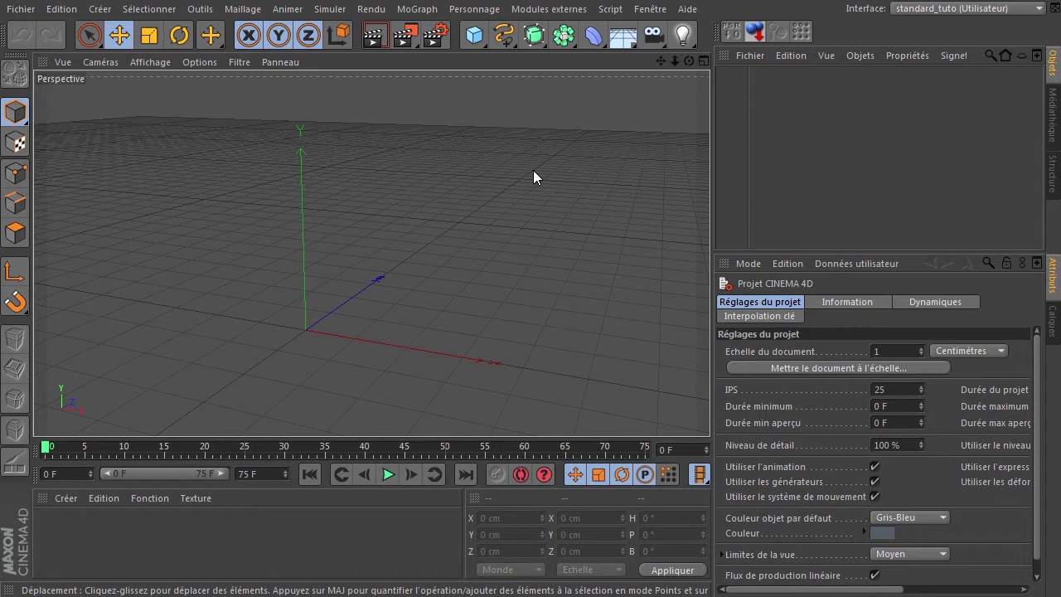
Add a Cycloïde spline to the empty scene.
left_click(503, 37)
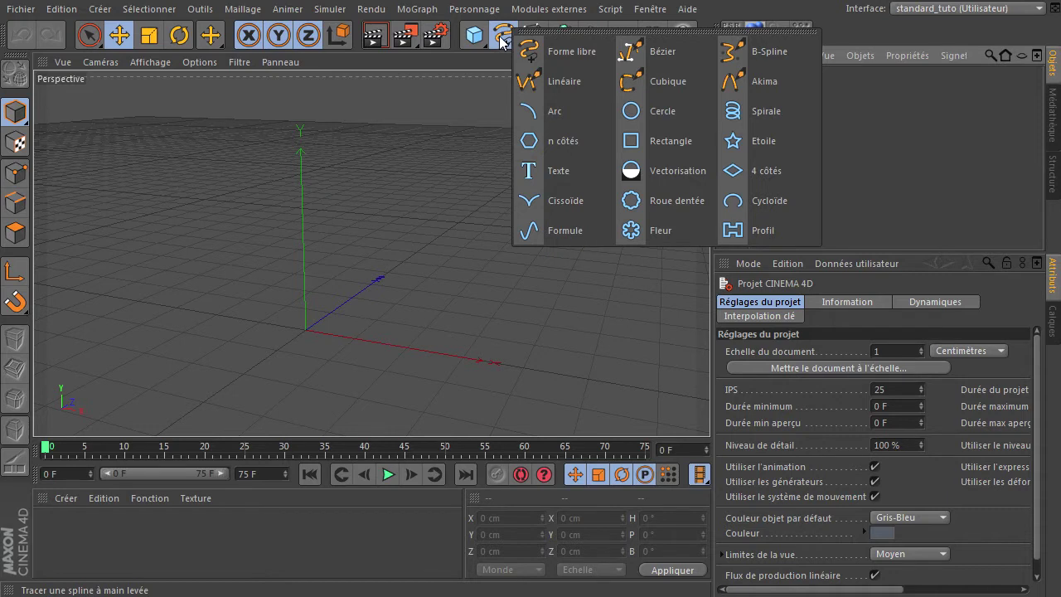
left_click(792, 201)
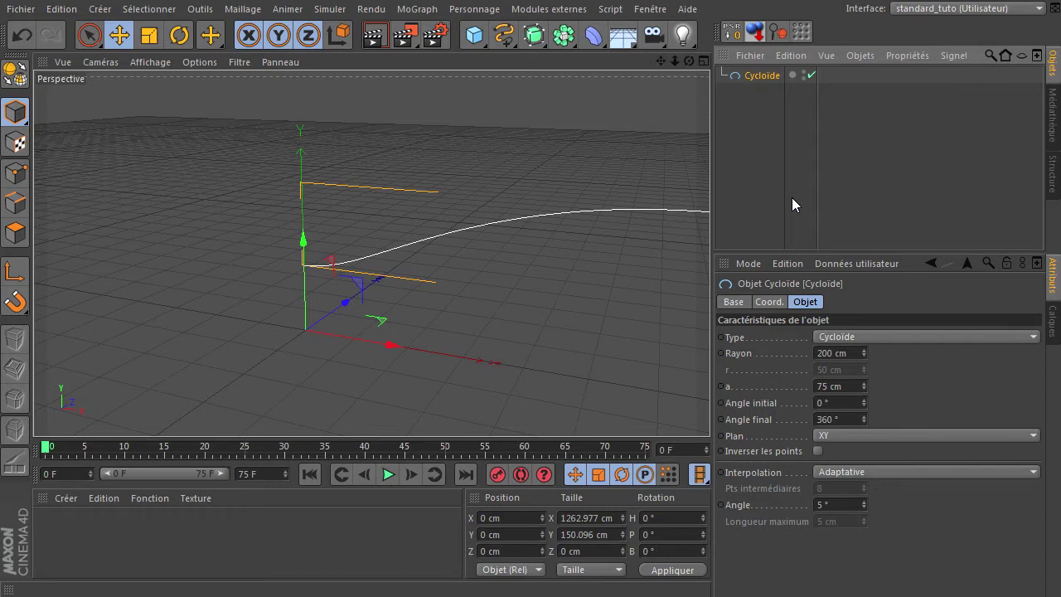
scroll(351, 269, "down", 5)
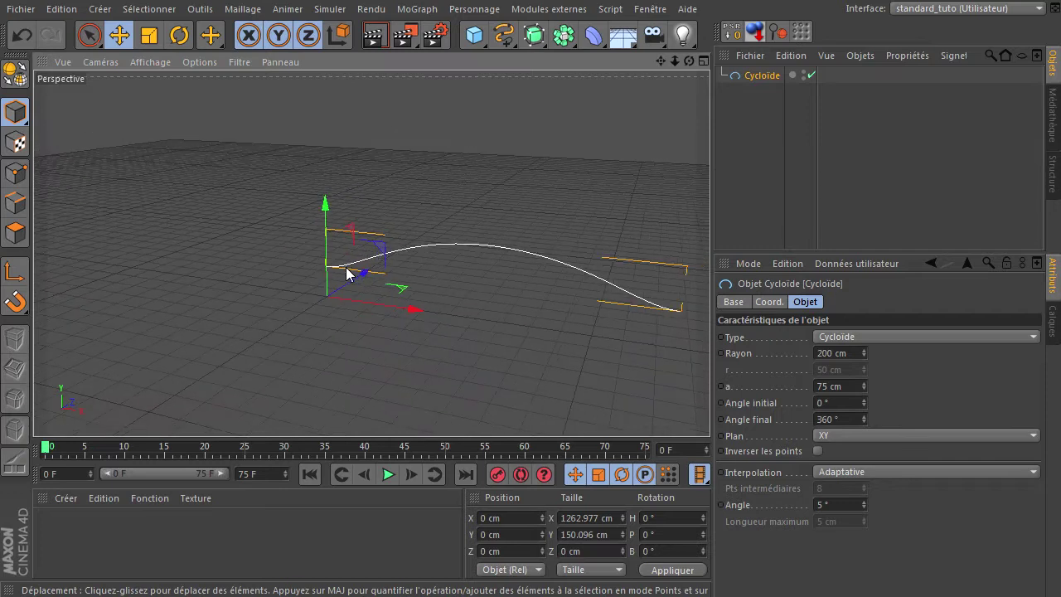
scroll(443, 309, "up", 4)
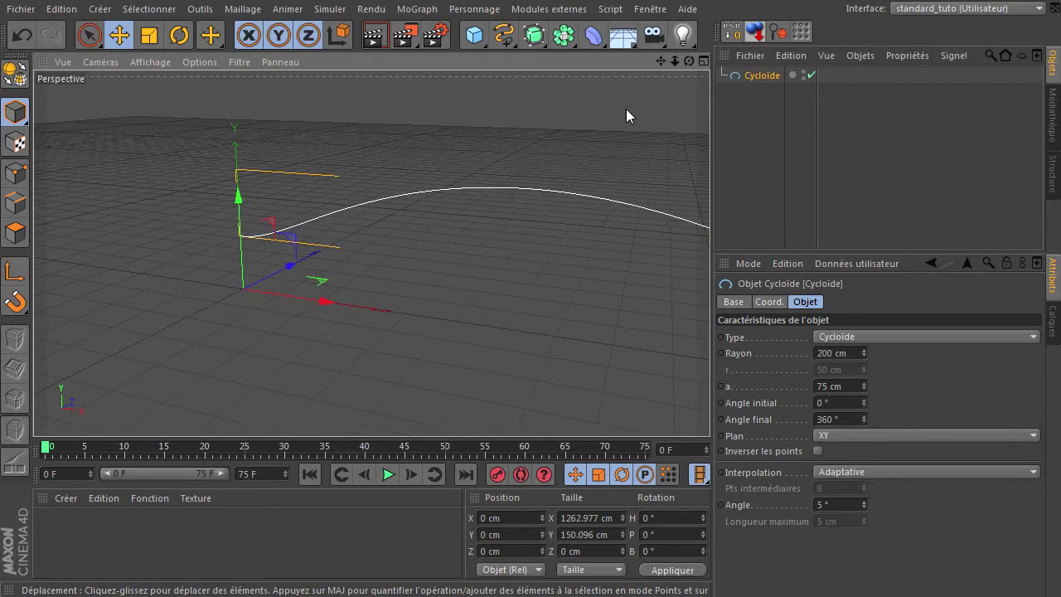
left_click_drag(663, 61, 710, 406)
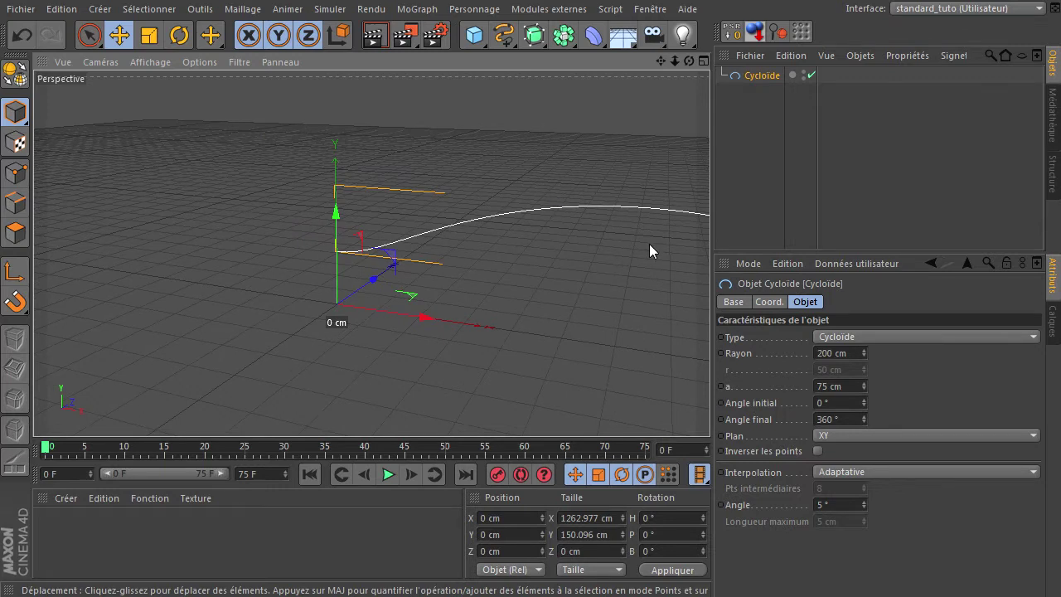
Scale the cycloid down uniformly to a radius of about 27.8 cm.
left_click(150, 35)
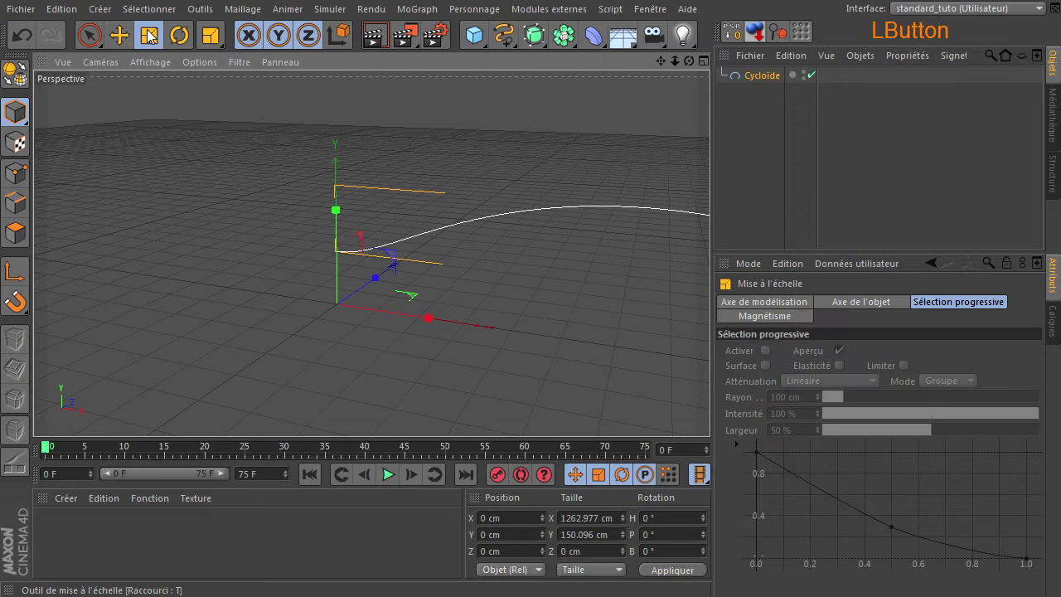
left_click(763, 76)
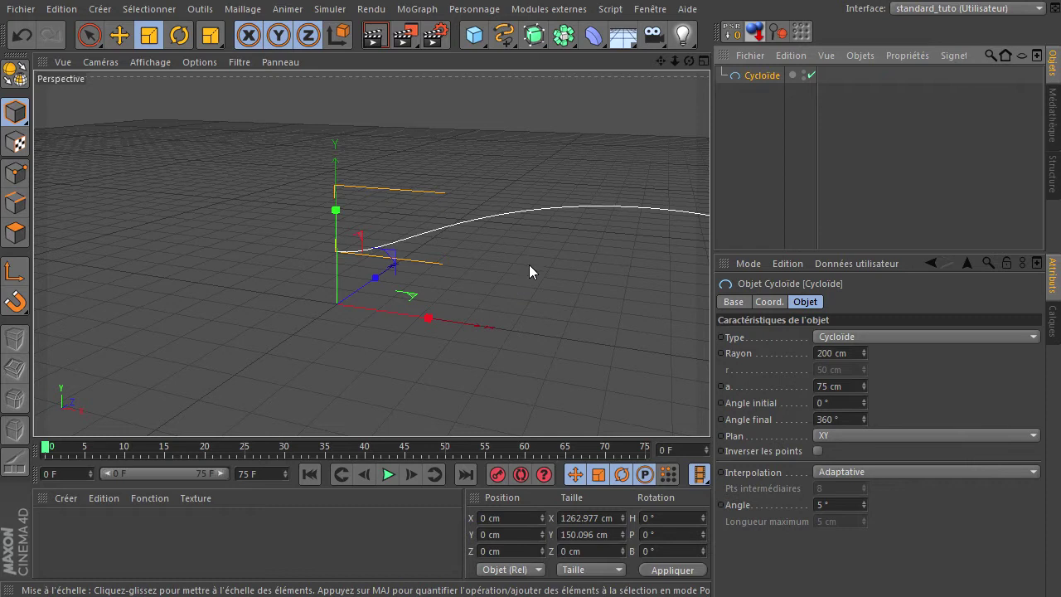
left_click_drag(529, 264, 789, 407)
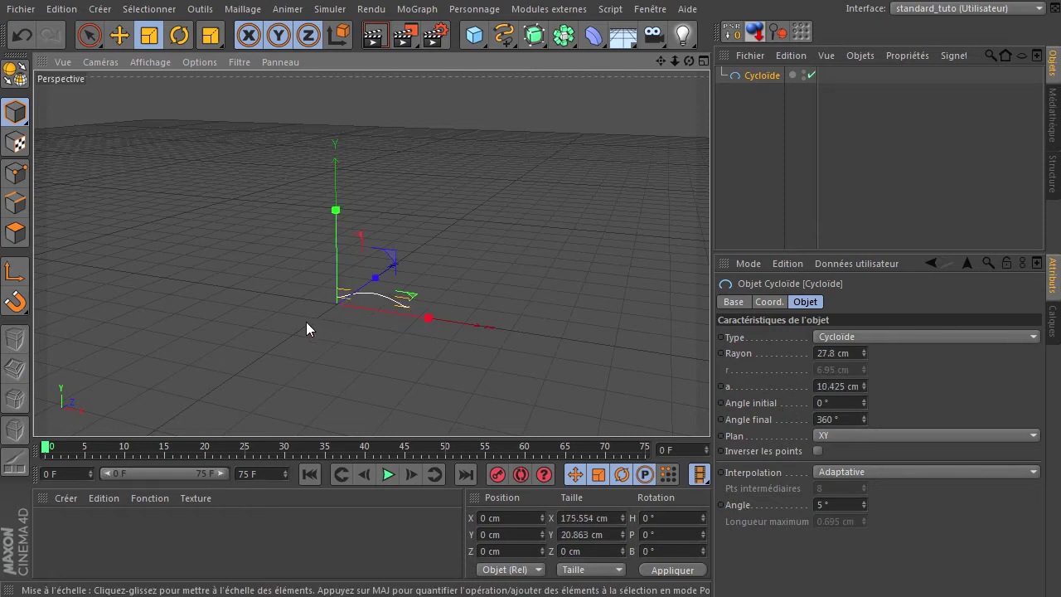
Duplicate the cycloid spline in the object hierarchy.
scroll(580, 245, "up", 2)
scroll(578, 249, "down", 1)
mouse_move(661, 62)
left_mouse_down()
mouse_move(712, 404)
mouse_move(657, 63)
left_mouse_up()
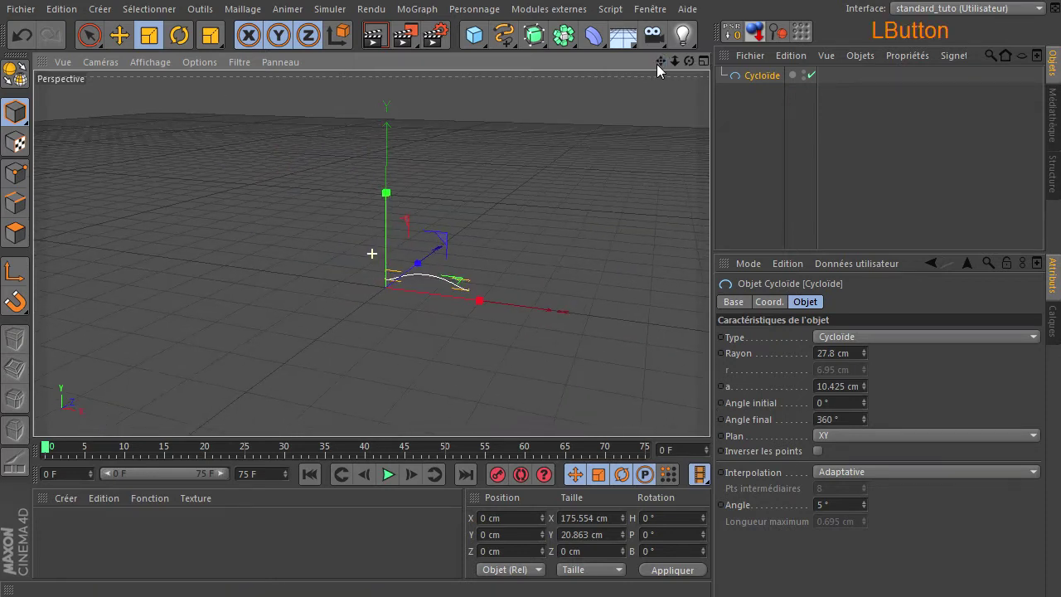
left_click(89, 38)
left_click(546, 205)
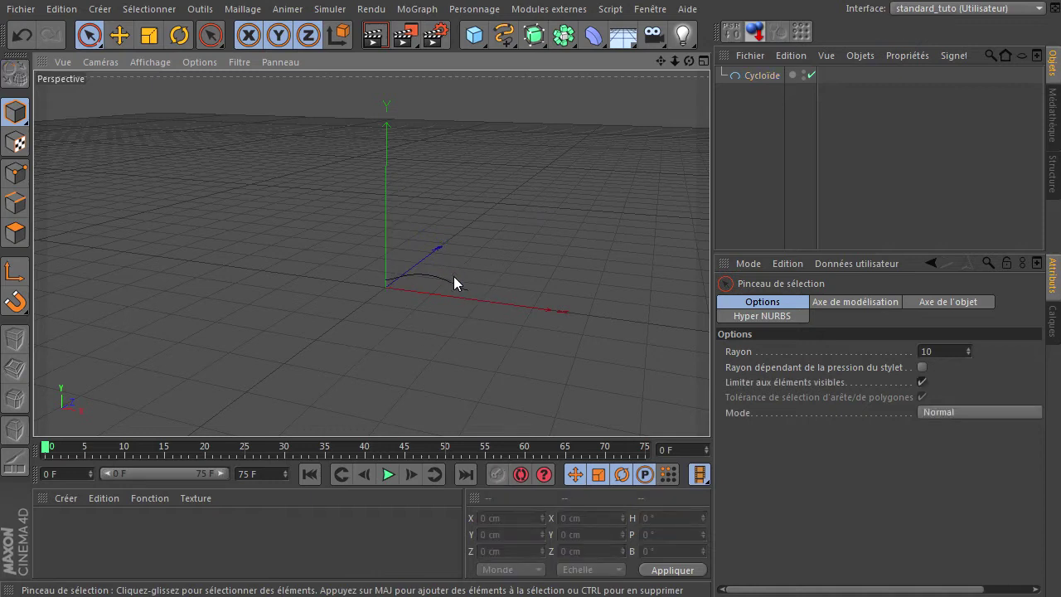
left_click(756, 80)
left_click_drag(759, 79, 761, 115, "ctrl")
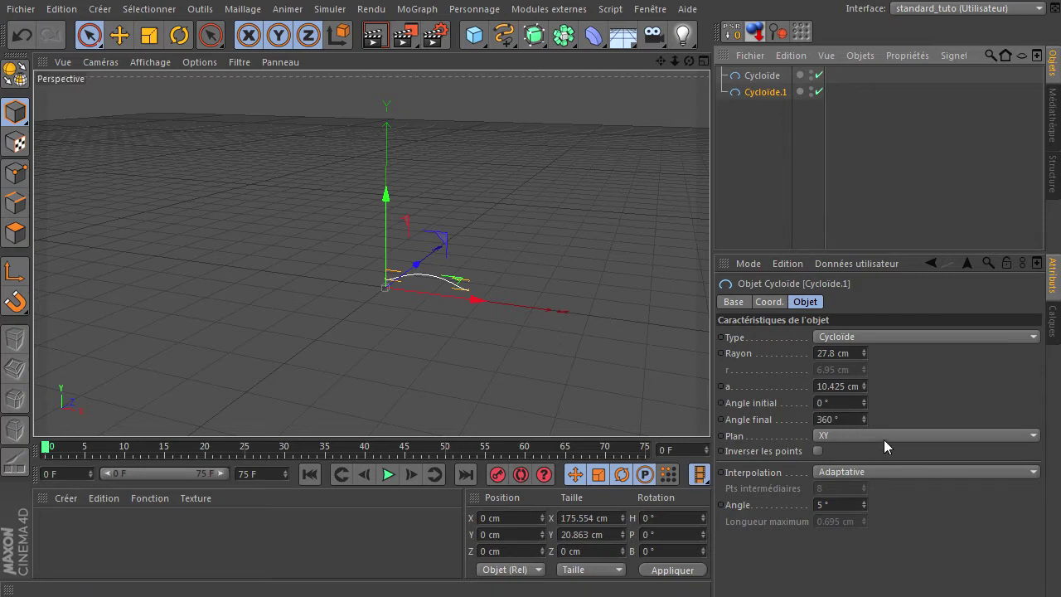
Set the duplicated cycloid's initial angle to -175° and its final angle to 295°.
left_click(852, 403)
left_click(844, 421)
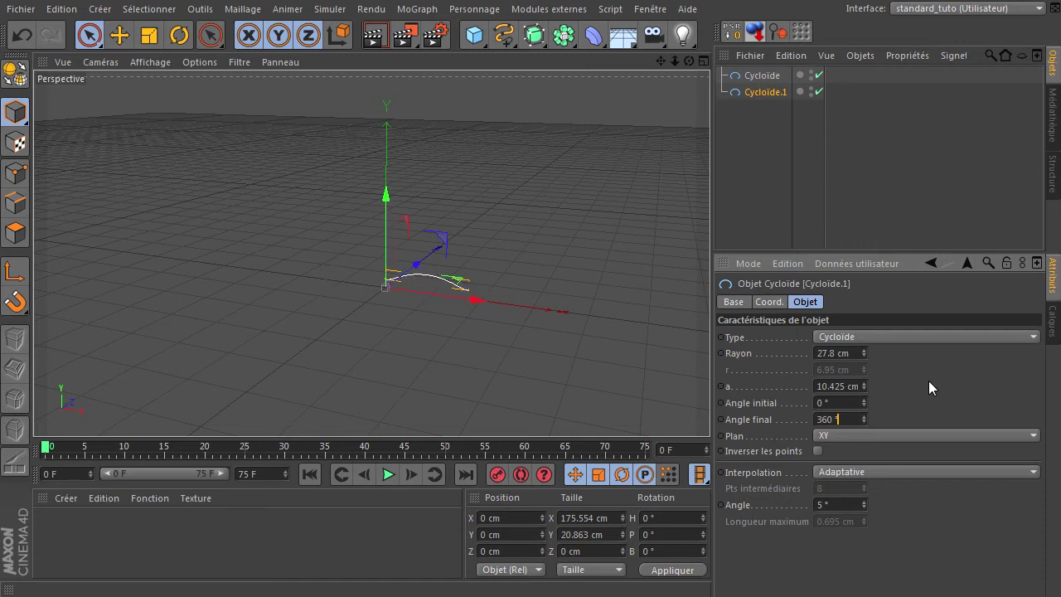
left_click(833, 402)
type("-175")
key("Return")
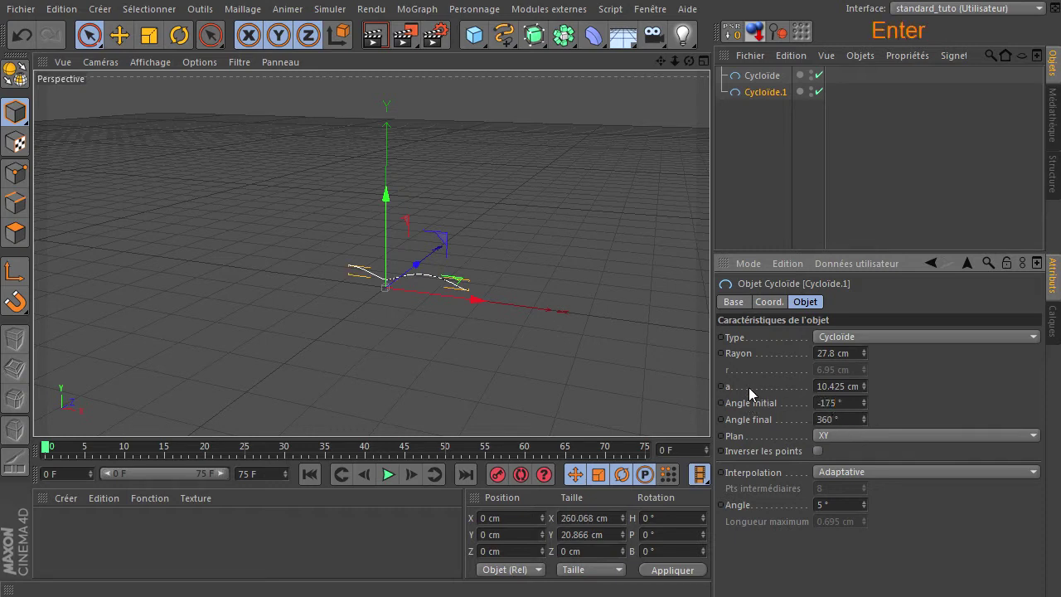
left_click(848, 418)
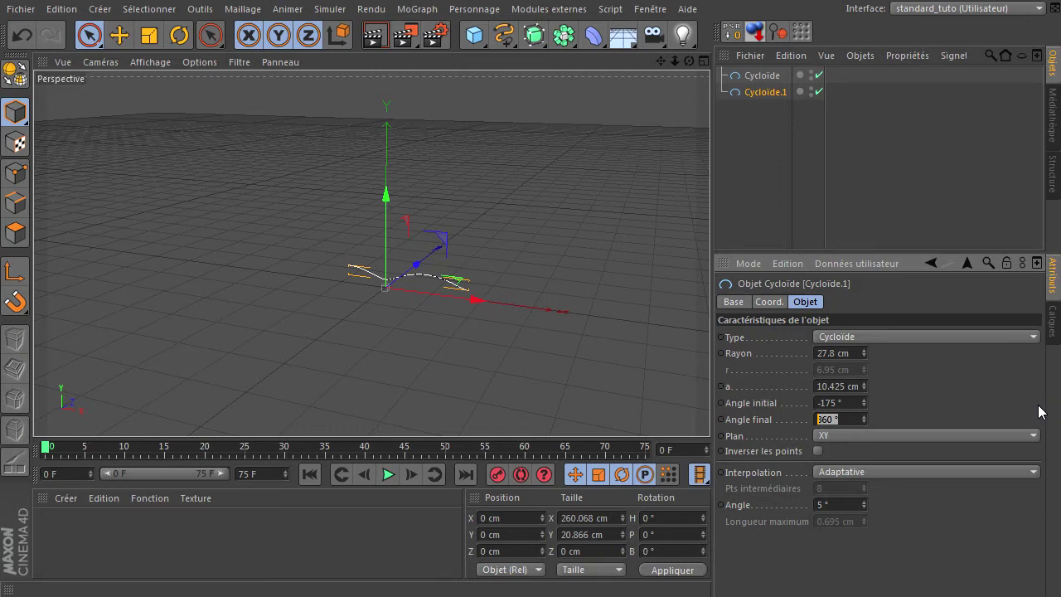
type("295")
key("Return")
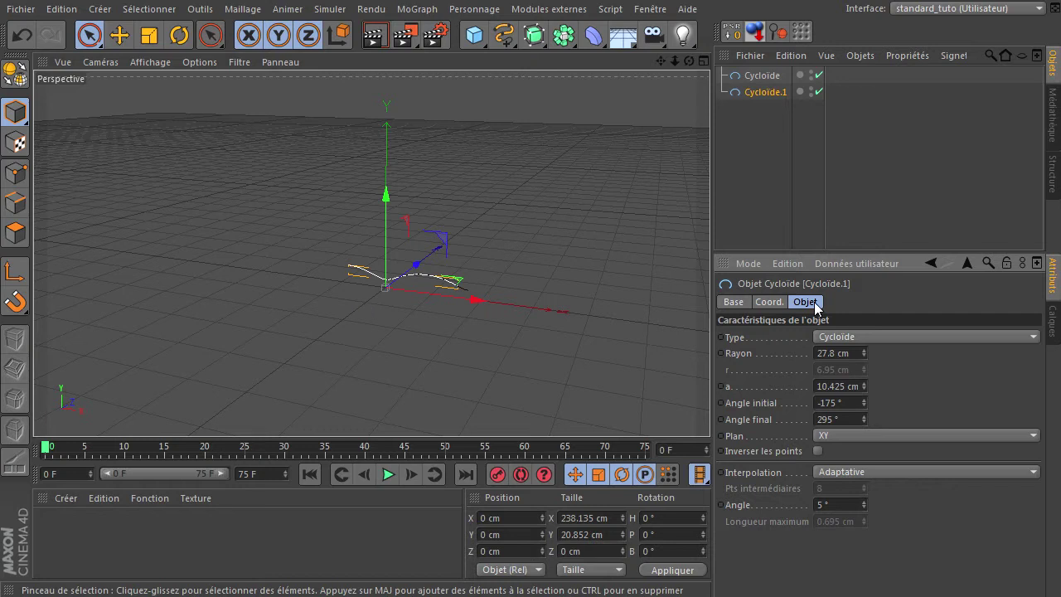
left_click(761, 187)
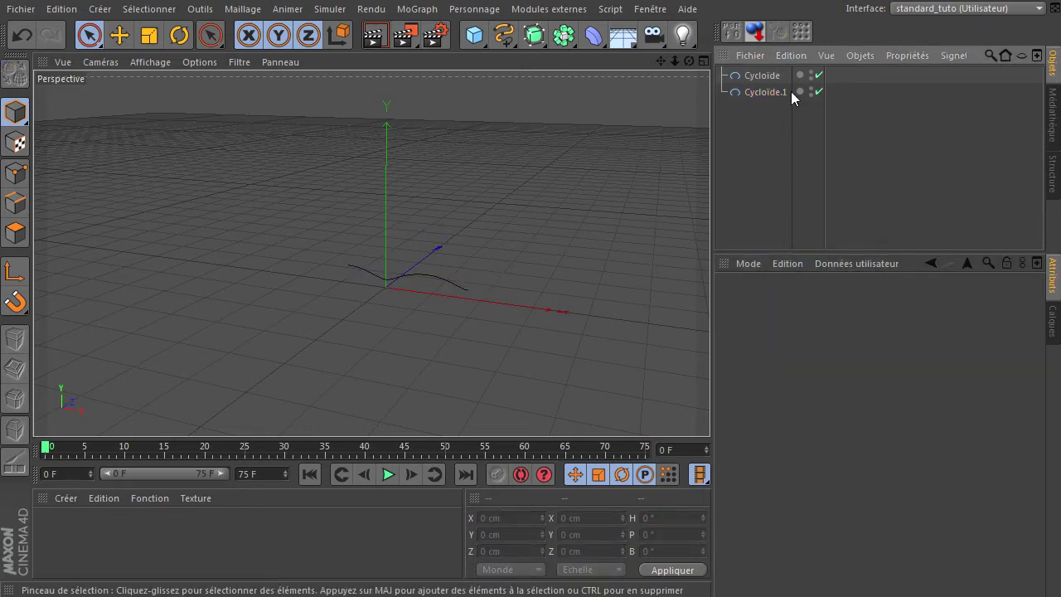
Toggle the two cycloids off and on in turn to compare their shapes, leaving both enabled.
left_click(819, 76)
left_click(819, 92)
left_click(820, 75)
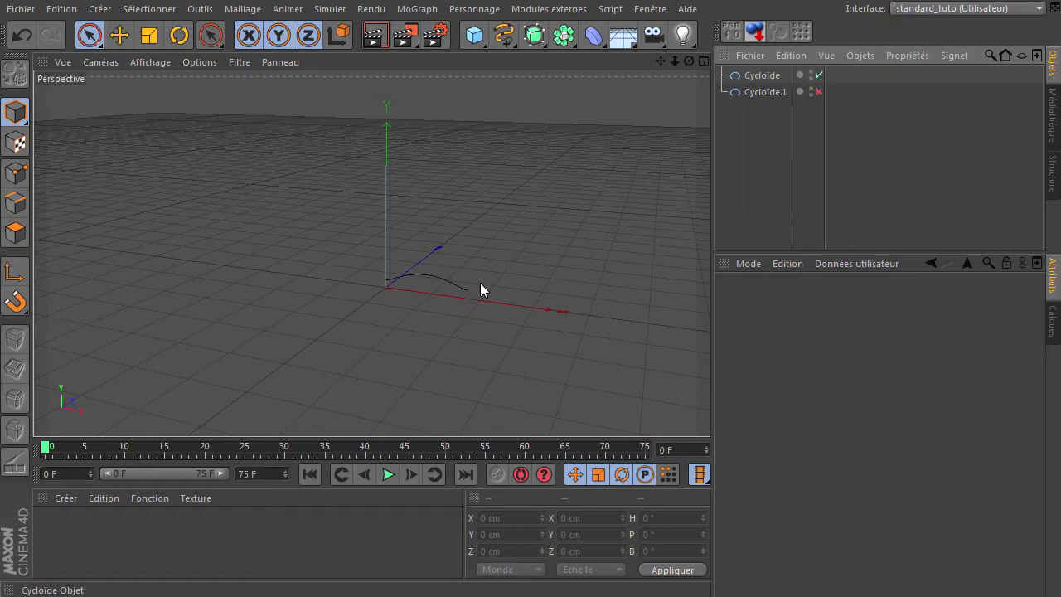
left_click_drag(372, 329, 391, 320, "alt")
left_click_drag(661, 61, 710, 406)
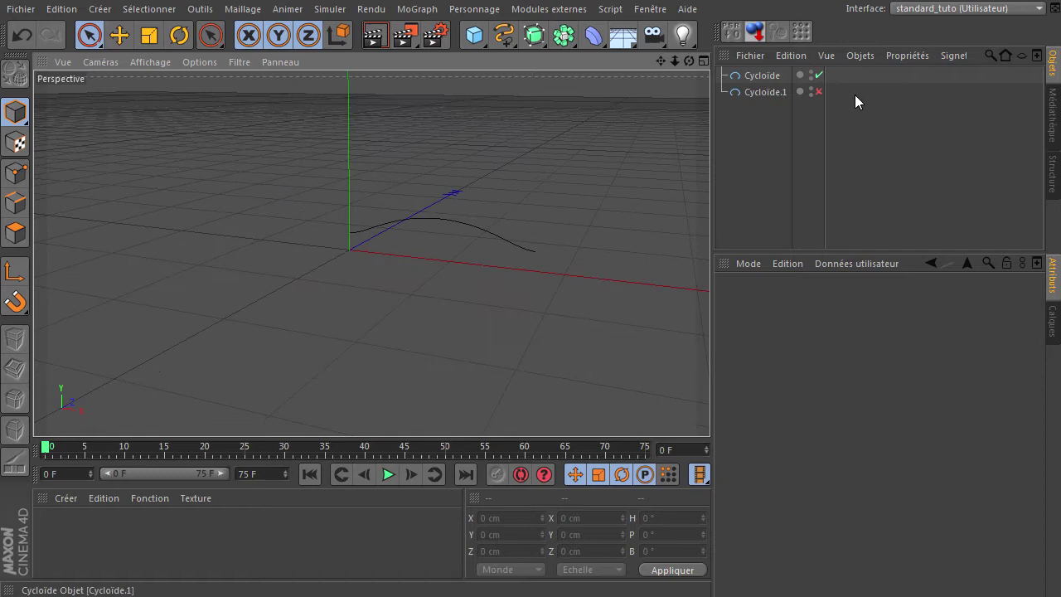
left_click(819, 75)
left_click(820, 92)
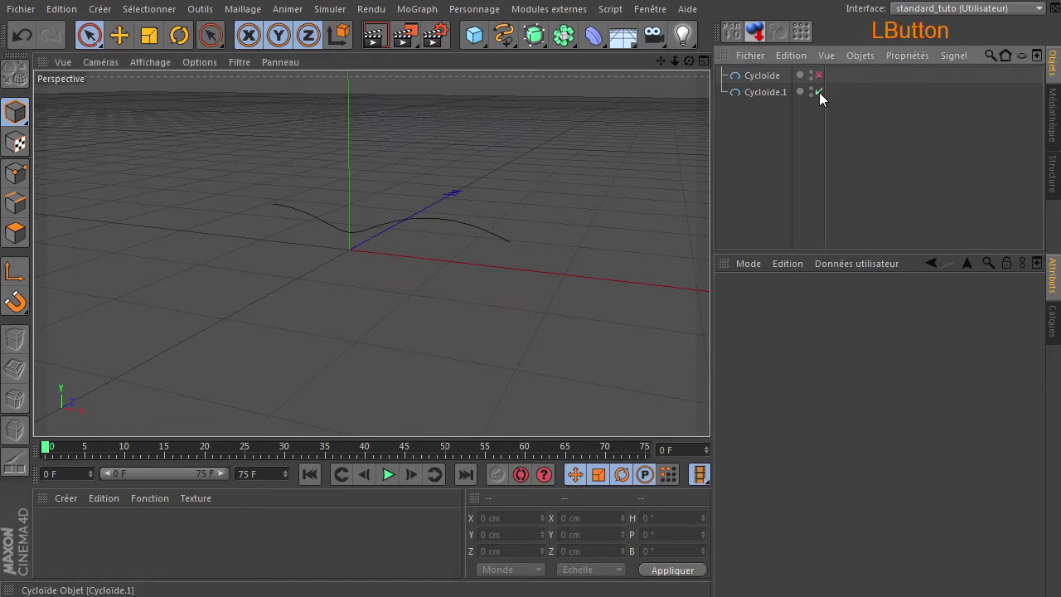
left_click(819, 92)
left_click(817, 75)
left_click(818, 75)
left_click(820, 92)
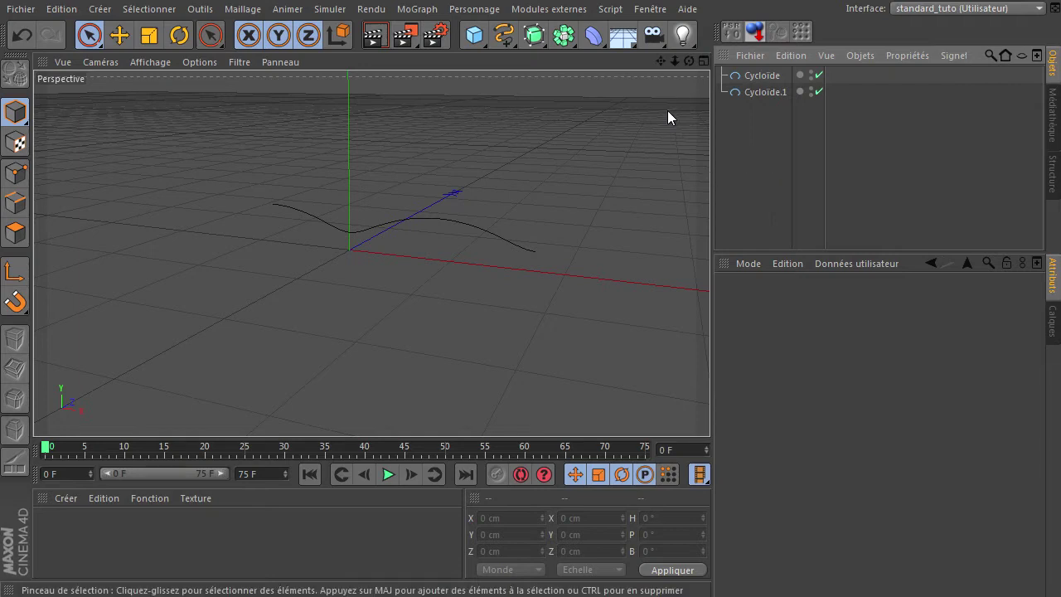
Add an n côtés spline with six sides and set its radius to 2 cm.
left_click_drag(689, 62, 709, 407)
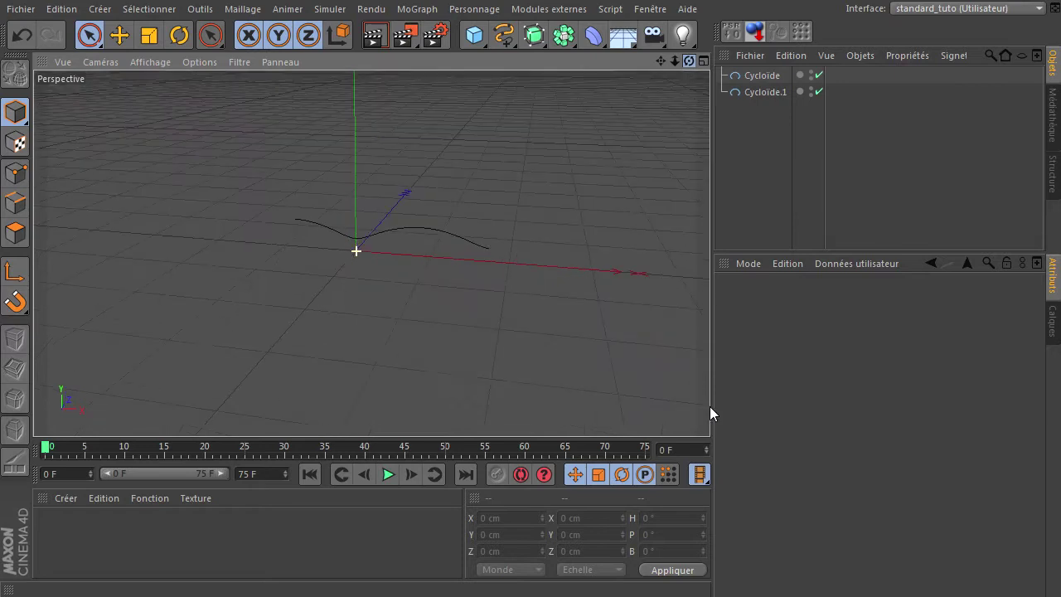
left_click_drag(689, 62, 710, 406)
left_click_drag(661, 62, 709, 405)
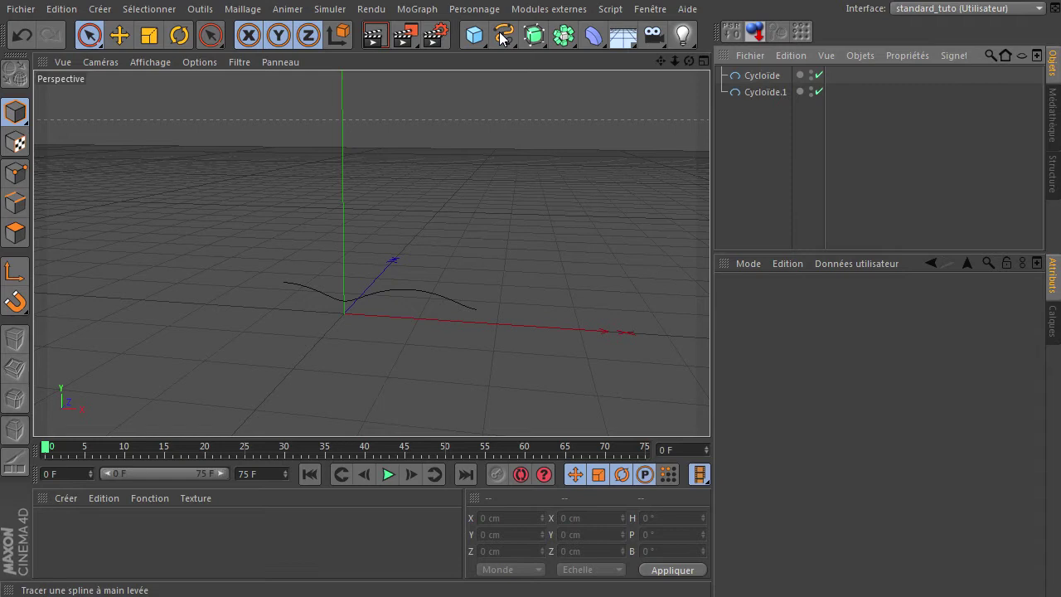
left_click_drag(502, 36, 542, 146)
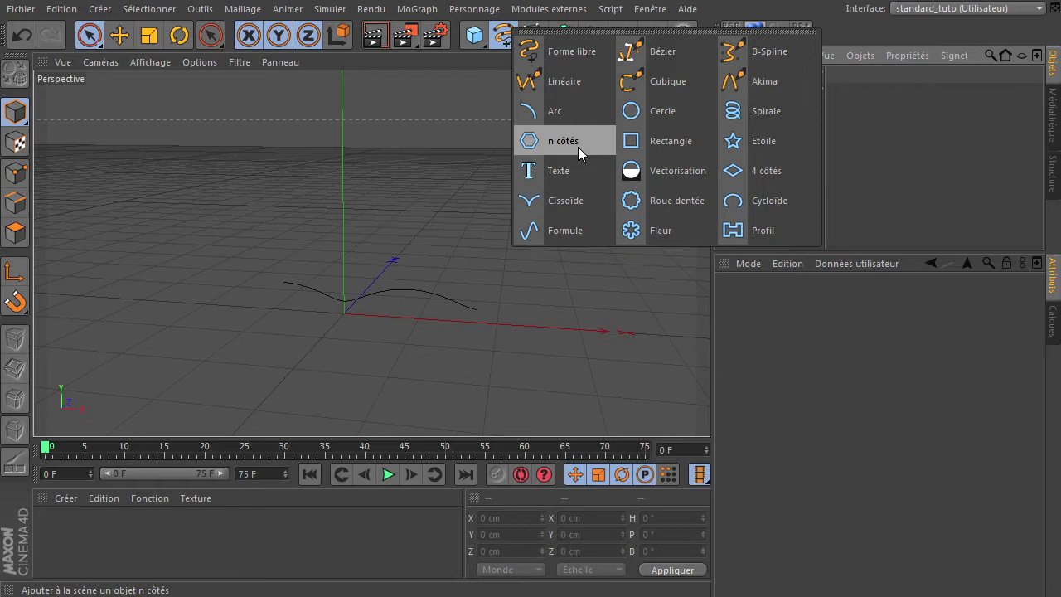
left_click(578, 147)
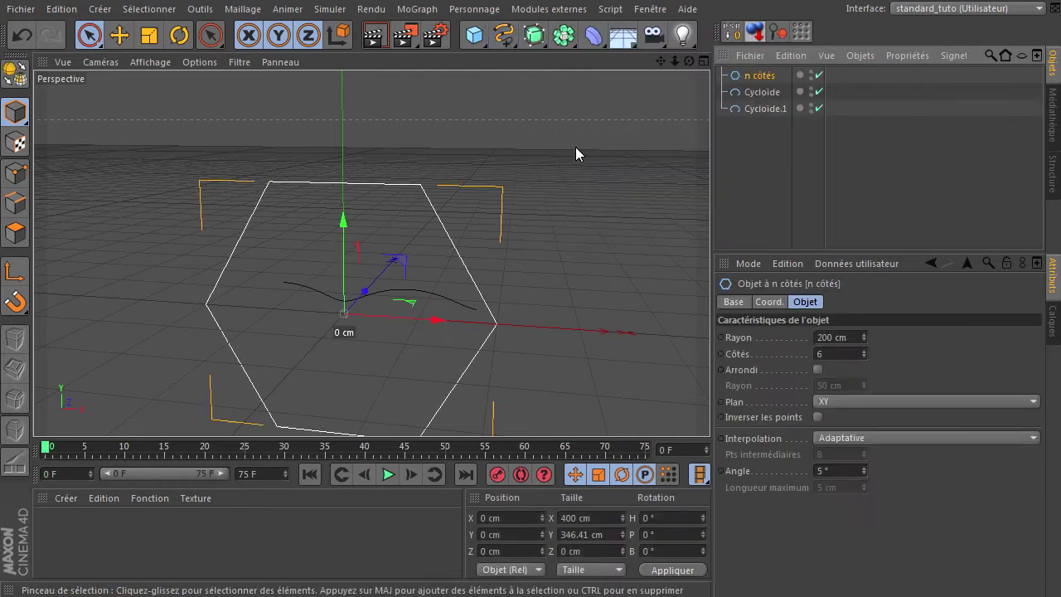
left_click(850, 336)
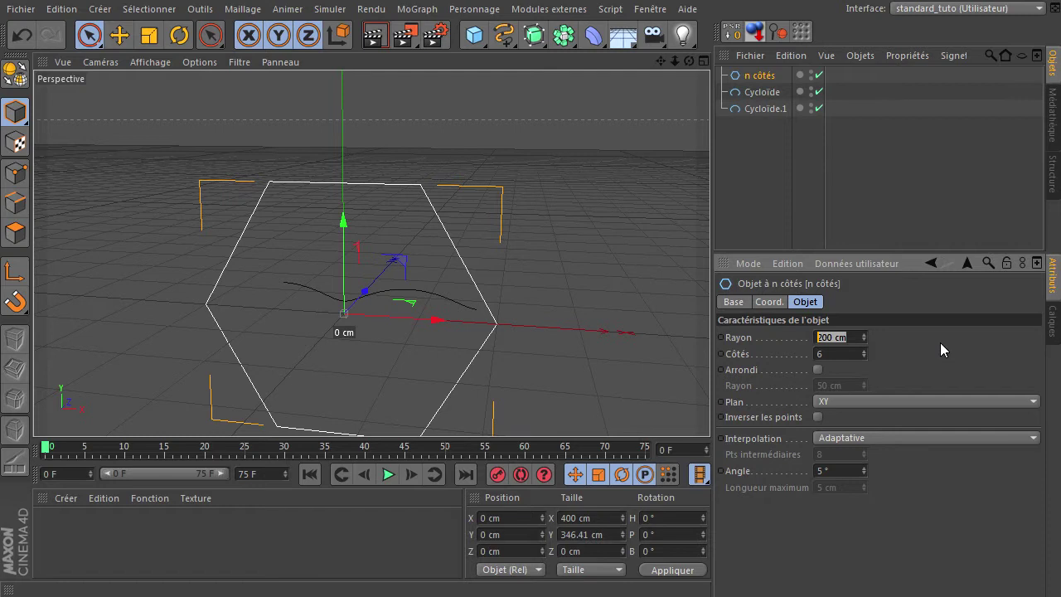
type("2")
key("Return")
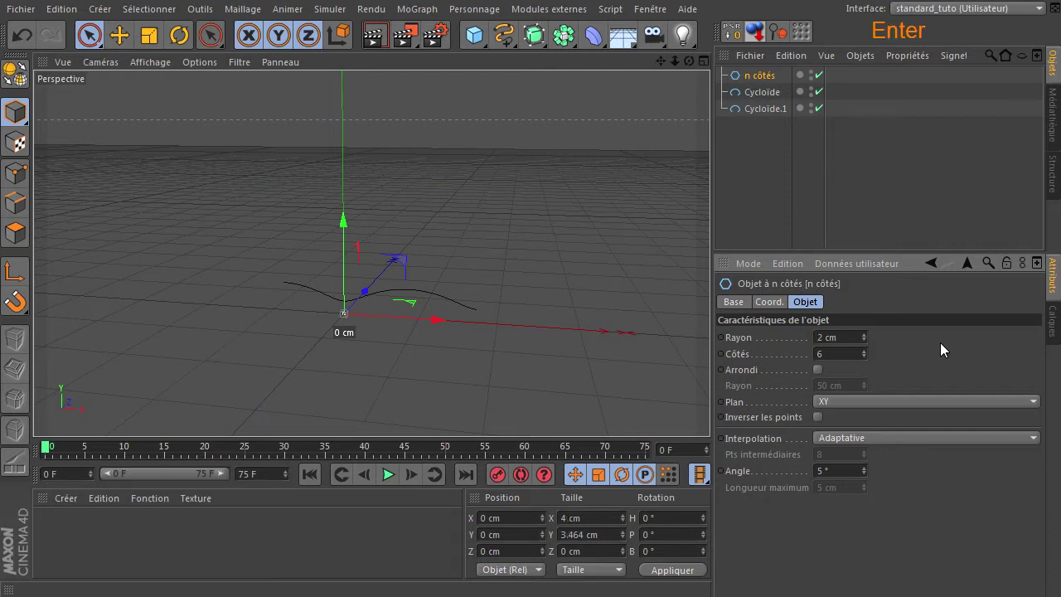
left_click(740, 195)
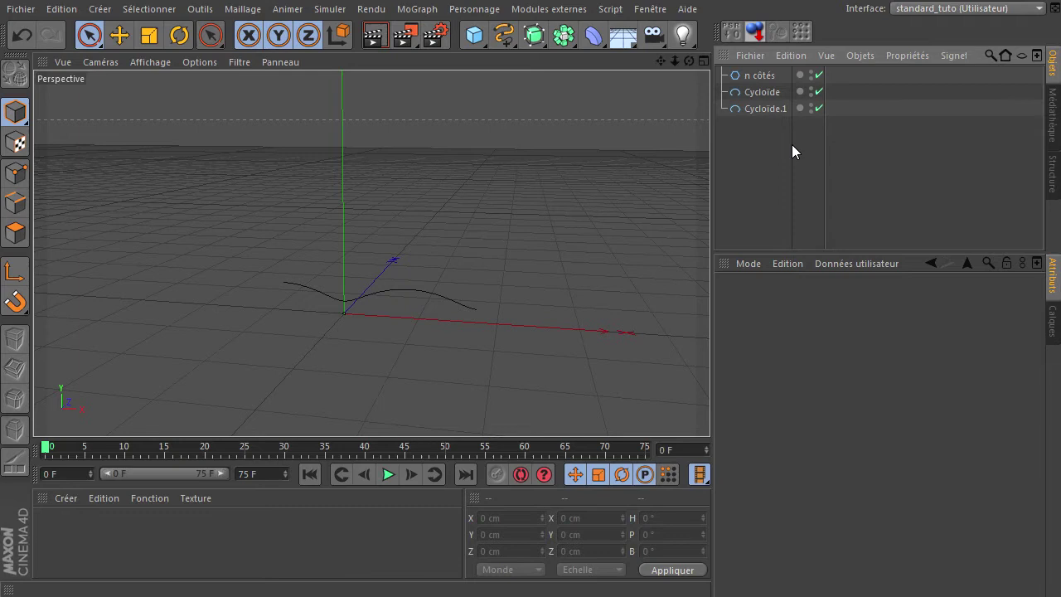
Add an Extrusion contrôlée NURBS with the n côtés spline as its child, and place it below the two cycloids in the hierarchy.
left_click(533, 34)
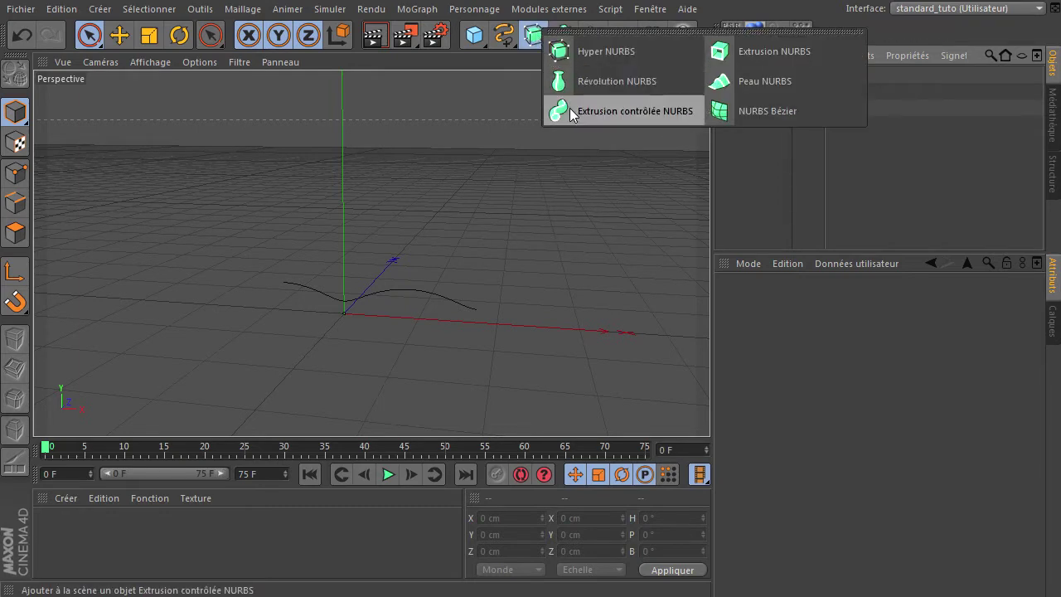
left_click(656, 110)
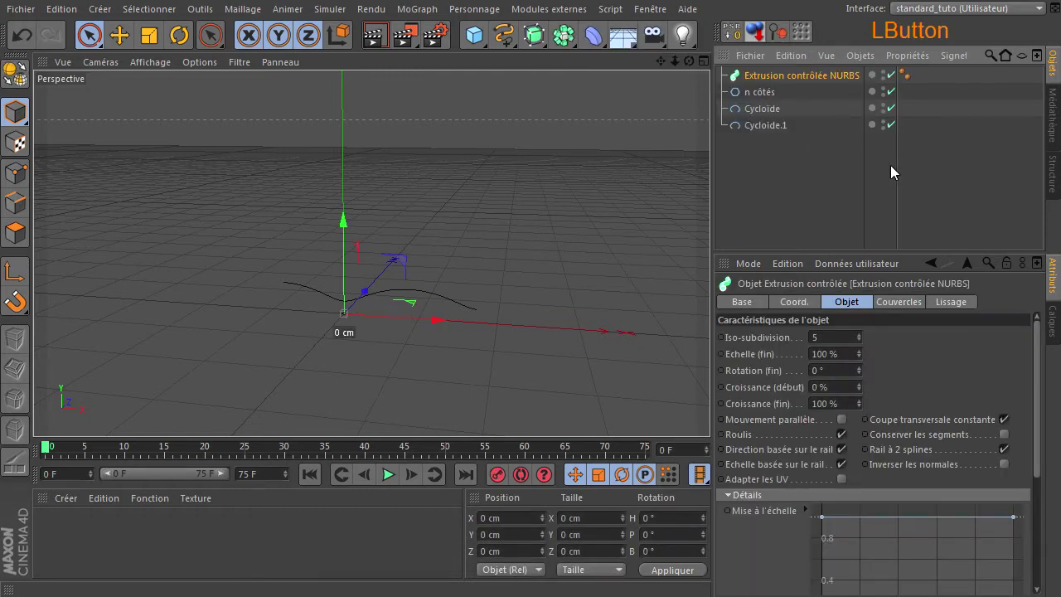
left_click_drag(766, 97, 795, 76)
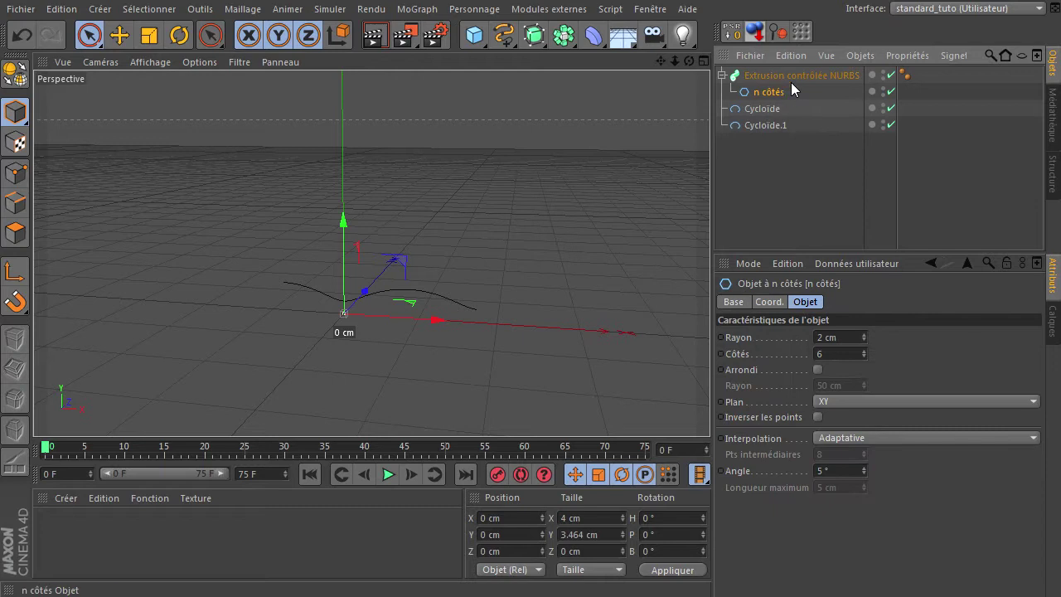
left_click(796, 78)
left_click_drag(776, 181, 775, 166)
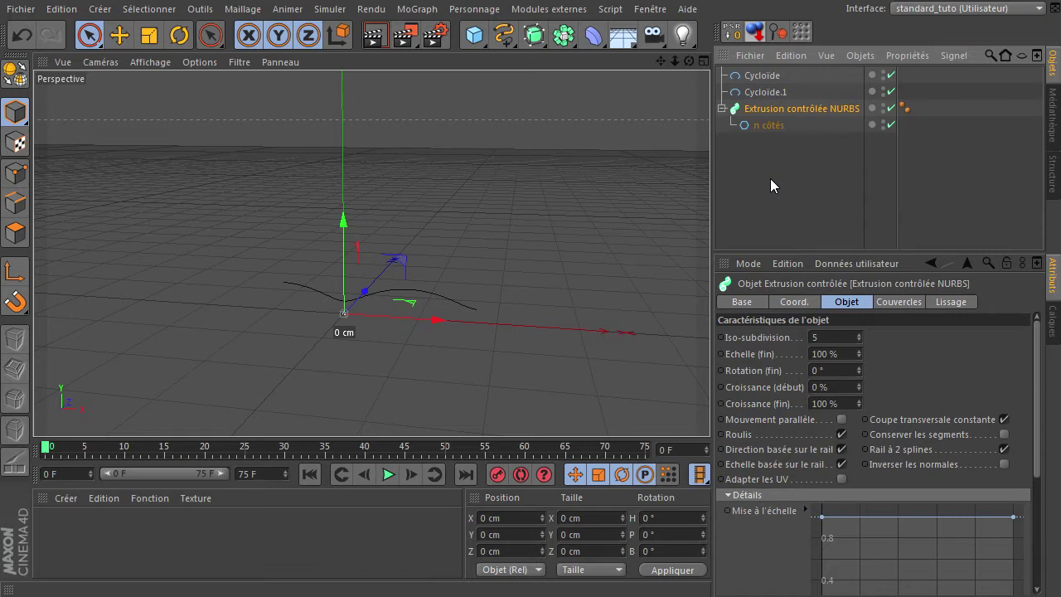
Duplicate the Extrusion contrôlée NURBS together with its n côtés child to make five copies.
left_click(791, 110)
left_click(788, 126)
left_click(797, 106)
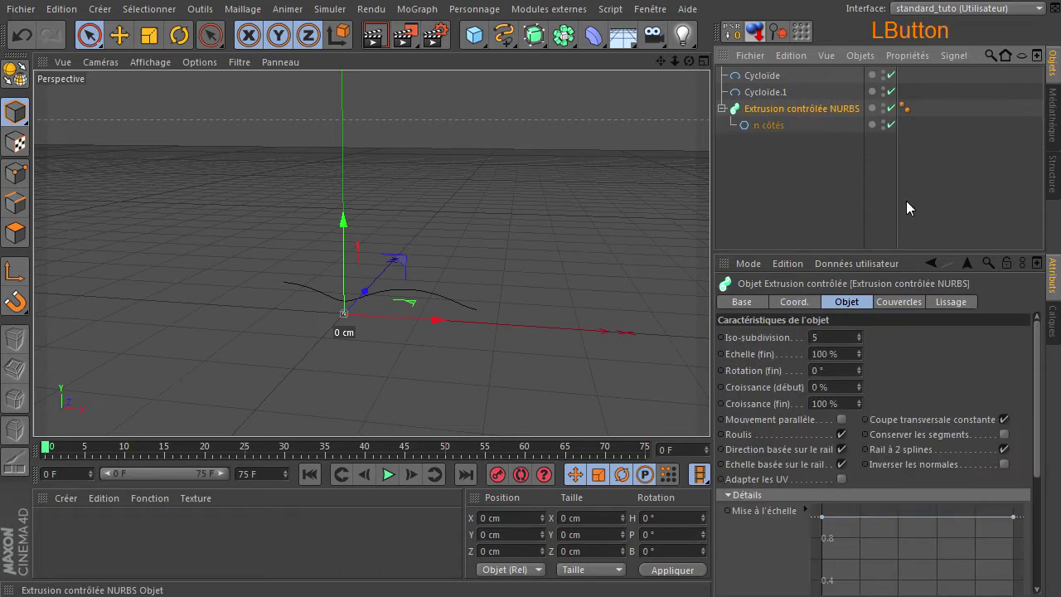
left_click(791, 108, "ctrl")
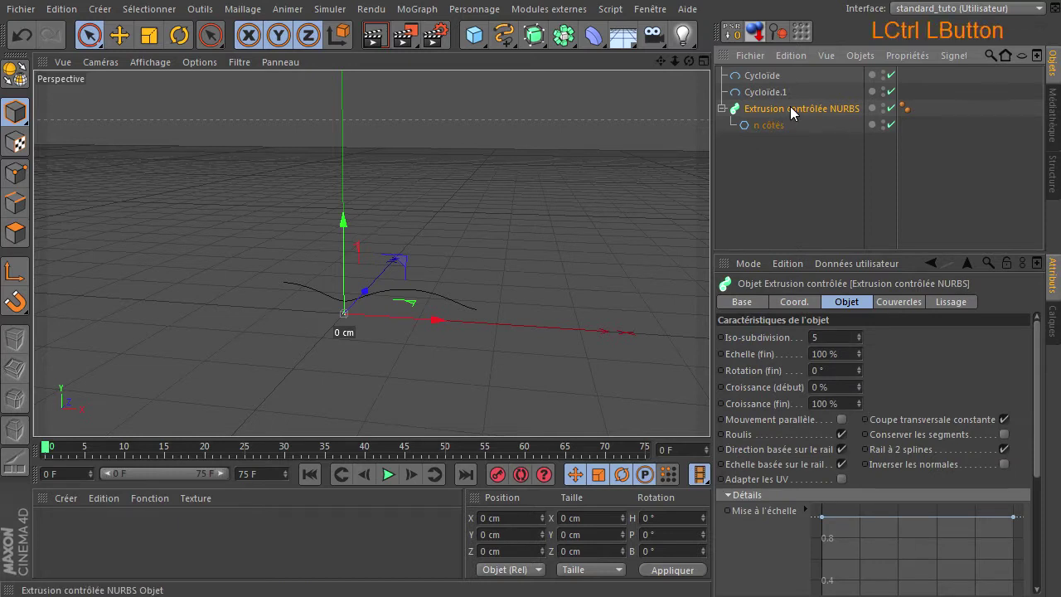
left_click_drag(796, 176, 796, 176, "ctrl")
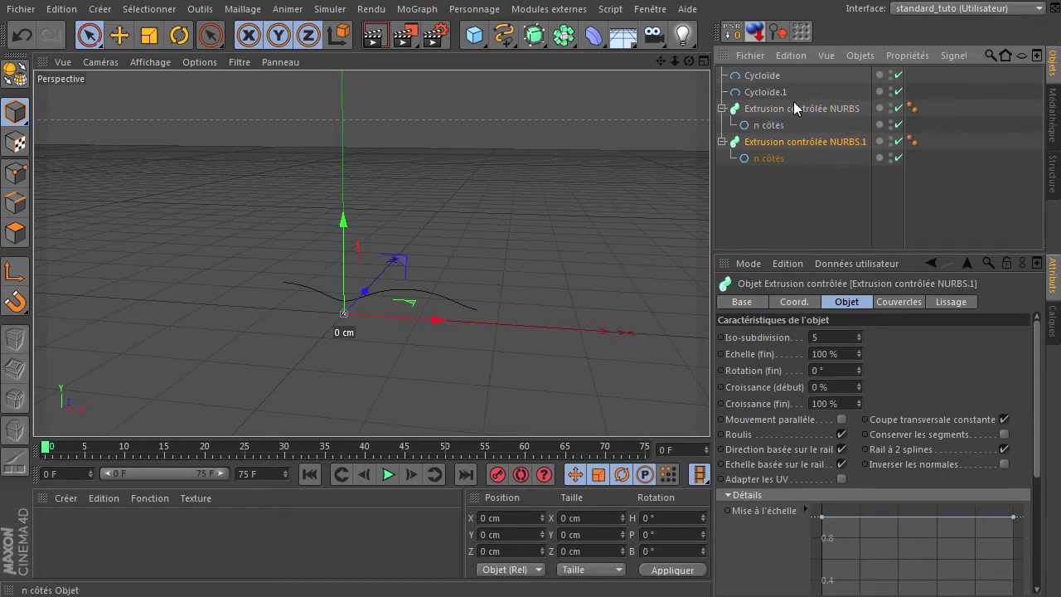
left_click_drag(793, 142, 816, 345, "ctrl")
left_click_drag(785, 211, 796, 294, "ctrl")
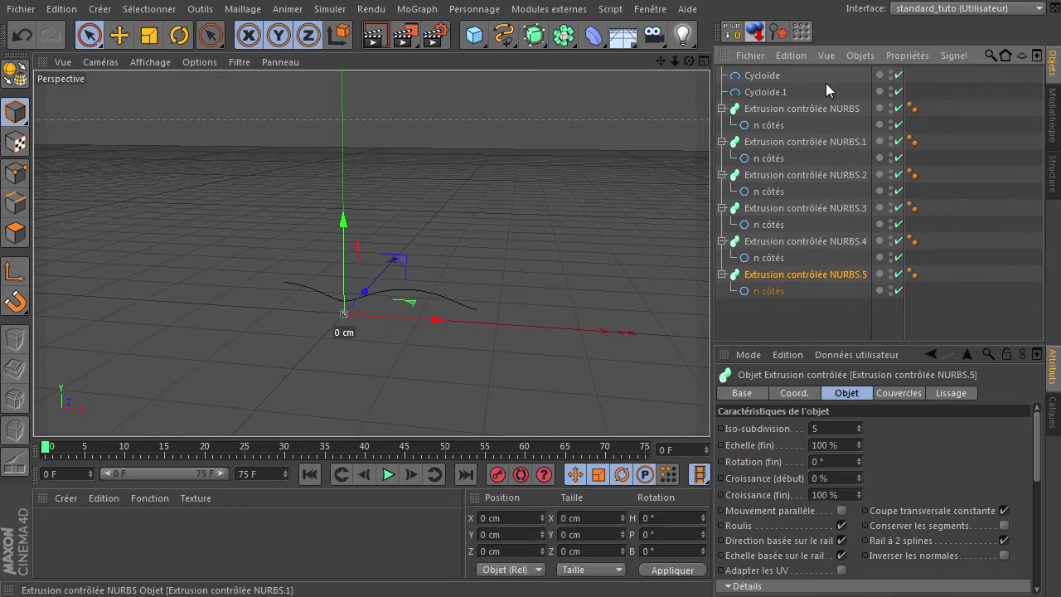
Nest the first cycloid under Extrusion contrôlée NURBS.5 and Cycloïde.1 under the first Extrusion contrôlée NURBS, keeping each n côtés profile above its path.
left_click(770, 75)
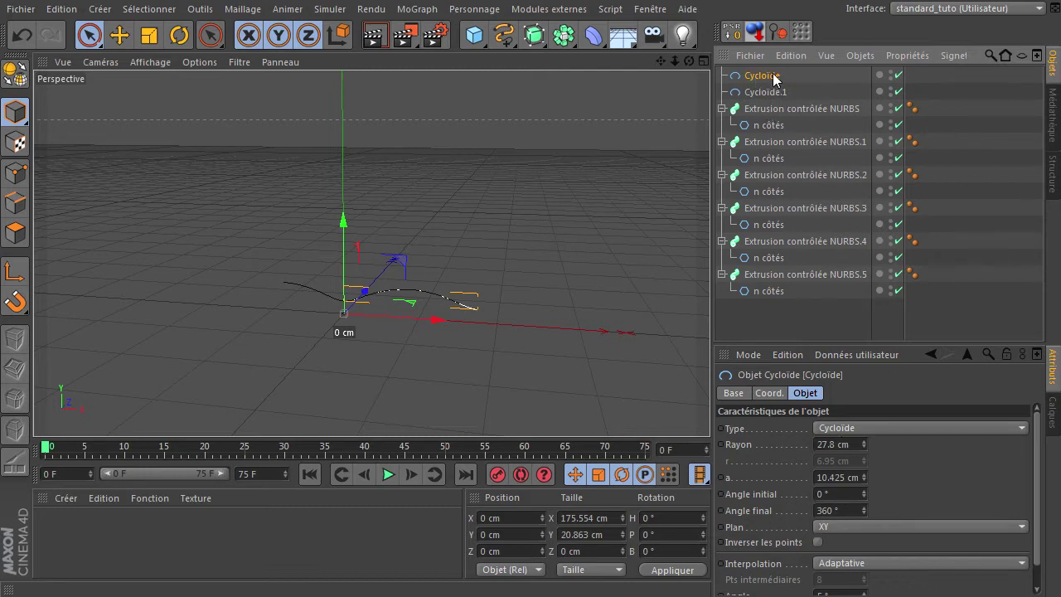
left_click_drag(774, 77, 778, 159)
left_click_drag(775, 307, 759, 297)
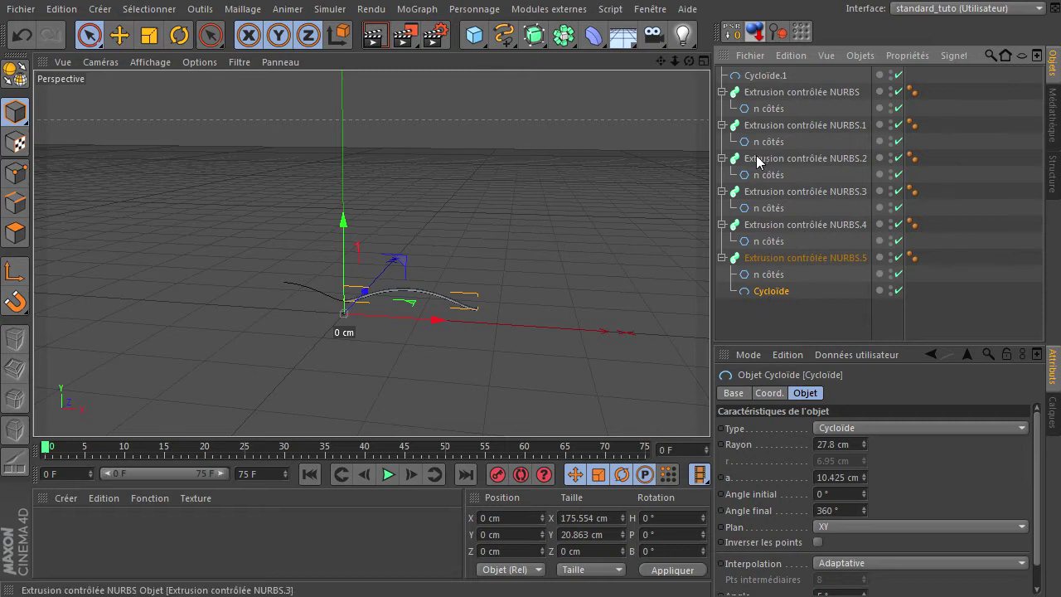
left_click(766, 77)
left_click_drag(765, 79, 795, 77)
left_click(761, 113)
left_click_drag(771, 114, 773, 82)
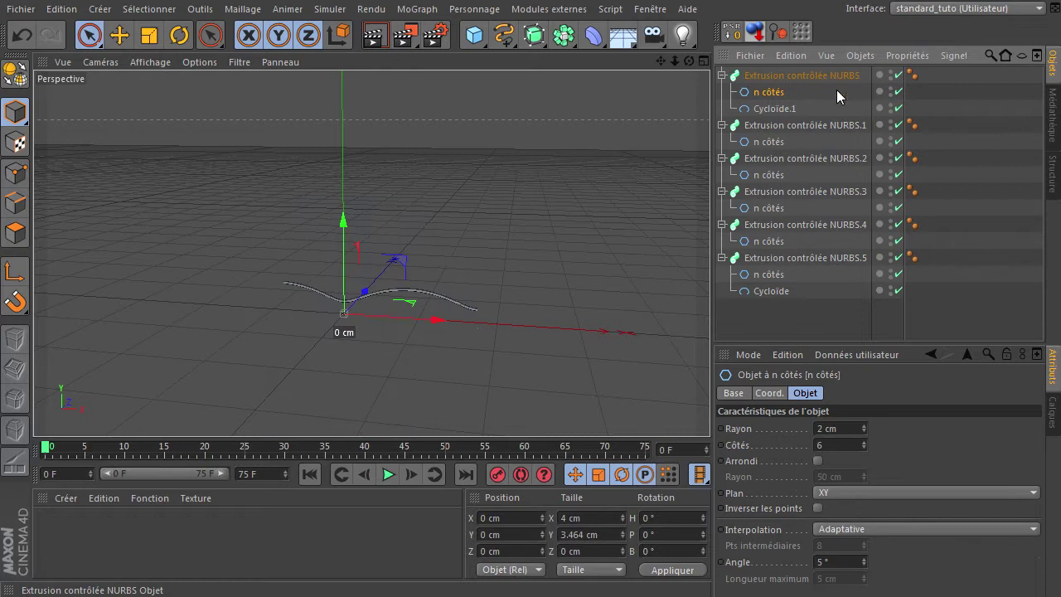
Copy Cycloïde.1 below the n côtés profile in each of Extrusion contrôlée NURBS.1, .2, .3 and .4.
left_click(789, 107)
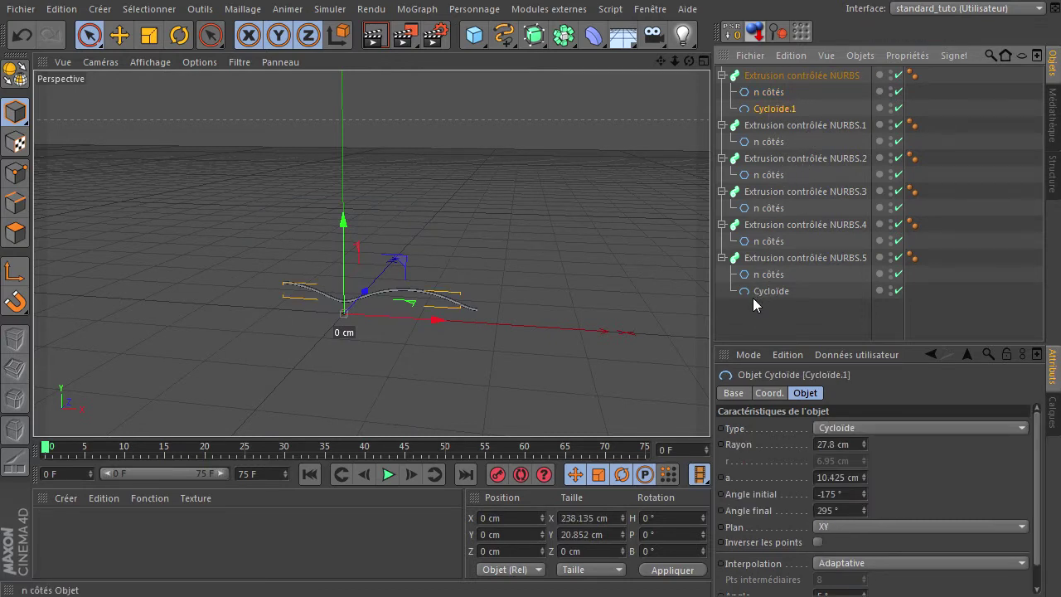
left_click(759, 290)
left_click(776, 109)
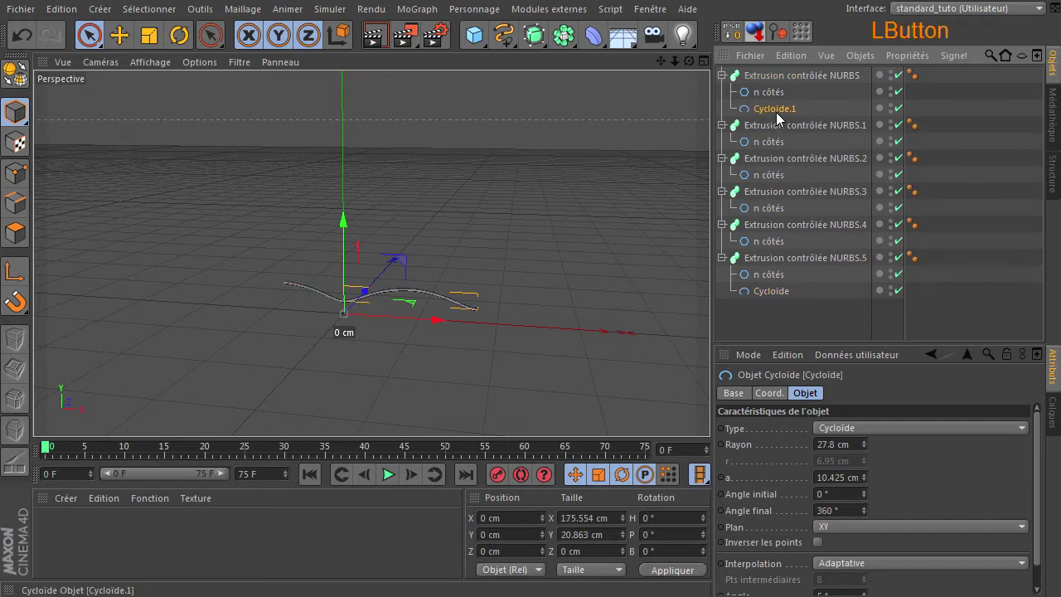
left_click(778, 122, "ctrl")
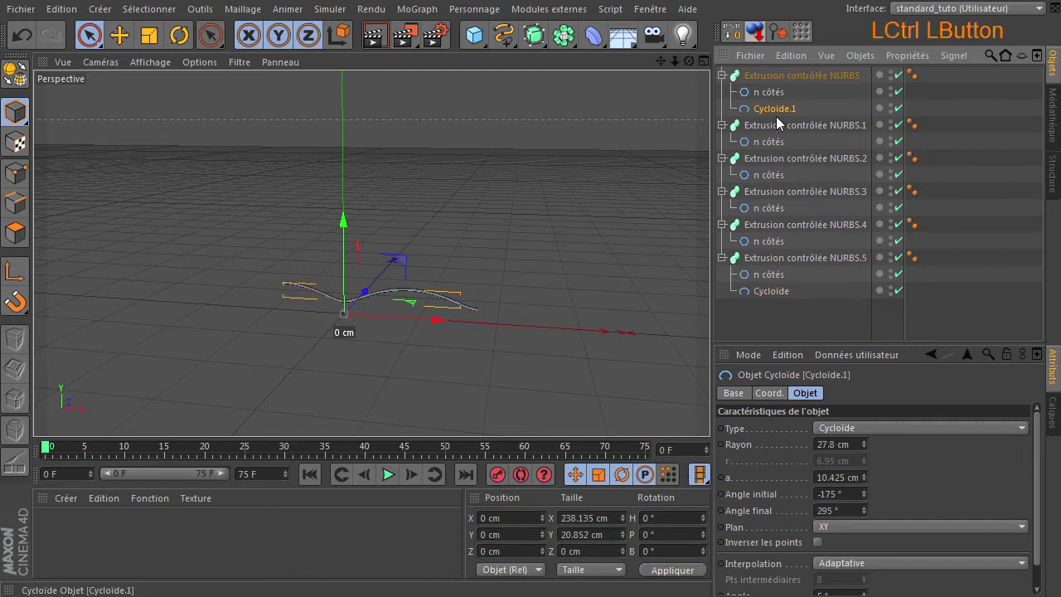
left_click_drag(772, 142, 769, 149, "ctrl")
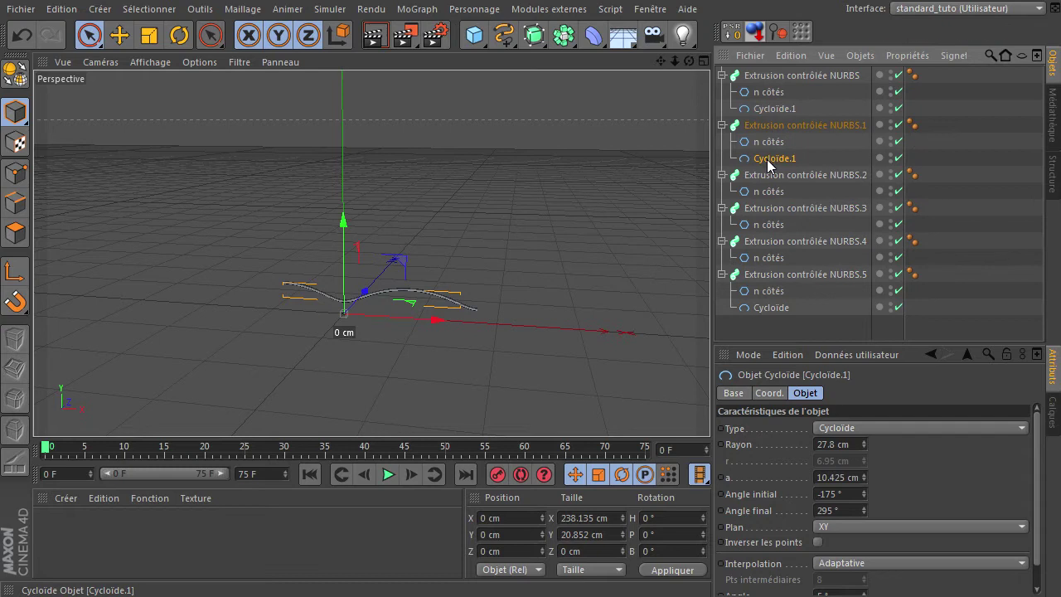
left_click_drag(778, 198, 767, 198, "ctrl")
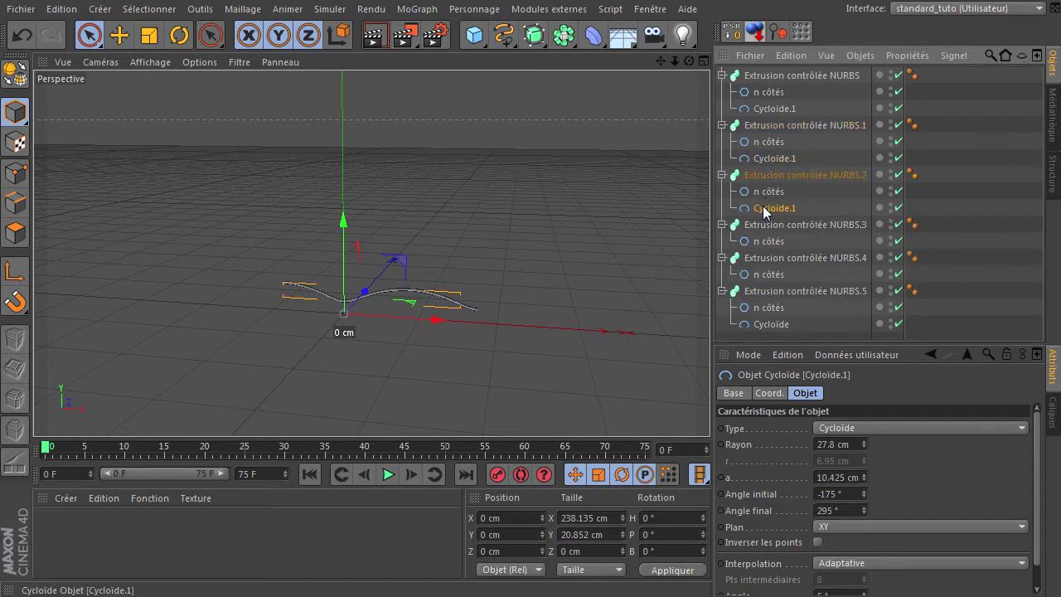
left_click_drag(769, 251, 805, 248, "ctrl")
left_click_drag(767, 259, 789, 295, "ctrl")
Enlarge the object hierarchy and select each Extrusion contrôlée NURBS in turn to check its profile and cycloid path.
scroll(800, 307, "down", 1)
left_click(773, 333)
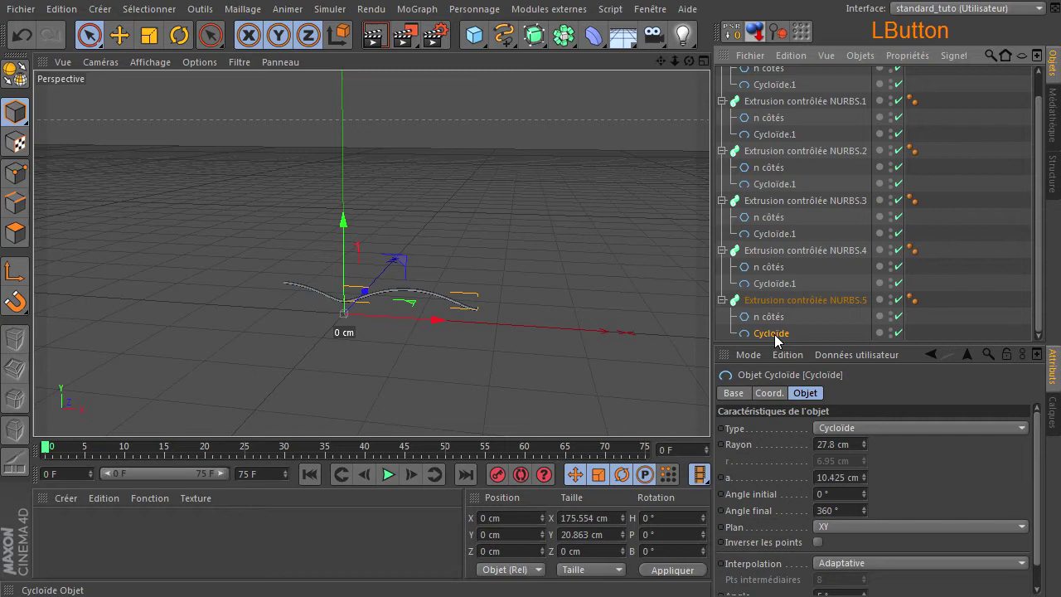
left_click_drag(820, 342, 826, 397)
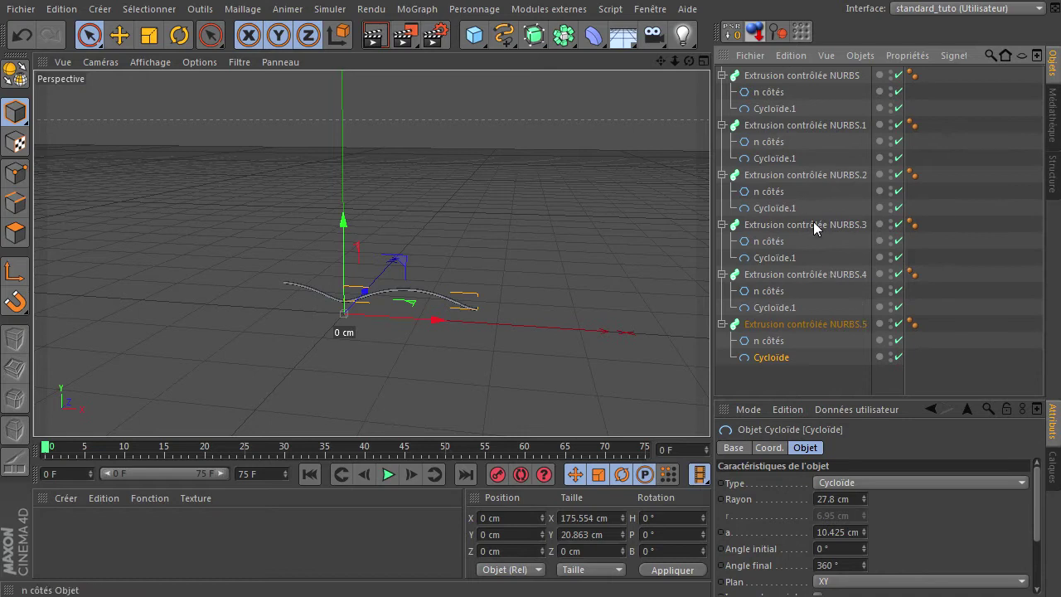
left_click(825, 73)
left_click(785, 126)
left_click(784, 175)
left_click(769, 225)
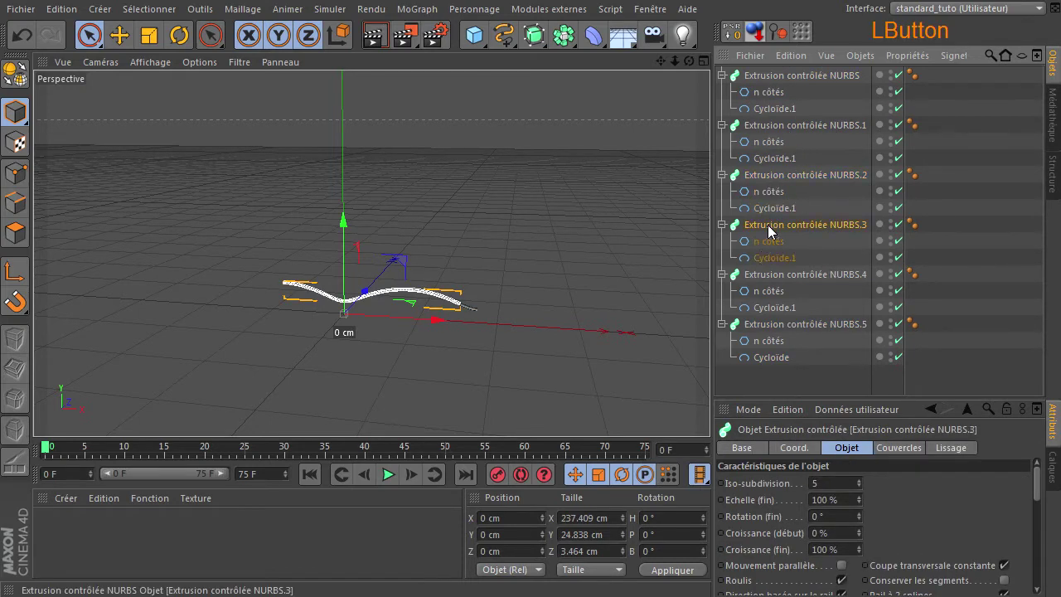
left_click(756, 275)
left_click(758, 324)
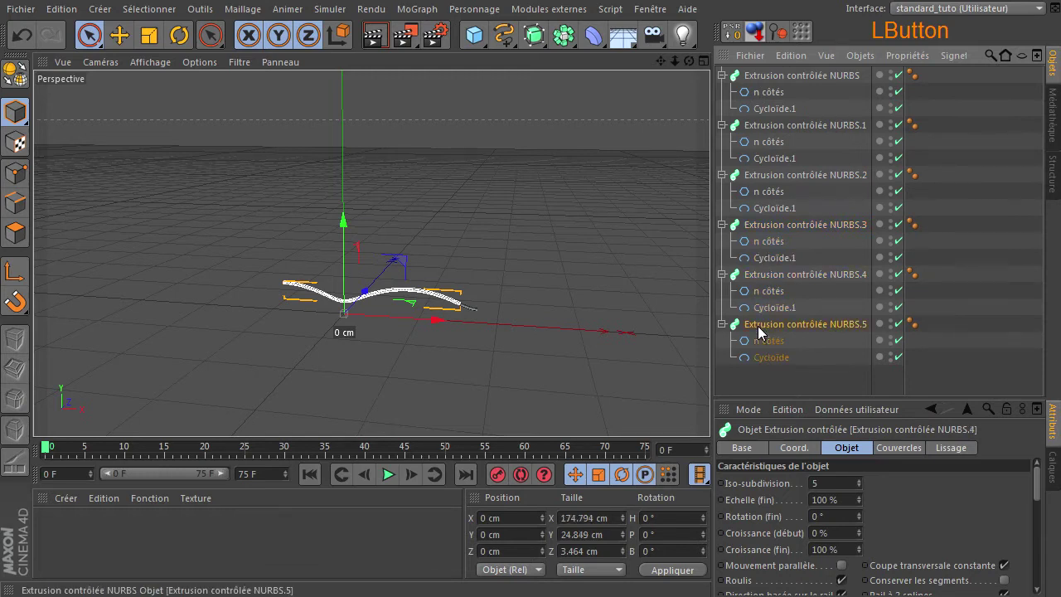
left_click(786, 383)
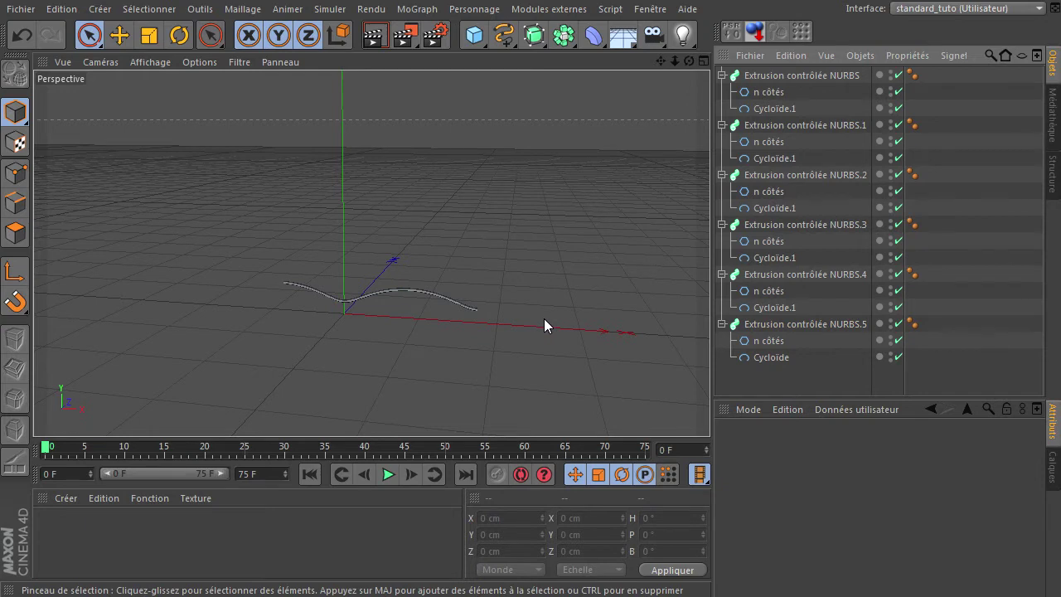
Set the n côtés radius to 3 cm in the first Extrusion contrôlée NURBS and to 1 cm in Extrusion contrôlée NURBS.1.
left_click(778, 94)
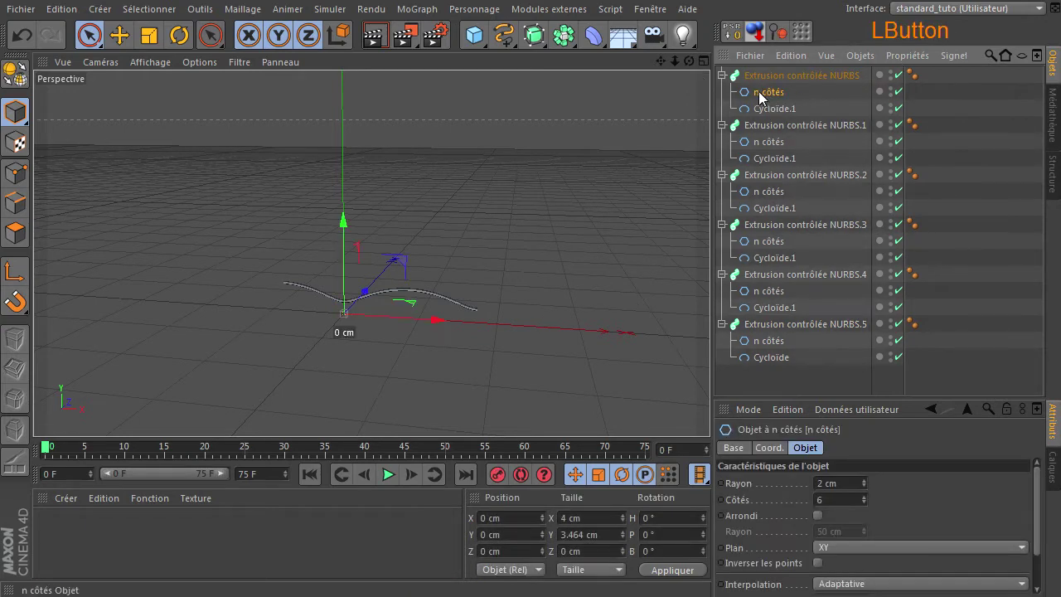
left_click(848, 483)
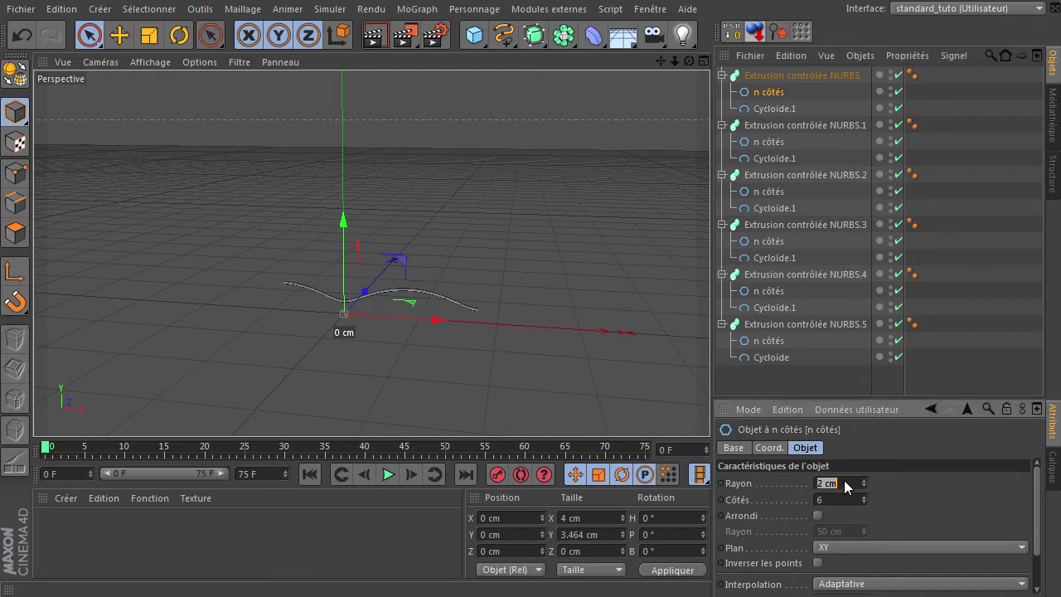
type("3")
key("Return")
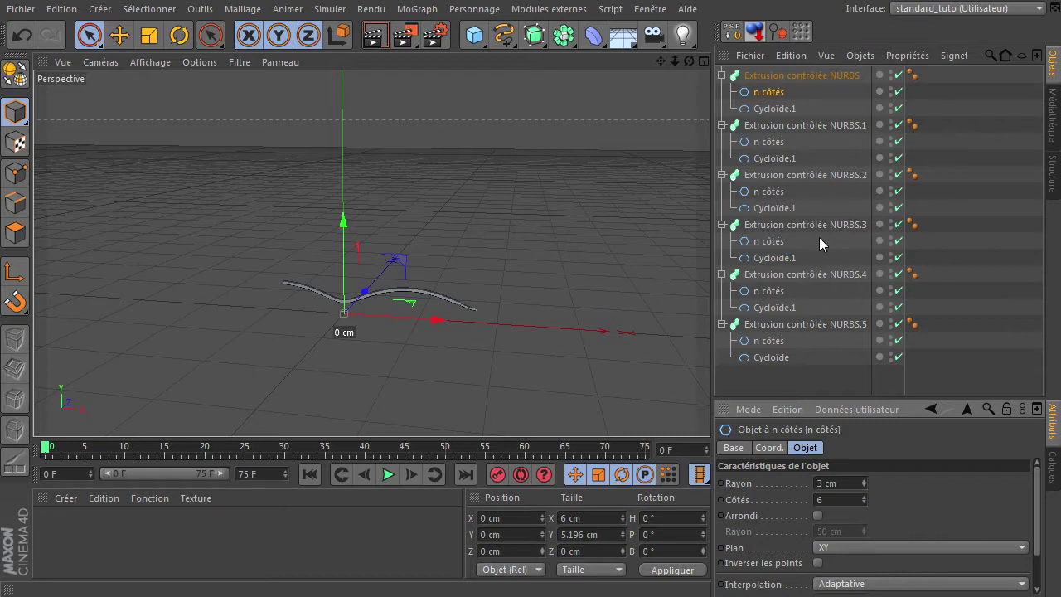
left_click(768, 142)
left_click(843, 486)
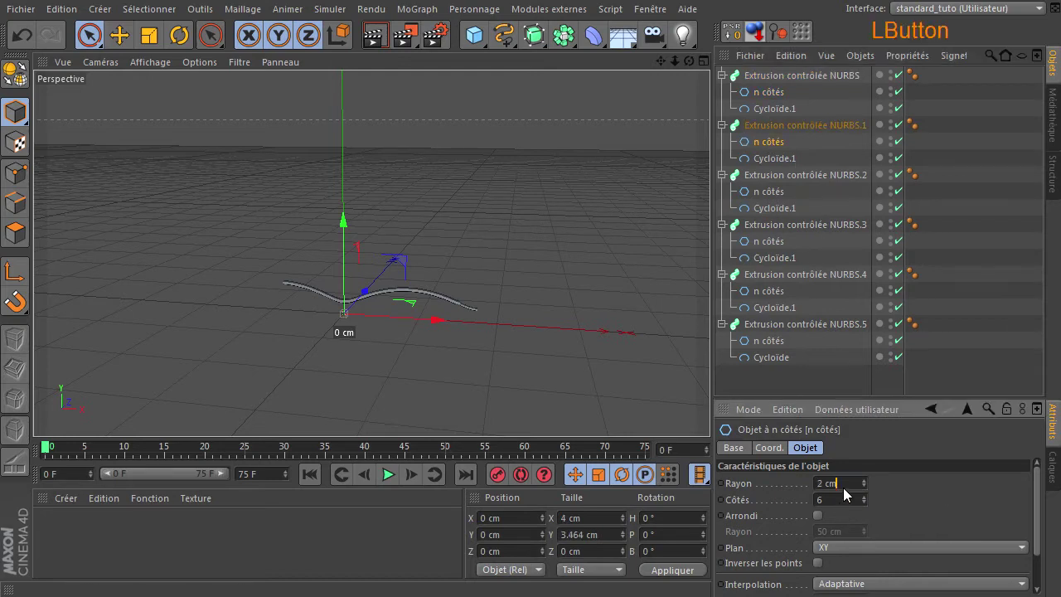
type("1")
key("Return")
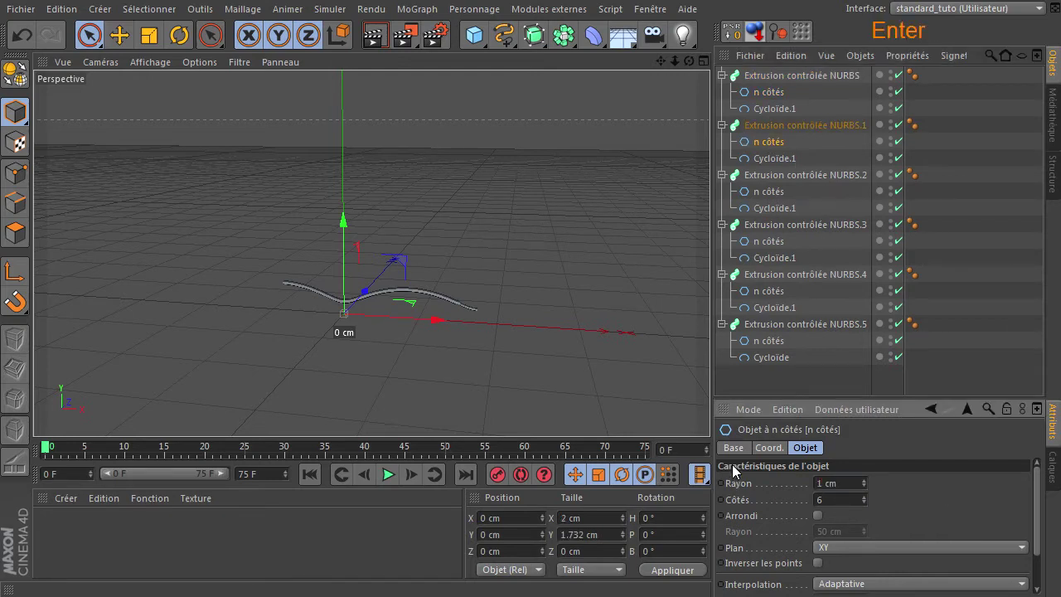
Examine the object properties and scale curve of Extrusion contrôlée NURBS.2, and select NURBS.3, .4 and .5 for review.
left_click(794, 176)
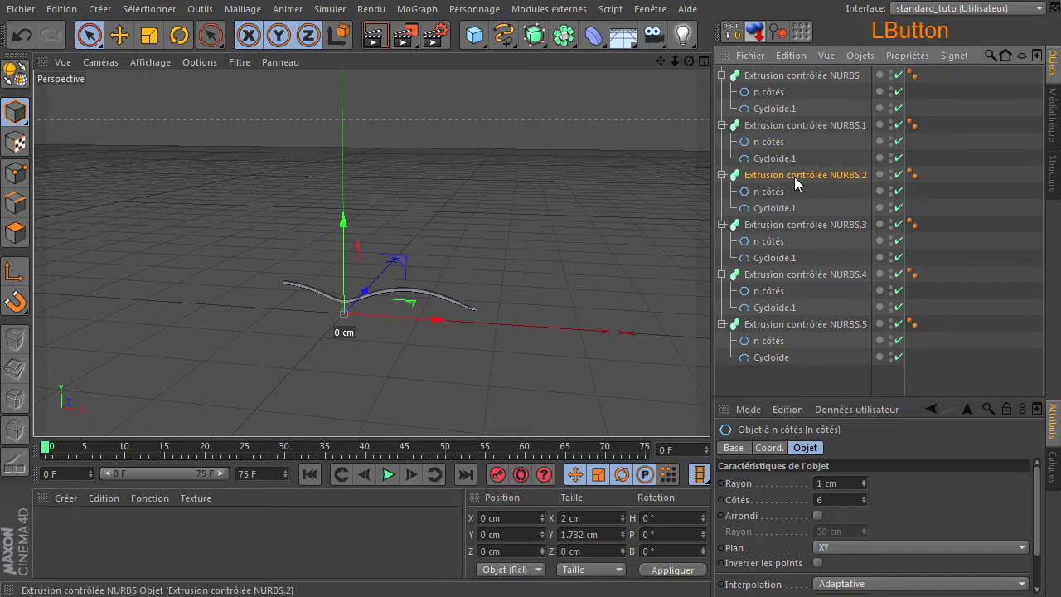
left_click_drag(857, 399, 844, 255)
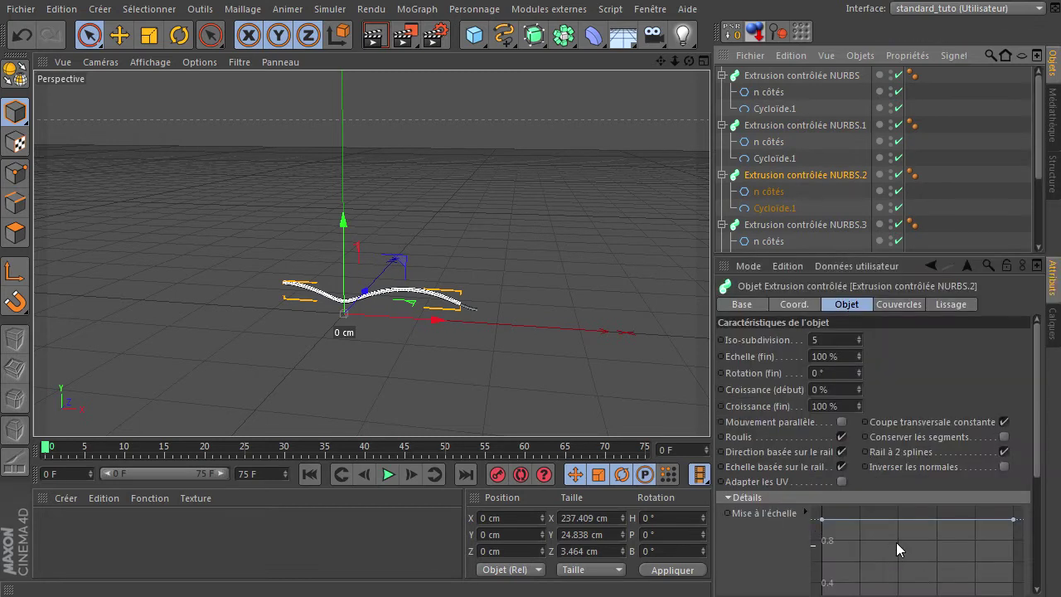
left_click(860, 262)
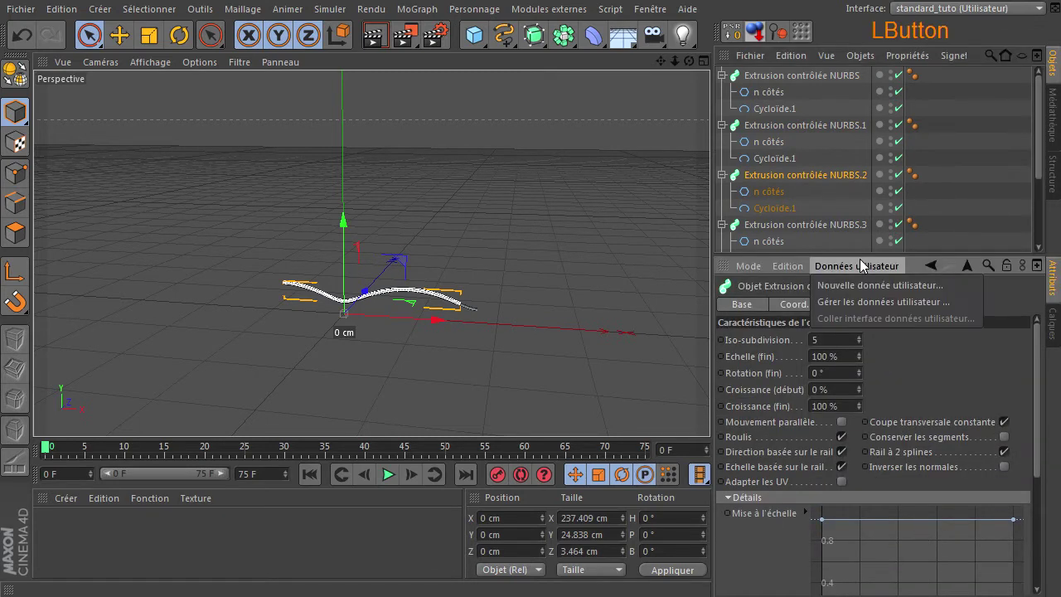
left_click(859, 257)
left_click_drag(859, 255, 872, 373)
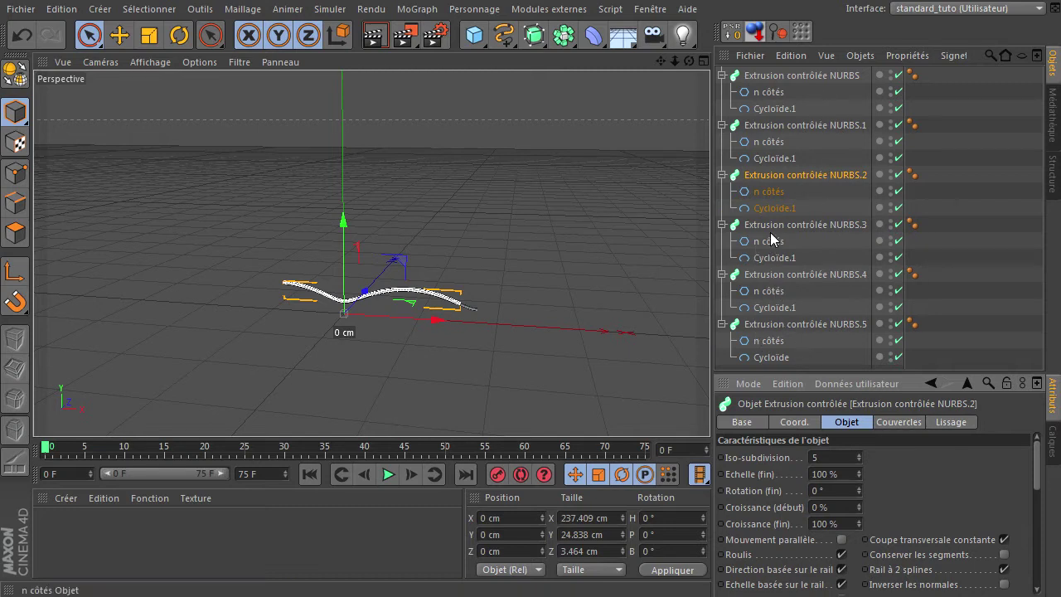
left_click(846, 225)
left_click(835, 274)
left_click(837, 327)
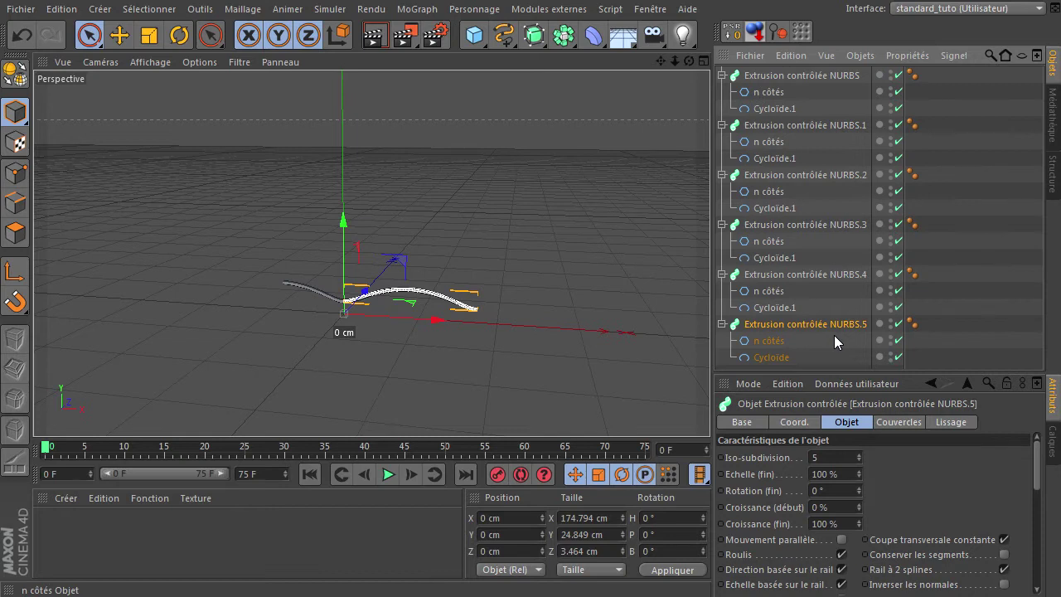
Collapse all six Extrusion contrôlée NURBS hierarchies, shrink the object list area and deselect everything.
left_click(722, 324)
left_click(722, 274)
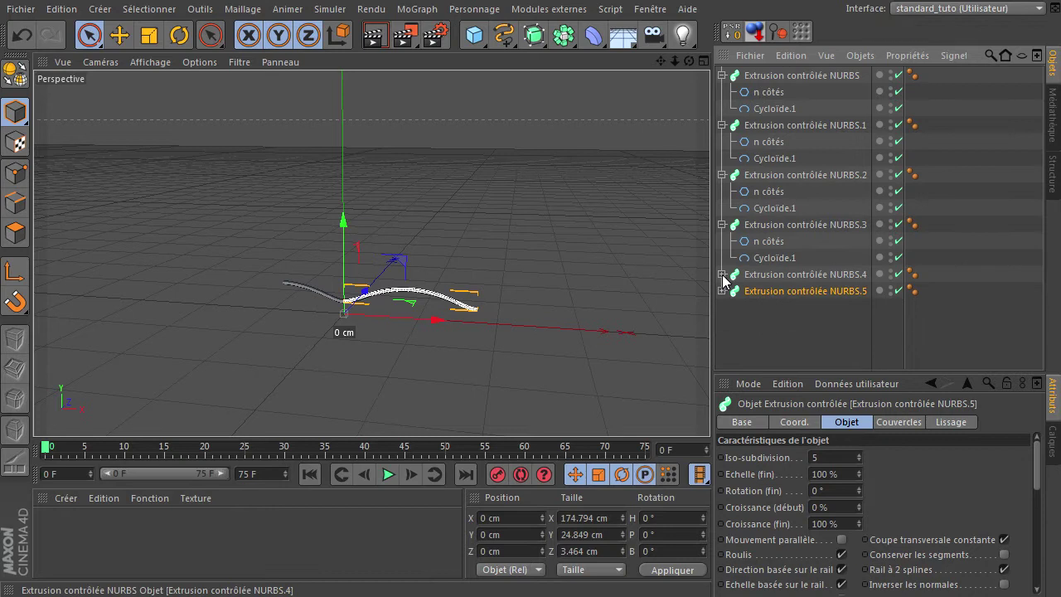
left_click(723, 224)
left_click(722, 175)
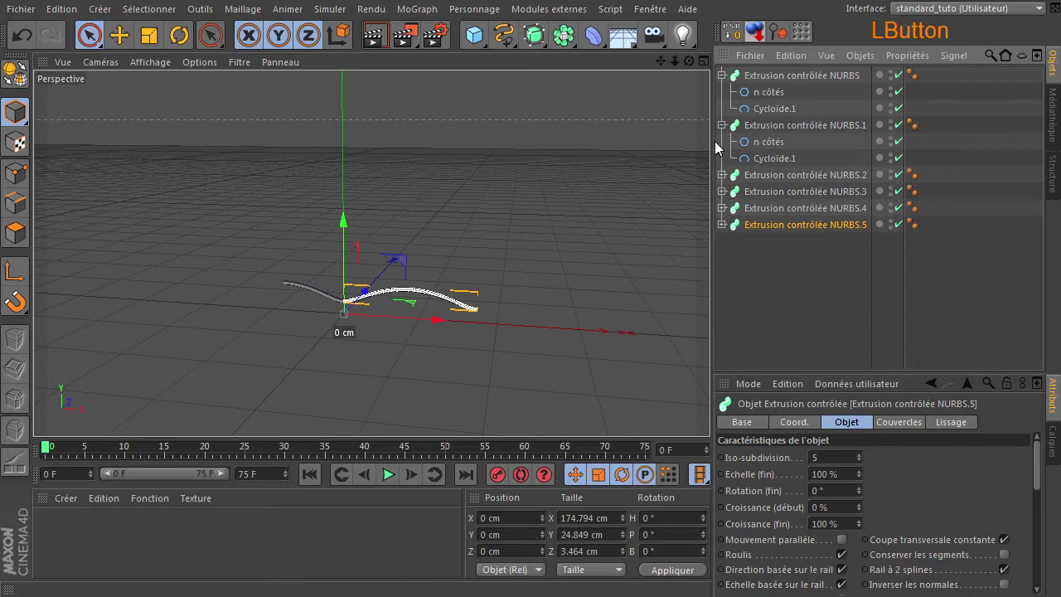
left_click(722, 125)
left_click(723, 75)
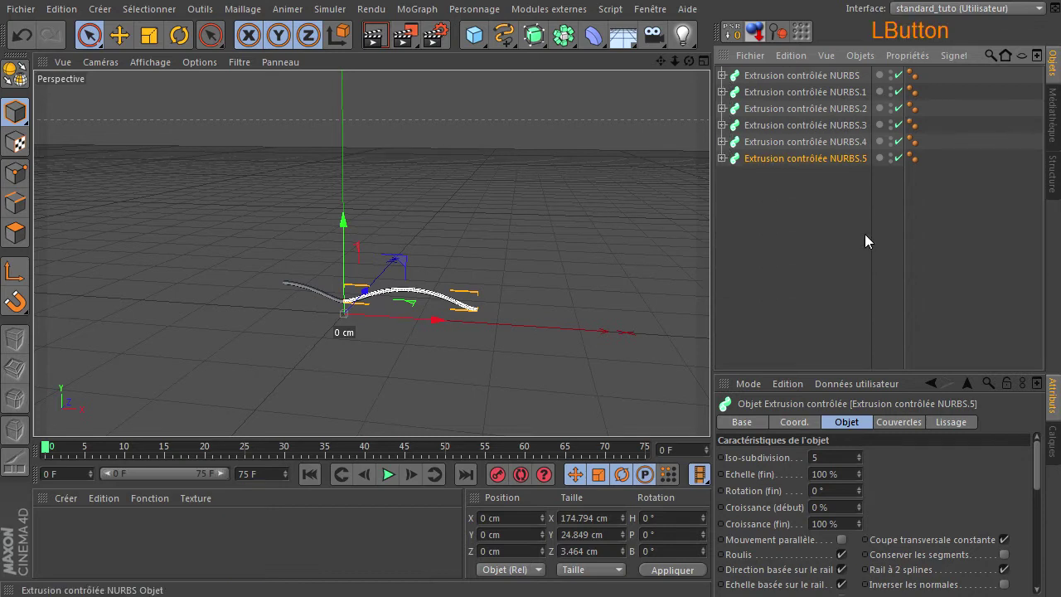
left_click_drag(830, 372, 838, 284)
left_click(819, 235)
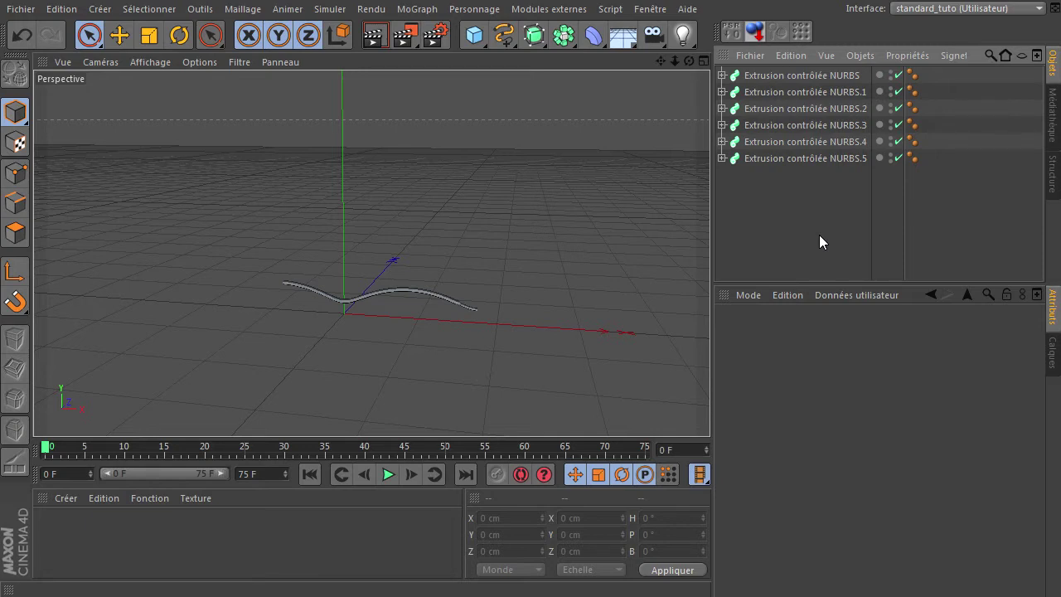
left_click(820, 235)
Add a MoGraph Cloneur and make all six Extrusion contrôlée NURBS its children.
left_click(418, 9)
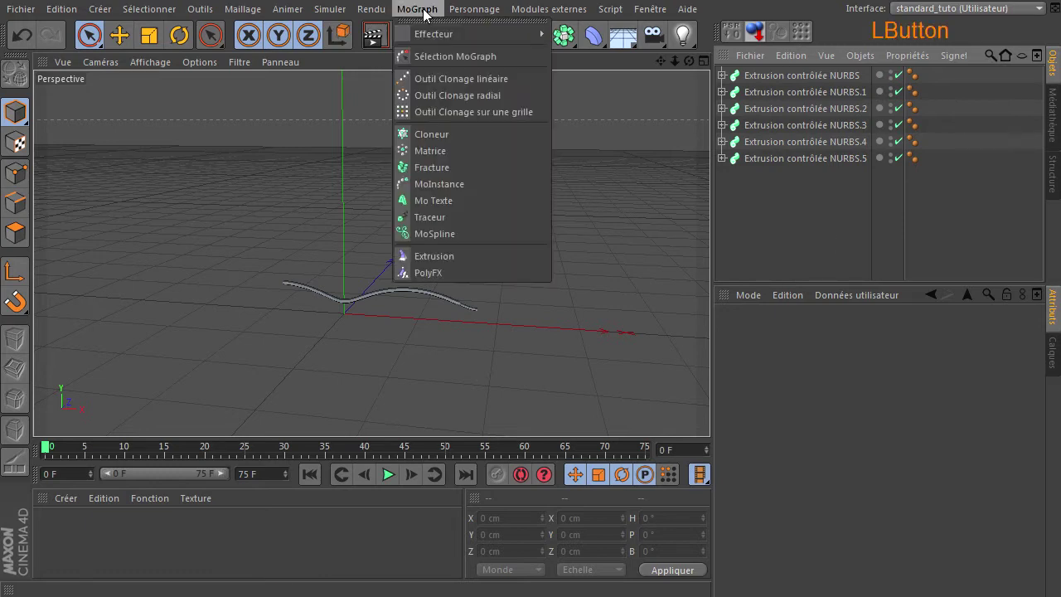
left_click(435, 133)
mouse_move(754, 222)
left_mouse_down()
mouse_move(819, 91)
mouse_move(784, 92)
mouse_move(771, 78)
left_mouse_up()
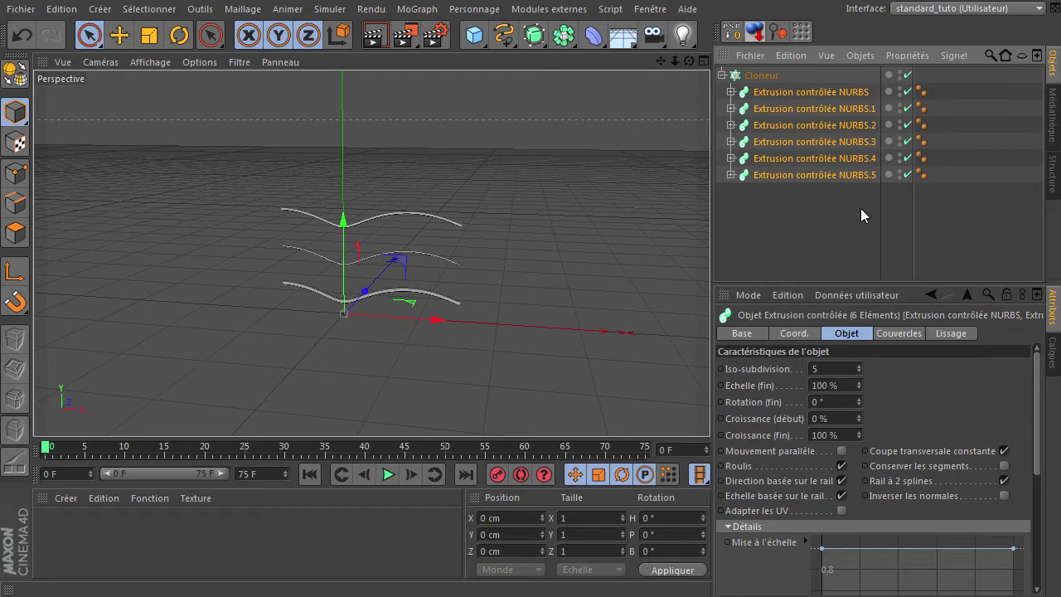
left_click(801, 220)
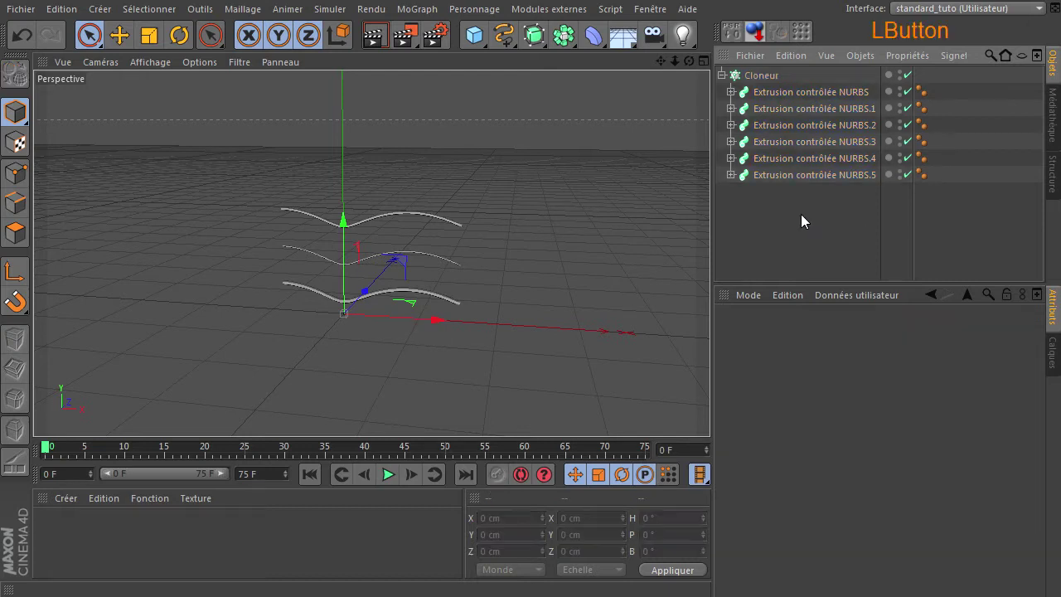
Hide the Cloneur in both the editor and the render, and collapse its hierarchy.
left_click(901, 75)
left_click(903, 82)
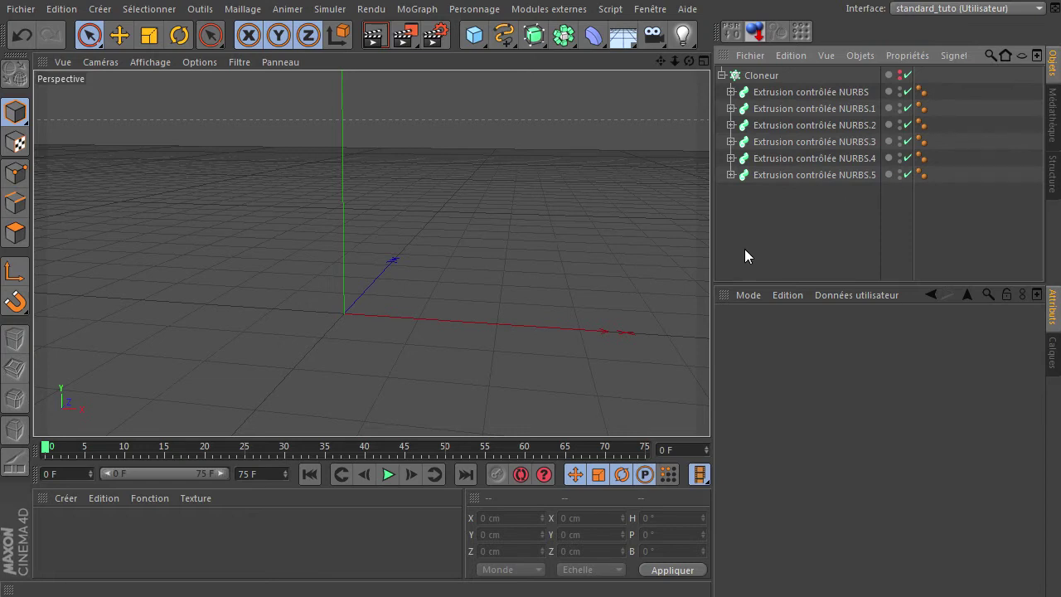
left_click(721, 75)
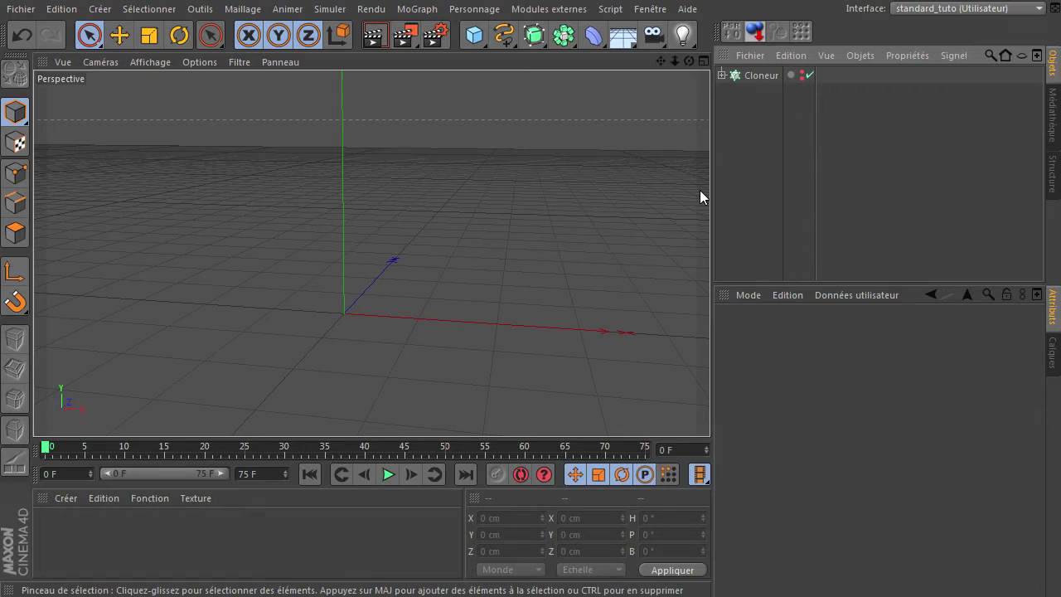
Add a Sphère primitive with a radius of 200 cm and set its type to Hémisphère.
left_click(474, 35)
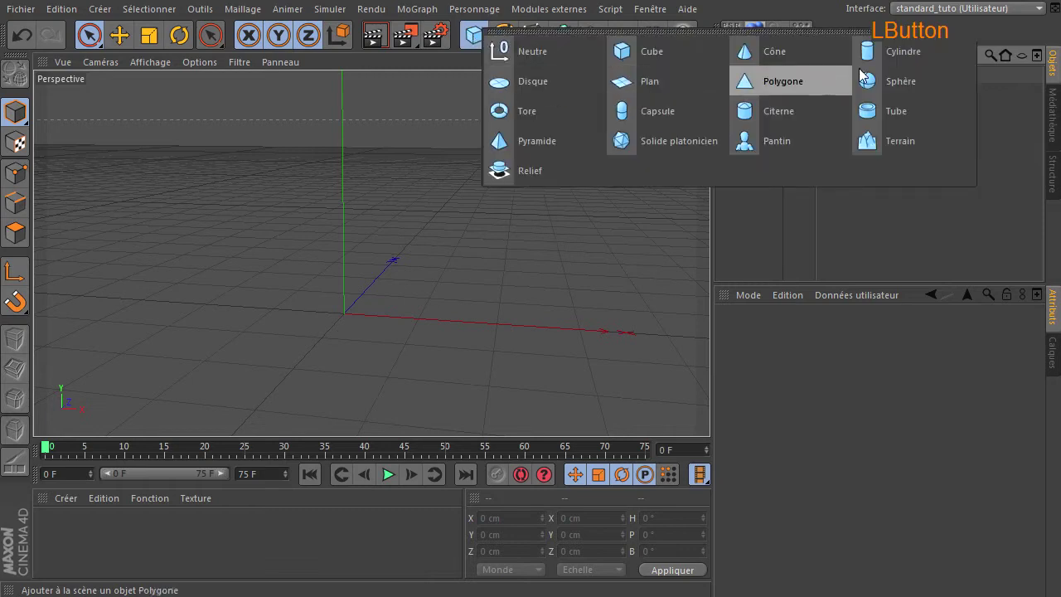
left_click(926, 80)
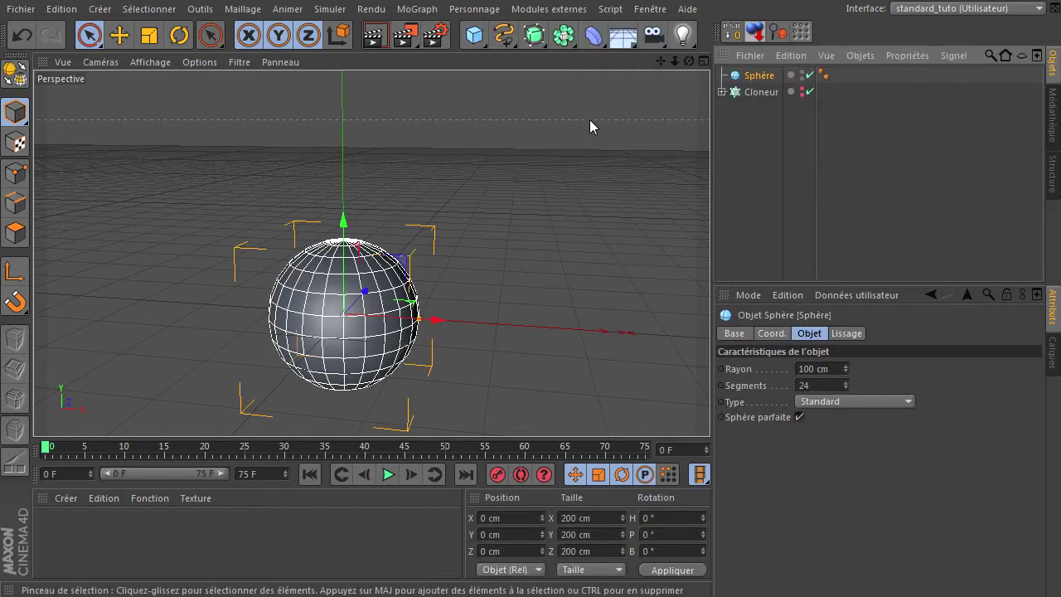
left_click_drag(675, 61, 709, 407)
left_click(817, 368)
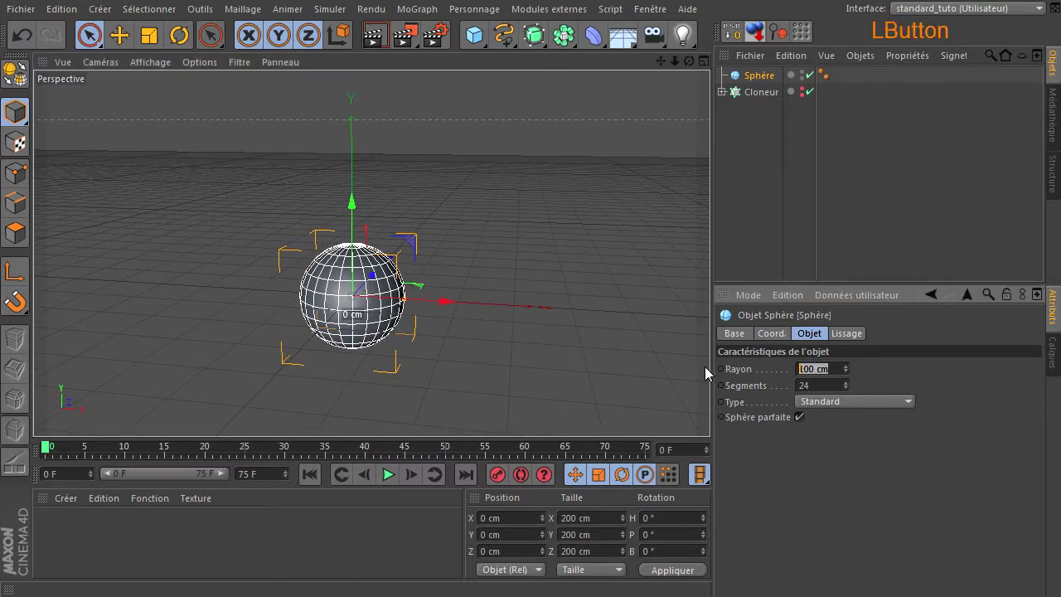
type("200")
key("Return")
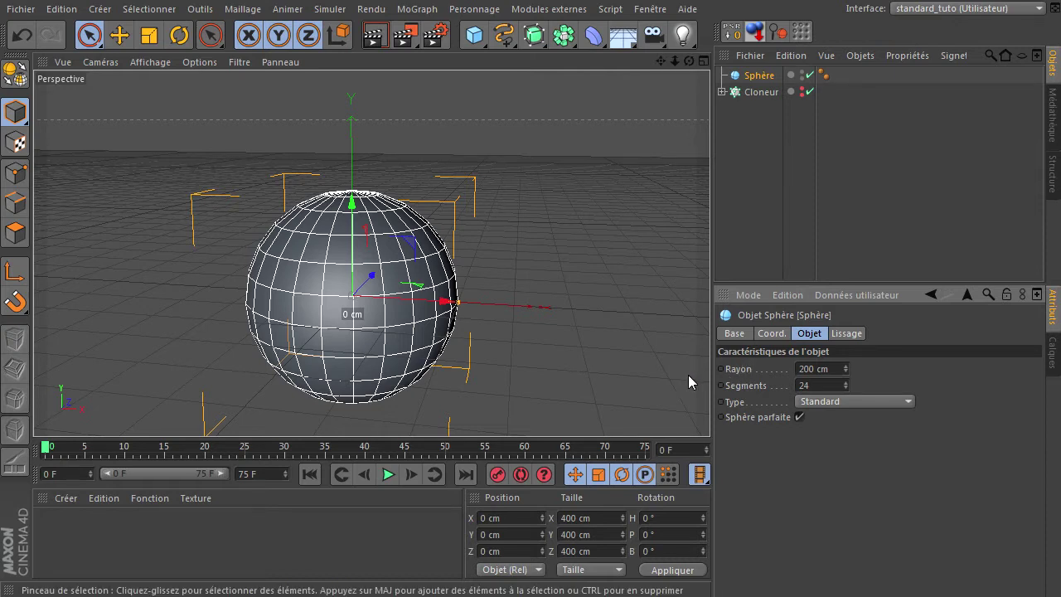
left_click(893, 404)
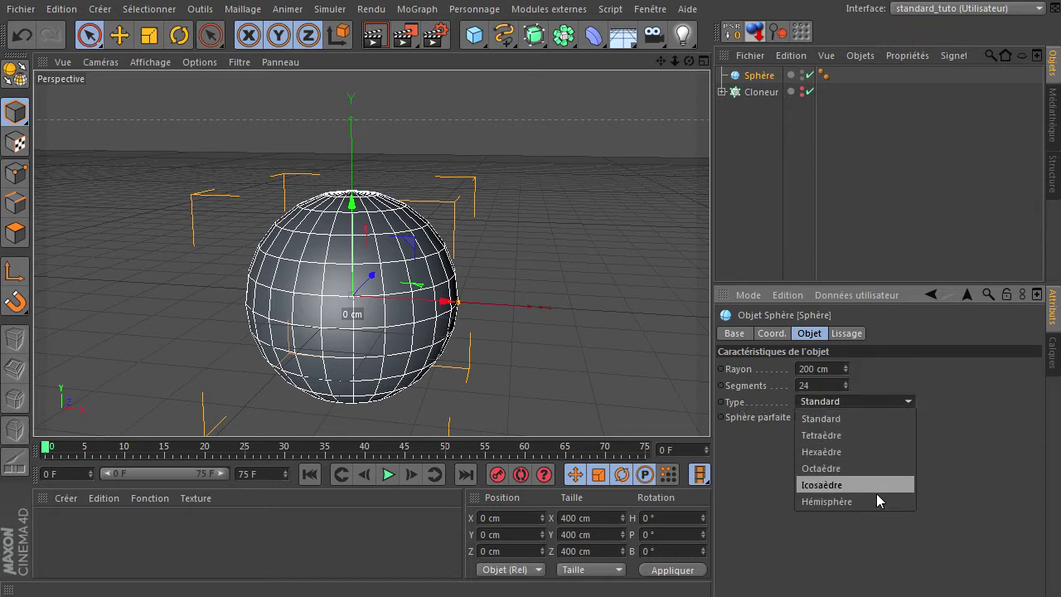
left_click(875, 501)
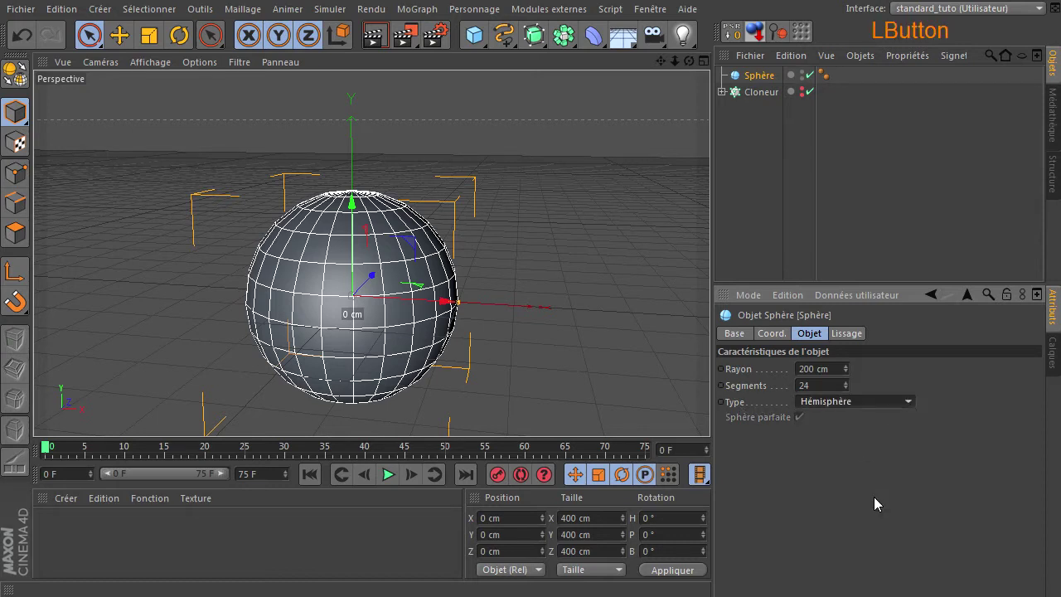
Rotate the hemisphere 180° on its B axis so it opens upward like a bowl, and deselect it.
left_click(180, 35)
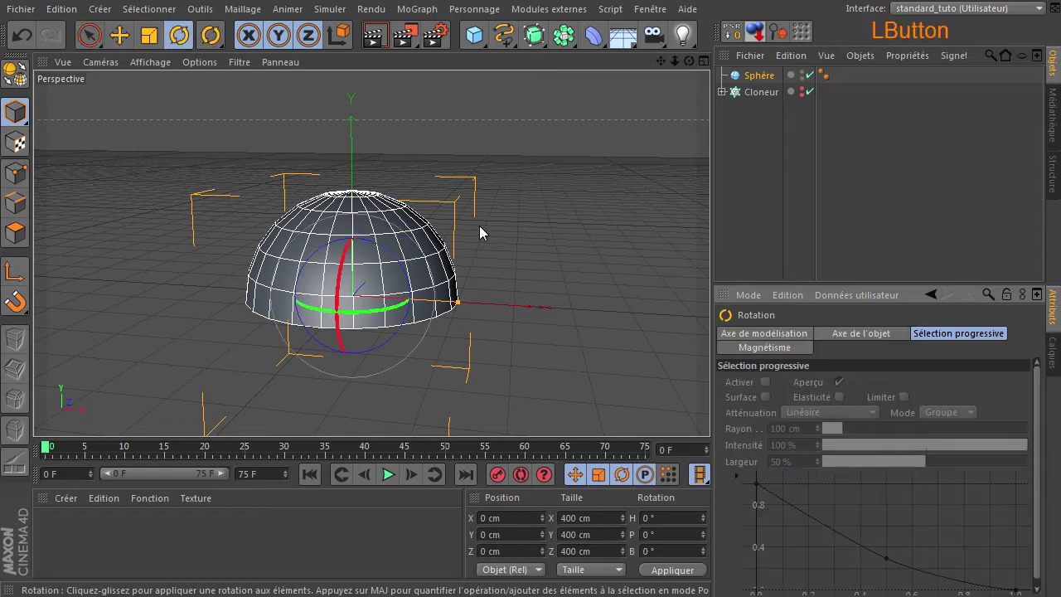
left_click_drag(390, 256, 302, 360)
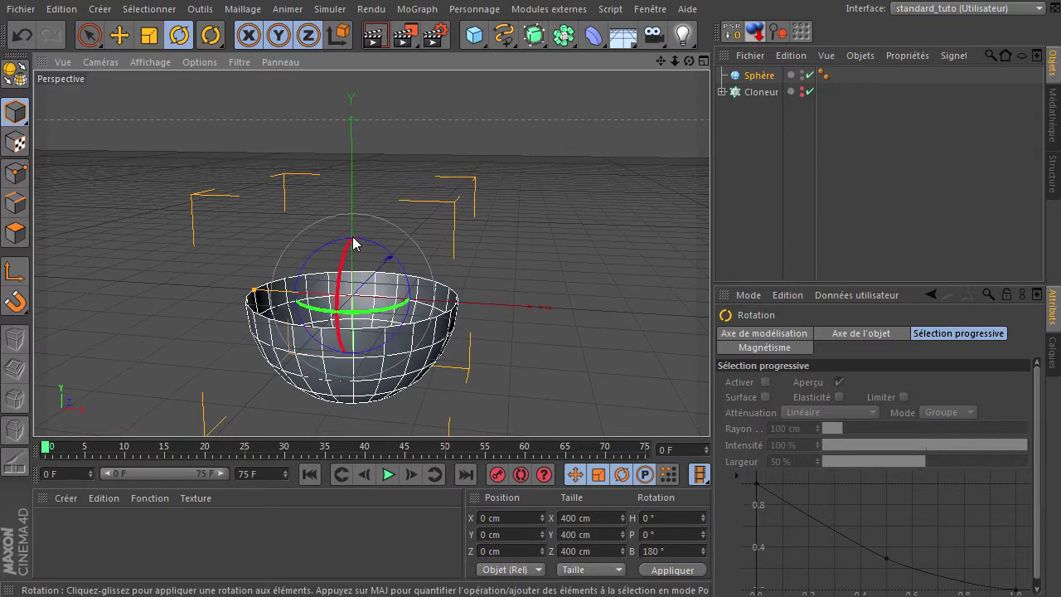
left_click(89, 34)
left_click(161, 182)
left_click_drag(661, 61, 710, 407)
left_click_drag(689, 60, 709, 406)
scroll(429, 242, "up", 2)
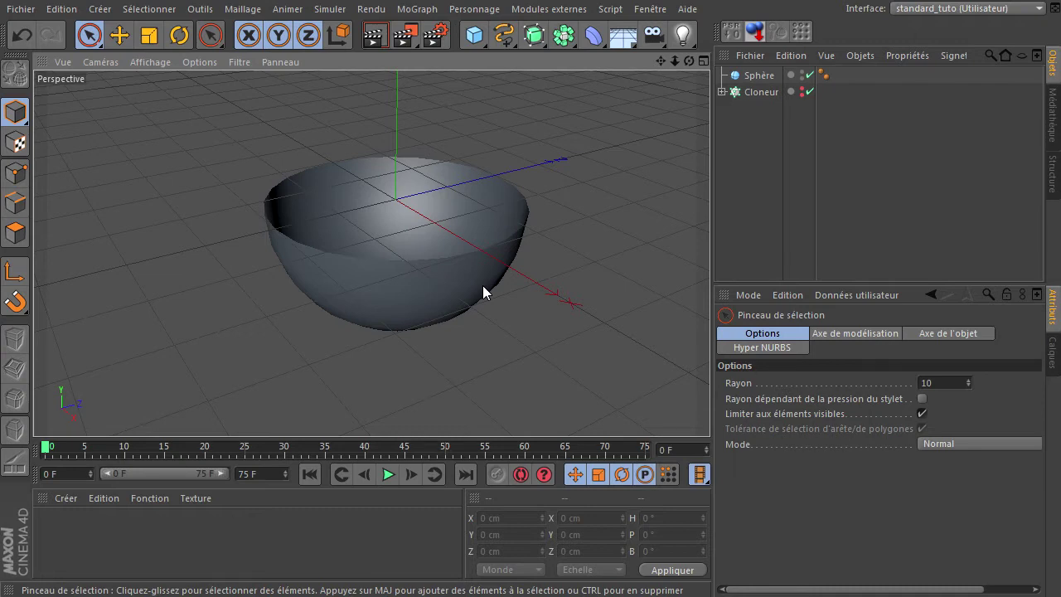
Convert the hemisphere to an editable polygon object and select all of its polygons.
left_click(766, 74)
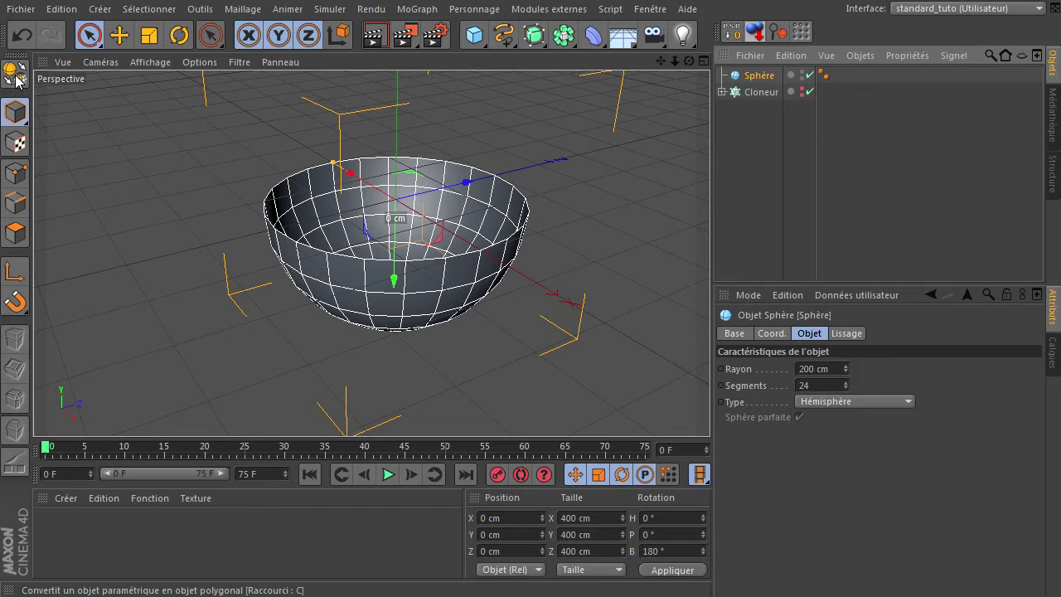
left_click(18, 77)
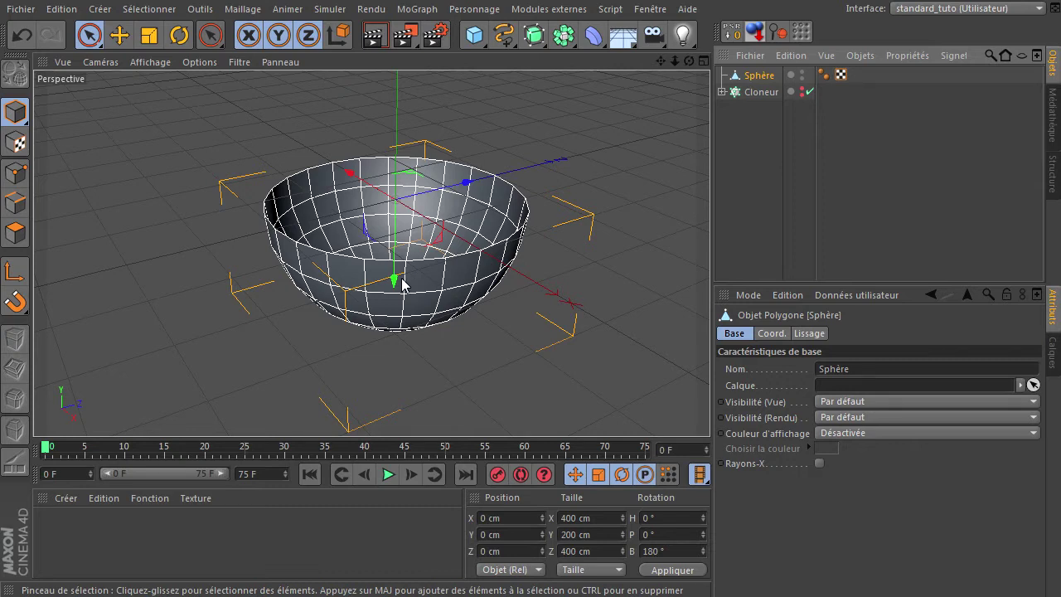
left_click(9, 233)
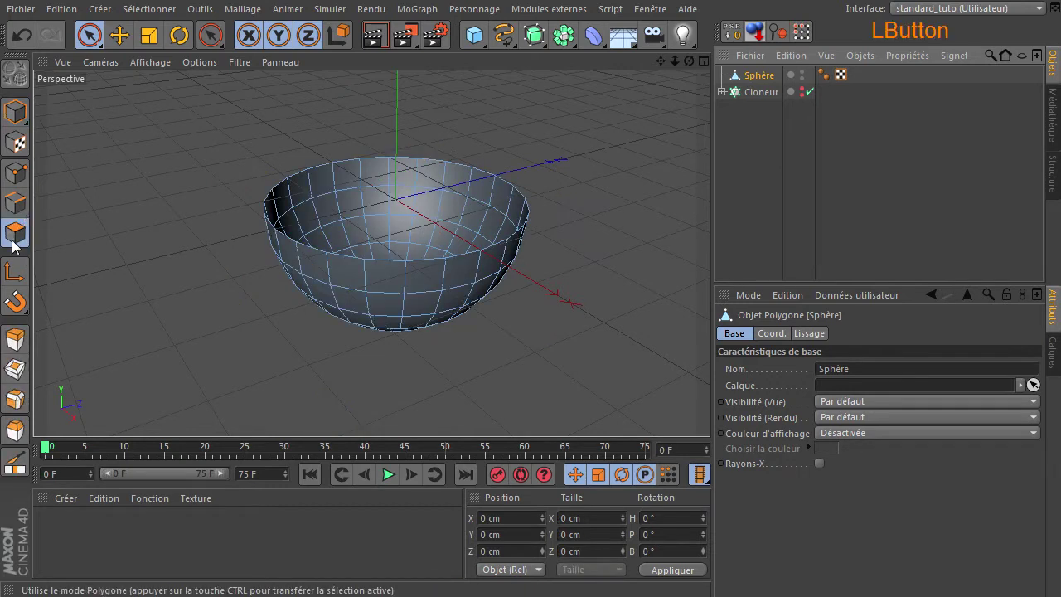
left_click(437, 322)
left_click(481, 365)
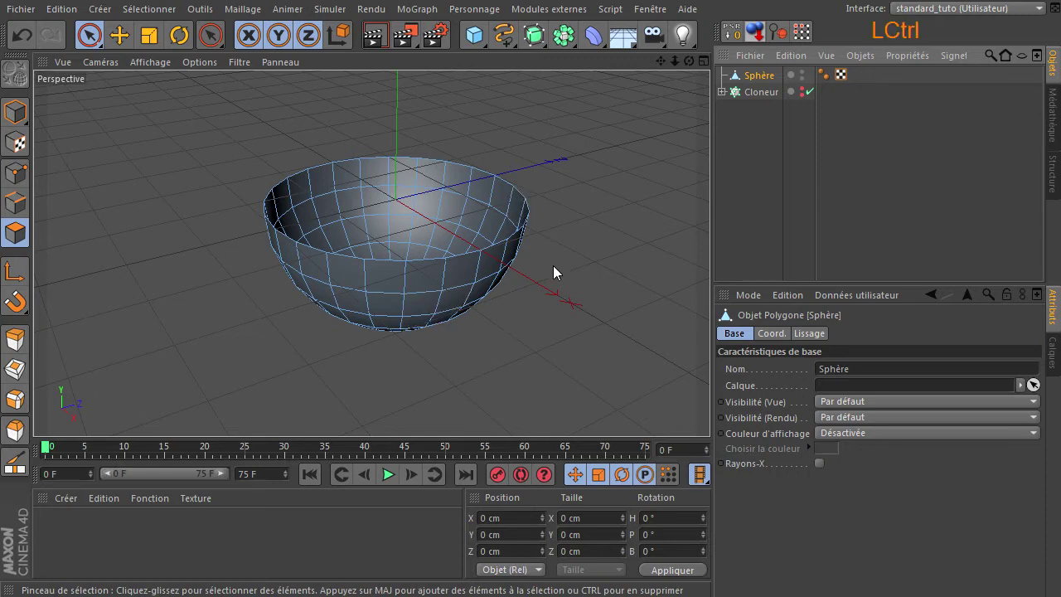
key("ctrl+a")
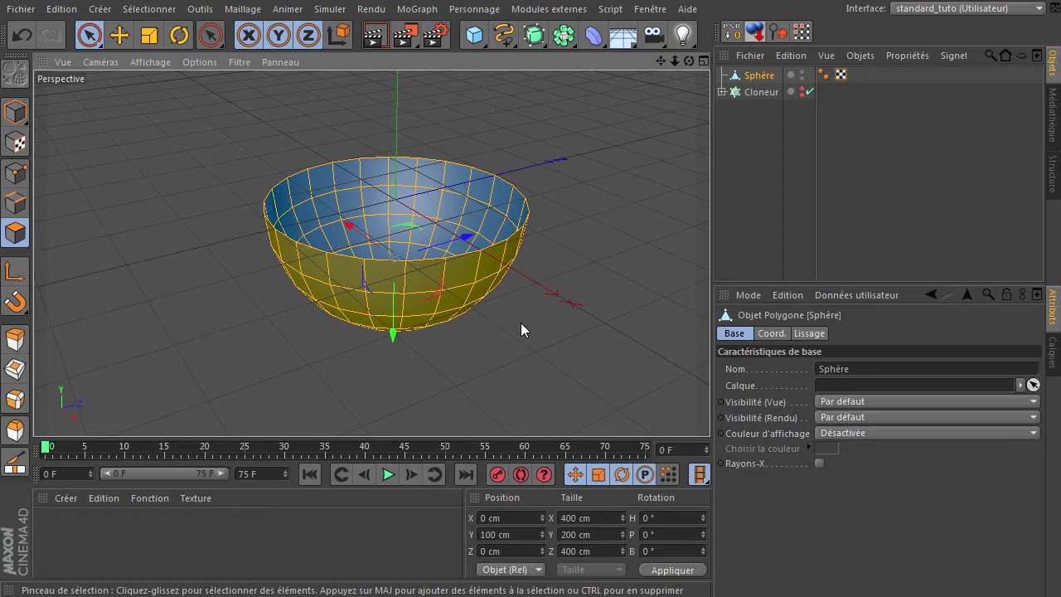
Extrude all the bowl's polygons outward by about 51 cm with Couvercles enabled to give it thickness, and deselect them.
key("d")
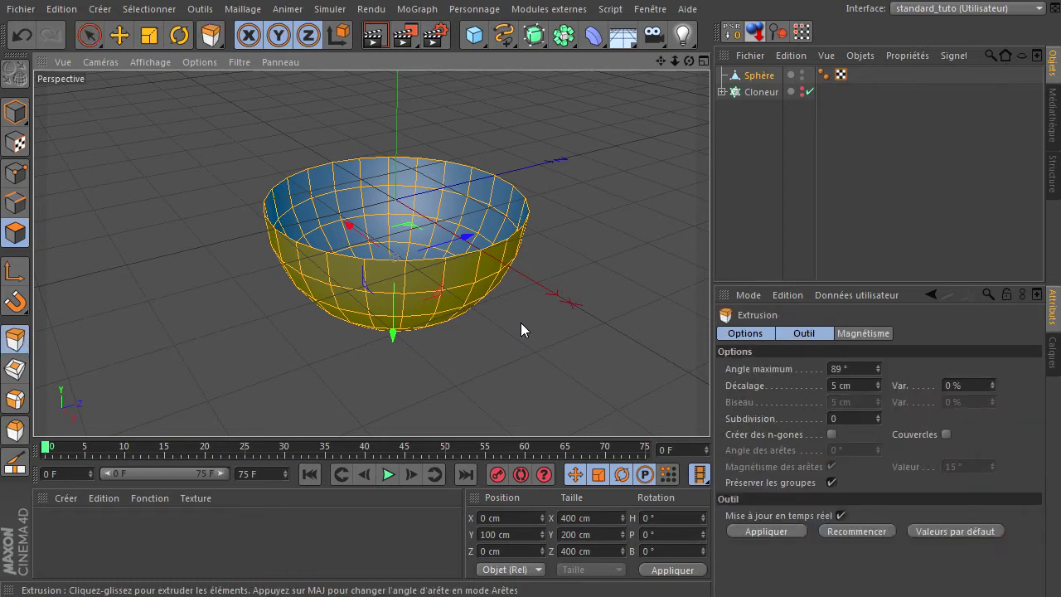
left_click(945, 435)
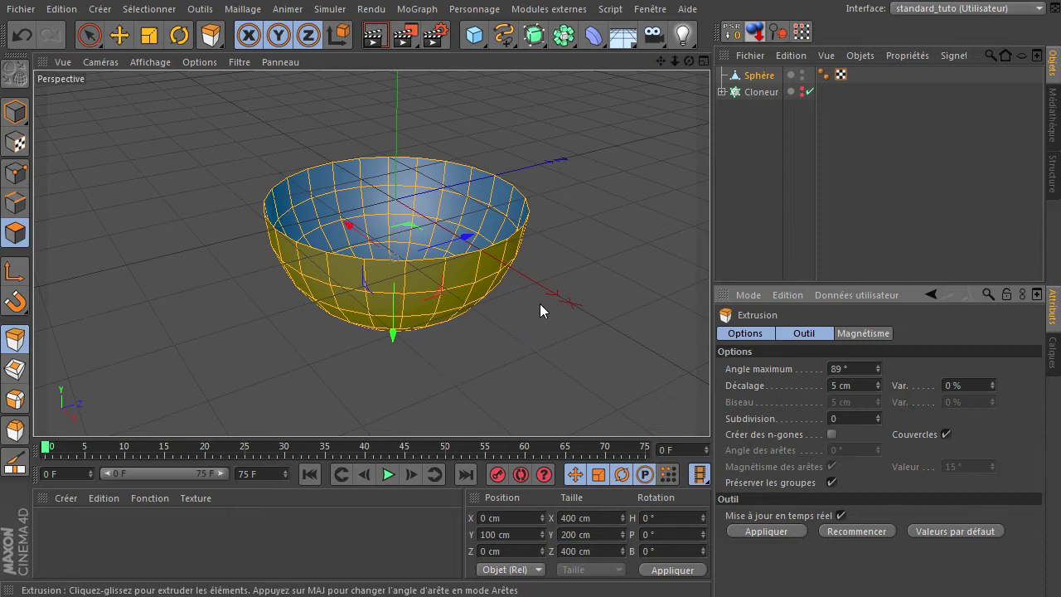
left_click_drag(536, 304, 710, 406)
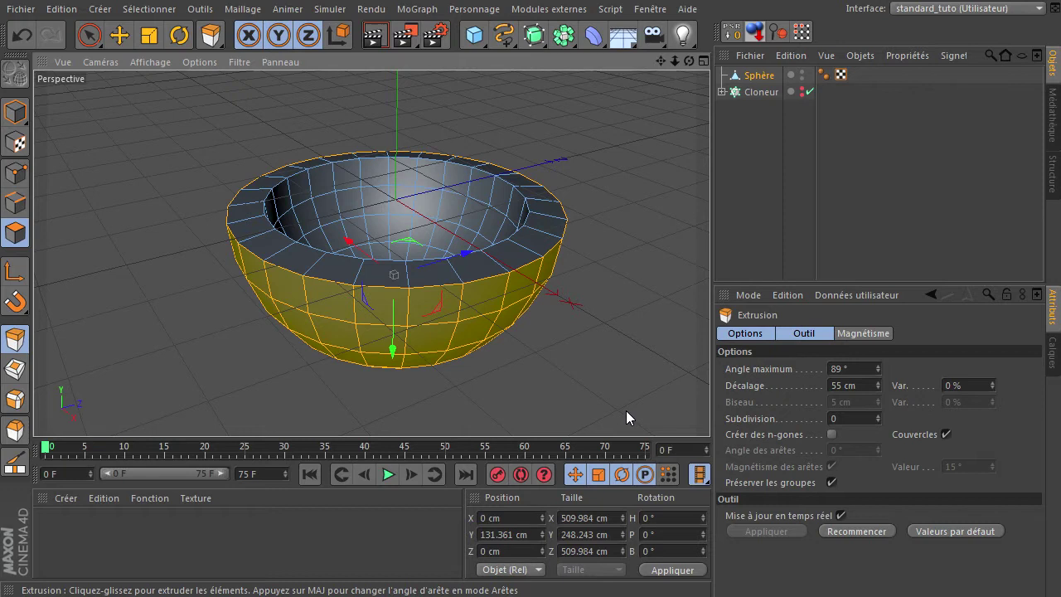
left_click(21, 37)
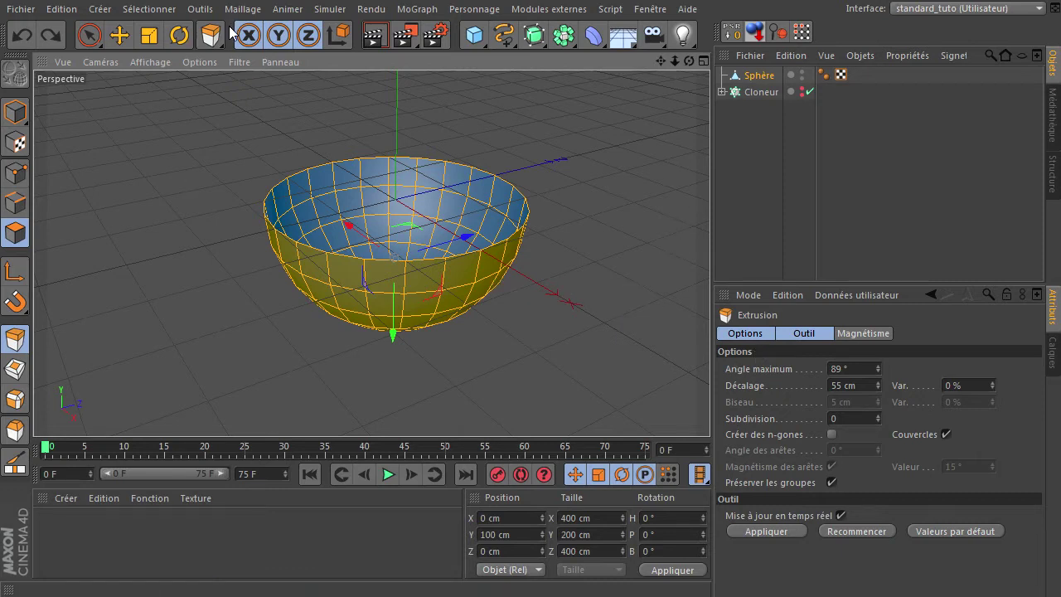
left_click(534, 336)
left_click_drag(535, 331, 710, 406)
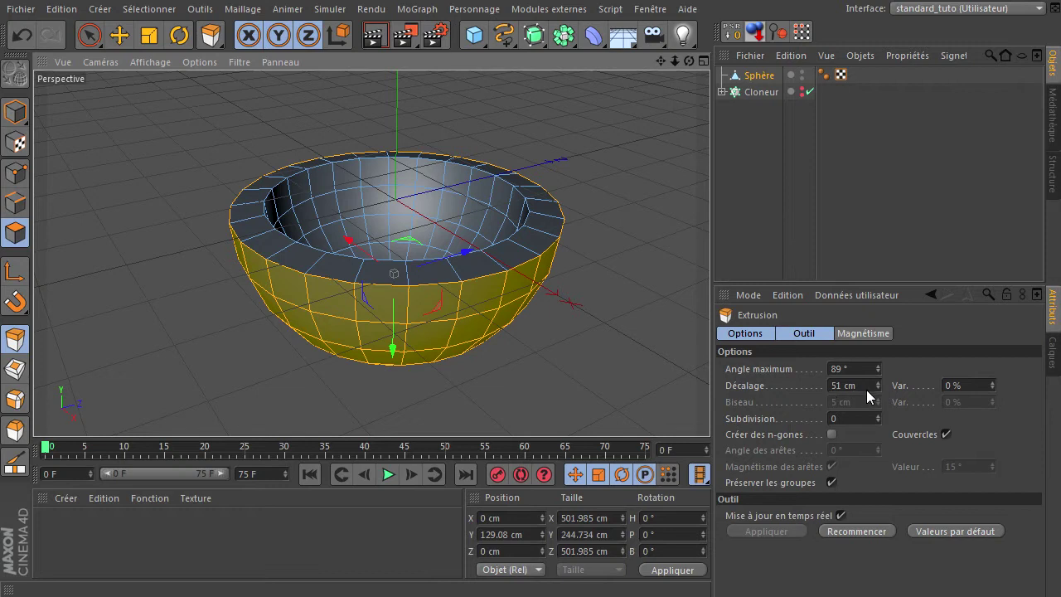
left_click(946, 436)
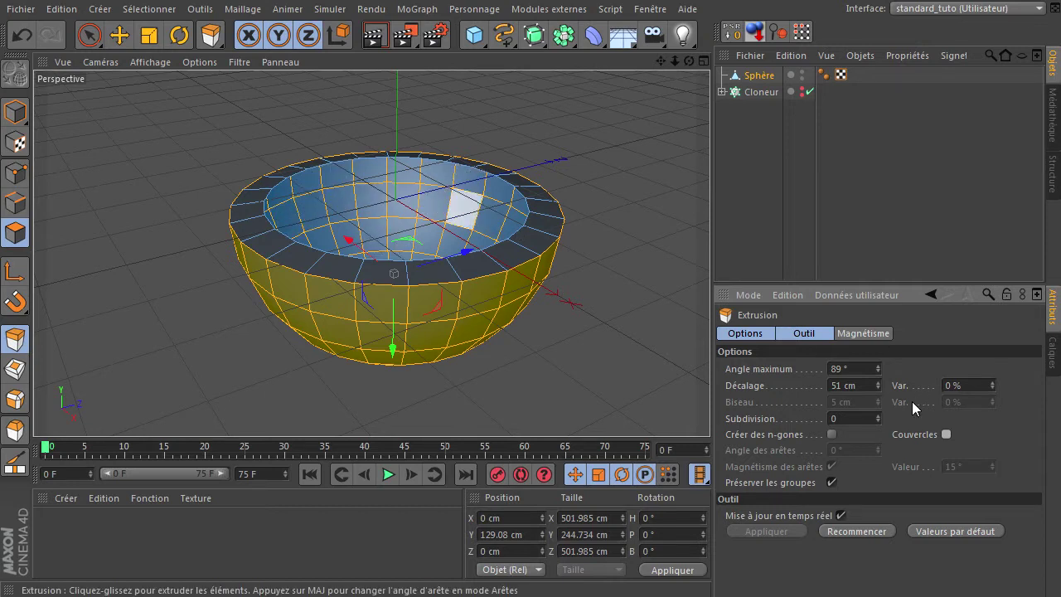
left_click(947, 433)
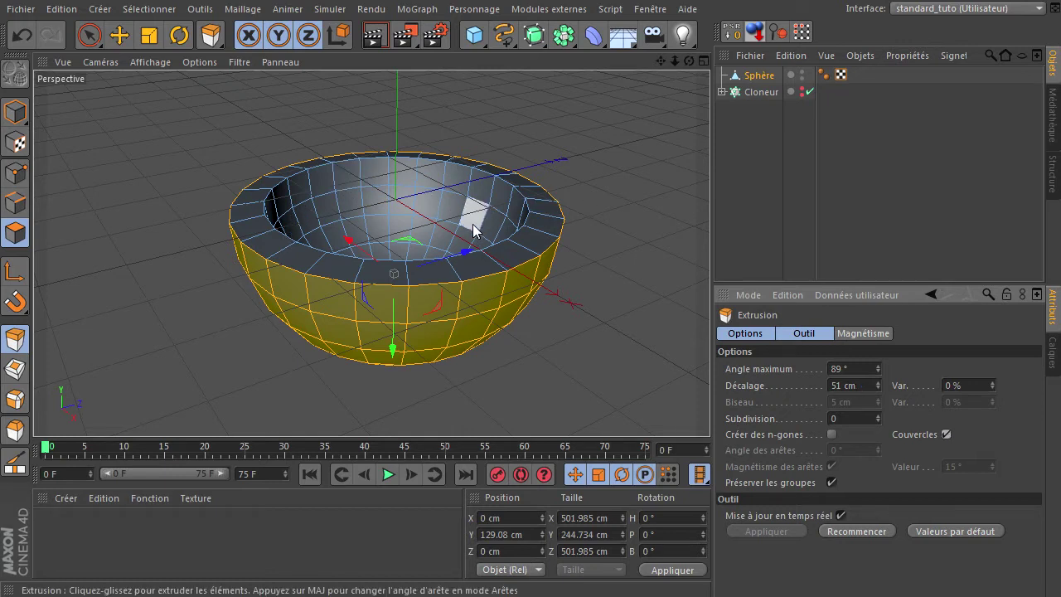
left_click(88, 38)
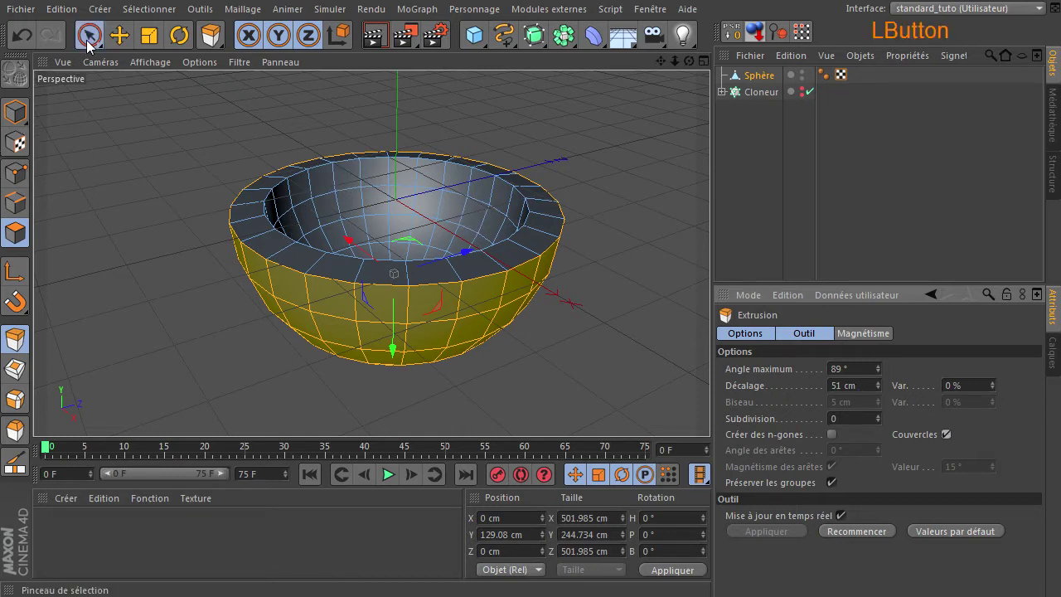
left_click(116, 165)
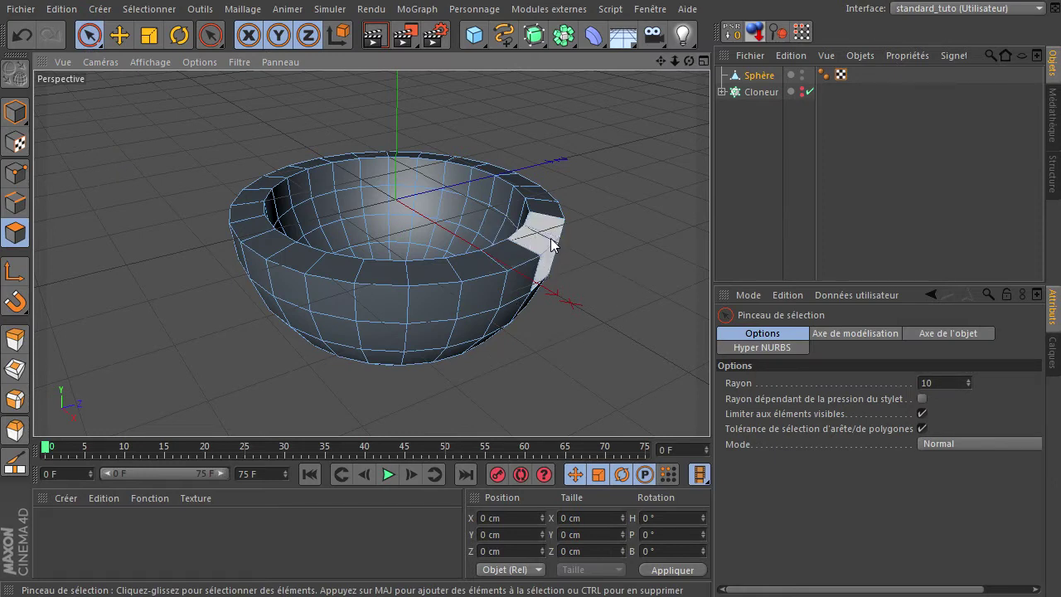
Cut an edge loop at about 50 % around the bowl's flat rim using the Couteau tool in Boucle mode.
left_click(14, 233)
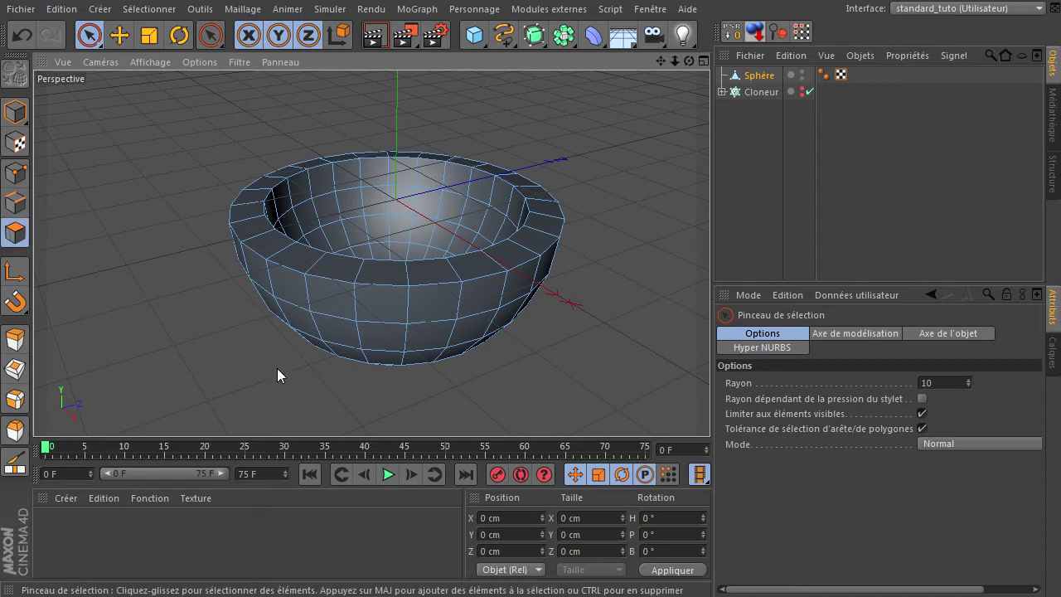
key("k")
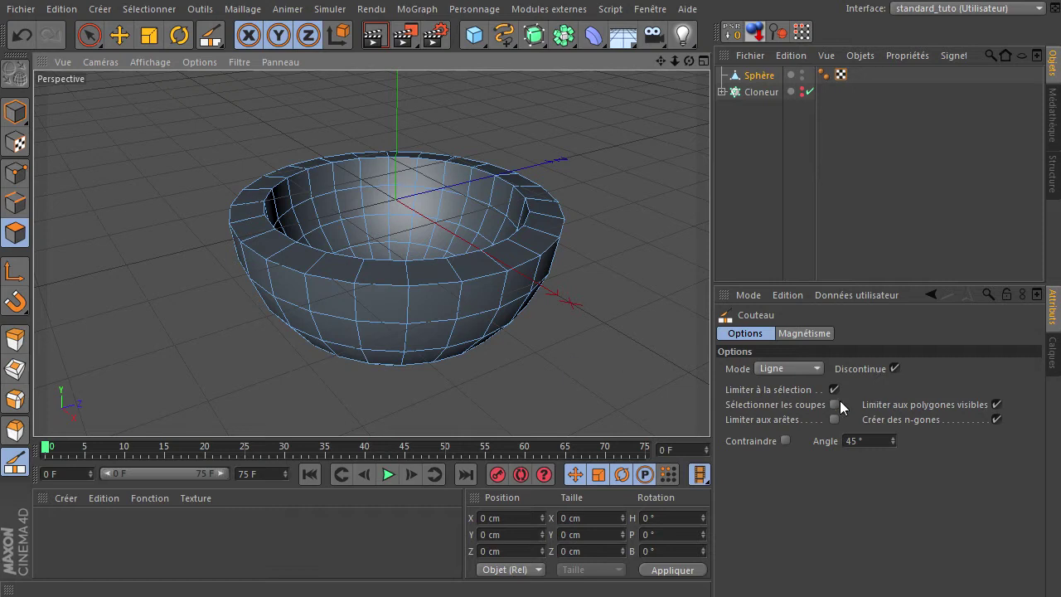
left_click(785, 369)
left_click(782, 440)
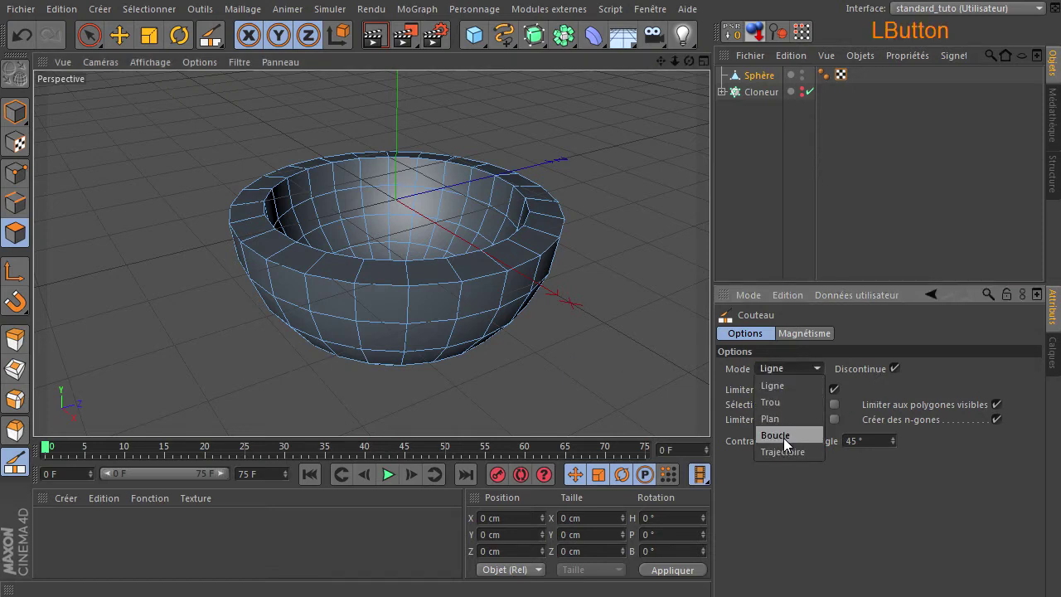
scroll(458, 299, "up", 3)
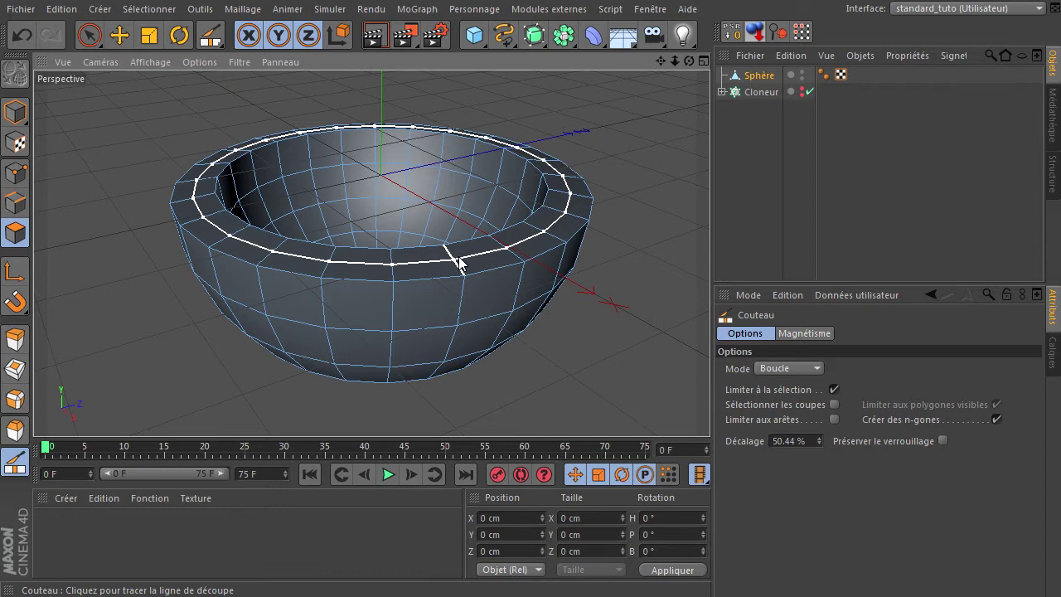
left_click(460, 264)
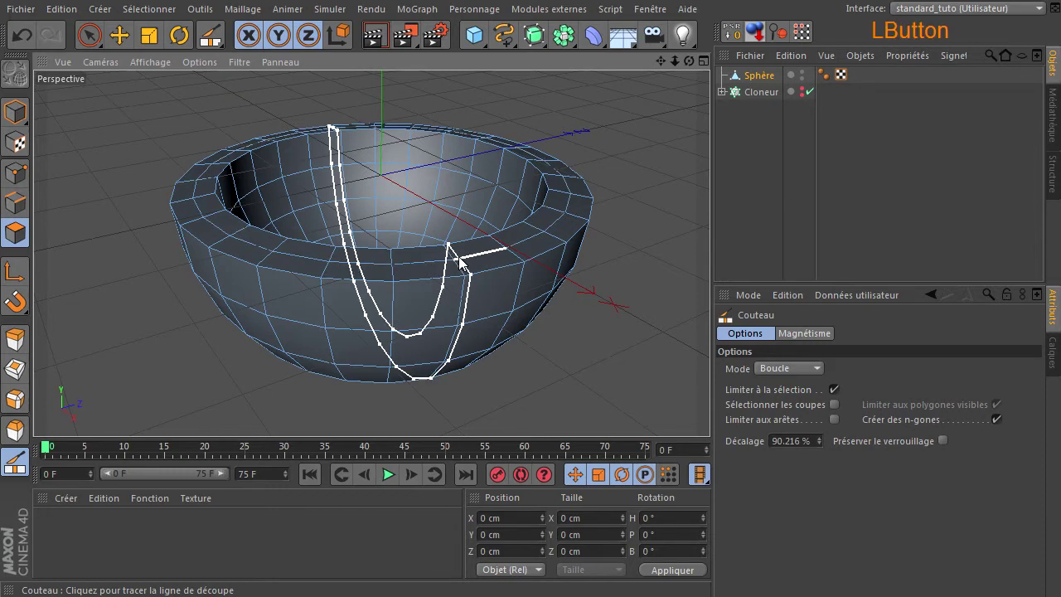
Loop-select the middle edge ring on the bowl's flat rim and raise it to about Y -18.4 cm.
left_click(25, 201)
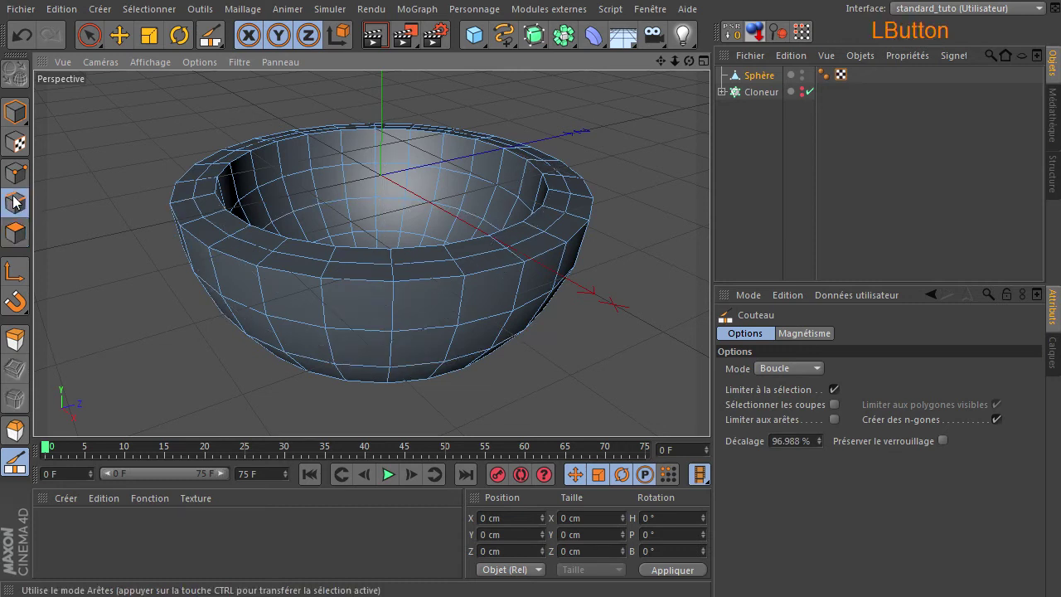
left_click(89, 35)
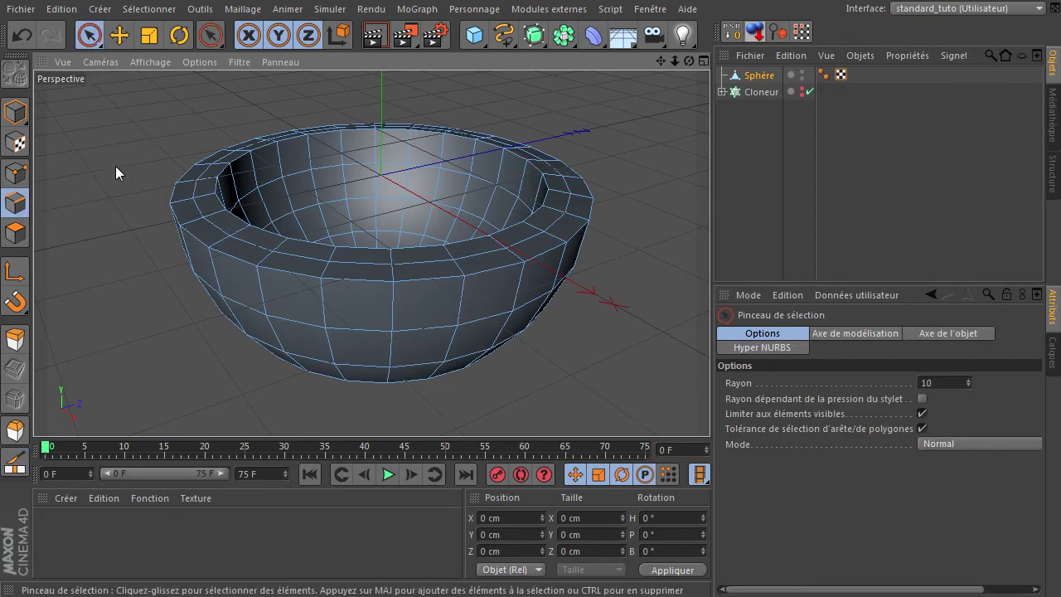
key("u")
key("l")
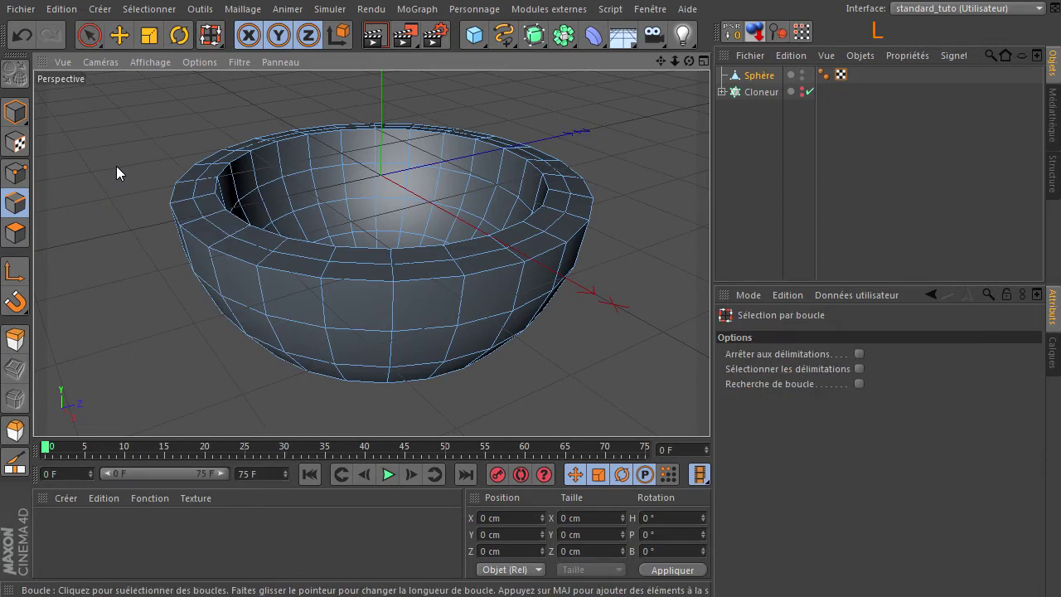
left_click(170, 10)
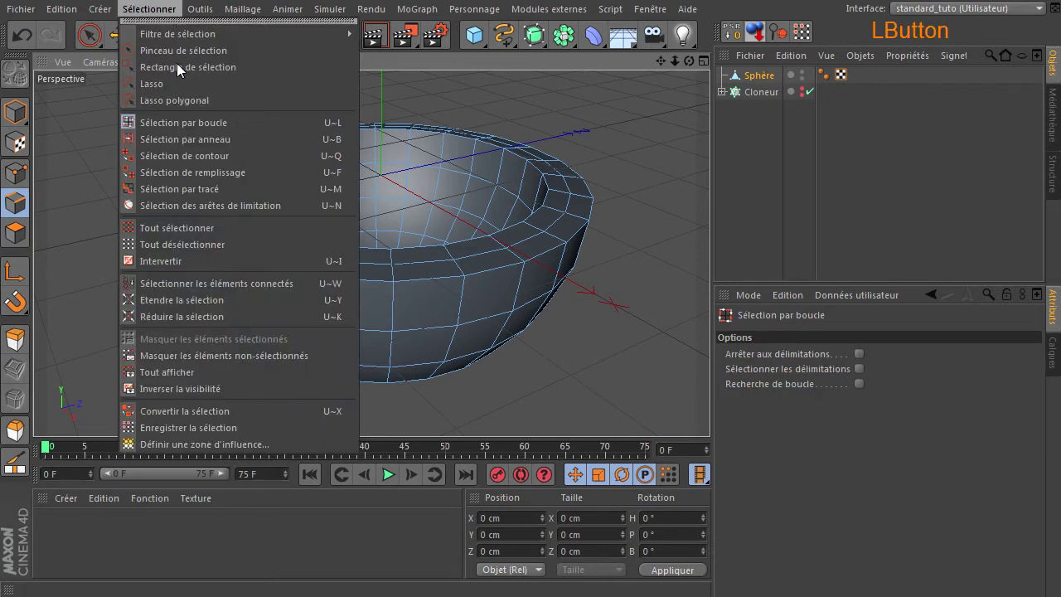
left_click(139, 10)
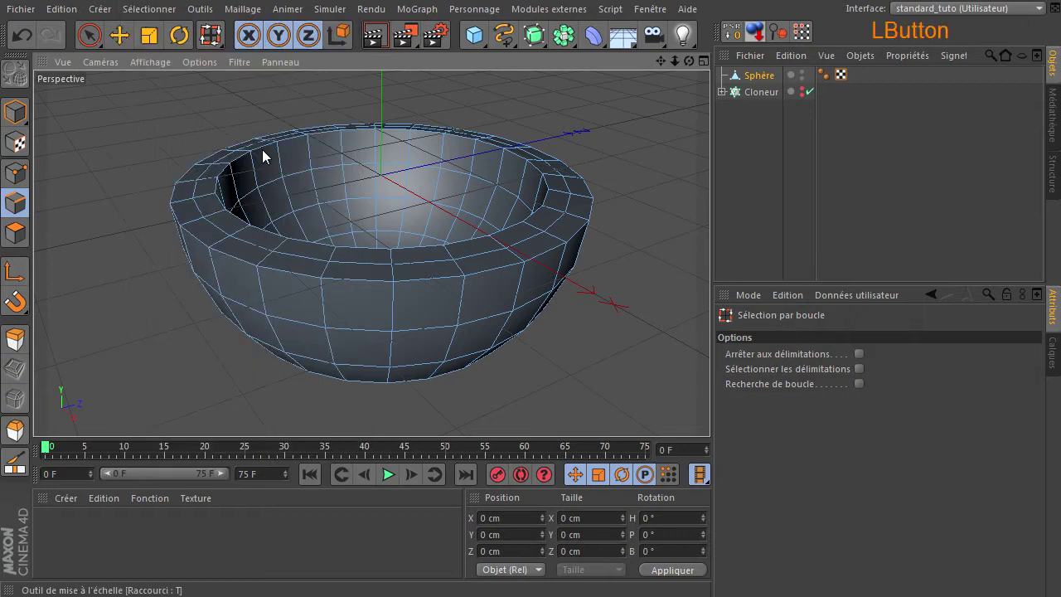
left_click(222, 236)
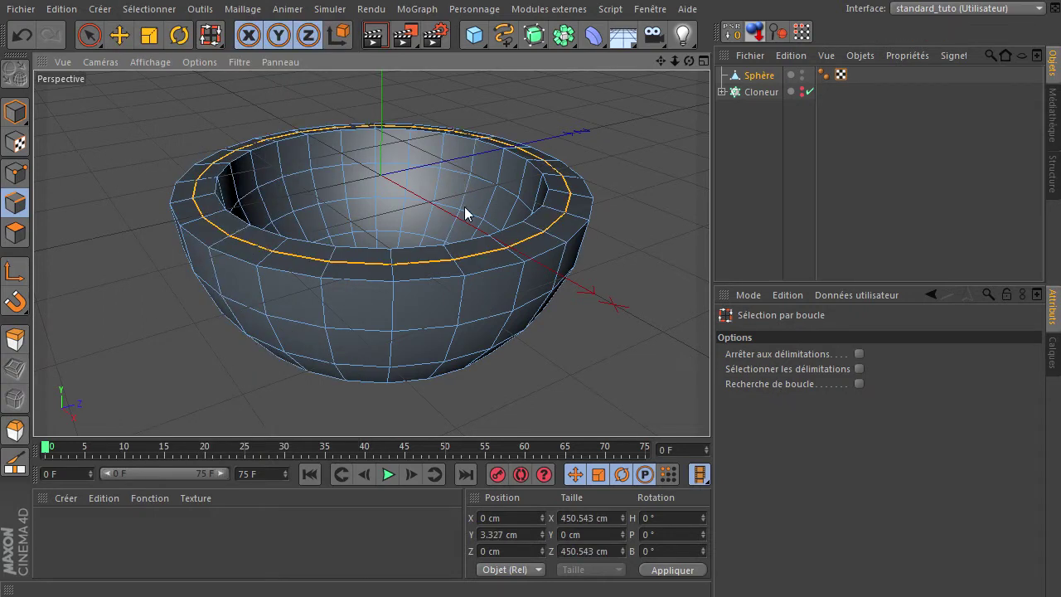
left_click(119, 34)
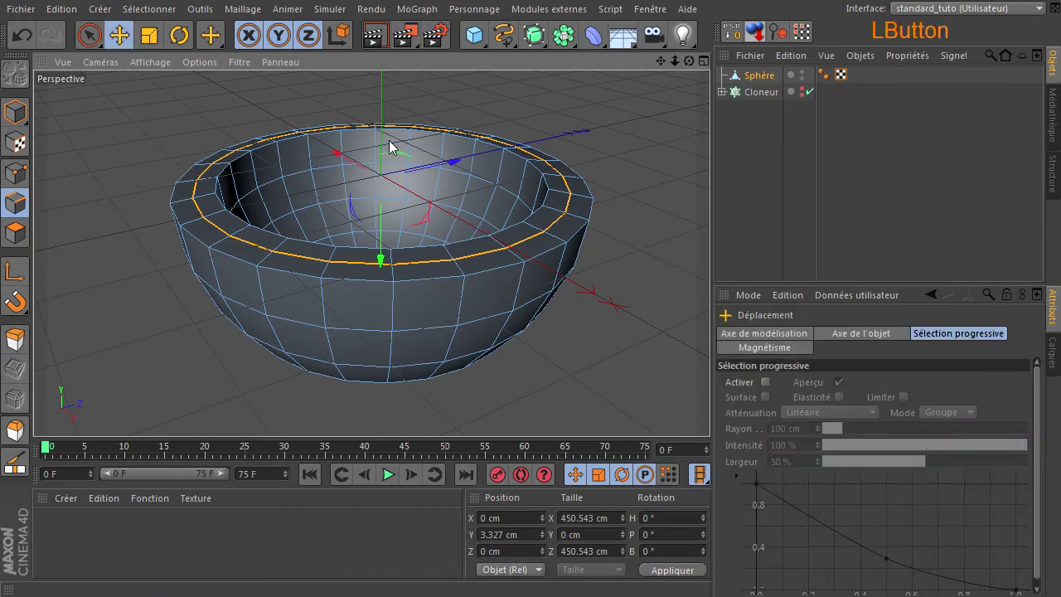
left_click_drag(388, 258, 388, 243)
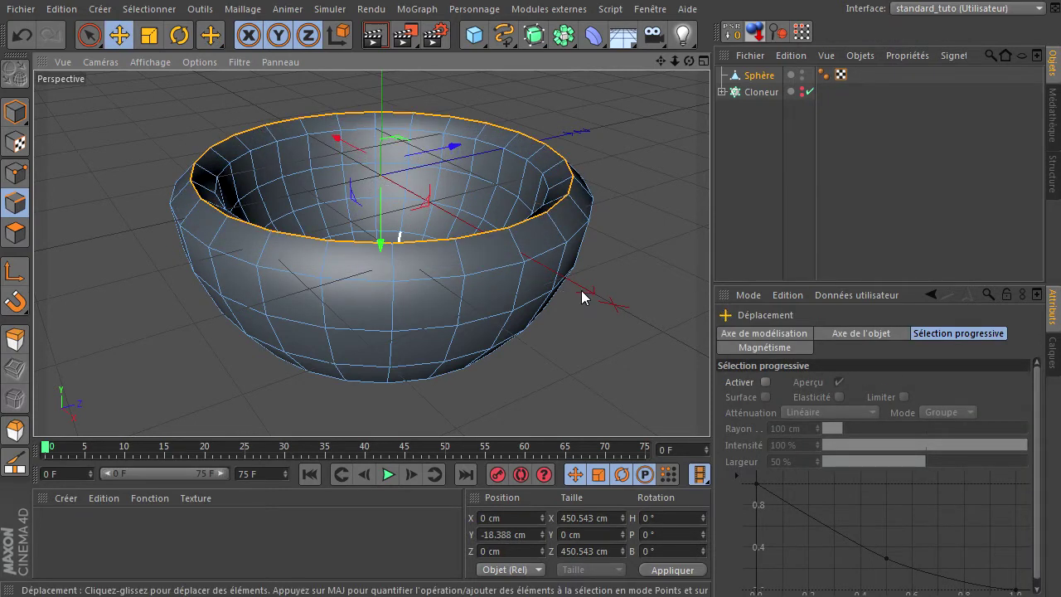
Bevel the raised rim loop with the Convexe type and an inner offset of about 15.5 cm, and deselect it.
left_click_drag(661, 61, 605, 575)
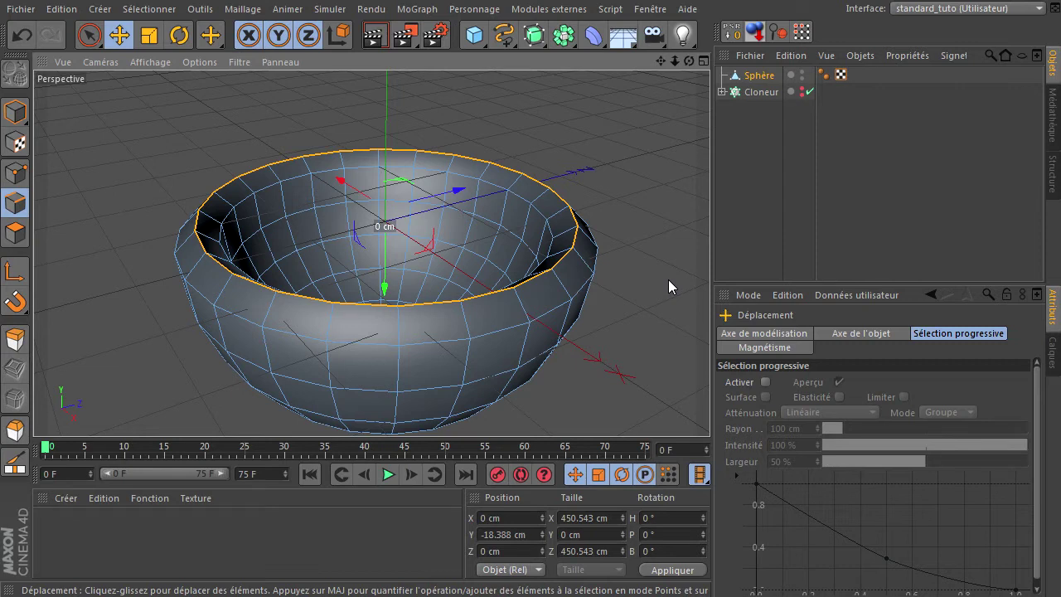
key("m")
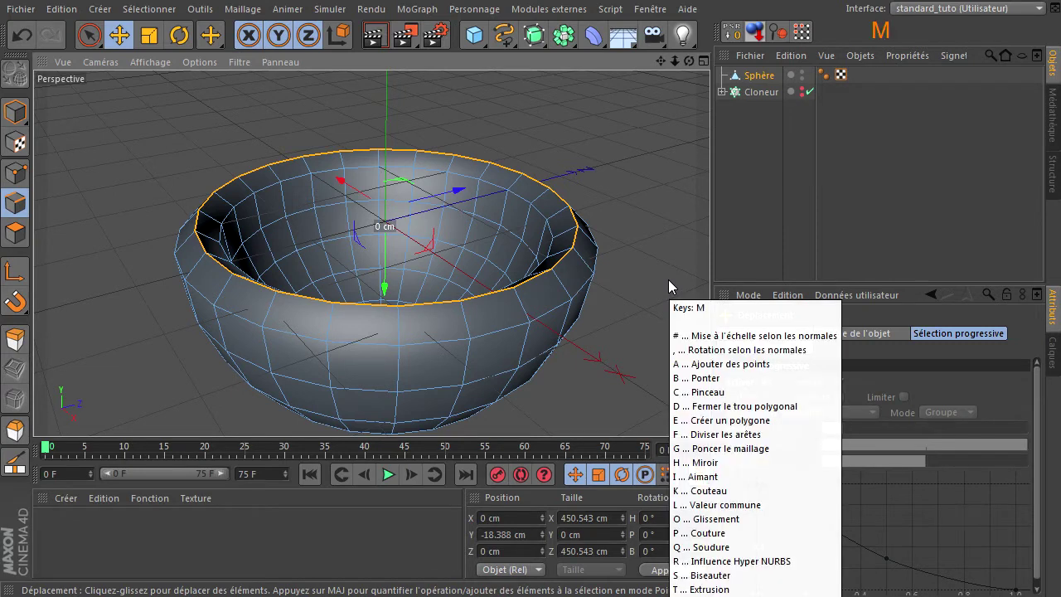
key("s")
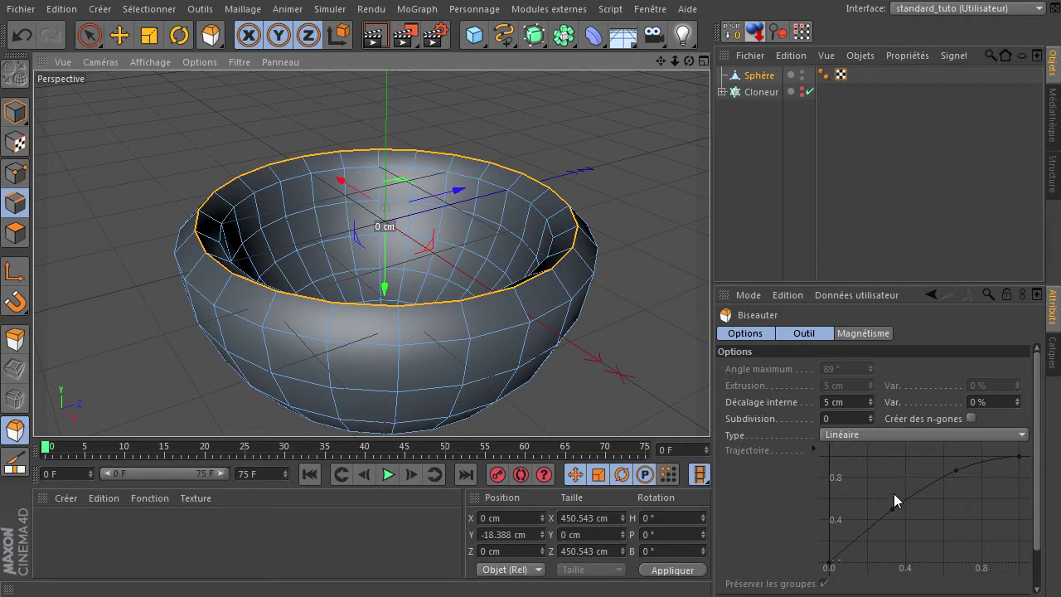
left_click(851, 435)
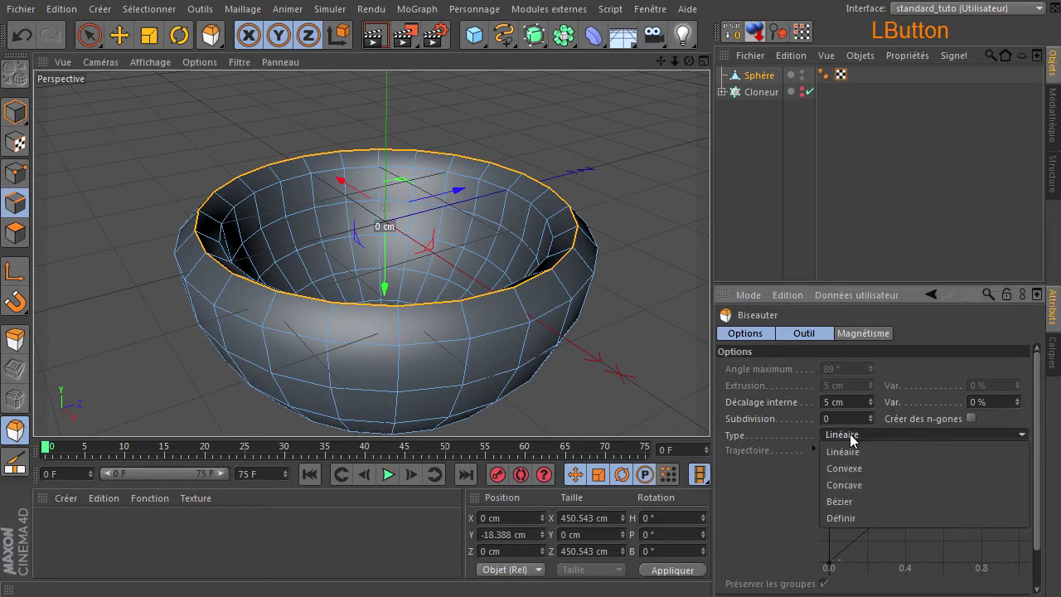
left_click(849, 470)
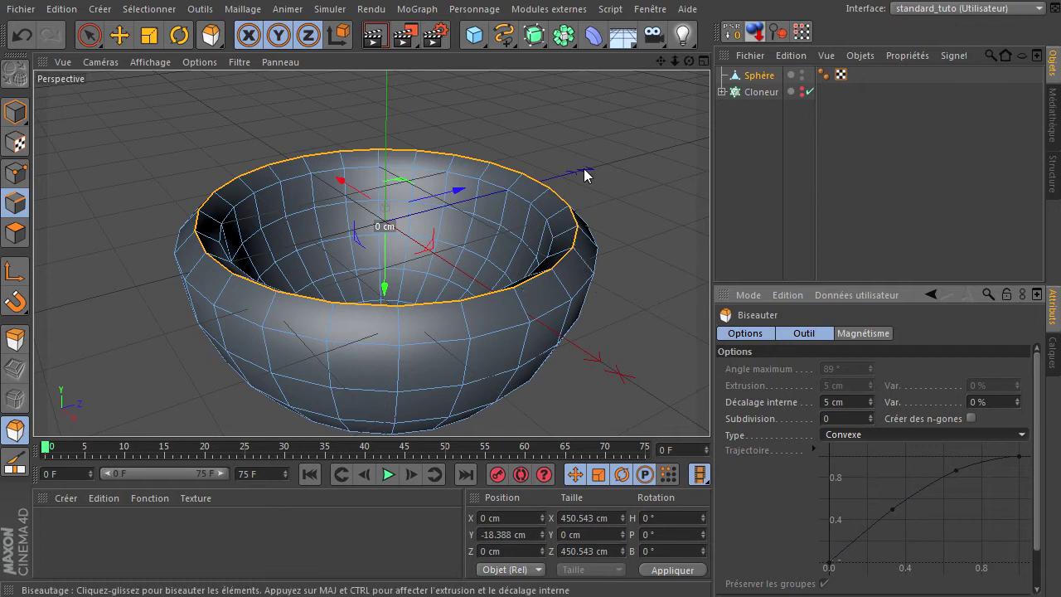
left_click_drag(584, 162, 710, 406)
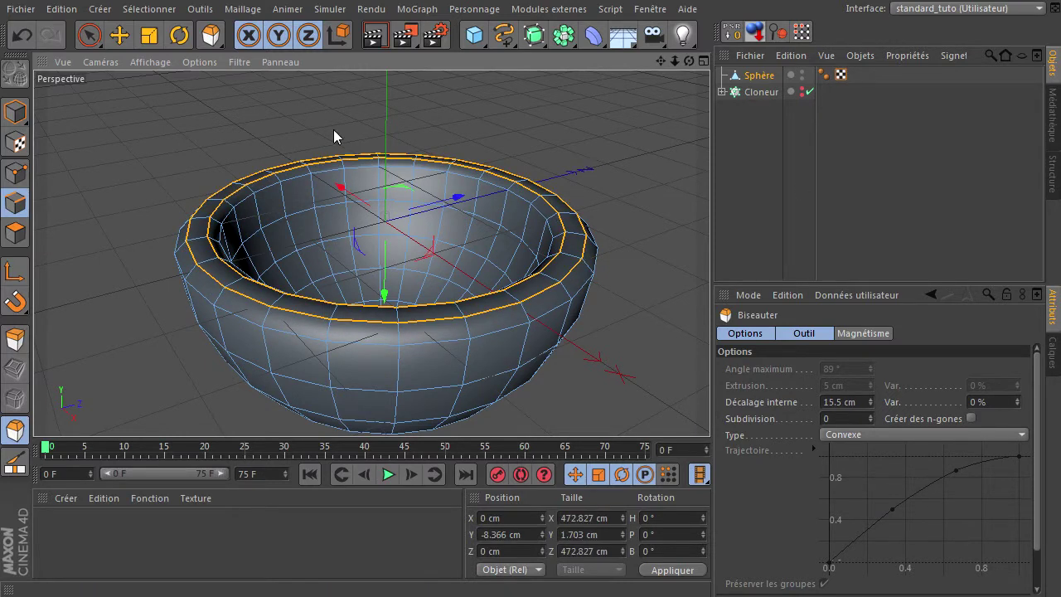
left_click(90, 36)
left_click(60, 130)
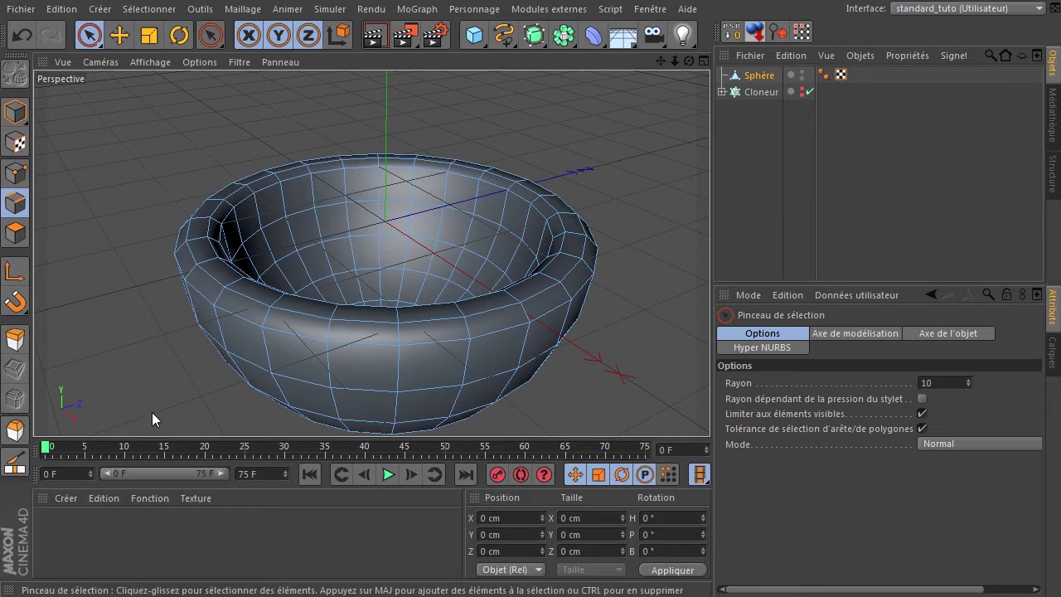
Return to model mode, hide the Sphère in editor and render, make the Cloneur visible in both, and deselect everything.
mouse_move(660, 59)
left_mouse_down()
mouse_move(654, 50)
mouse_move(663, 59)
left_mouse_up()
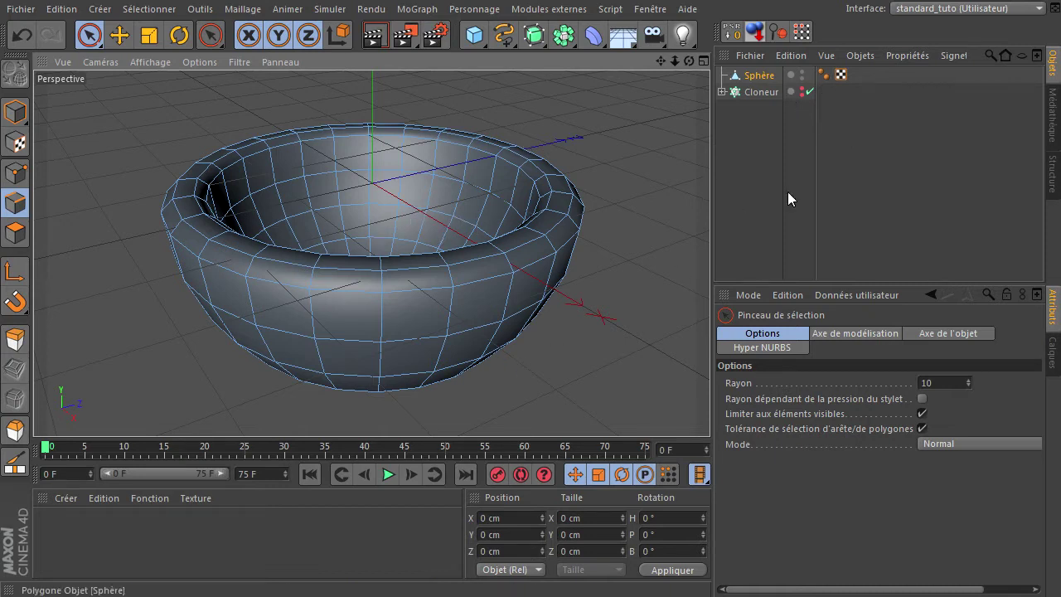
left_click(16, 113)
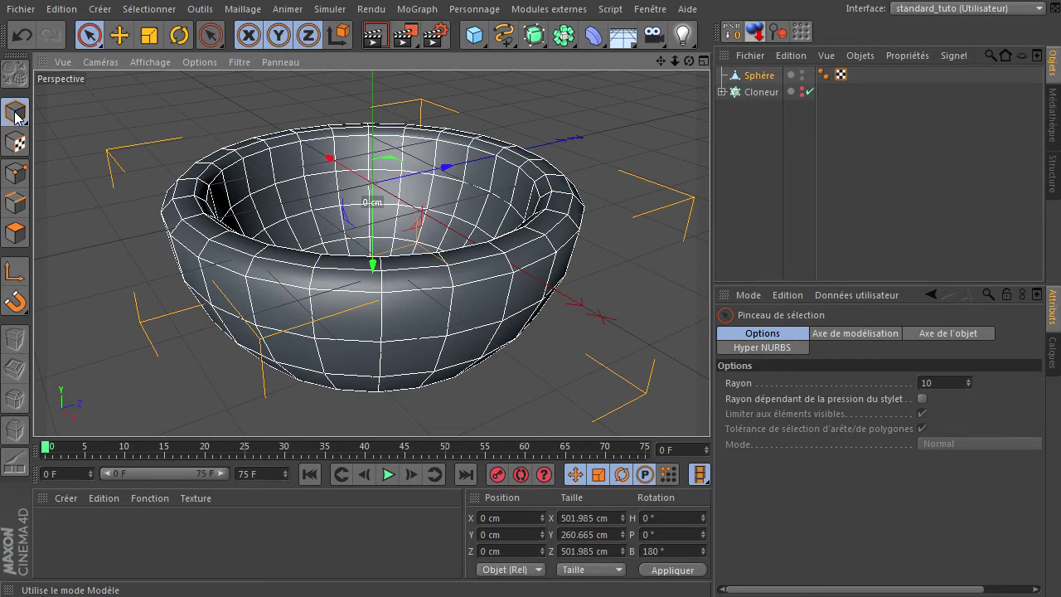
left_click(17, 116)
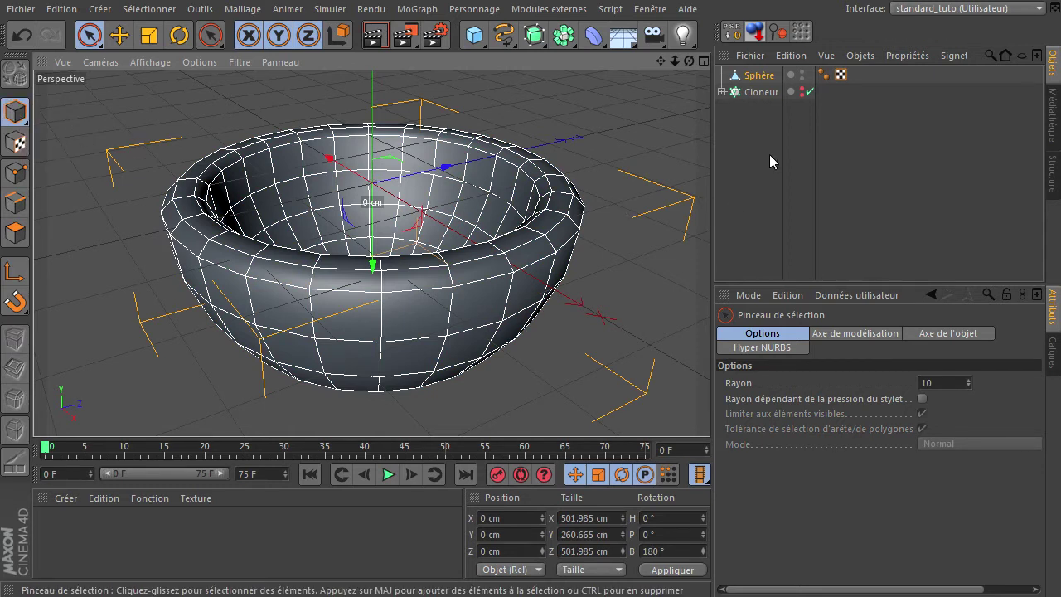
left_click(803, 74)
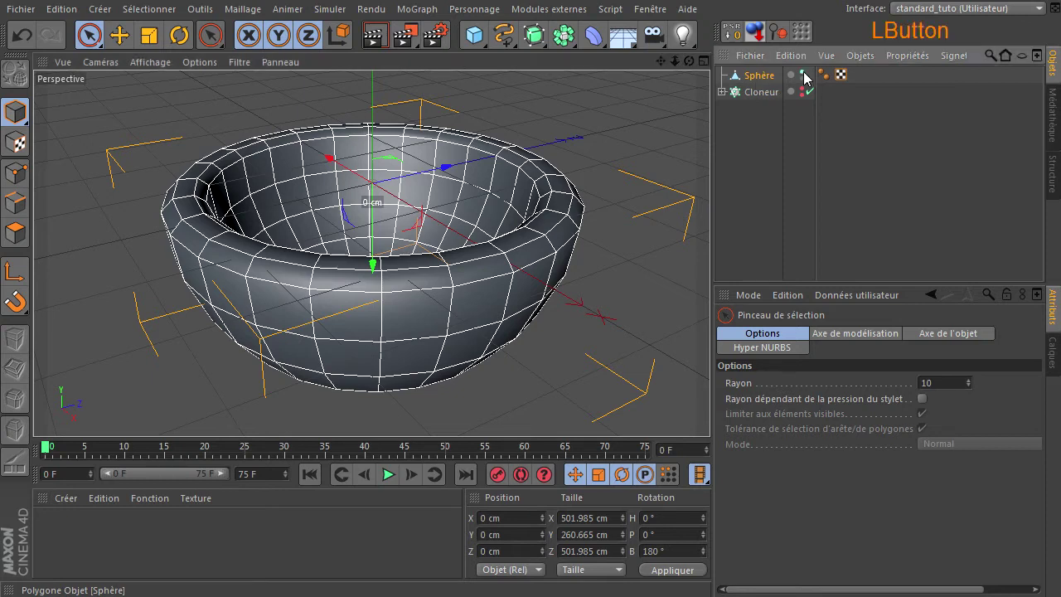
left_click(802, 74)
left_click(803, 78)
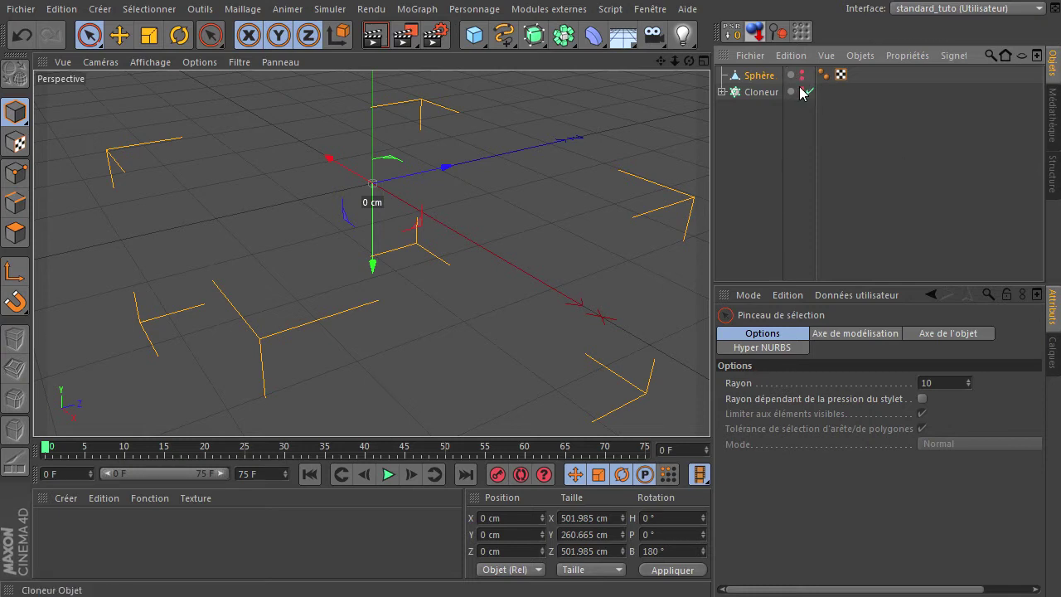
left_click(803, 88)
left_click(803, 95)
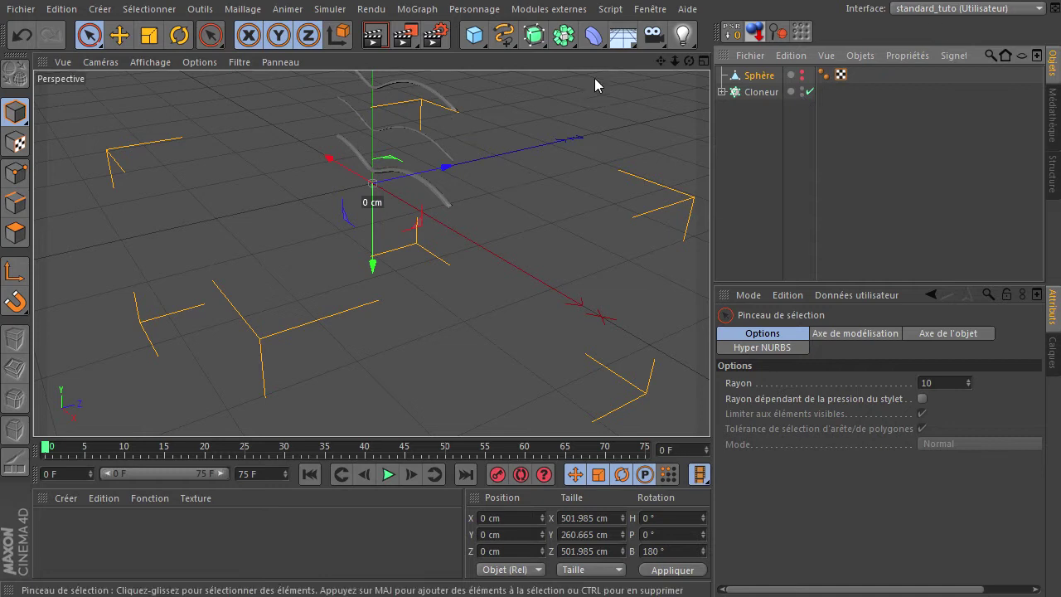
left_click_drag(675, 61, 710, 406)
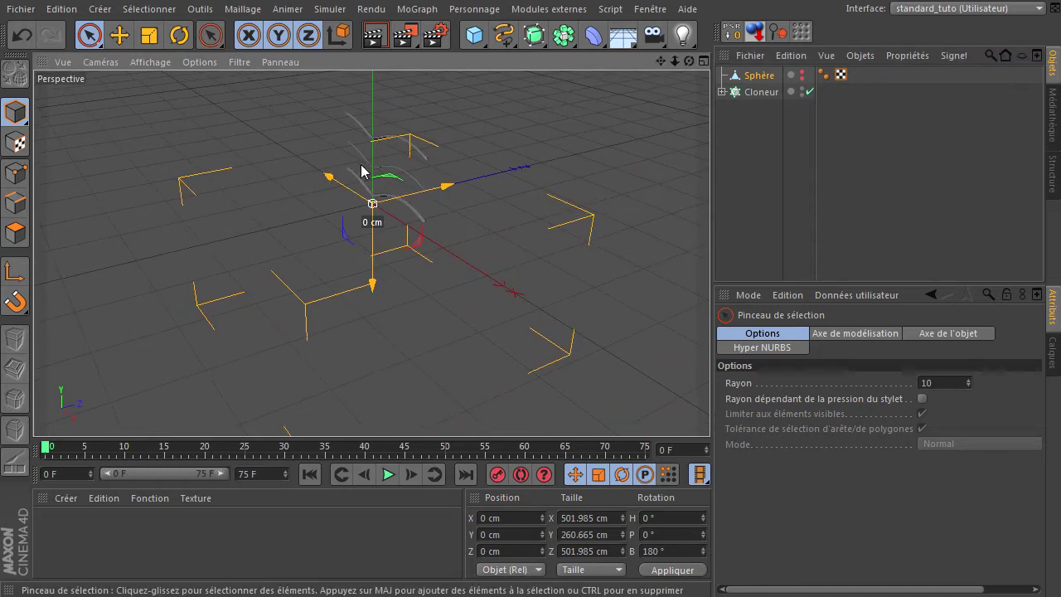
left_click(528, 121)
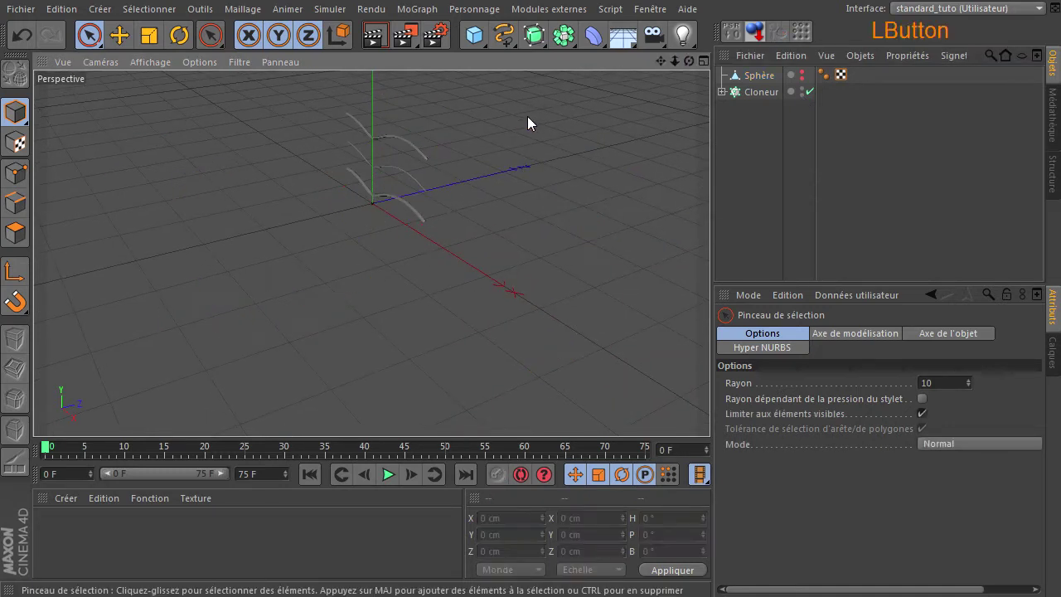
Enable Instances de rendu on the Cloneur.
left_click(759, 91)
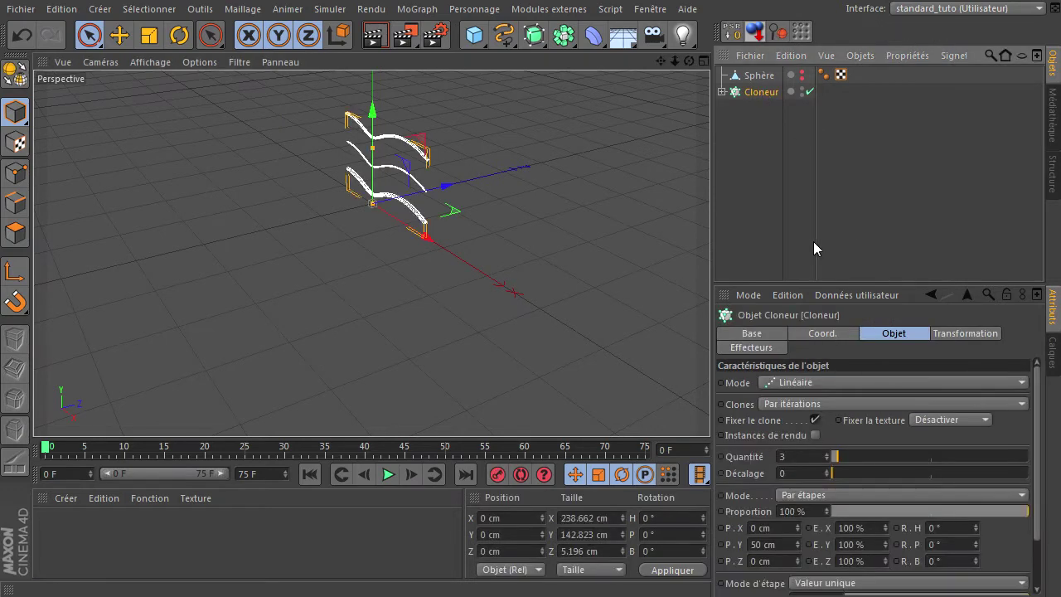
left_click_drag(693, 66, 710, 406)
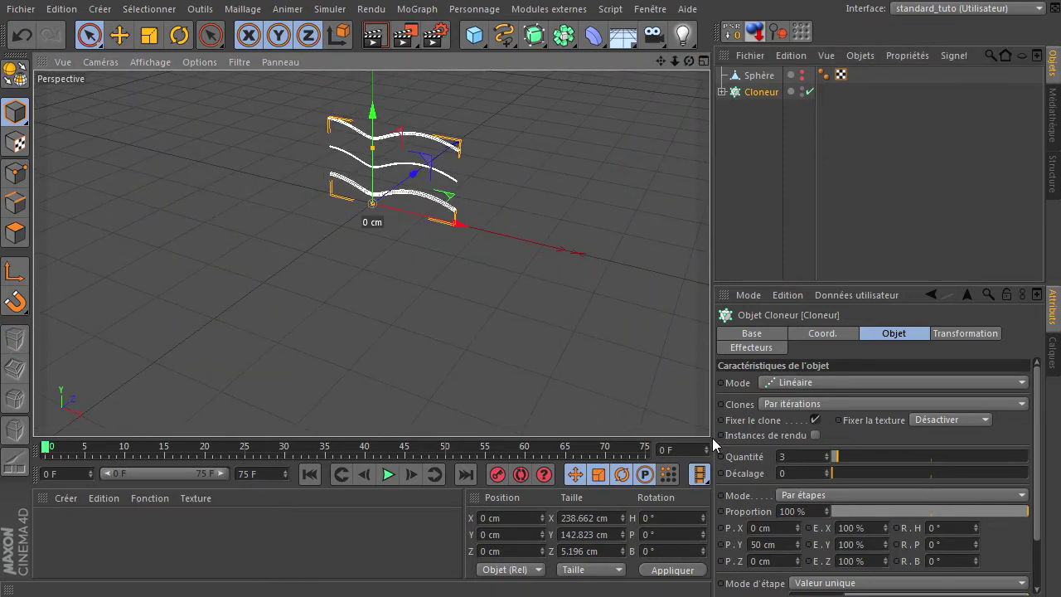
left_click(815, 434)
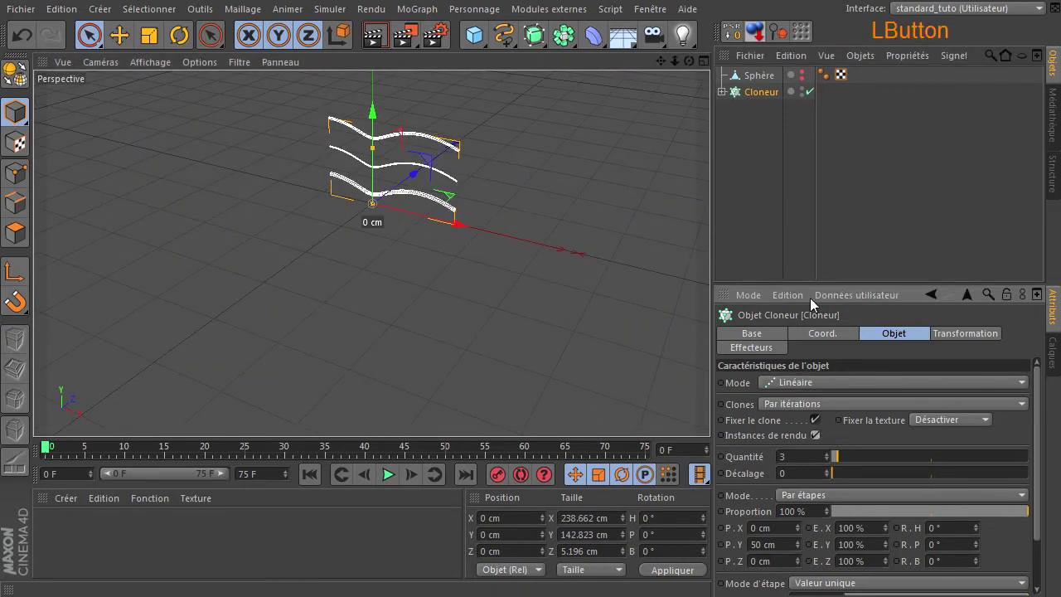
Set the Cloneur's mode to Objet and assign the Sphère as its target object.
left_click_drag(814, 284, 815, 218)
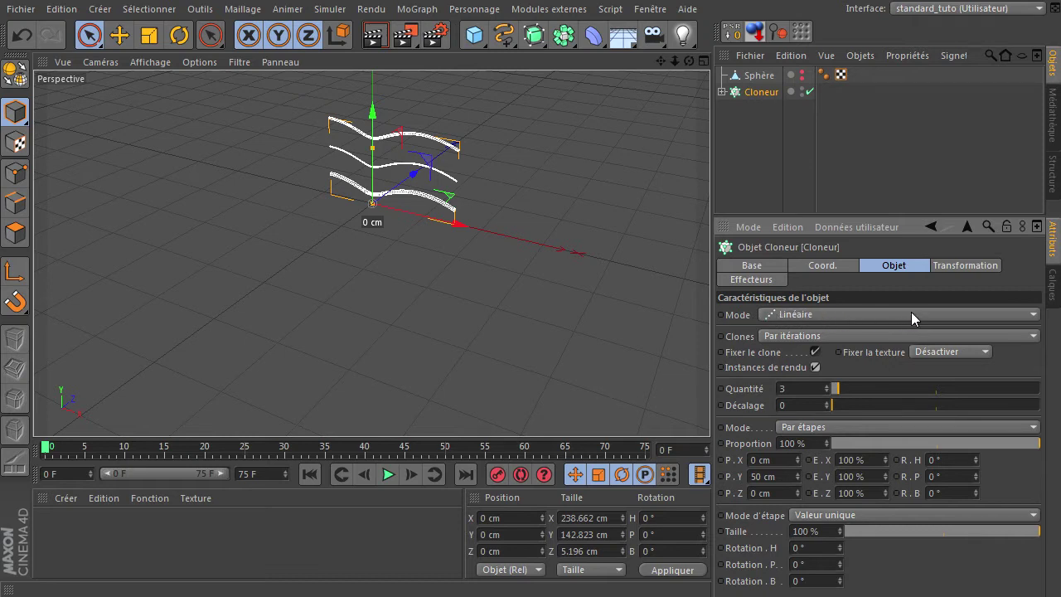
left_click(863, 314)
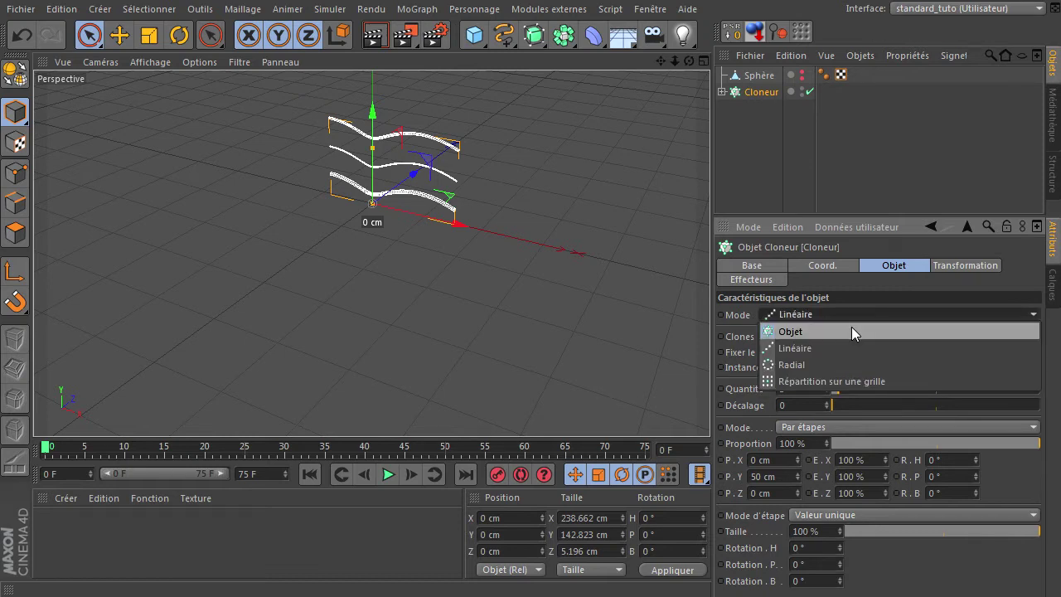
left_click(851, 327)
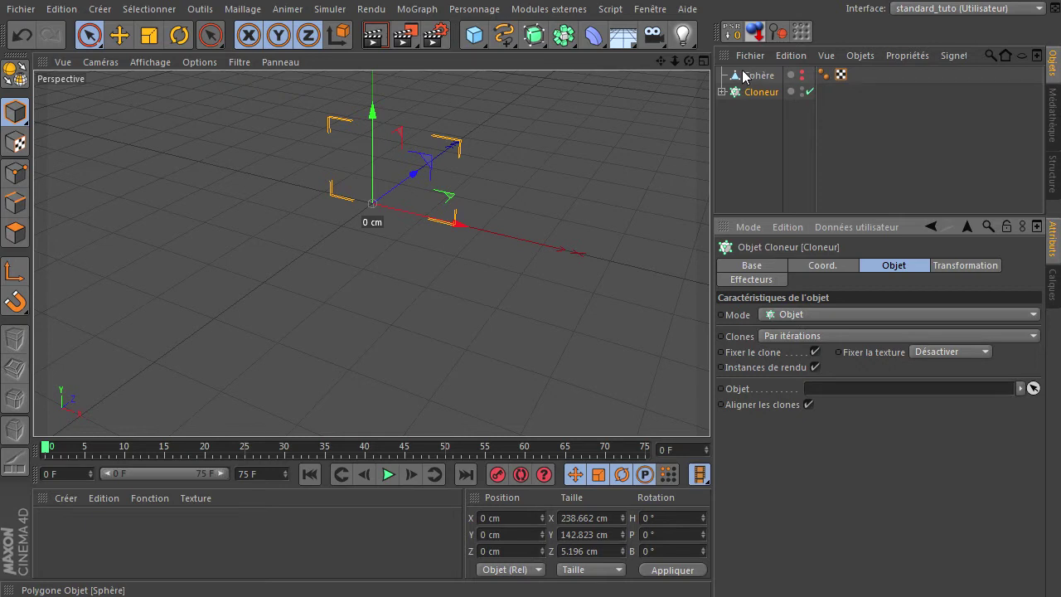
left_click_drag(744, 76, 861, 390)
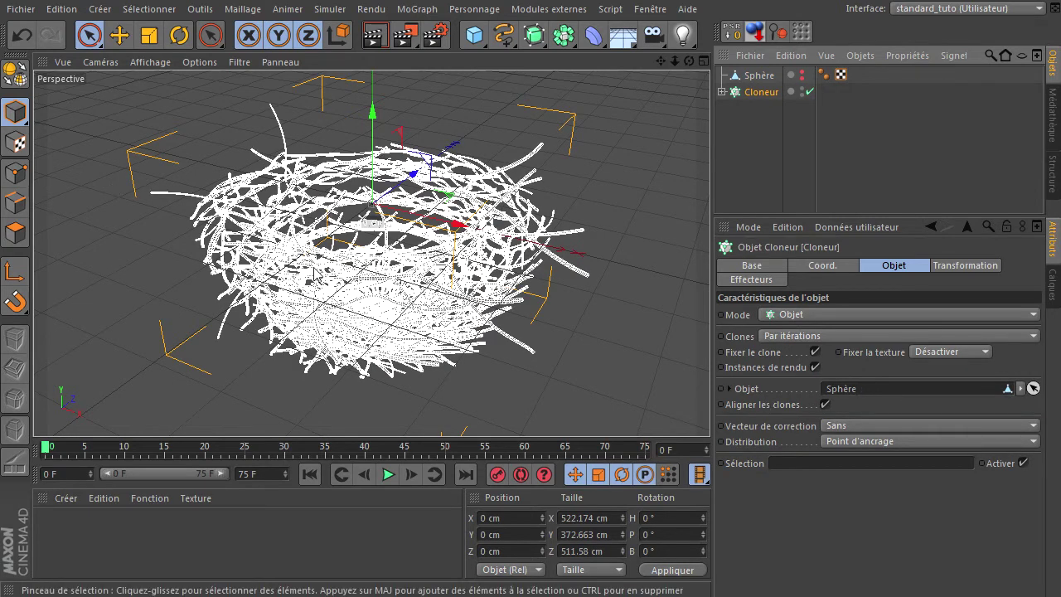
Deselect the Cloneur and render the viewport to examine the strands distributed over the bowl shape.
left_click_drag(689, 61, 710, 406)
scroll(432, 290, "up", 5)
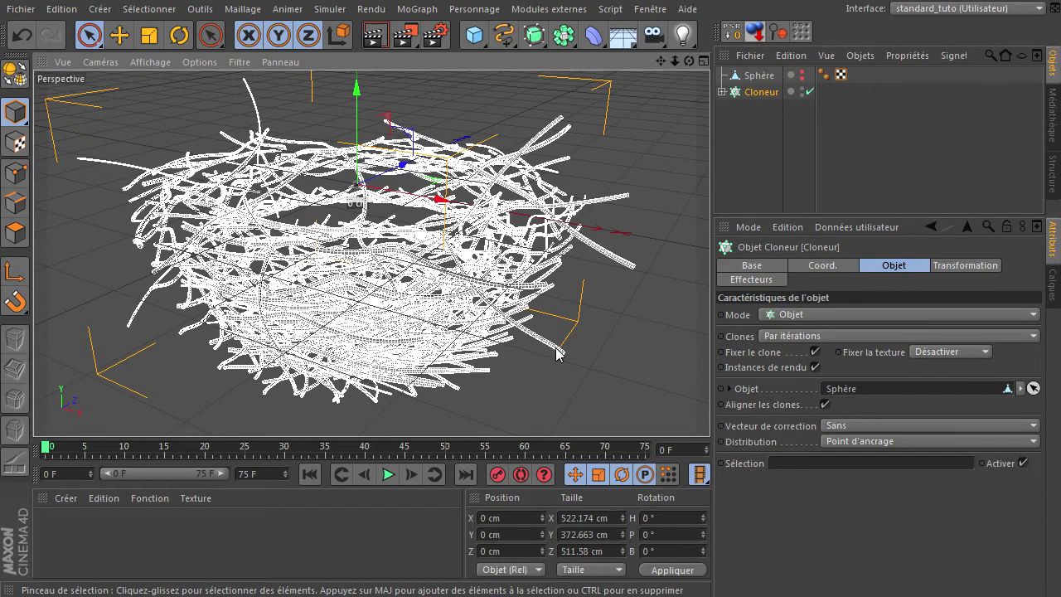
left_click(726, 159)
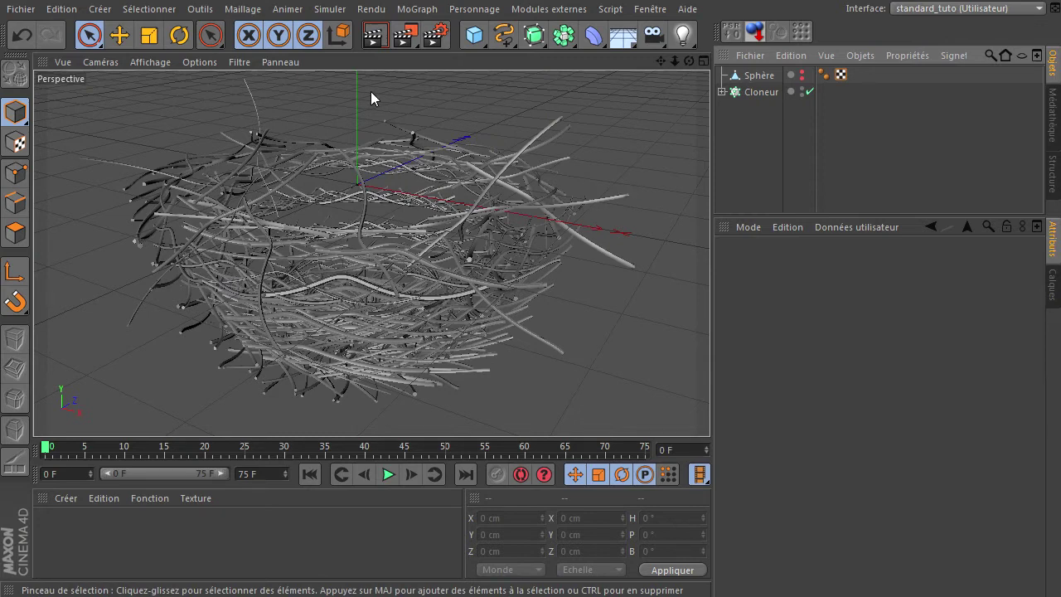
left_click(375, 35)
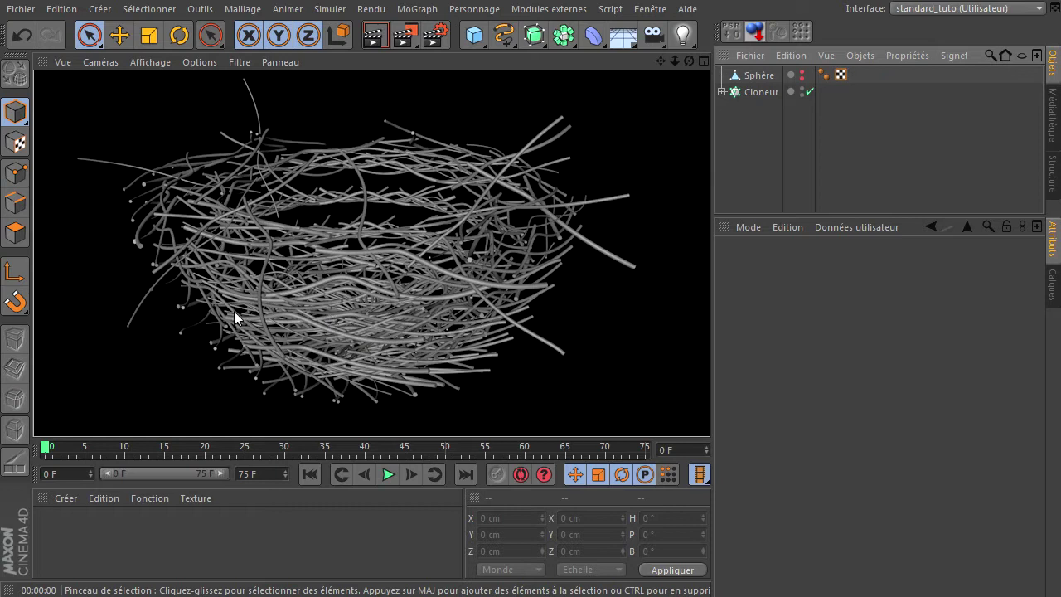
Set the Cloneur's distribution to Volume and its volume mode to Surface.
left_click(767, 91)
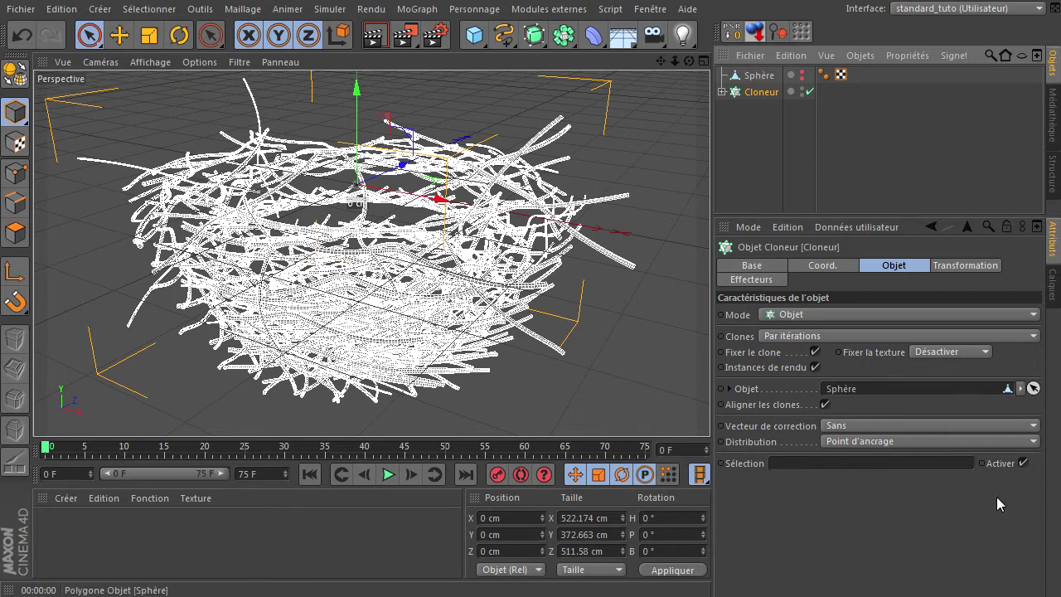
left_click(912, 448)
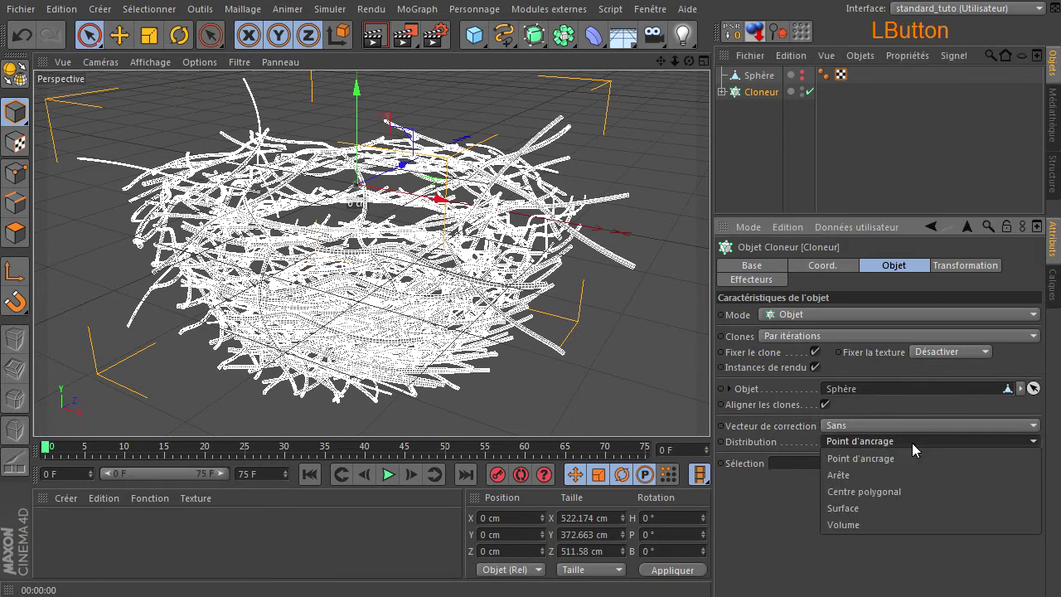
left_click(870, 525)
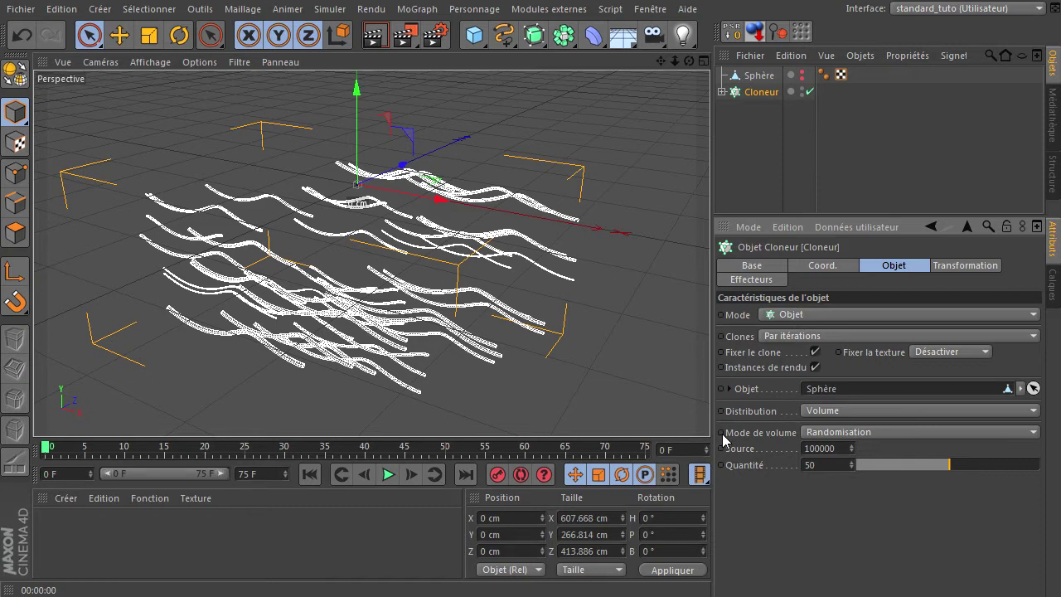
left_click(817, 432)
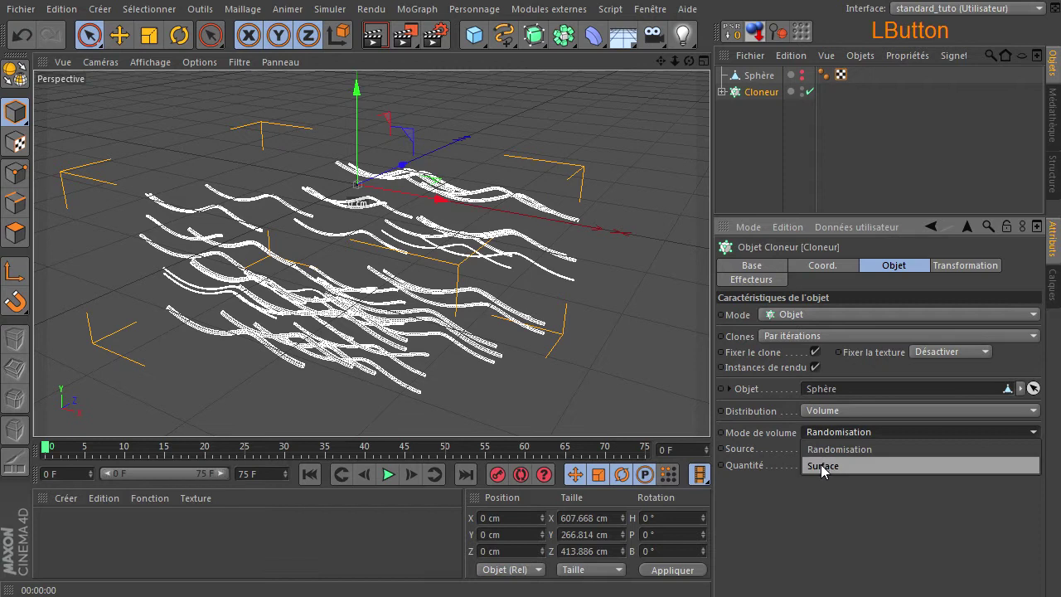
left_click(819, 466)
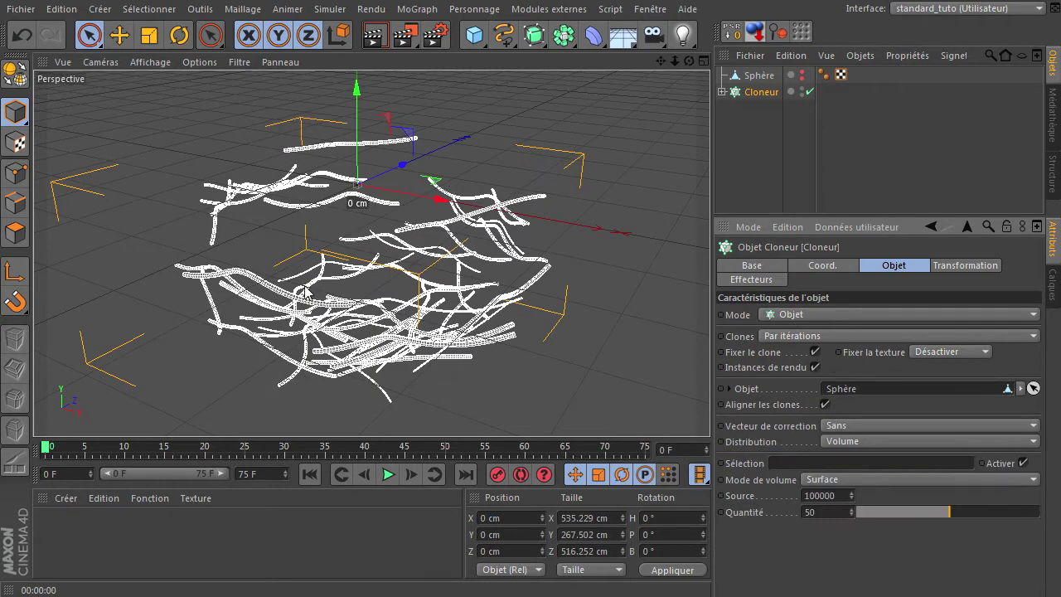
Set the Cloneur's Quantité to 1000.
mouse_move(697, 409)
left_mouse_down("alt")
mouse_move(709, 407)
mouse_move(718, 425)
mouse_move(710, 407)
left_mouse_up("alt")
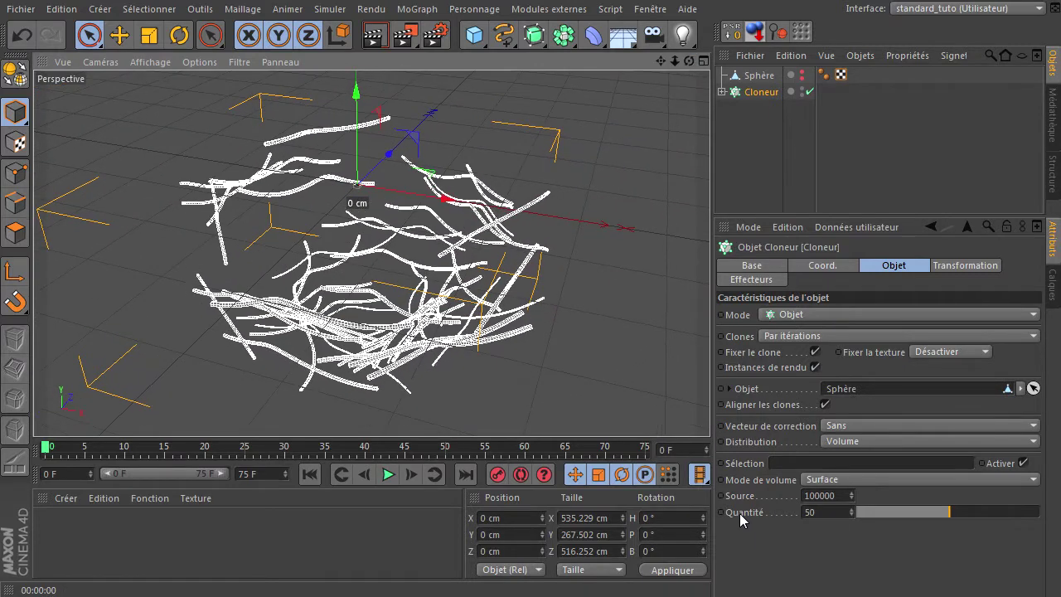
left_click(820, 512)
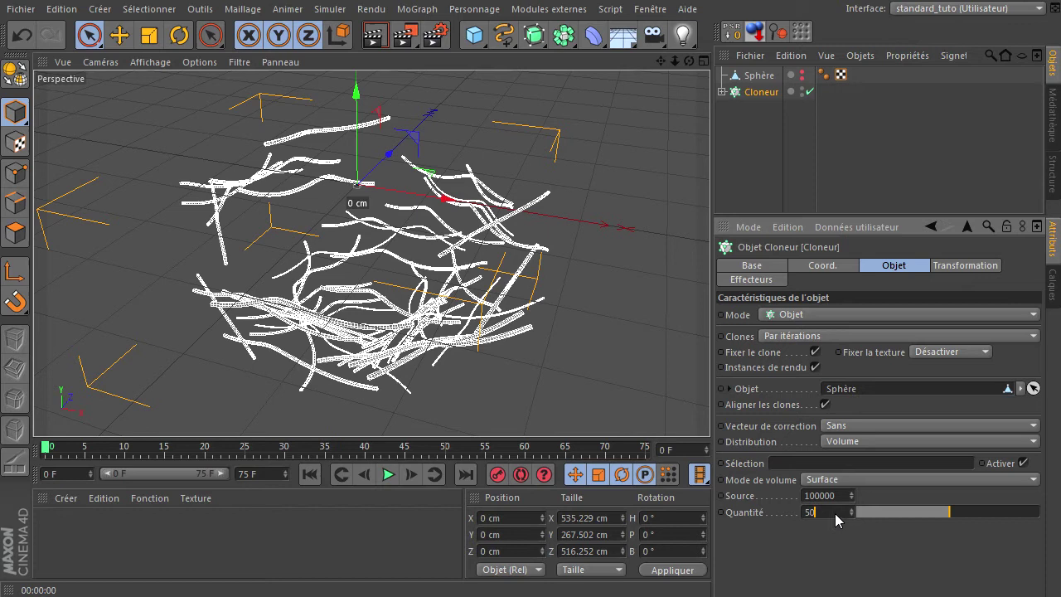
type("1000")
left_click(817, 571)
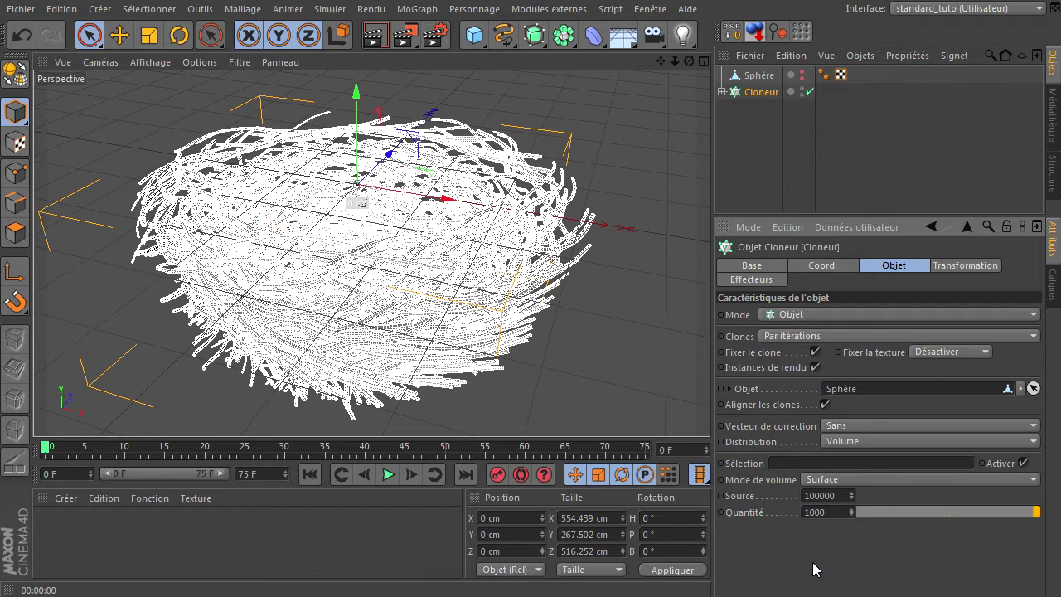
Deselect the Cloneur, render the viewport and examine the denser nest from another side.
left_click(754, 153)
left_click(374, 35)
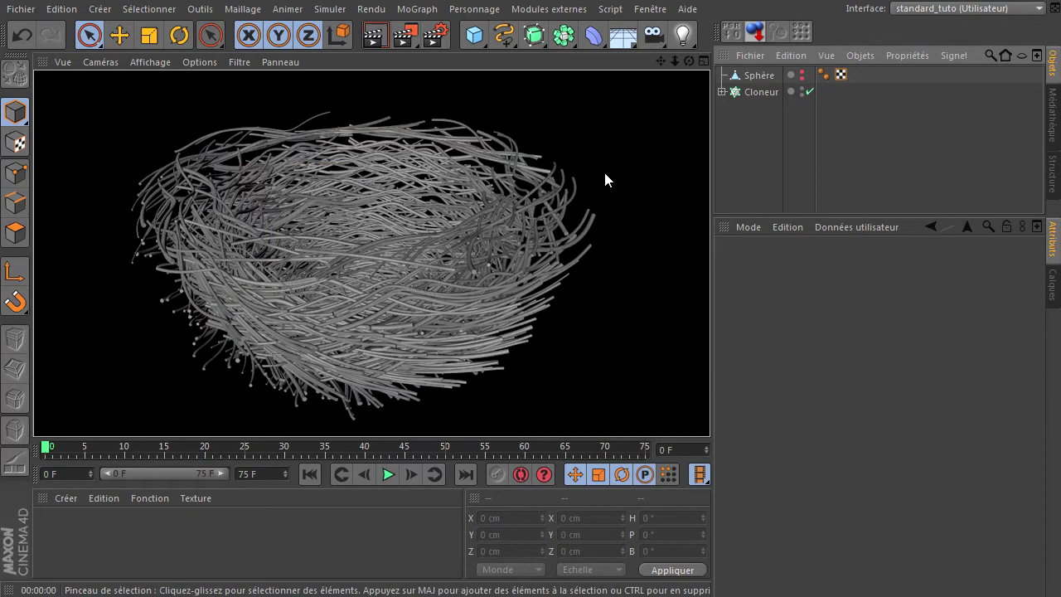
left_click_drag(689, 62, 710, 407)
left_click_drag(693, 62, 693, 62)
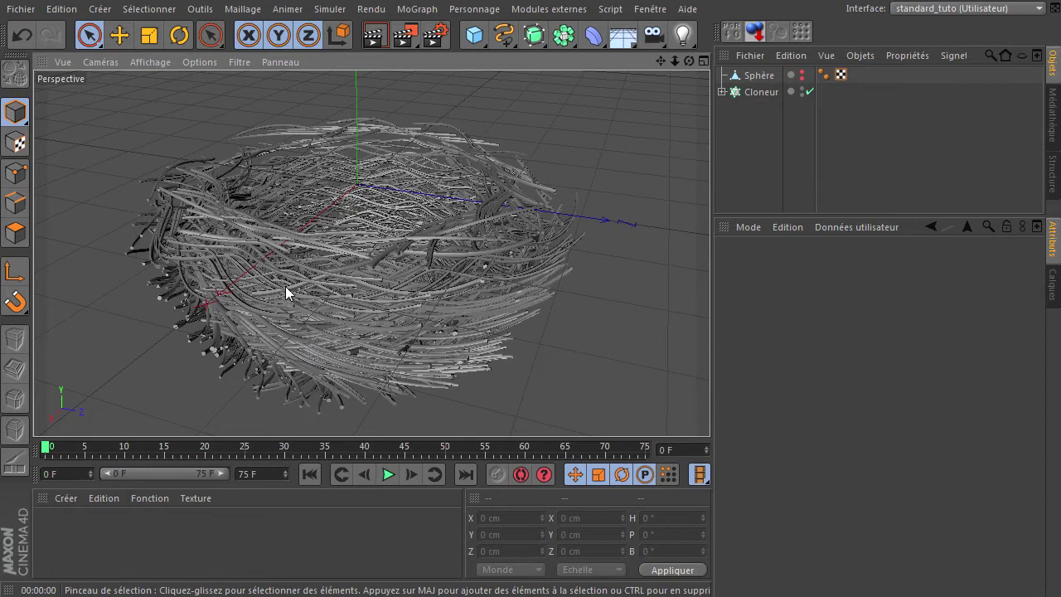
Expand the Cloneur to show its strands and create three new materials.
left_click(722, 92)
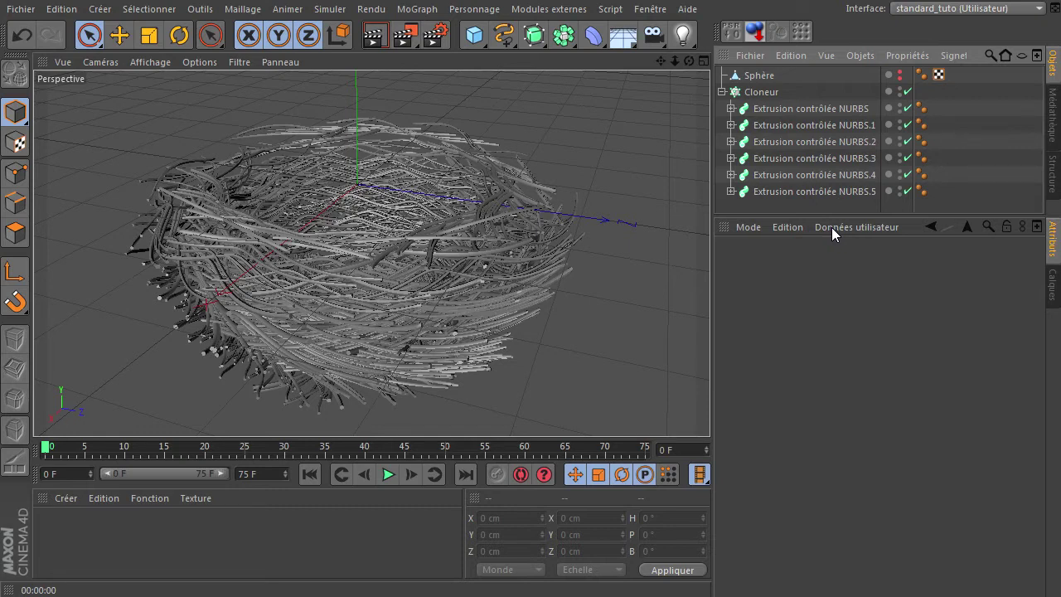
double_click(193, 540)
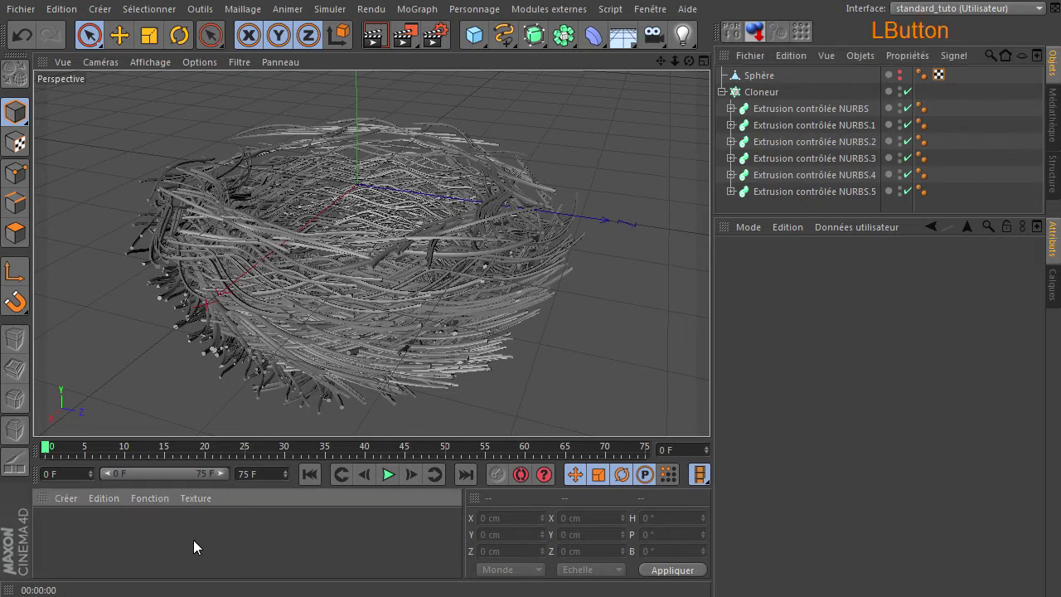
double_click(204, 534)
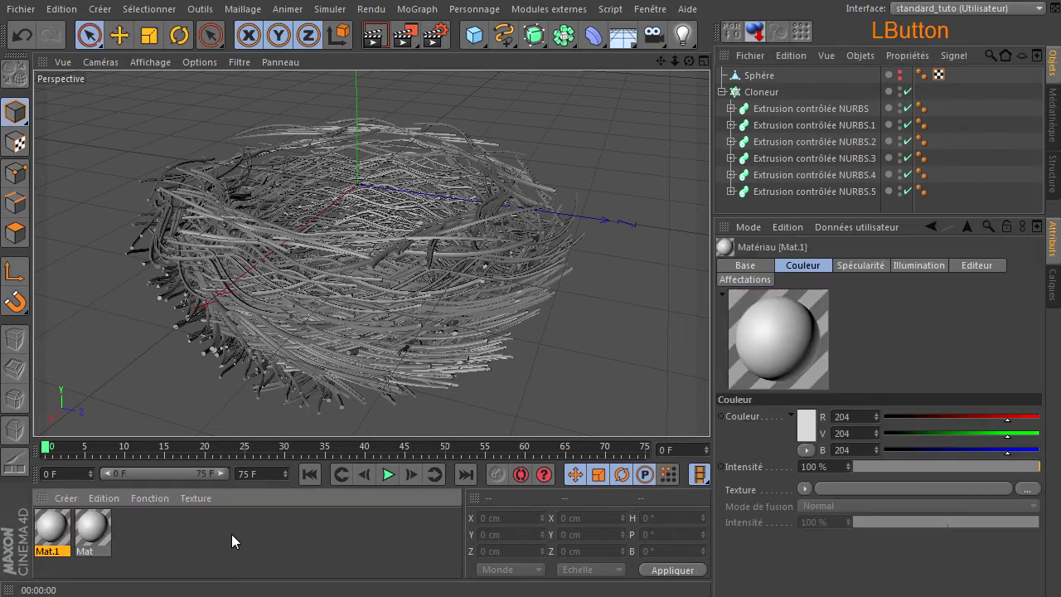
left_click(232, 534)
double_click(228, 569)
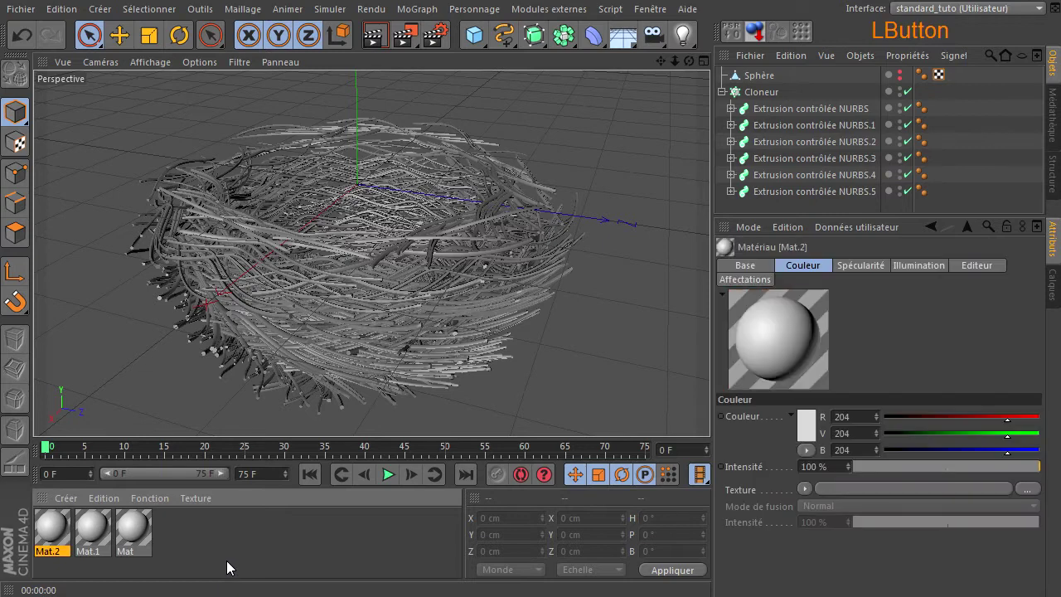
Disable Spécularité on all three materials together, then deselect them.
left_click(127, 529, "shift")
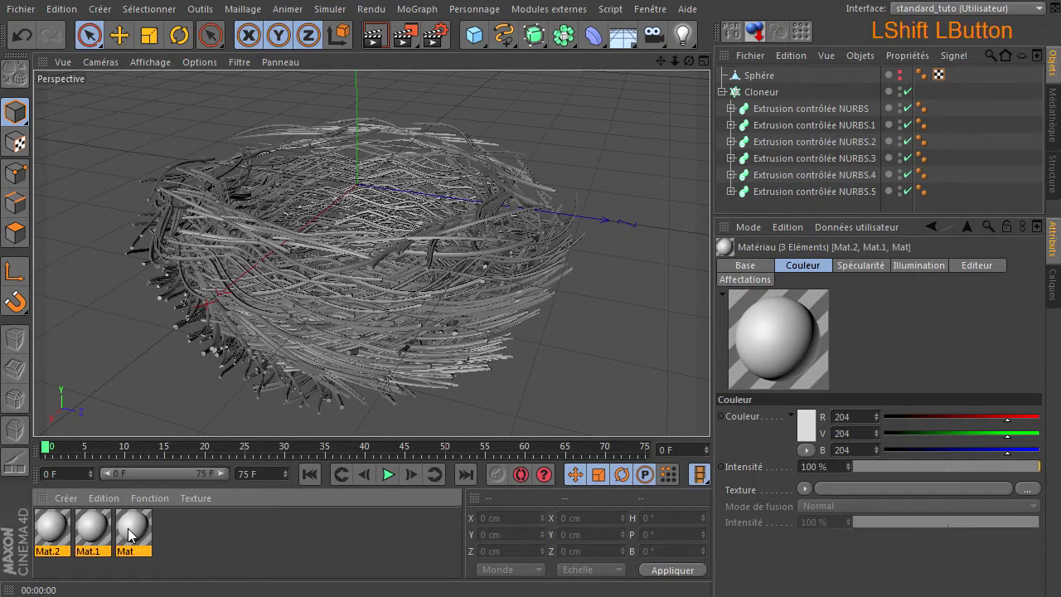
double_click(61, 531)
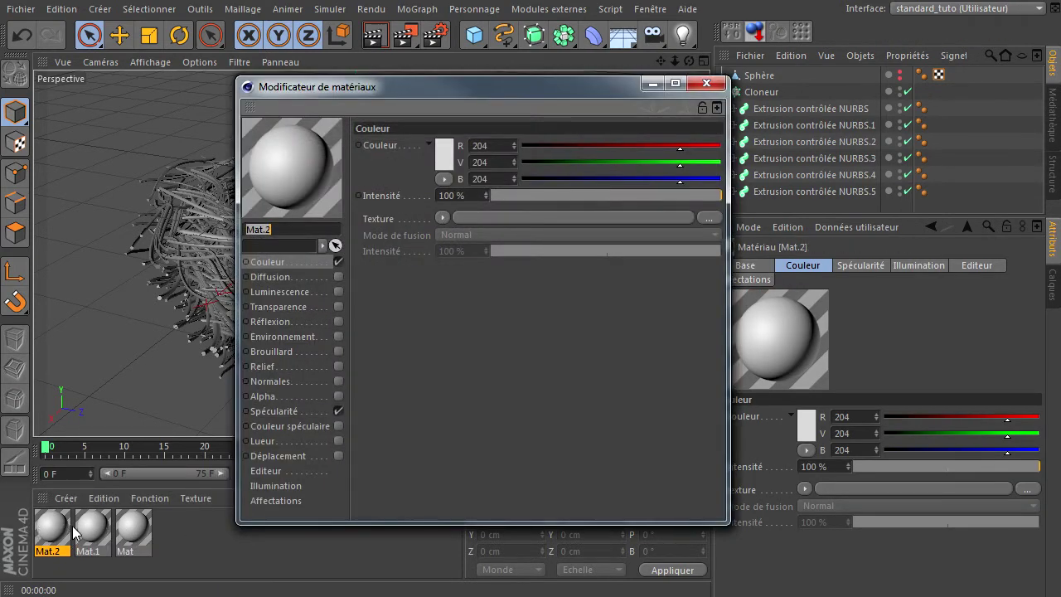
left_click(132, 531, "shift")
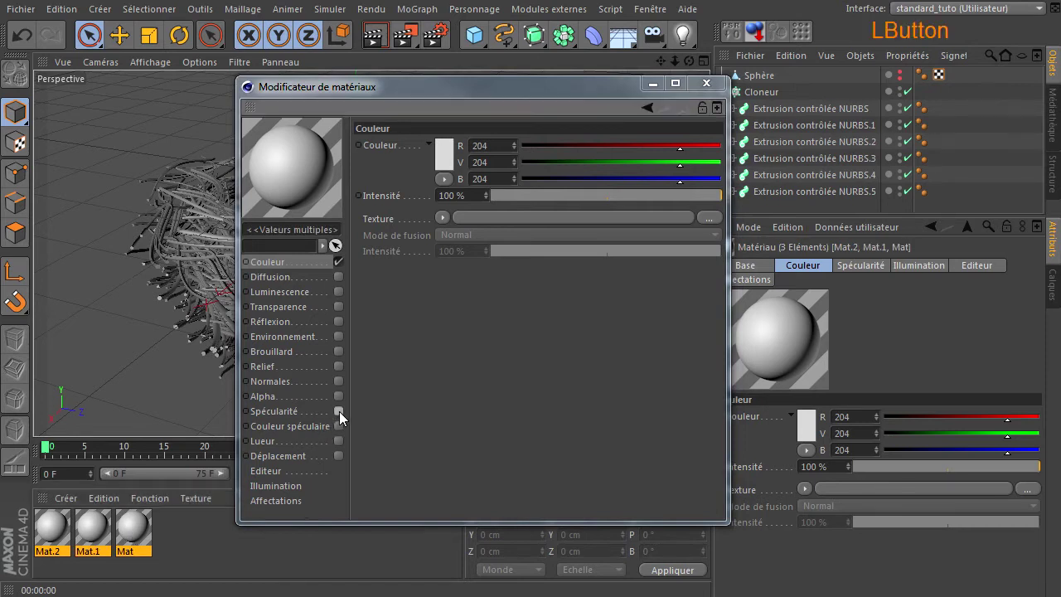
left_click(339, 411)
left_click(190, 544)
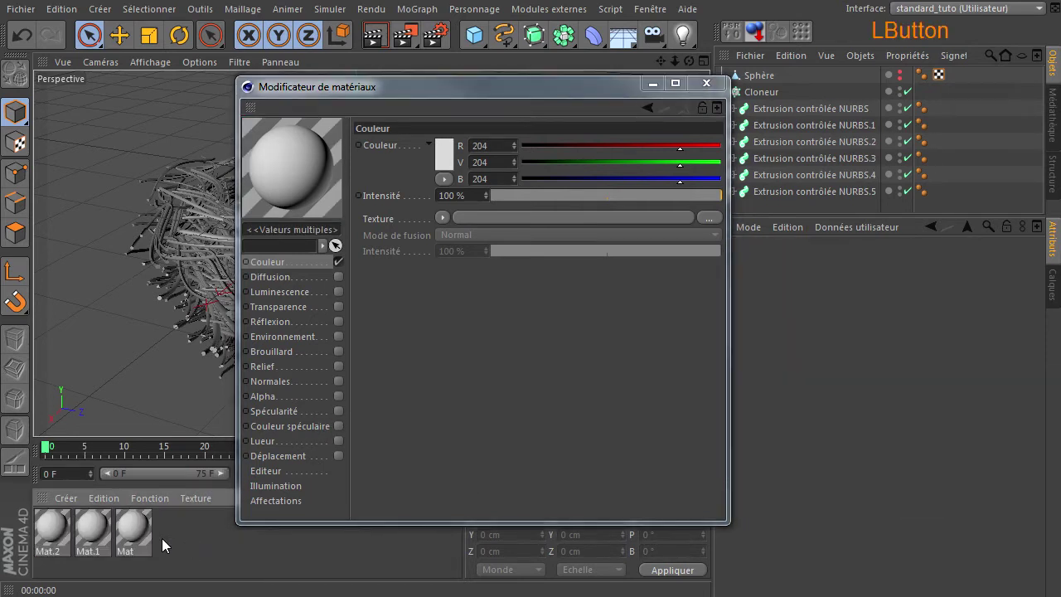
Give material Mat.2 a dark brown colour picked from the screen, R 92, V 66, B 43.
left_click(49, 528)
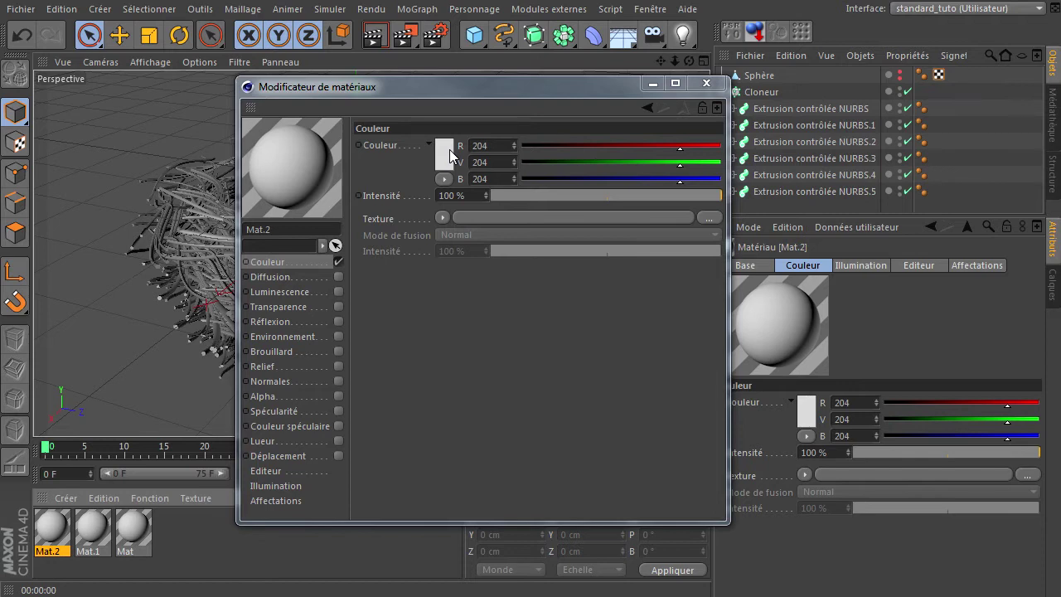
left_click_drag(477, 90, 759, 116)
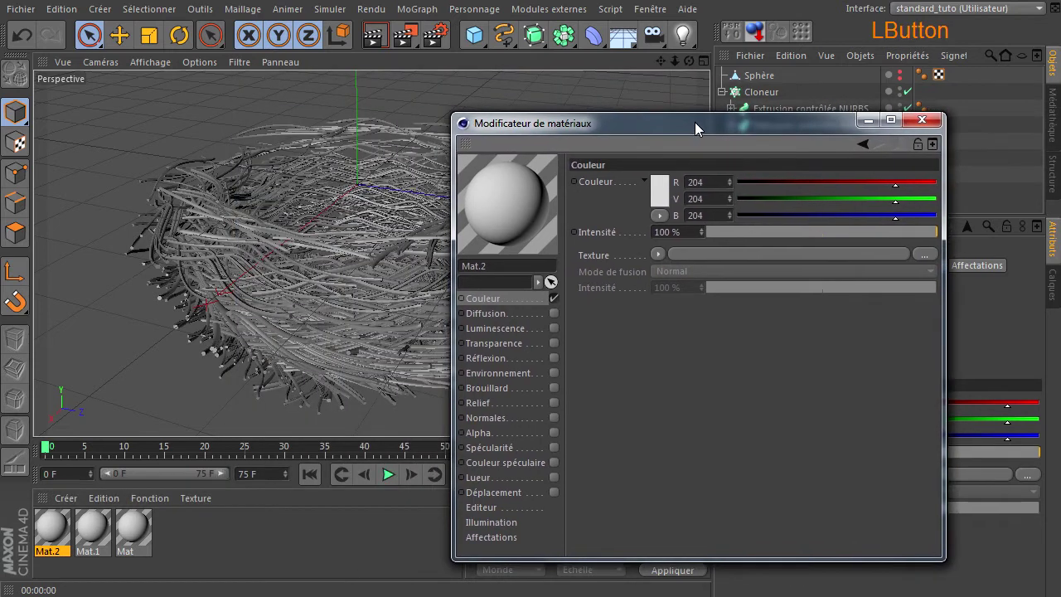
left_click(657, 184)
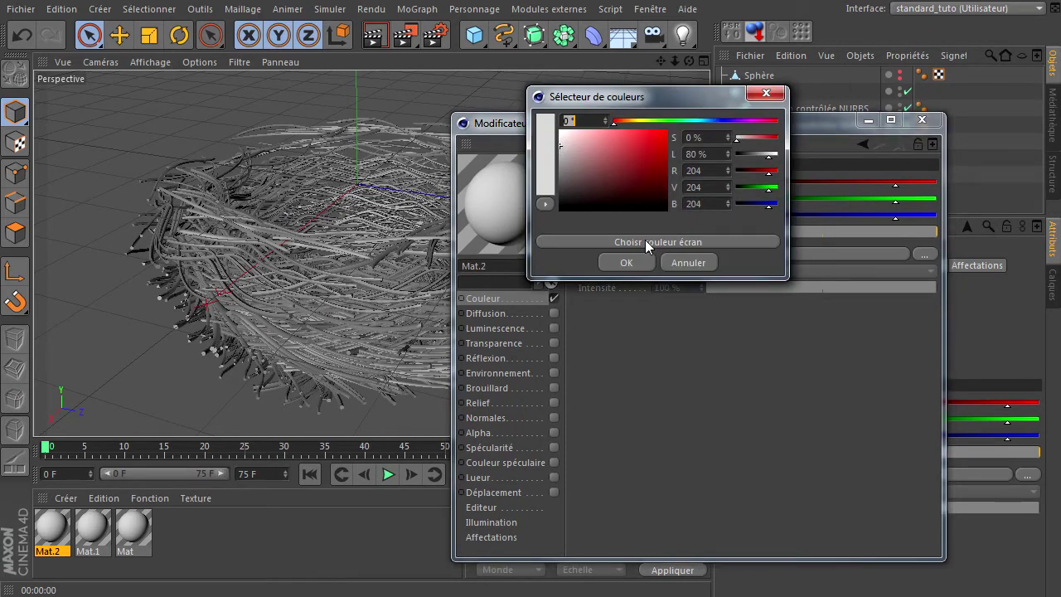
left_click(646, 241)
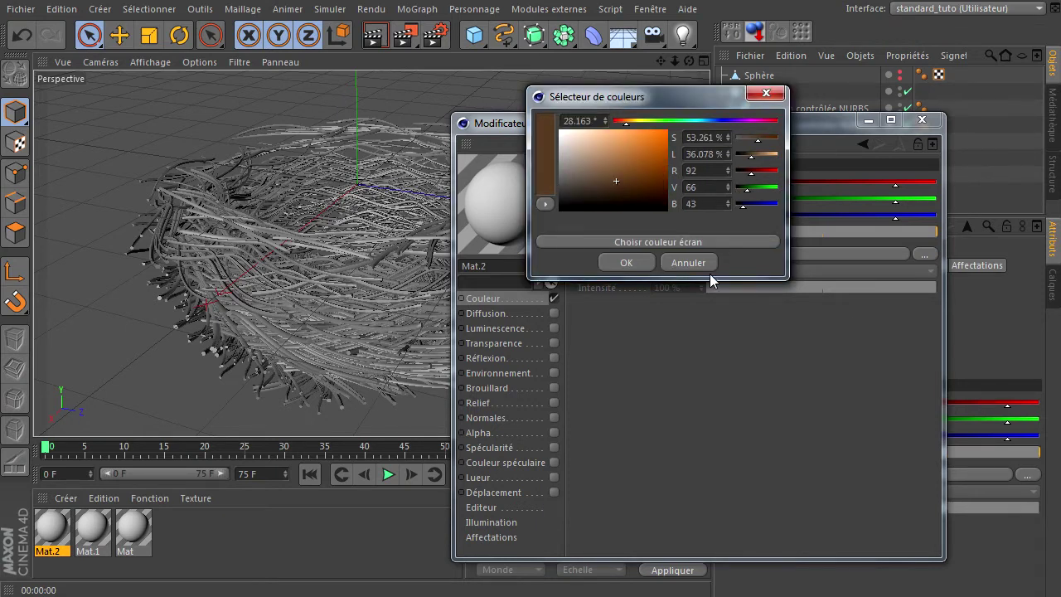
left_click(643, 264)
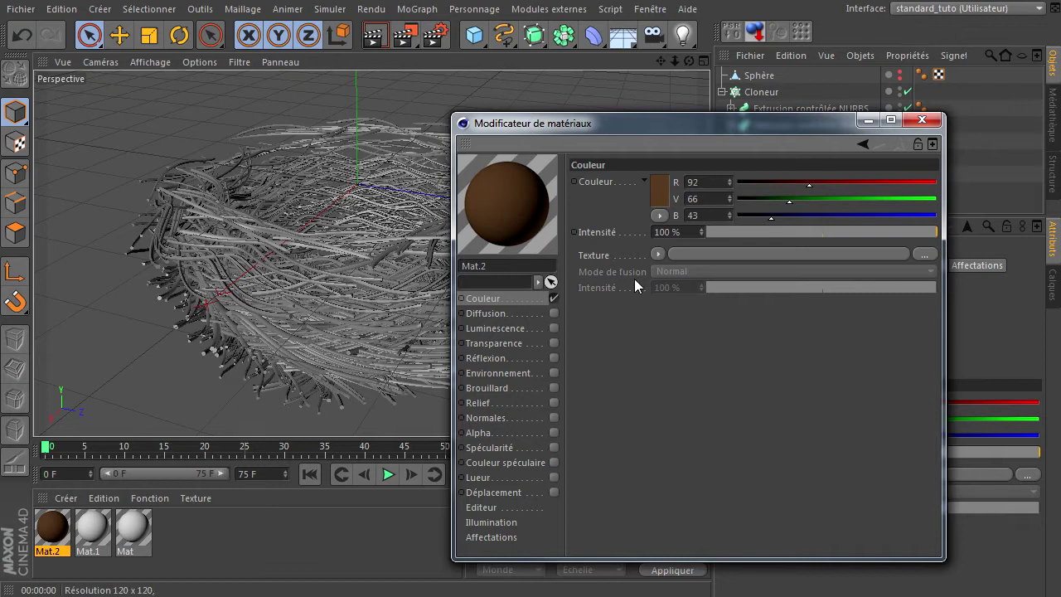
Give material Mat.1 a medium brown colour picked from the screen, R 145, V 107, B 69.
left_click(92, 527)
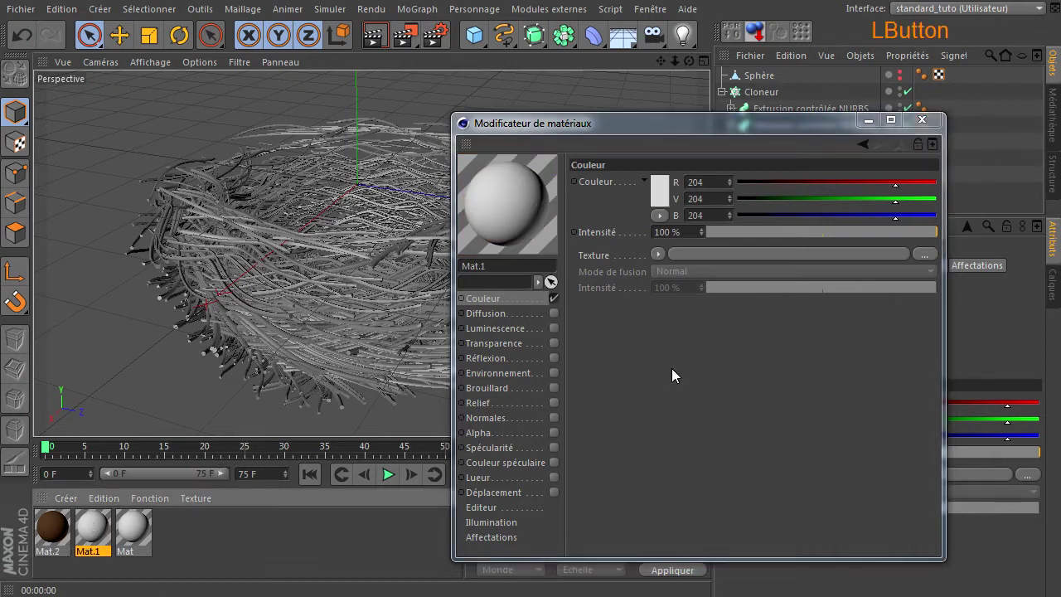
left_click(665, 197)
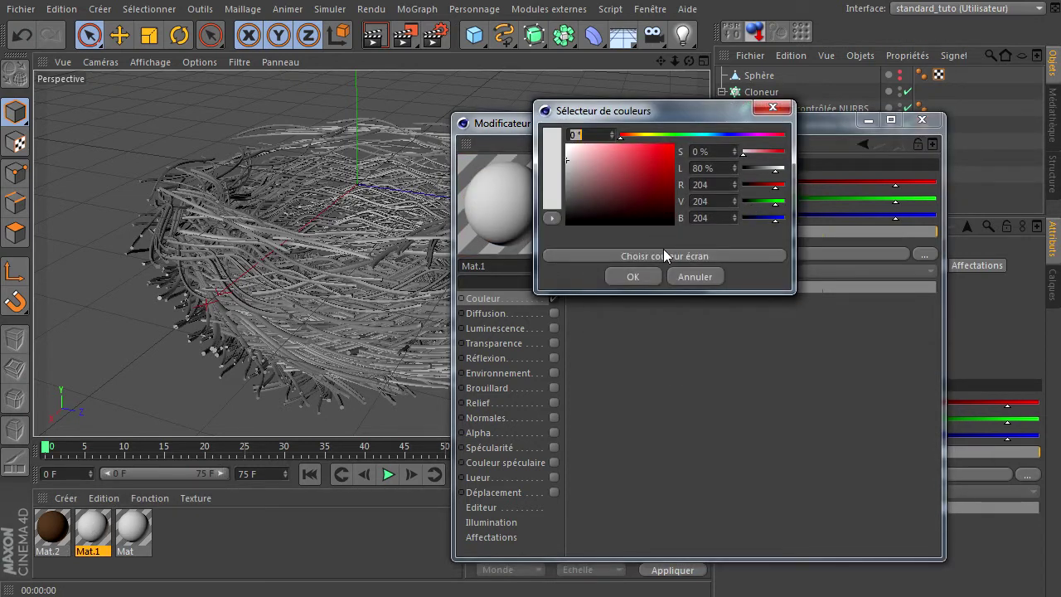
left_click(663, 256)
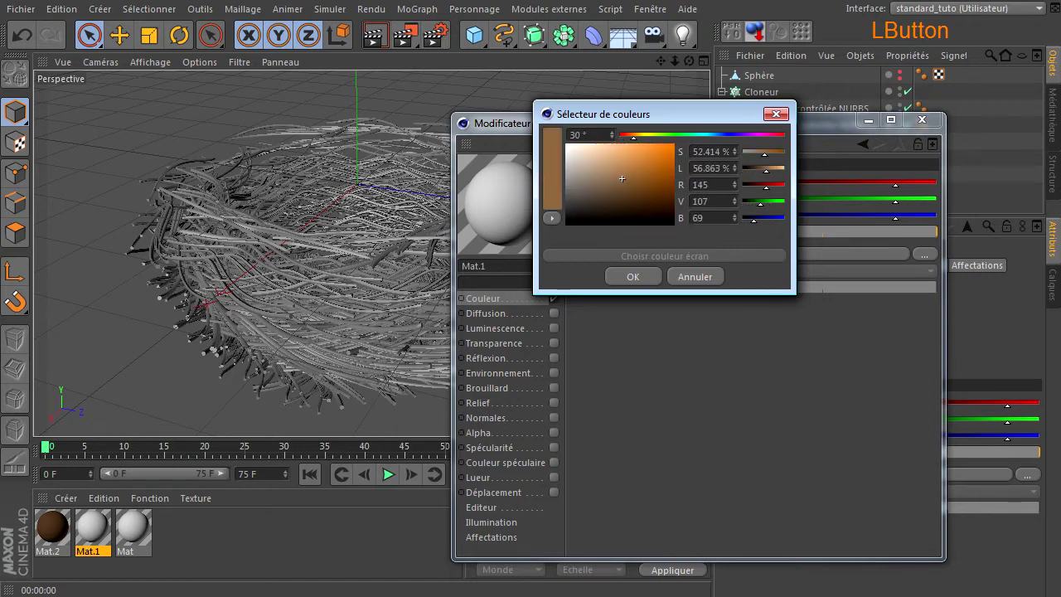
left_click(653, 281)
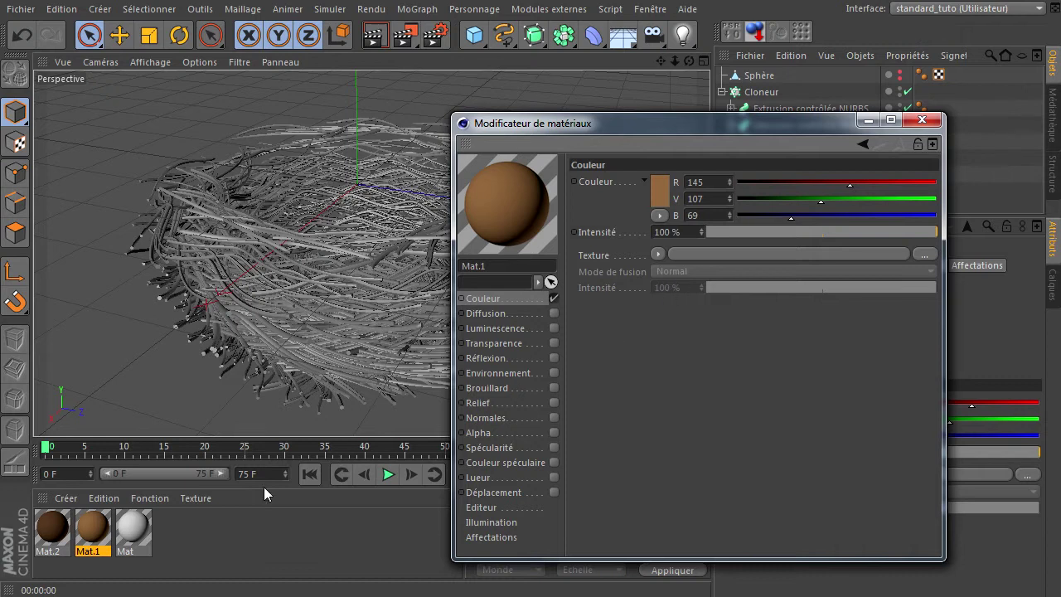
Give material Mat a light beige colour of R 215, V 180, B 134 and close the material editor.
left_click(132, 529)
left_click(665, 191)
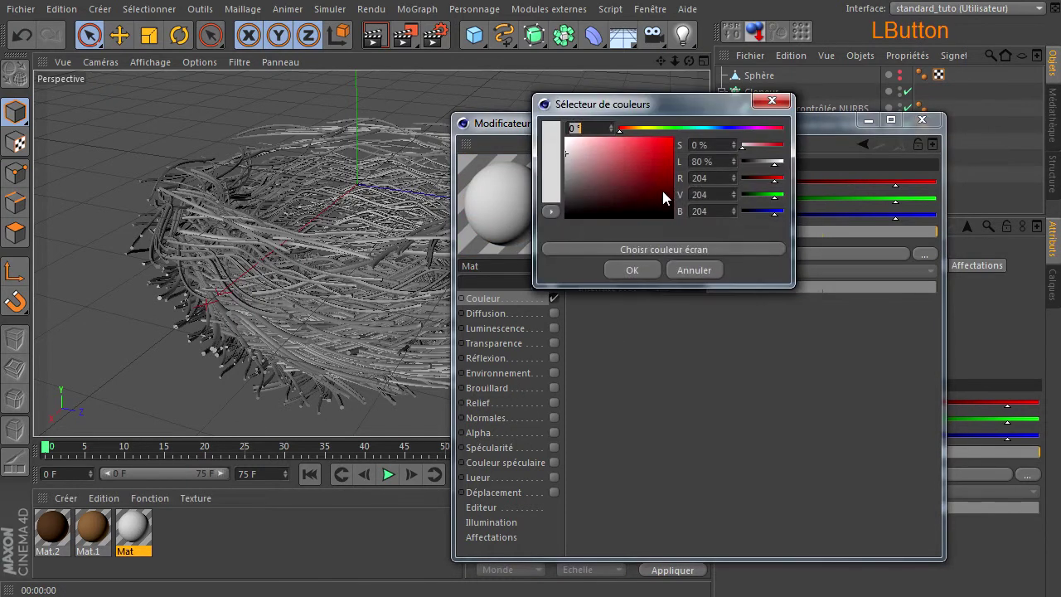
left_click(639, 268)
left_click(660, 192)
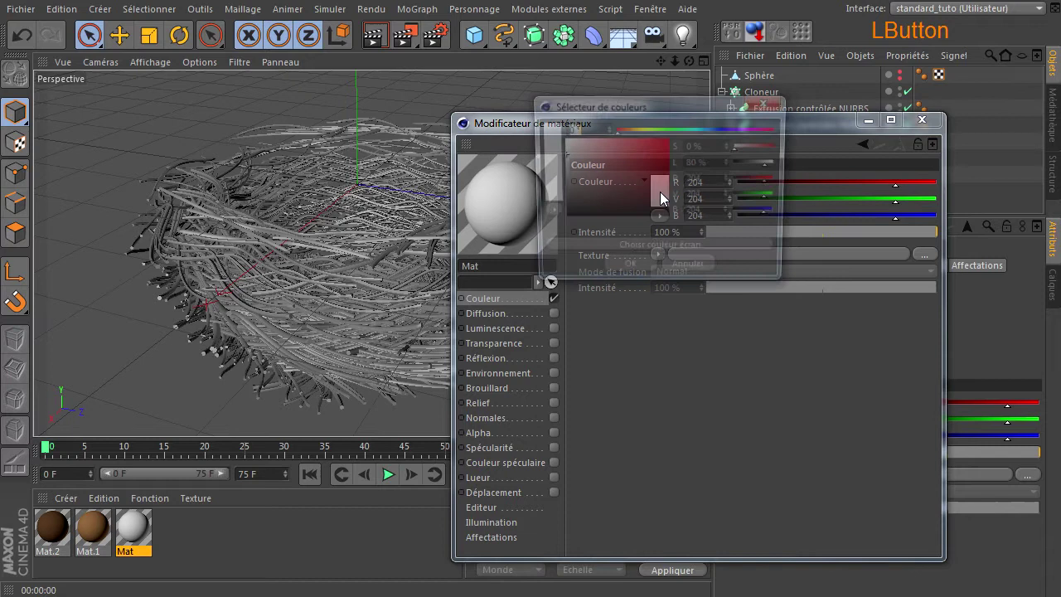
left_click_drag(561, 158, 562, 196)
left_click(670, 128)
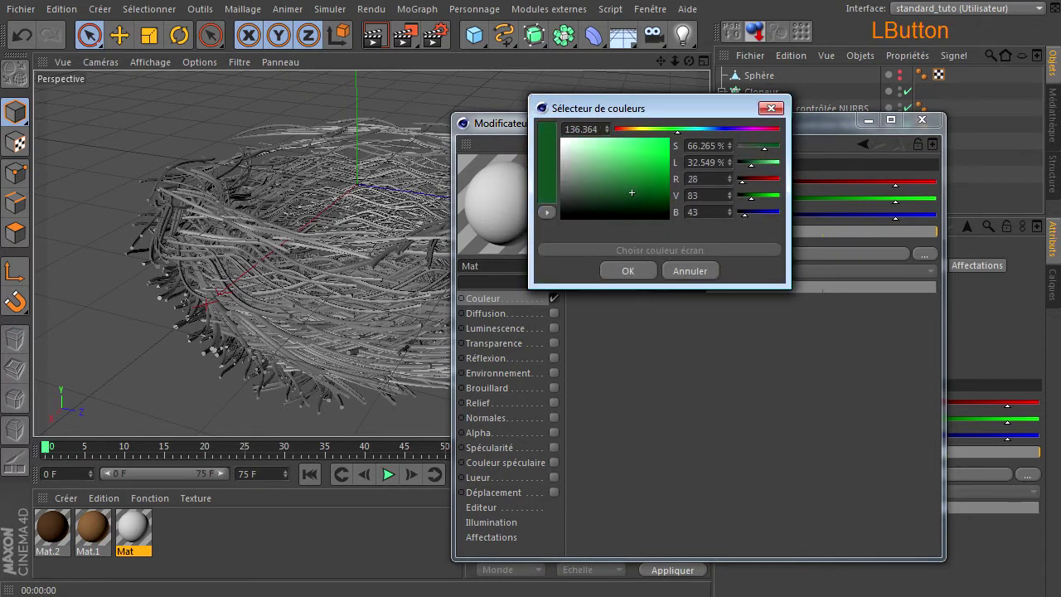
left_click(631, 129)
left_click(602, 150)
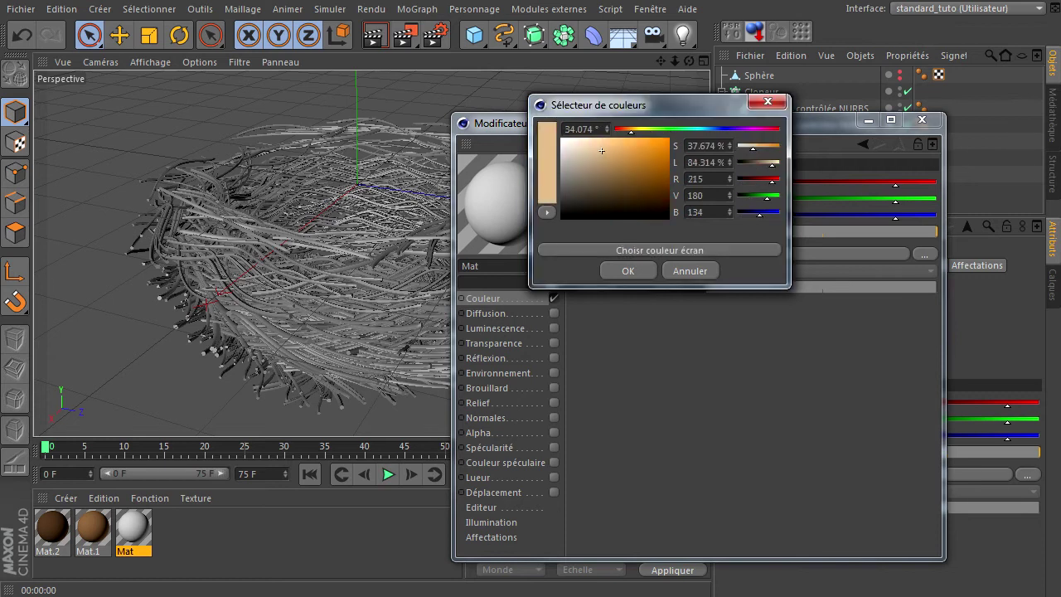
left_click(614, 271)
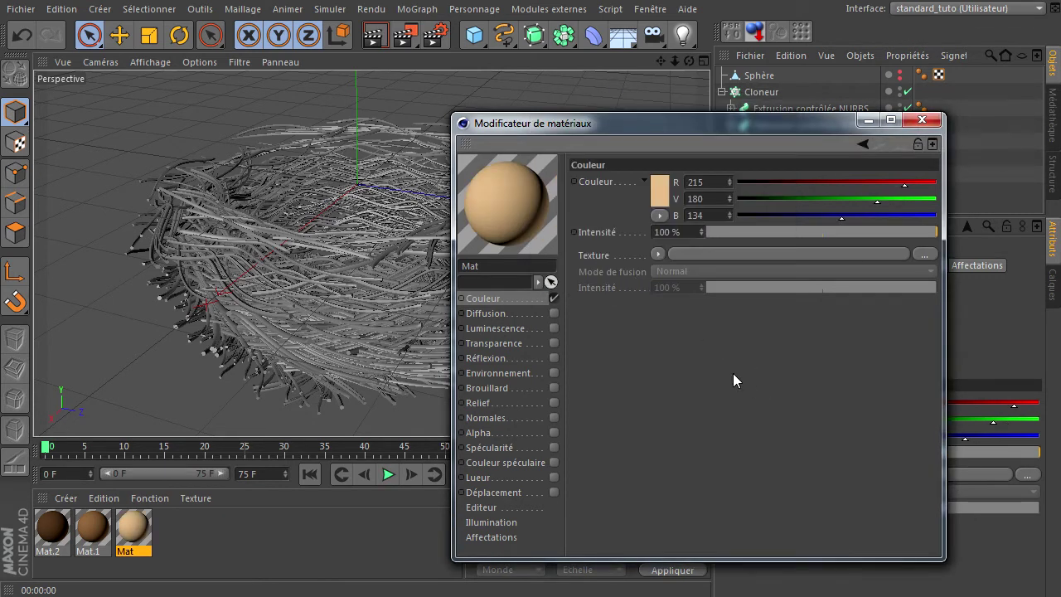
left_click(922, 119)
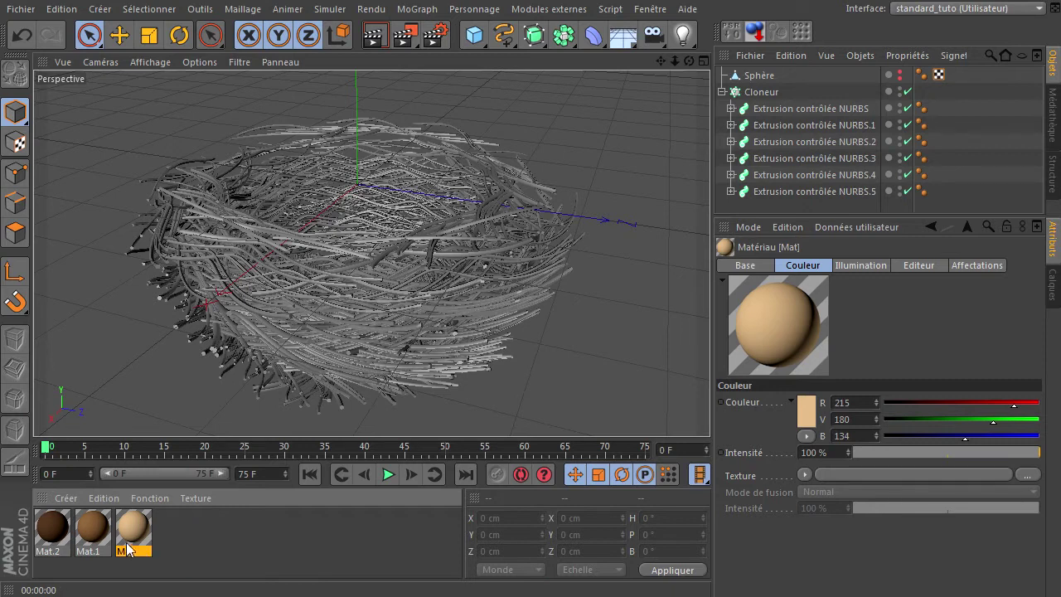
Apply the dark brown Mat.2 to Extrusion contrôlée NURBS, NURBS.1 and NURBS.2.
left_click(70, 535)
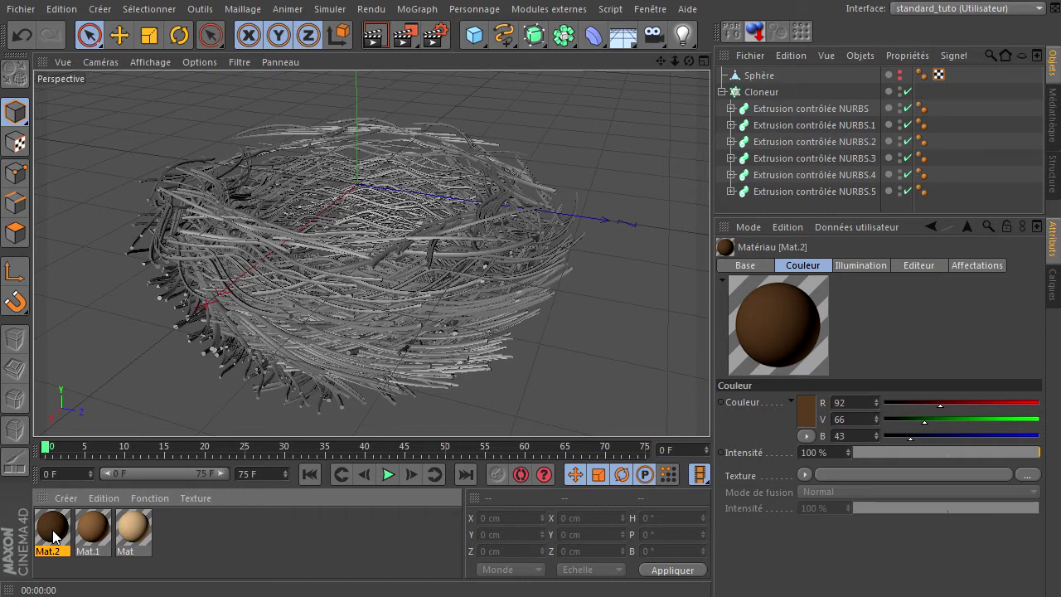
left_click(86, 528)
left_click(56, 533)
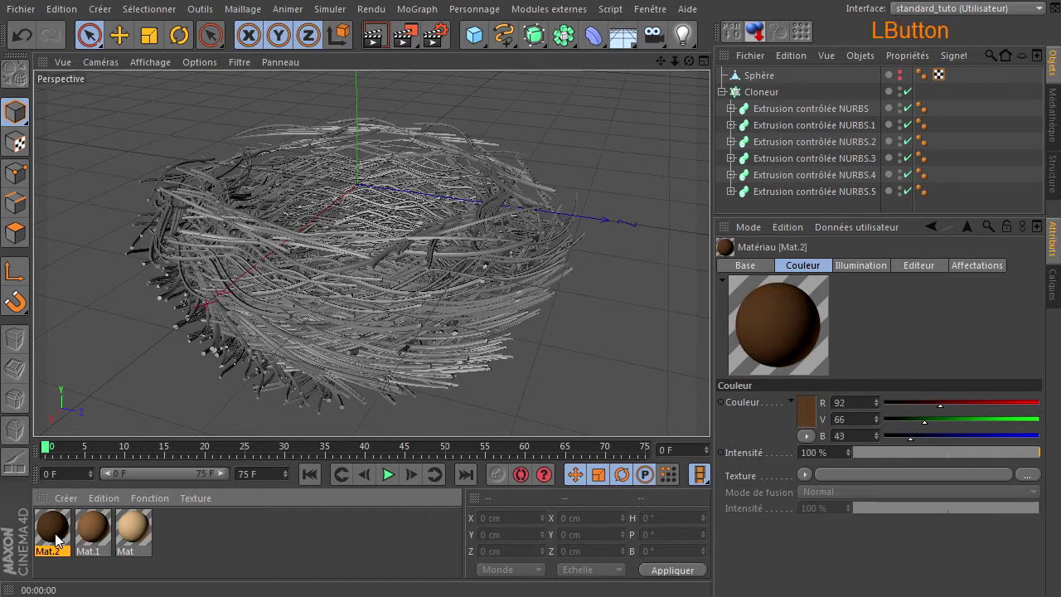
left_click(136, 535)
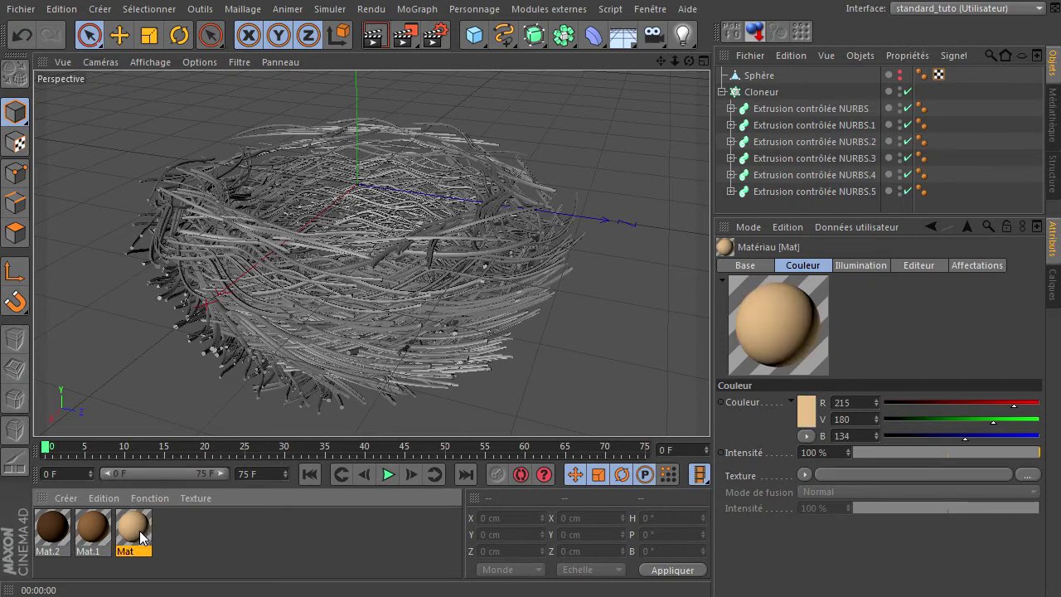
left_click(60, 533)
left_click_drag(54, 525, 805, 107)
left_click_drag(54, 530, 781, 186)
left_click_drag(797, 128, 820, 141)
Apply the medium brown Mat.1 to Extrusion contrôlée NURBS.3 and NURBS.4.
left_click(111, 524)
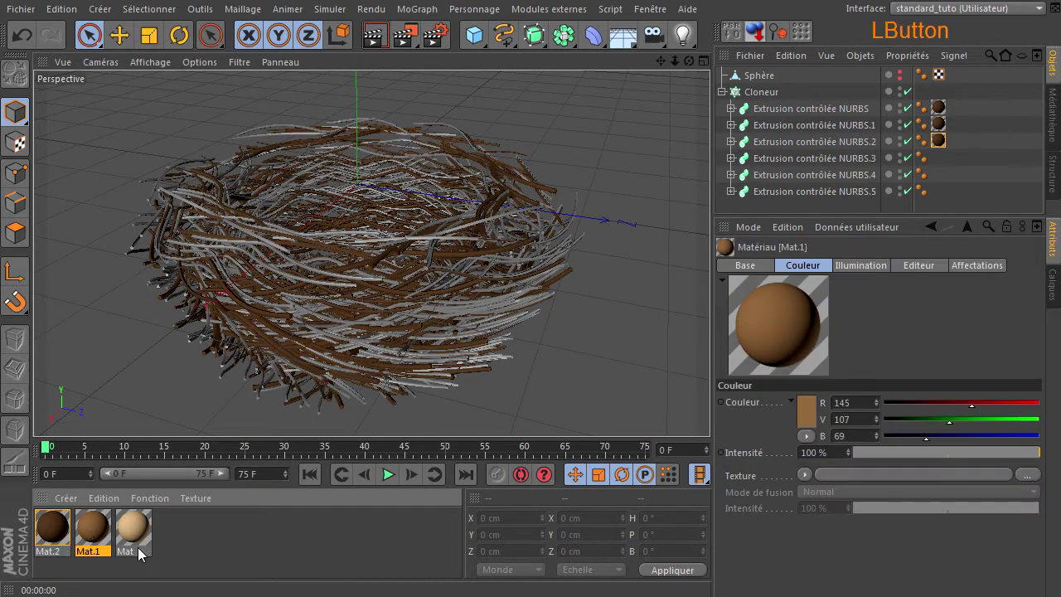
left_click(91, 530)
left_click_drag(843, 142, 809, 159)
mouse_move(86, 548)
left_mouse_down()
mouse_move(647, 266)
mouse_move(805, 172)
left_mouse_up()
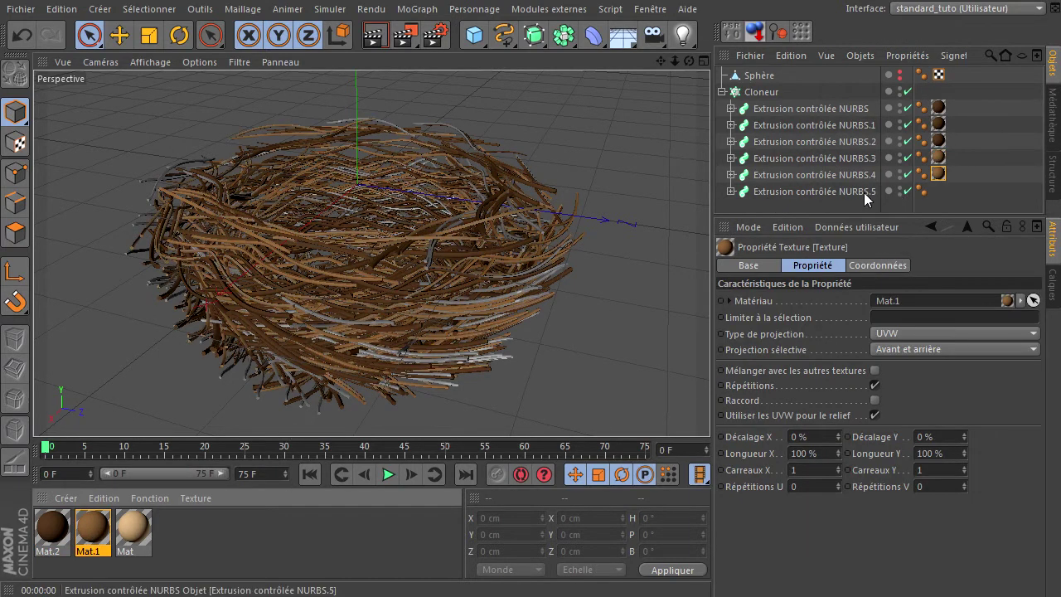
Apply the light beige Mat to Extrusion contrôlée NURBS.5 and clear the material selection.
left_click(161, 514)
left_click_drag(659, 242, 794, 194)
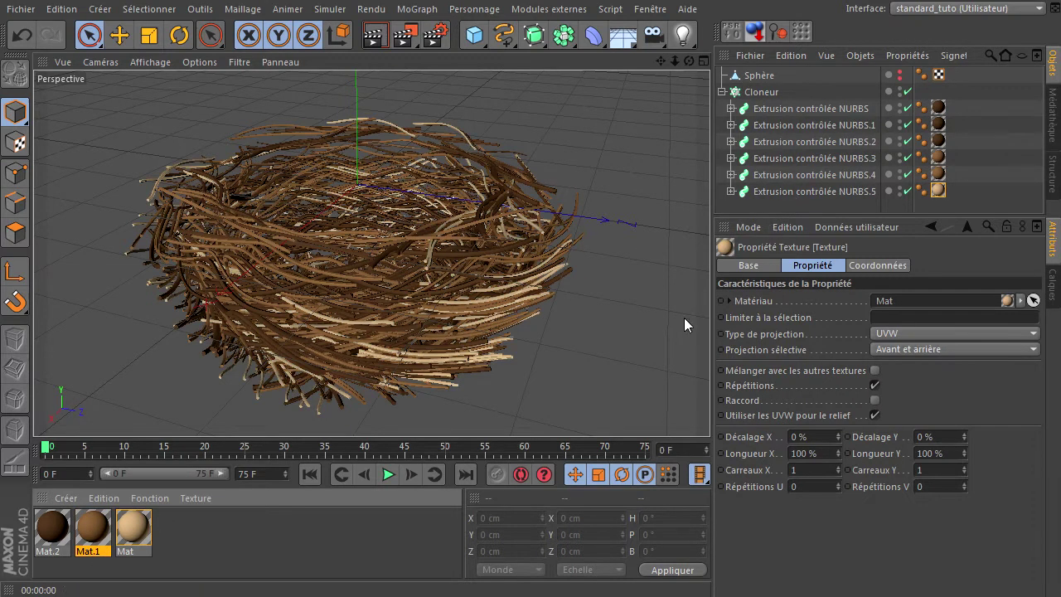
left_click(352, 541)
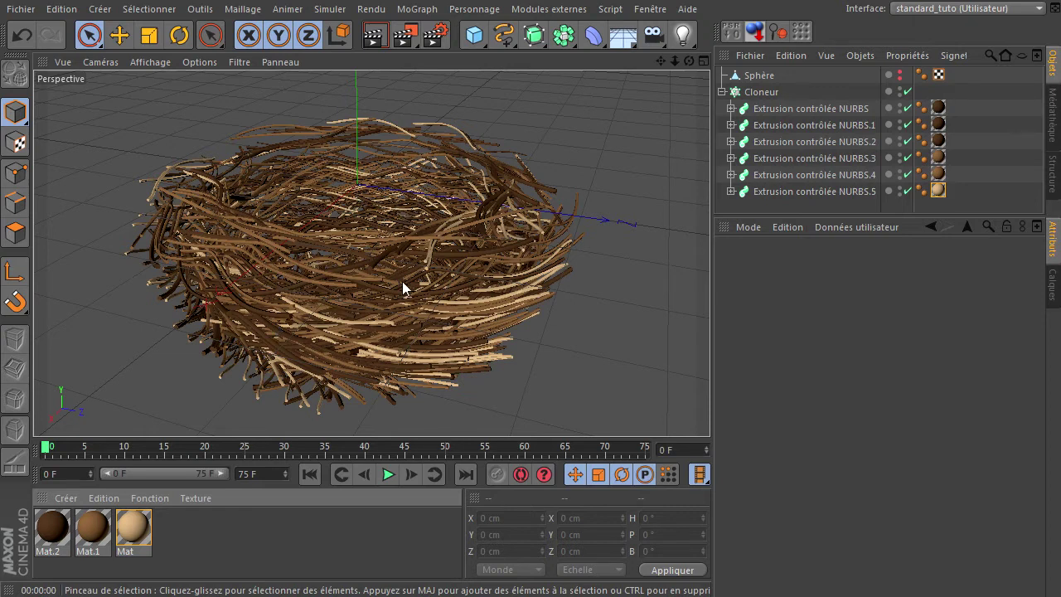
Add an Effecteur Randomisation to the Cloneur and set its P.X, P.Y and P.Z position variation to 2 cm each.
left_click(749, 93)
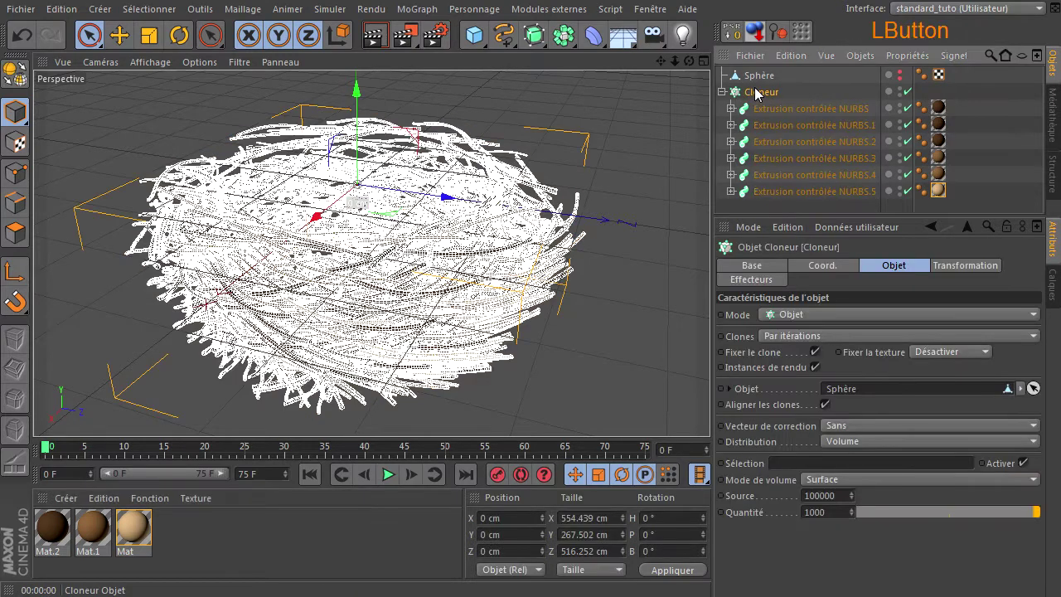
left_click(415, 9)
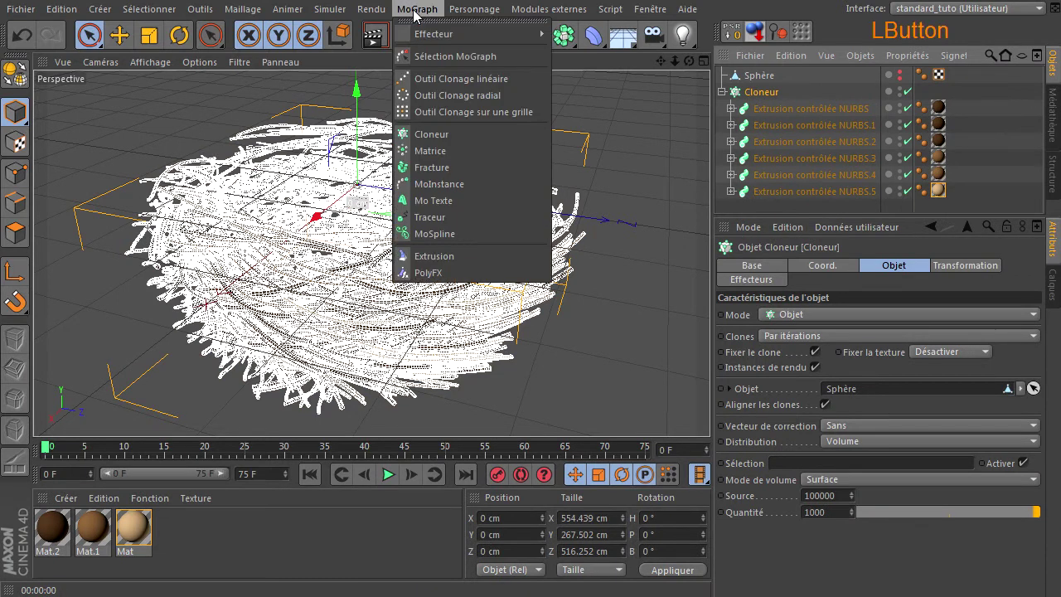
mouse_move(420, 37)
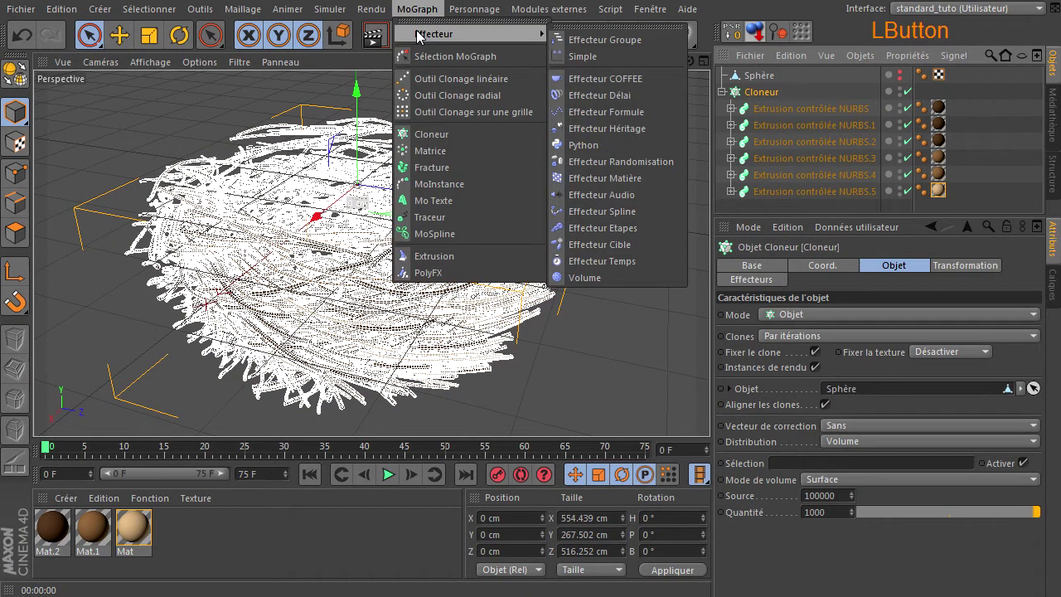
left_click(604, 162)
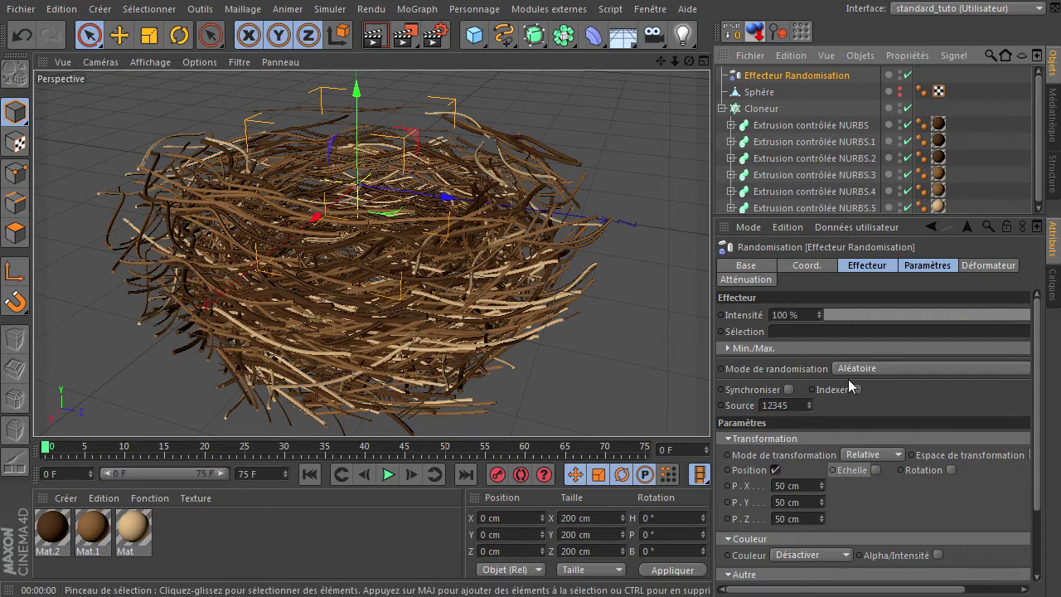
left_click(807, 491)
type("2")
left_click(800, 503)
type("2")
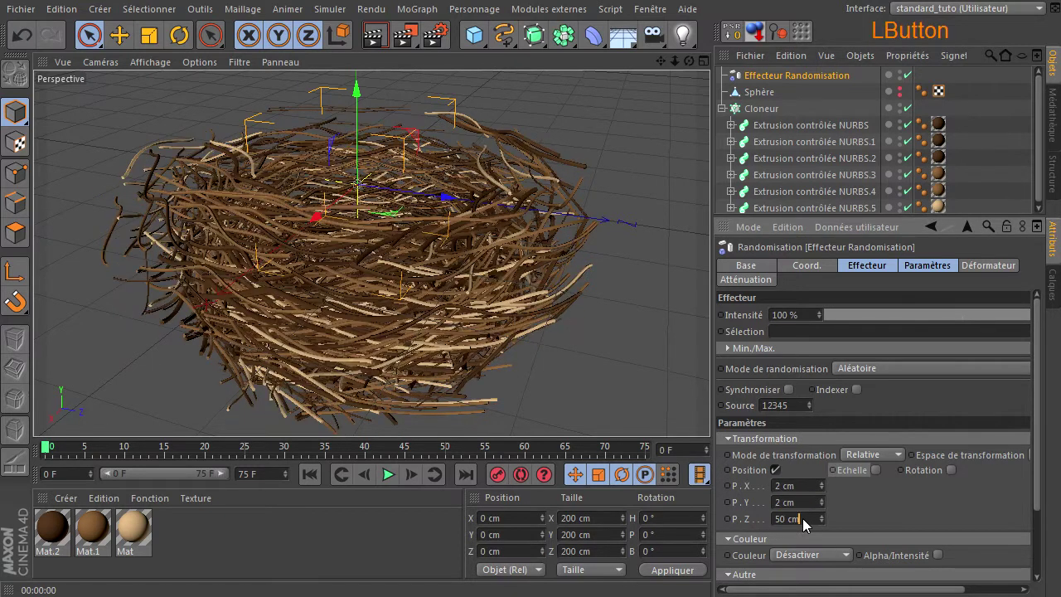
type("2")
key("Return")
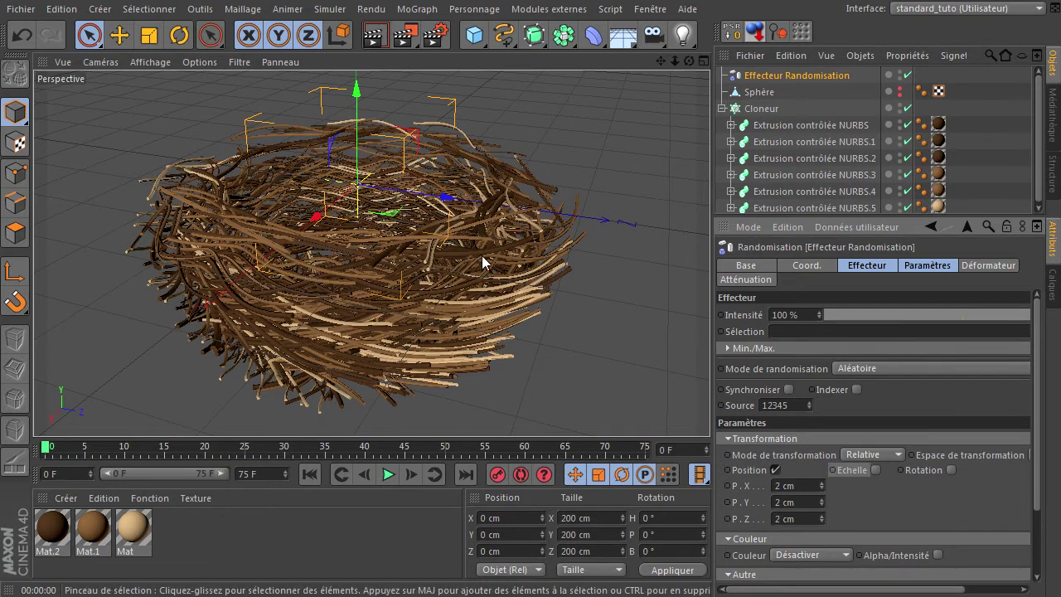
Enable Echelle with Echelle uniforme in the random effector and set the scale variation to 0.2.
left_click_drag(689, 61, 710, 407)
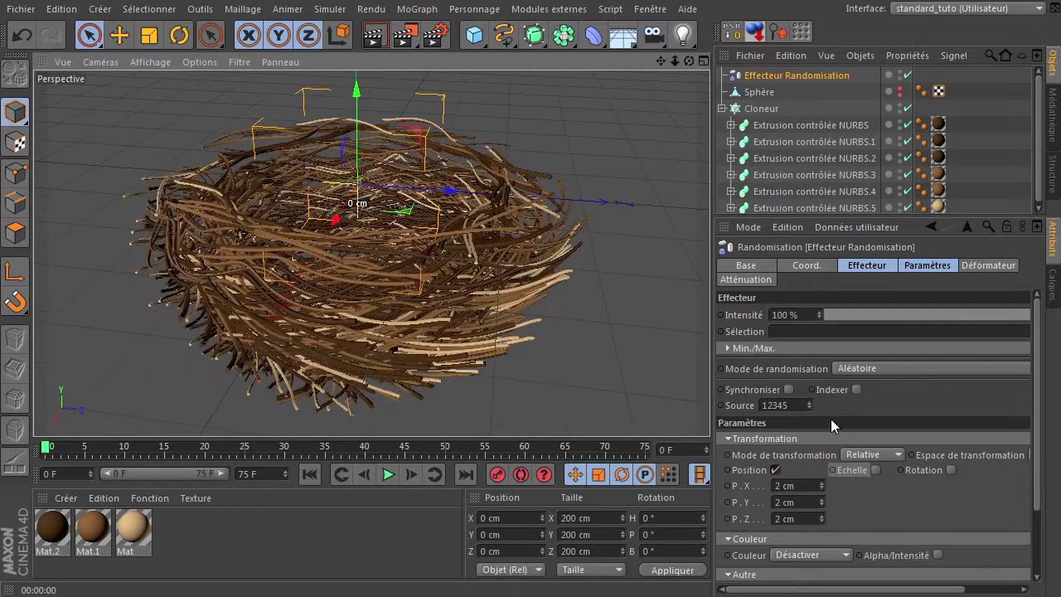
left_click(878, 471)
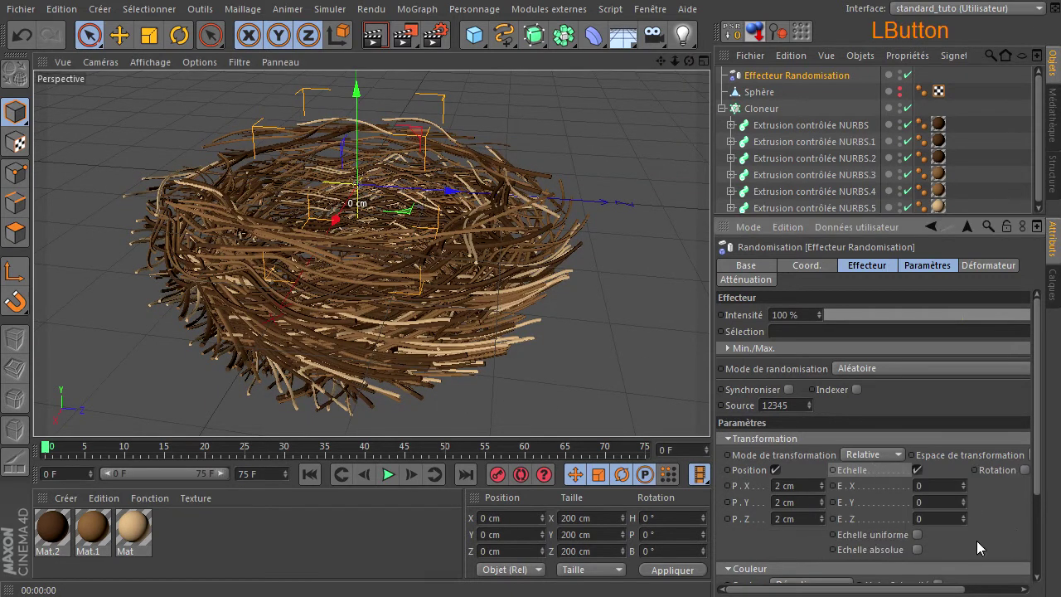
left_click(917, 535)
left_click(946, 485)
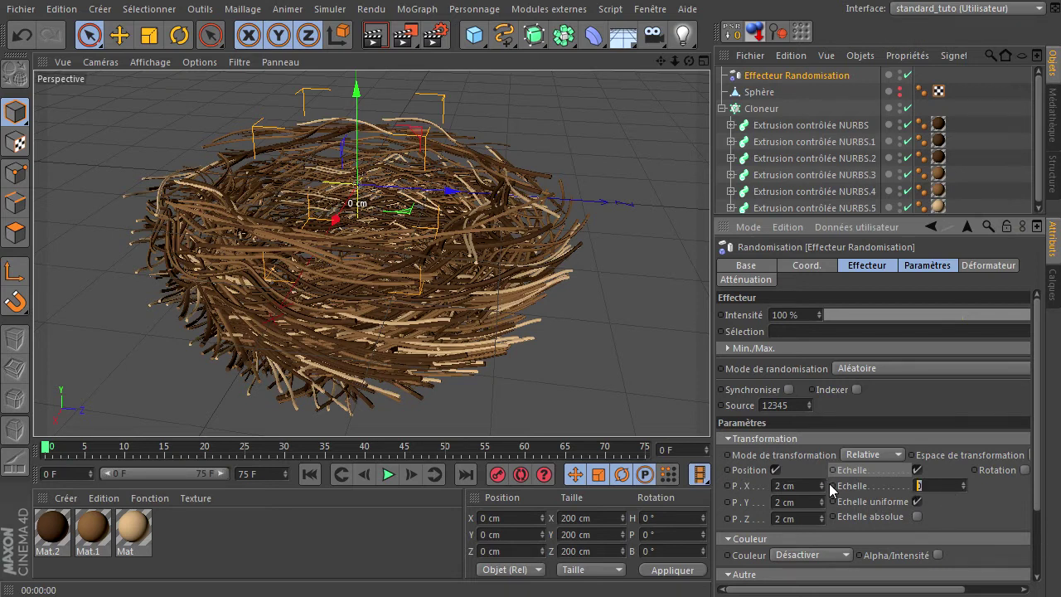
type("0.2")
left_click(947, 504)
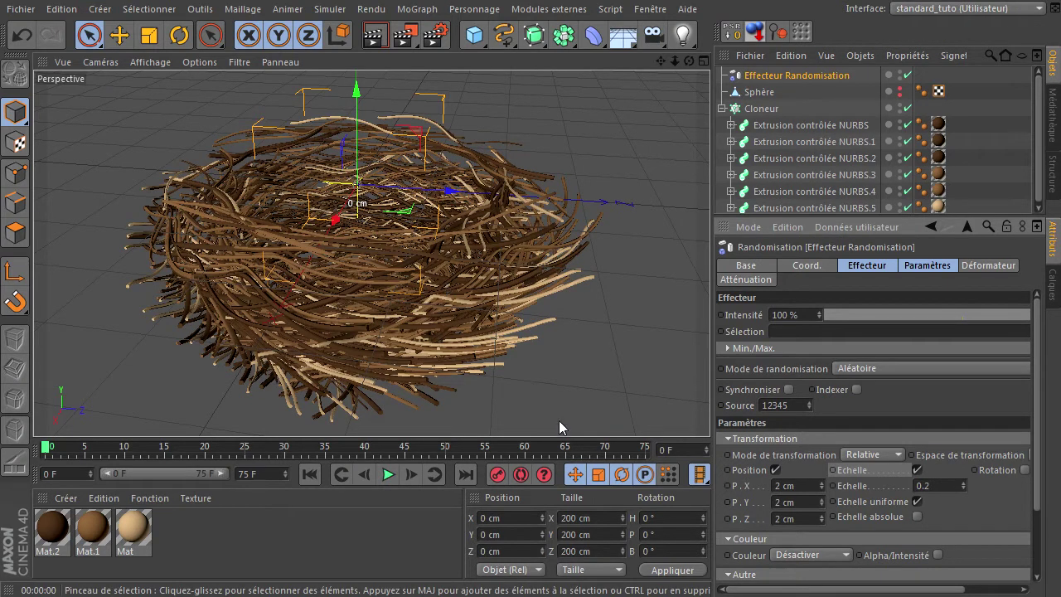
Enable Rotation in the random effector, leave R.H and R.P at 0° and set R.B to 20°.
left_click_drag(747, 592, 802, 592)
left_click(956, 471)
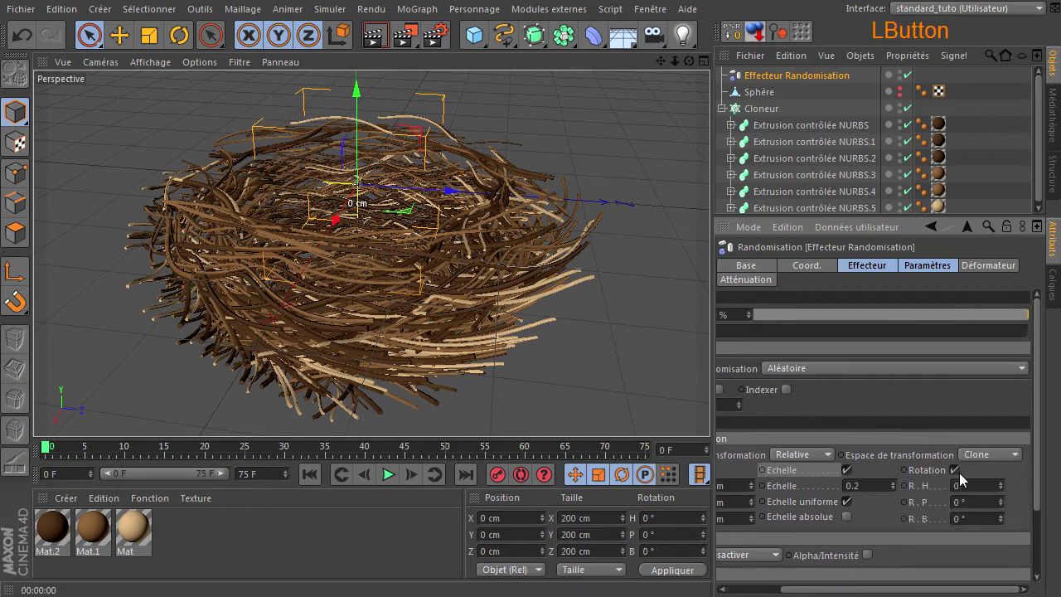
left_click(994, 520)
left_click_drag(1003, 519, 929, 519)
left_click(982, 523)
type("0")
type("0")
type("20")
key("Return")
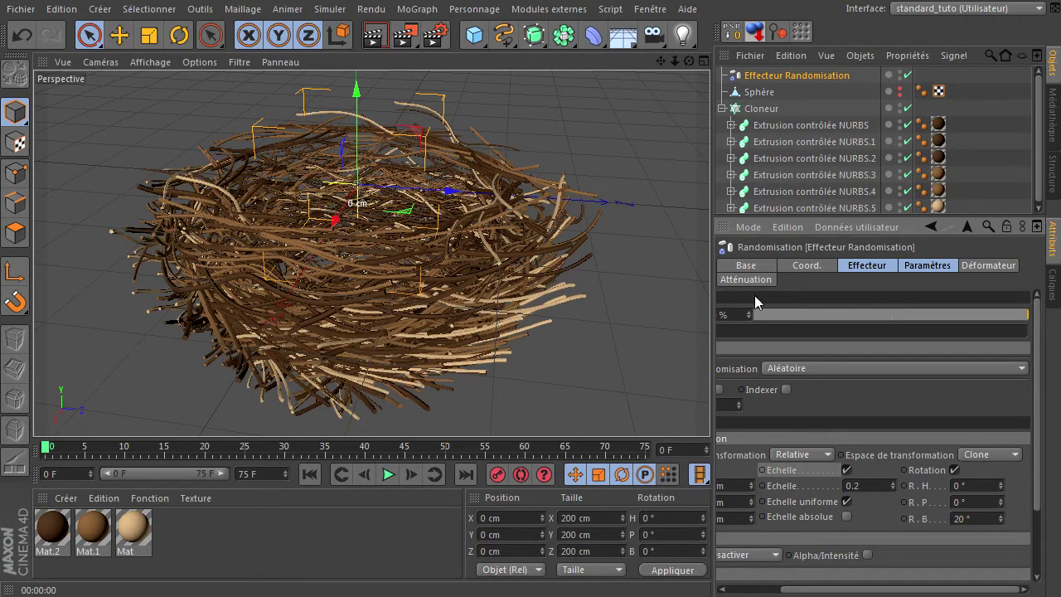
Reduce the random effector's R.B rotation variation to 10°.
left_click_drag(688, 62, 710, 406)
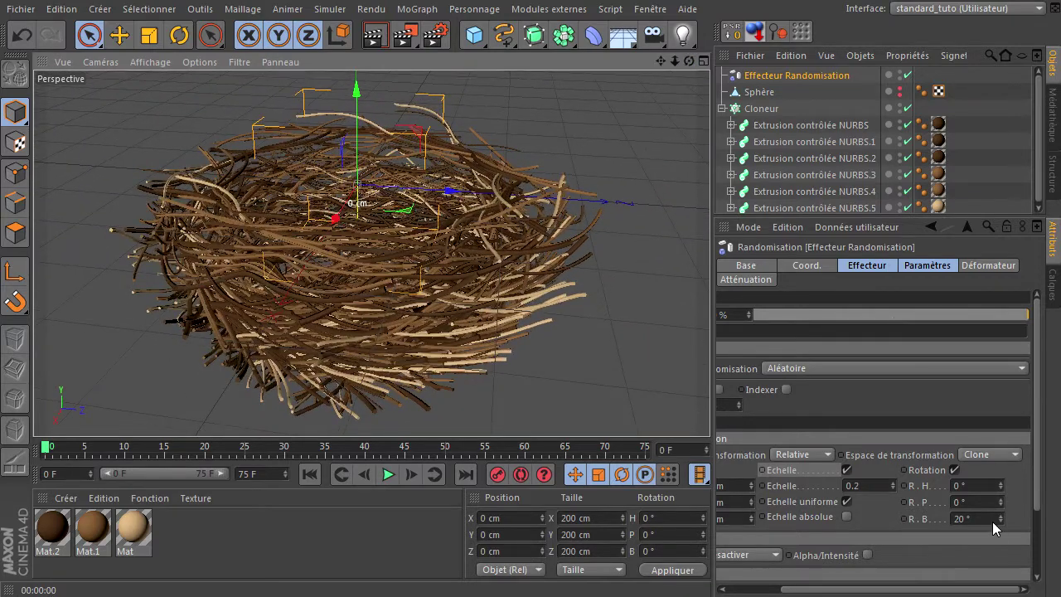
left_click_drag(993, 522, 876, 523)
type("10")
left_click(1011, 512)
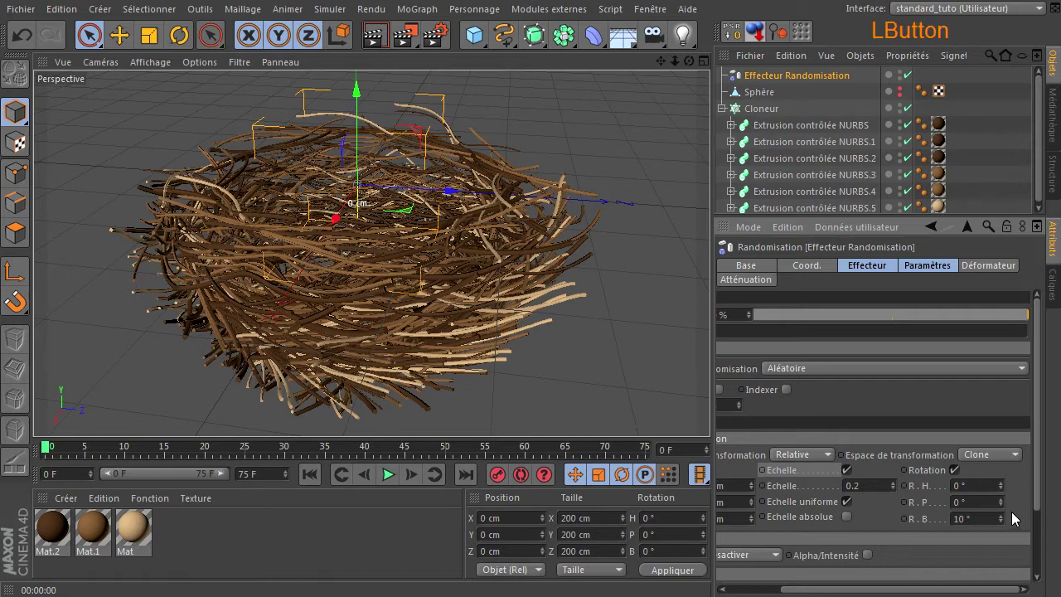
Render the active view of the nest and examine its strands up close from another angle.
mouse_move(688, 59)
left_mouse_down()
mouse_move(804, 407)
mouse_move(613, 408)
mouse_move(709, 407)
left_mouse_up()
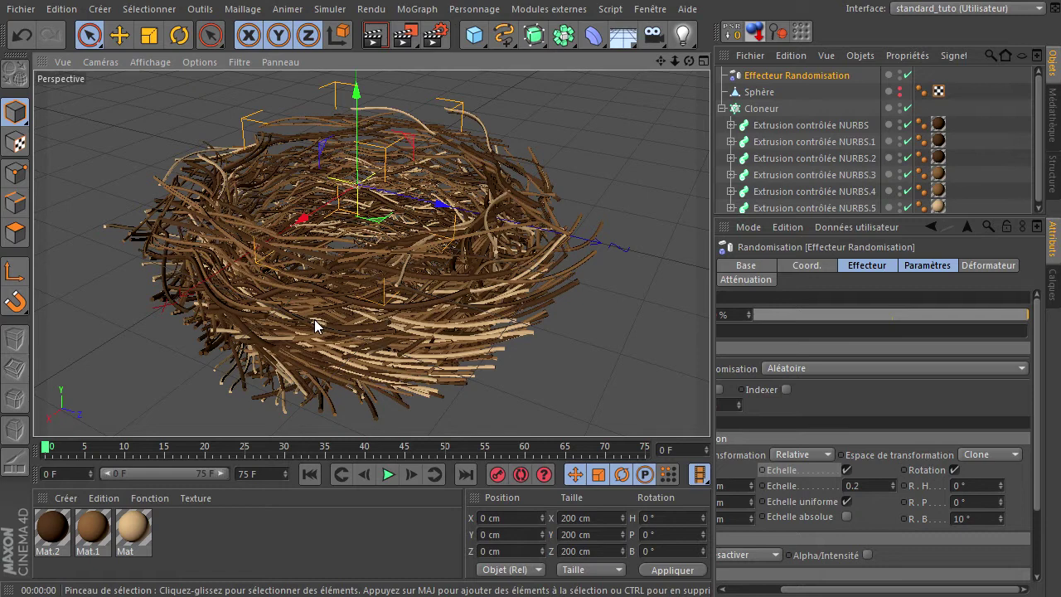
left_click(377, 38)
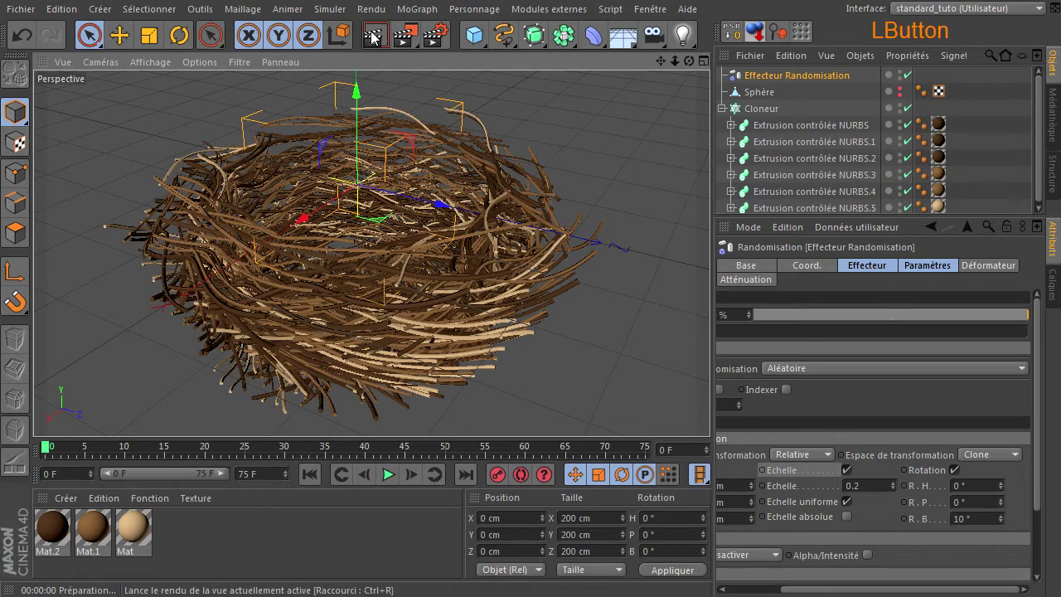
scroll(300, 248, "up", 5)
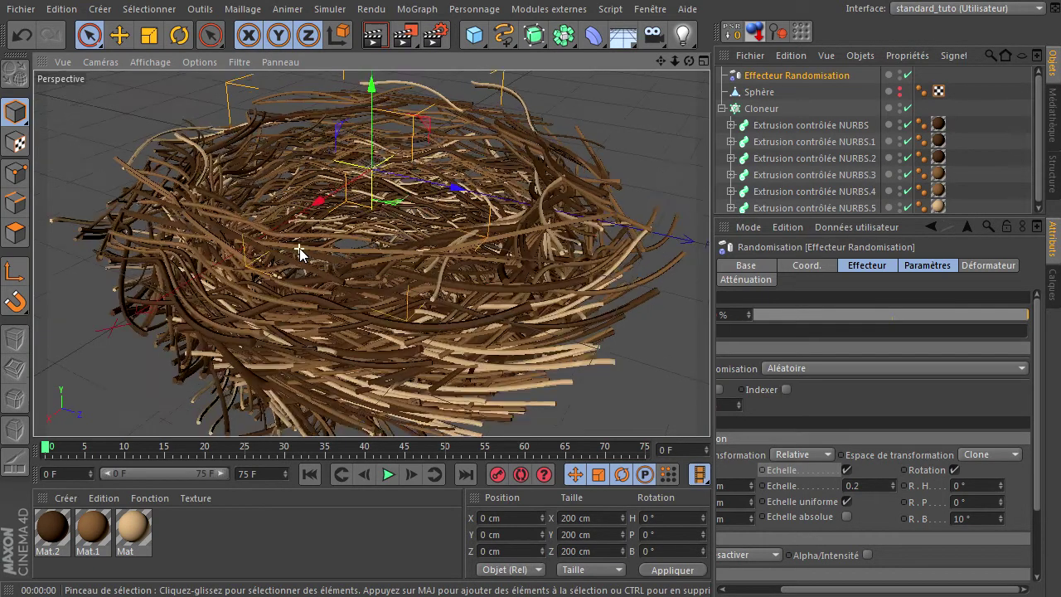
left_click_drag(690, 62, 710, 406)
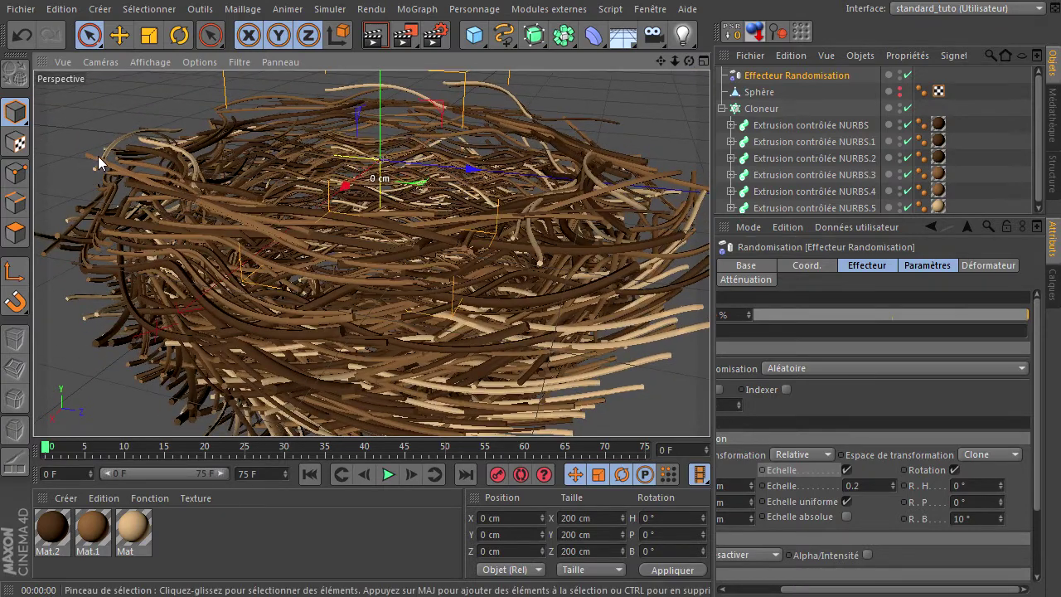
Unfold the Cloneur's entire hierarchy, then fold it back to show only its six strand objects.
left_click(721, 108)
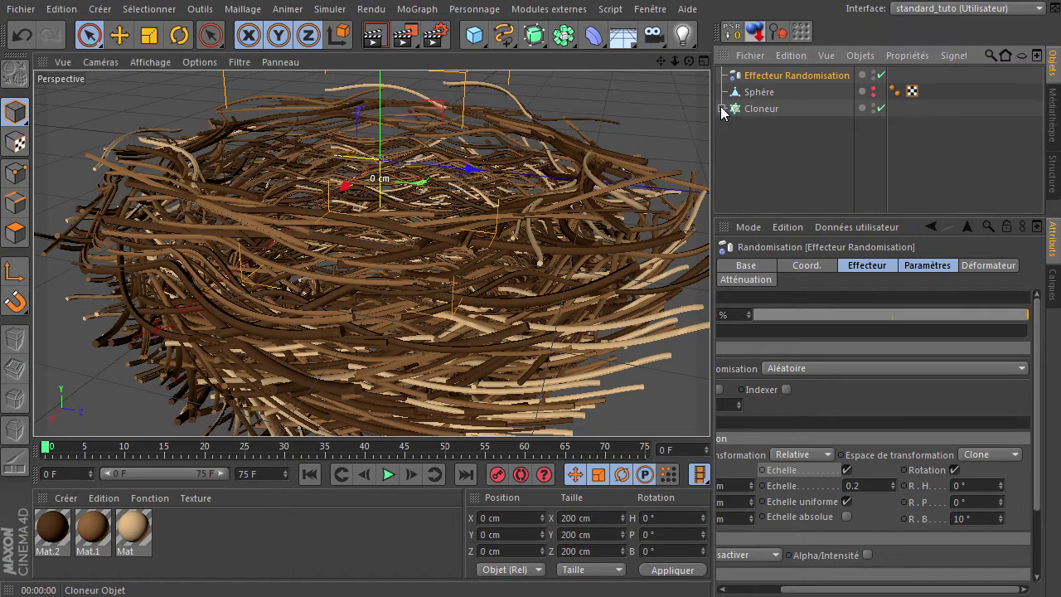
left_click(720, 109, "ctrl")
left_click_drag(784, 214, 796, 330)
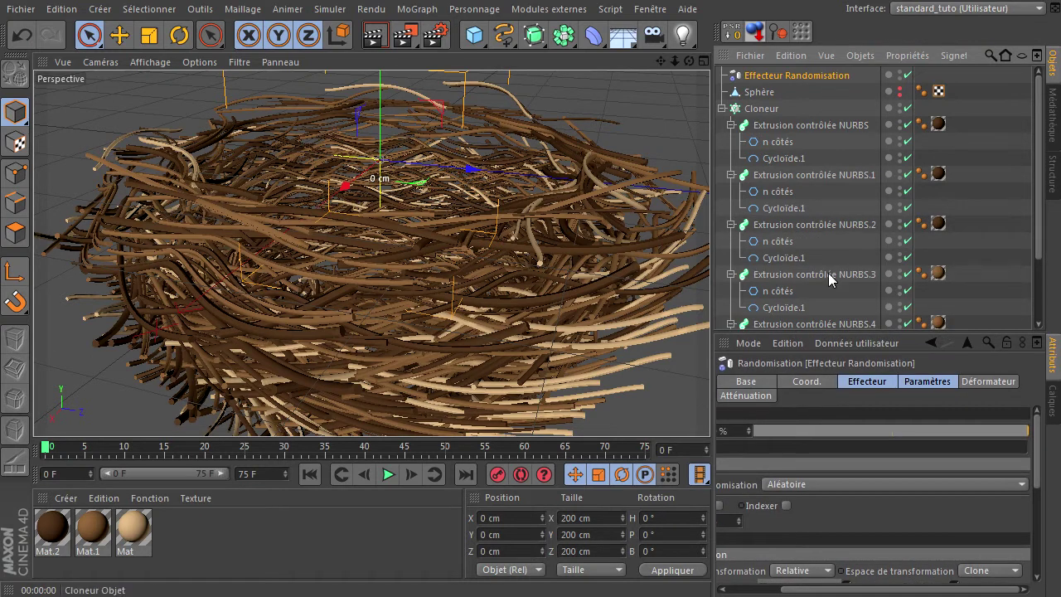
left_click(720, 108)
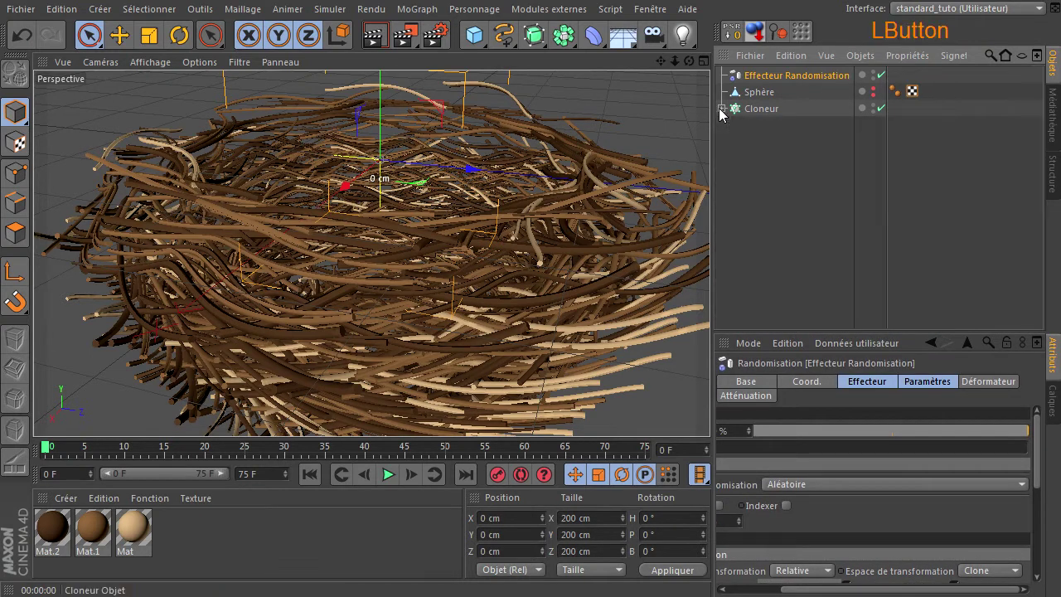
left_click(721, 108, "ctrl")
left_click(720, 109, "ctrl")
left_click(721, 109)
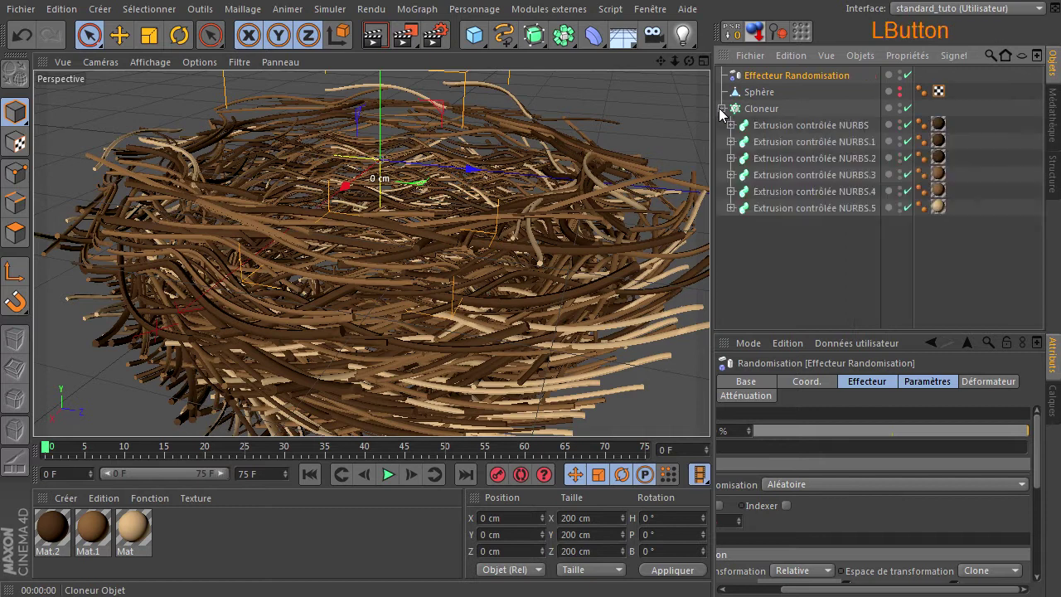
Select all six Extrusion contrôlée NURBS objects together and show their Détails settings.
left_click_drag(820, 137, 823, 123)
left_click_drag(824, 334, 829, 202)
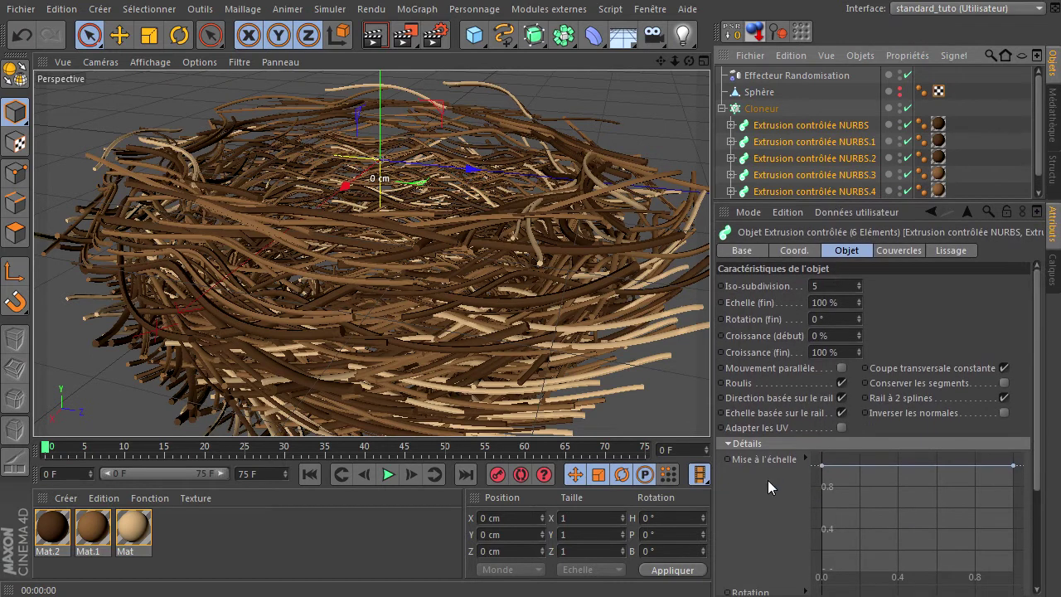
left_click(729, 444)
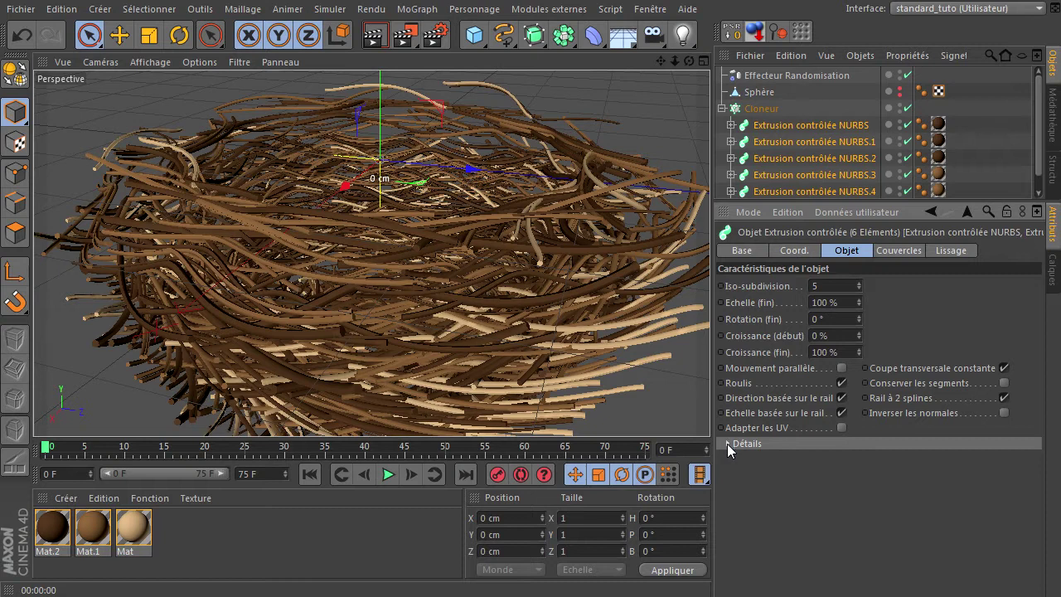
left_click(729, 444)
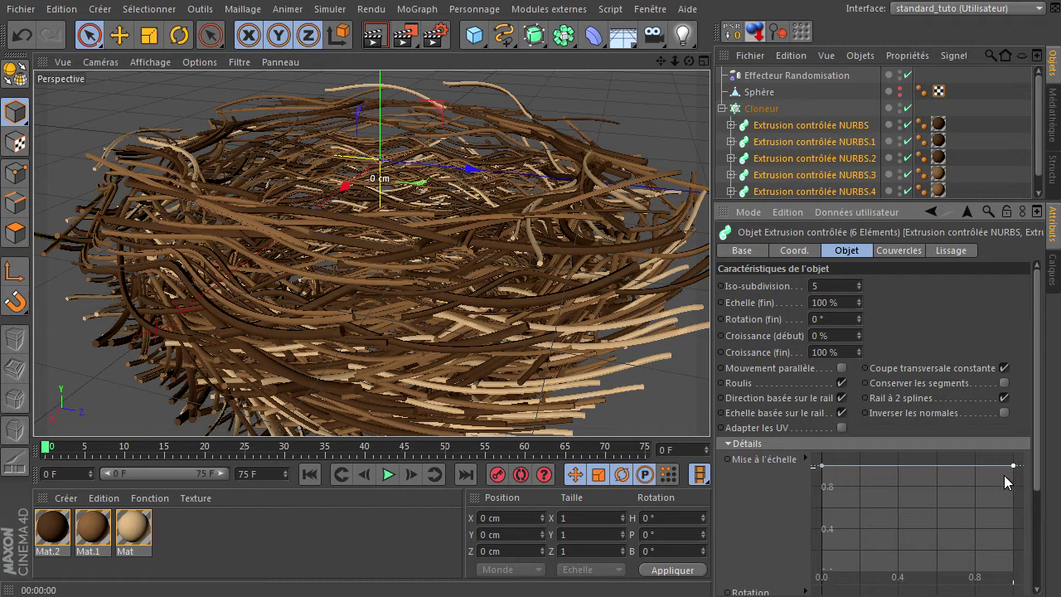
Shape the strands' Mise à l'échelle curve into an arch, with both ends at about 0.4 and the middle near 0.8.
left_click_drag(823, 469, 817, 531)
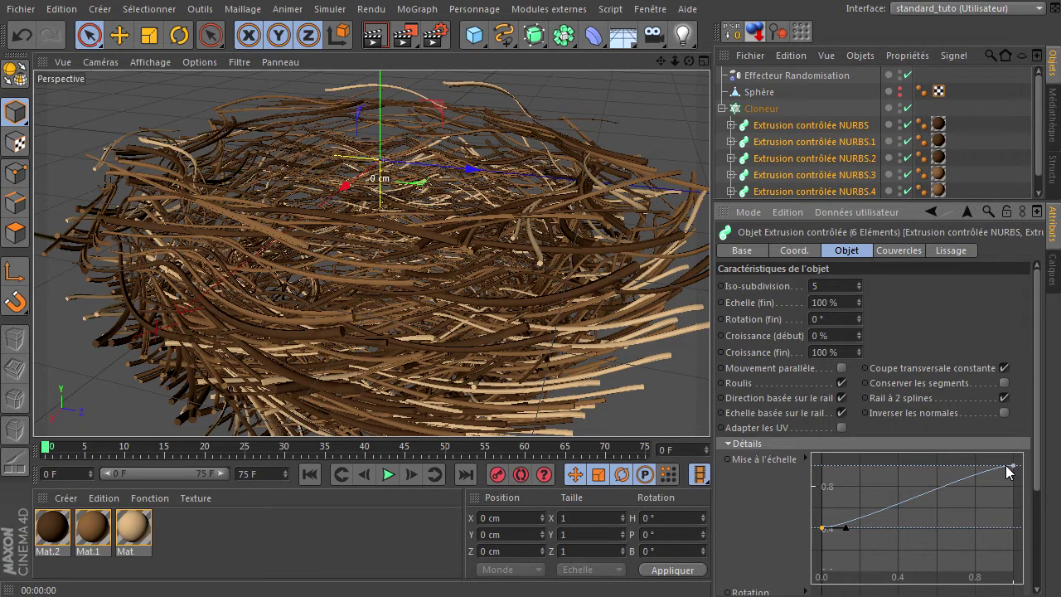
left_click_drag(1013, 466, 1021, 528)
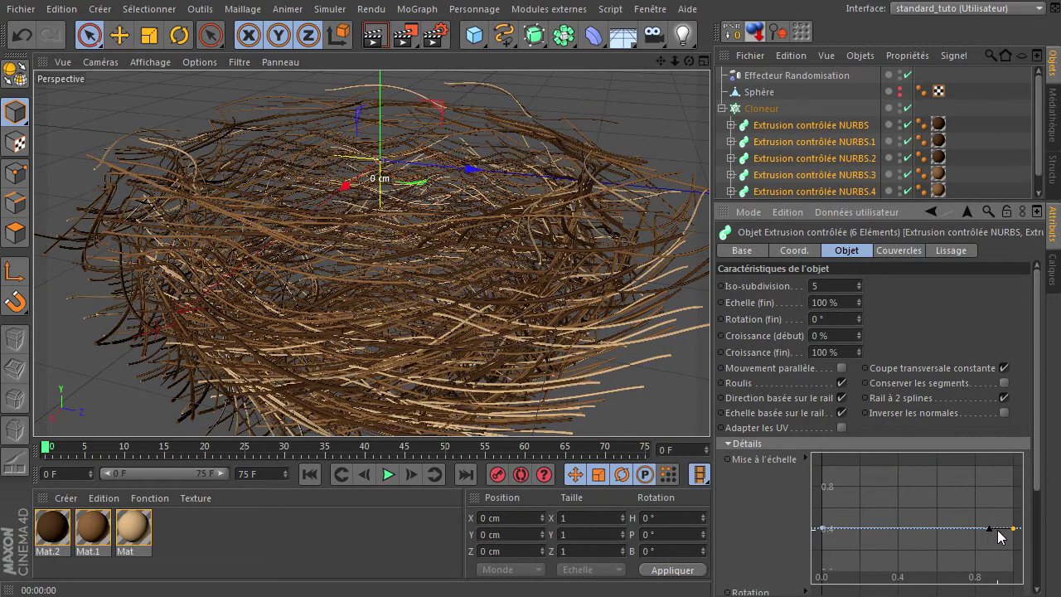
left_click_drag(990, 530, 955, 488)
mouse_move(823, 531)
left_mouse_down()
mouse_move(844, 534)
mouse_move(871, 490)
left_mouse_up()
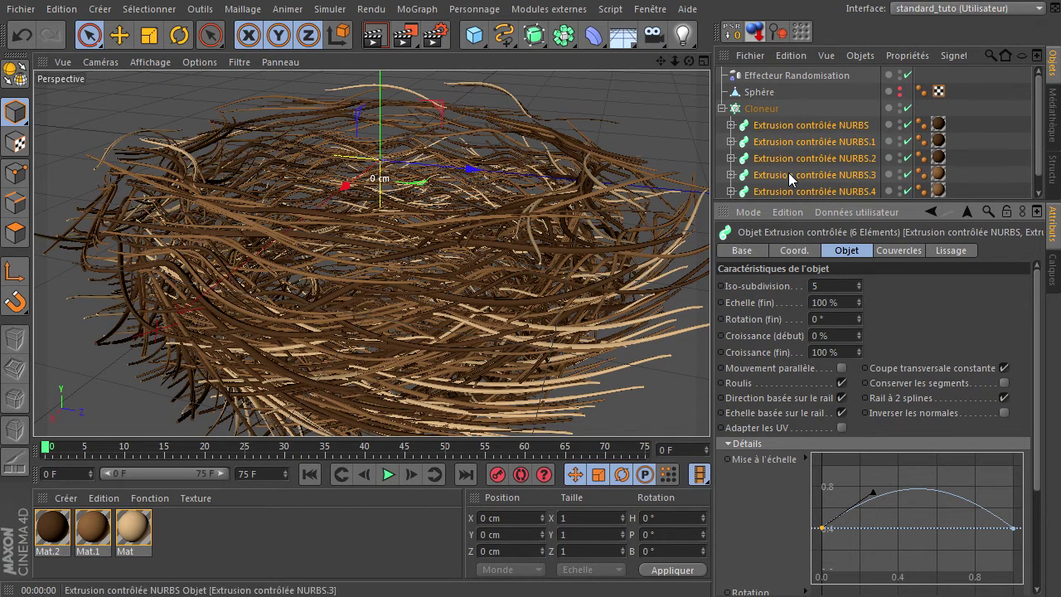
Vary the Mise à l'échelle curves of Extrusion contrôlée NURBS and NURBS.1 by shortening their start tangents, more strongly on the first.
scroll(815, 169, "down", 1)
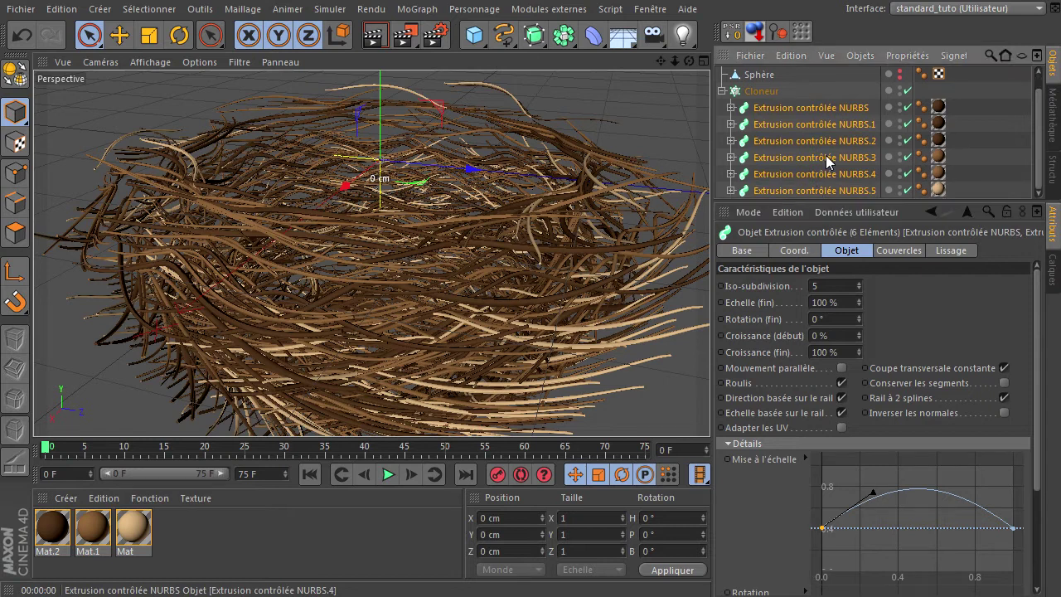
left_click(825, 107)
left_click(872, 494)
left_click_drag(872, 496, 837, 506)
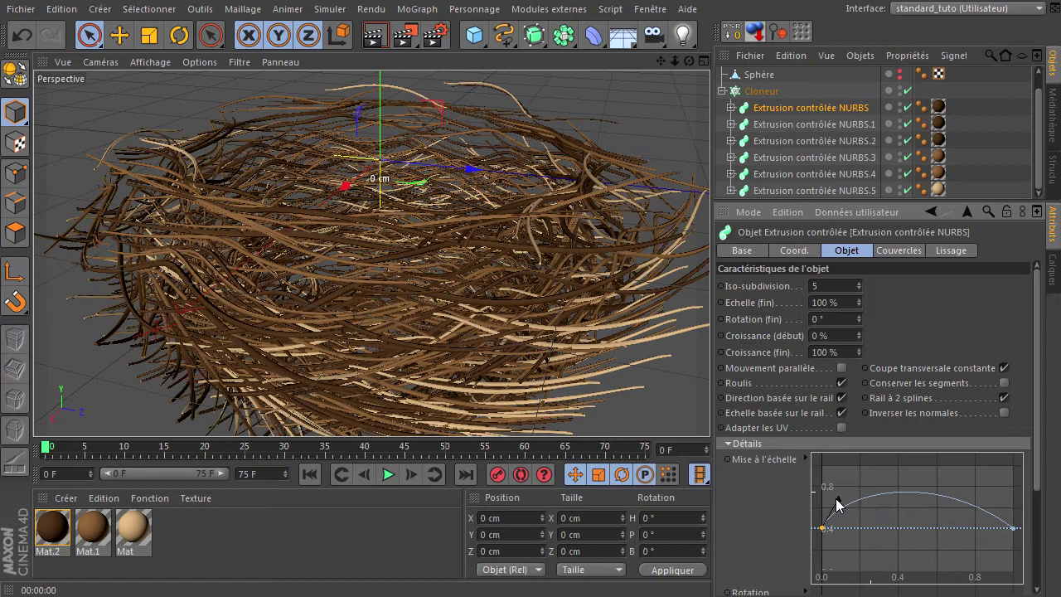
left_click(833, 122)
left_click(876, 494)
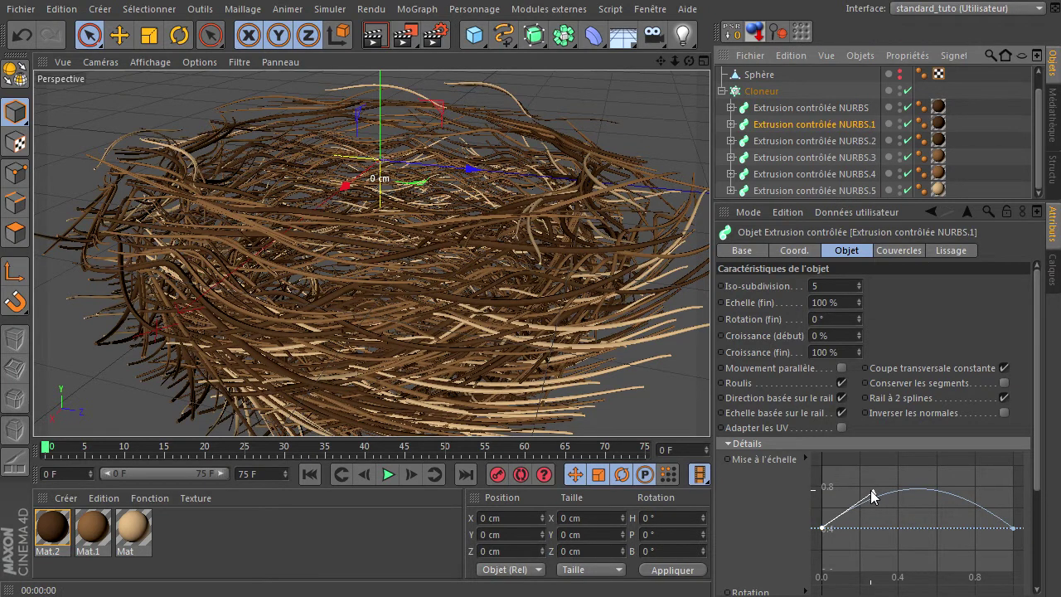
mouse_move(878, 494)
left_mouse_down()
mouse_move(927, 496)
mouse_move(895, 516)
mouse_move(904, 519)
mouse_move(858, 492)
left_mouse_up()
Reshape the Mise à l'échelle curve of Extrusion contrôlée NURBS.2 to peak nearer the start and end slightly below 0.4.
left_click(771, 141)
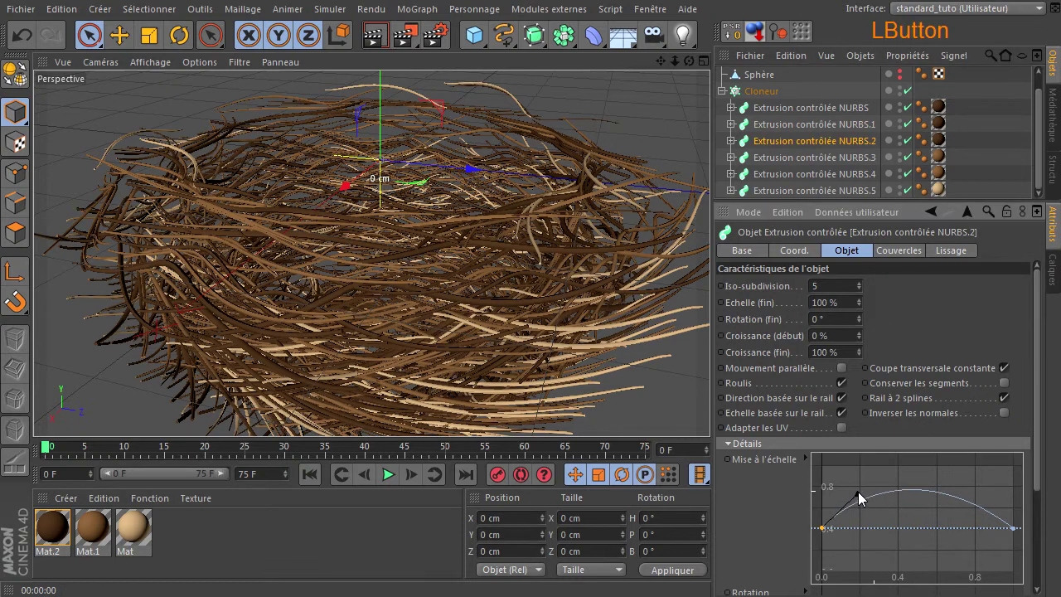
left_click(1014, 527)
left_click(1015, 527)
left_click_drag(959, 486, 945, 502)
left_click_drag(1002, 527, 1018, 533)
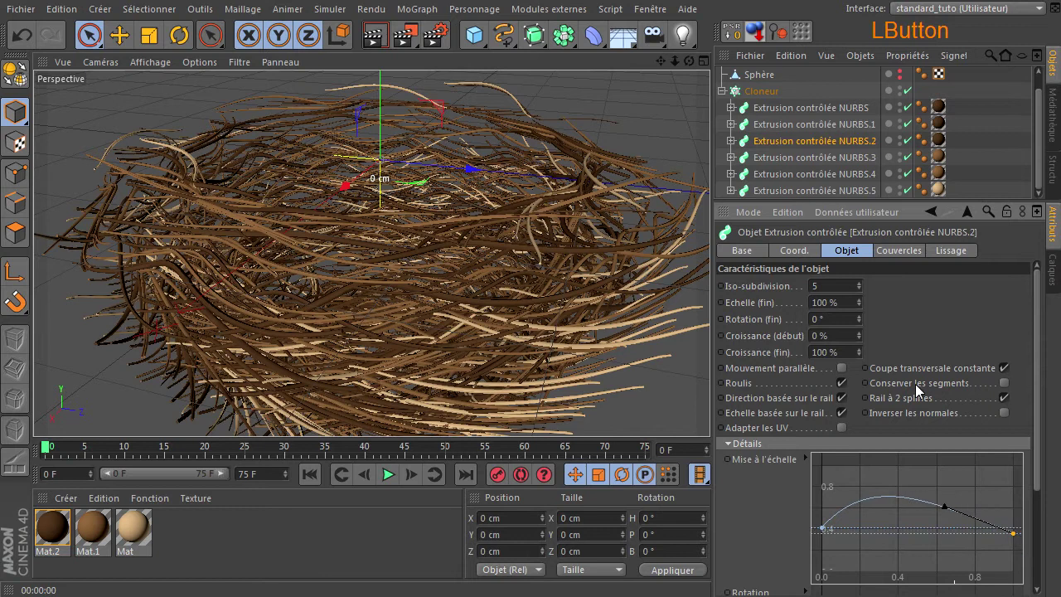
Flatten the Mise à l'échelle curve of Extrusion contrôlée NURBS.3 to a peak of about 0.6, starting slightly below 0.4.
left_click(796, 158)
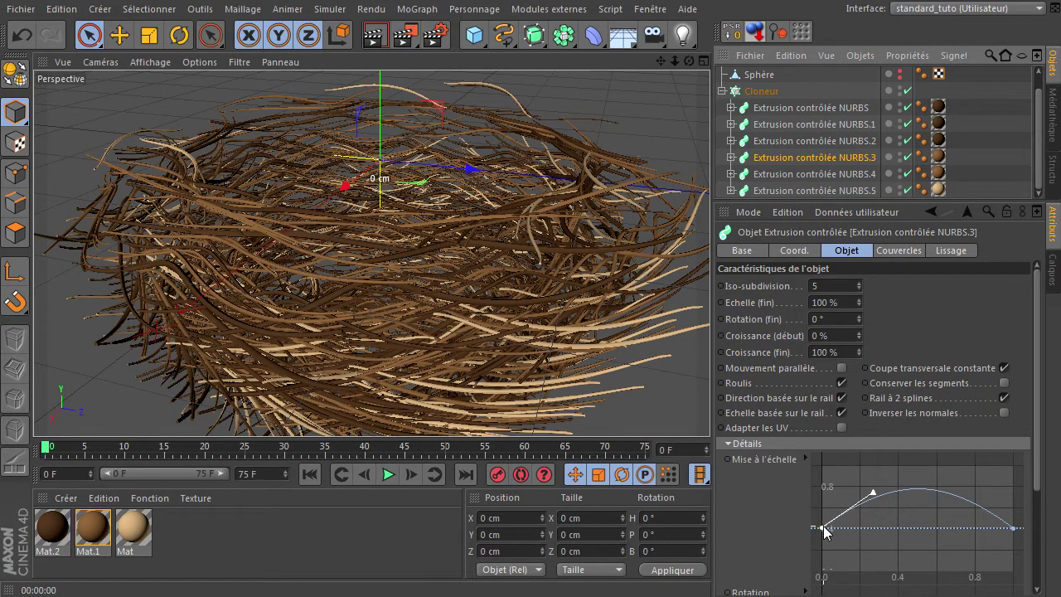
left_click_drag(823, 528, 821, 535)
left_click_drag(877, 503, 844, 521)
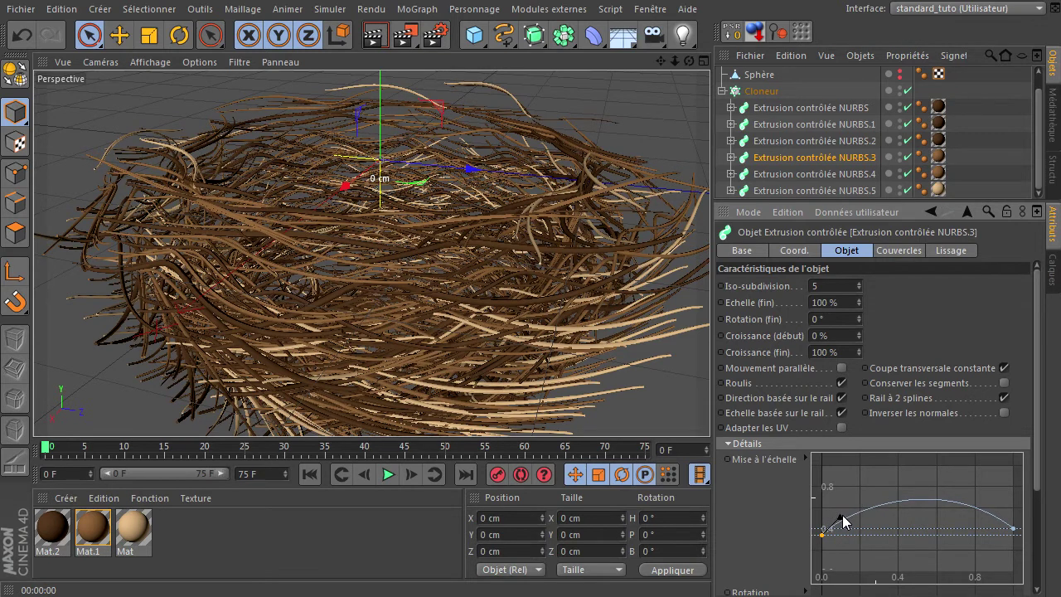
left_click(1013, 529)
left_click_drag(952, 481, 953, 501)
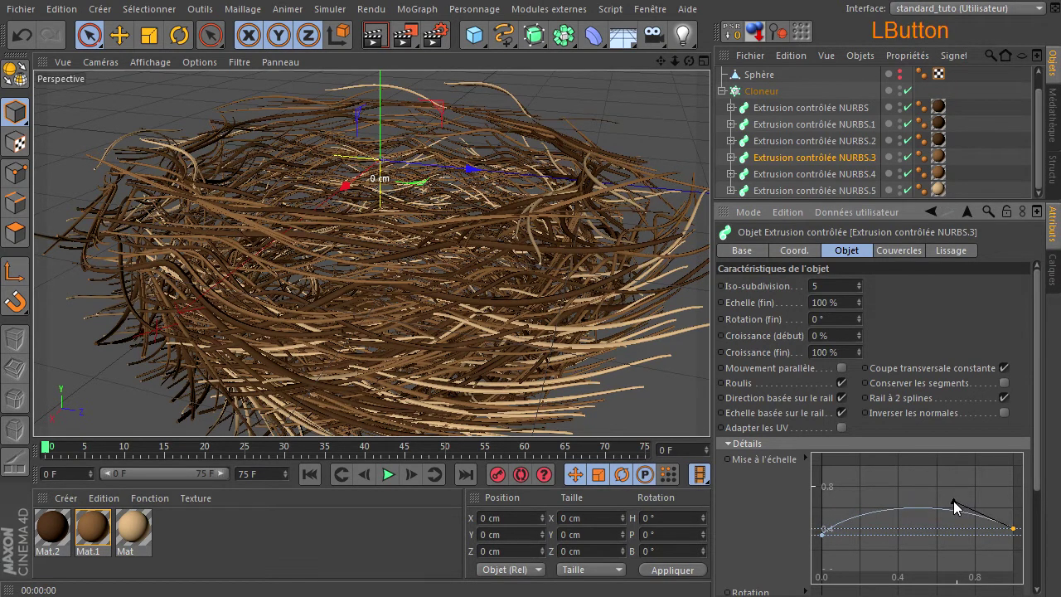
Slightly lower the start tangent of the Mise à l'échelle curve on Extrusion contrôlée NURBS.4.
left_click(824, 179)
left_click(876, 493)
mouse_move(877, 493)
left_mouse_down()
mouse_move(884, 501)
mouse_move(869, 503)
left_mouse_up()
Thin the Extrusion contrôlée NURBS.5 strand with a Mise à l'échelle curve about 0.3 at both ends and 0.5 at its peak.
left_click(834, 190)
left_click_drag(822, 527, 820, 540)
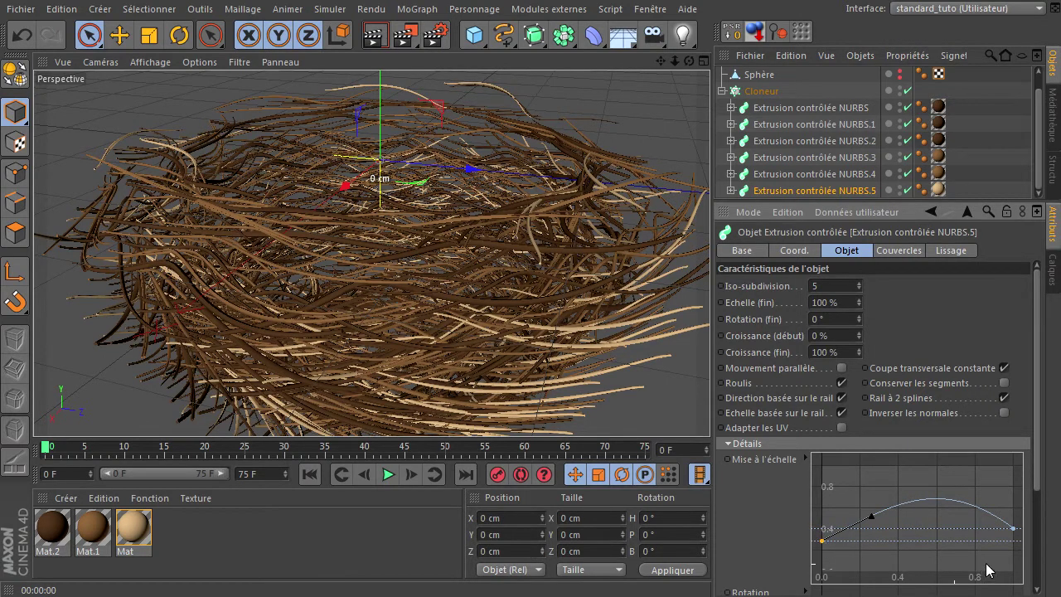
left_click_drag(1014, 529, 1015, 544)
left_click_drag(957, 502, 939, 525)
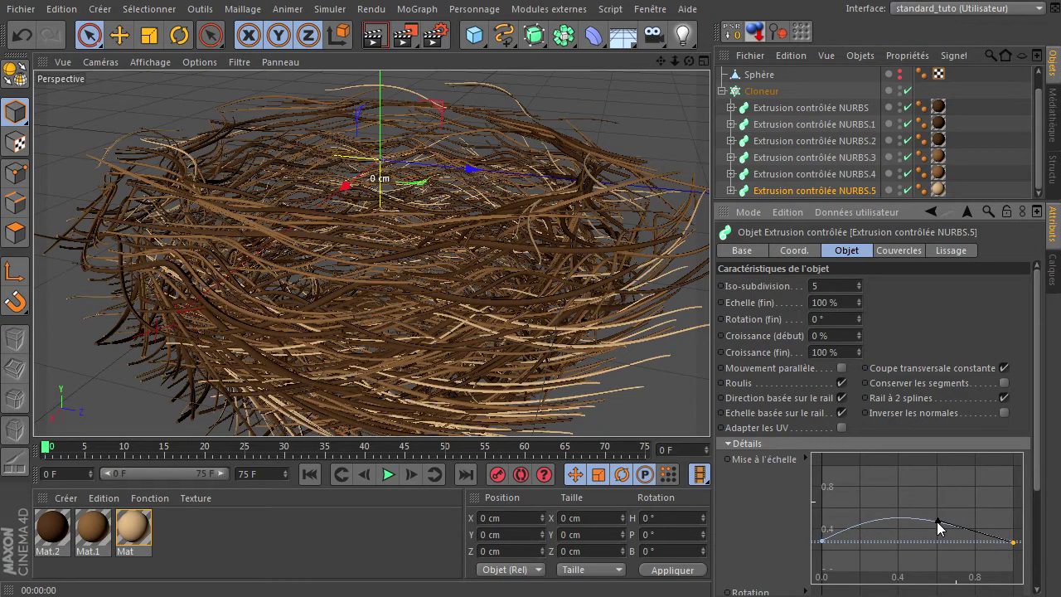
left_click(674, 411)
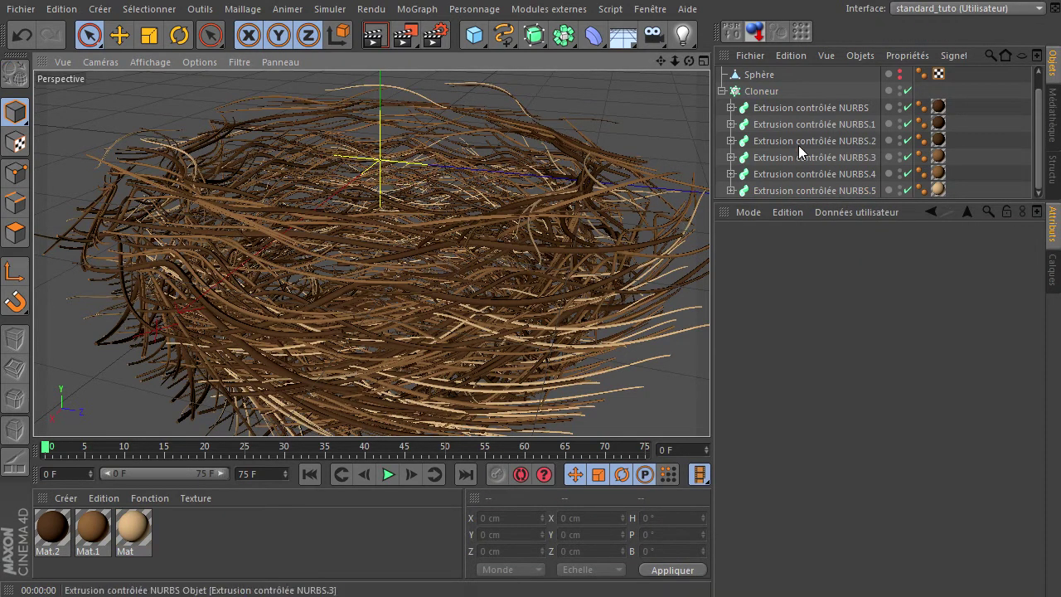
Set the Cloneur's Quantité to 2000.
left_click(763, 91)
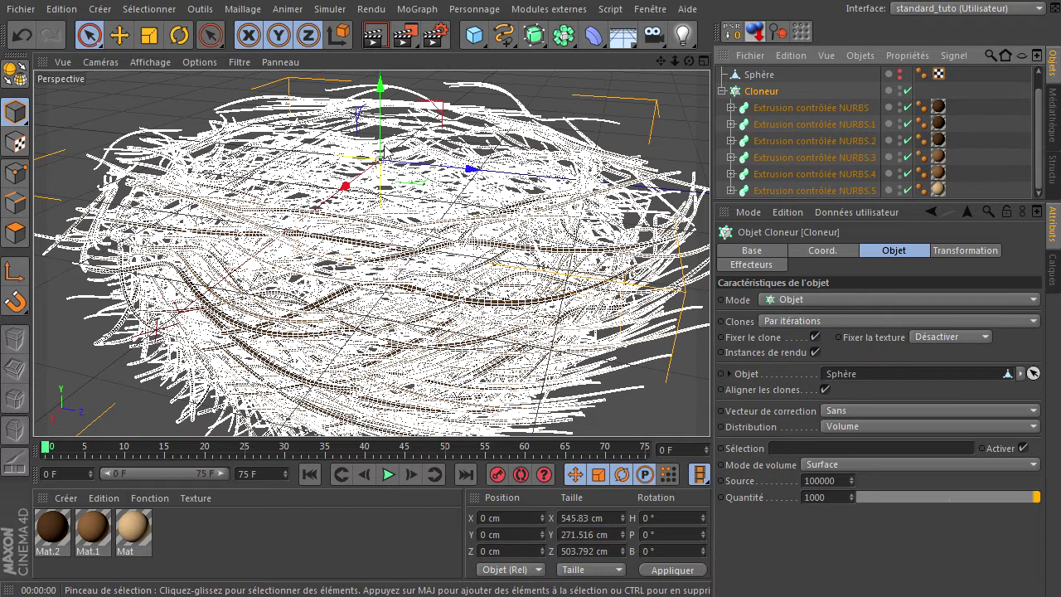
left_click(842, 498)
type("2000")
left_click(835, 523)
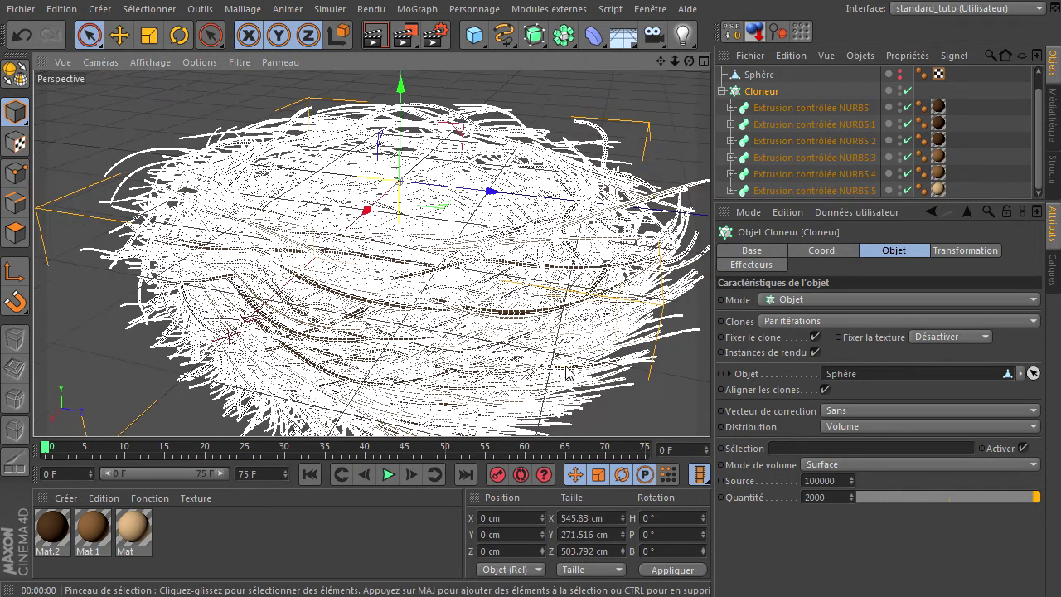
Deselect the Cloneur and render the active view of the whole nest.
scroll(569, 373, "down", 1)
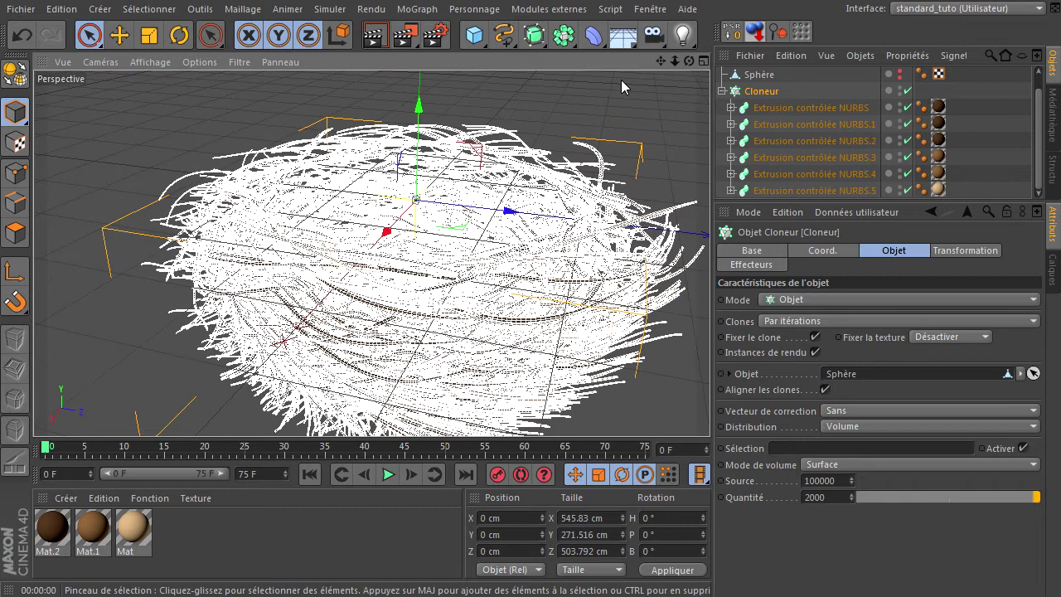
left_click(621, 80)
left_click_drag(689, 60, 710, 406)
left_click(398, 33)
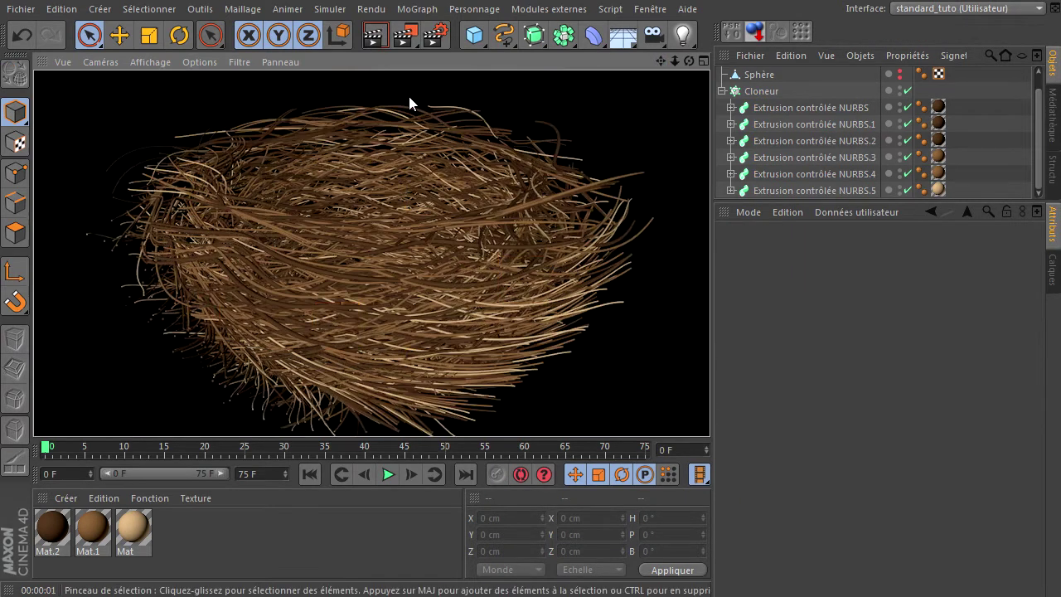
Add an Arrière plan object to the scene and open the Médiathèque.
left_click(622, 35)
left_click_drag(734, 106, 701, 172)
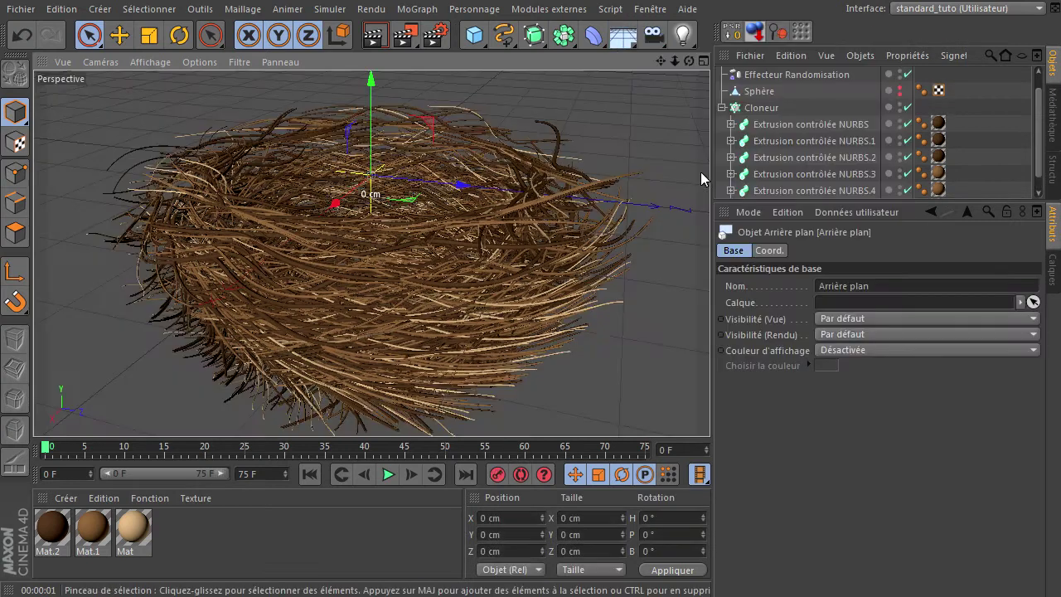
left_click(647, 9)
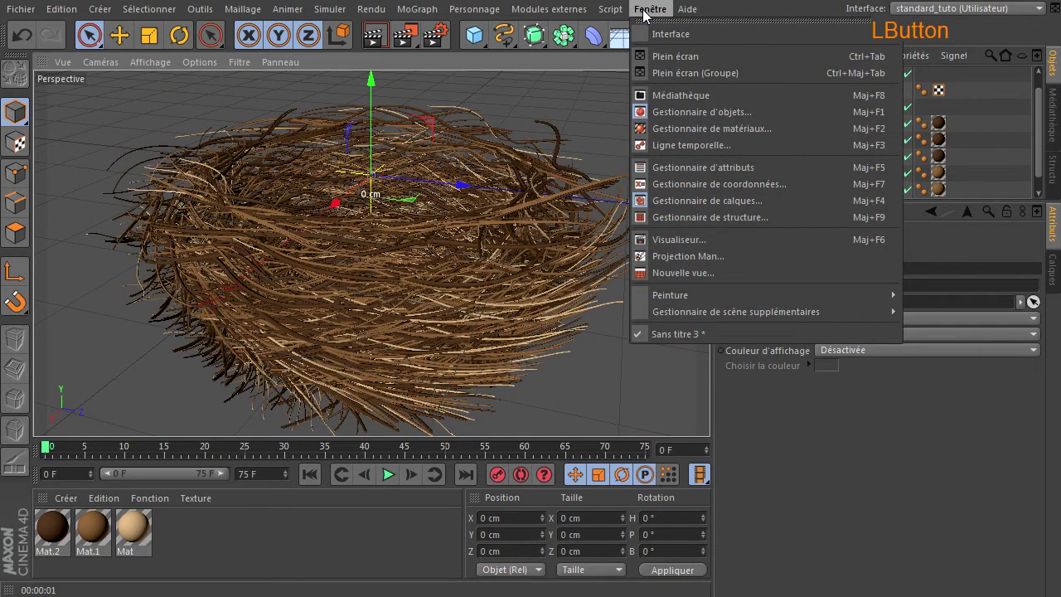
left_click(656, 95)
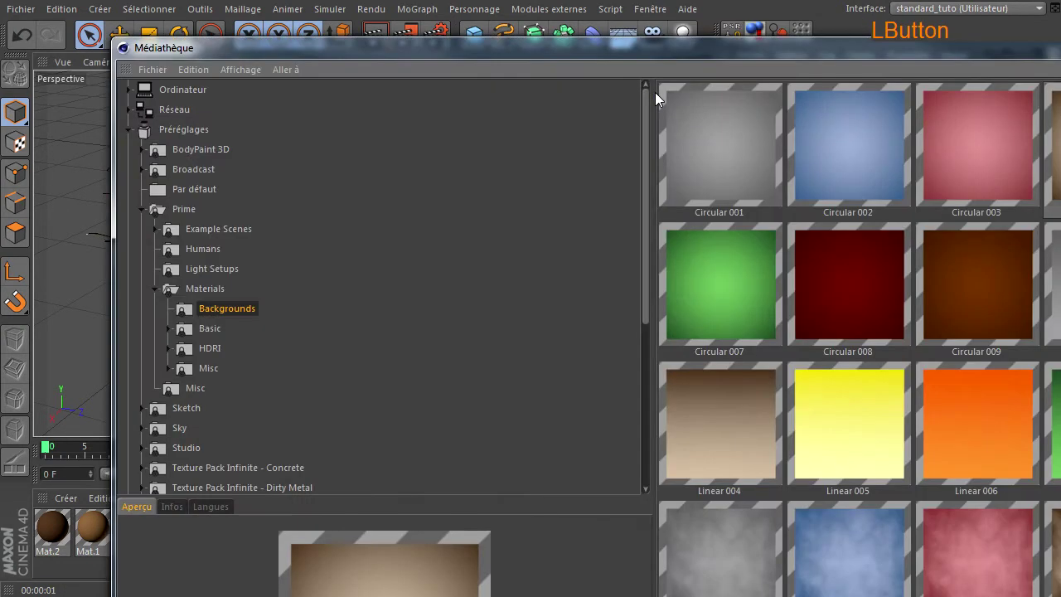
Display the Backgrounds materials from the Prime presets, with more room for their thumbnails.
left_click(179, 208)
left_click(140, 209)
left_click(175, 133)
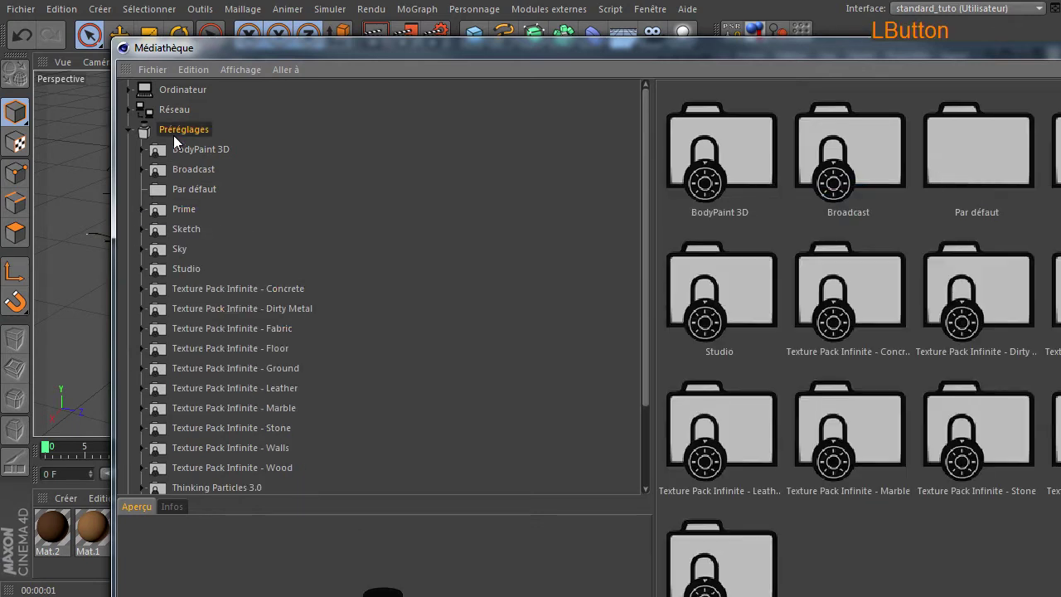
left_click(159, 210)
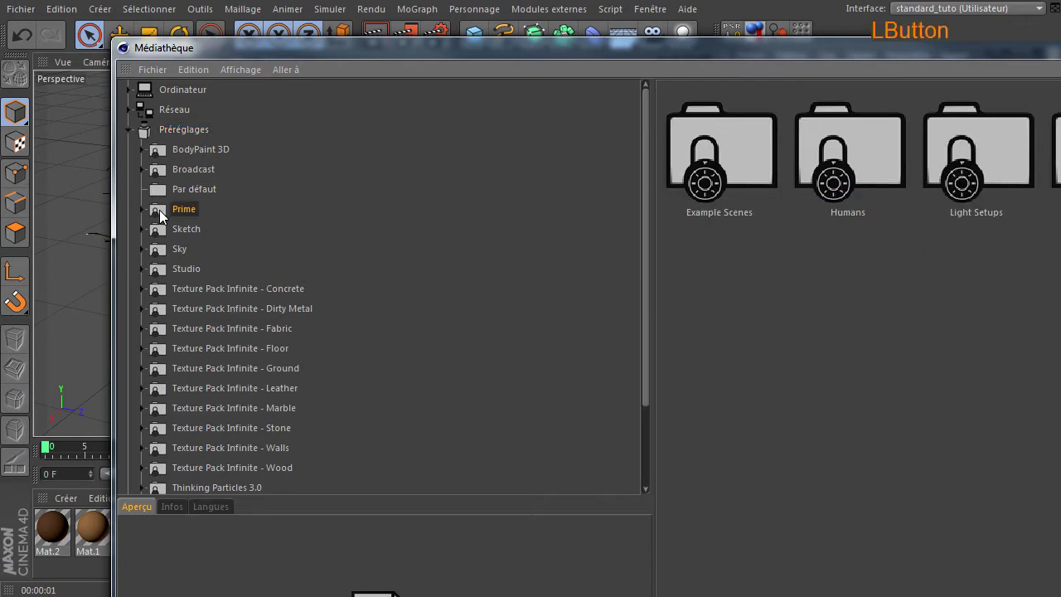
left_click(142, 211)
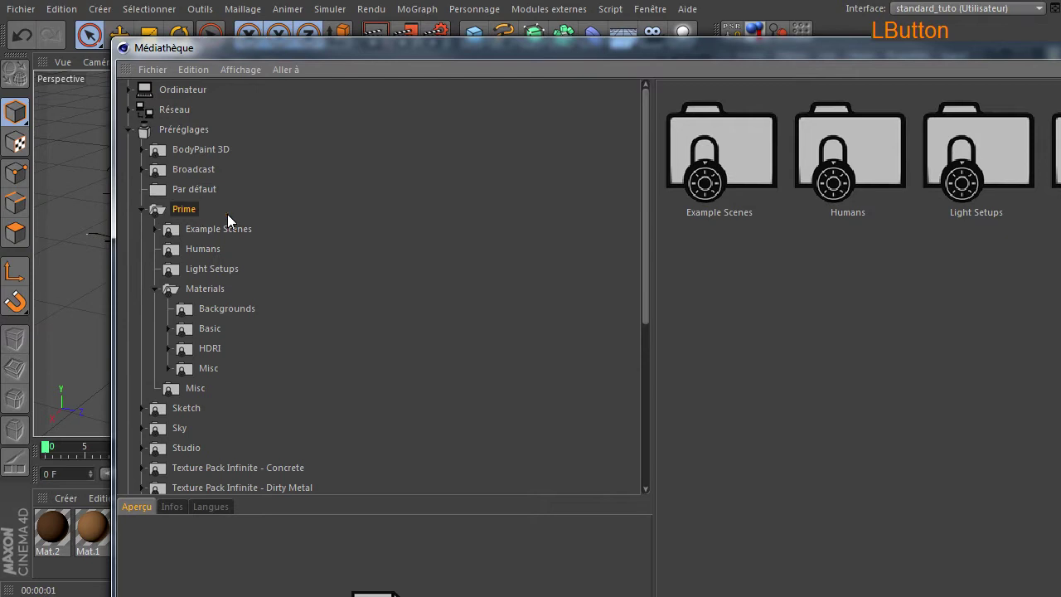
left_click(191, 288)
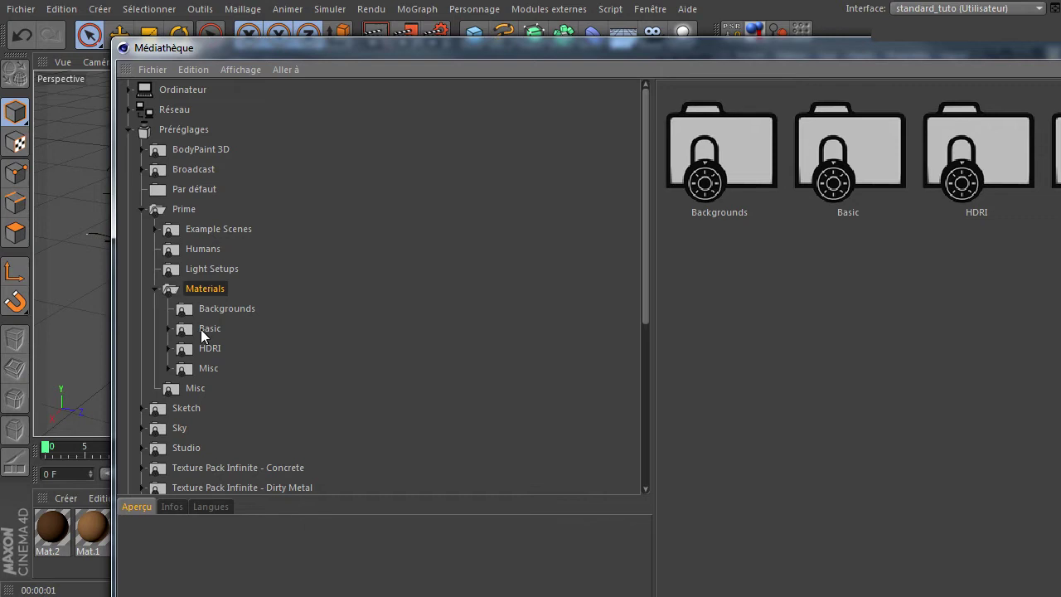
left_click(210, 313)
left_click_drag(841, 50, 732, 75)
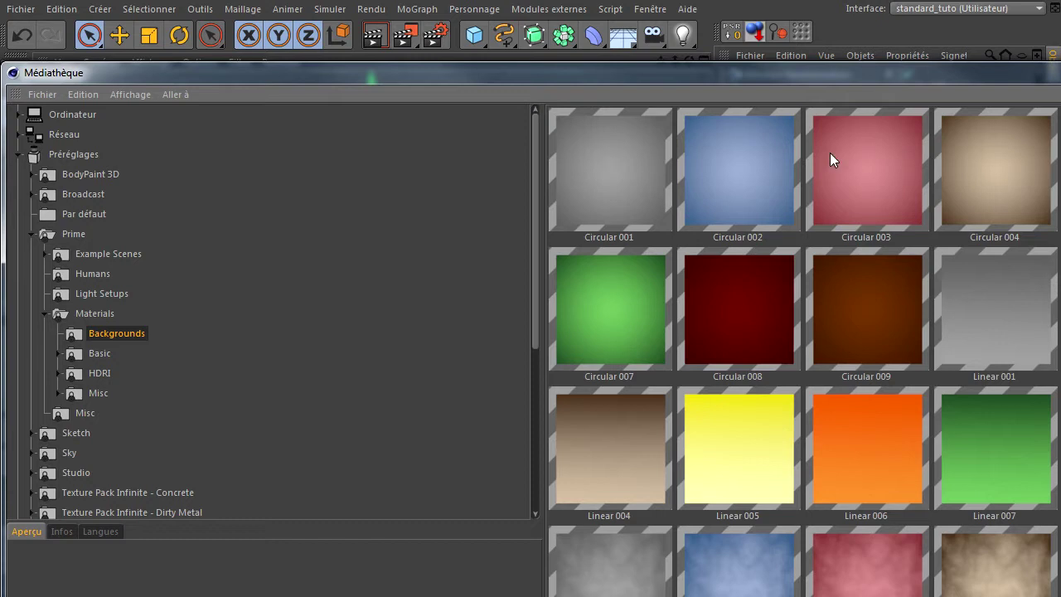
left_click_drag(541, 304, 447, 305)
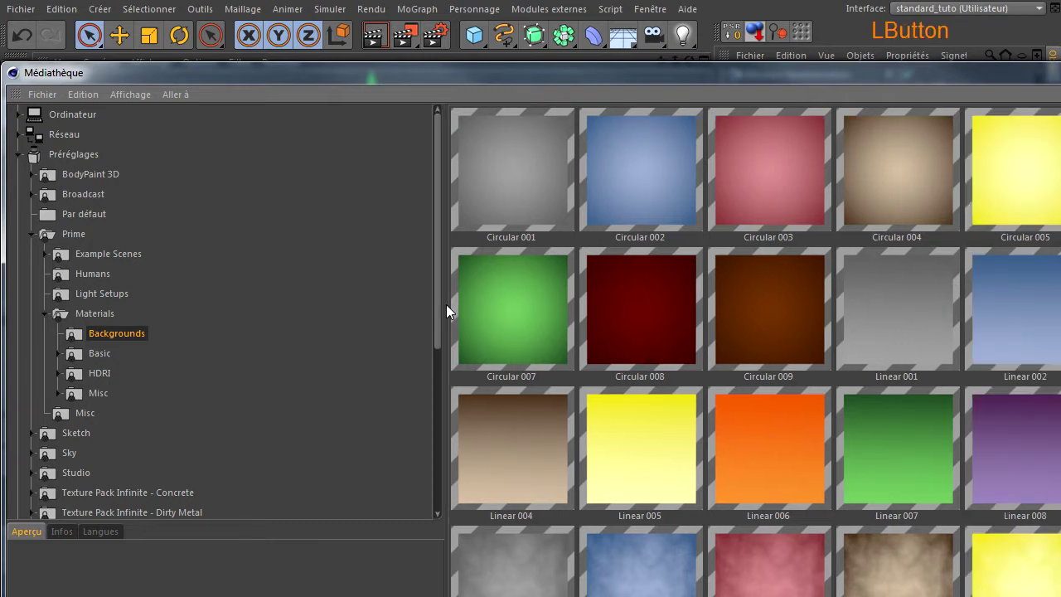
Load the Circular 001 background material into the scene, close the Médiathèque and check the material's colour settings.
left_click(531, 175)
left_click_drag(914, 79, 1060, 98)
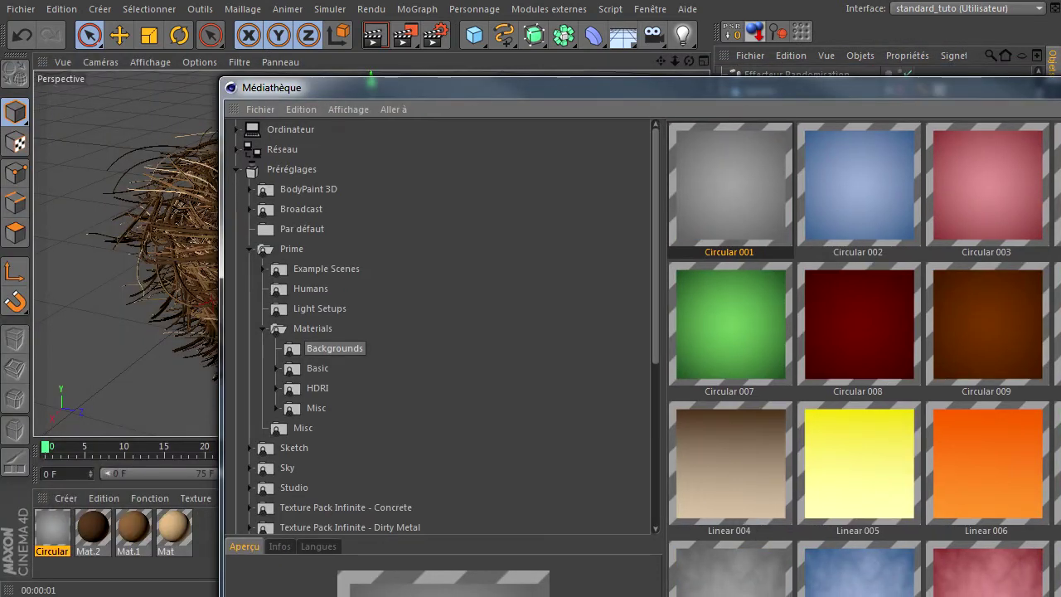
left_click(1060, 87)
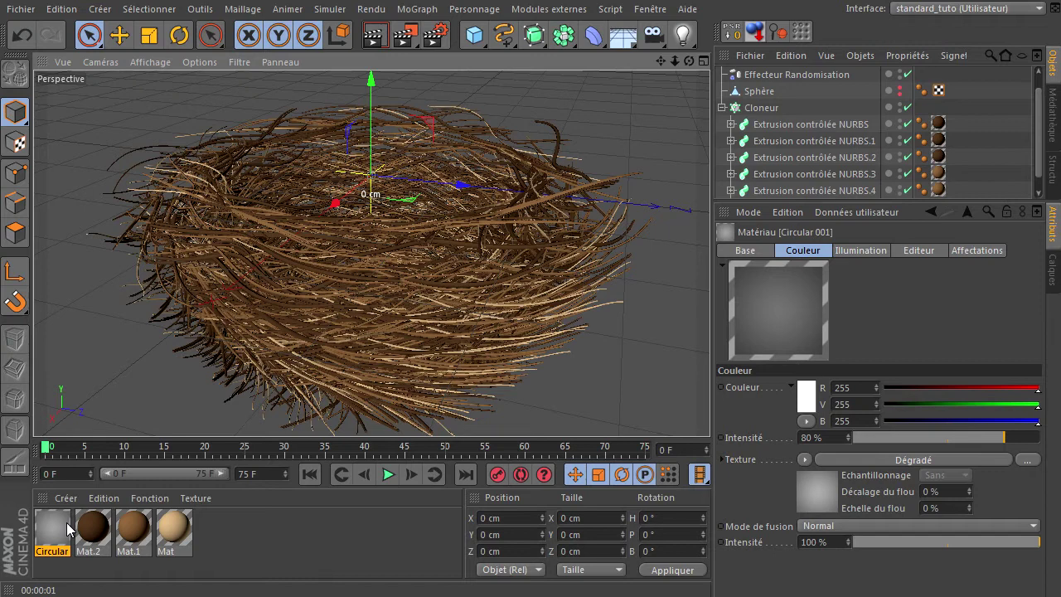
double_click(68, 528)
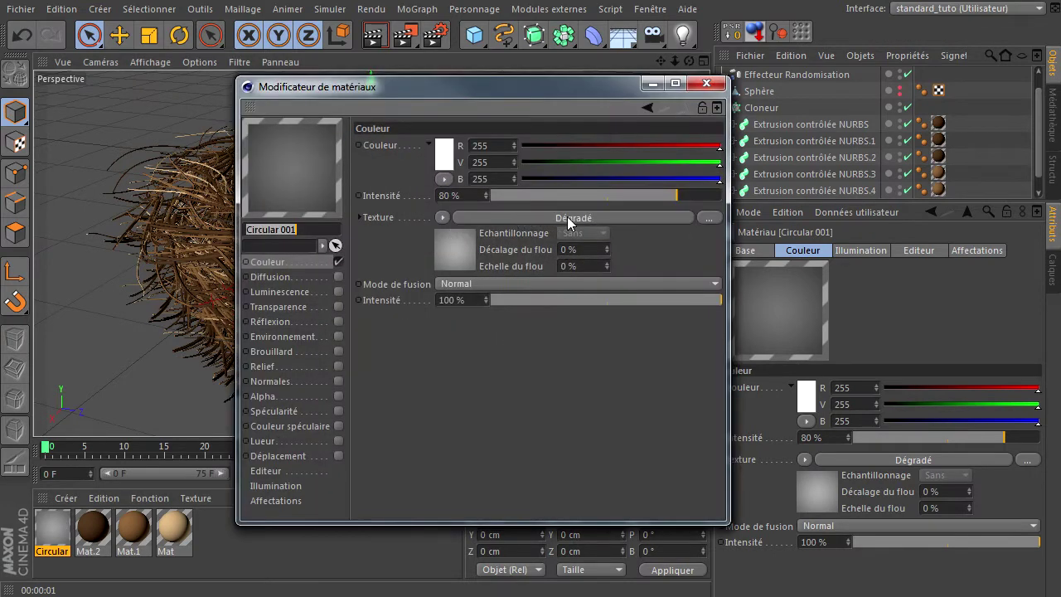
left_click(705, 84)
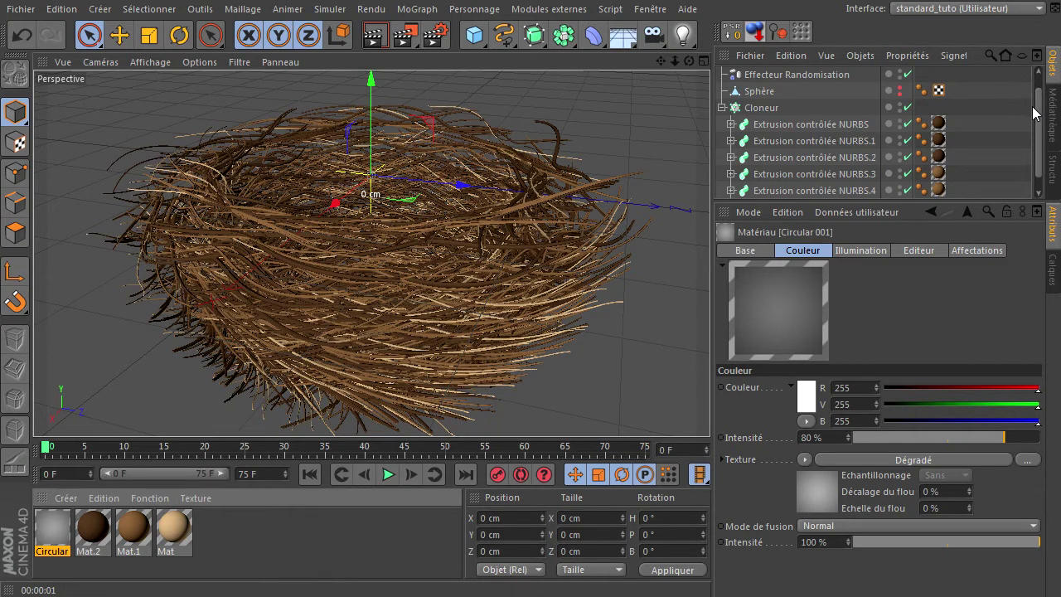
Enlarge the object list and apply the Circular 001 material to the Arrière plan object.
scroll(1035, 114, "up", 1)
left_click_drag(883, 205, 886, 259)
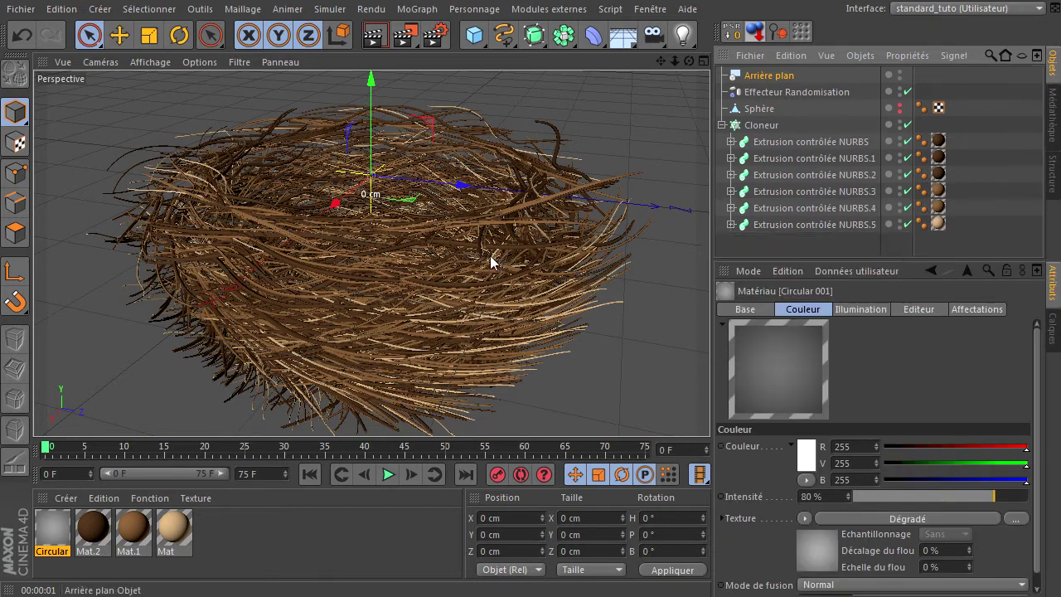
left_click(55, 533)
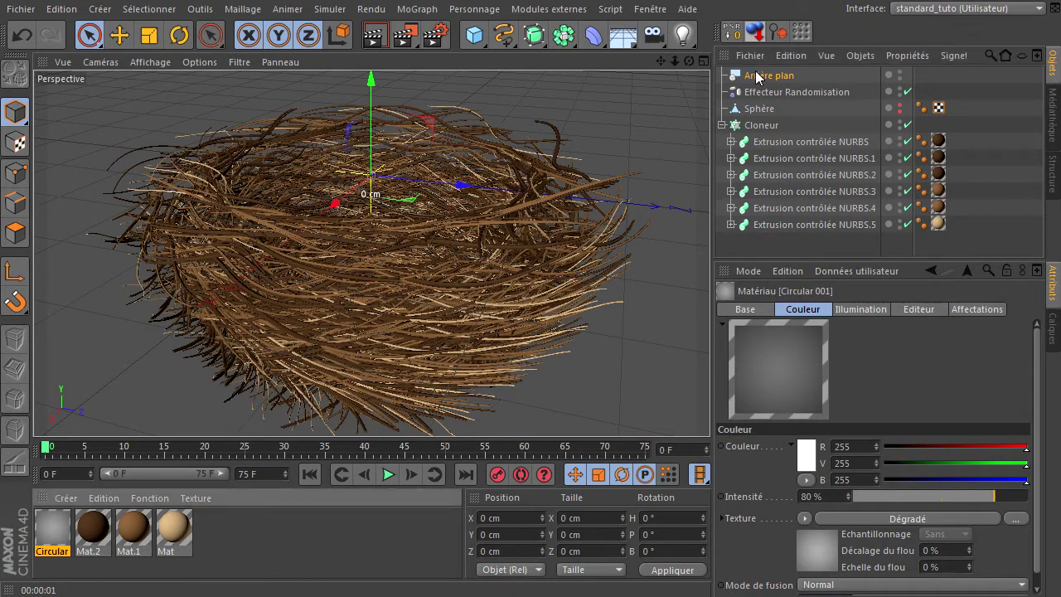
left_click_drag(756, 77, 757, 78)
left_click(277, 535)
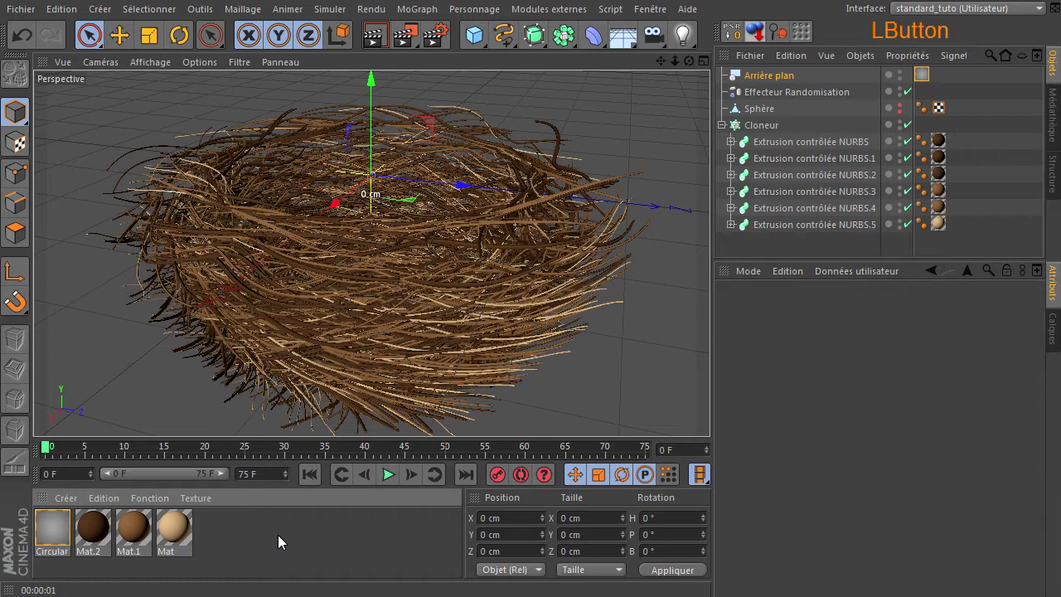
Open the Mat.2 material in the material editor with its Couleur channel displayed.
left_click(148, 536)
left_click(171, 534)
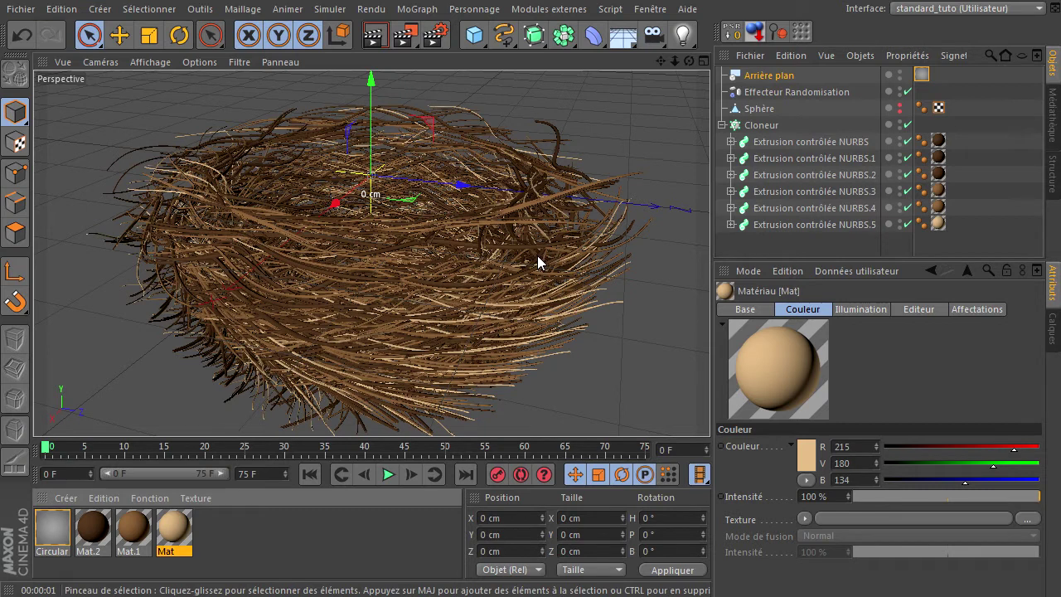
left_click(100, 530)
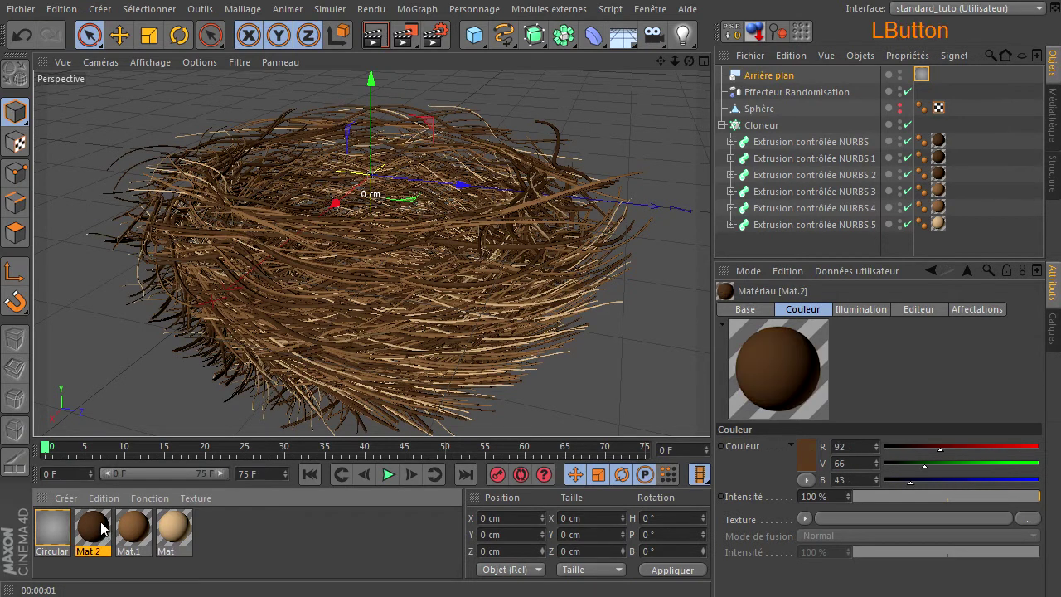
double_click(101, 530)
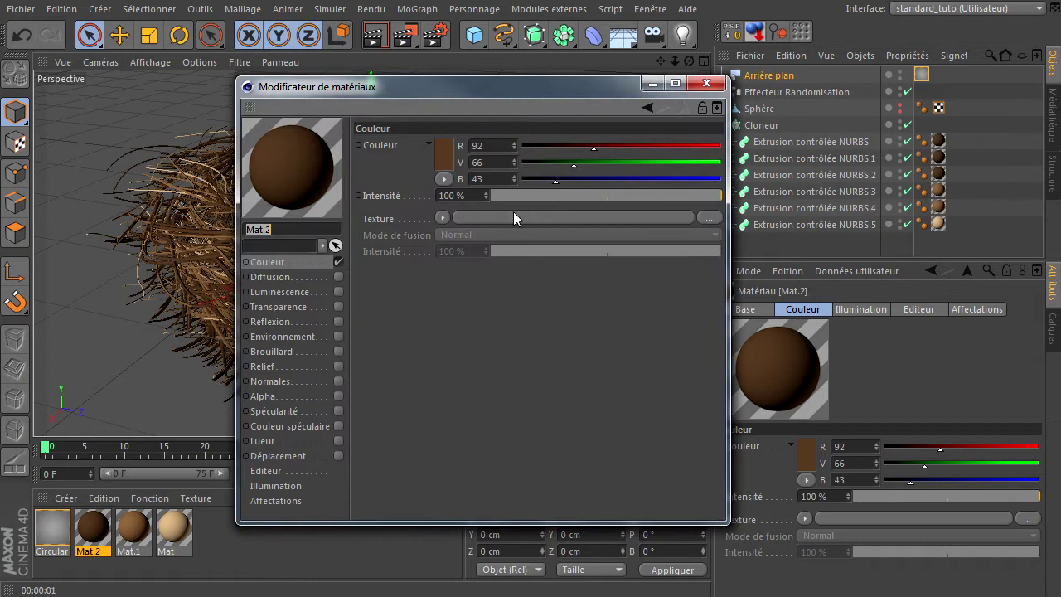
left_click_drag(565, 87, 472, 124)
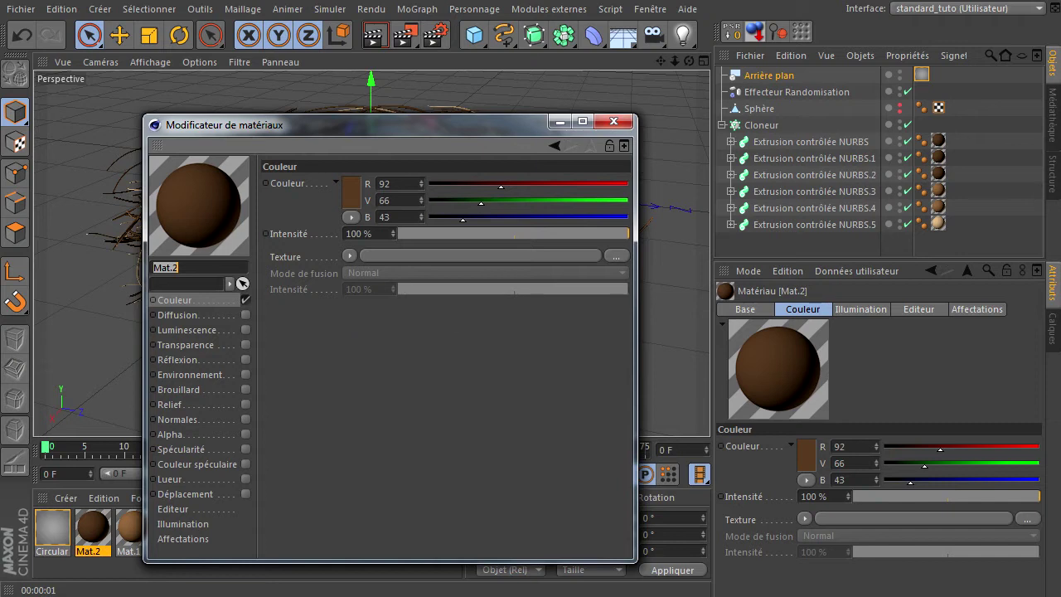
left_click(93, 528)
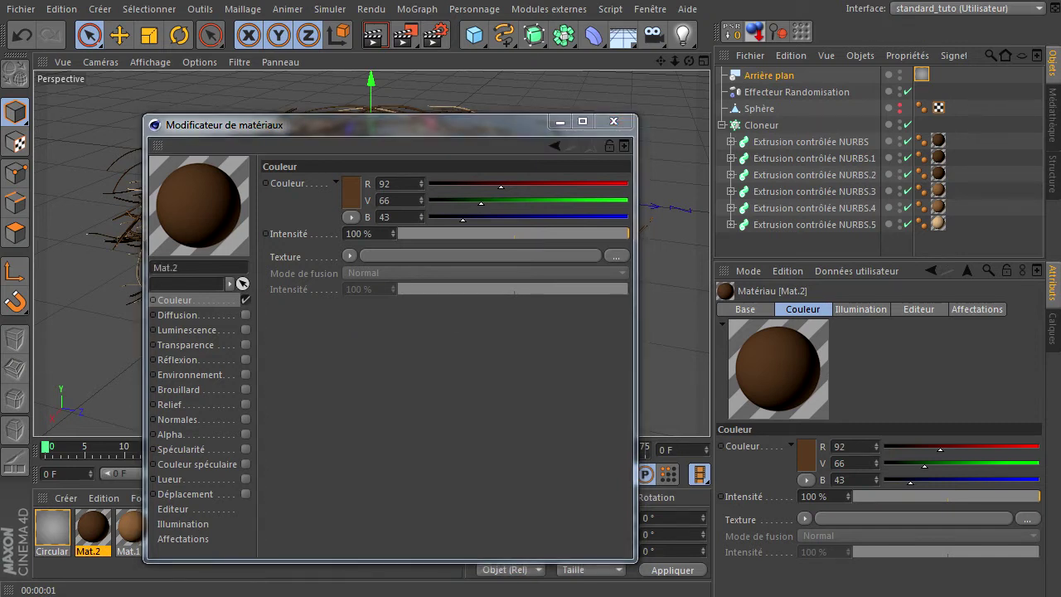
left_click(92, 528)
left_click(176, 300)
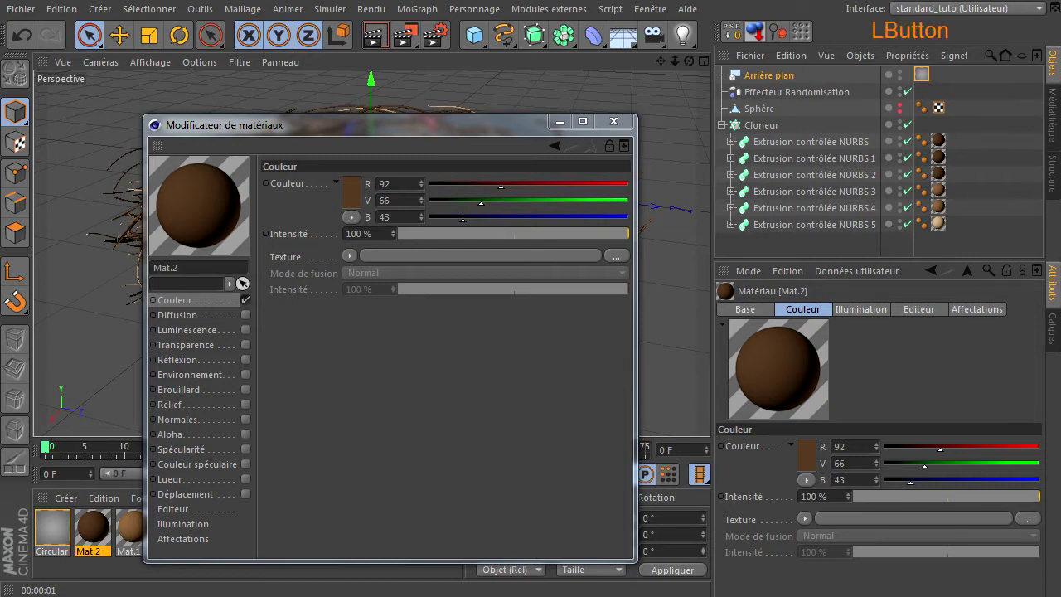
left_click(175, 300)
Examine the images BarkDecidious0164_5_S.jpg, BarkPine0016_1_S.jpg and WoodRough0106_2_S.jpg in XnView, closing each one after viewing.
left_click_drag(1060, 170, 509, 56)
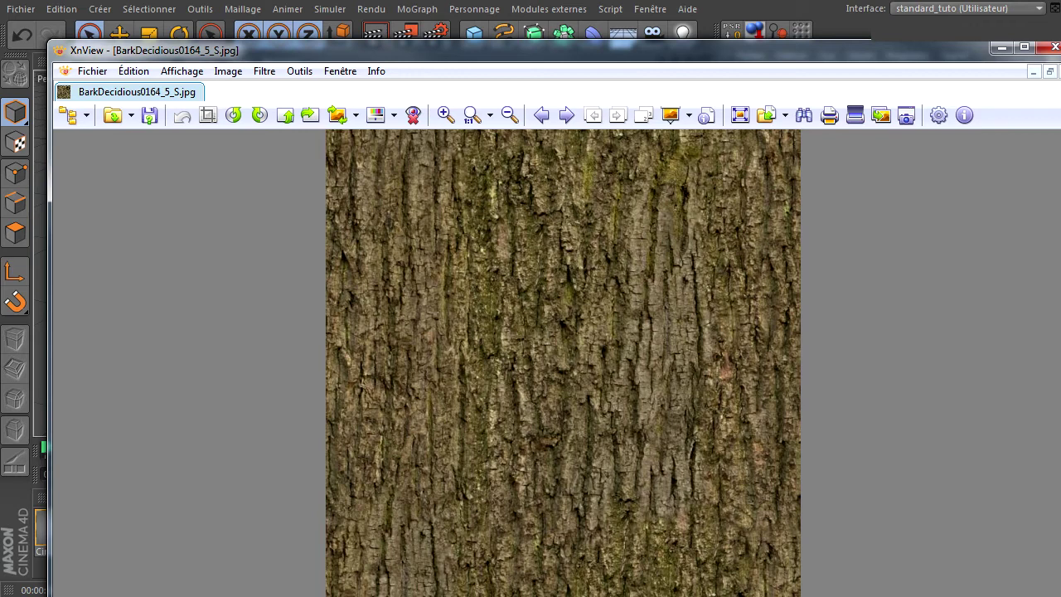
left_click(1052, 47)
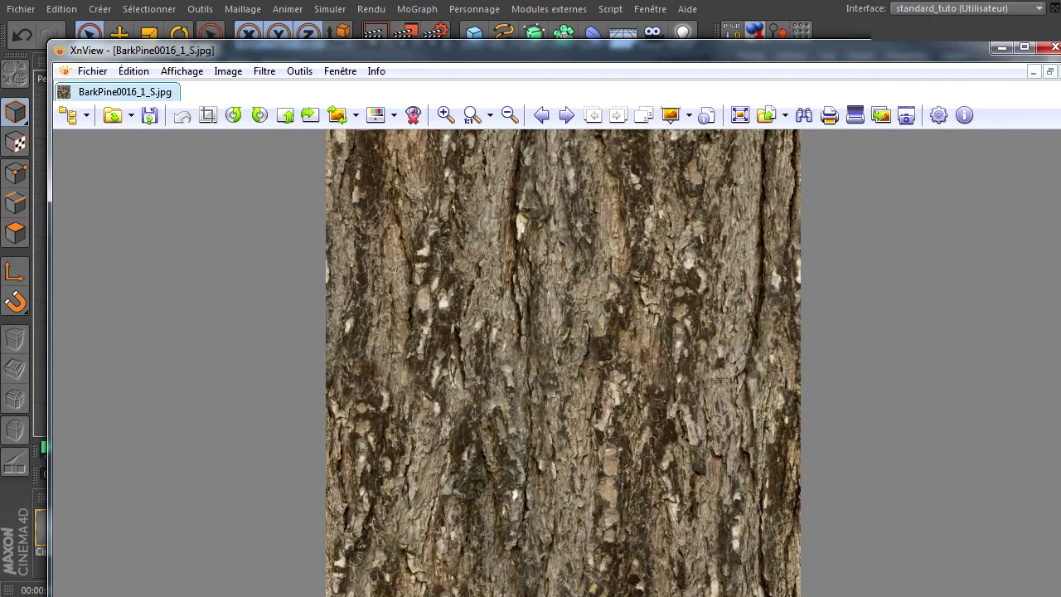
left_click(1054, 48)
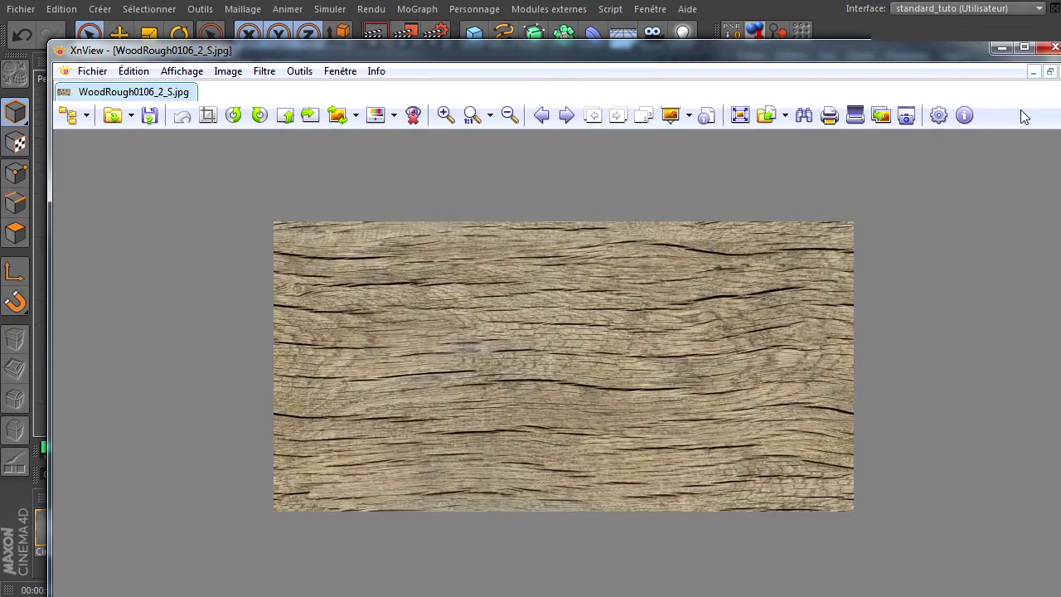
left_click(1054, 47)
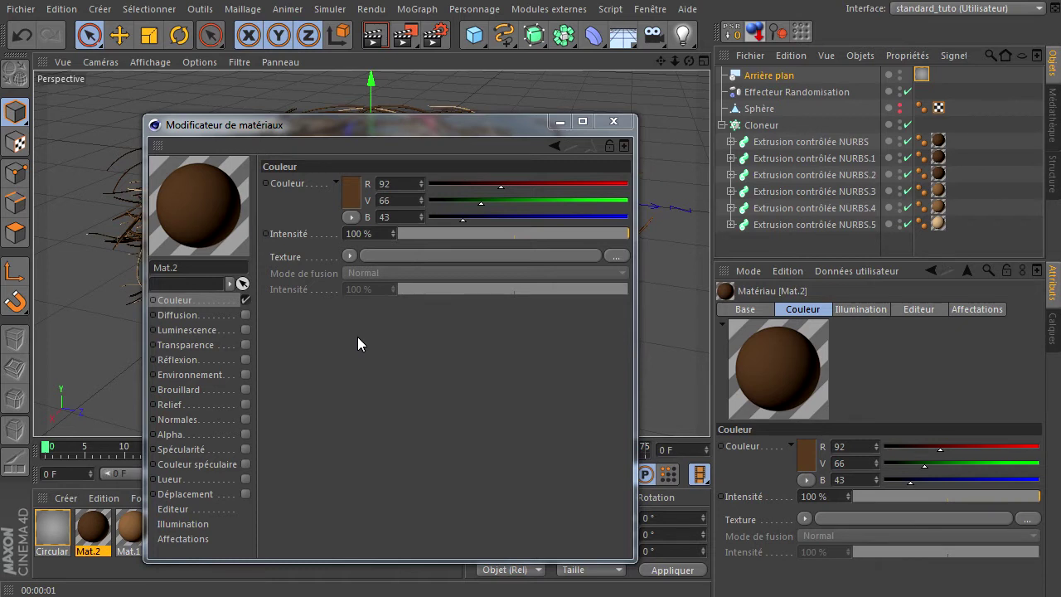
Load the BarkDecidious0164_5_S.jpg texture into Mat.2's colour and BarkPine0016_1_S.jpg into Mat.1's colour, declining the copies to the project location.
left_click_drag(1060, 340, 490, 255)
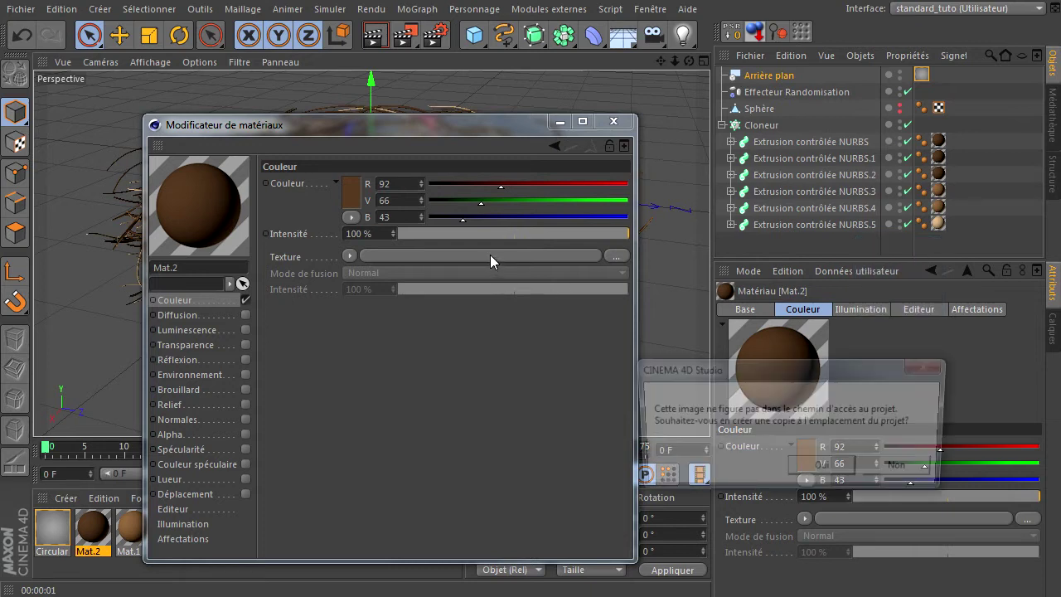
left_click(905, 466)
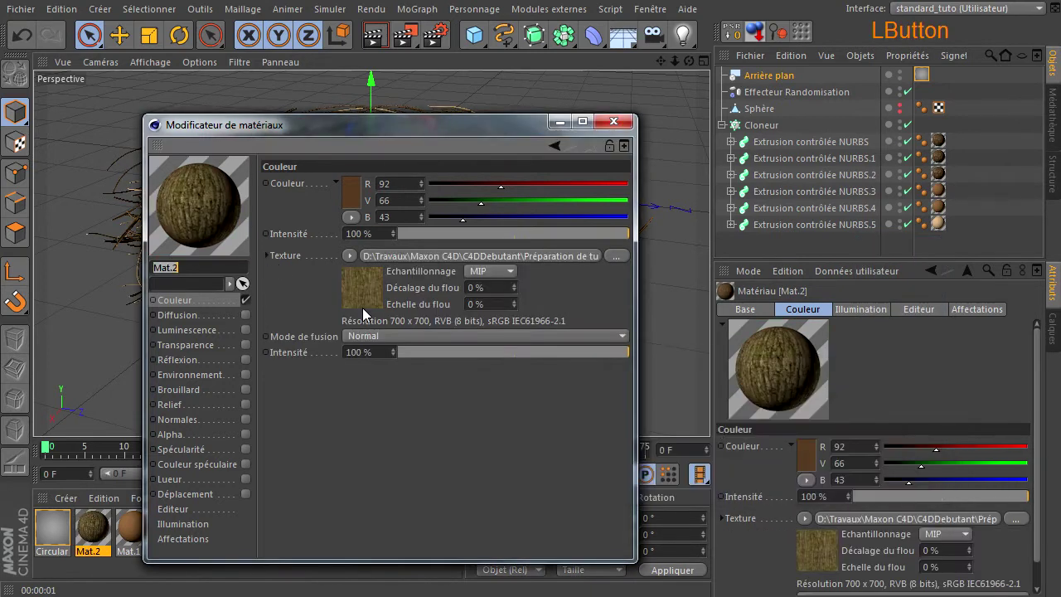
left_click(131, 535)
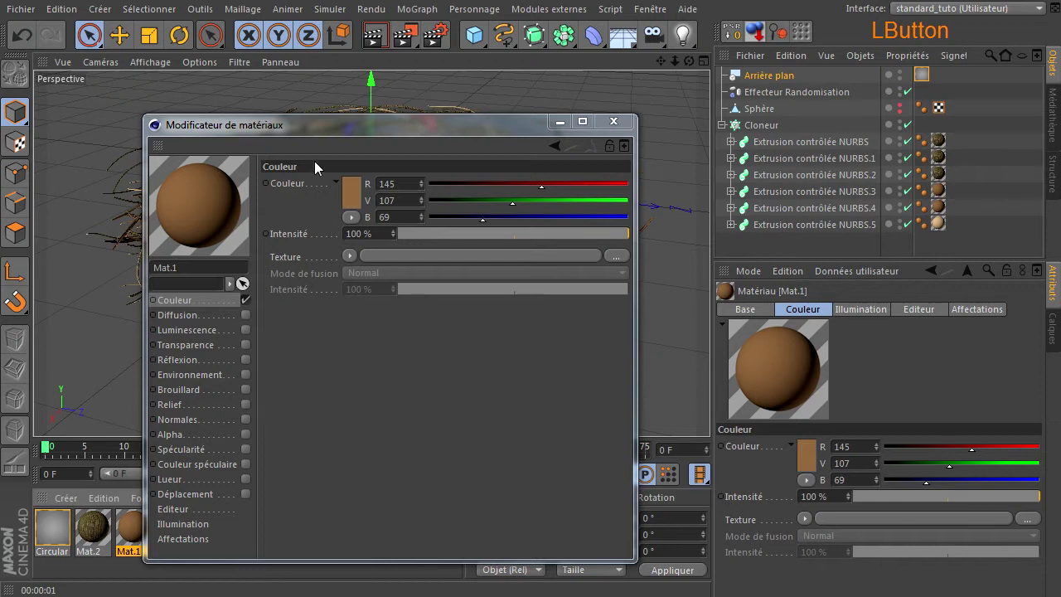
left_click_drag(336, 128, 434, 125)
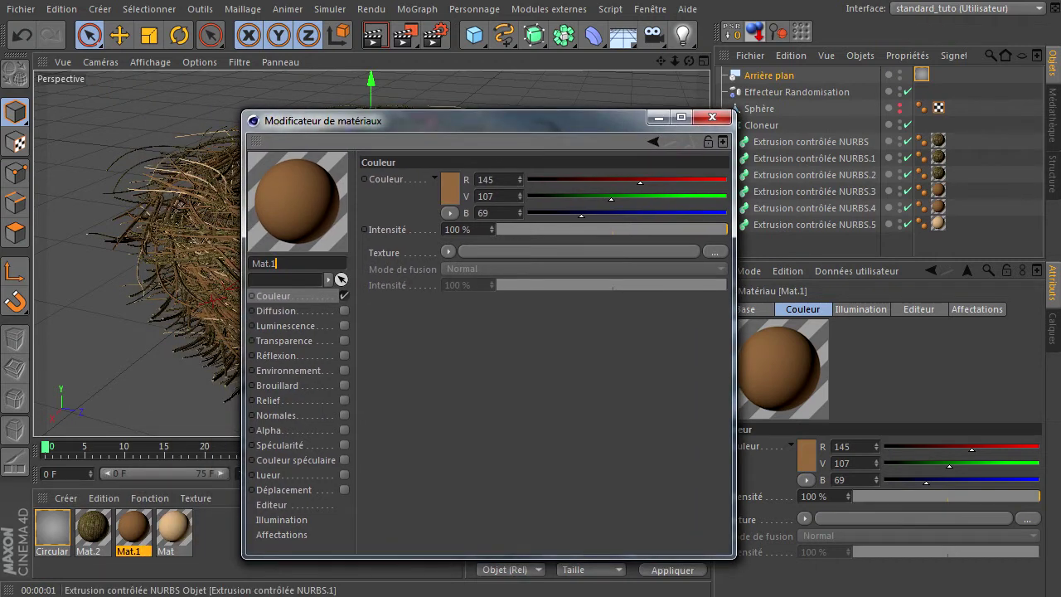
left_click(704, 286)
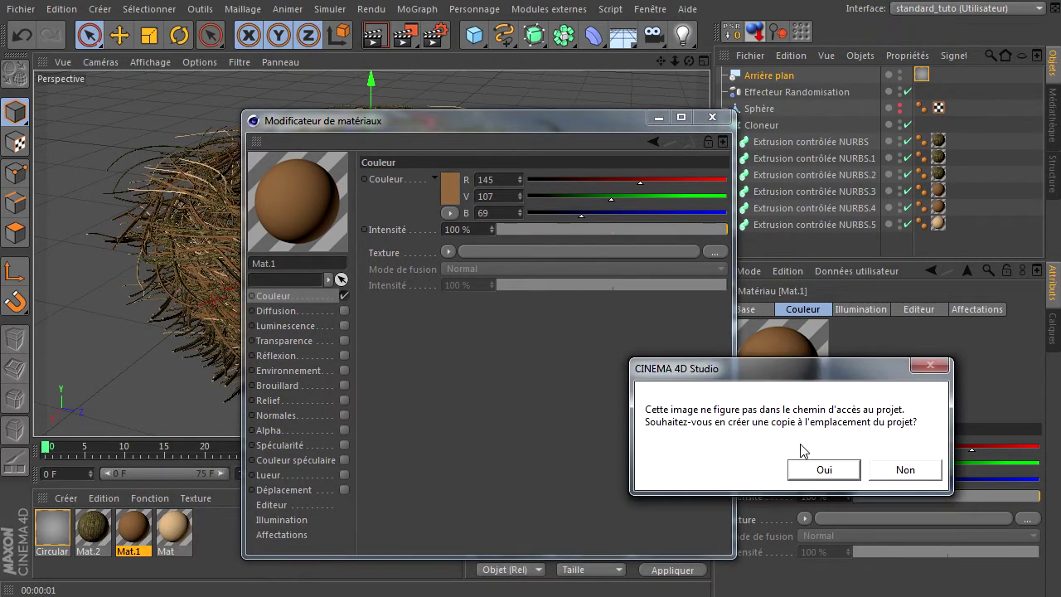
left_click(904, 470)
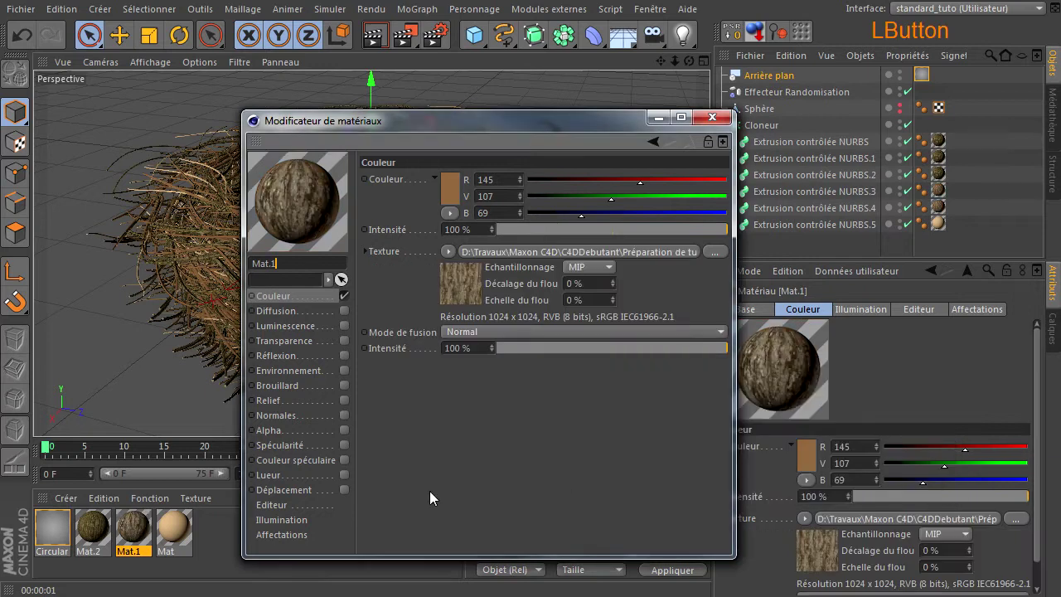
Load the WoodRough0106_2_S.jpg texture into Mat's colour without copying it to the project, and close the material editor.
left_click(174, 531)
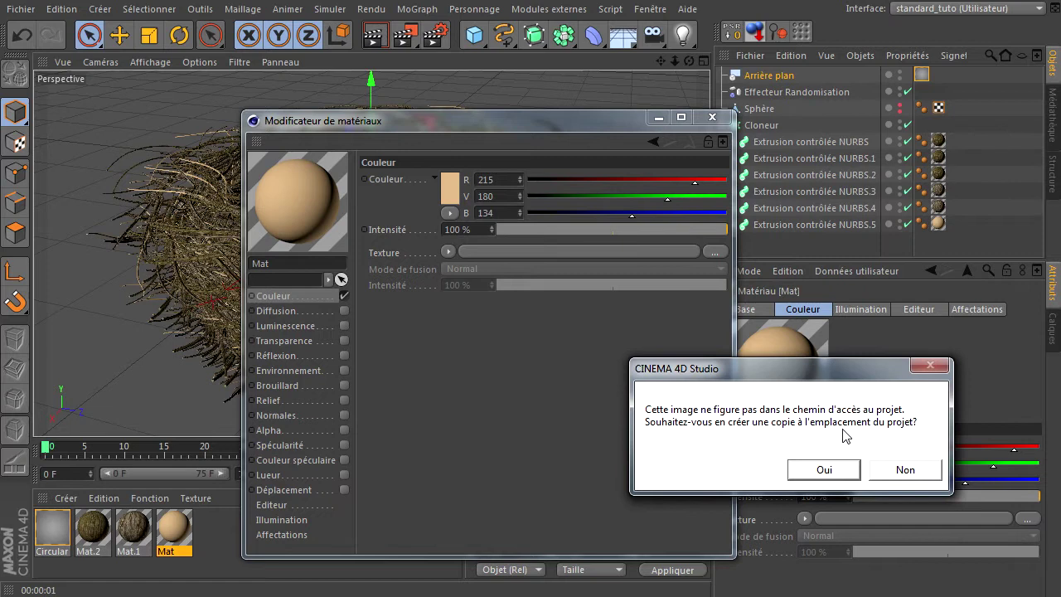
left_click(904, 470)
left_click(711, 117)
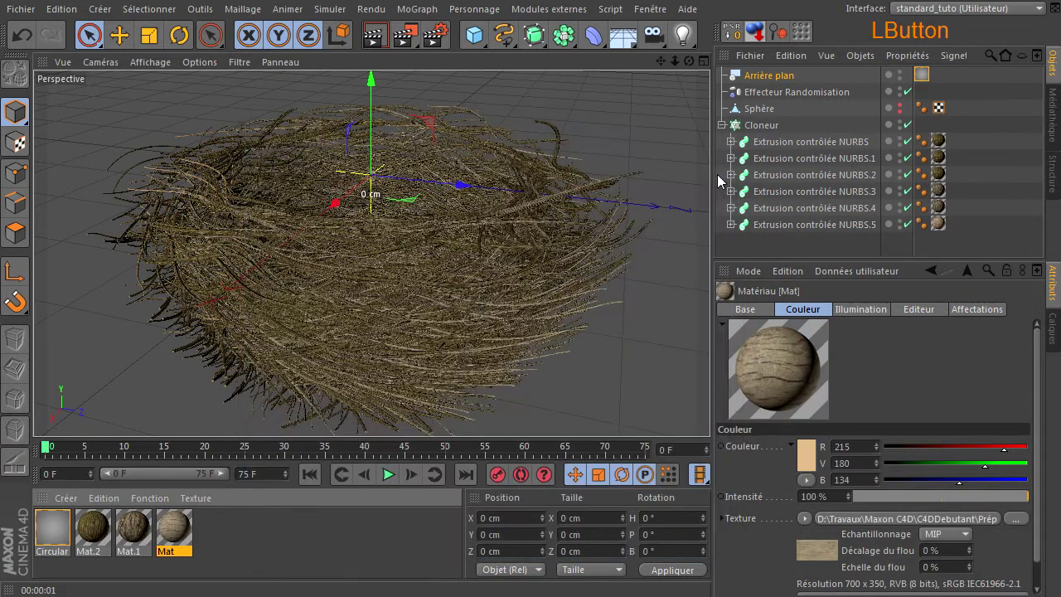
Render the textured nest in the viewport, first as a whole and again as a close-up of the strands.
left_click(374, 35)
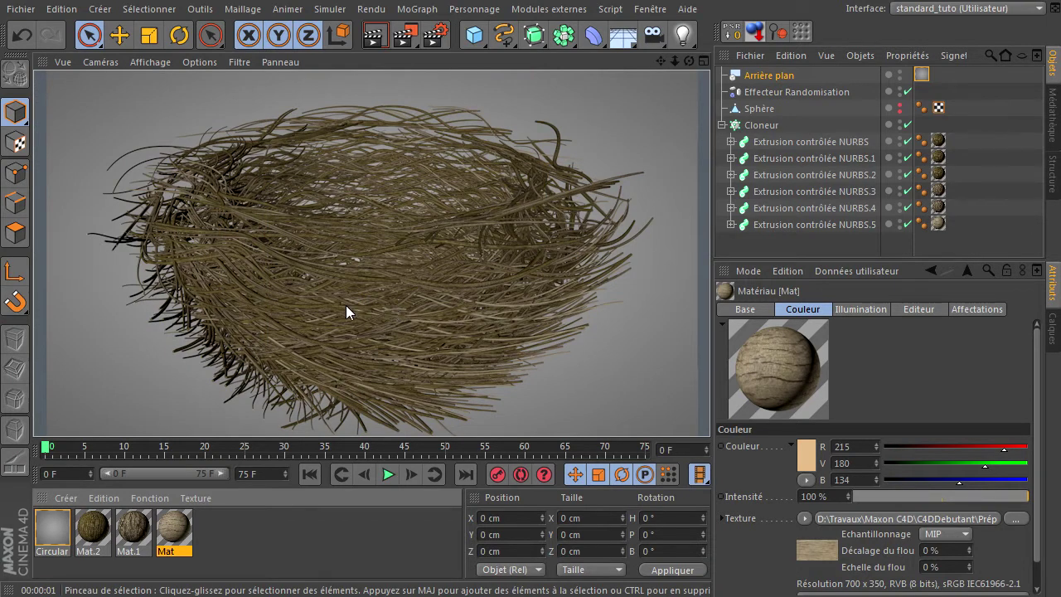
scroll(336, 308, "up", 6)
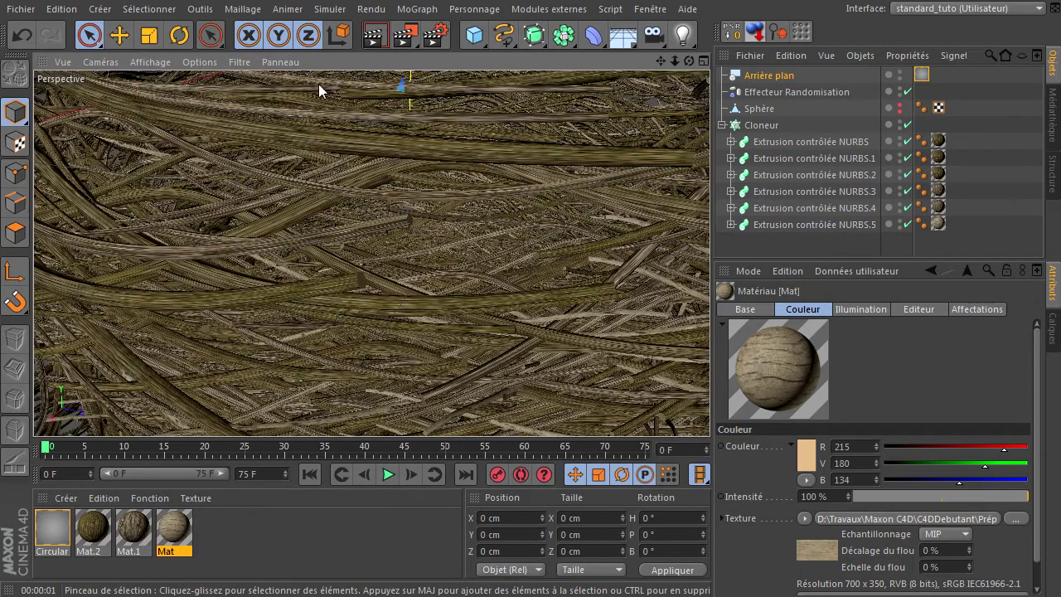
left_click(374, 35)
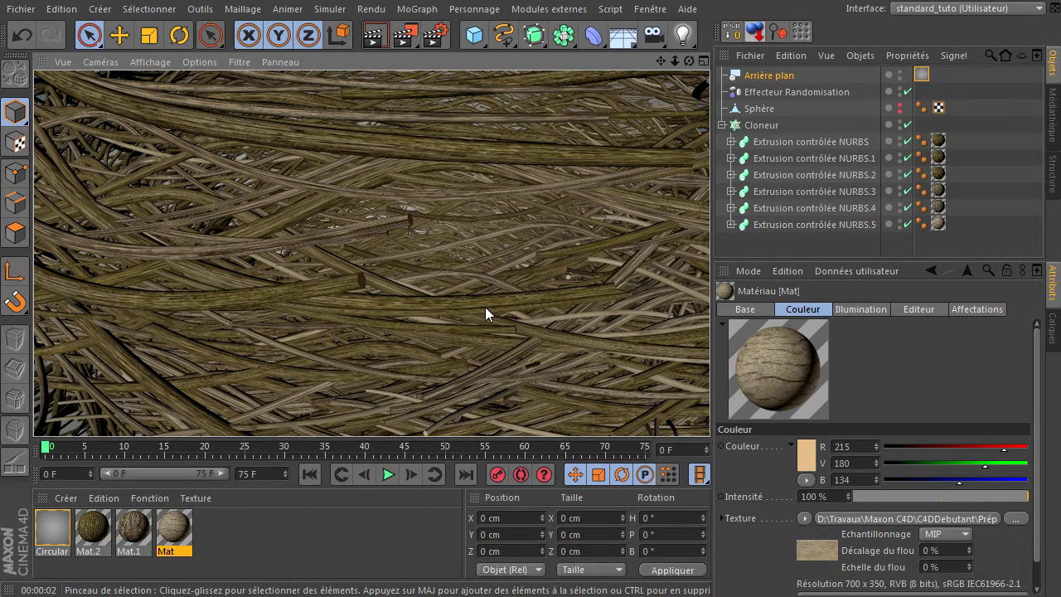
Set the projection type of all six strand texture tags to Cubique and render the close-up view.
left_click(938, 141)
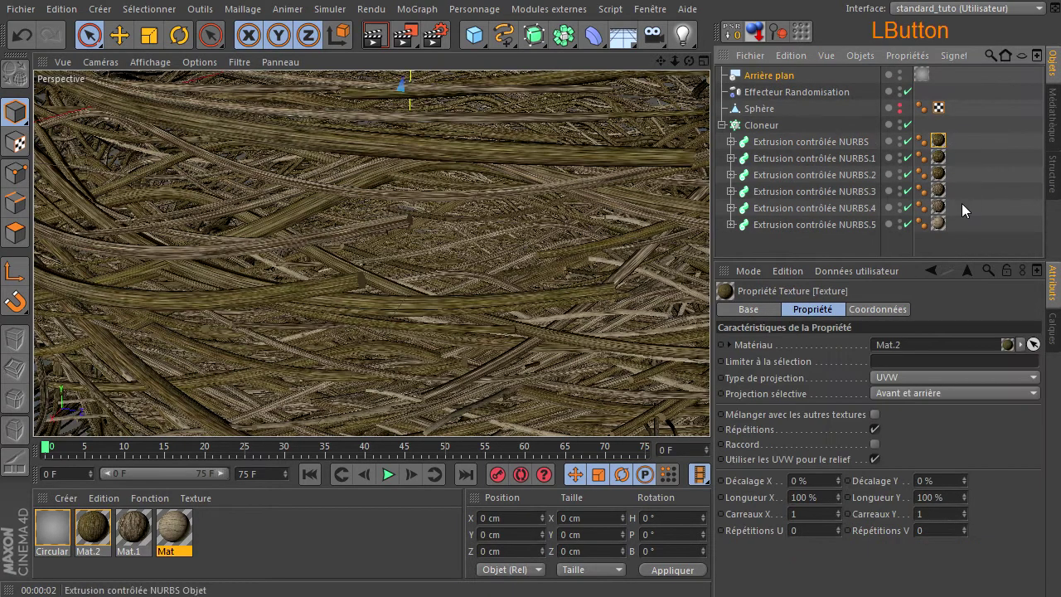
left_click(937, 224, "shift")
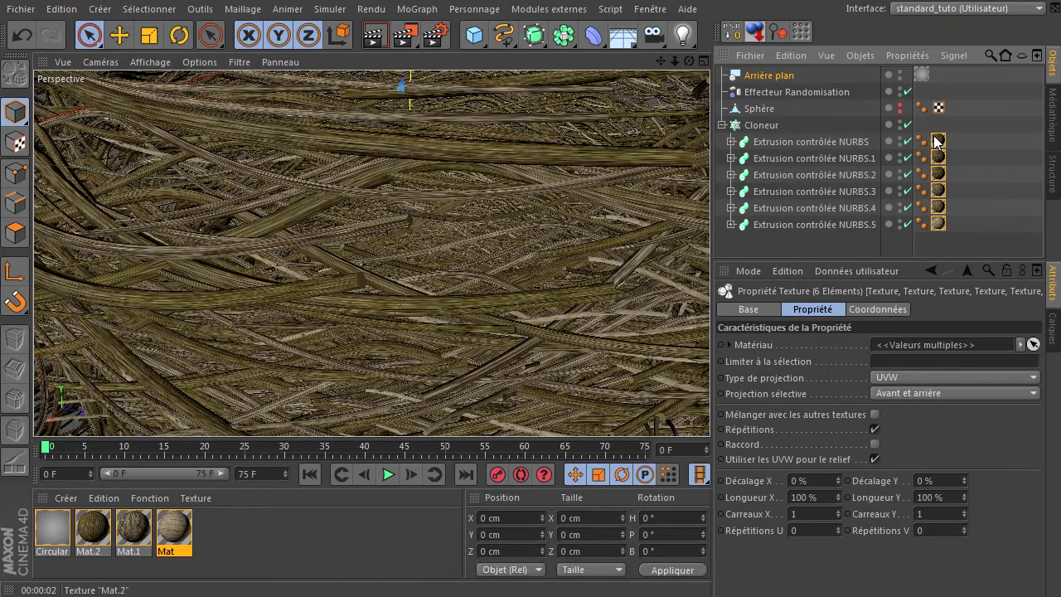
left_click(939, 141)
left_click(938, 224, "shift")
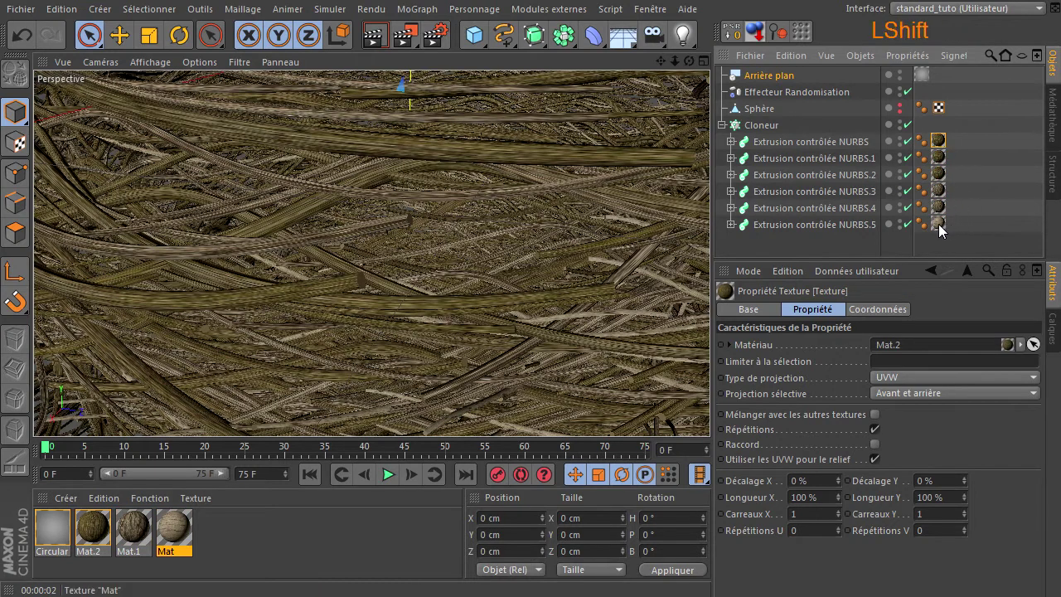
left_click(939, 223, "shift")
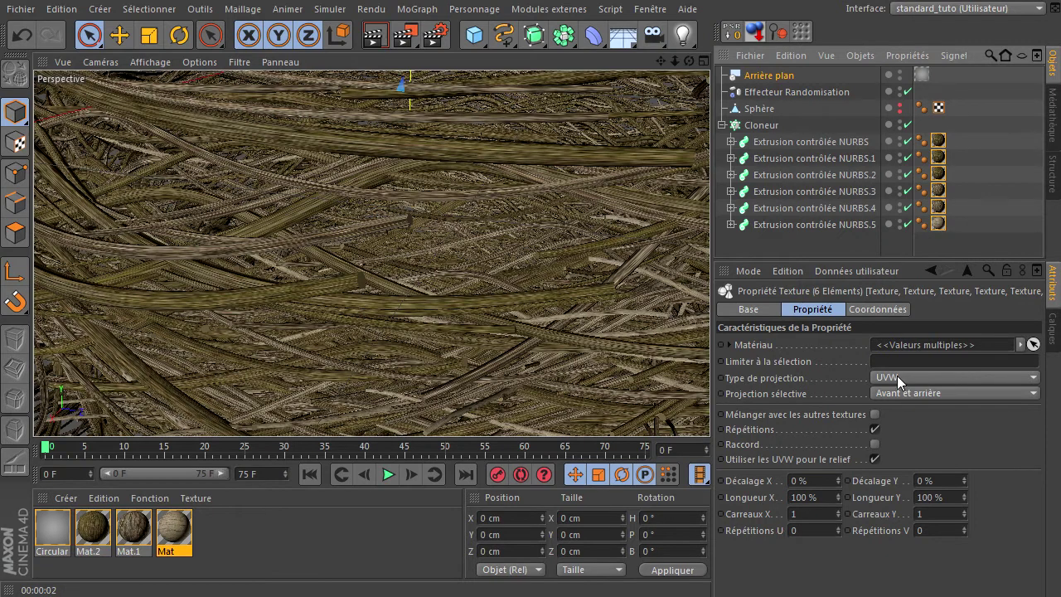
left_click(919, 373)
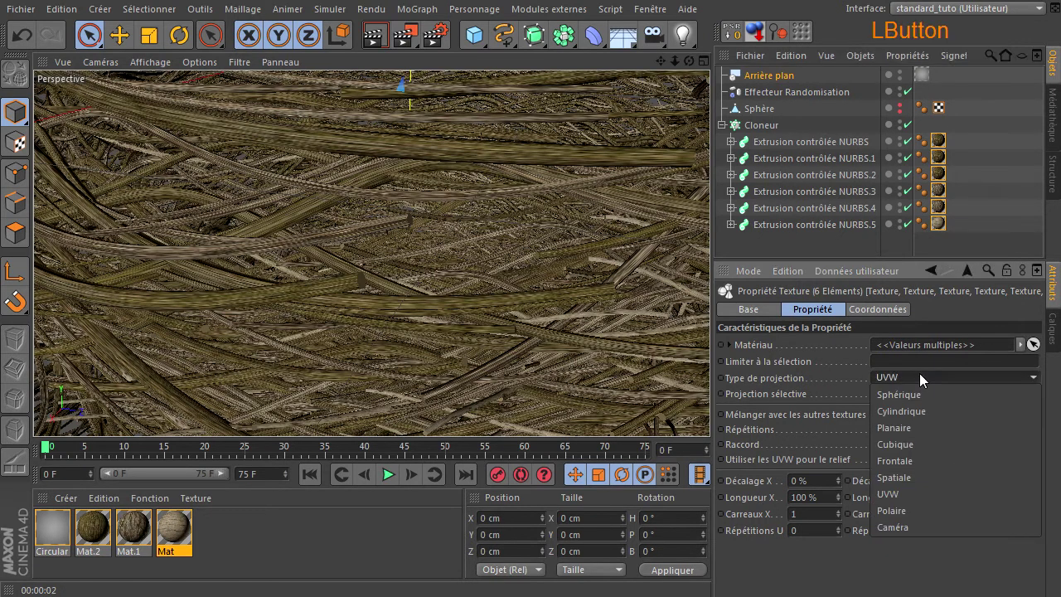
left_click(902, 441)
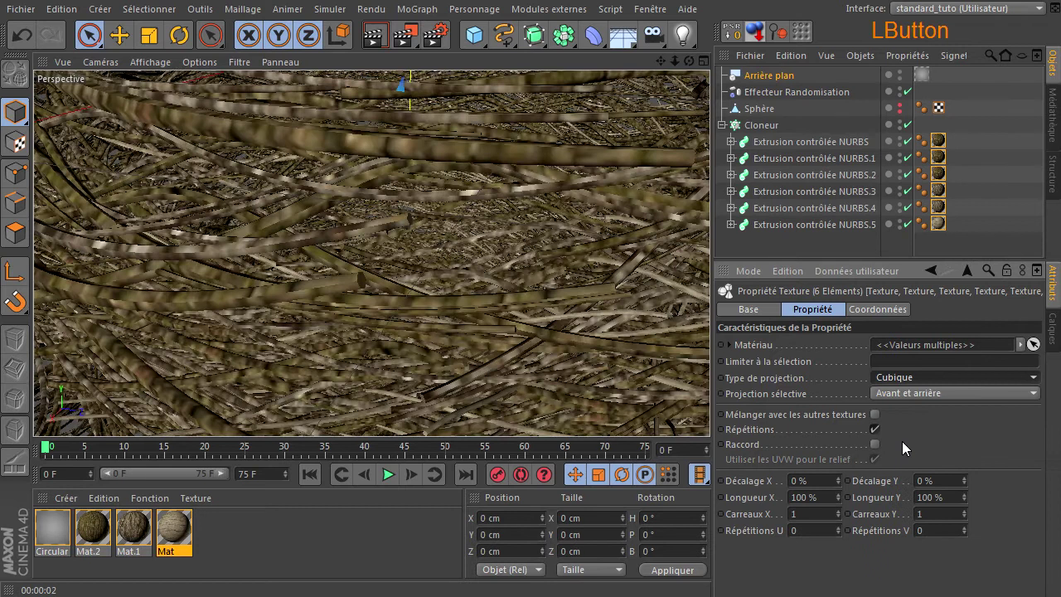
left_click(374, 33)
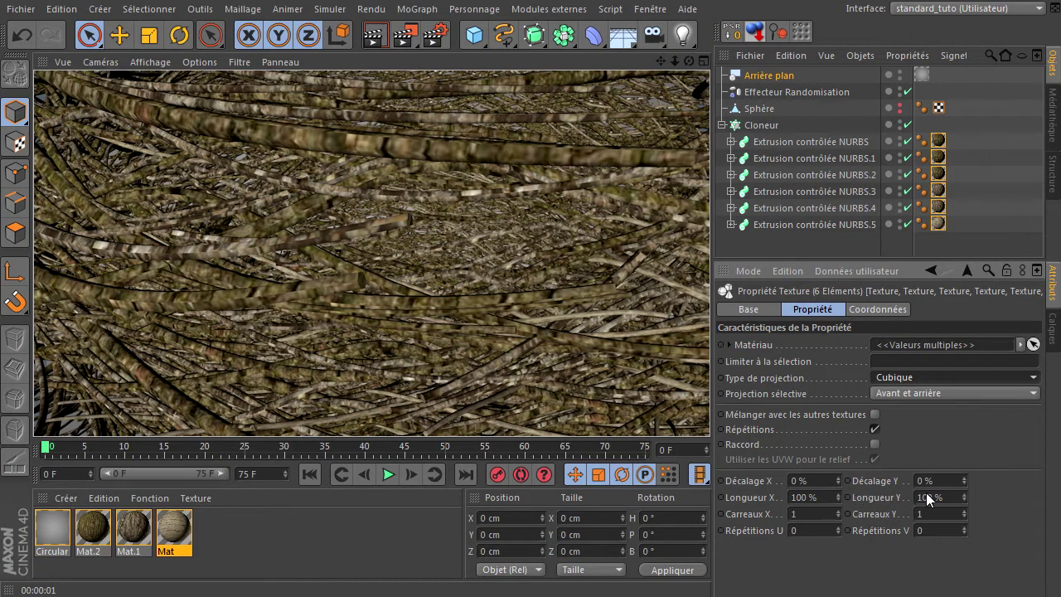
Set Longueur Y of the six selected texture tags to 20 % and render the close-up view.
left_click_drag(941, 497, 885, 498)
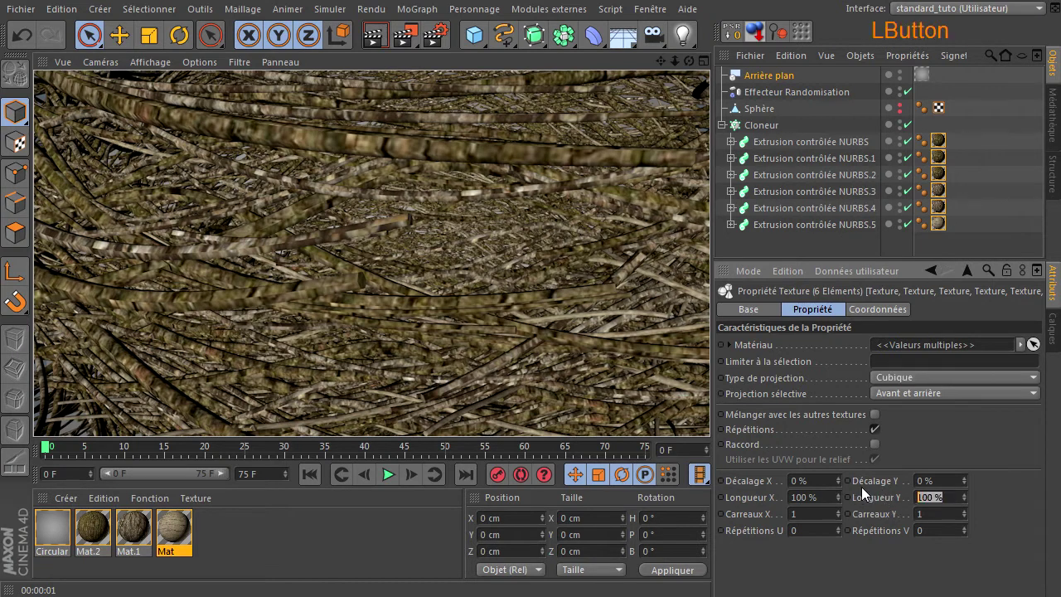
type("20")
key("Return")
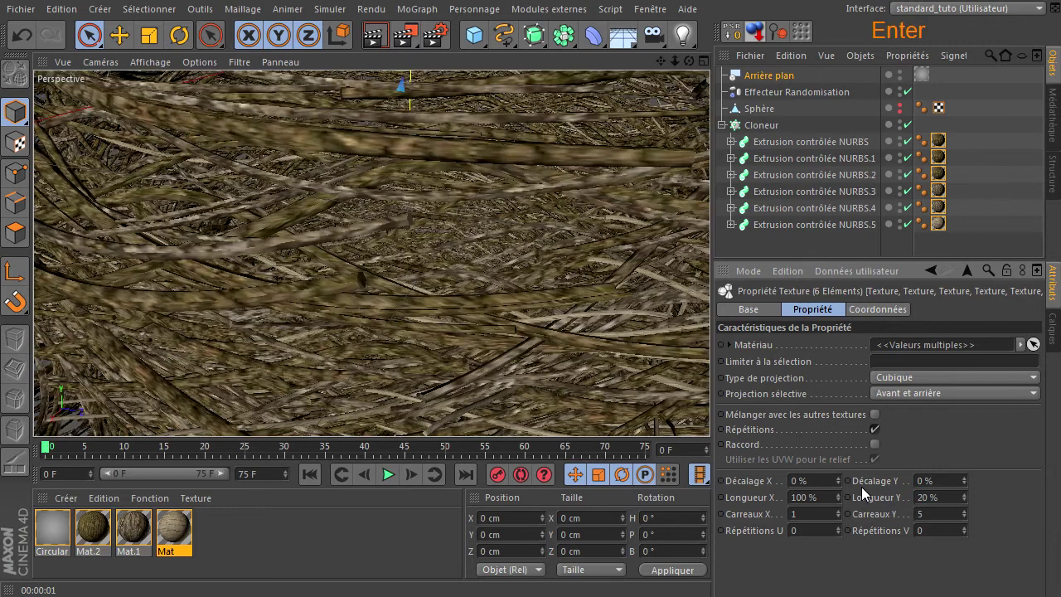
left_click(374, 38)
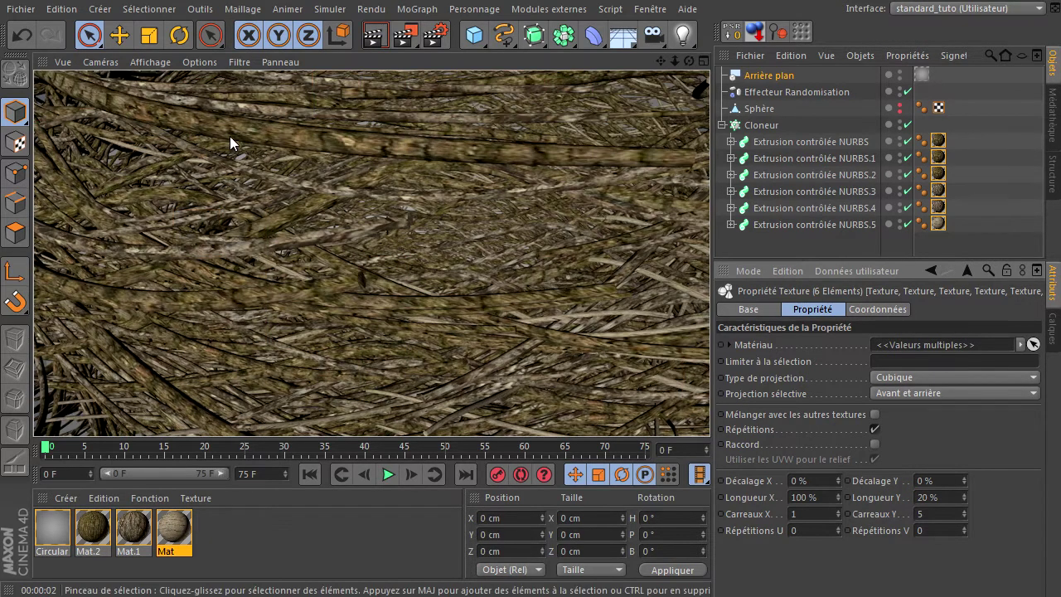
Render a wider view of the strands and reframe the whole nest in the viewport.
left_click(478, 255)
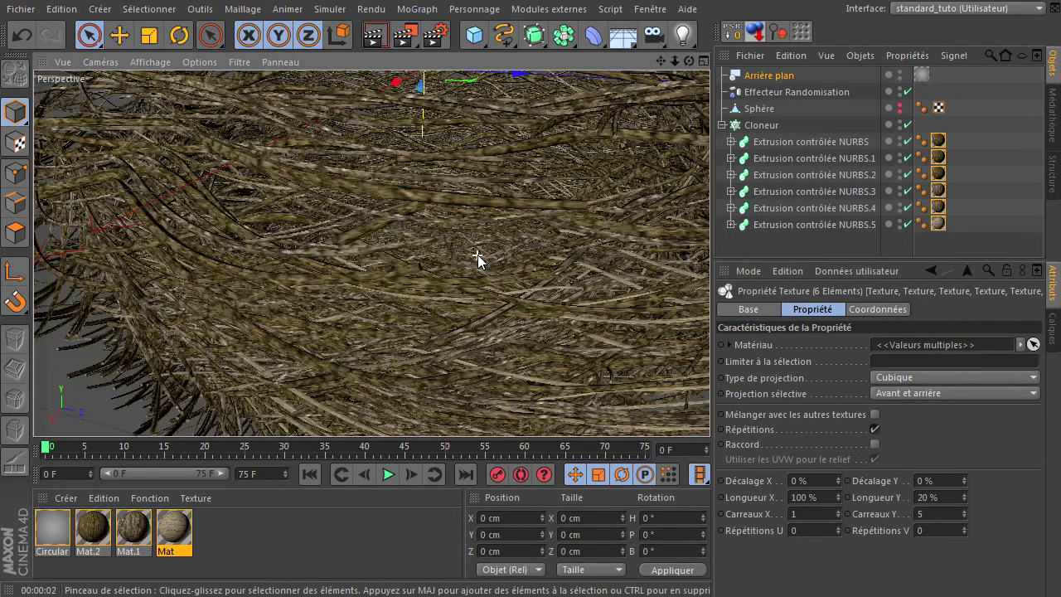
left_click(384, 37)
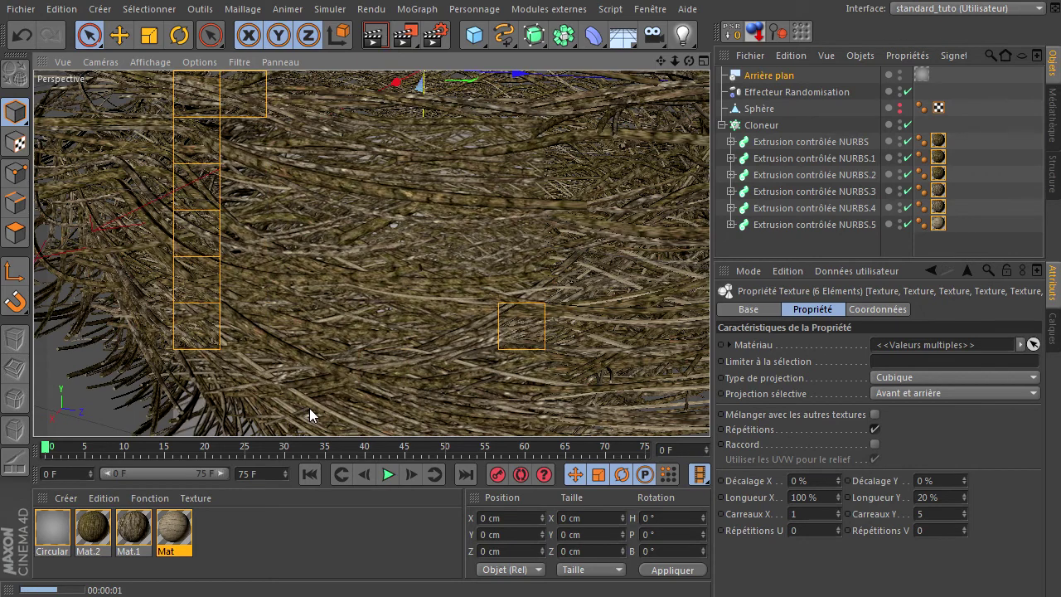
left_click(462, 225)
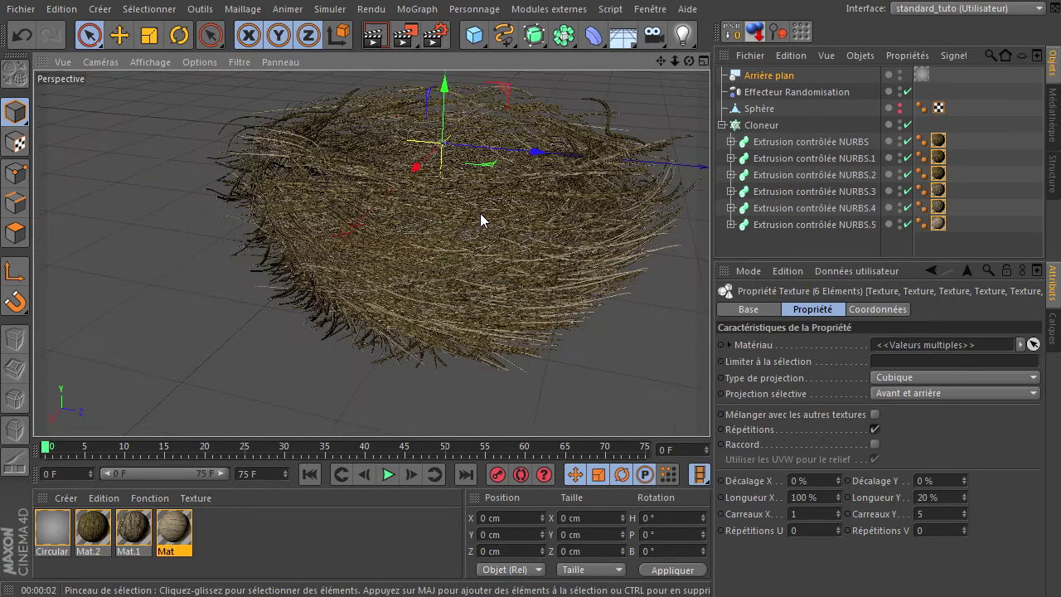
left_click_drag(661, 63, 710, 406)
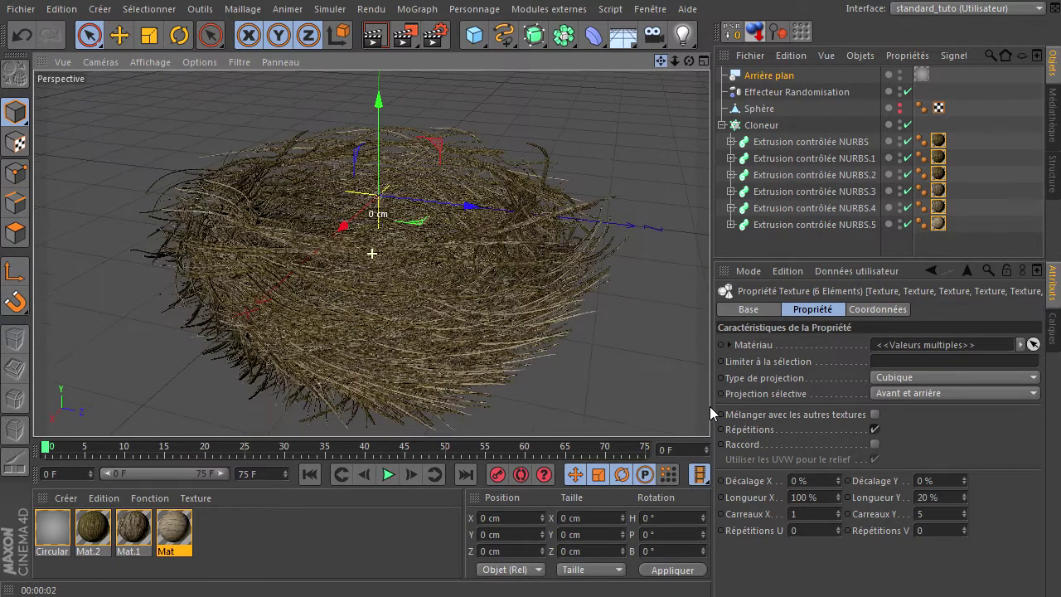
Add a null object named "cible" and collapse the Cloneur hierarchy.
left_click(630, 146)
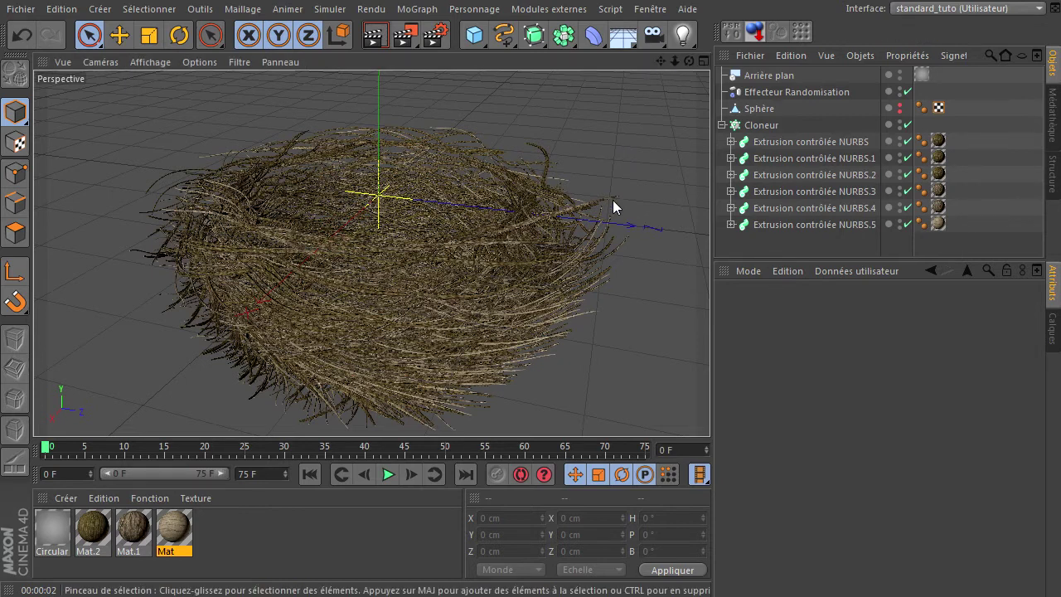
left_click_drag(476, 37, 544, 55)
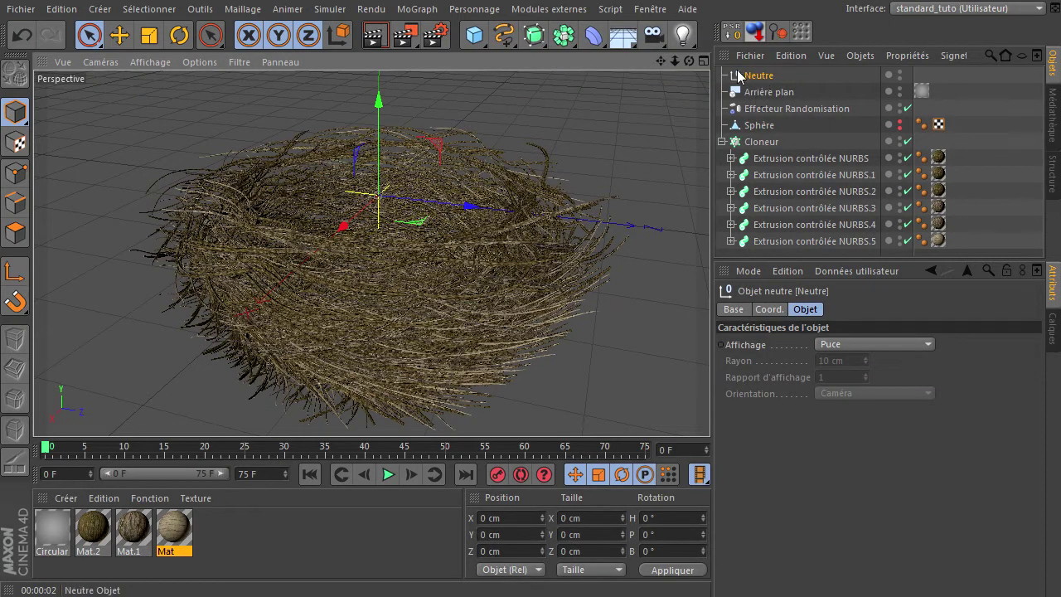
double_click(763, 76)
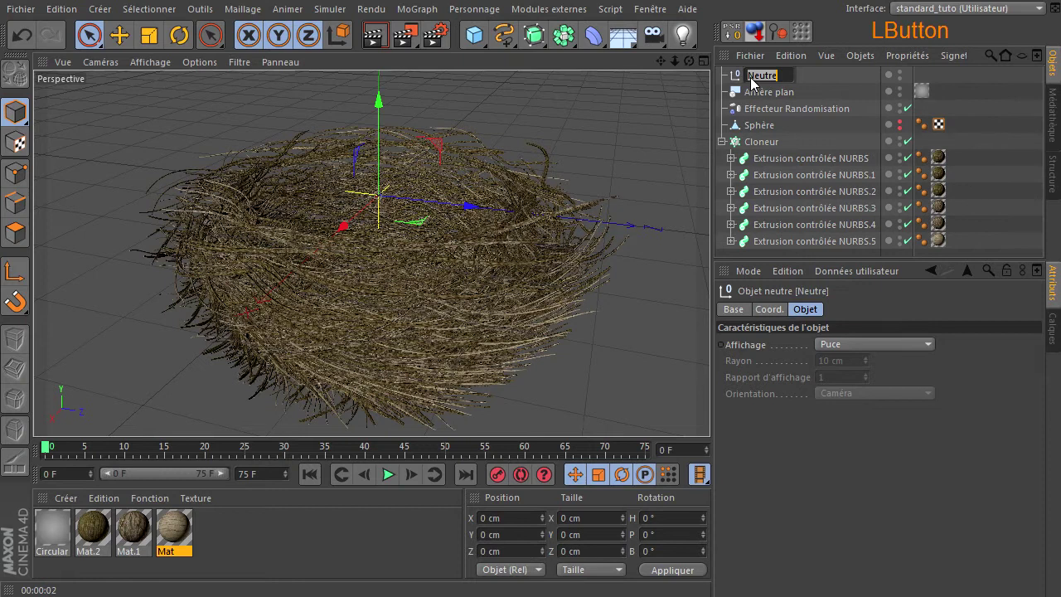
type("cible")
key("Return")
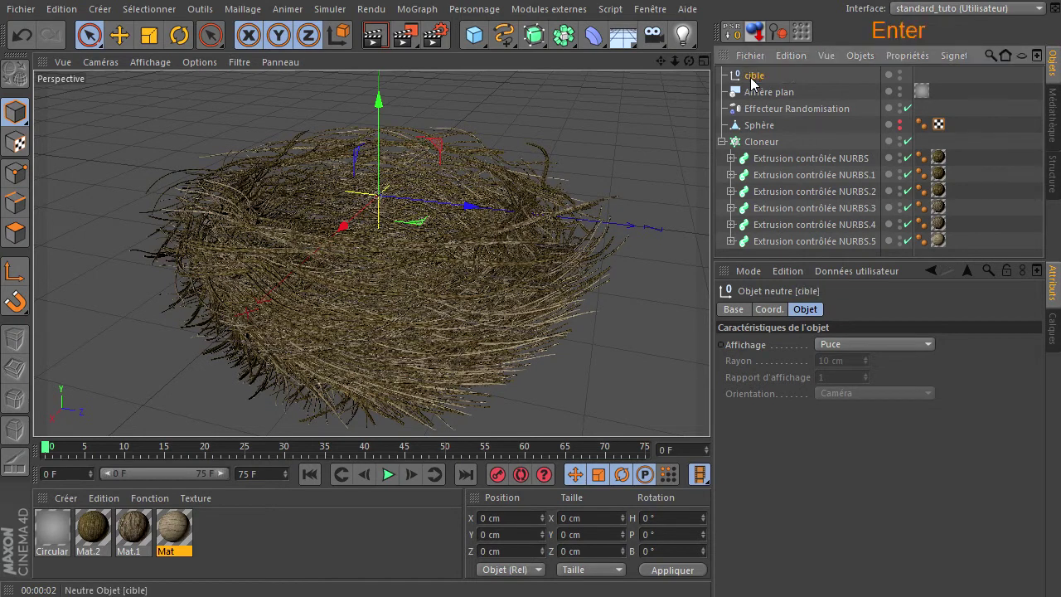
left_click(722, 142)
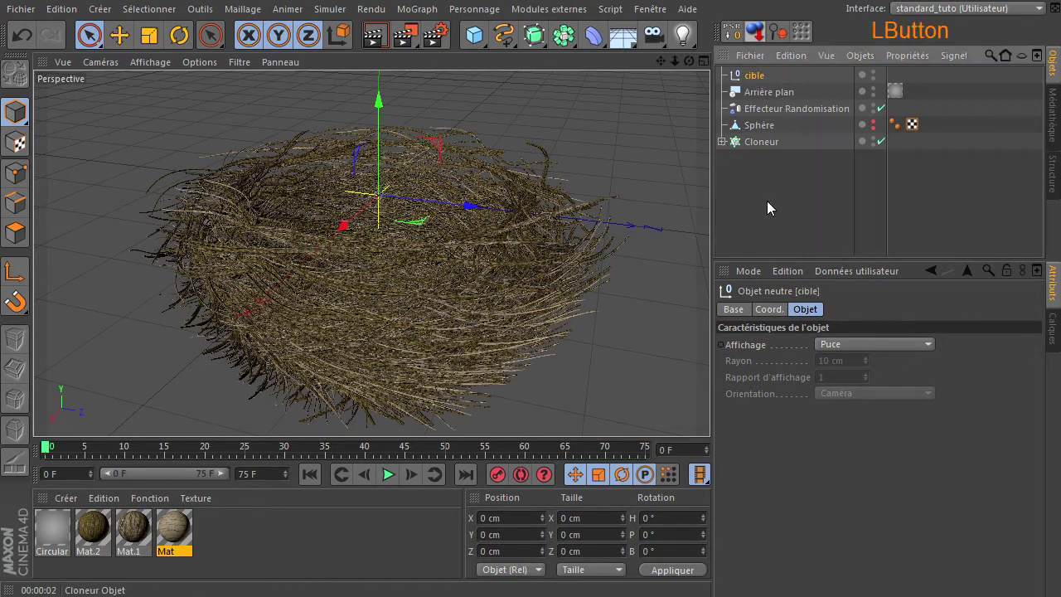
left_click(767, 208)
left_click(759, 76)
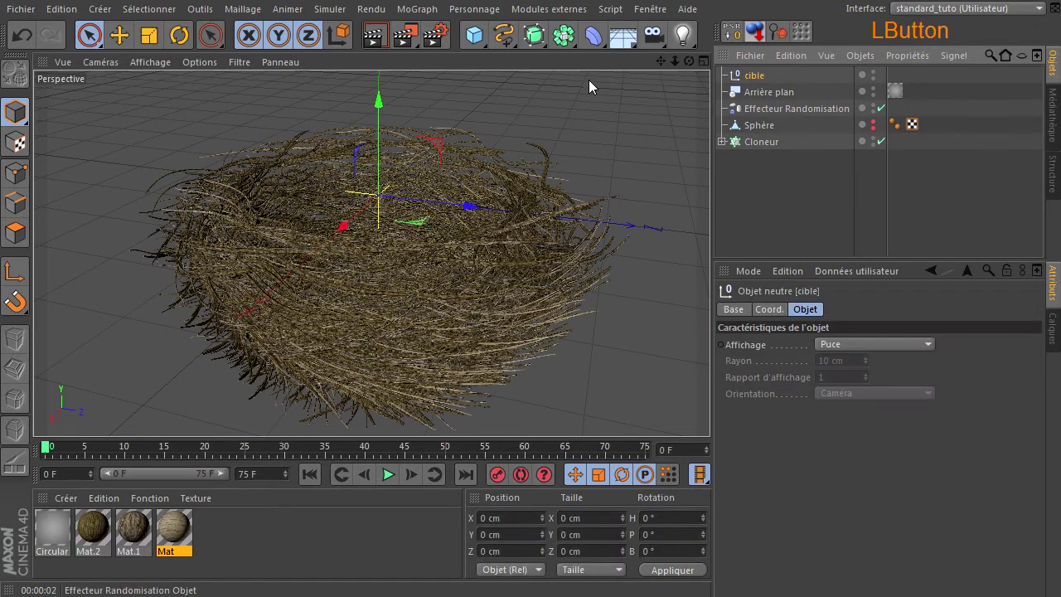
Add an area light (Eclairage de surface) and give it a Cible tag that targets the cible null.
left_click(684, 35)
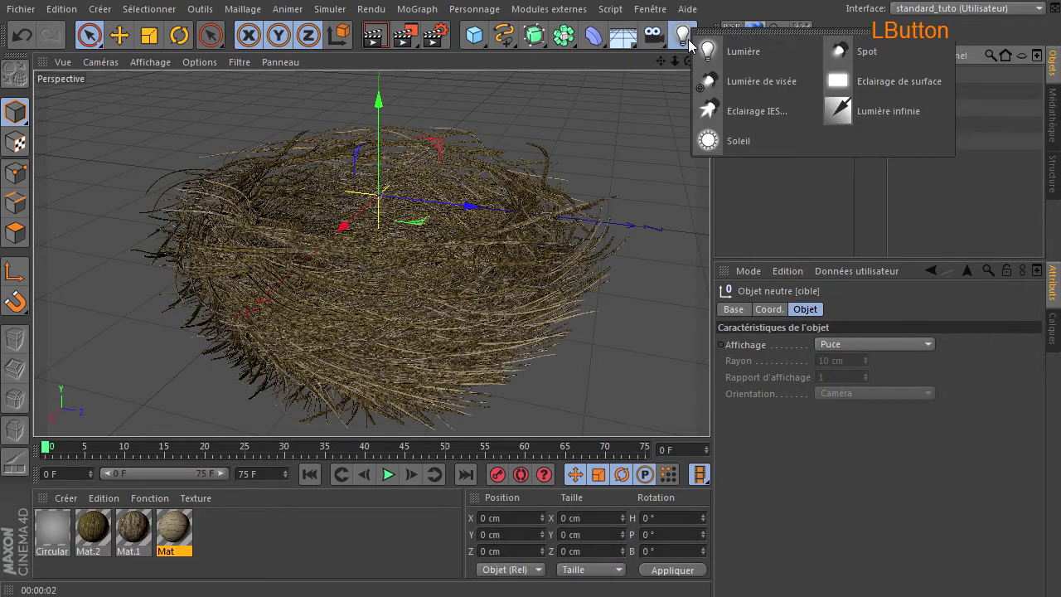
left_click(877, 81)
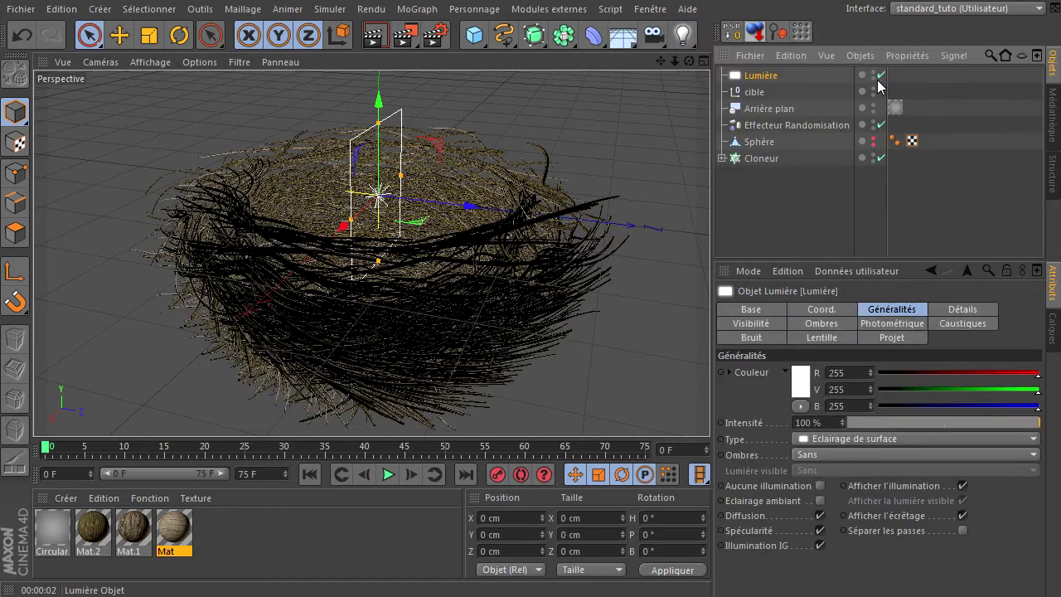
right_click(767, 76)
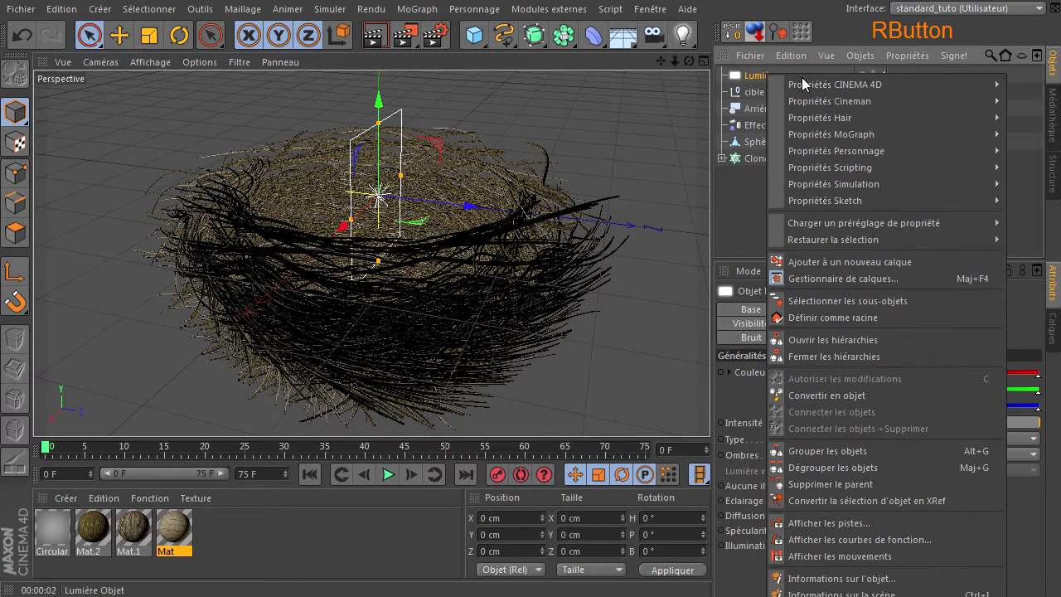
mouse_move(802, 83)
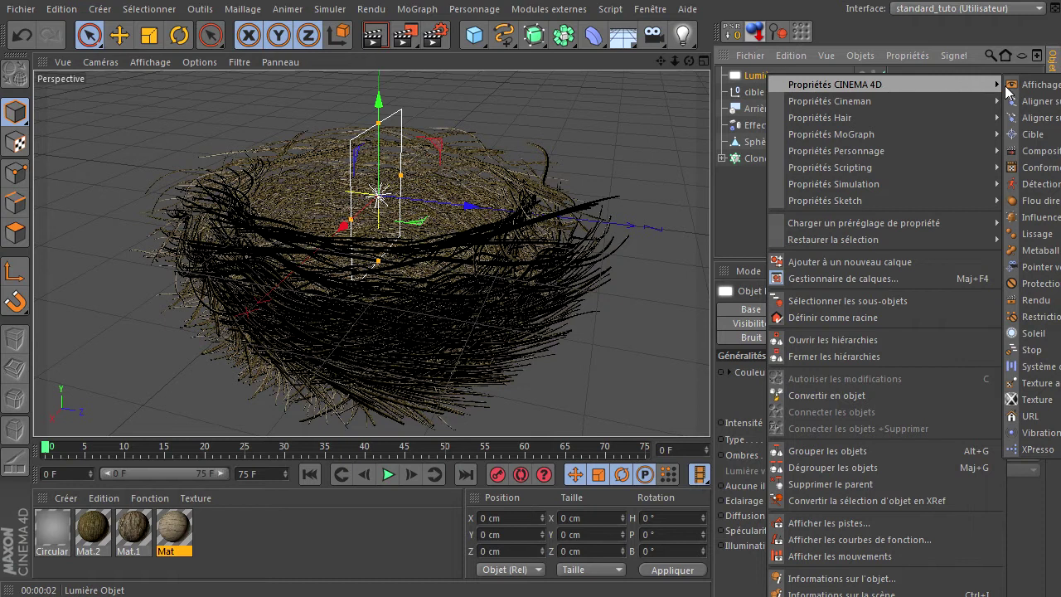
left_click(1033, 136)
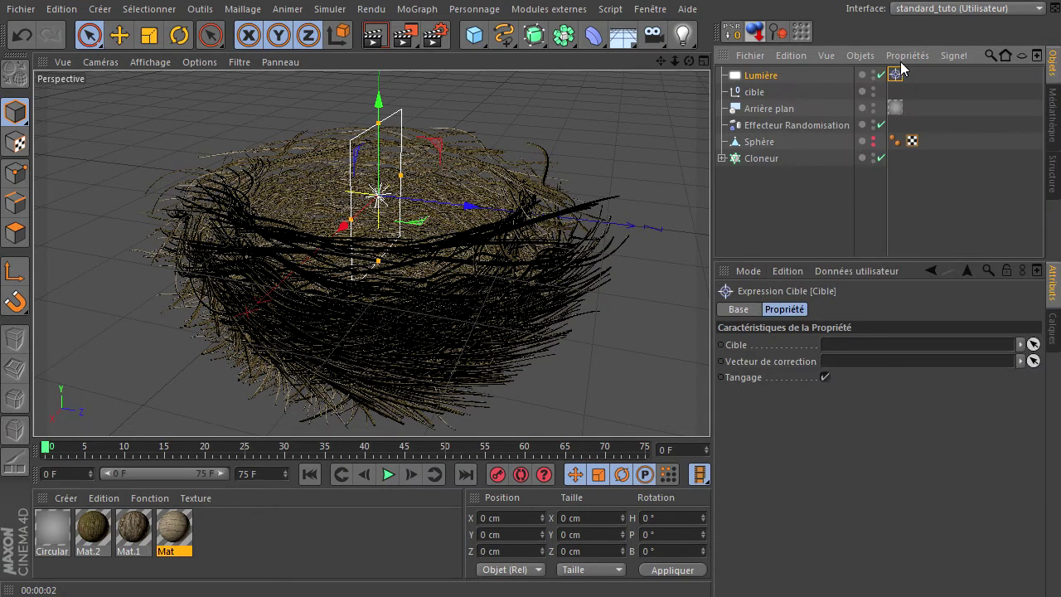
left_click_drag(750, 96, 825, 250)
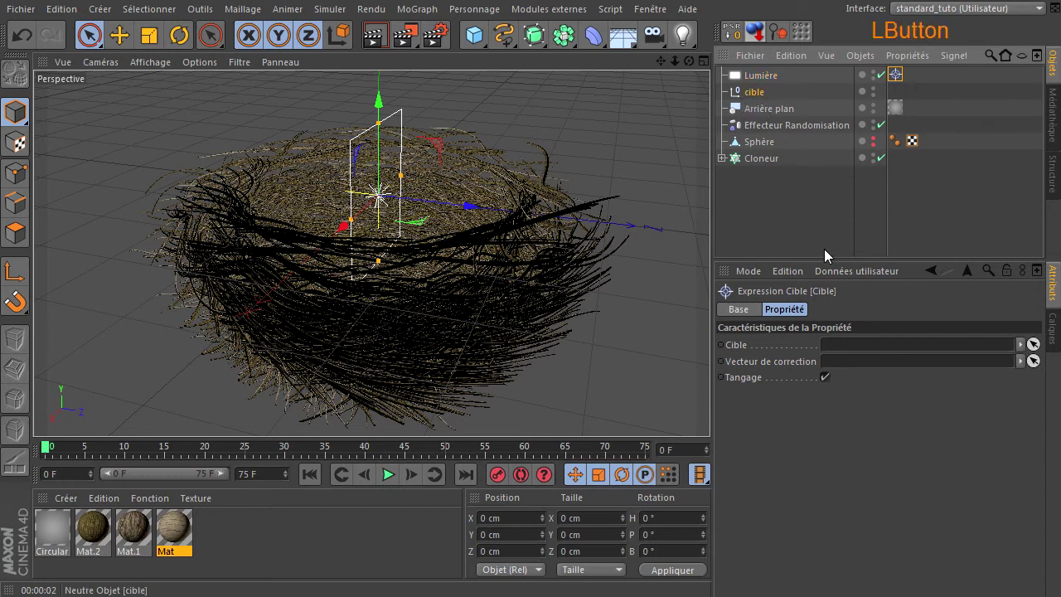
left_click_drag(843, 345, 843, 345)
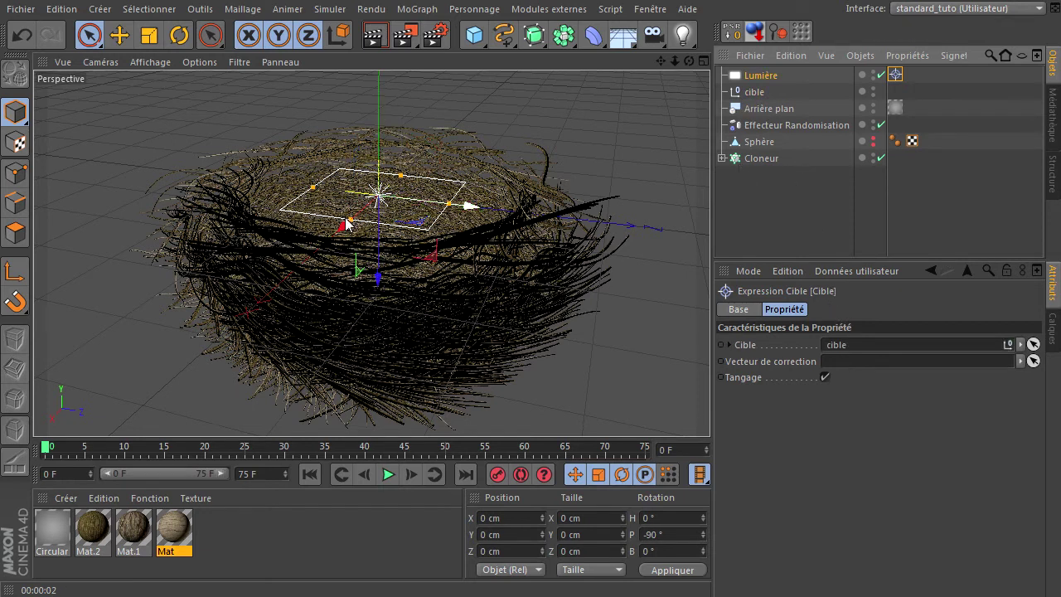
Move the area light up and outward from the nest's centre, beyond its rim on the positive Z side.
left_click(758, 76)
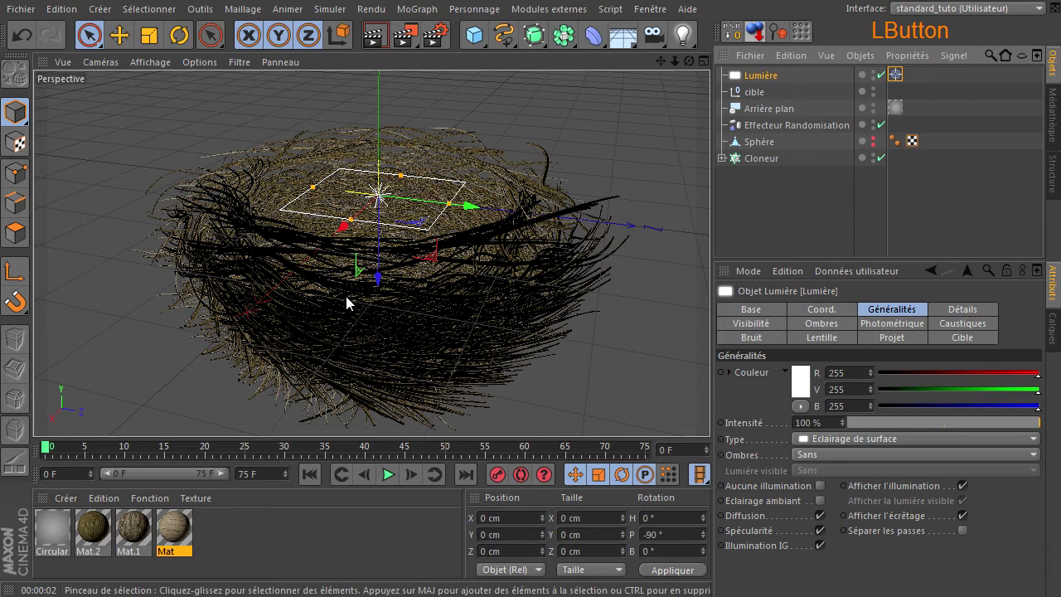
left_click_drag(377, 286, 393, 209)
left_click_drag(477, 140, 668, 174)
left_click_drag(564, 154, 535, 214)
left_click(615, 313)
scroll(624, 293, "down", 5)
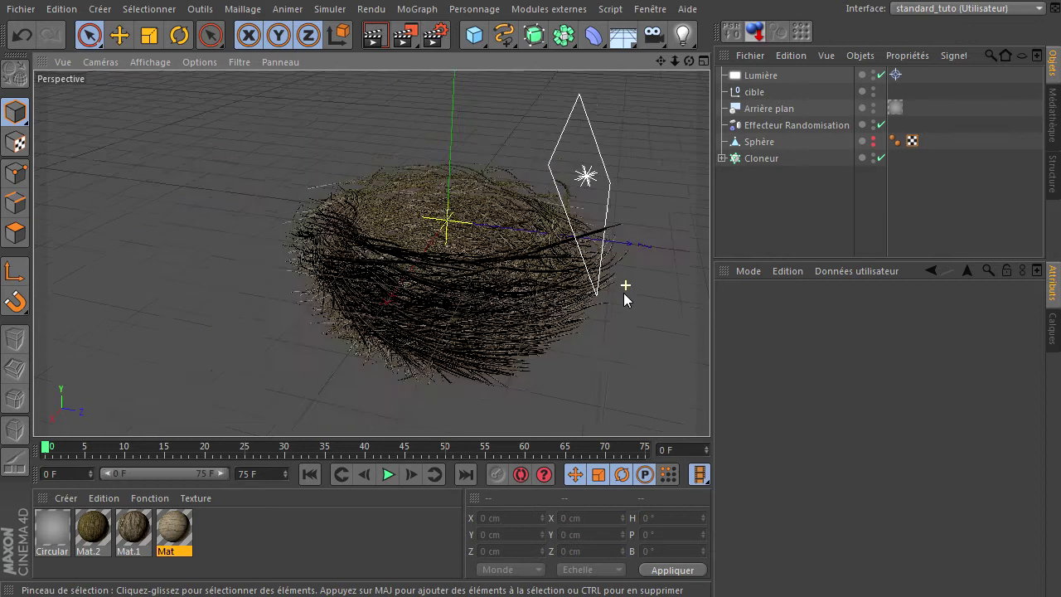
Frame the Cloneur in the perspective view to bring the nest and the area light back into sight.
mouse_move(658, 61)
left_mouse_down()
mouse_move(710, 407)
mouse_move(655, 61)
left_mouse_up()
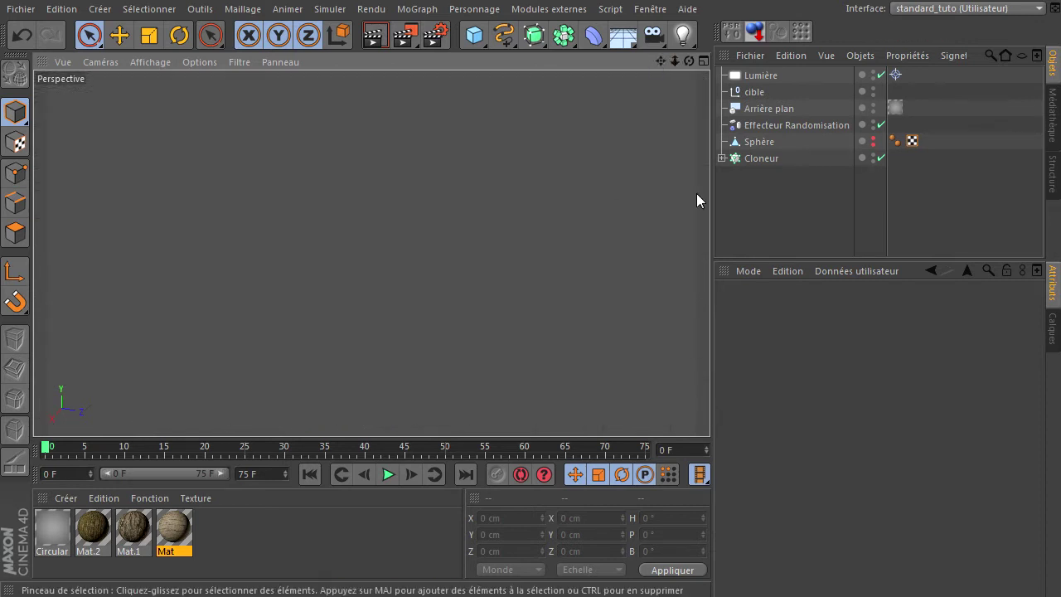
left_click(758, 140)
key("s")
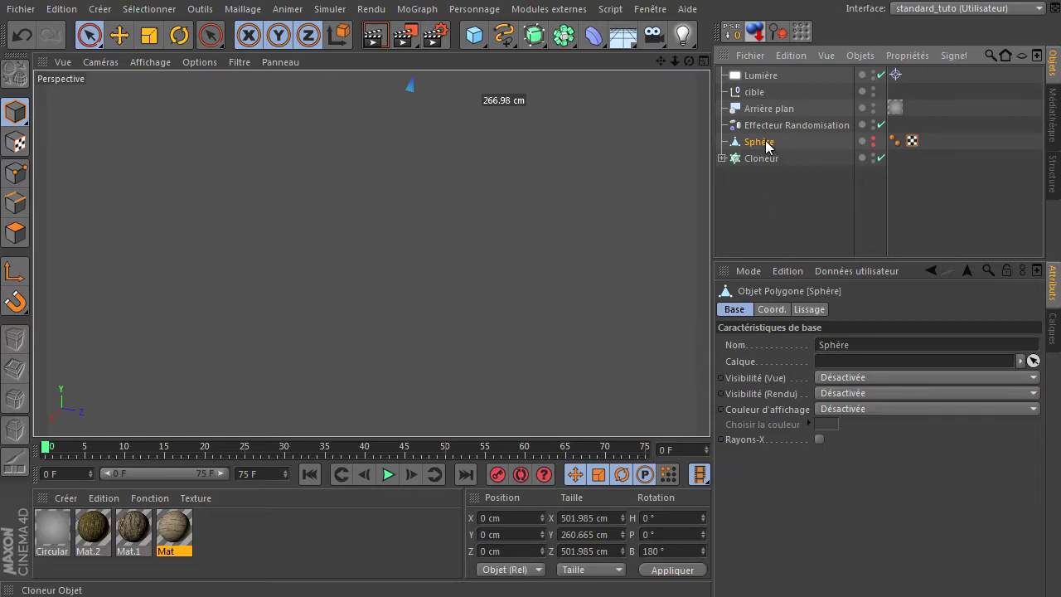
left_click(764, 147)
left_click(758, 158)
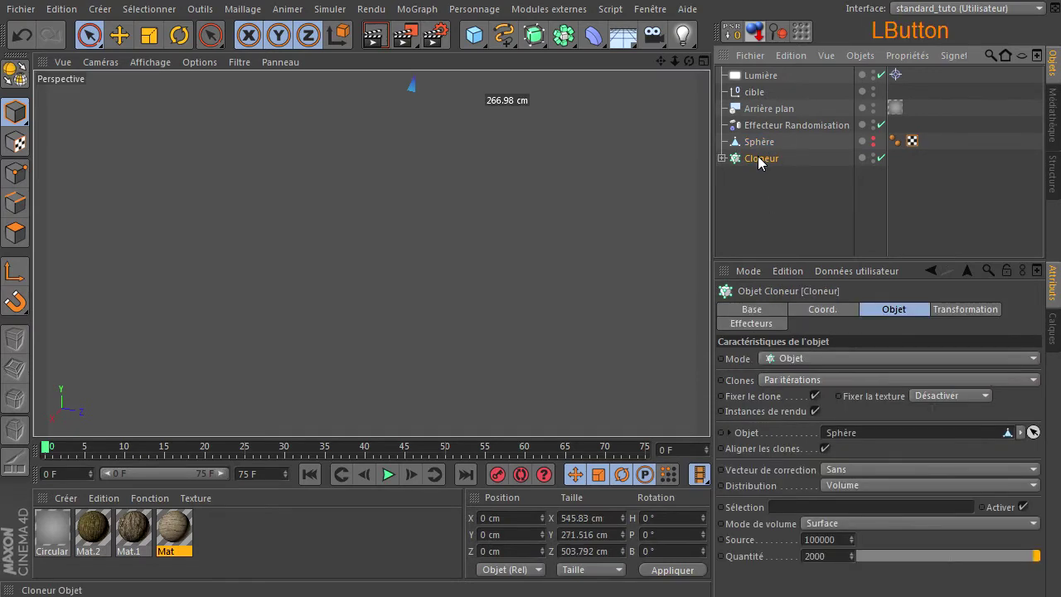
key("s")
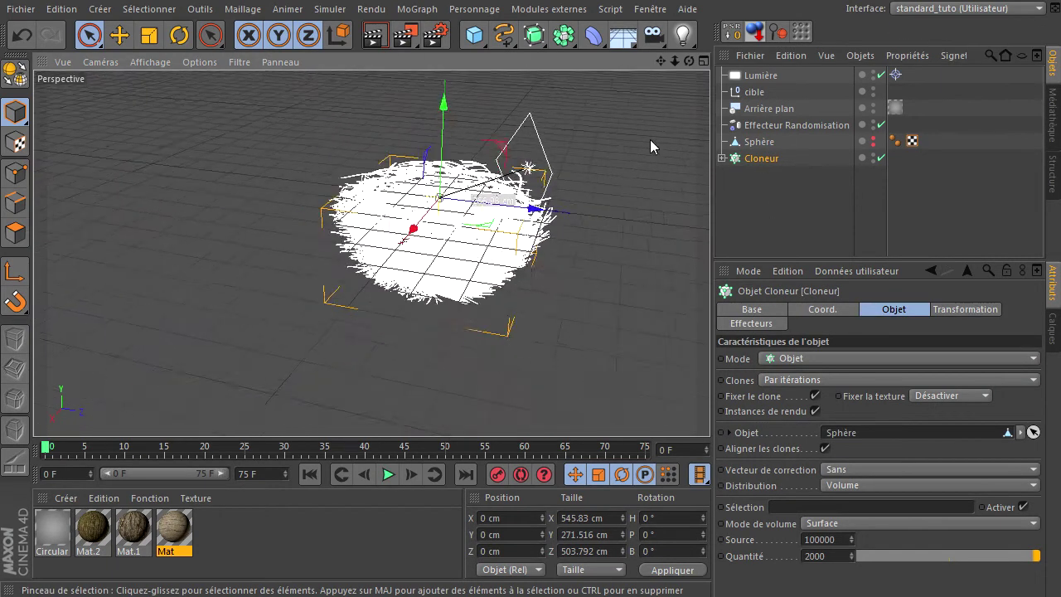
left_click(652, 129)
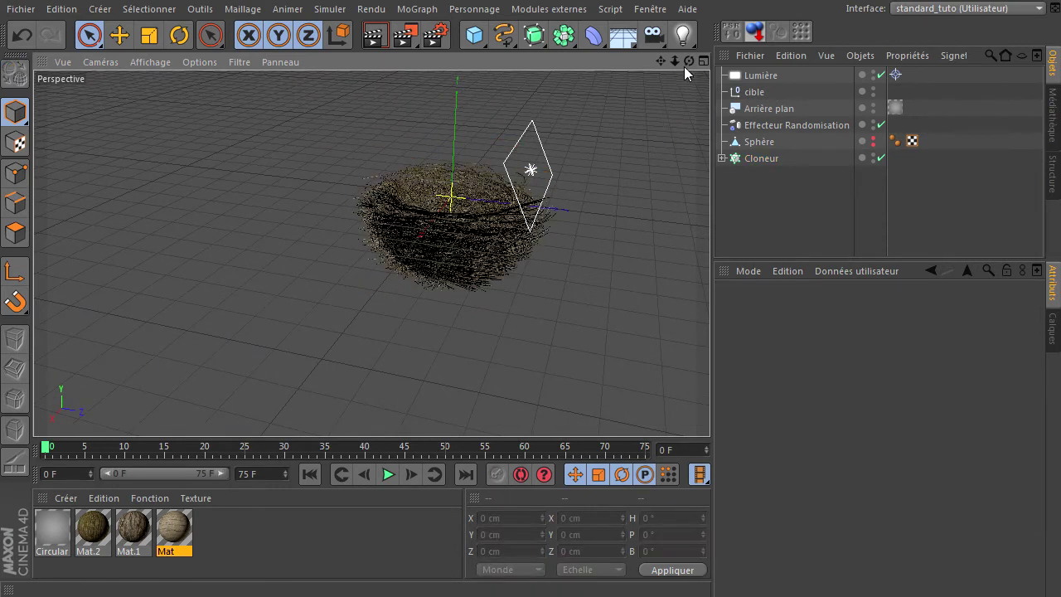
Move the area light farther from the nest, to about Y 178 cm and Z 560 cm.
left_click(757, 76)
left_click_drag(499, 187, 569, 193)
left_click_drag(627, 83, 630, 124)
left_click_drag(689, 62, 710, 406)
left_click_drag(662, 62, 710, 406)
left_click_drag(676, 60, 730, 390)
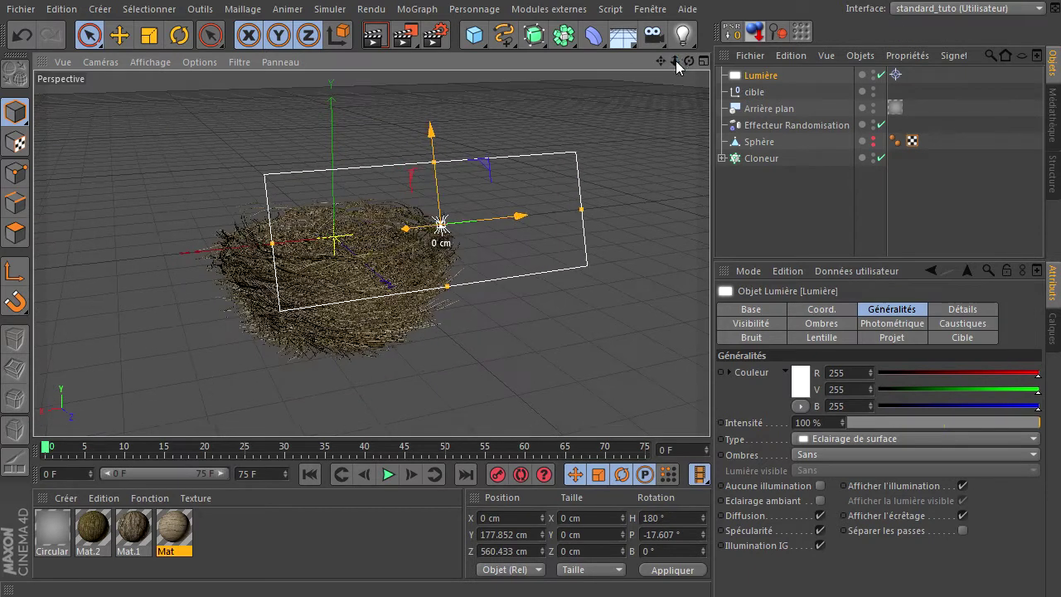
Set the area light's shadows to Masques d'ombres (ombres diffuses).
left_click(741, 81)
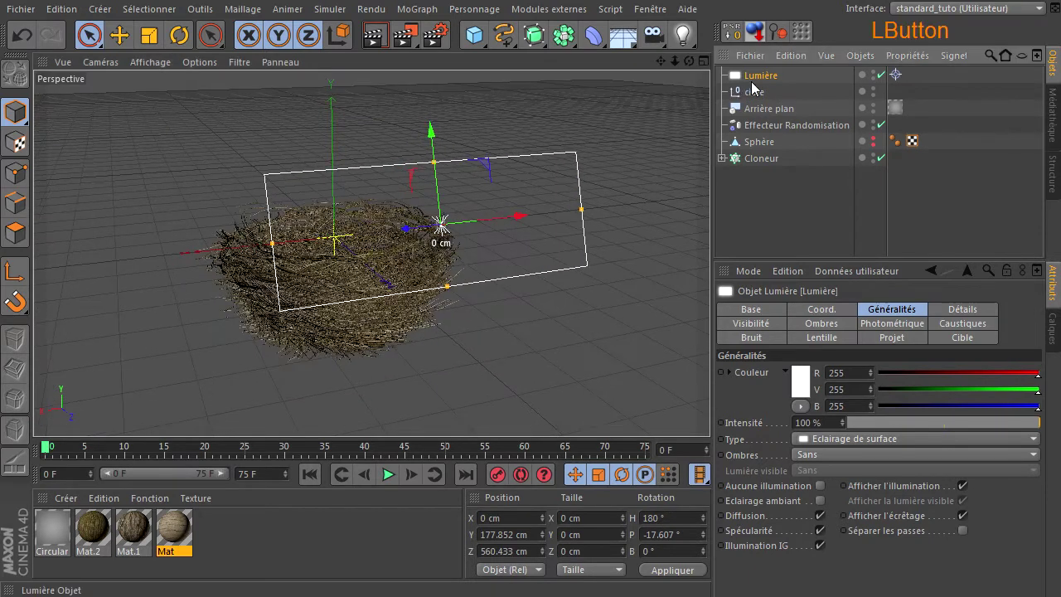
left_click(809, 457)
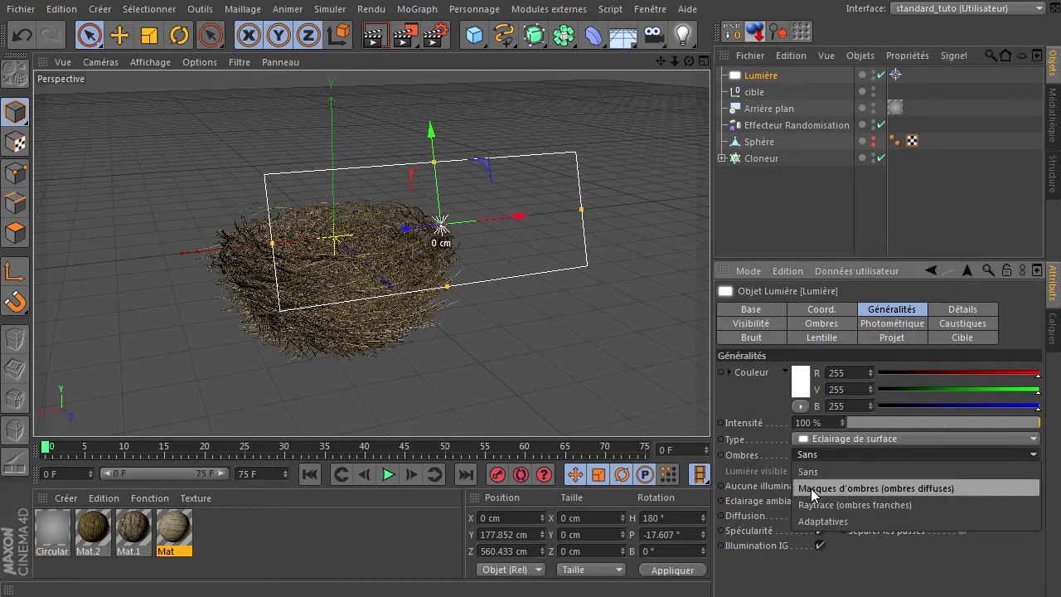
left_click(813, 489)
Move the area light back to about Y 238 cm and Z 751 cm and enlarge its emitting surface vertically.
left_click_drag(692, 63, 710, 407)
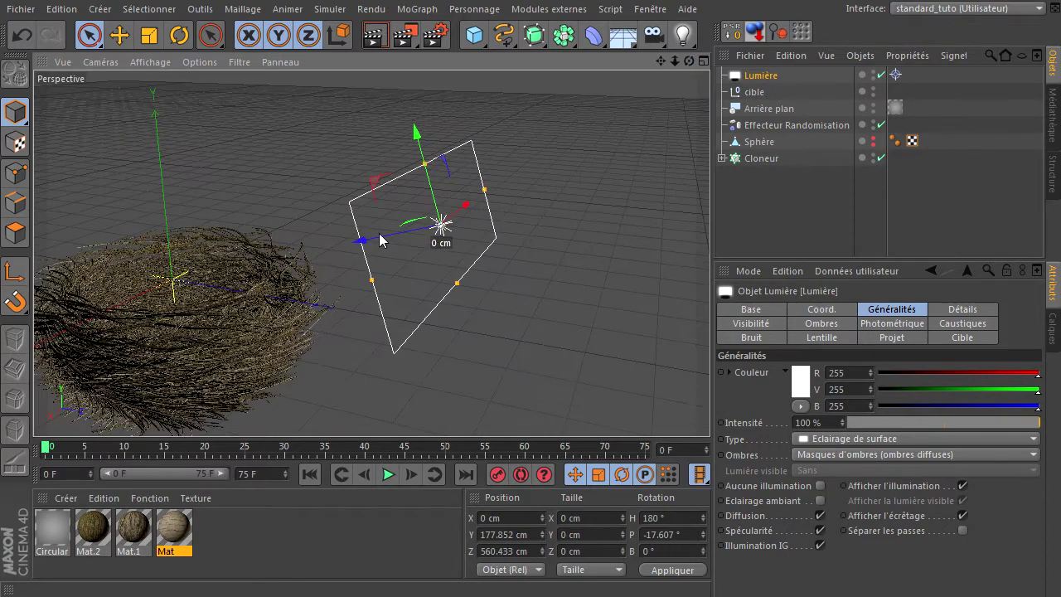
left_click_drag(358, 239, 481, 235)
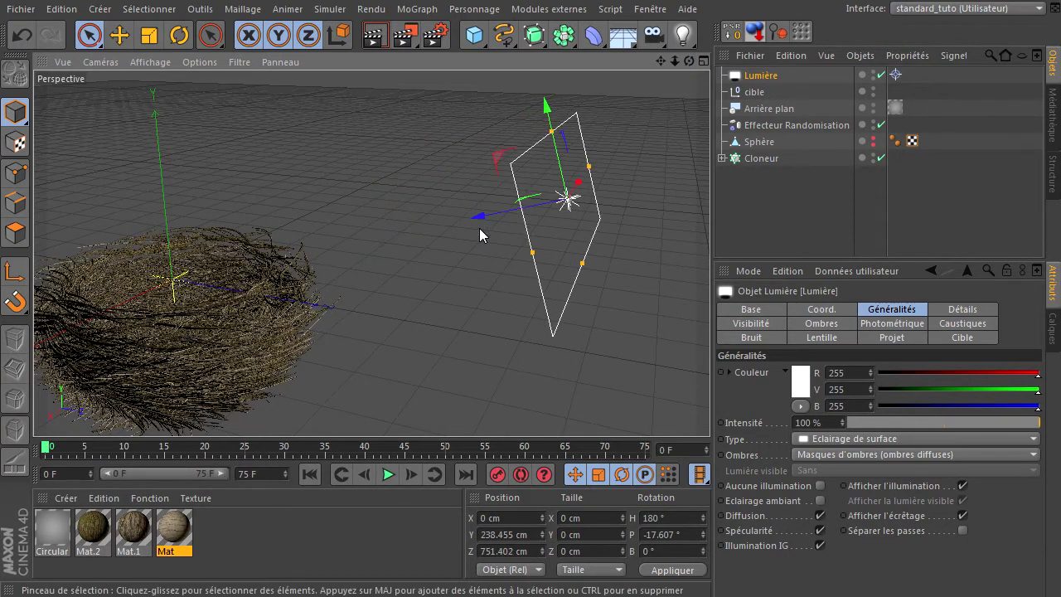
left_click_drag(583, 265, 599, 288)
left_click(414, 262)
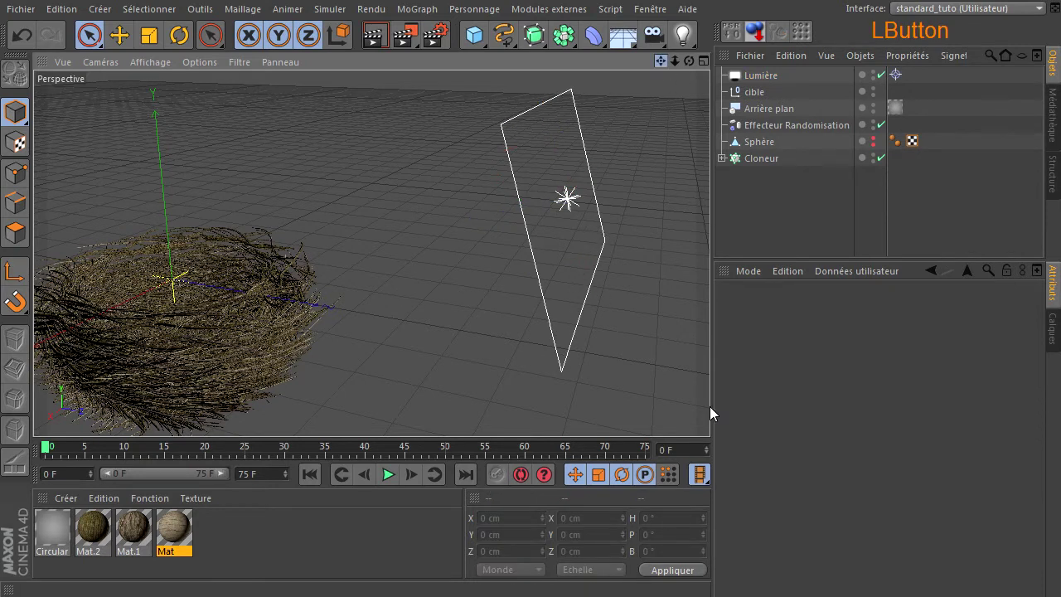
Render the lit nest in the viewport, first as a whole and again from a closer view.
key("h")
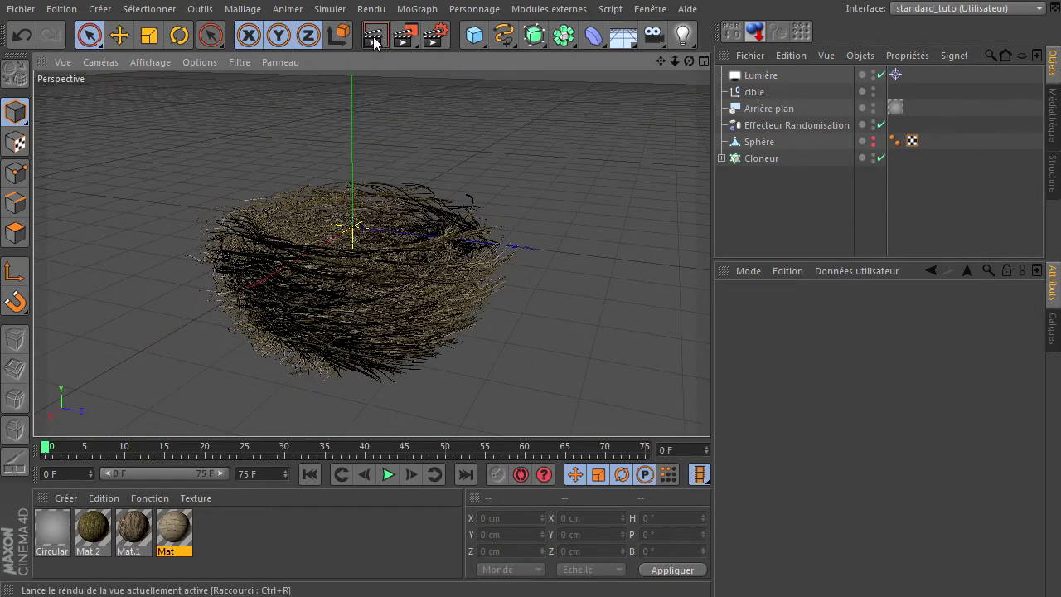
left_click(391, 39)
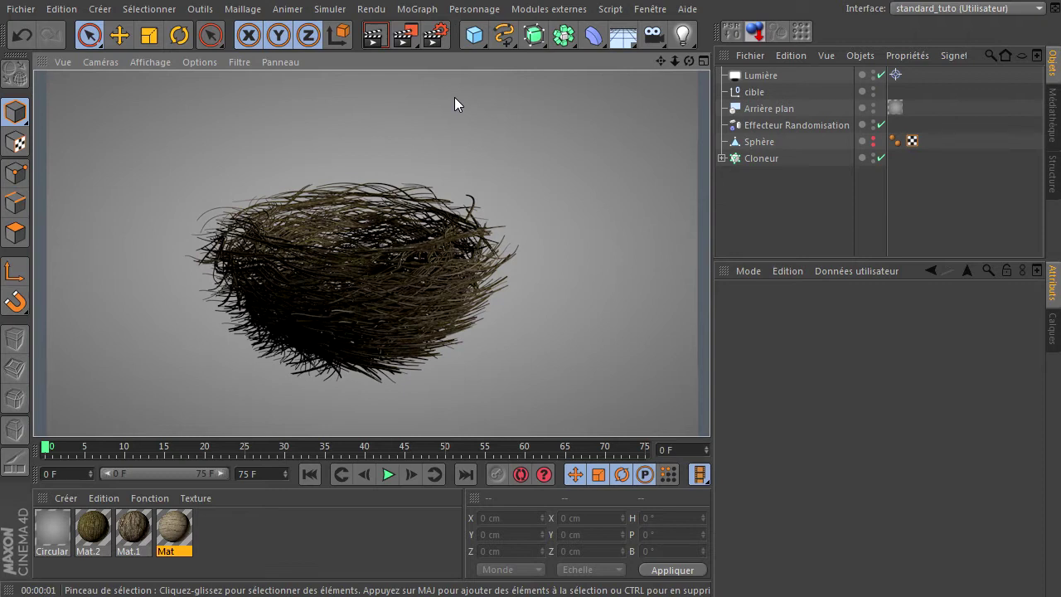
left_click(339, 268)
left_click(371, 39)
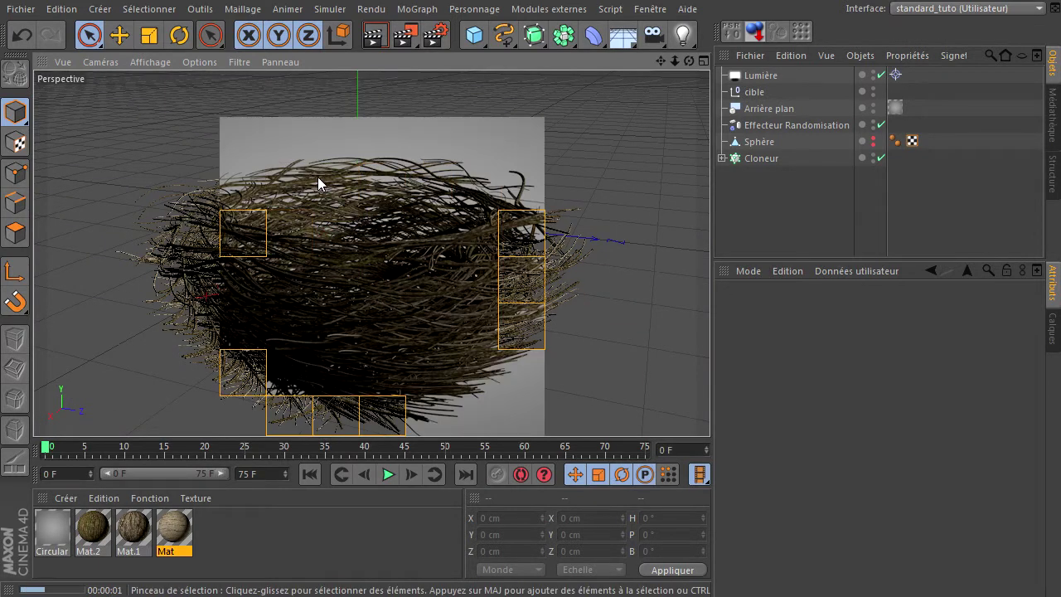
mouse_move(694, 60)
left_mouse_down()
mouse_move(723, 396)
mouse_move(693, 59)
left_mouse_up()
Set the Cloneur's clone quantity to 2200.
left_click(768, 159)
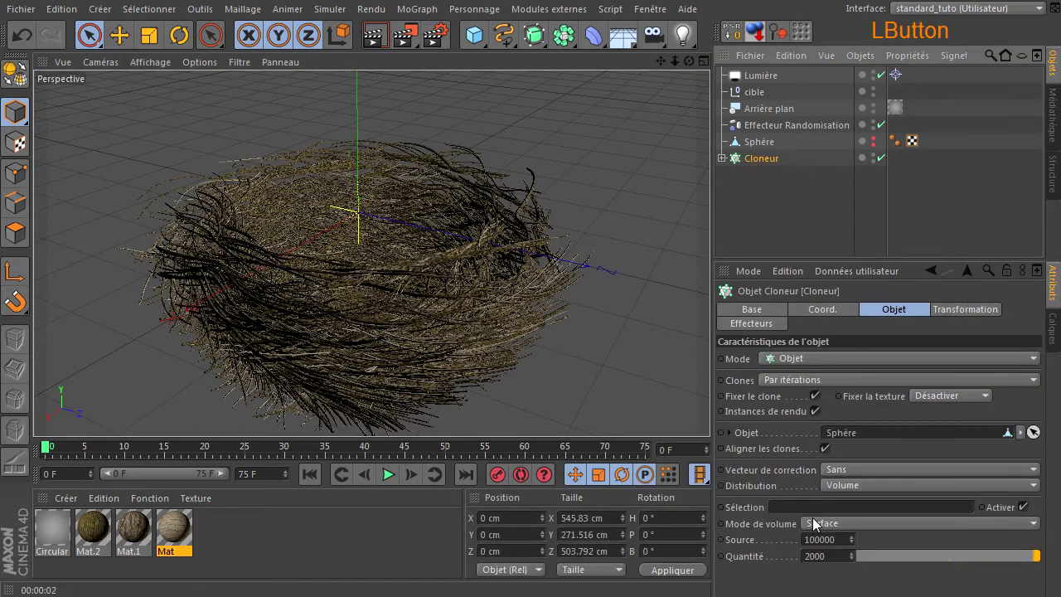
left_click(817, 556)
key("BackSpace")
key("BackSpace")
key("BackSpace")
type("200")
key("Return")
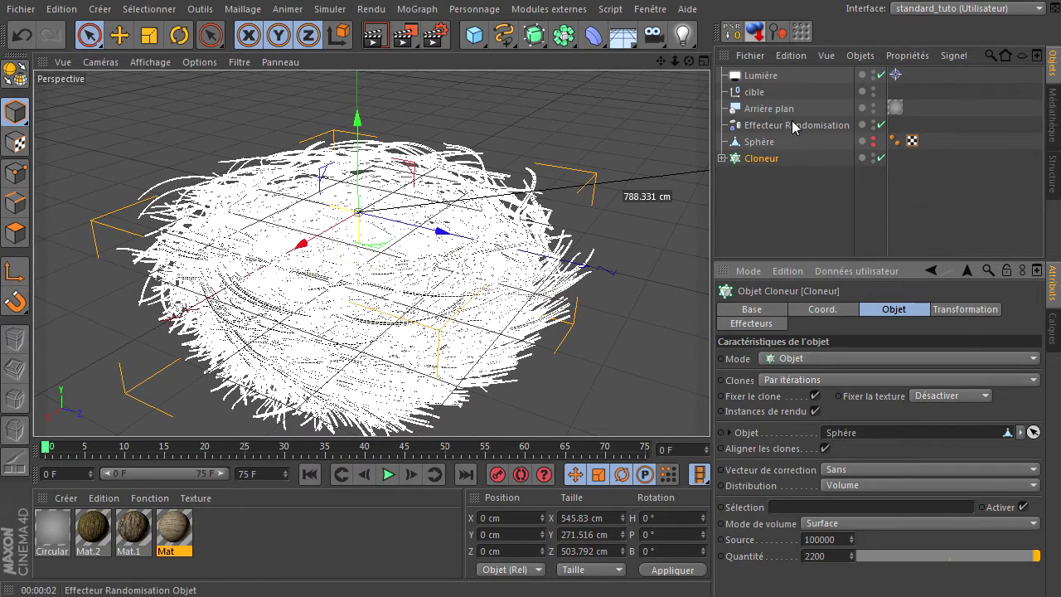
Increase the Effecteur Randomisation's R.B rotation to about 18° and render the nest in the viewport.
left_click(842, 125)
left_click_drag(926, 594, 973, 593)
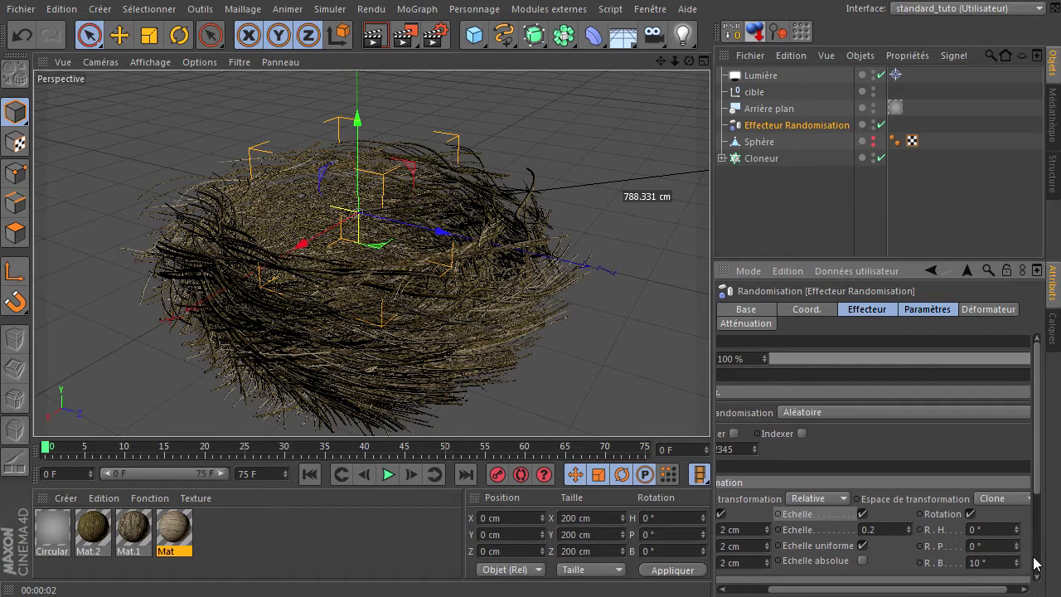
left_click_drag(1024, 568, 1020, 569)
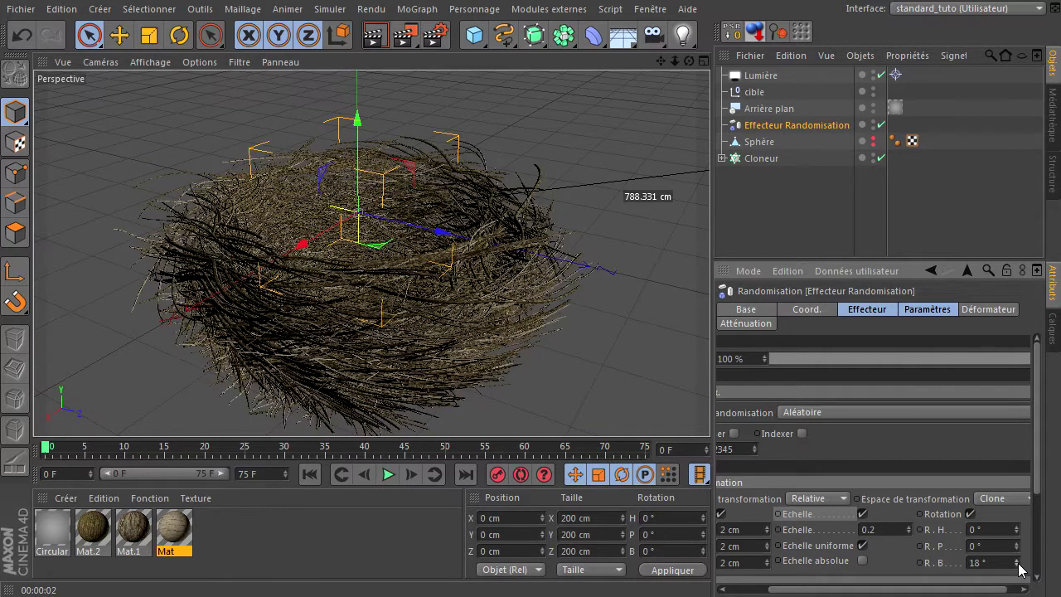
left_click(582, 358)
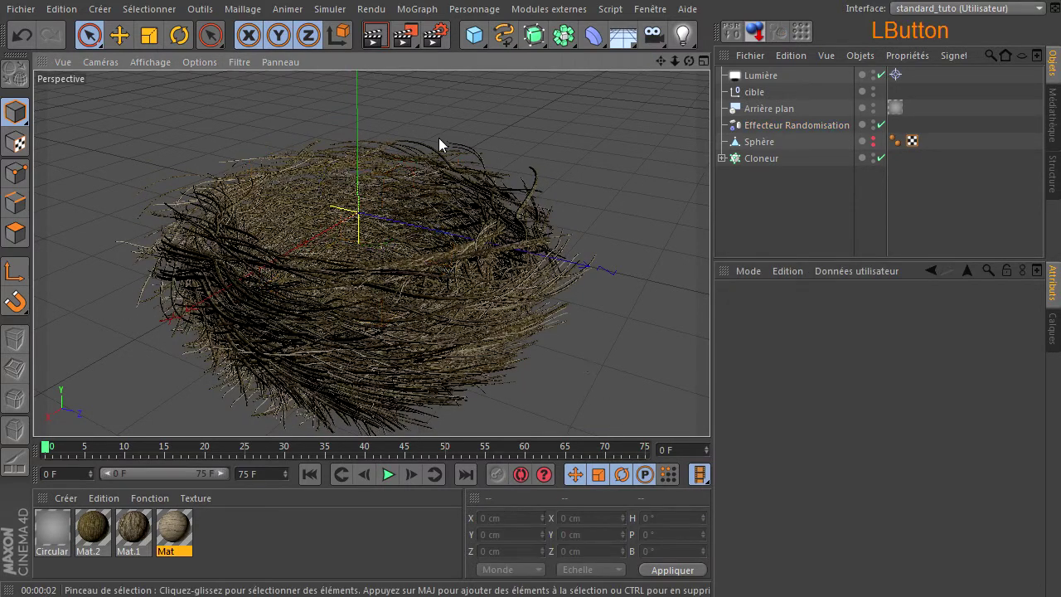
left_click(374, 35)
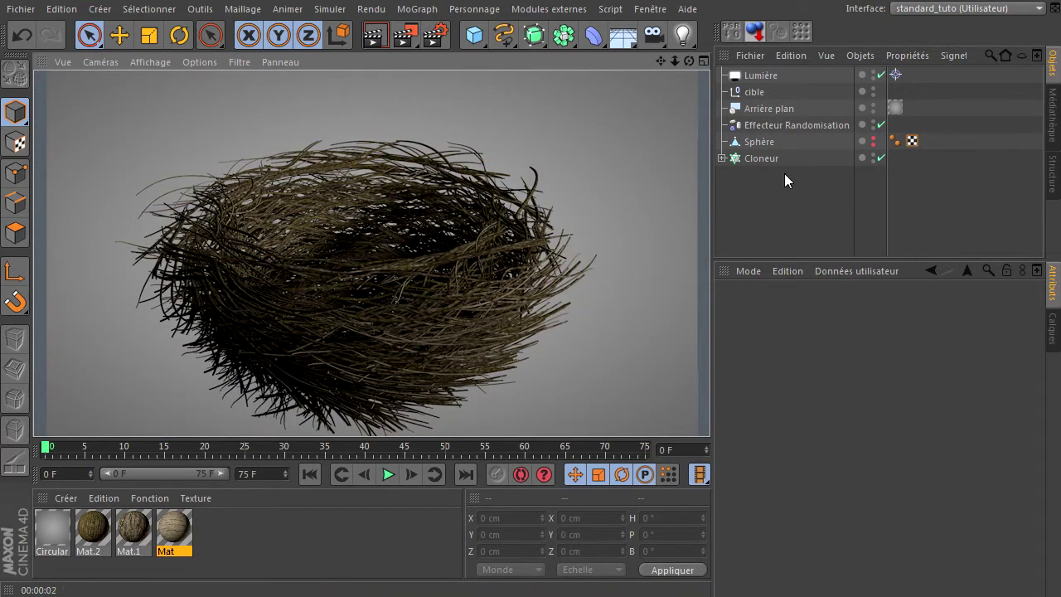
Flatten the Sphère by scaling it along its Y axis to a height of about 177 cm.
left_click(769, 146)
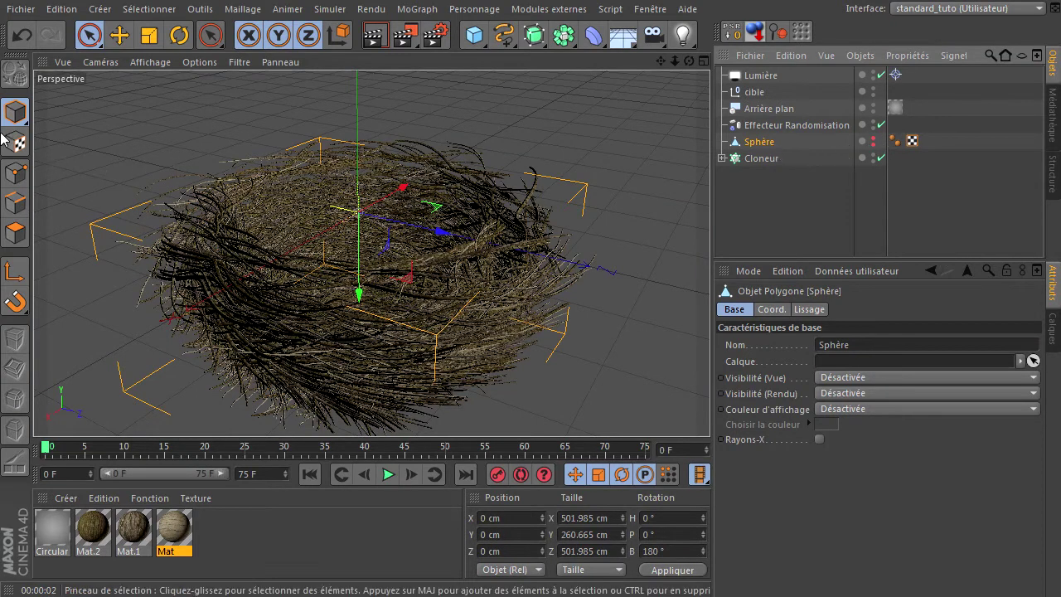
left_click(150, 35)
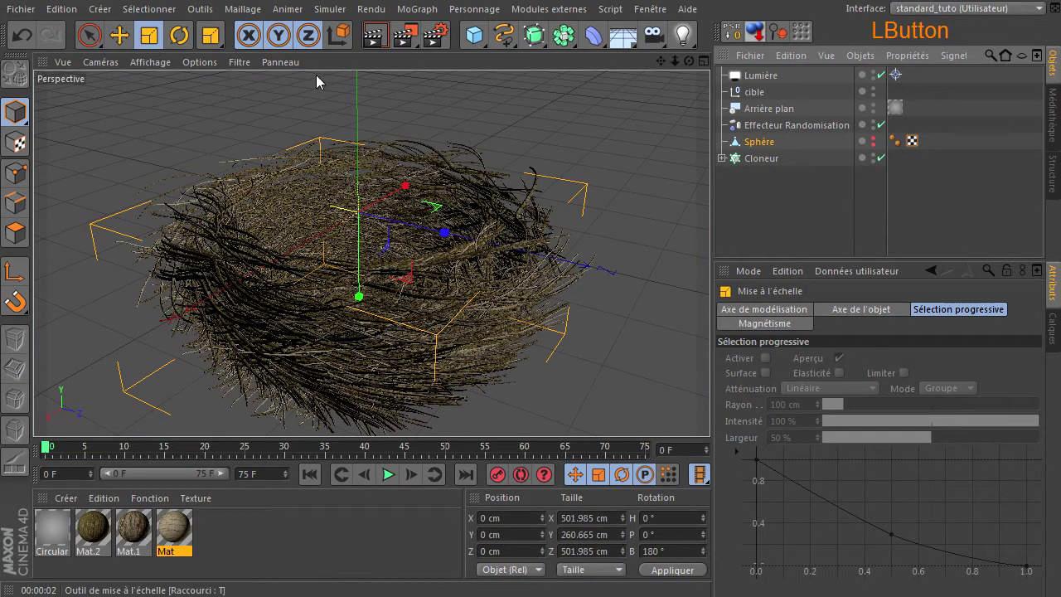
left_click_drag(359, 297, 359, 282)
left_click_drag(689, 60, 601, 549)
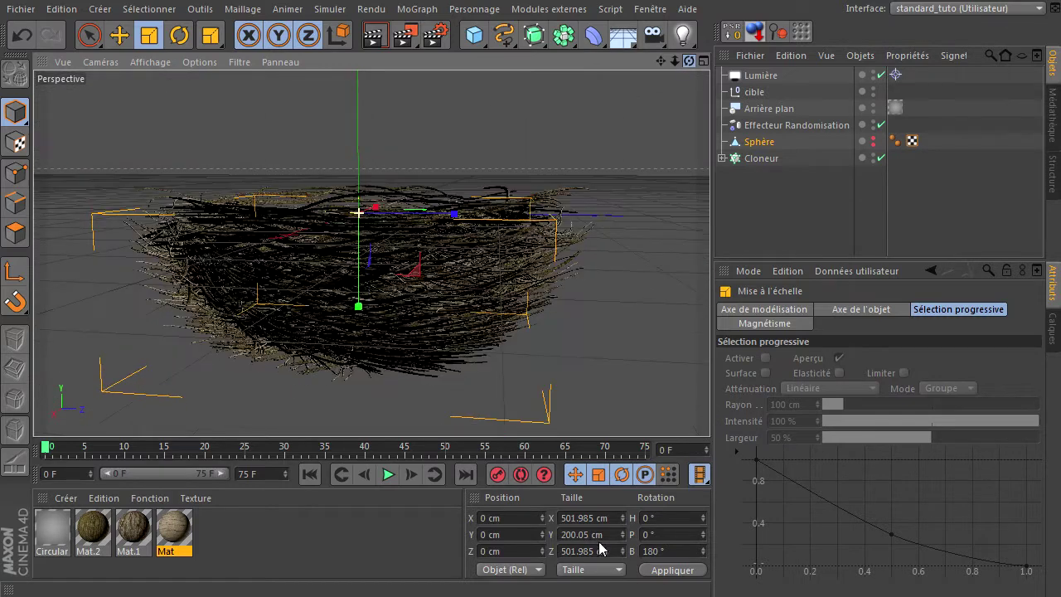
left_click_drag(358, 307, 363, 301)
left_click(616, 238)
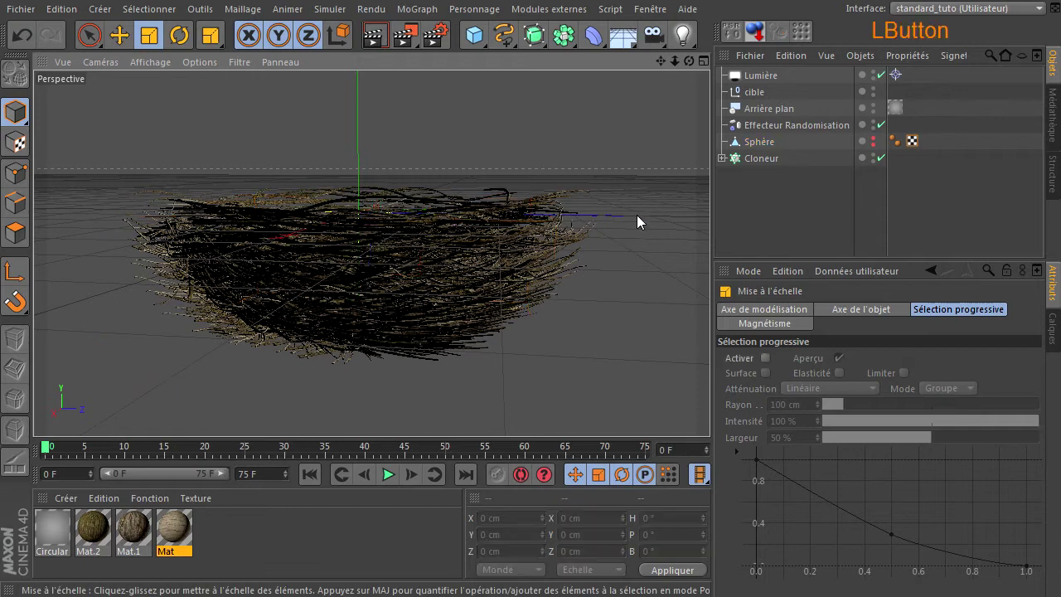
Render the flattened nest in the viewport from two different angles.
left_click_drag(695, 63, 505, 68)
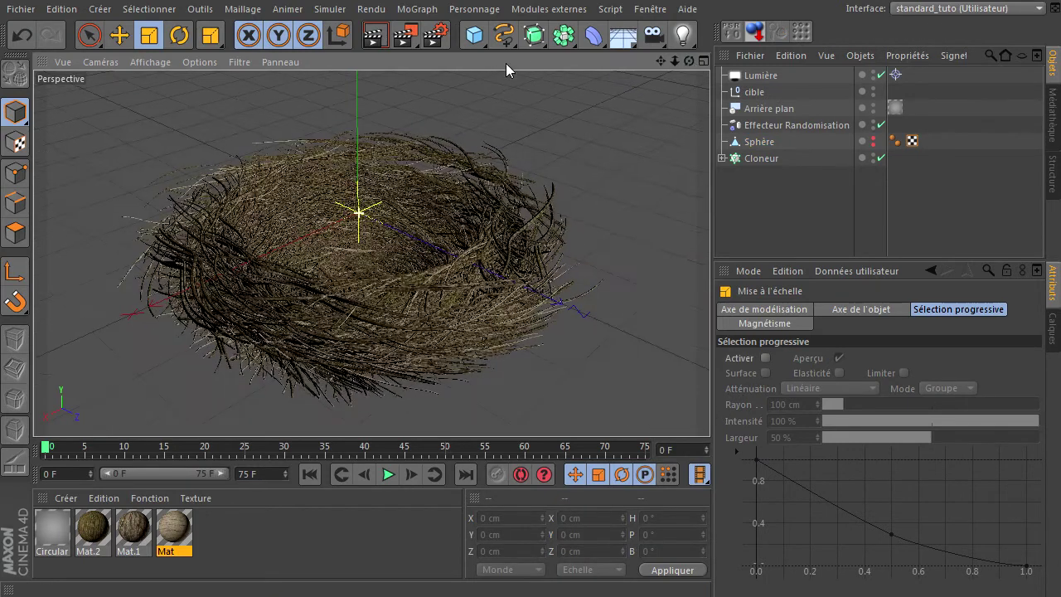
left_click(371, 35)
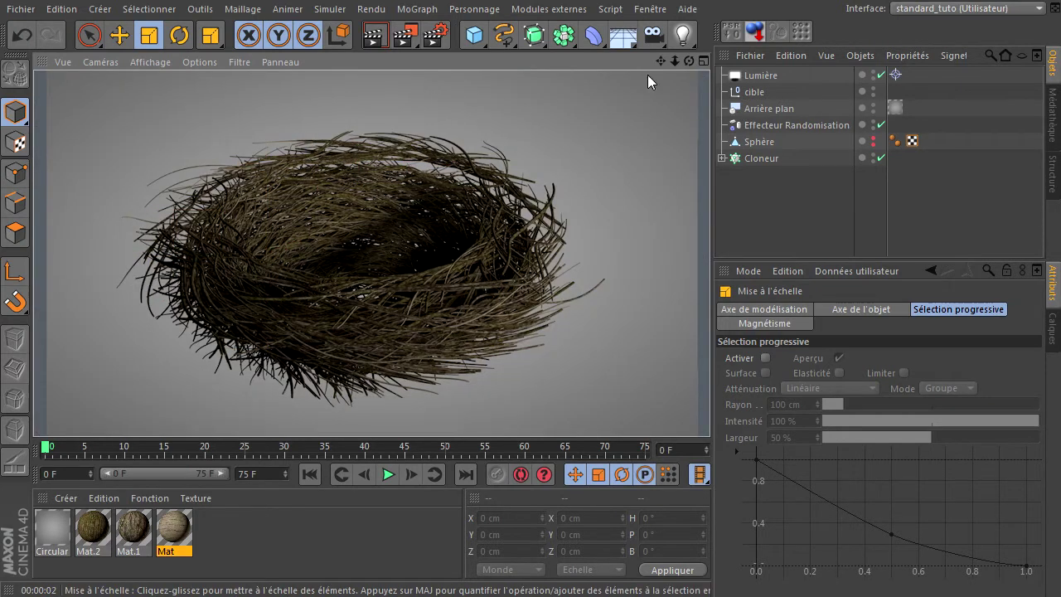
mouse_move(689, 62)
left_mouse_down()
mouse_move(700, 418)
mouse_move(621, 445)
mouse_move(853, 348)
mouse_move(971, 359)
mouse_move(710, 407)
mouse_move(693, 66)
left_mouse_up()
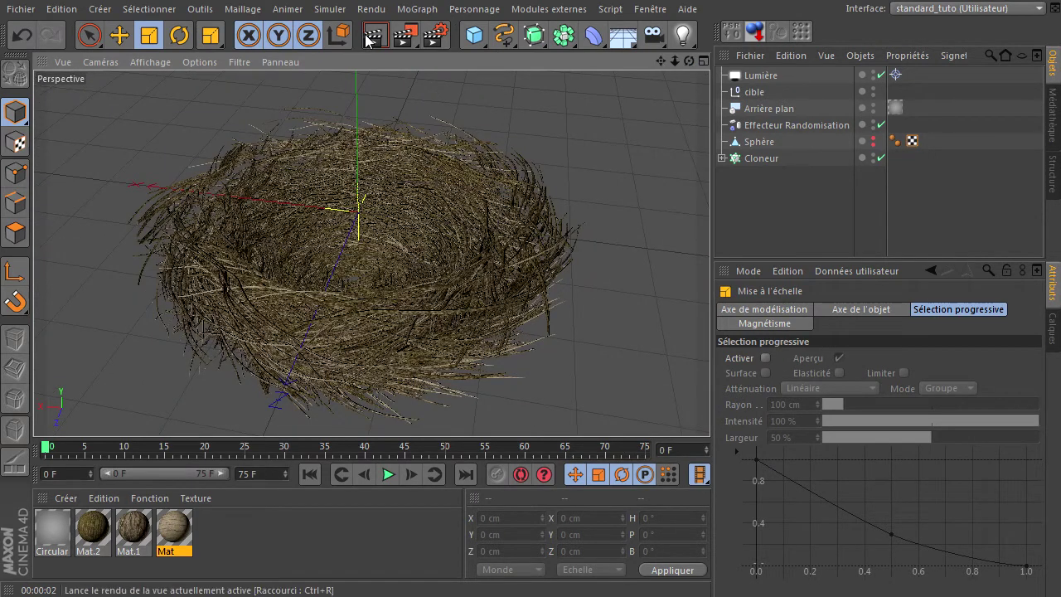
left_click(340, 36)
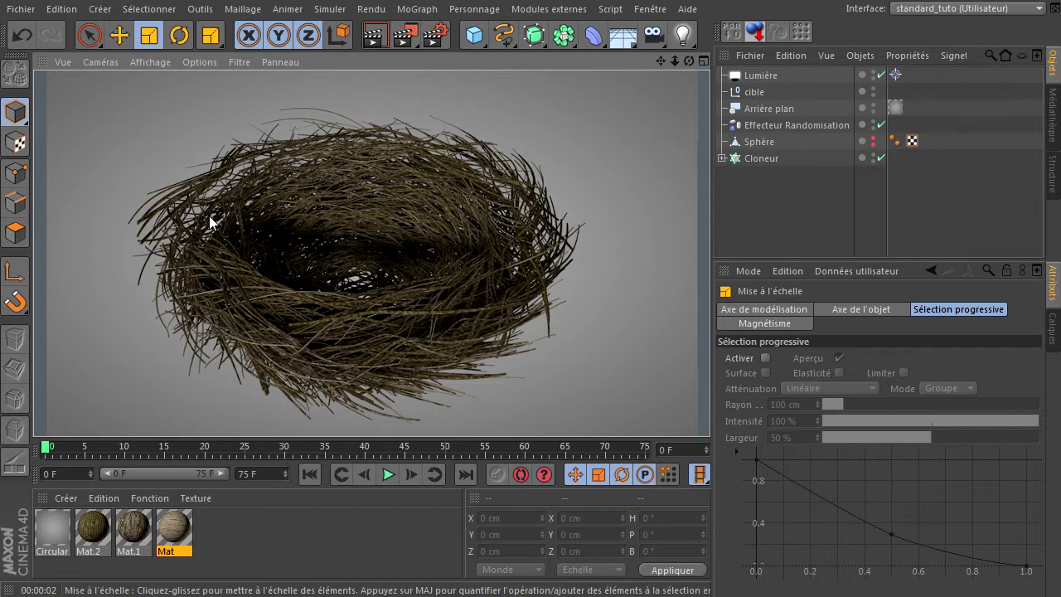
Set the Effecteur Randomisation's R.B rotation to 20°.
left_click(779, 126)
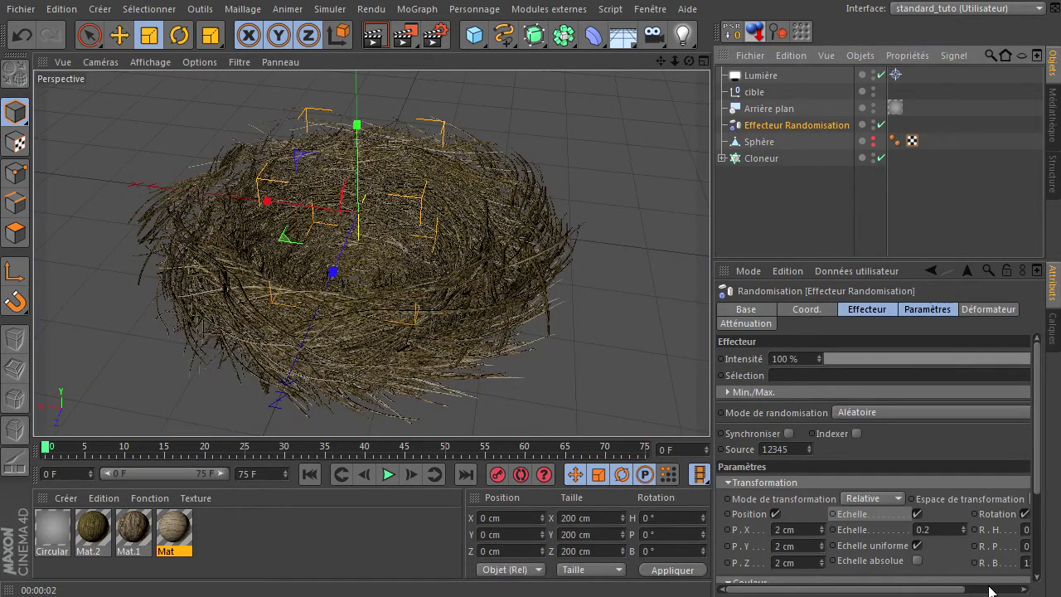
left_click(993, 590)
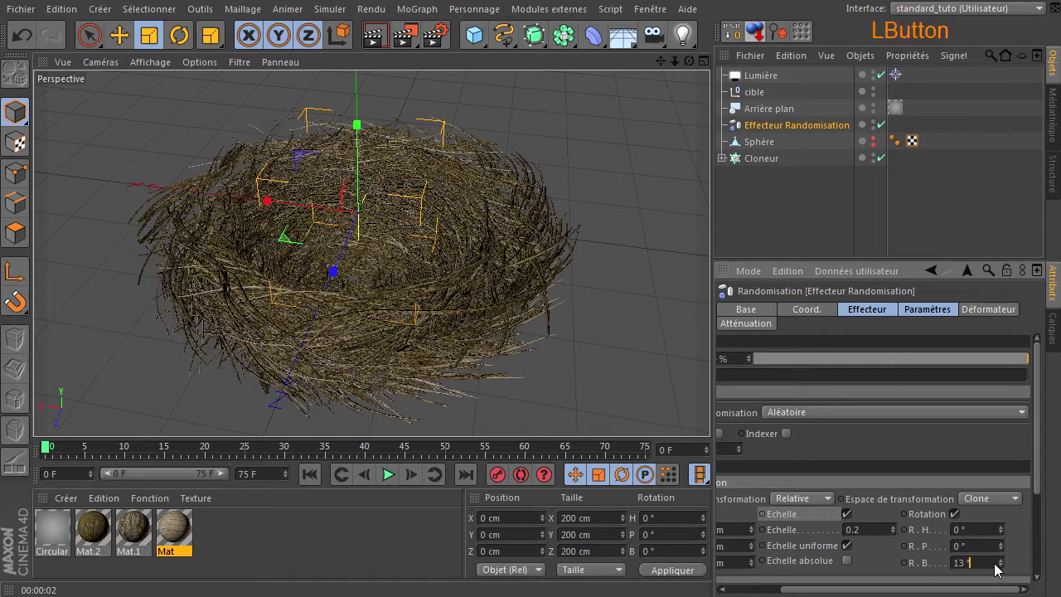
type("0")
key("Return")
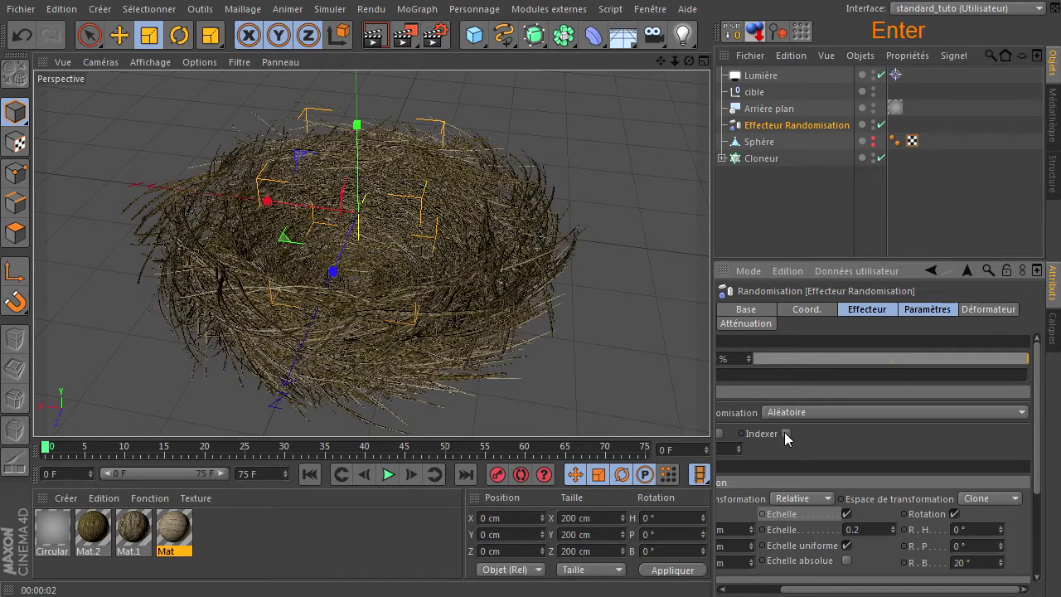
Make the Sphère visible in the viewport and prepare its edges for editing.
left_click_drag(689, 61, 711, 413)
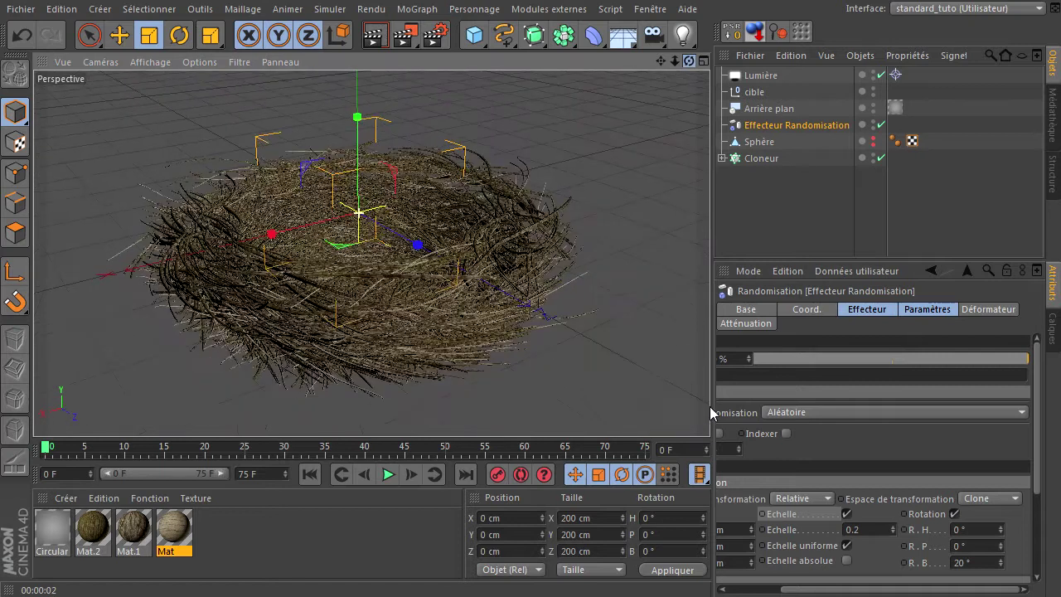
left_click(873, 139)
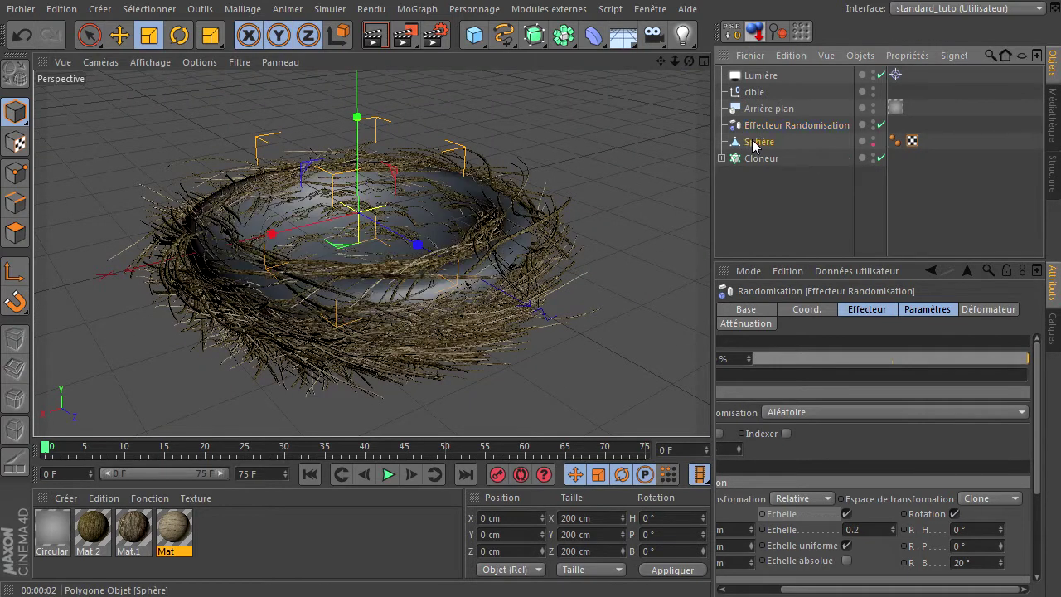
left_click(756, 142)
left_click(15, 203)
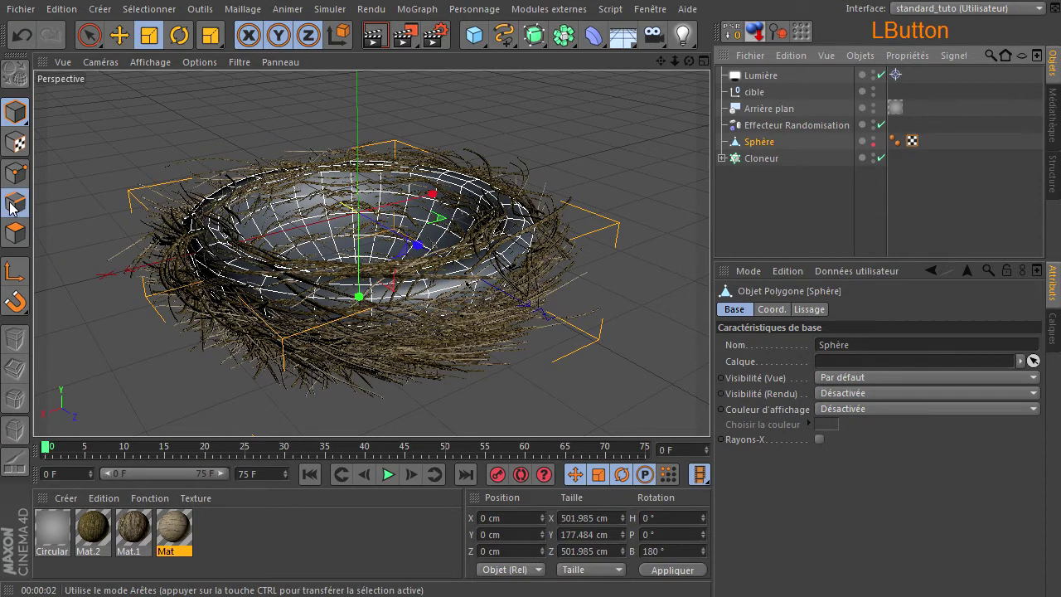
left_click(15, 203)
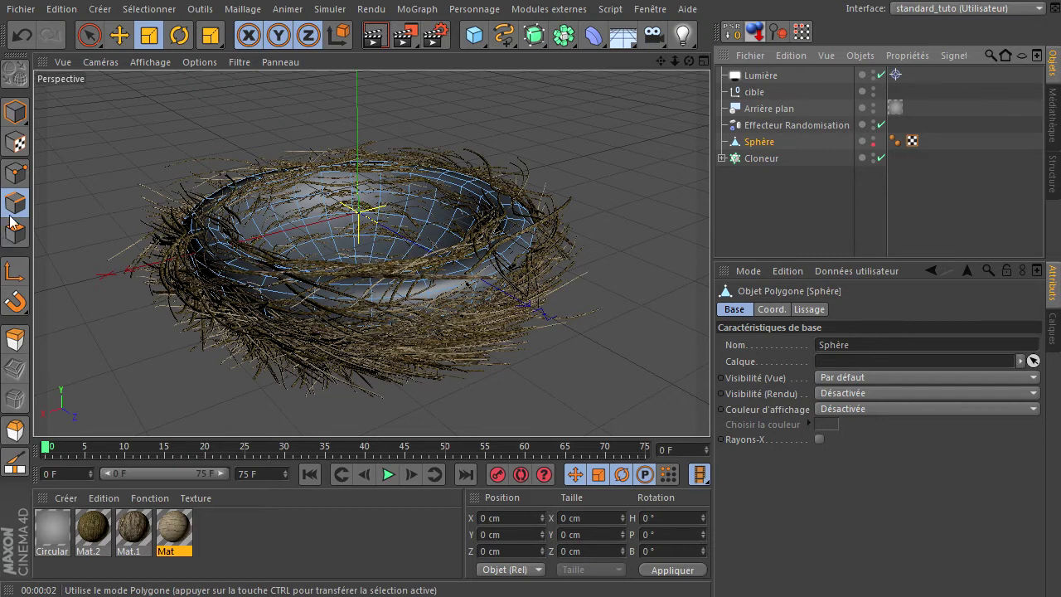
Select the neighbouring edge loops around the Sphère's upper rim with Loop Selection.
key("u")
key("l")
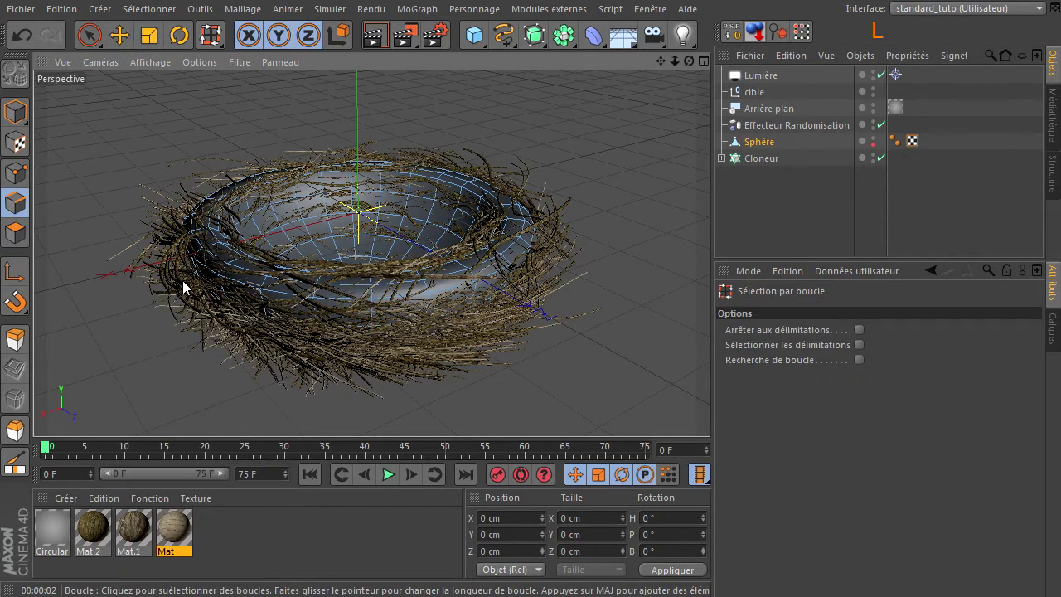
left_click(214, 272)
left_click(217, 268, "shift")
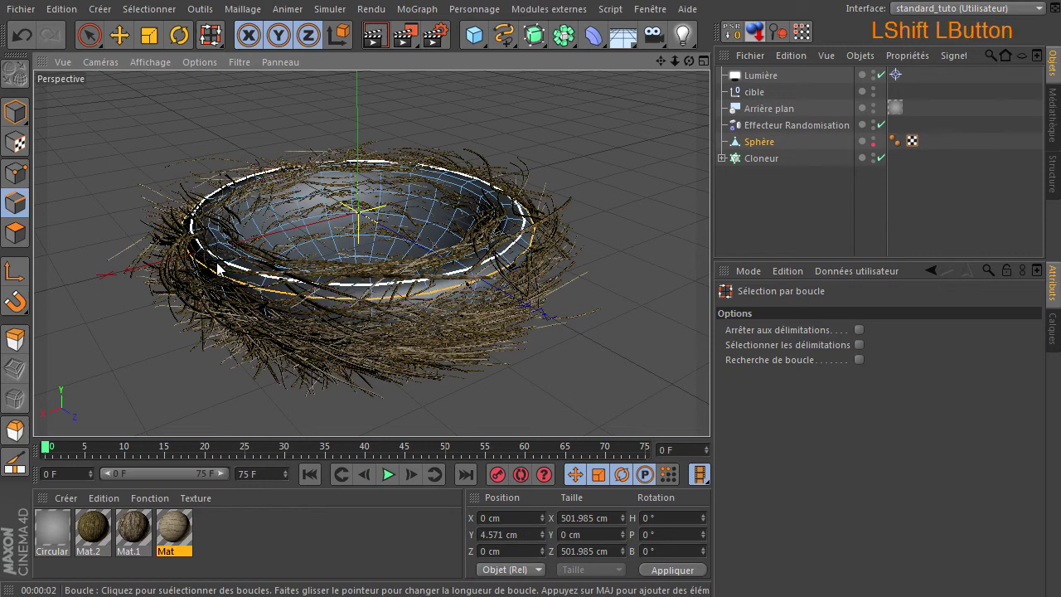
left_click(235, 254, "shift")
left_click(241, 199, "shift")
Move the selected rim loops about 1.2 cm along the Sphère's Y axis.
left_click(120, 34)
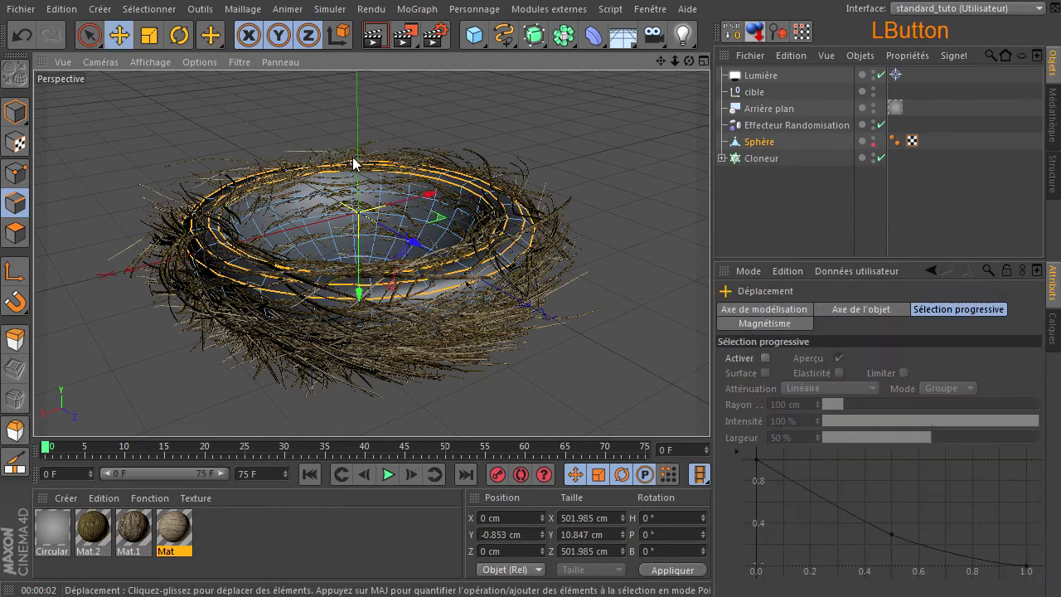
left_click_drag(360, 289, 356, 280)
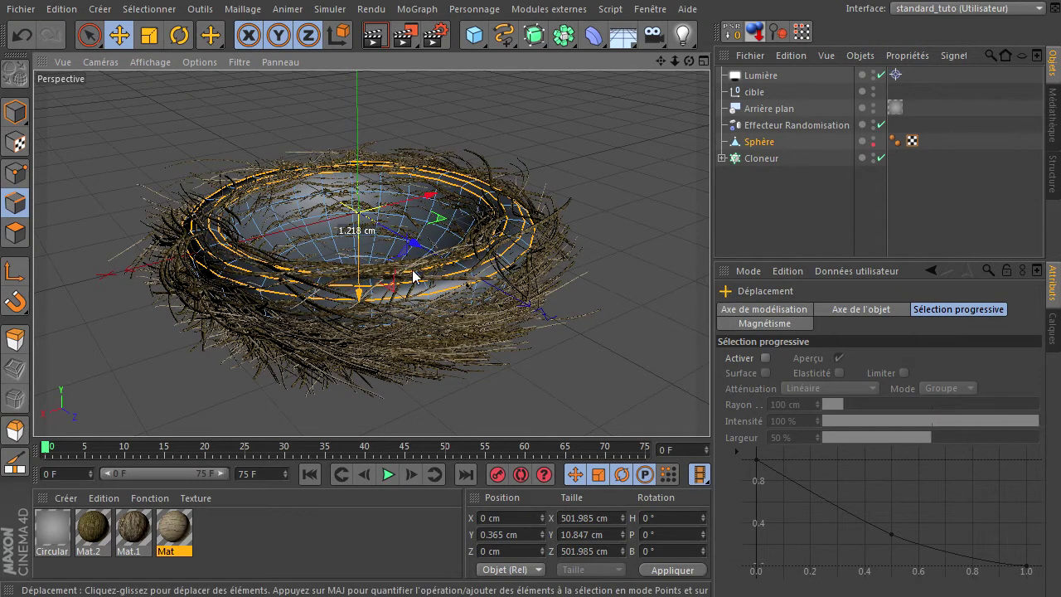
left_click(661, 78)
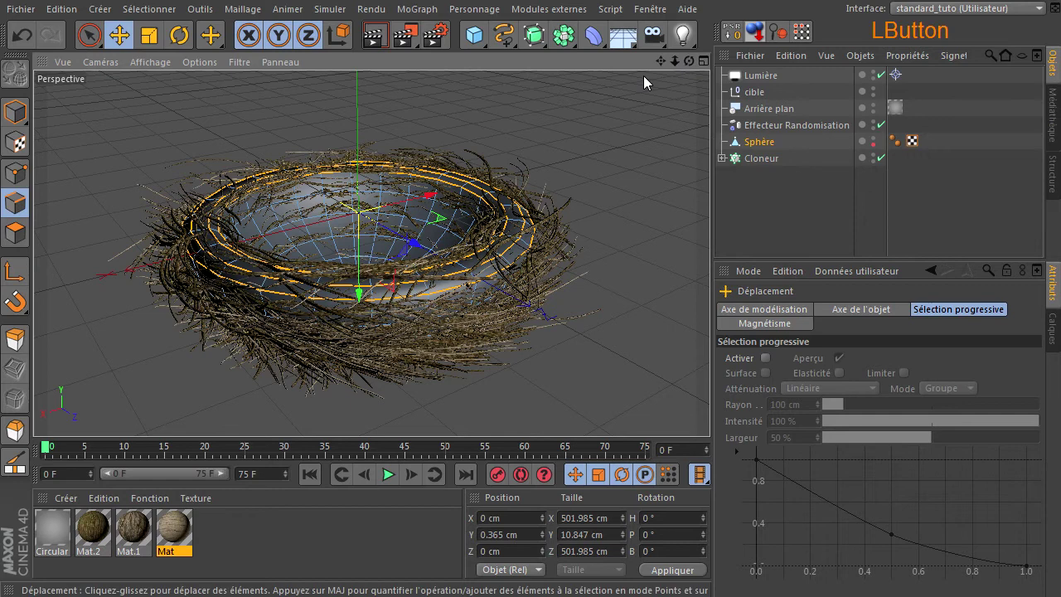
Hide the Sphère in the viewport again so that only the nest strands show.
left_click_drag(689, 62, 713, 404)
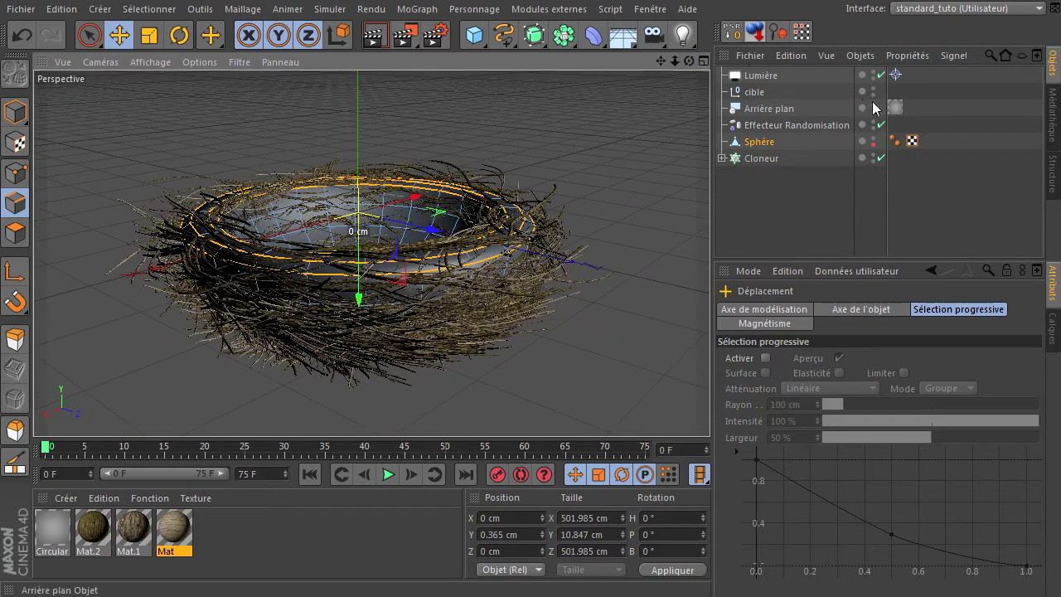
left_click(874, 141)
left_click(874, 140)
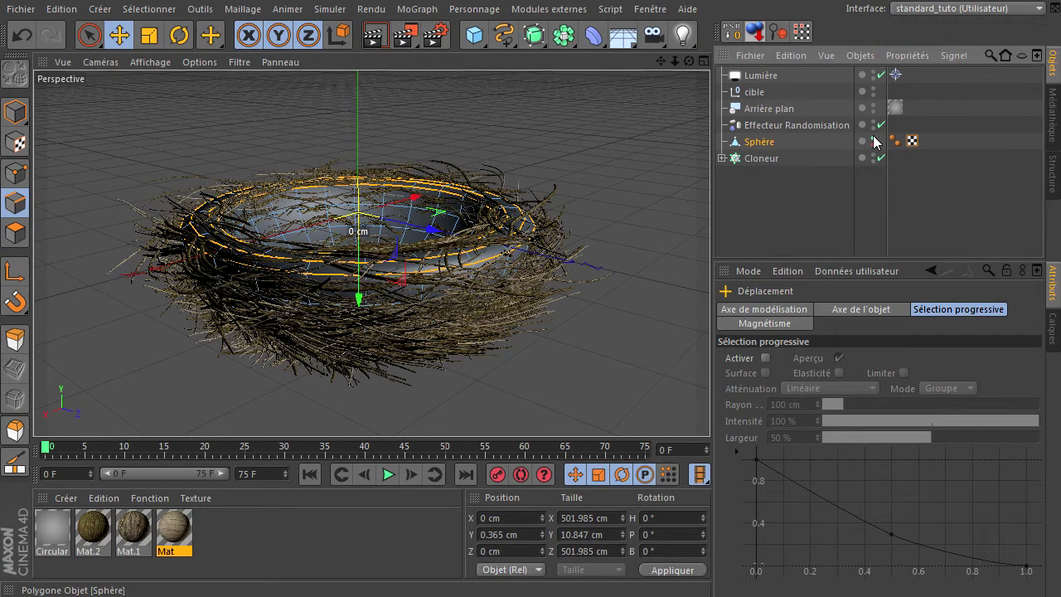
left_click(874, 140)
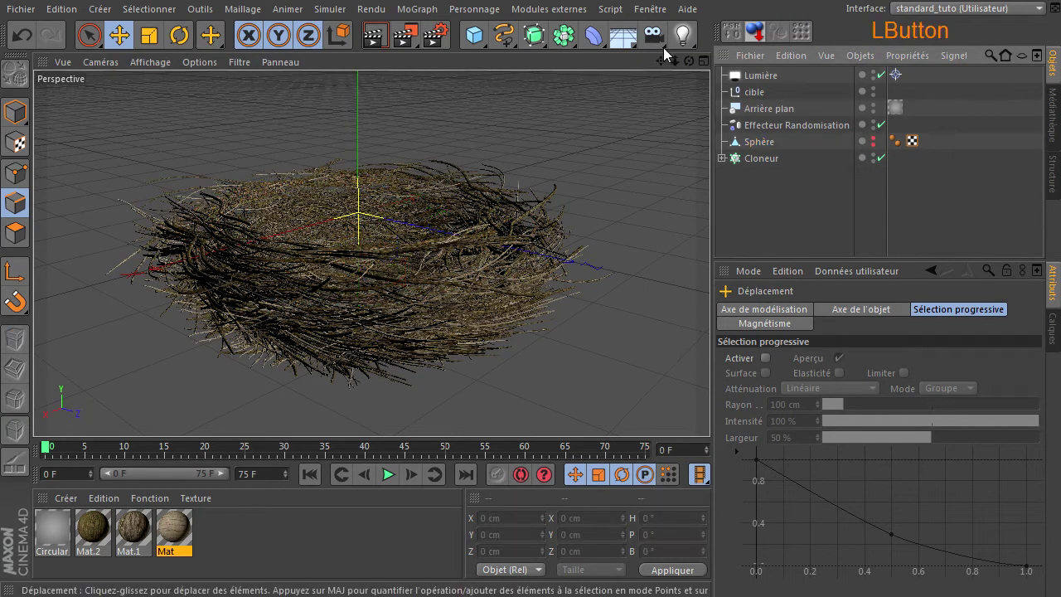
Render the adjusted nest in the viewport, first as a whole and again from a closer view.
left_click_drag(689, 61, 709, 412)
left_click(376, 35)
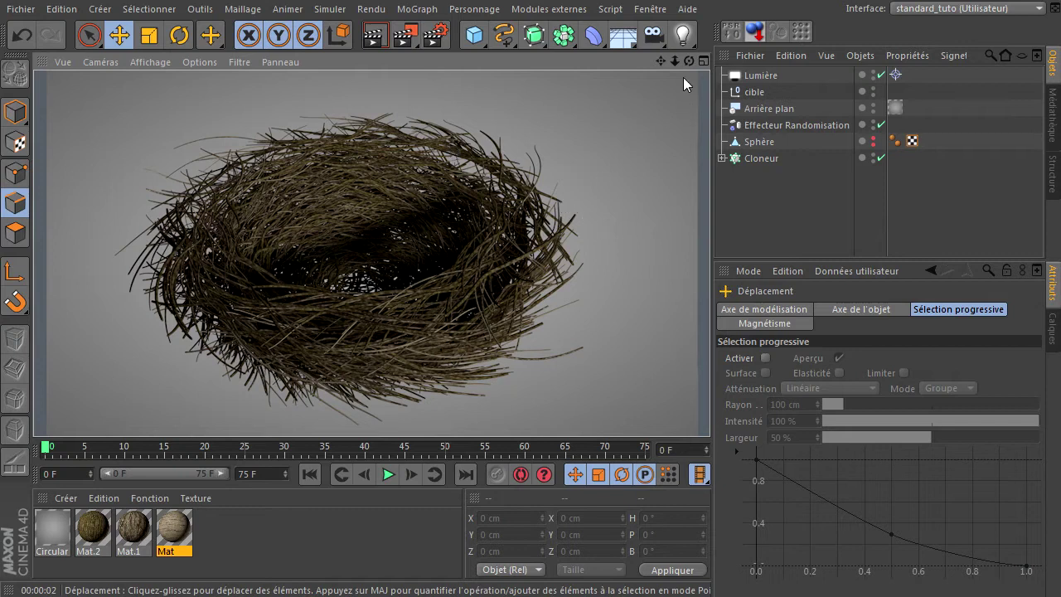
left_click_drag(681, 62, 710, 406)
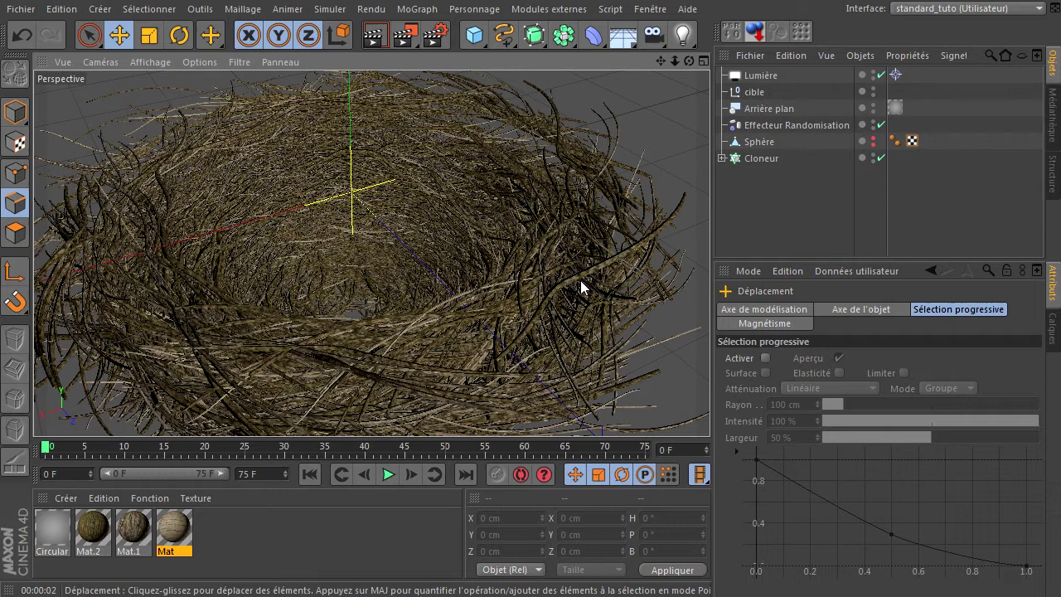
left_click(375, 35)
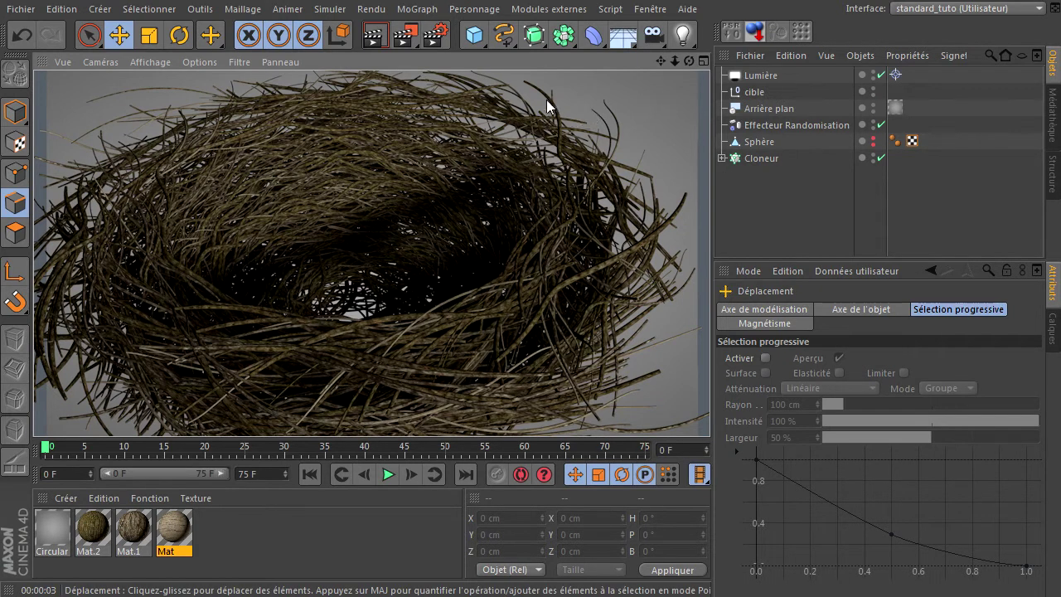
left_click_drag(675, 61, 705, 382)
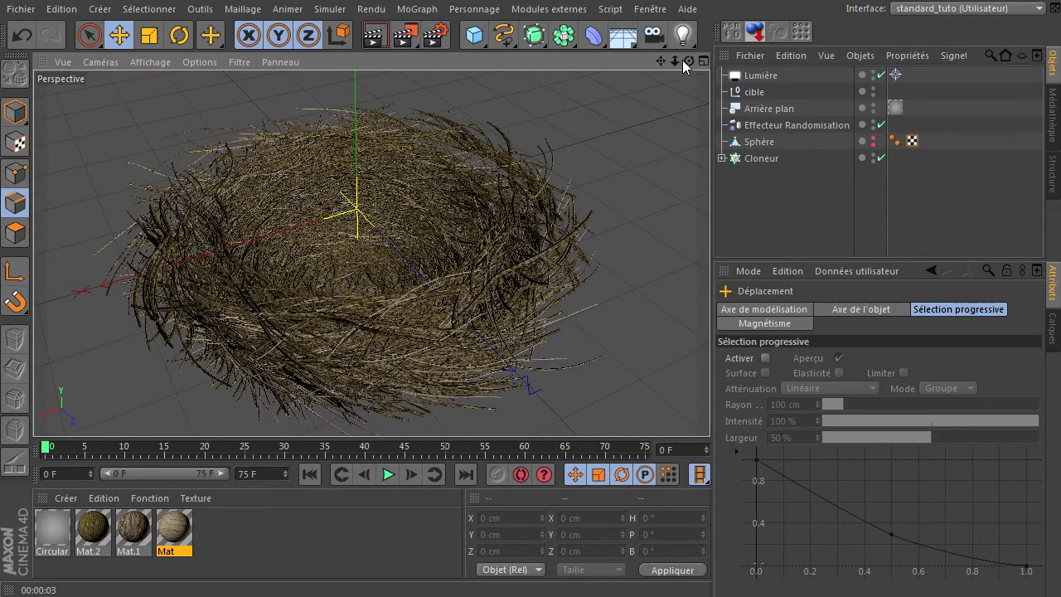
left_click_drag(688, 62, 710, 399)
left_click(745, 184)
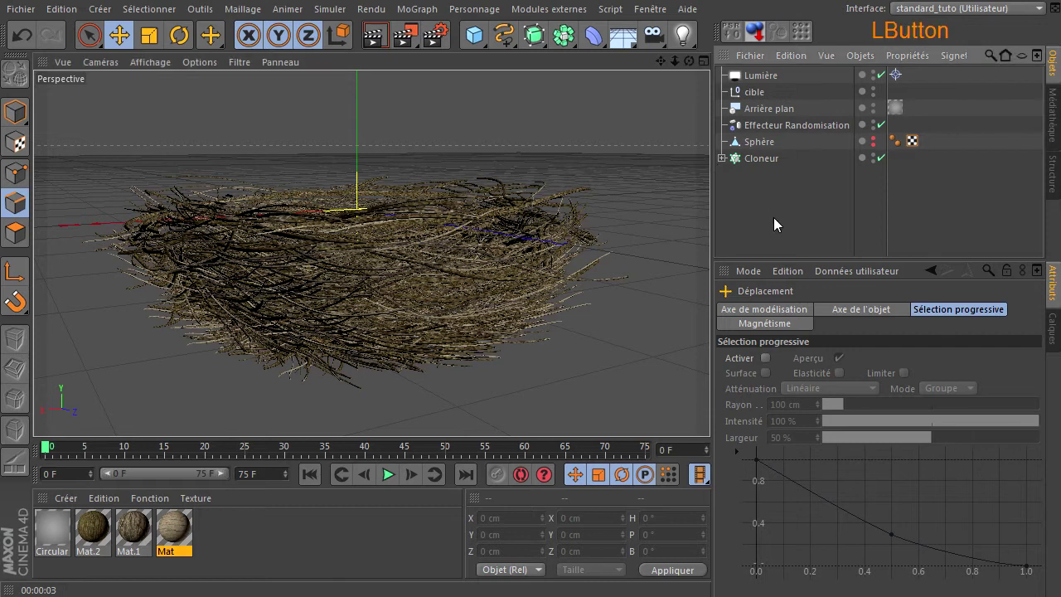
left_click_drag(689, 62, 712, 403)
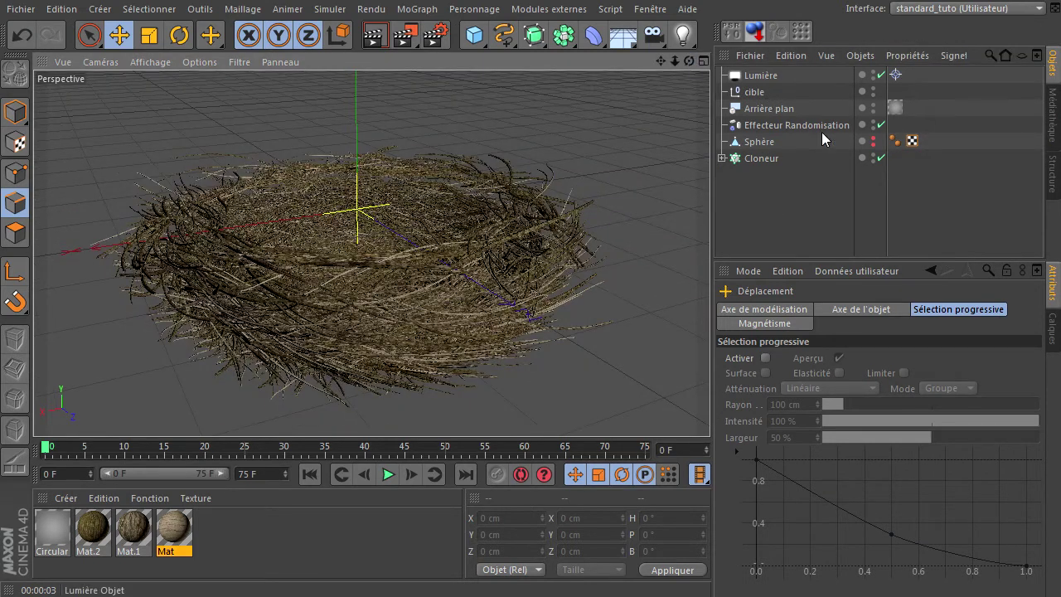
Make the hidden Sphère polygon object a collision body (Corps collision) from the simulation properties, working in model mode.
left_click(756, 146)
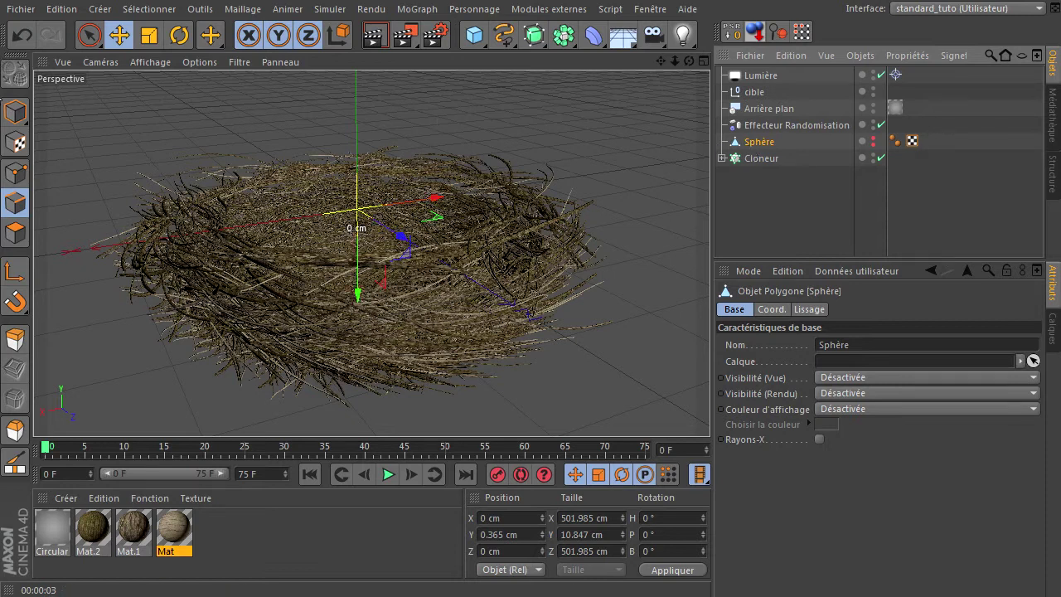
left_click(15, 111)
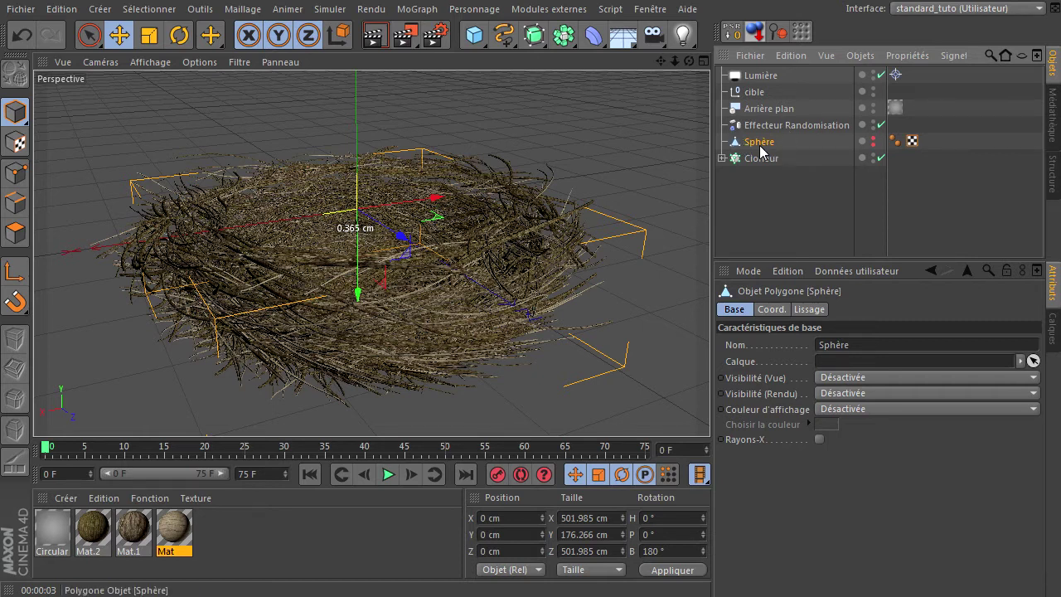
right_click(760, 146)
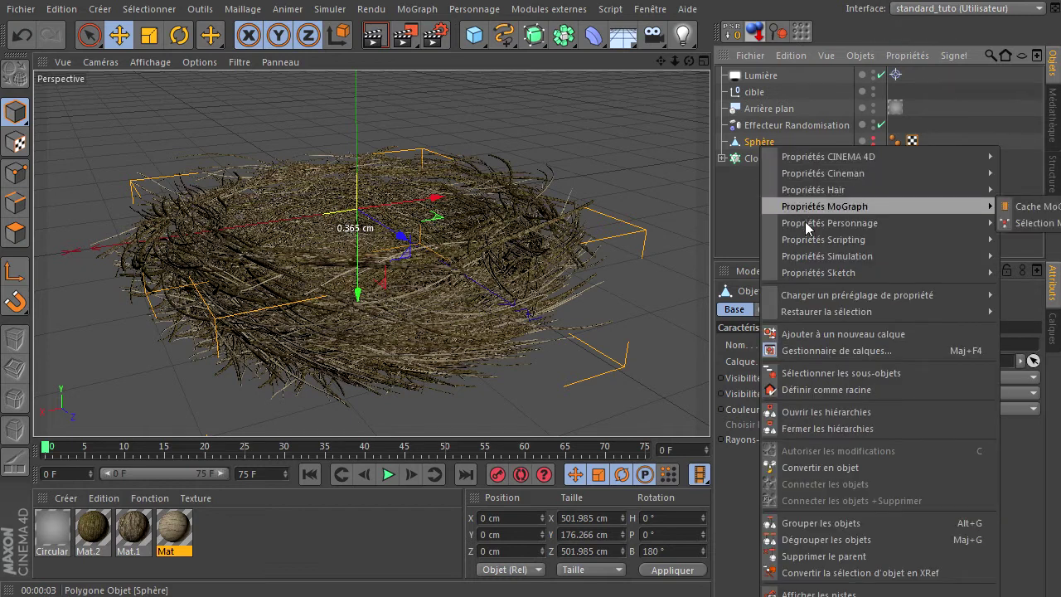
mouse_move(804, 256)
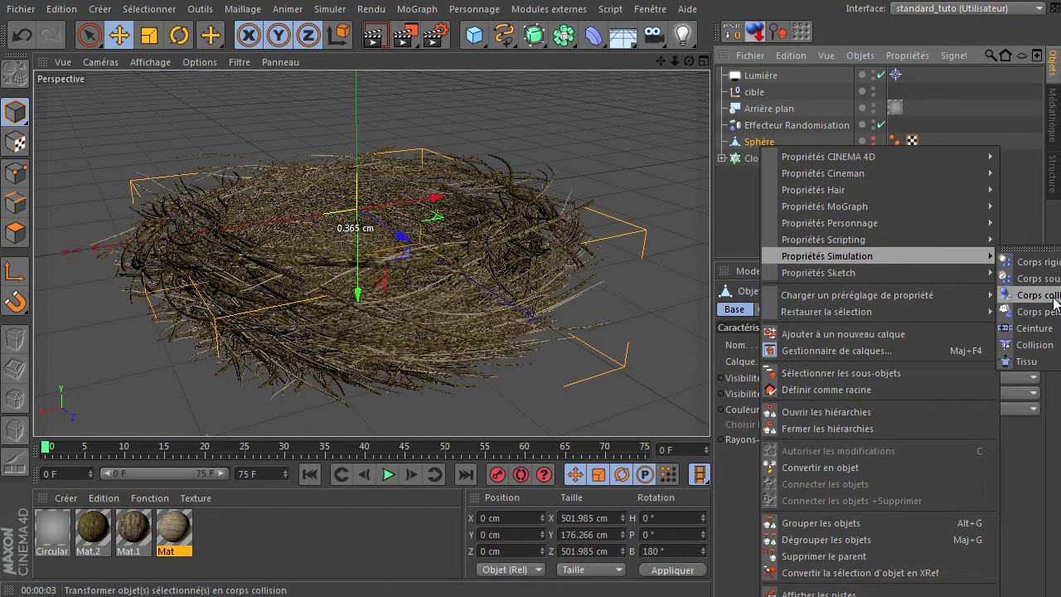
left_click(1040, 295)
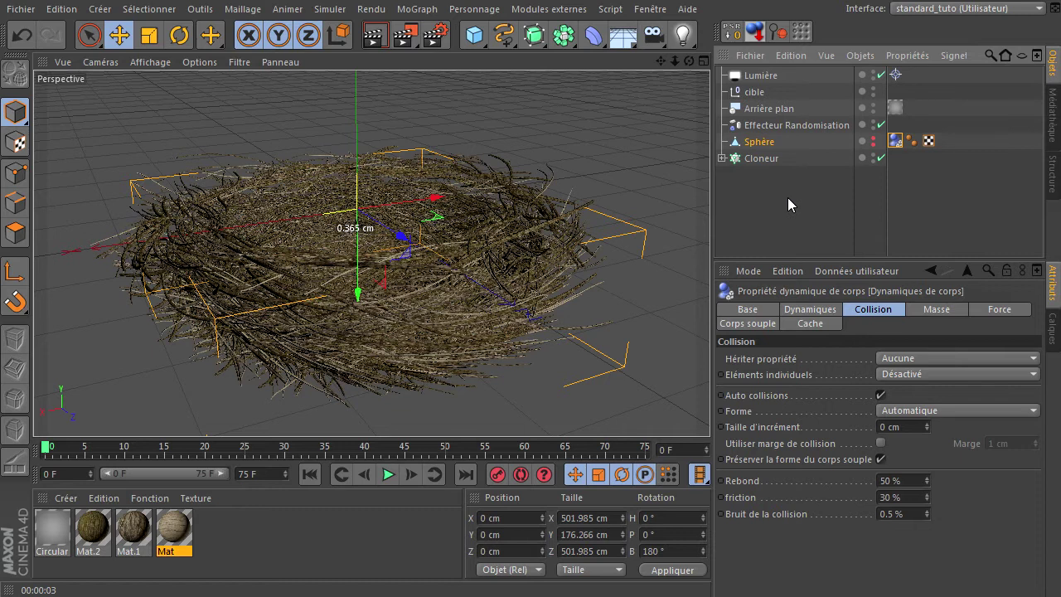
Set the collision shape (Forme) of the Sphère's dynamics property to Maillage statique, leaving no object selected.
left_click(897, 142)
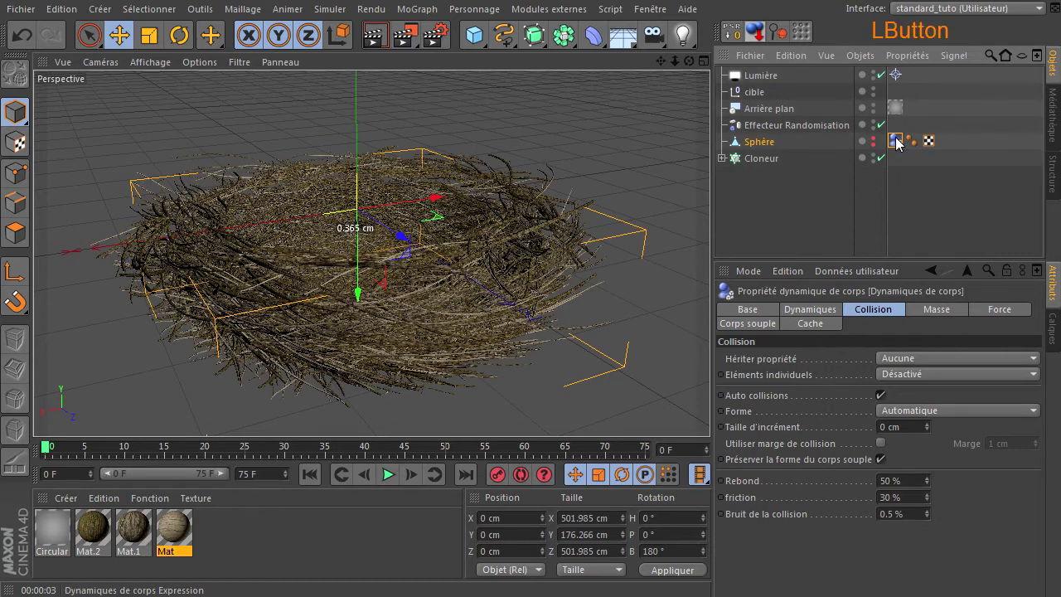
left_click(865, 314)
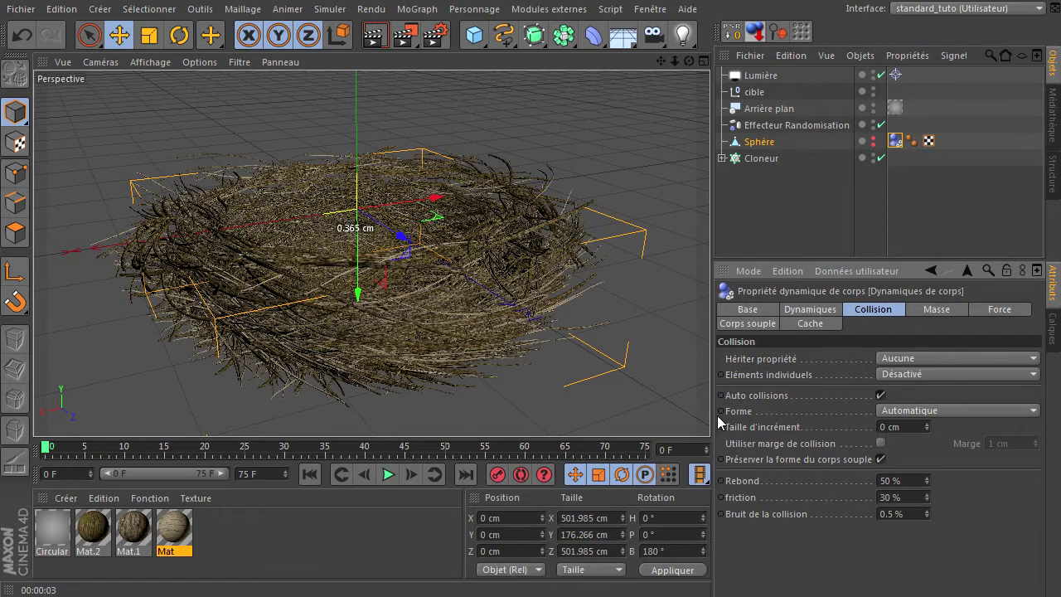
left_click(911, 412)
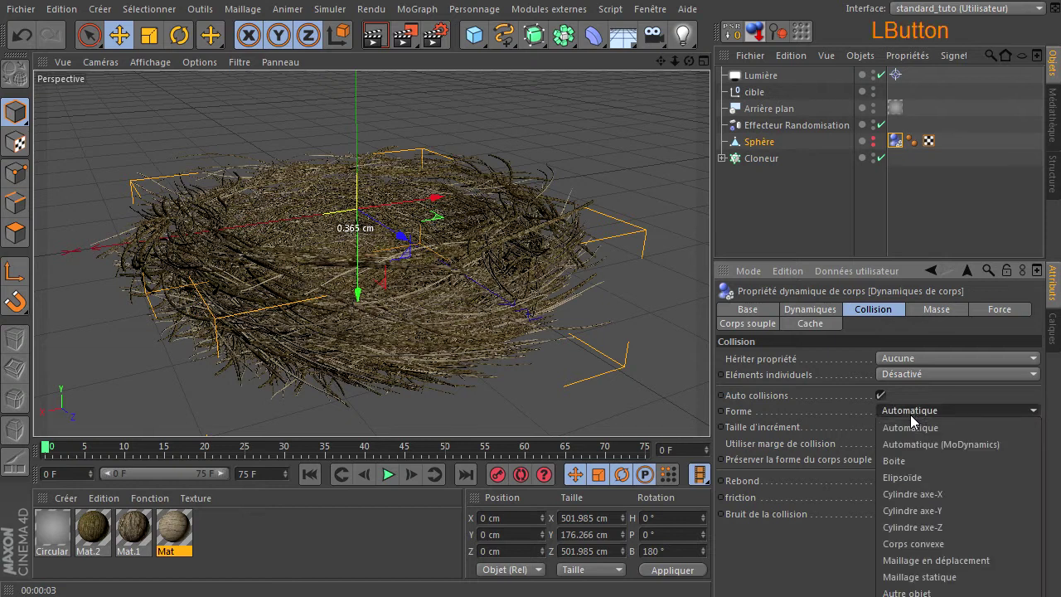
left_click(902, 578)
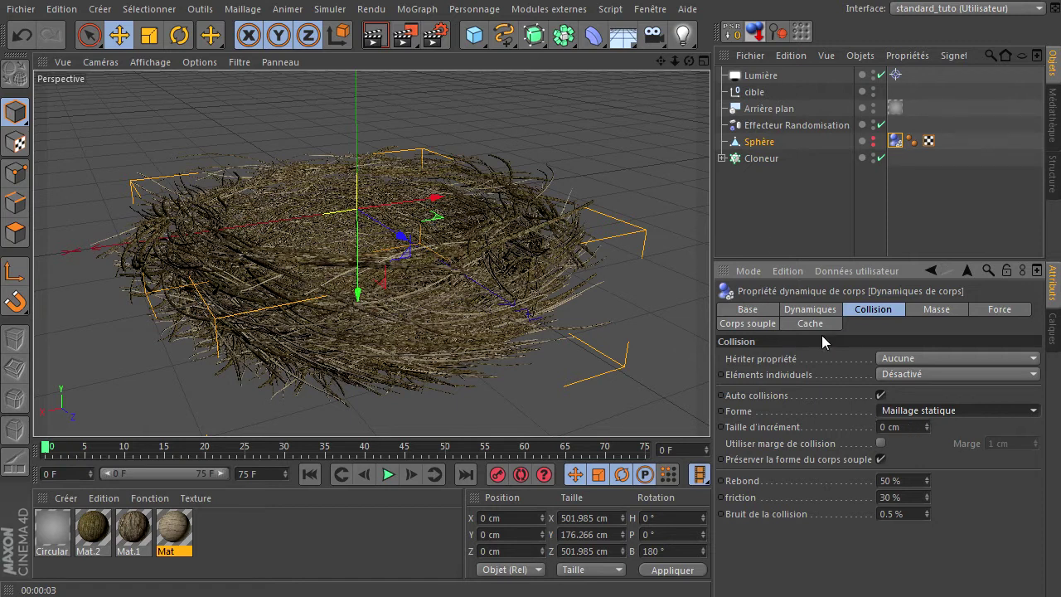
left_click(772, 185)
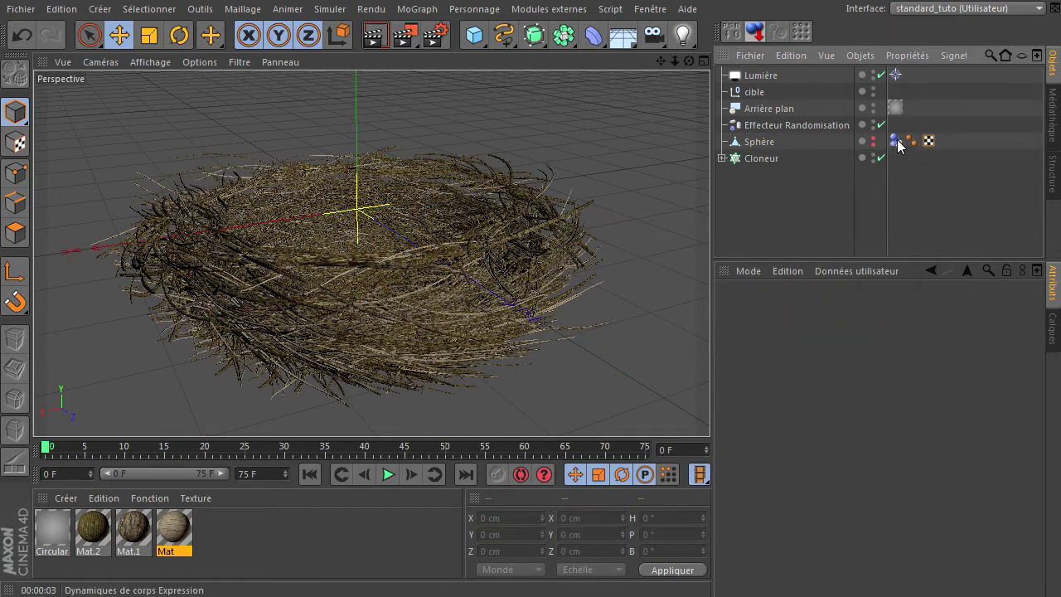
Extend the animation's end frame to 125 F and stretch the preview range to 125 F.
mouse_move(689, 61)
left_mouse_down()
mouse_move(709, 407)
mouse_move(690, 58)
left_mouse_up()
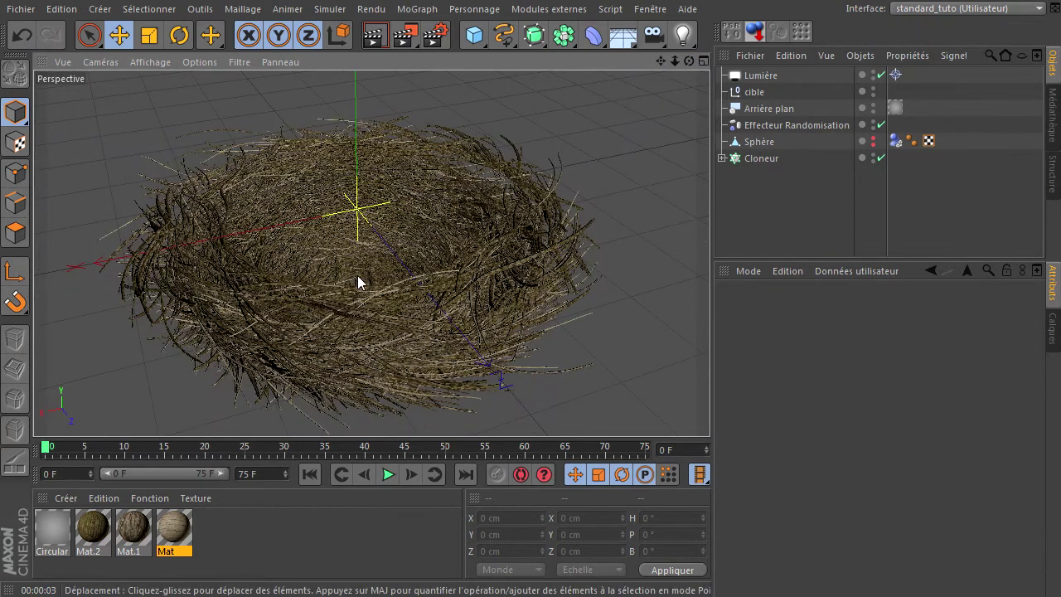
left_click(267, 477)
type("125")
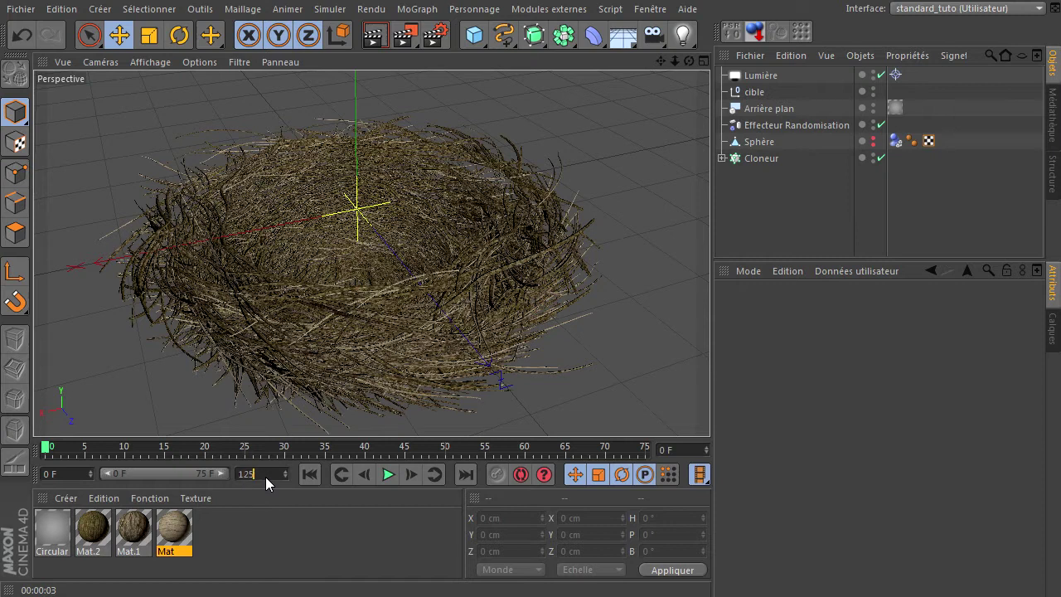
type("0")
key("BackSpace")
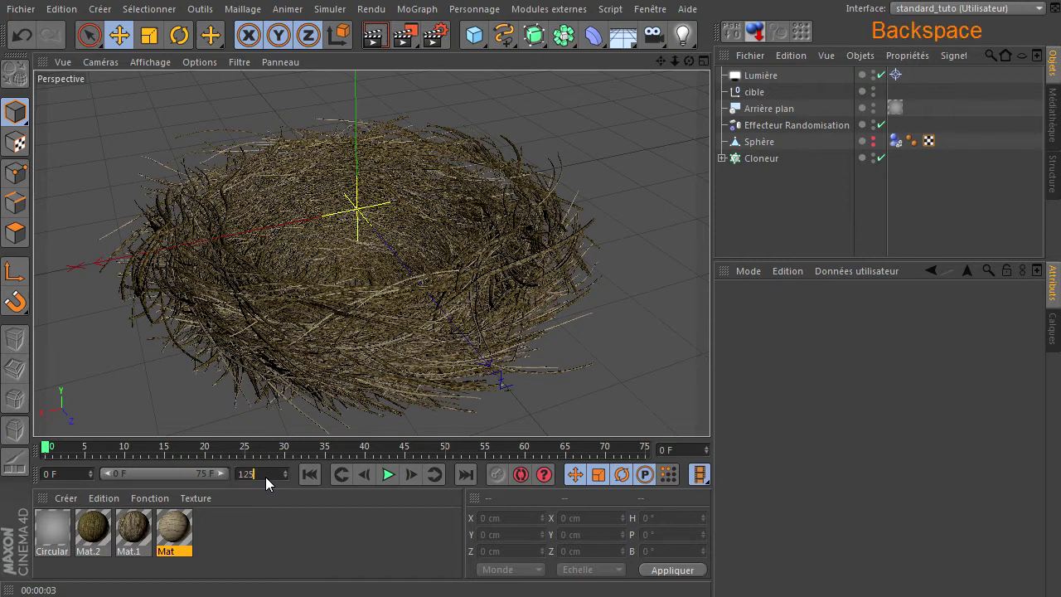
key("Return")
left_click_drag(185, 473, 259, 470)
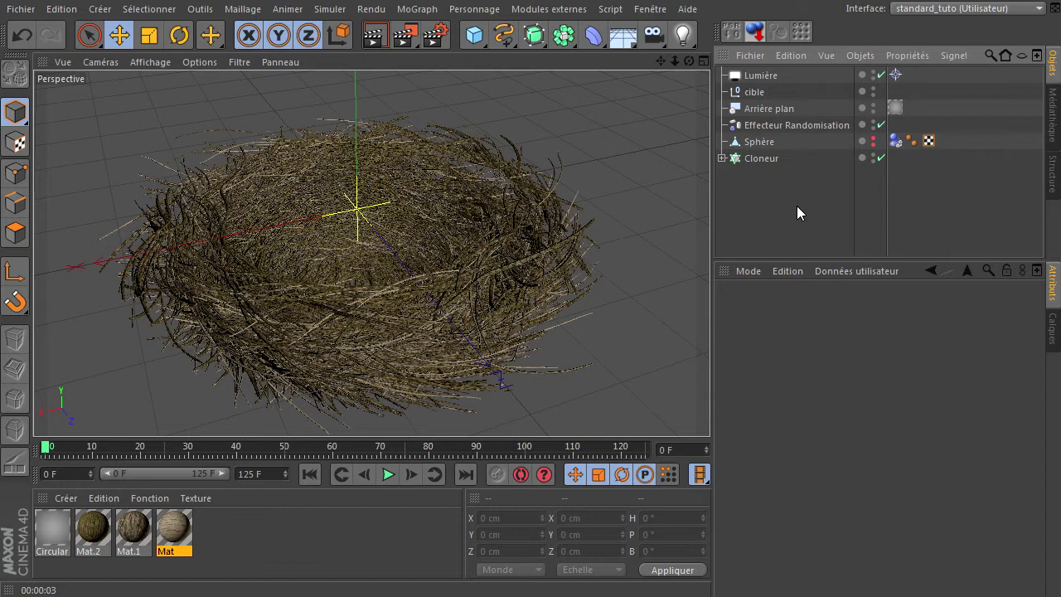
Add a sphere primitive at the nest's centre and set its type to Hexaèdre.
left_click_drag(557, 288, 548, 286, "alt")
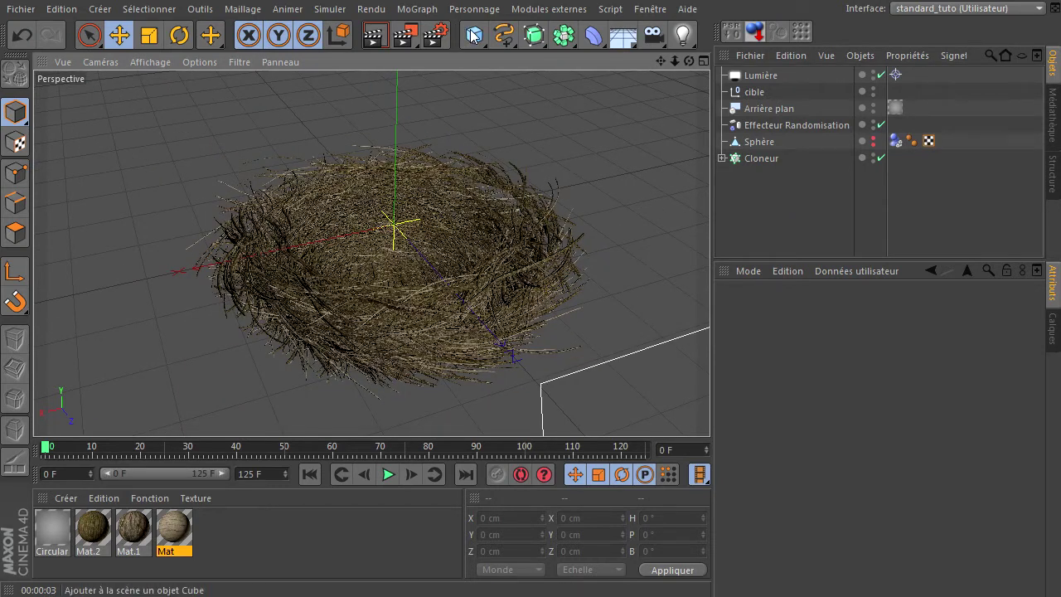
left_click_drag(474, 35, 901, 77)
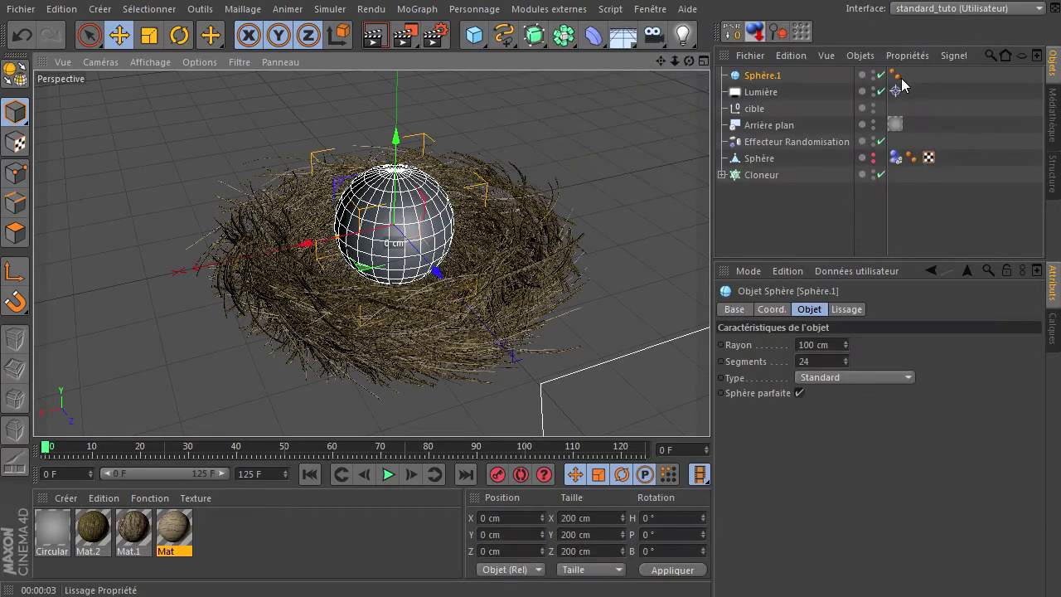
left_click(894, 378)
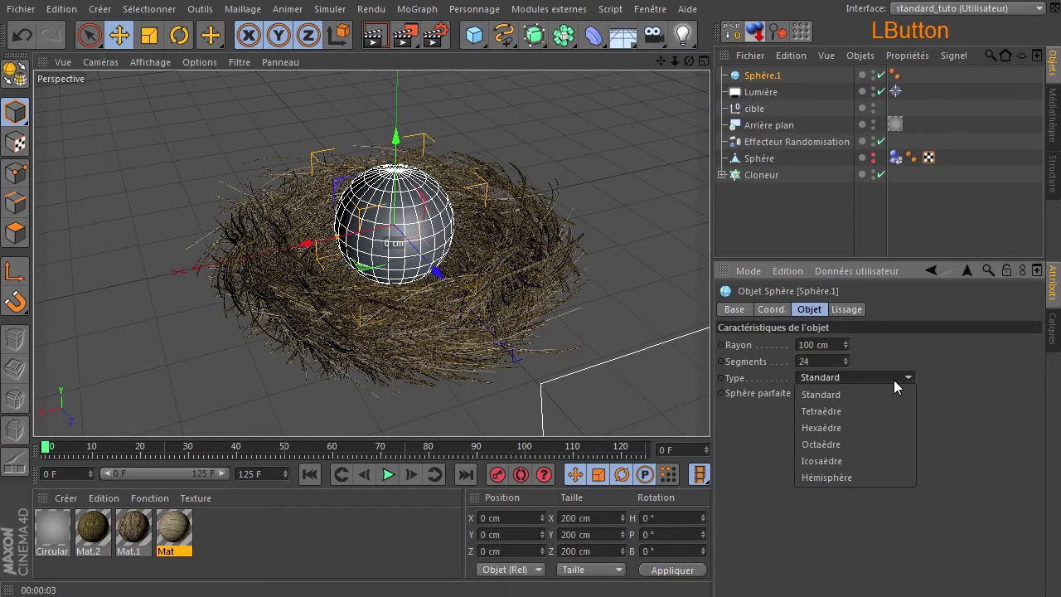
left_click(885, 426)
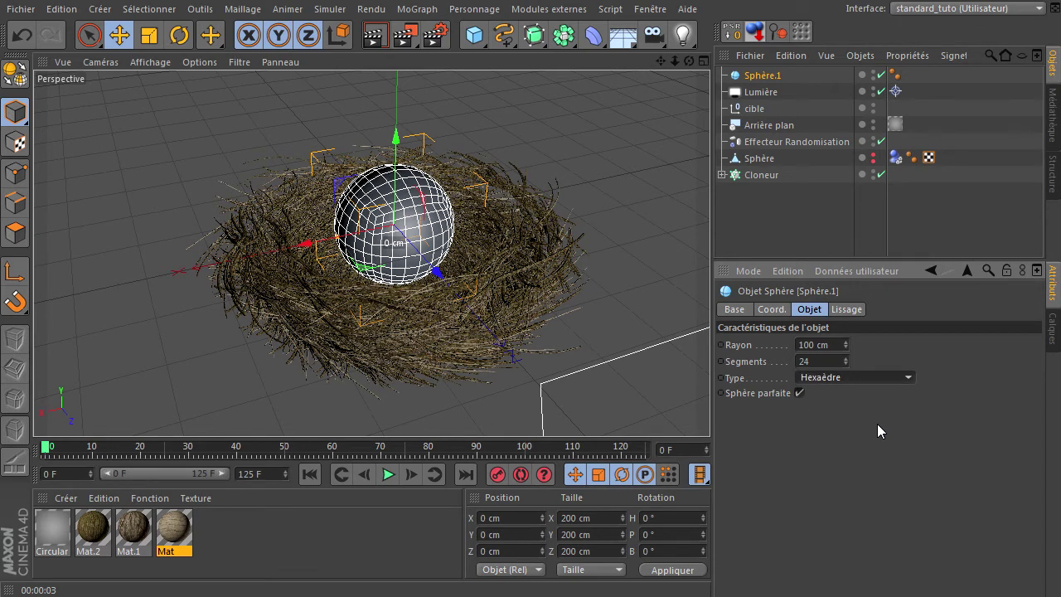
Add an Effilage deformer and set its size to 200 × 200 × 200 cm.
left_click_drag(593, 35, 610, 56)
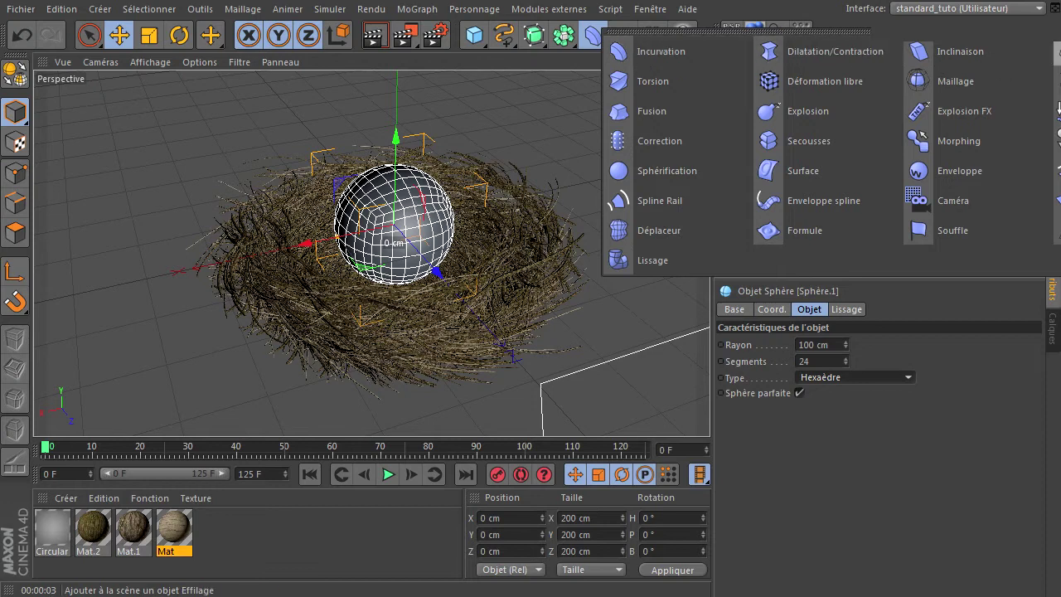
left_click(593, 34)
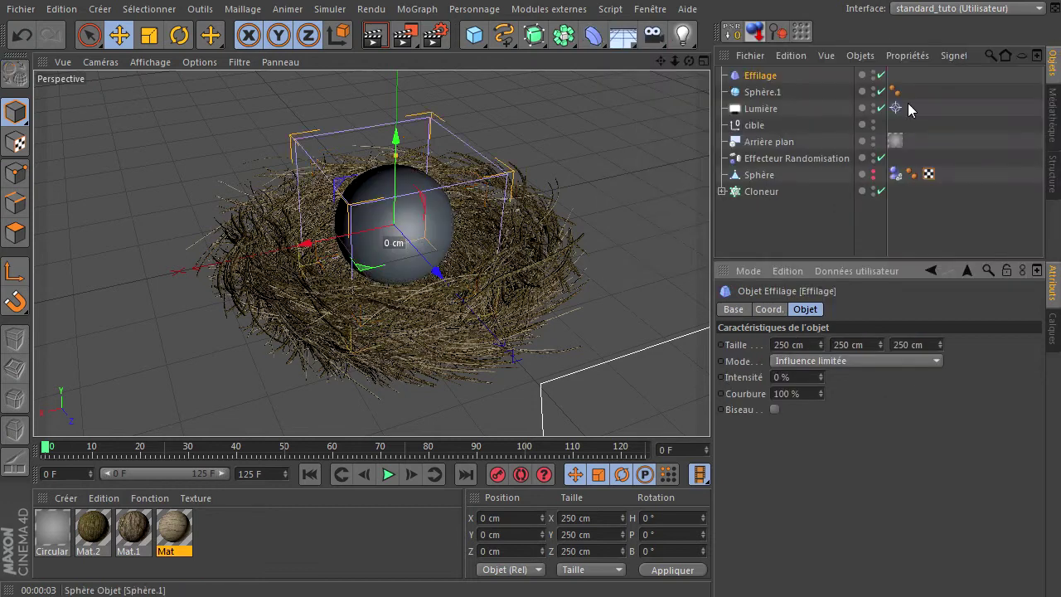
left_click(770, 77)
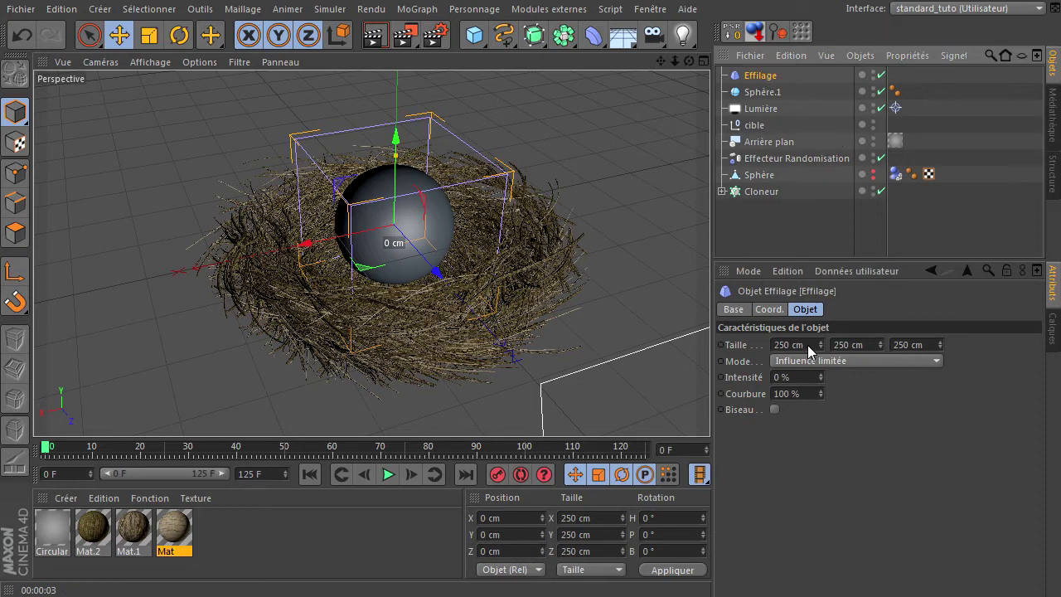
left_click(771, 94)
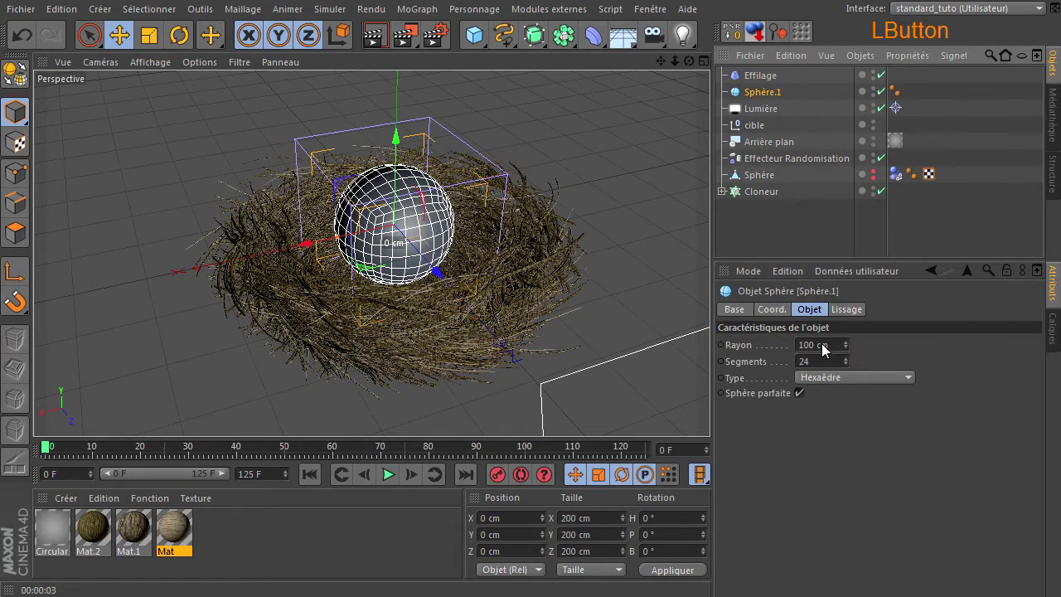
left_click(777, 76)
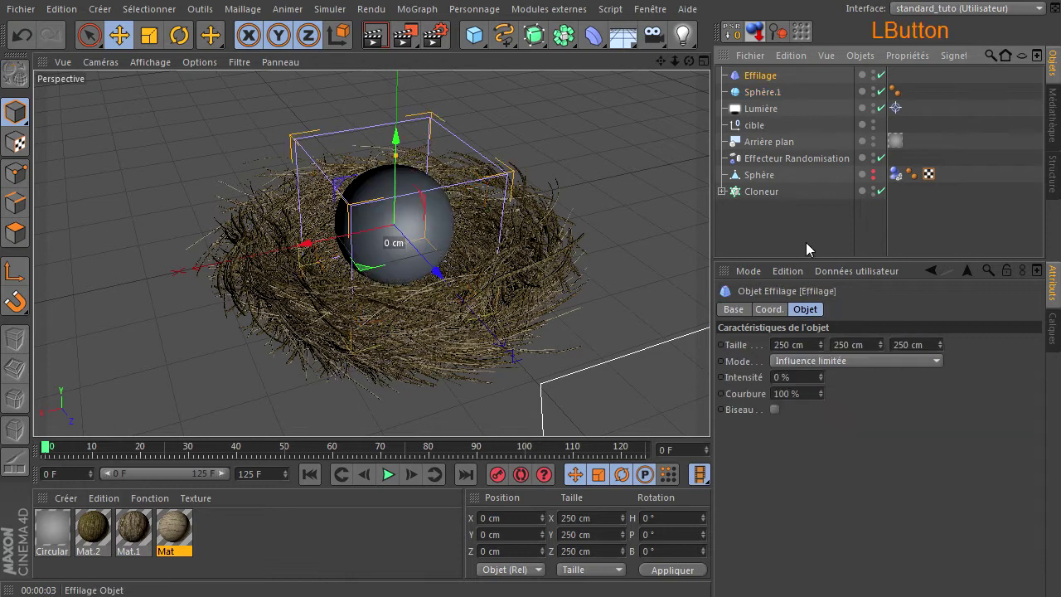
left_click(806, 345)
left_click_drag(808, 346, 777, 349)
type("200")
key("Tab")
type("200")
left_click(909, 346)
type("200")
left_click(889, 468)
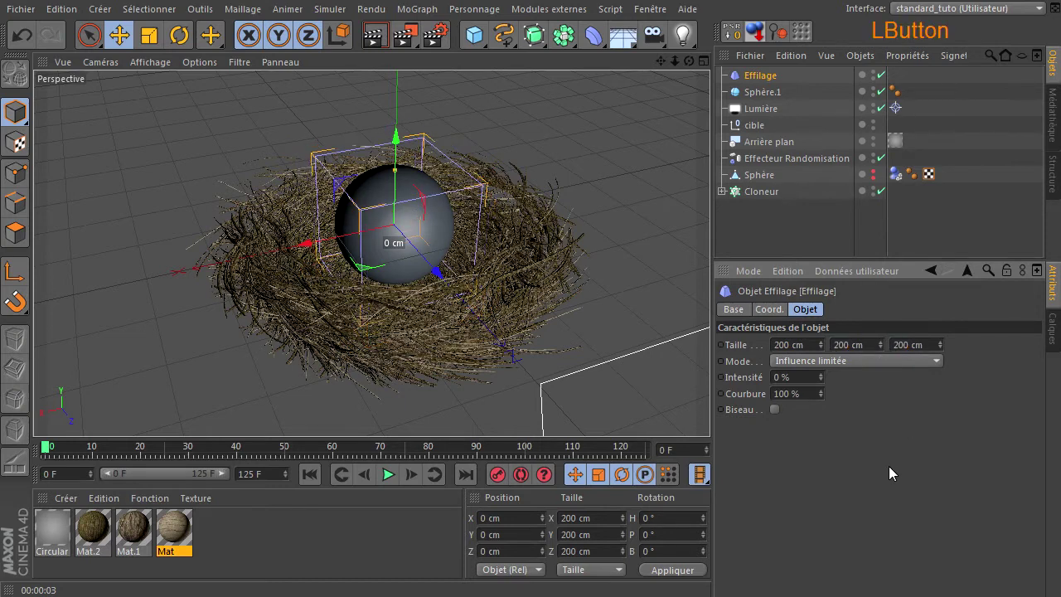
Make the Effilage deformer a child of Sphère.1 and set its intensity to 30 % to form an egg.
left_click_drag(760, 76, 771, 92)
left_click(780, 95)
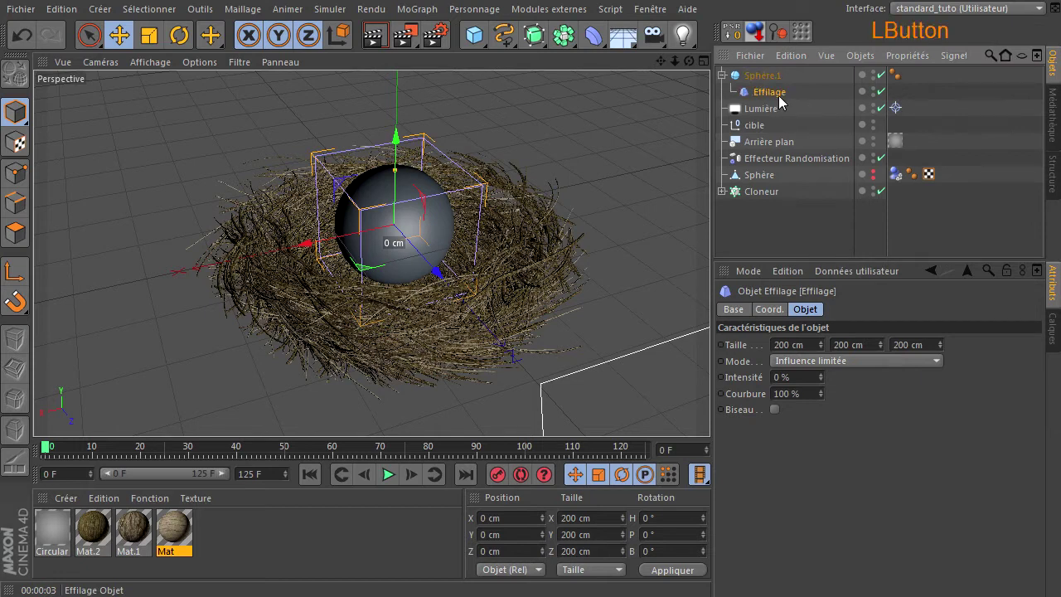
left_click(811, 380)
type("30")
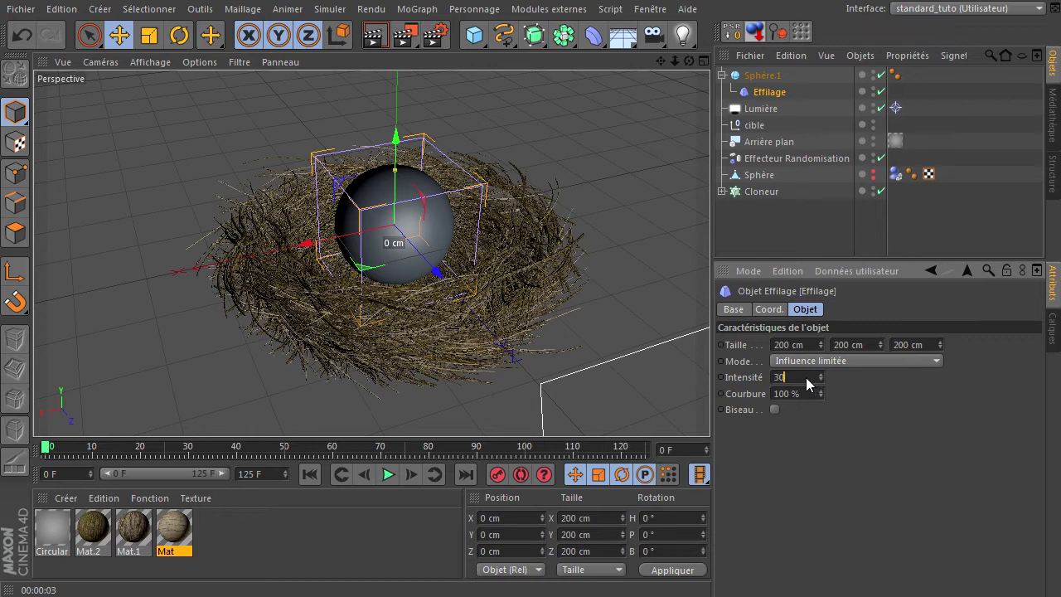
key("Return")
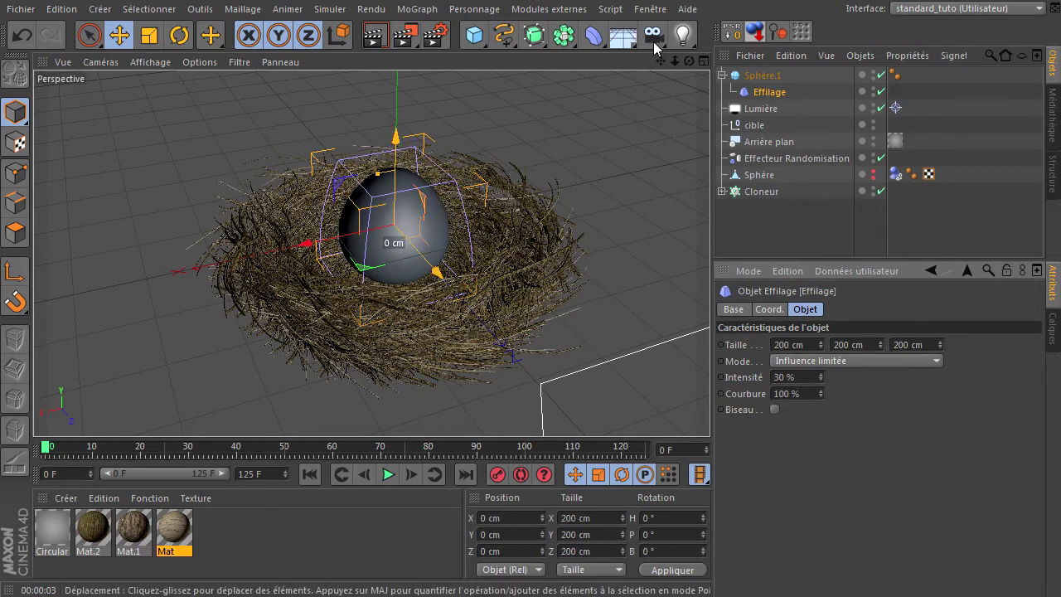
Convert the tapered Sphère.1 into a polygon object with Convertir en objet.
left_click_drag(689, 61, 710, 407)
scroll(416, 163, "up", 5)
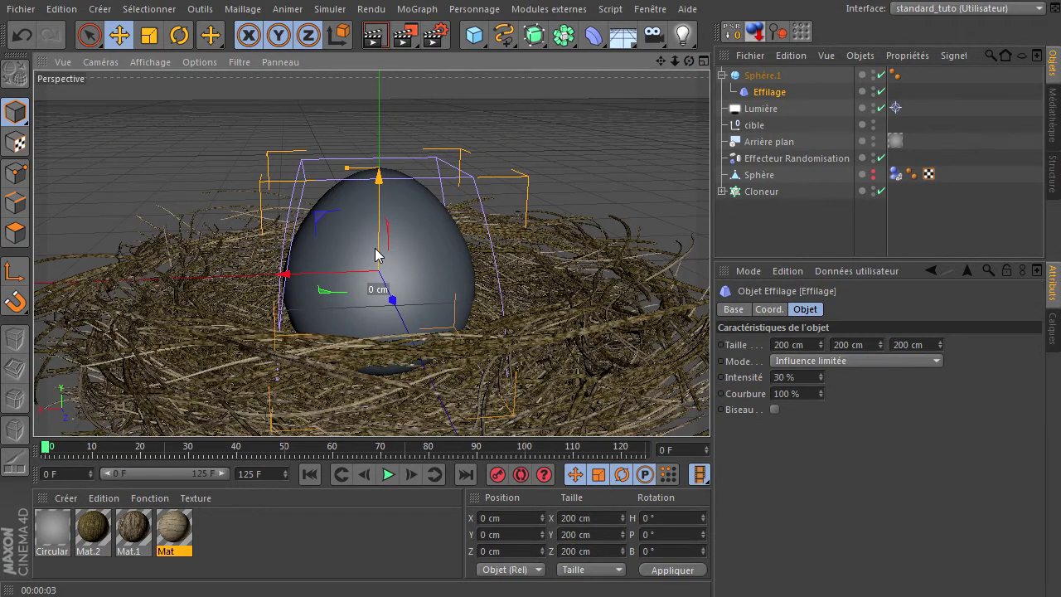
left_click(754, 75)
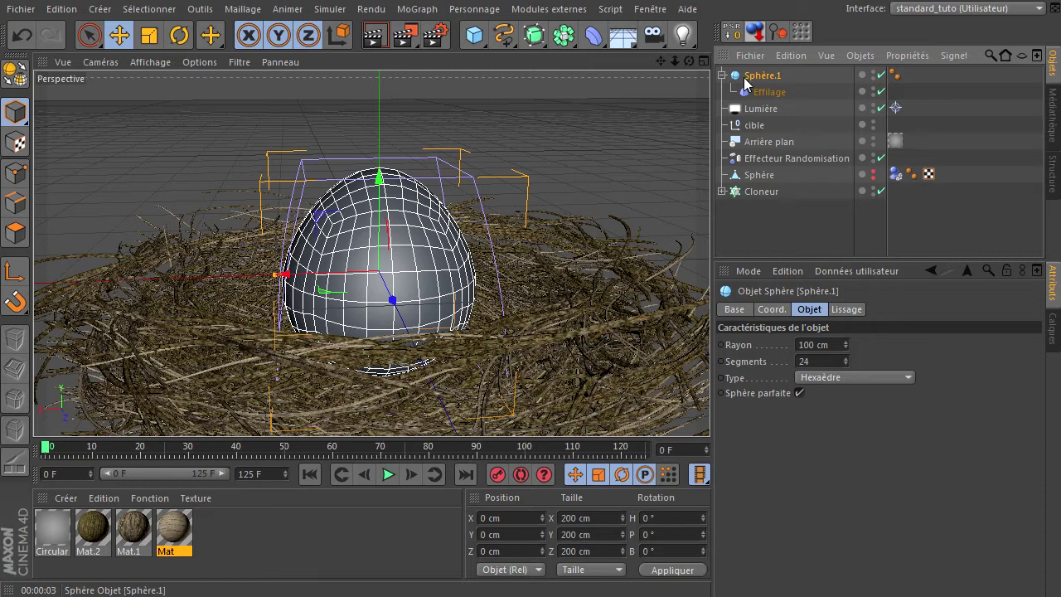
right_click(748, 81)
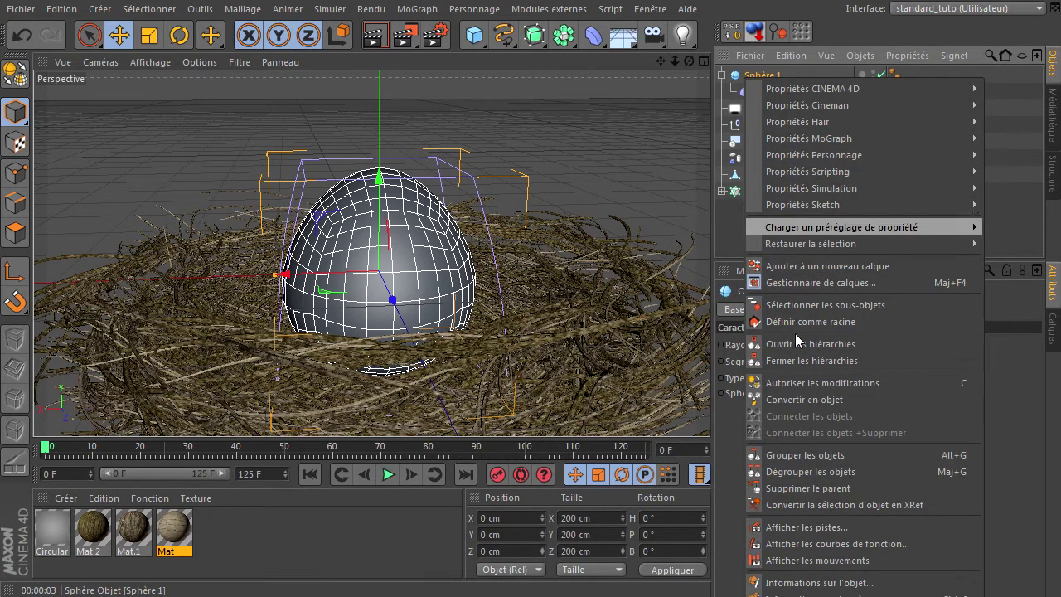
left_click(789, 400)
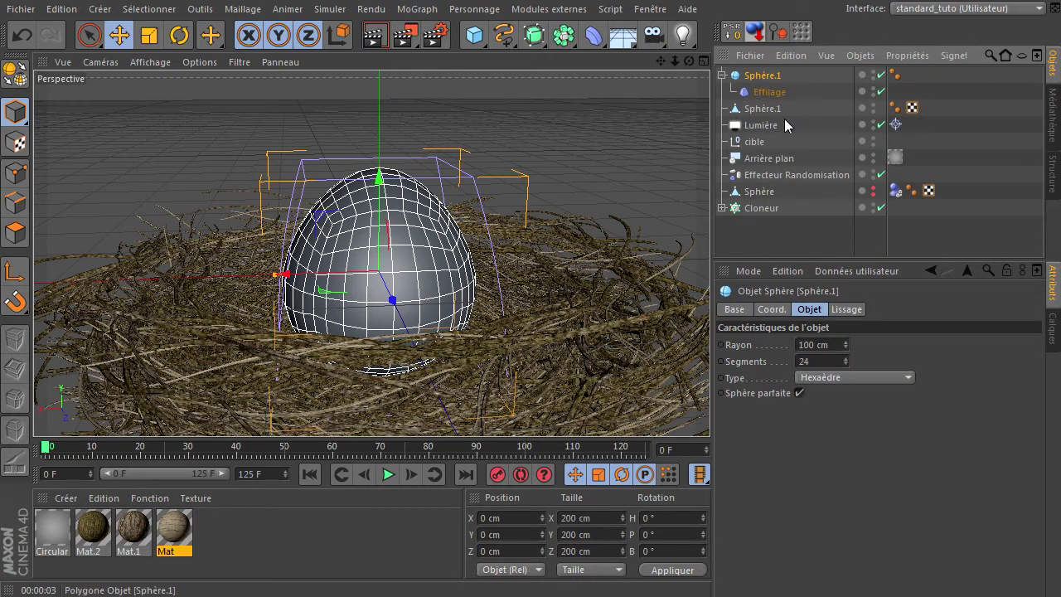
Delete the original parametric Sphère.1 together with its Effilage deformer, keeping the polygon copy.
left_click(763, 109)
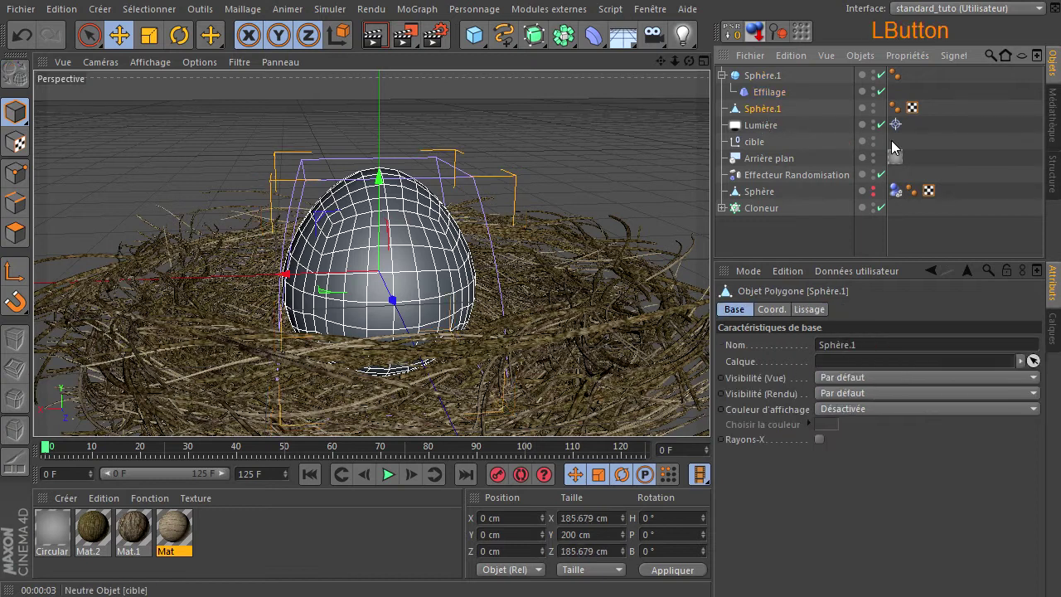
left_click(762, 76)
left_click(773, 113)
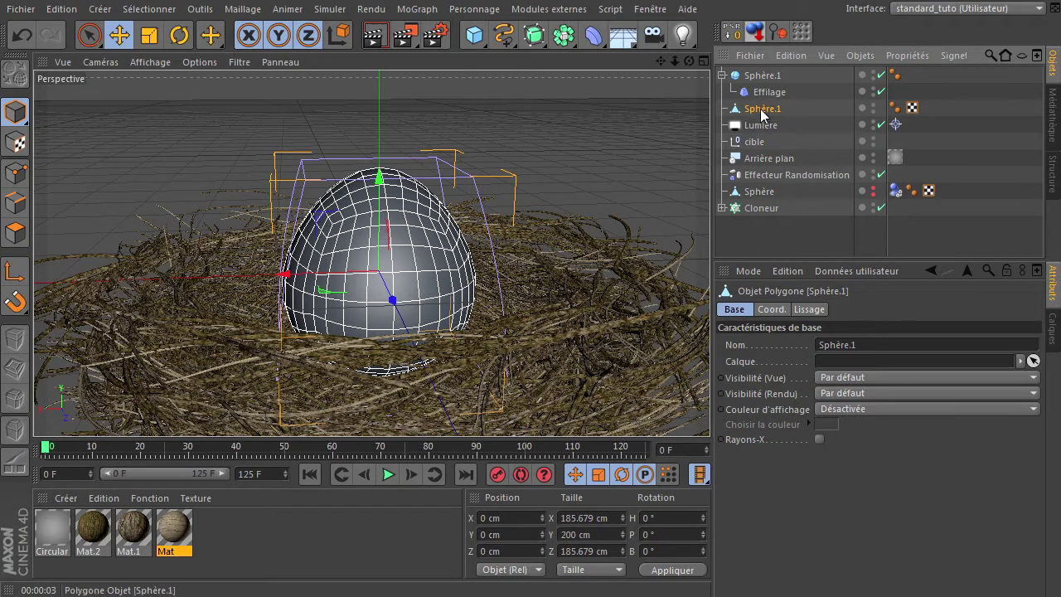
left_click(778, 76)
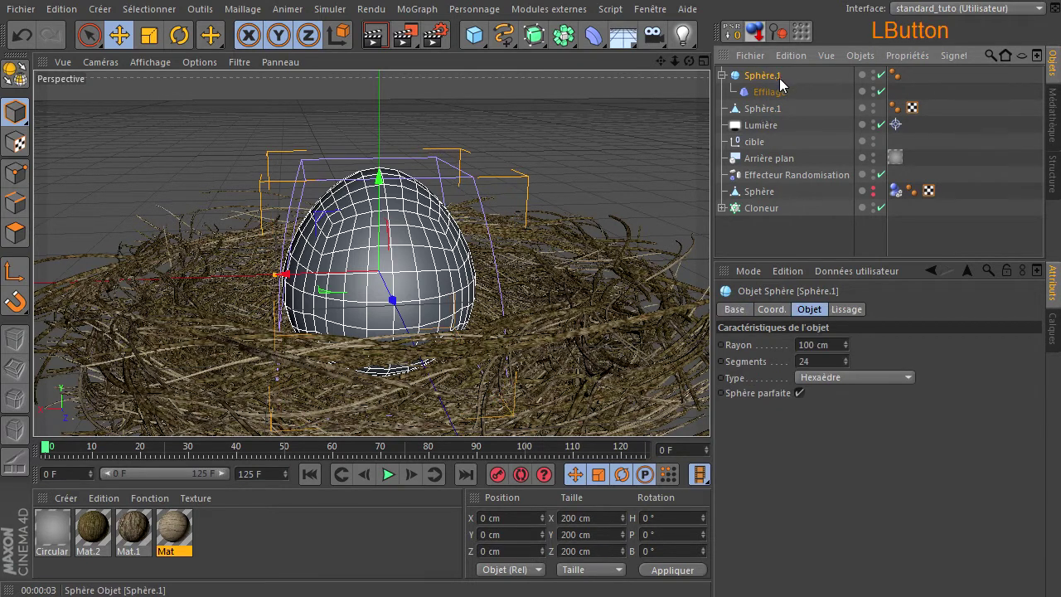
key("Delete")
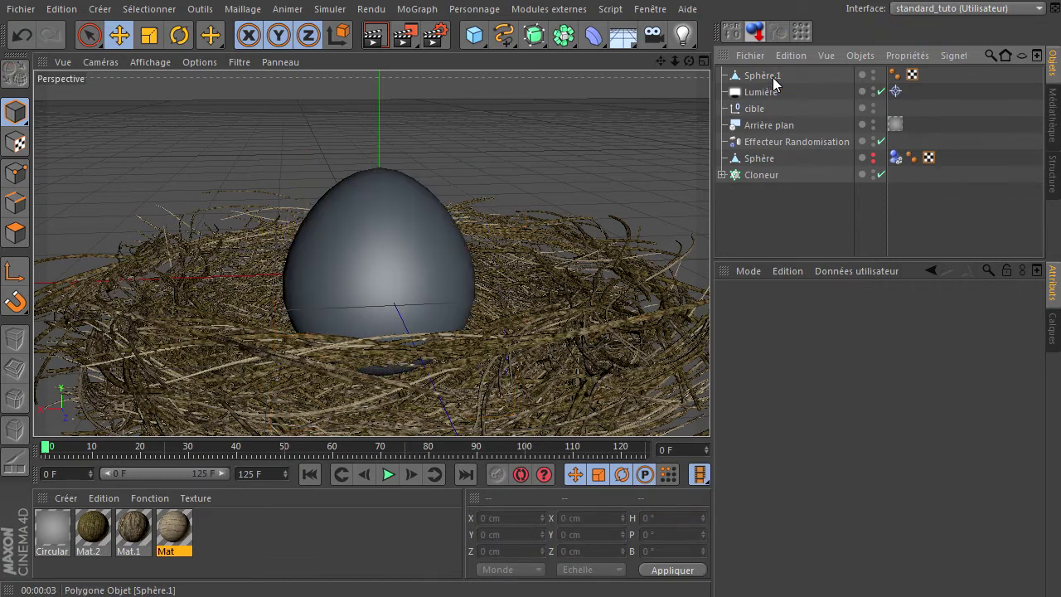
Stretch the Sphère.1 egg along its Y axis only, to a height of about 259 cm.
left_click(762, 76)
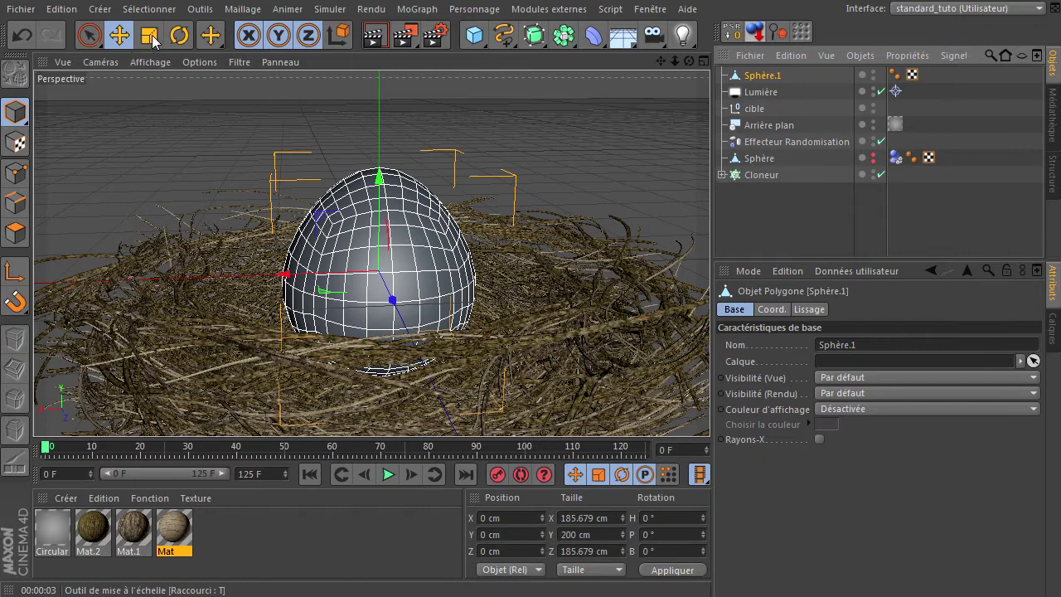
left_click(149, 36)
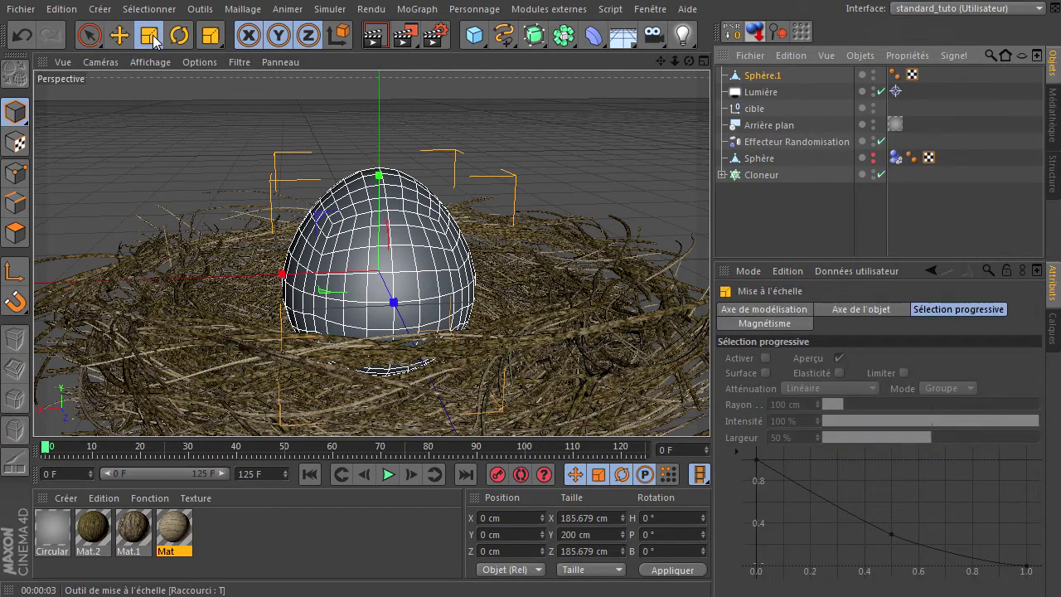
left_click_drag(383, 181, 386, 153)
left_click_drag(689, 61, 710, 406)
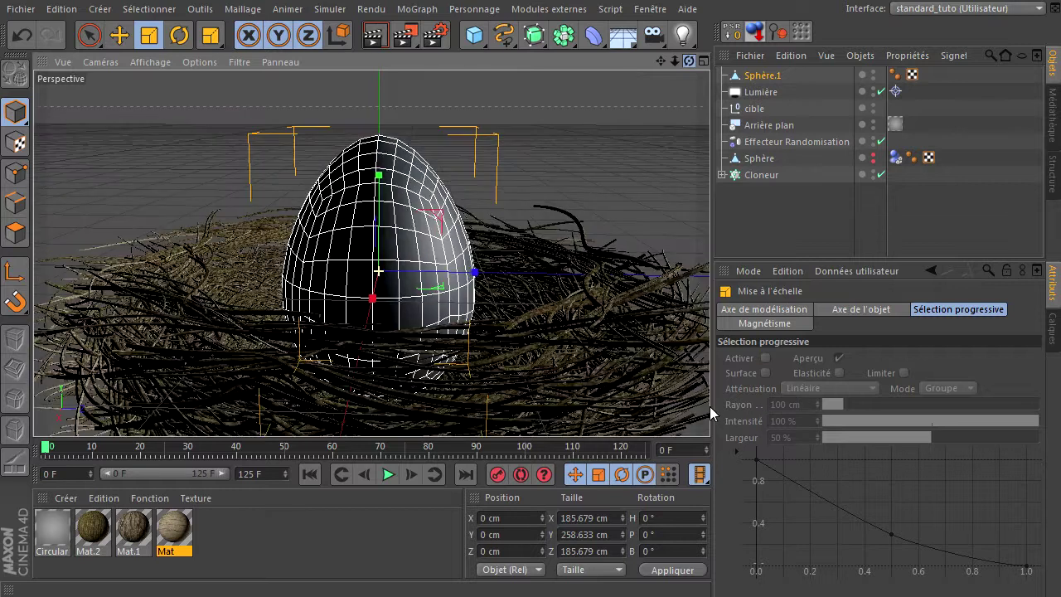
Scale the egg down uniformly to about 106 × 148 × 106 cm.
left_click(150, 35)
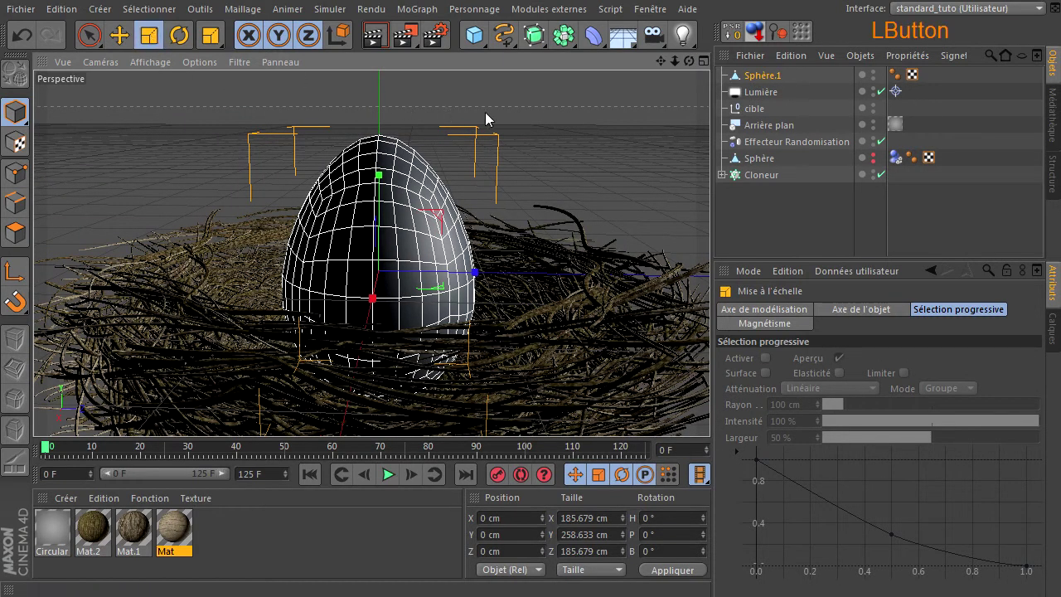
left_click_drag(590, 149, 362, 266)
left_click_drag(689, 61, 710, 407)
Raise the egg above the nest to about Y 90 cm and offset it to about 57 cm in X and Z.
left_click(90, 35)
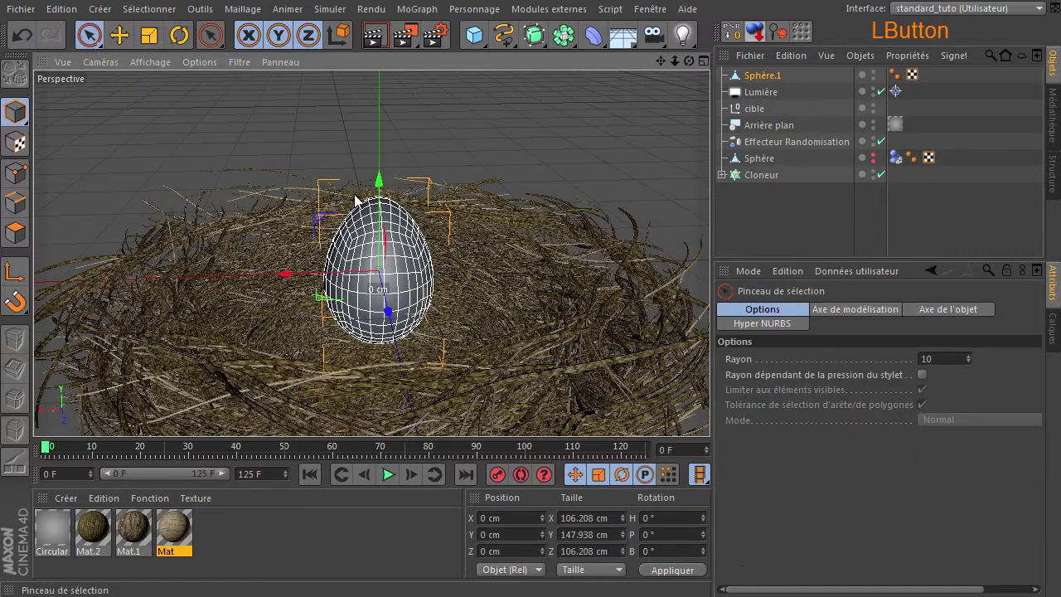
left_click_drag(377, 192, 403, 102)
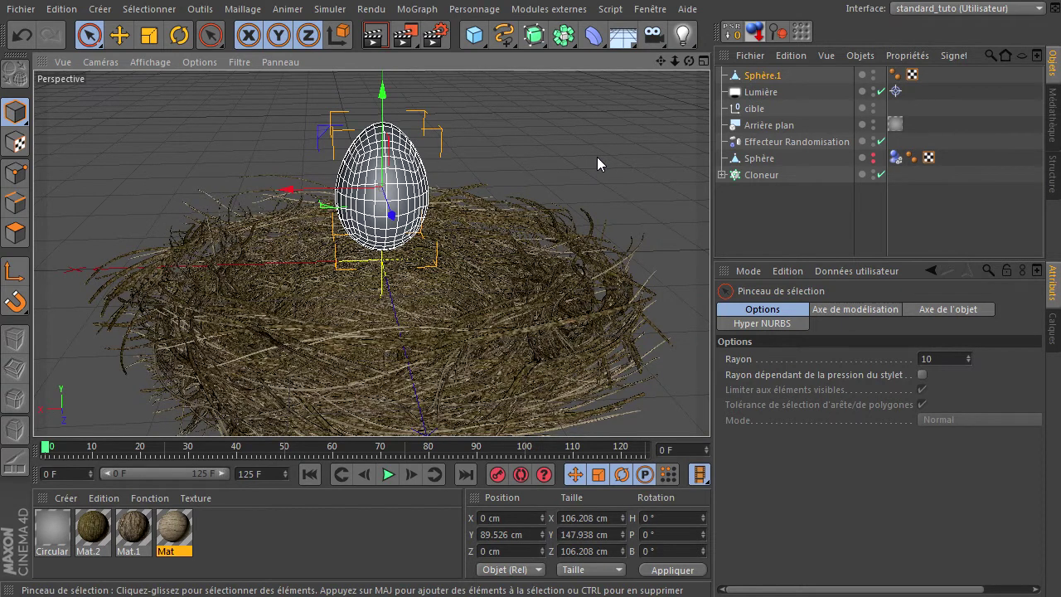
middle_click(597, 156)
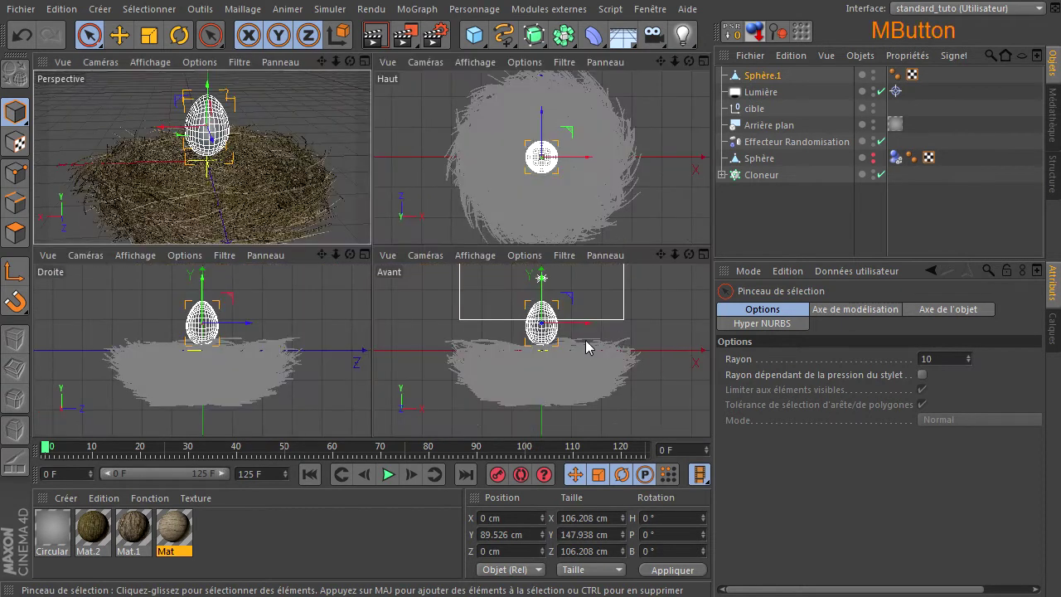
middle_click(576, 170)
left_click_drag(431, 196, 469, 164)
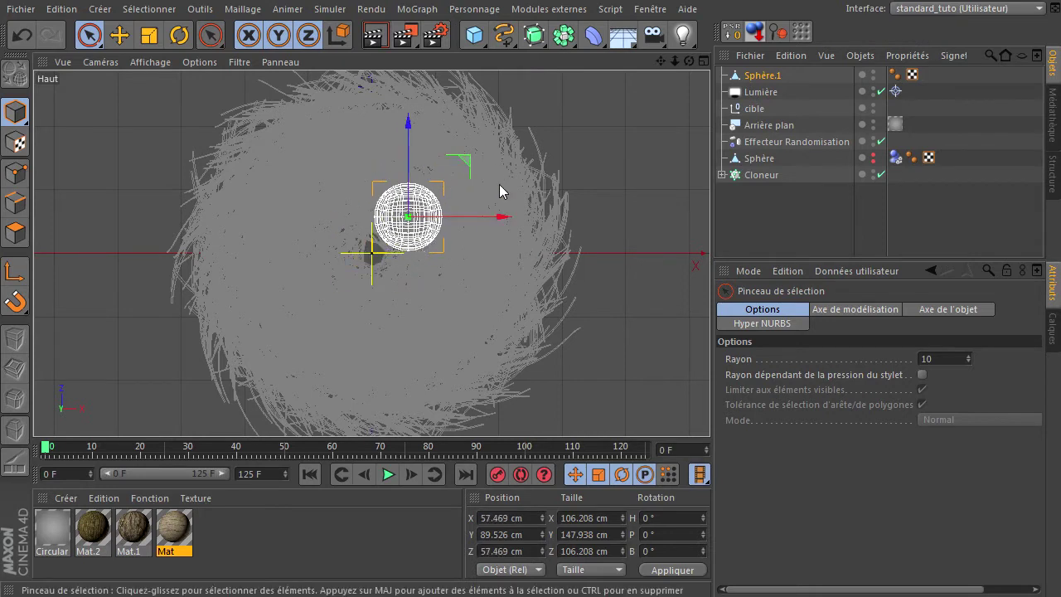
Duplicate the egg twice in the top view, arranging the three eggs in a triangle around the nest's centre.
key("ctrl")
left_click_drag(470, 165, 385, 180, "ctrl")
left_click(644, 144)
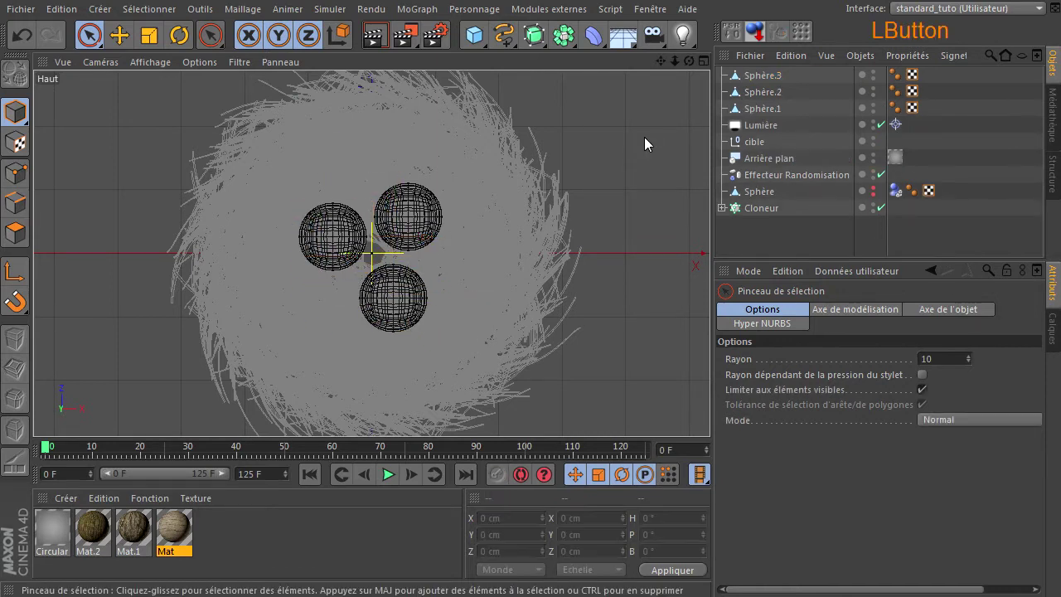
Tilt the Sphère.3 egg in the perspective view to about H 10°, P -6°, B -13°.
middle_click(647, 144)
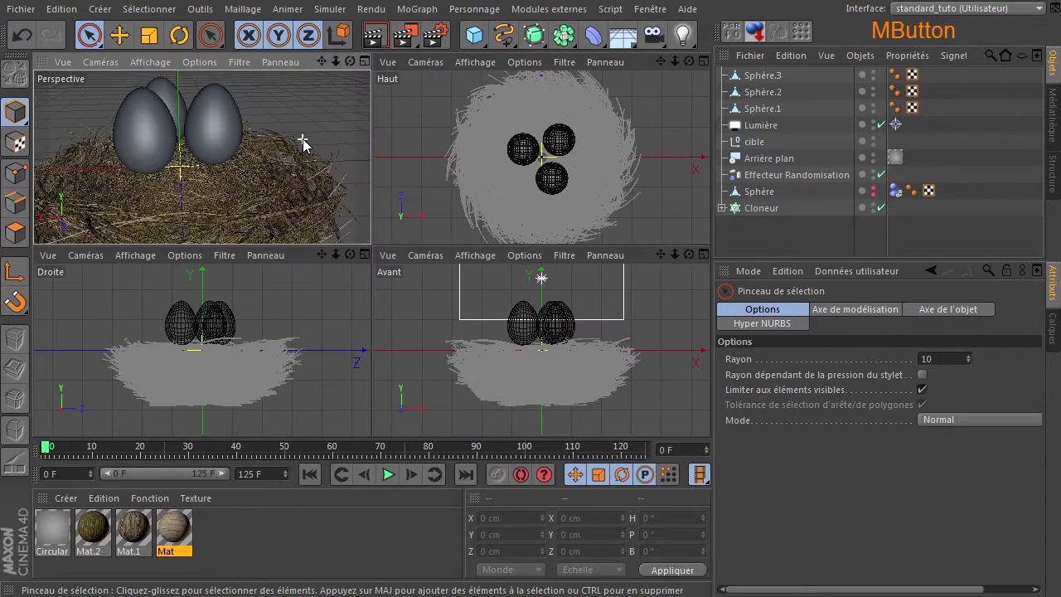
middle_click(301, 125)
left_click(709, 410)
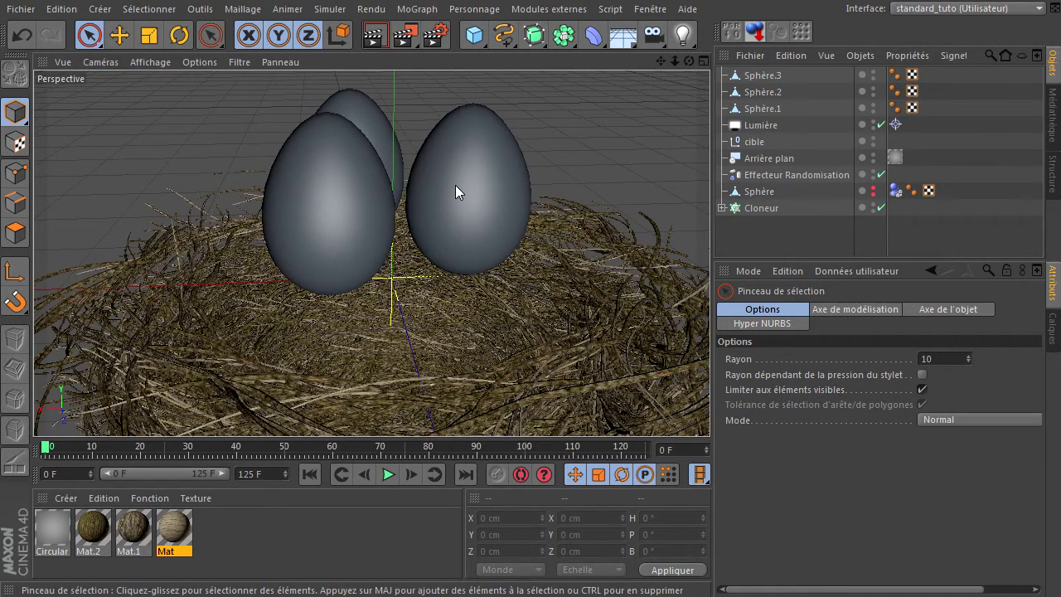
left_click(465, 181)
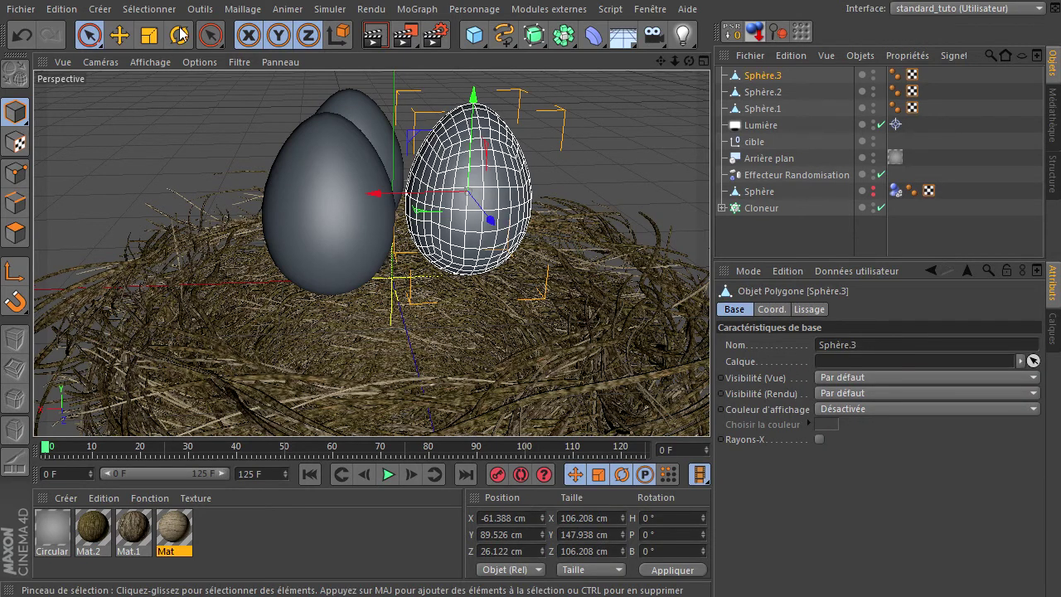
left_click(179, 36)
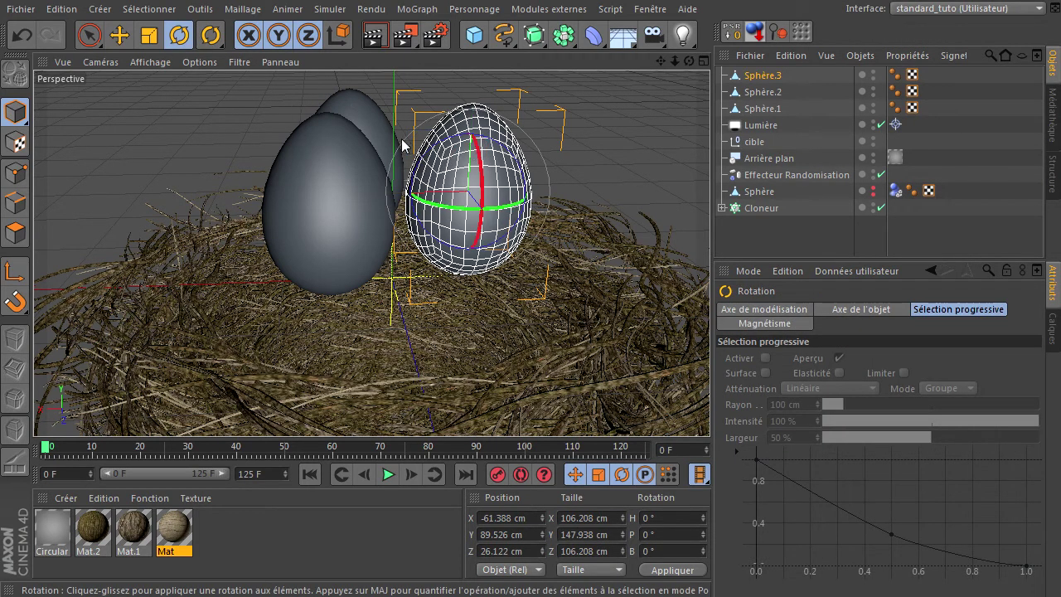
left_click_drag(446, 162, 471, 164)
Tilt Sphère.2 to about H -8°, P 19°, B 12° and Sphère.1 to about H -12°, P -14°, B 14°.
left_click(369, 112)
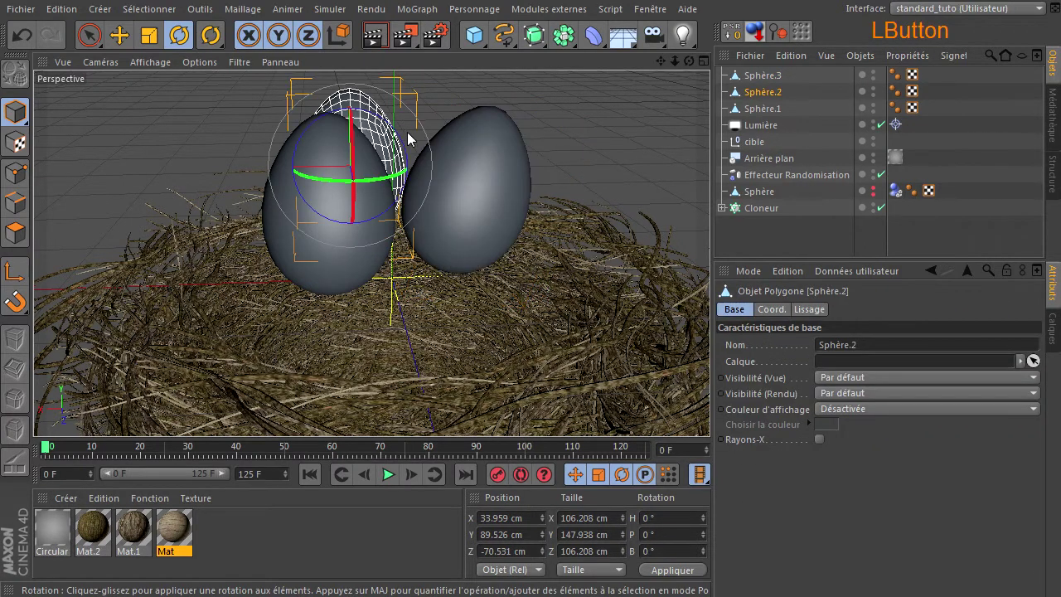
left_click_drag(387, 152, 369, 121)
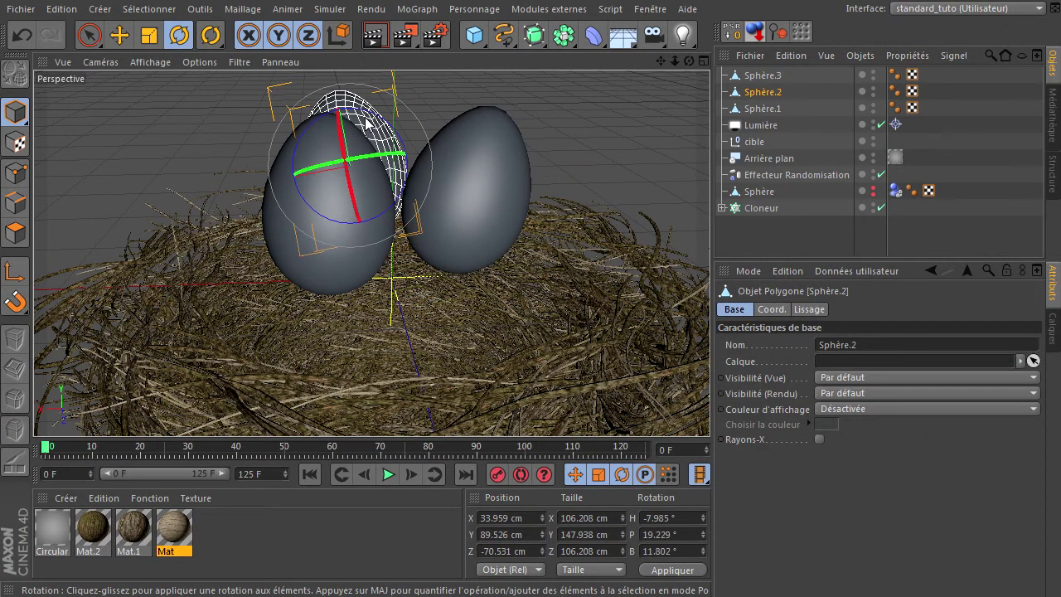
left_click(304, 266)
mouse_move(330, 165)
left_mouse_down()
mouse_move(321, 187)
mouse_move(316, 181)
left_mouse_up()
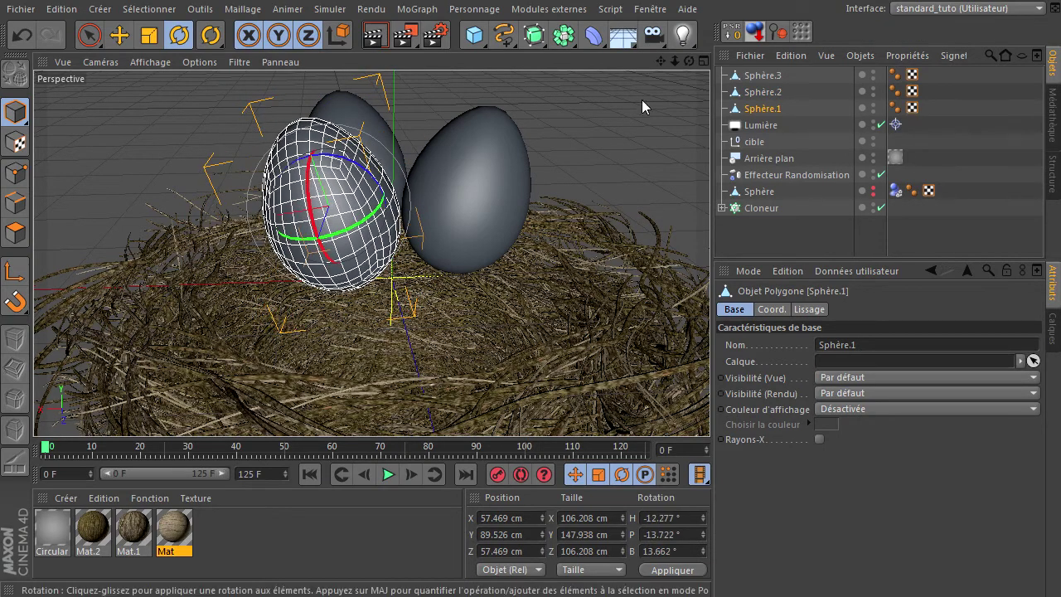
left_click_drag(690, 61, 711, 414)
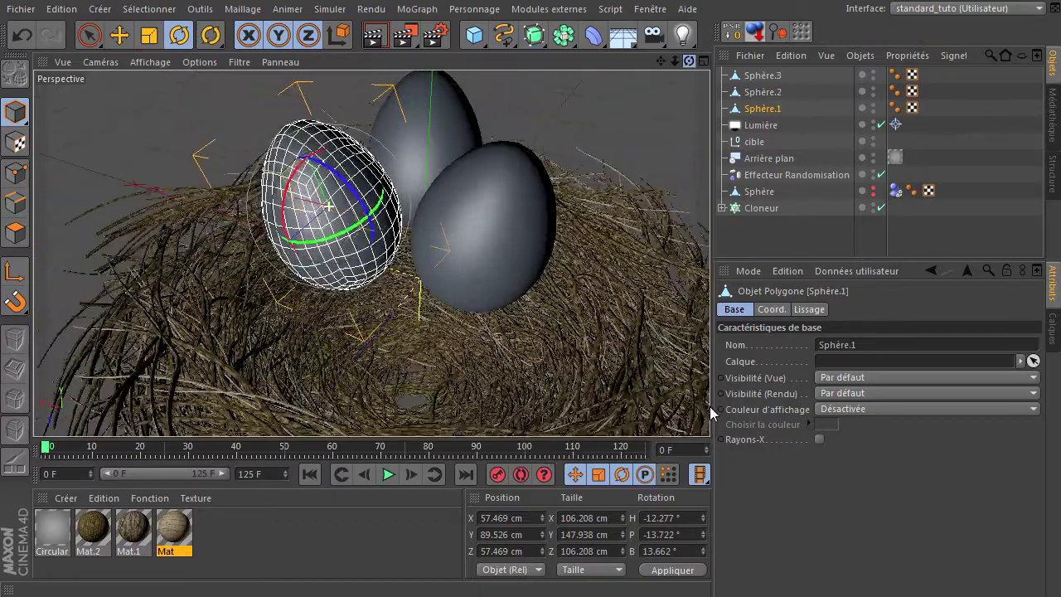
left_click(91, 35)
left_click(134, 102)
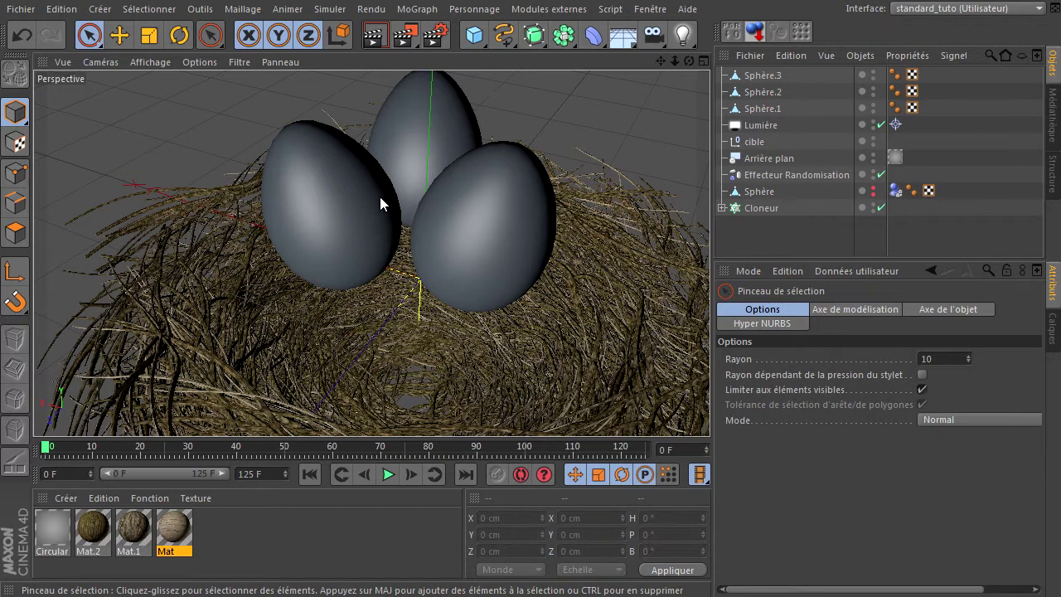
Assign a Corps rigide simulation property to the Sphère.3 egg.
scroll(379, 197, "down", 3)
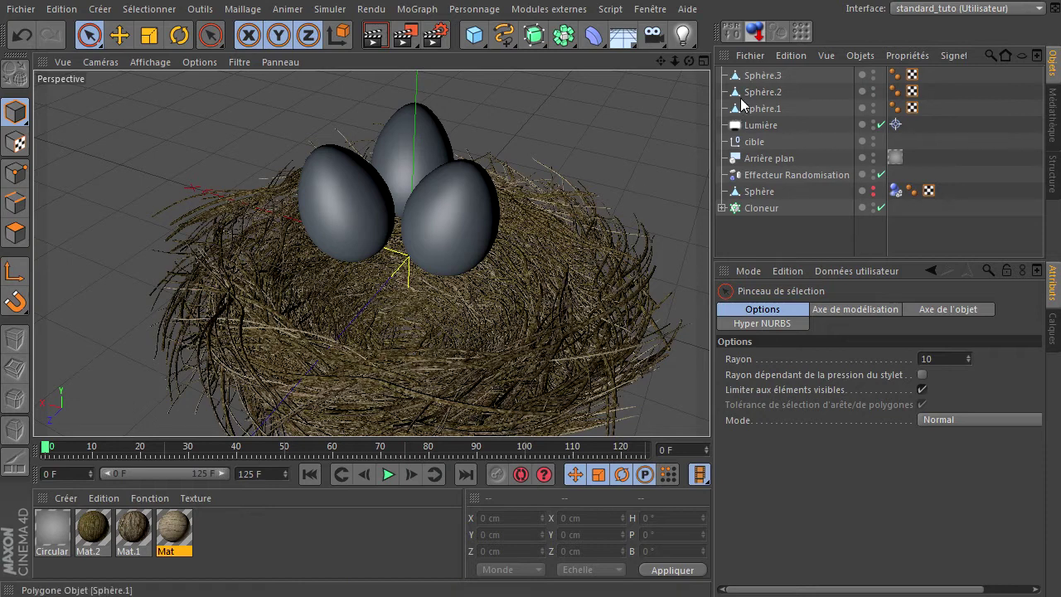
left_click(761, 77)
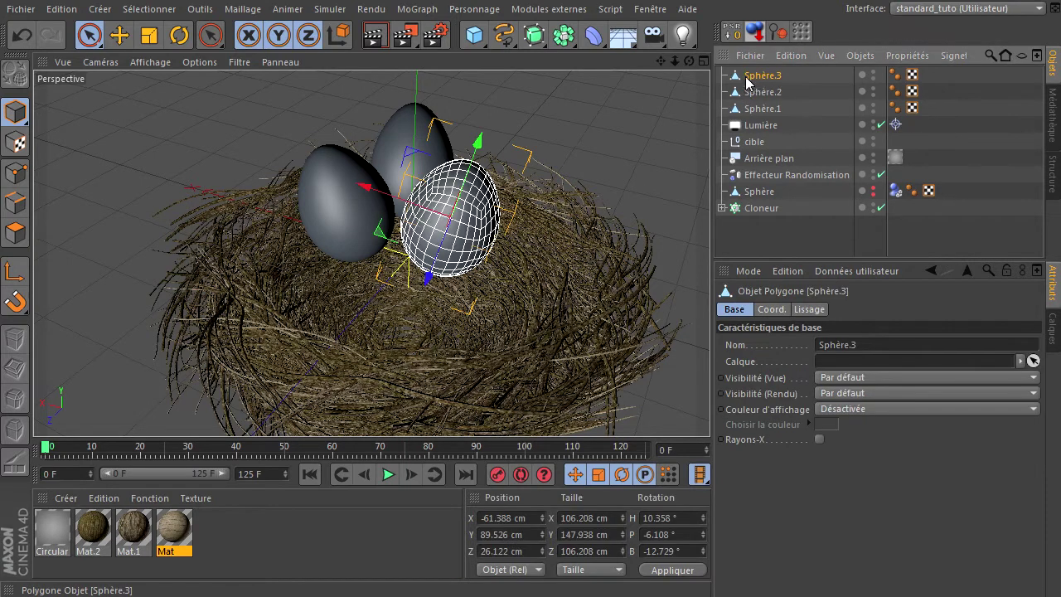
right_click(747, 76)
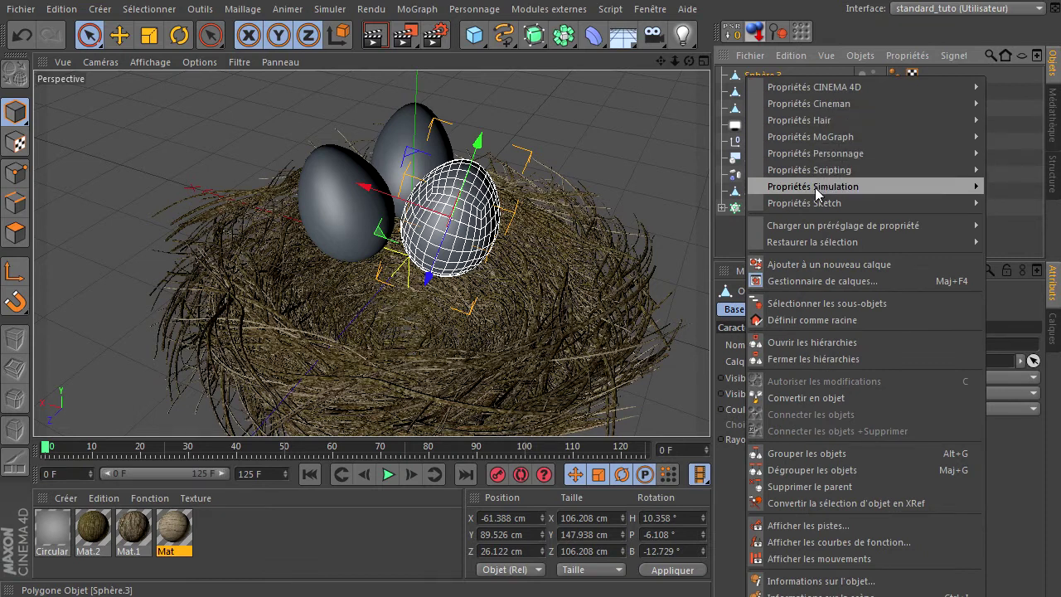
mouse_move(816, 193)
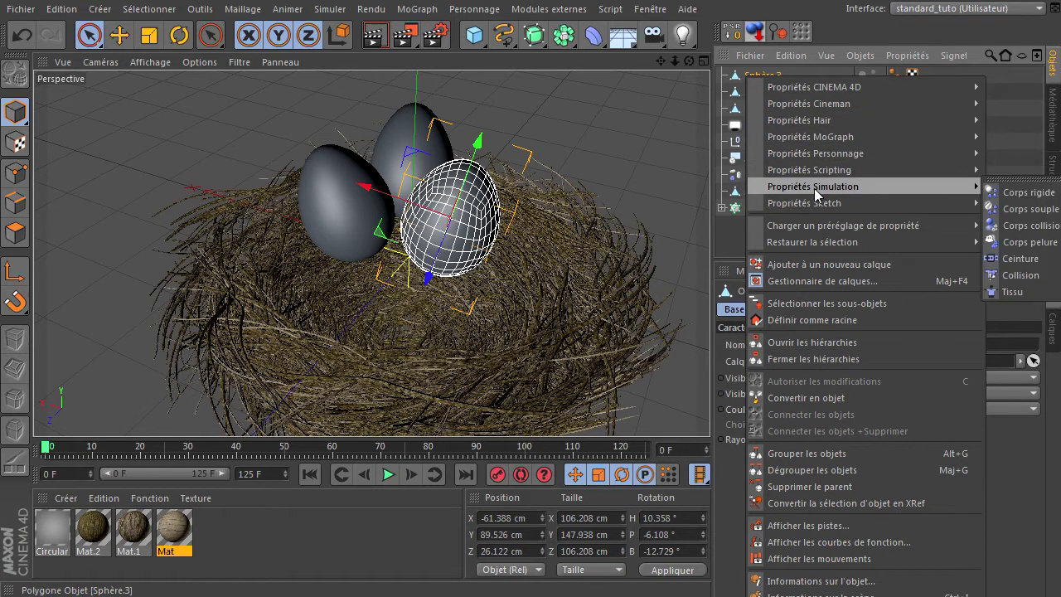
left_click(1028, 193)
Assign a Corps rigide simulation property to the Sphère.2 and Sphère.1 eggs as well.
left_click(745, 94)
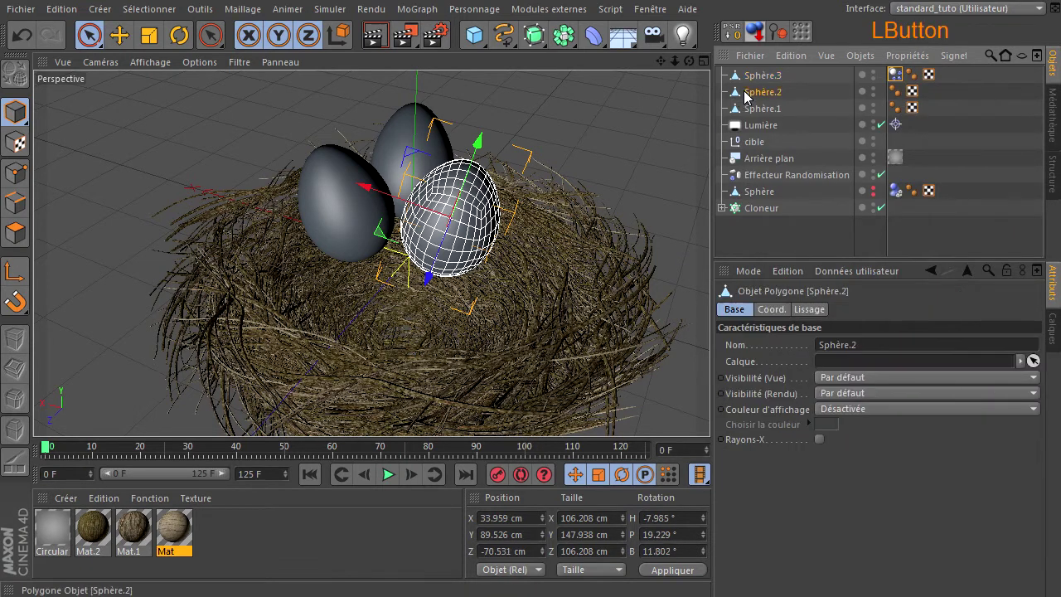
right_click(746, 93)
mouse_move(810, 201)
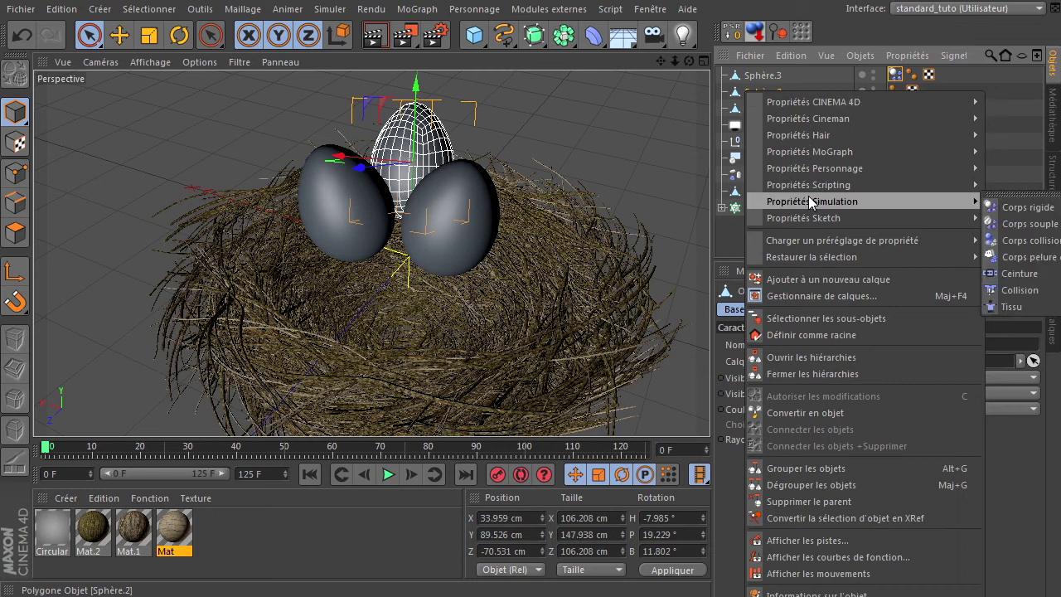
left_click(1025, 207)
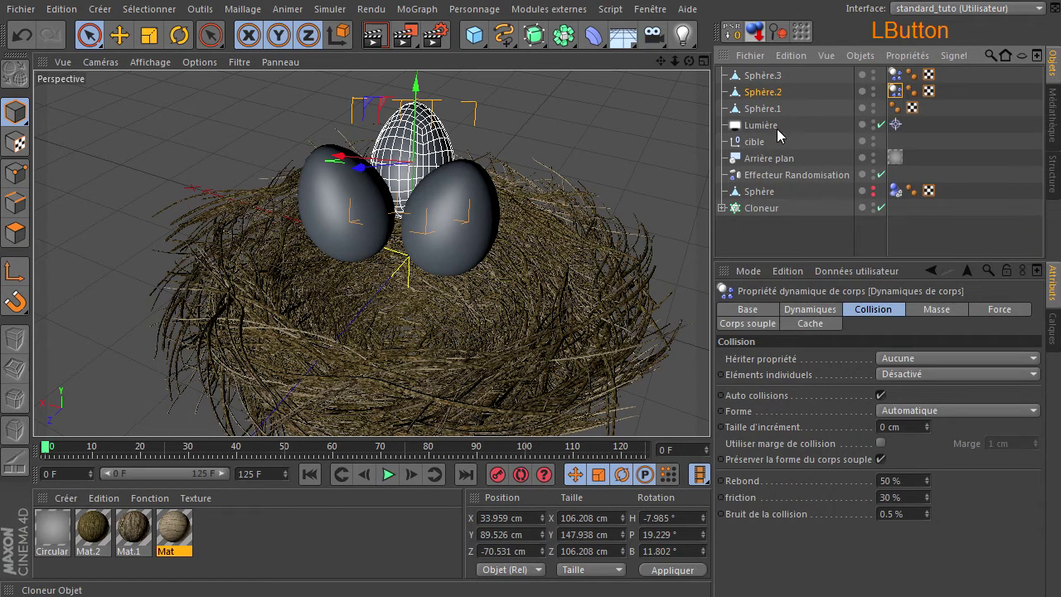
left_click(764, 111)
right_click(765, 115)
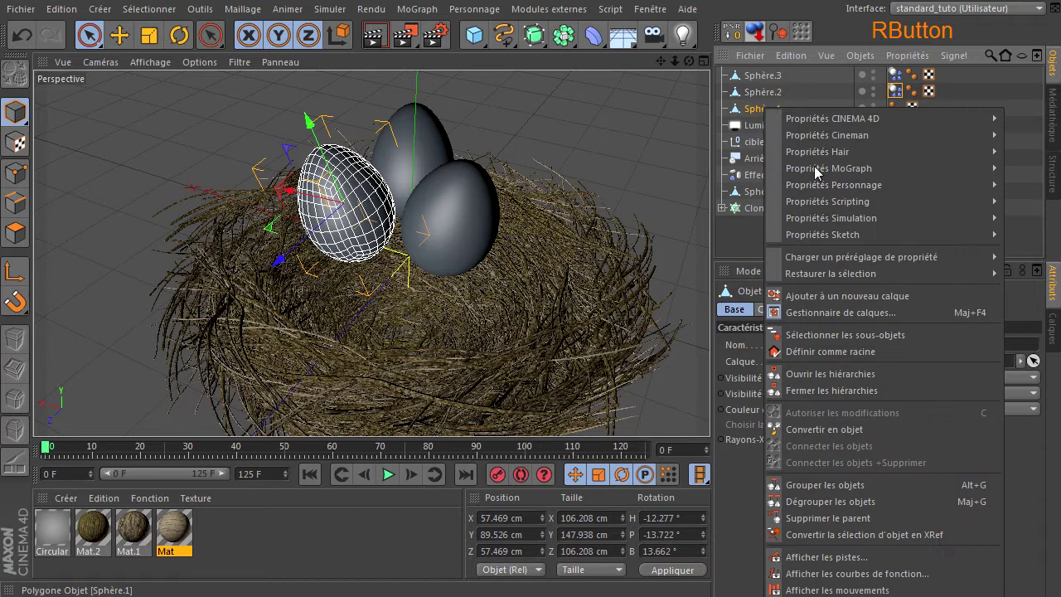
mouse_move(814, 221)
left_click(1025, 224)
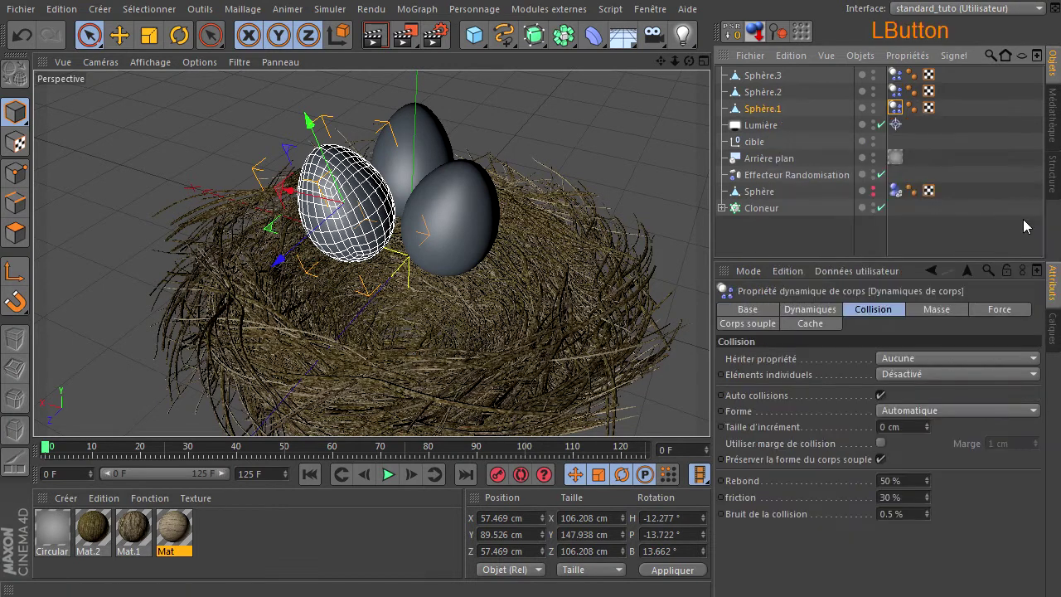
left_click(597, 350)
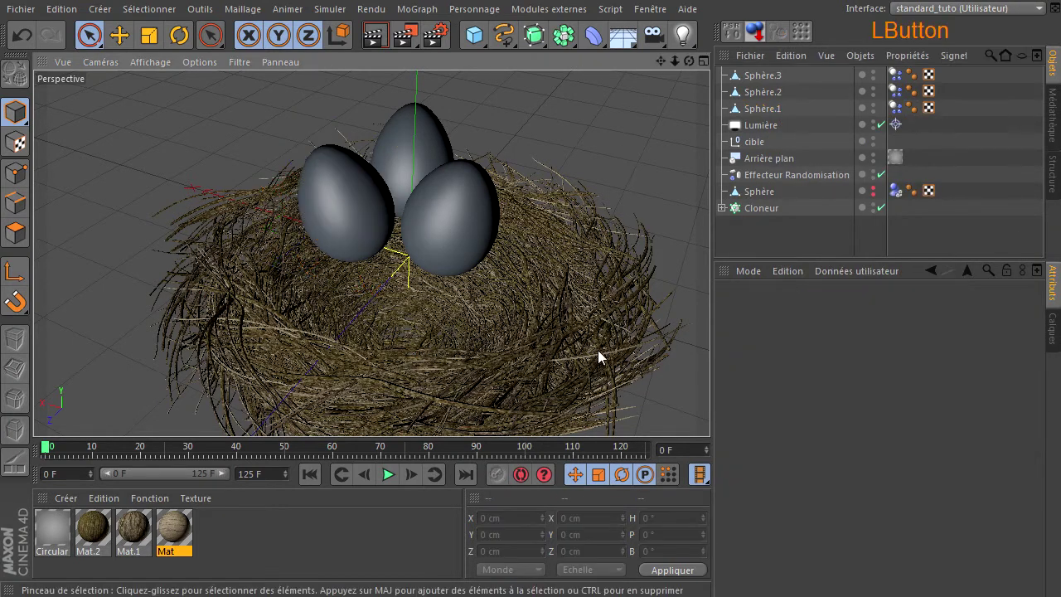
Run the dynamics simulation to drop the eggs into the nest, and pause it at frame 62.
left_click(387, 476)
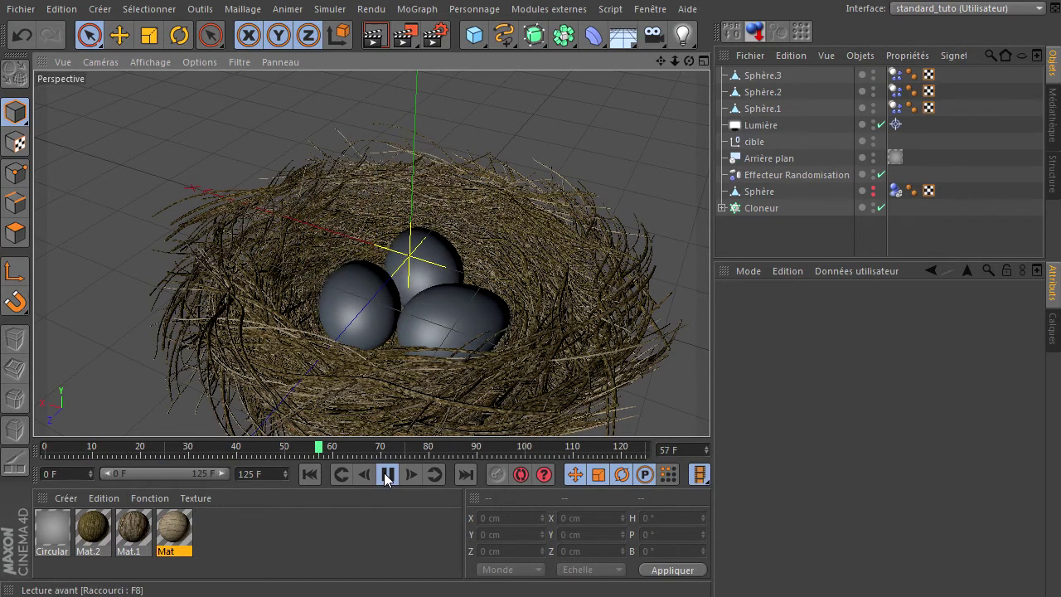
left_click(386, 476)
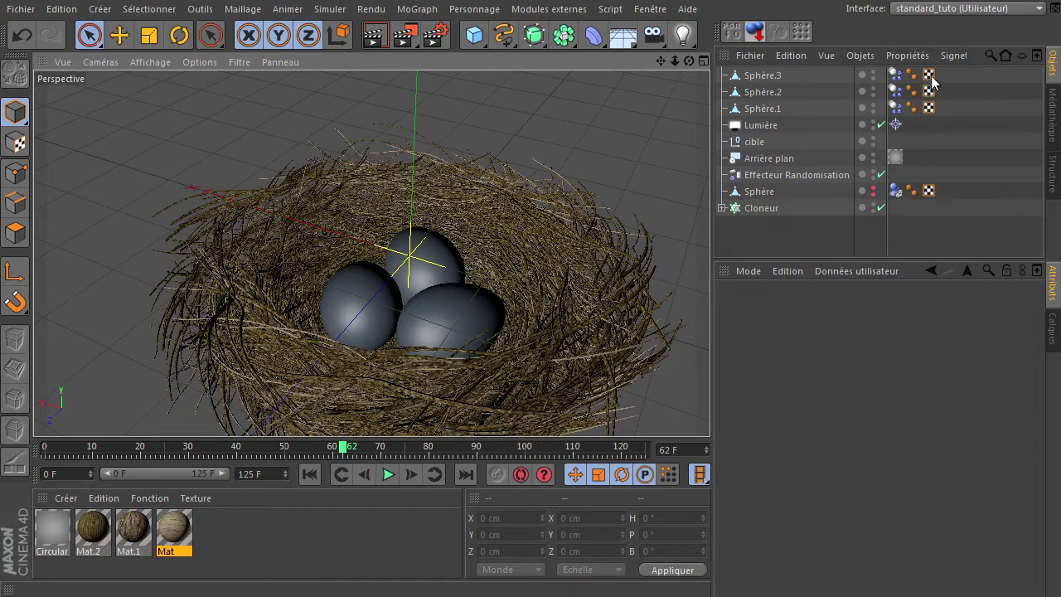
Delete the dynamics tags from Sphère.3, Sphère.2, Sphère.1 and the nest's Sphère, and return the timeline to frame 0.
left_click(895, 74)
key("Delete")
left_click(896, 91)
key("Delete")
left_click(895, 108)
key("Delete")
left_click(897, 191)
key("Delete")
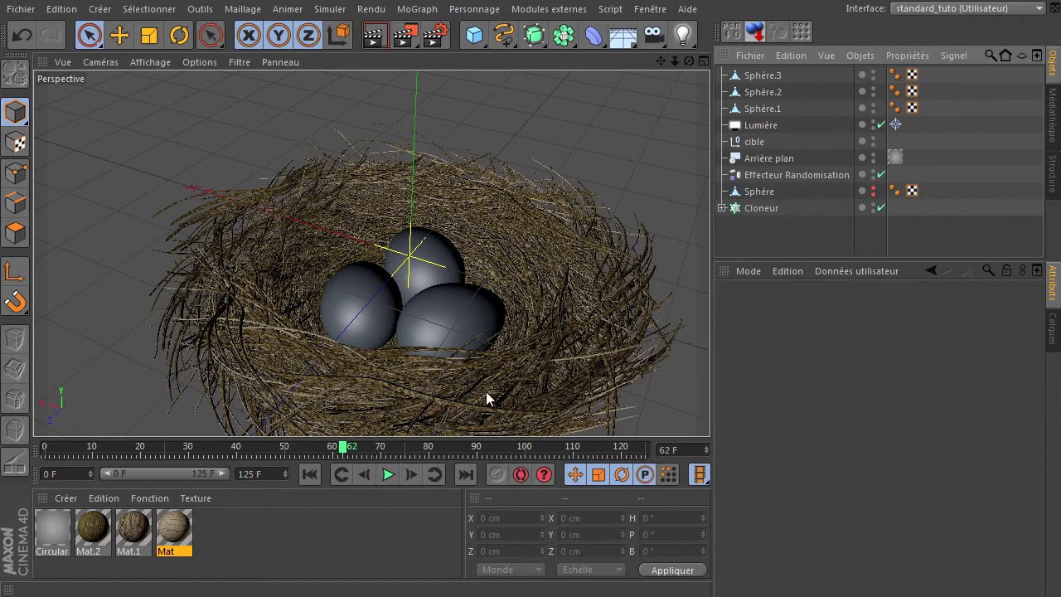
left_click(309, 473)
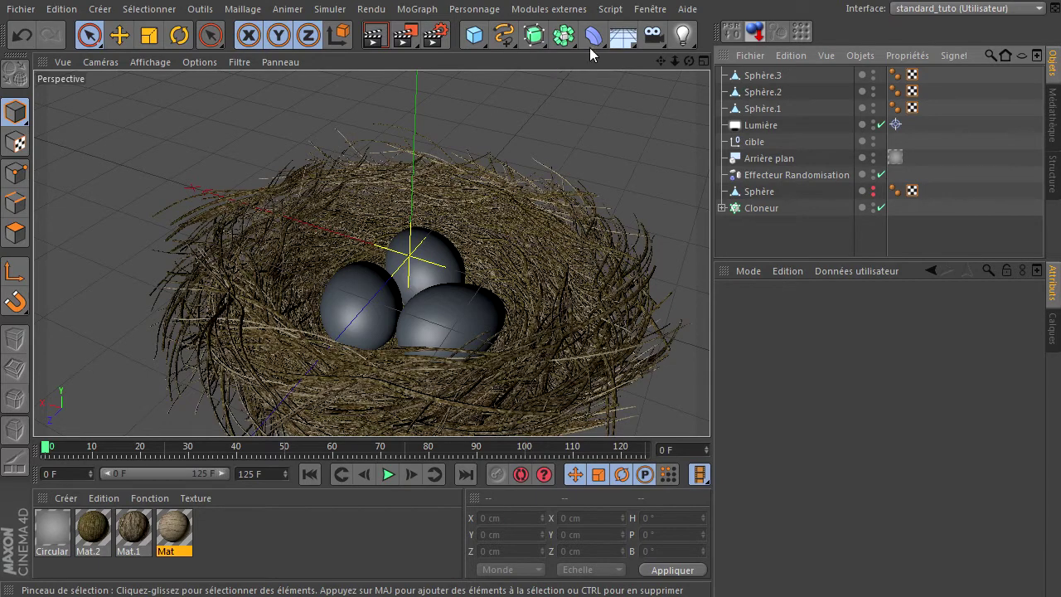
Create a new standard material.
left_click_drag(689, 62, 625, 395)
left_click_drag(479, 395, 710, 406)
mouse_move(675, 61)
left_mouse_down()
mouse_move(613, 107)
mouse_move(670, 64)
mouse_move(701, 419)
mouse_move(728, 399)
mouse_move(710, 407)
left_mouse_up()
left_click_drag(674, 62, 710, 406)
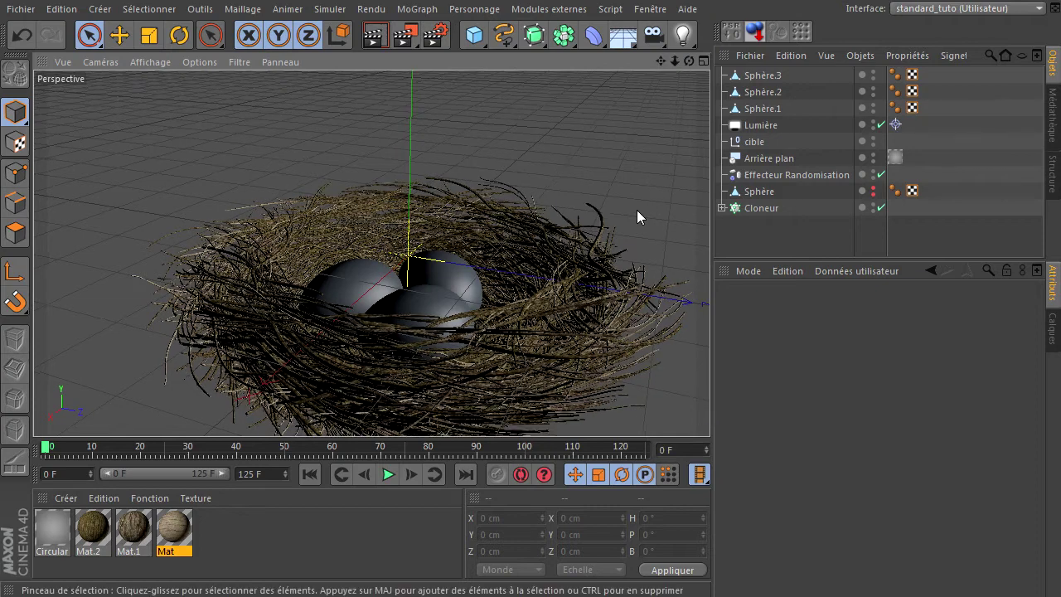
left_click_drag(661, 61, 724, 397)
left_click_drag(692, 61, 710, 407)
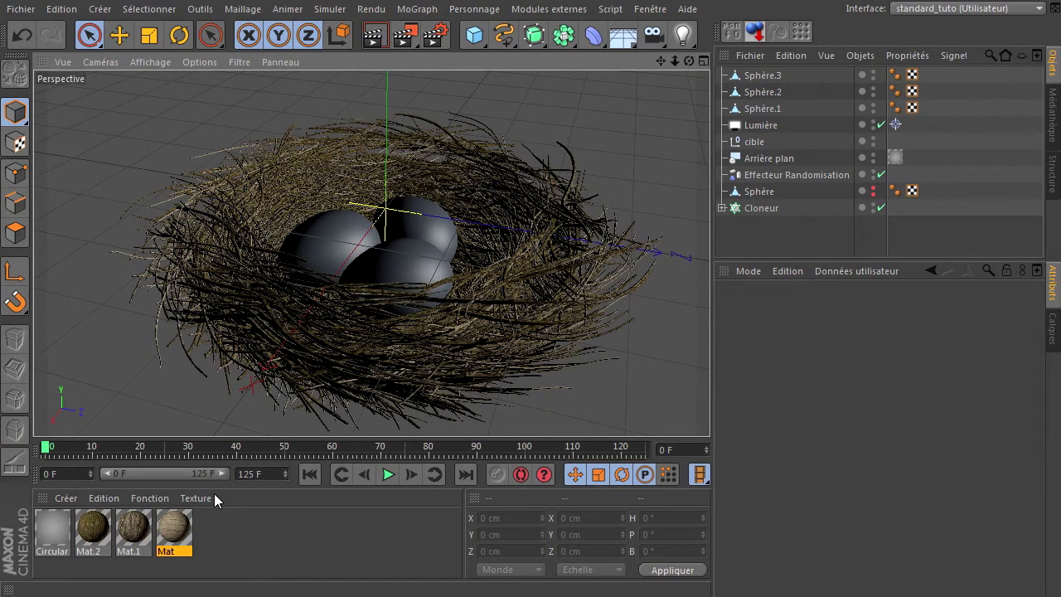
double_click(279, 546)
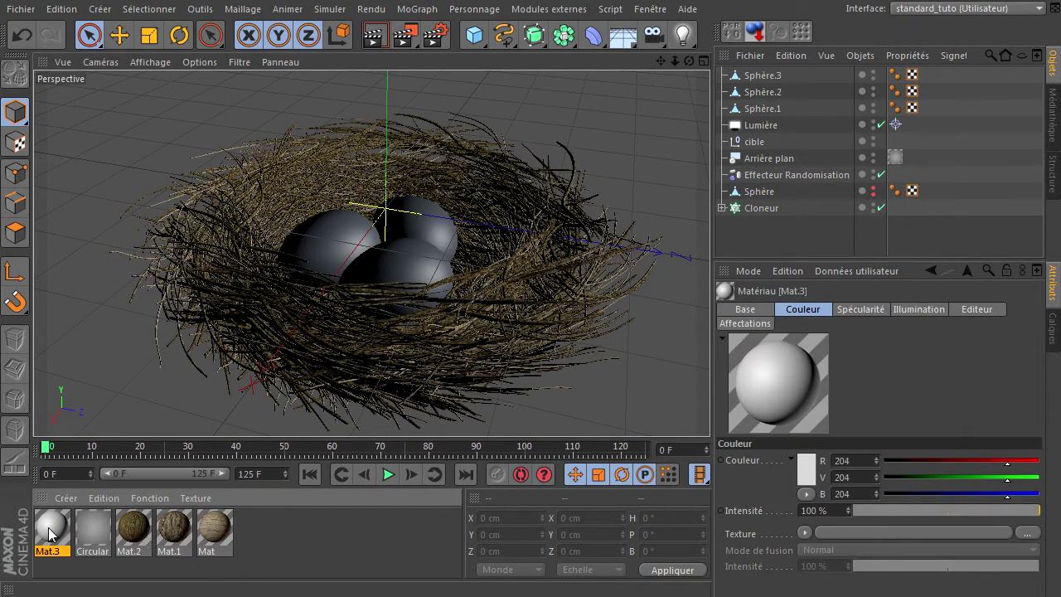
Disable specularity on Mat.3 and load a Bruit shader as the texture of its colour channel.
double_click(48, 527)
left_click(339, 411)
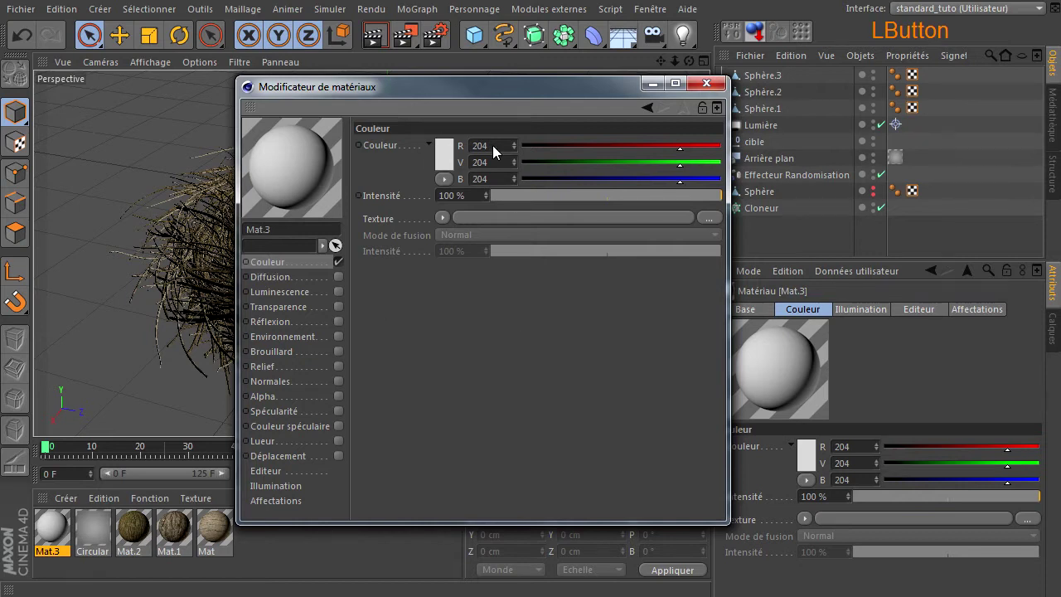
left_click_drag(488, 88, 642, 128)
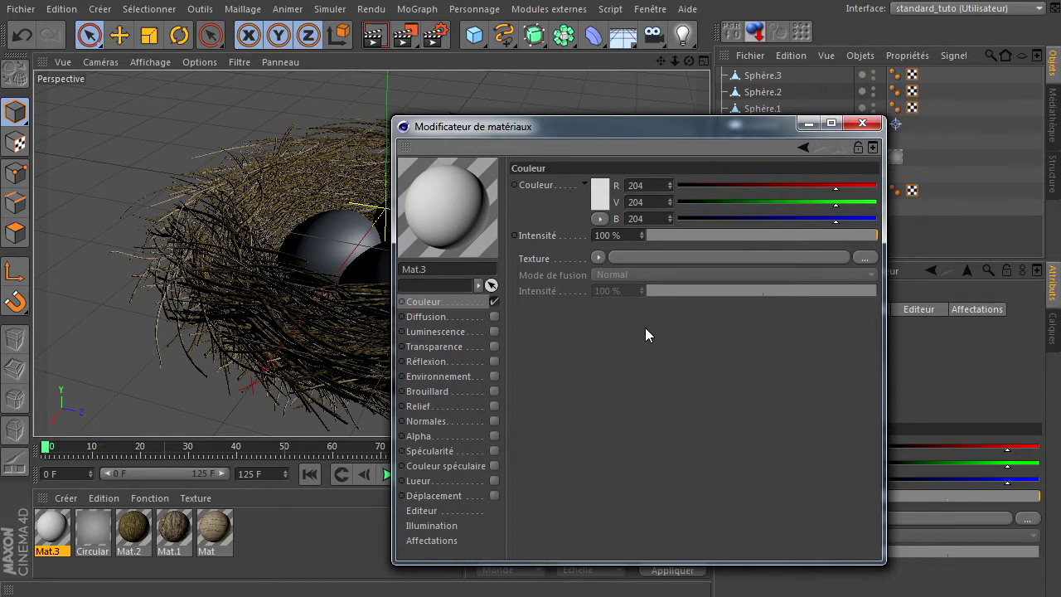
left_click(596, 257)
left_click(653, 423)
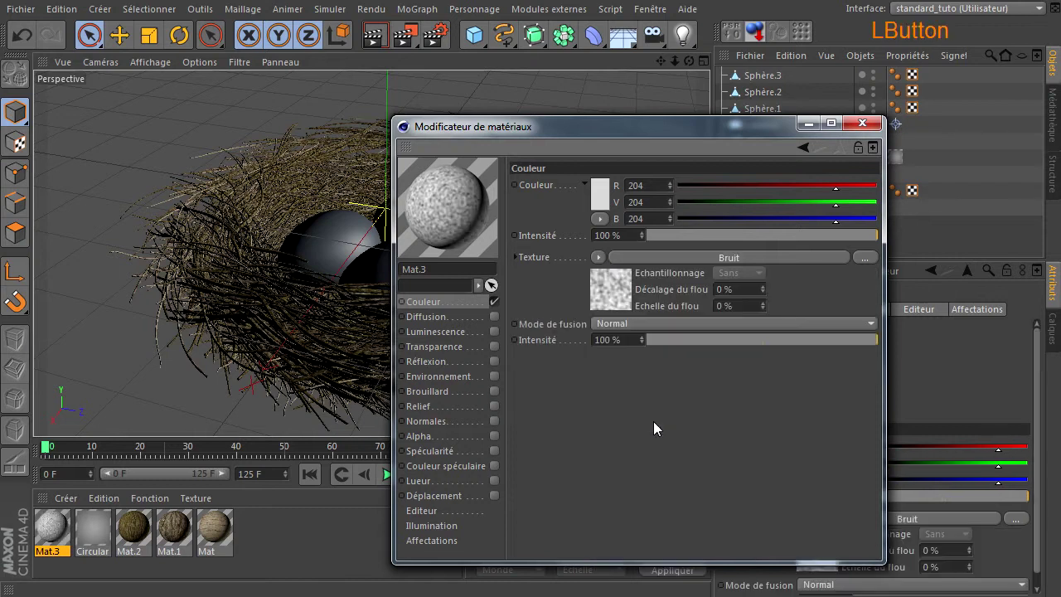
Go through the noise types of the Bruit shader and set the type to Feu.
left_click(723, 257)
left_click_drag(743, 125, 527, 74)
left_click(501, 297)
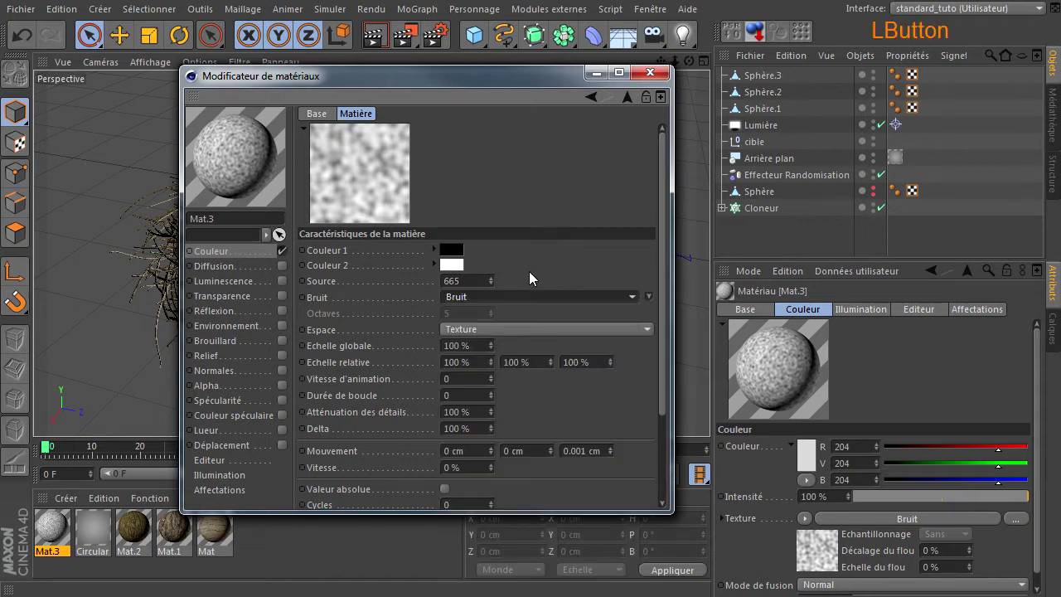
key("Down")
key("Down")
key("Down")
key("Down")
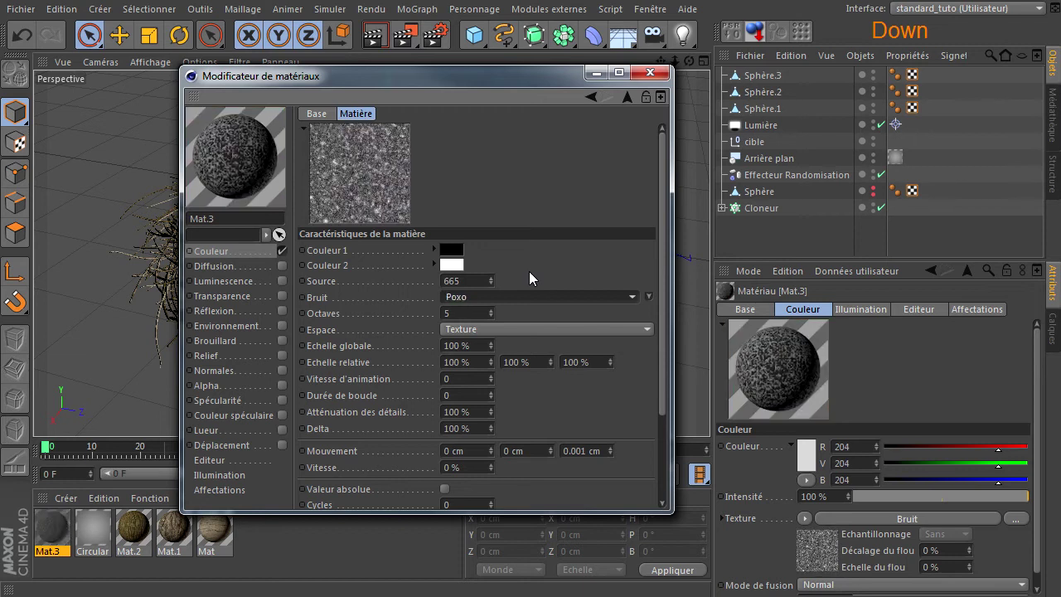
key("Down")
key("Down")
key("Down")
key("Down")
key("Down")
key("Down")
key("Down")
key("Down")
key("Down")
key("Down")
key("Down")
key("Down")
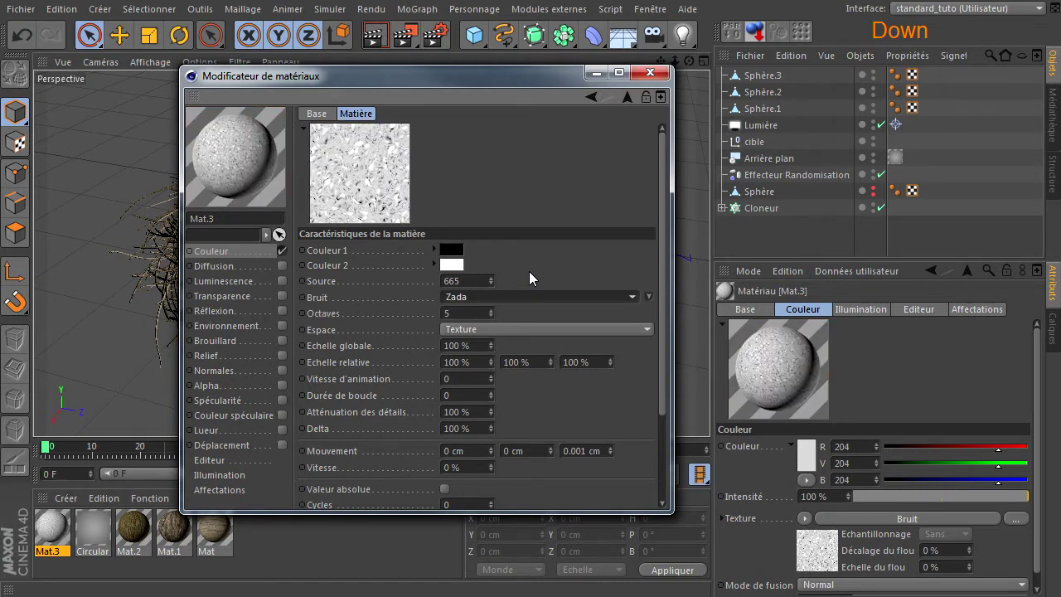
left_click(546, 299)
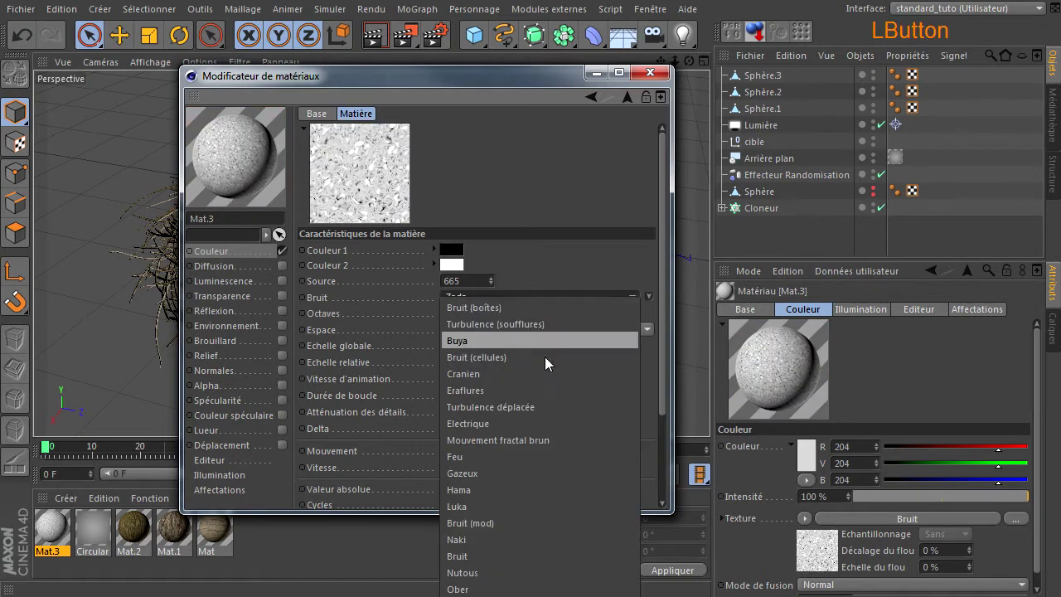
left_click(510, 451)
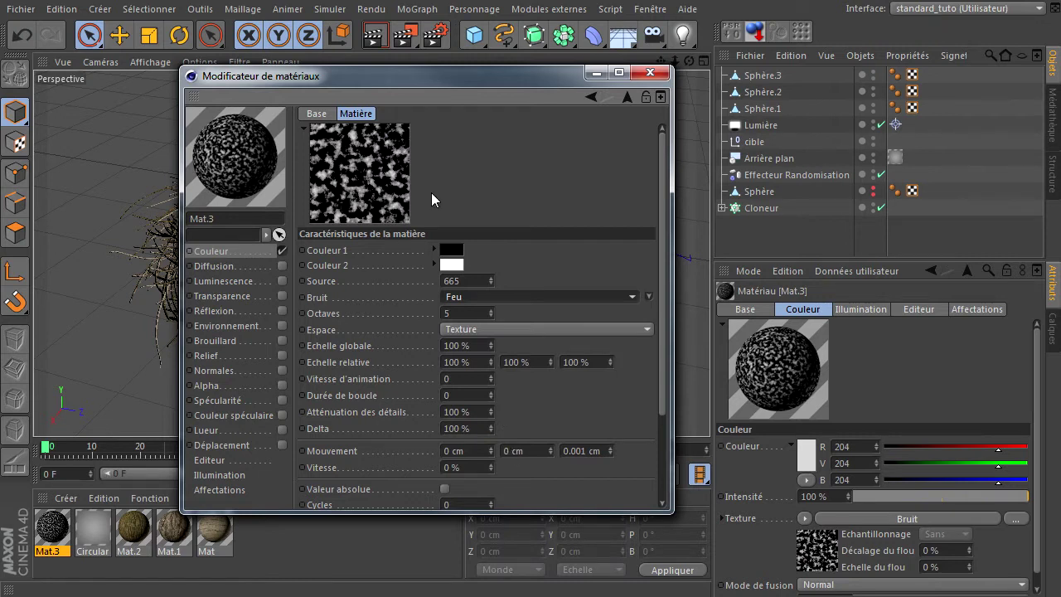
Set the noise shader's global scale to 200 % and its Delta to 200 %.
left_click(479, 341)
type("200")
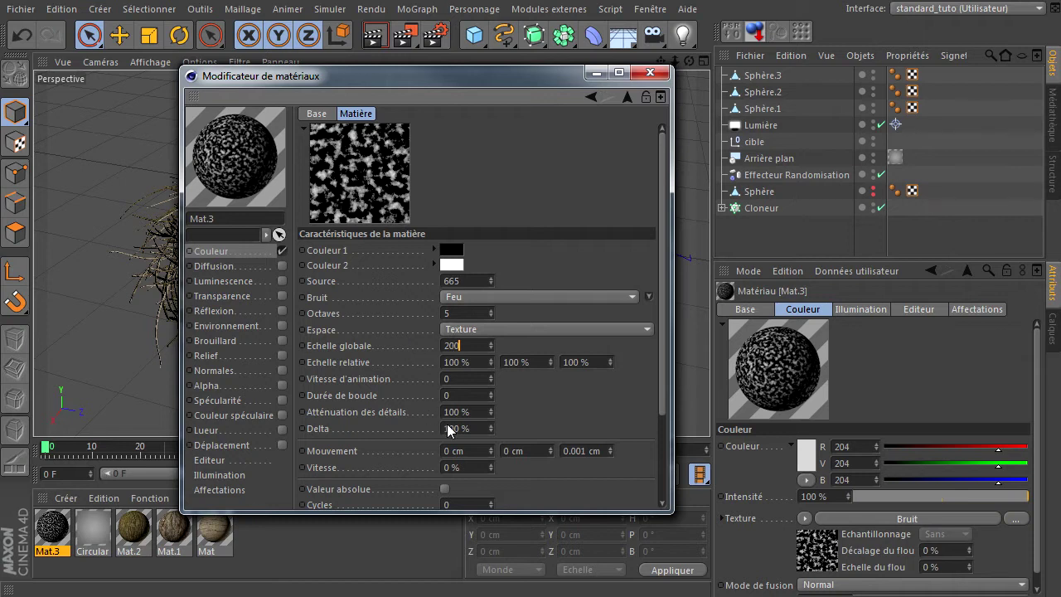
left_click(476, 424)
type("200")
left_click(564, 148)
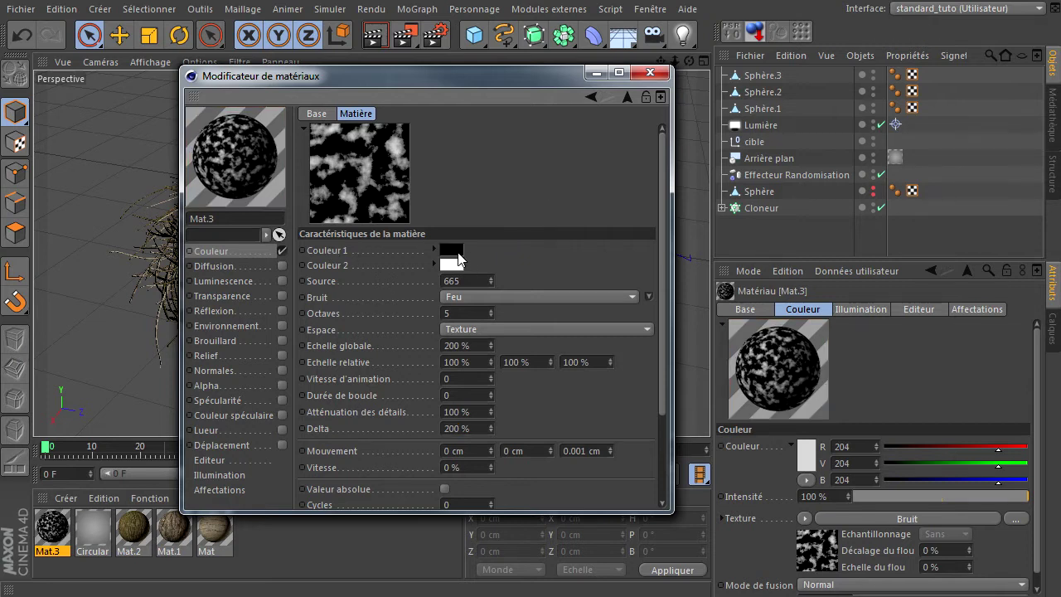
Set the noise shader's Couleur 1 to a beige with hue 34° and RGB 192, 173, 148.
left_click(456, 253)
left_click(426, 190)
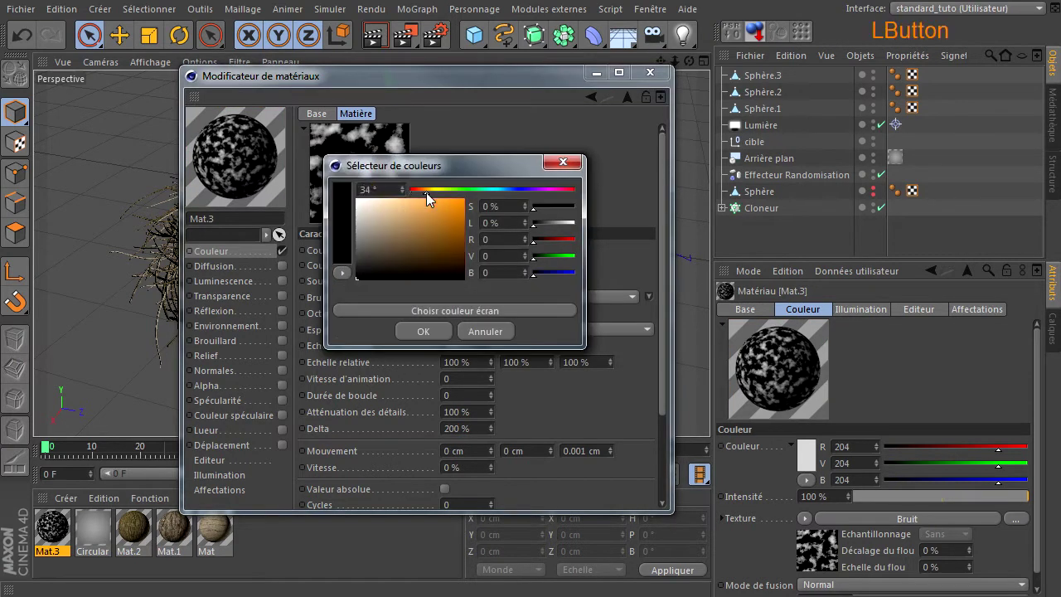
left_click_drag(396, 220, 381, 218)
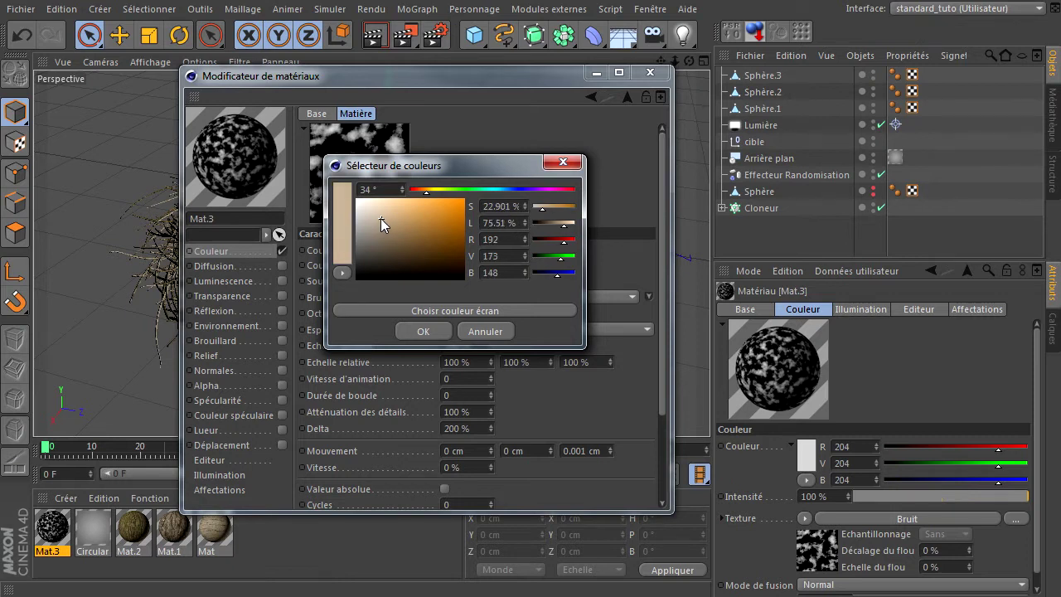
left_click(447, 333)
Set the noise shader's Couleur 2 to a slightly darker beige than Couleur 1.
left_click(460, 266)
left_click_drag(385, 233, 389, 233)
left_click_drag(439, 206, 430, 204)
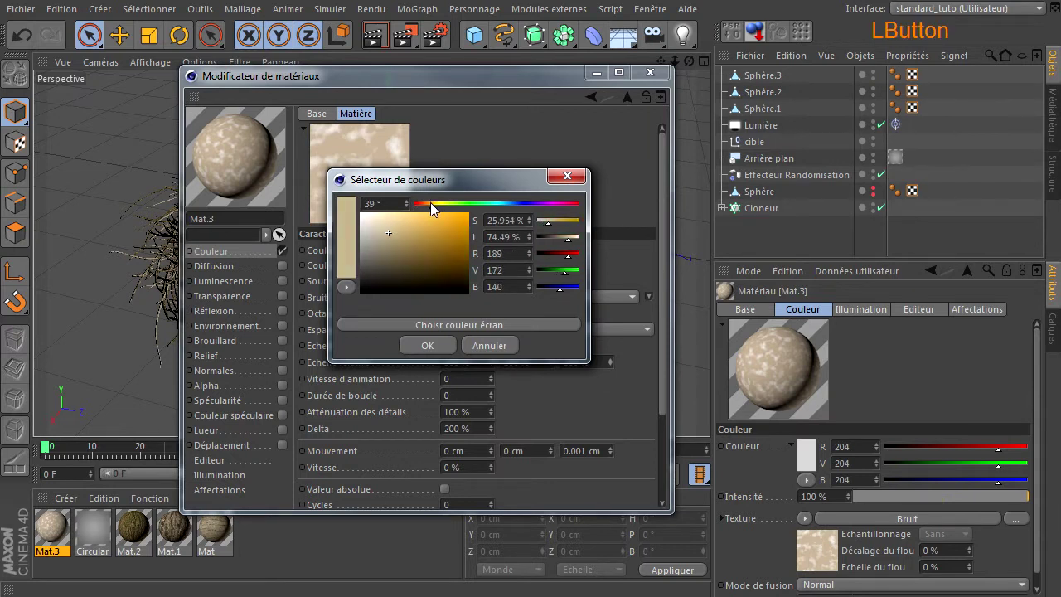
left_click(392, 246)
left_click_drag(396, 245, 388, 241)
left_click(422, 347)
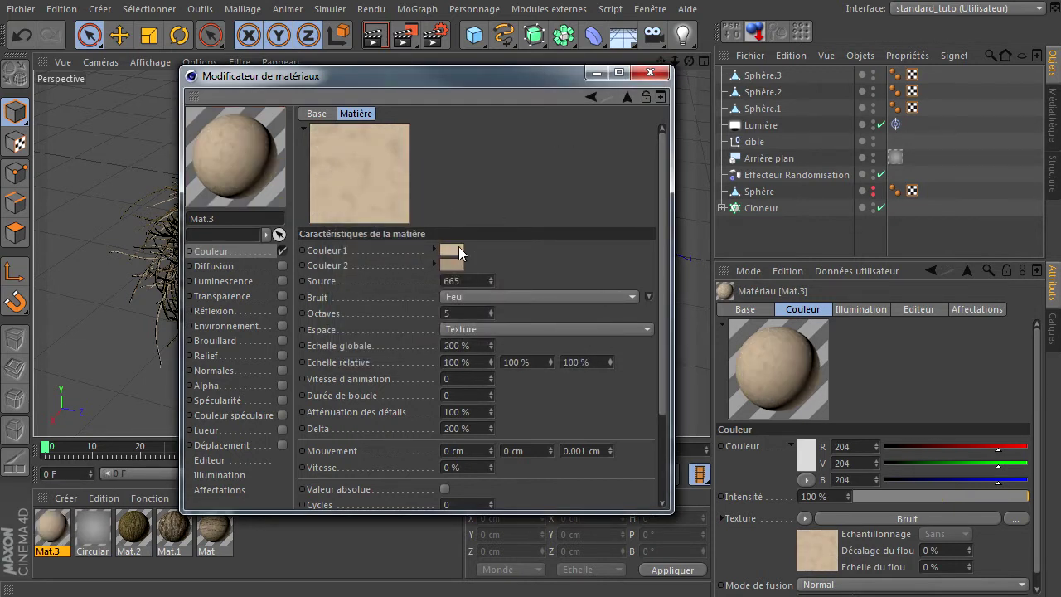
Lighten Couleur 1 to RGB 210, 194, 173, darken Couleur 2 to RGB 171, 155, 133, and close the material editor.
left_click(459, 247)
left_click(379, 207)
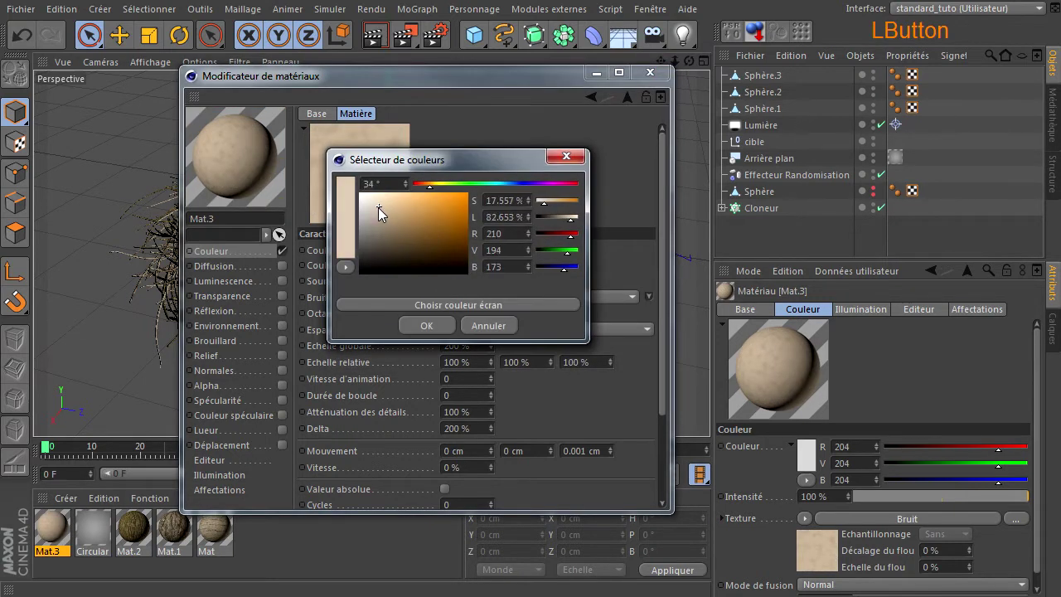
left_click(425, 325)
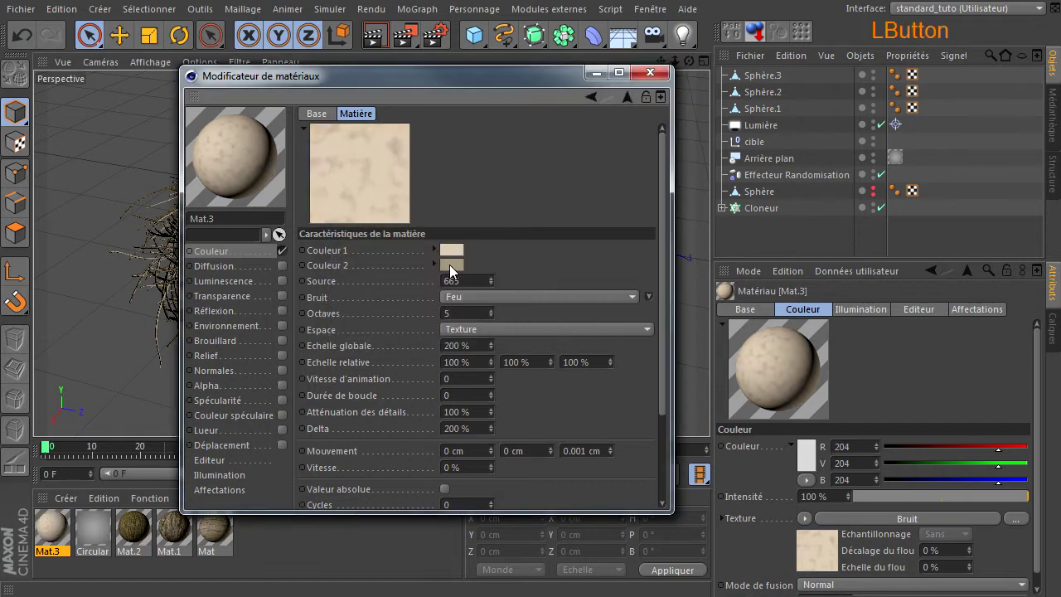
left_click(450, 264)
left_click(374, 237)
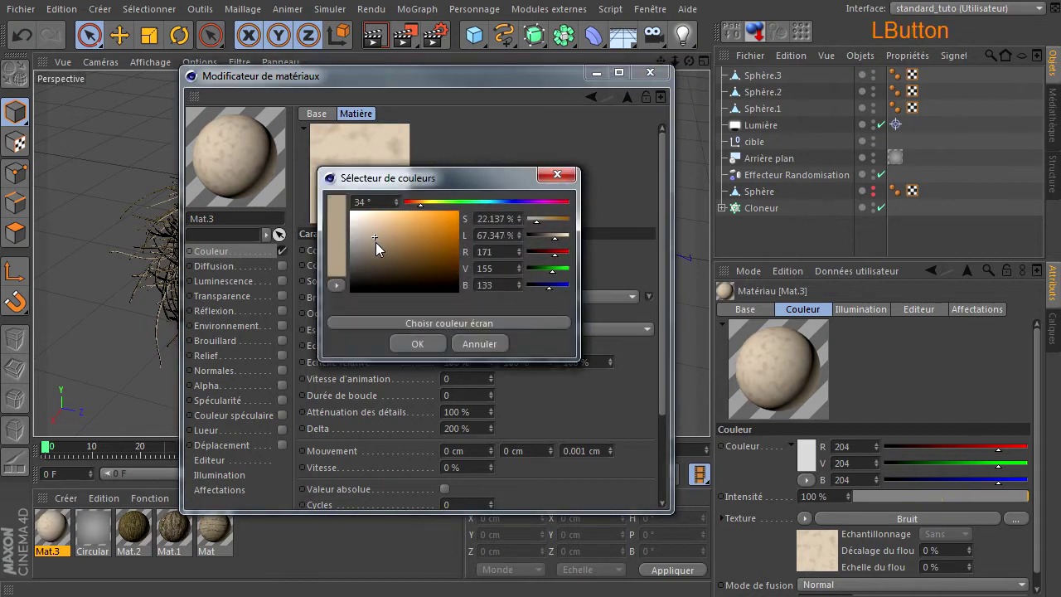
left_click(417, 343)
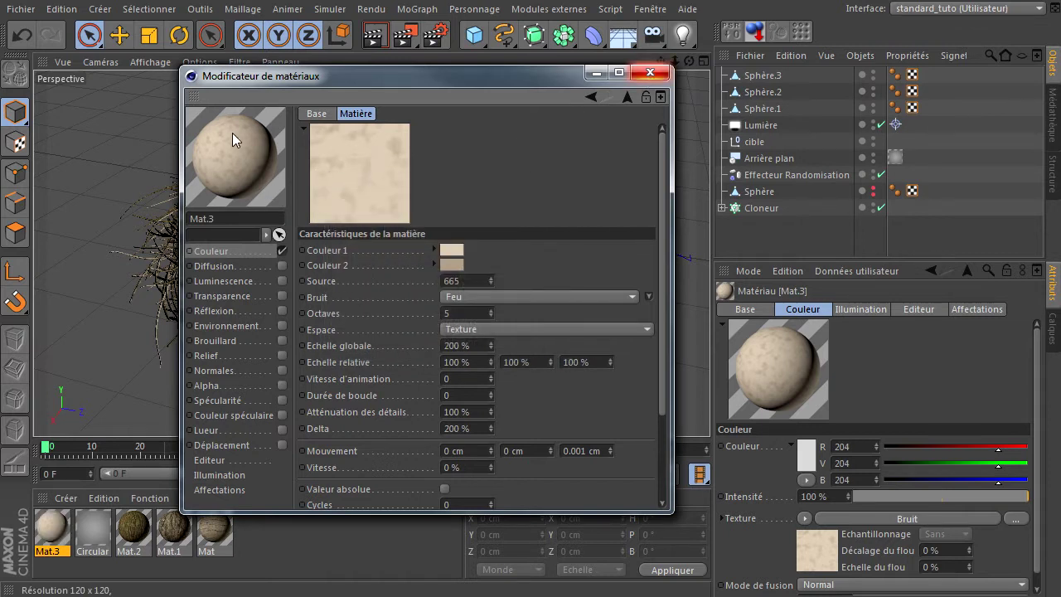
left_click(650, 72)
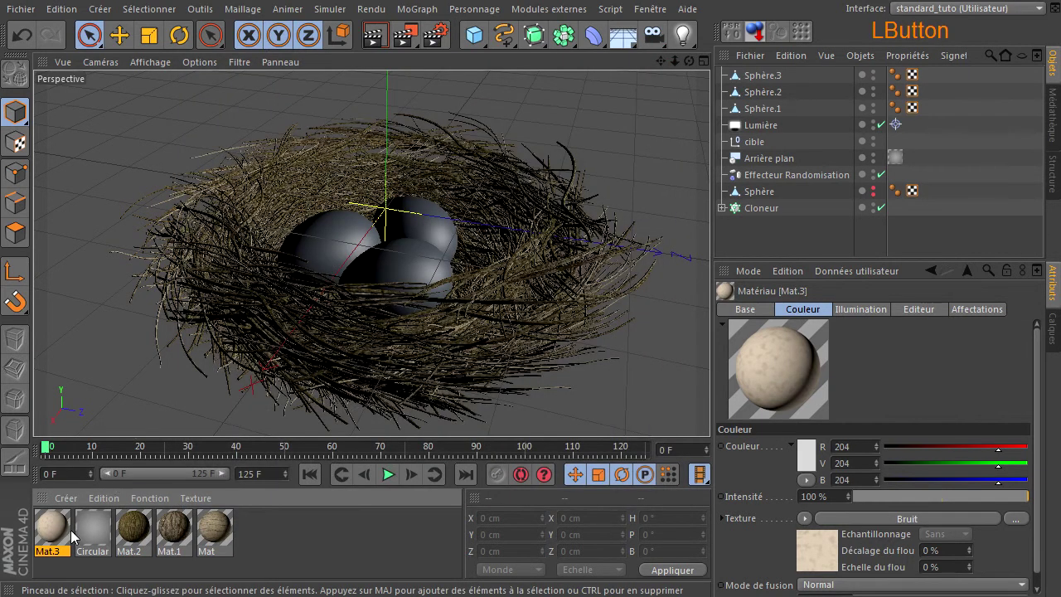
Apply Mat.3 to the three eggs Sphère.3, Sphère.2 and Sphère.1.
left_click_drag(37, 519, 780, 75)
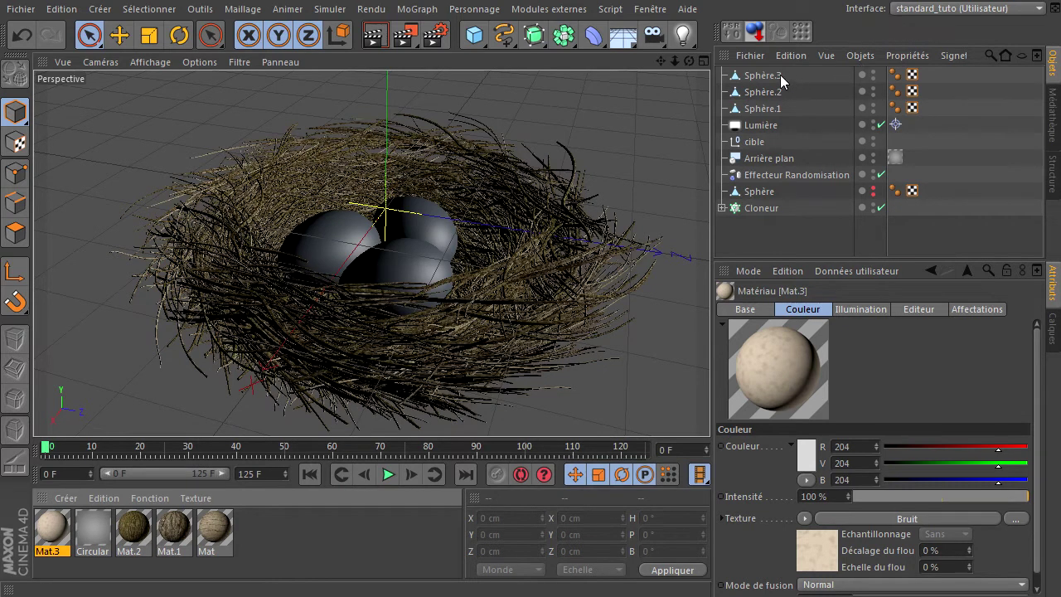
left_click_drag(43, 534, 760, 91)
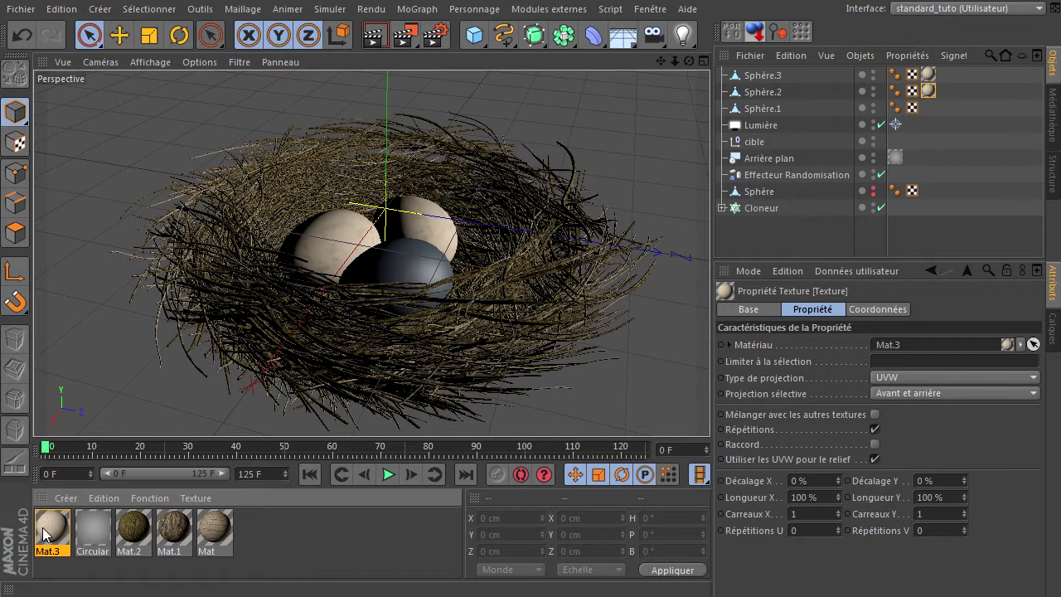
left_click_drag(42, 528, 845, 74)
left_click_drag(781, 108, 763, 108)
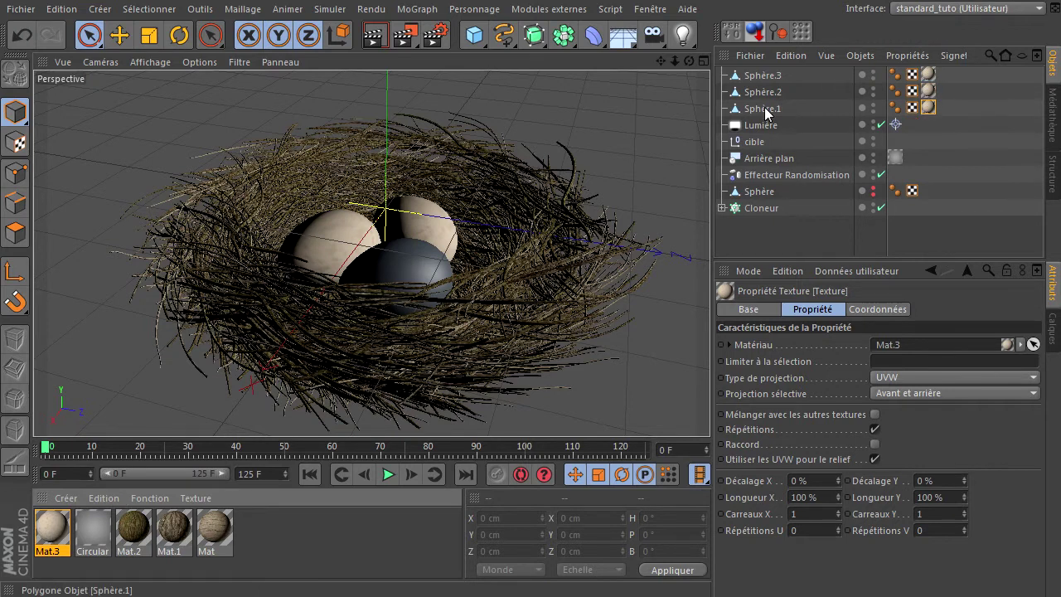
Deselect everything and render the perspective view to check the egg material.
left_click(598, 102)
left_click(373, 38)
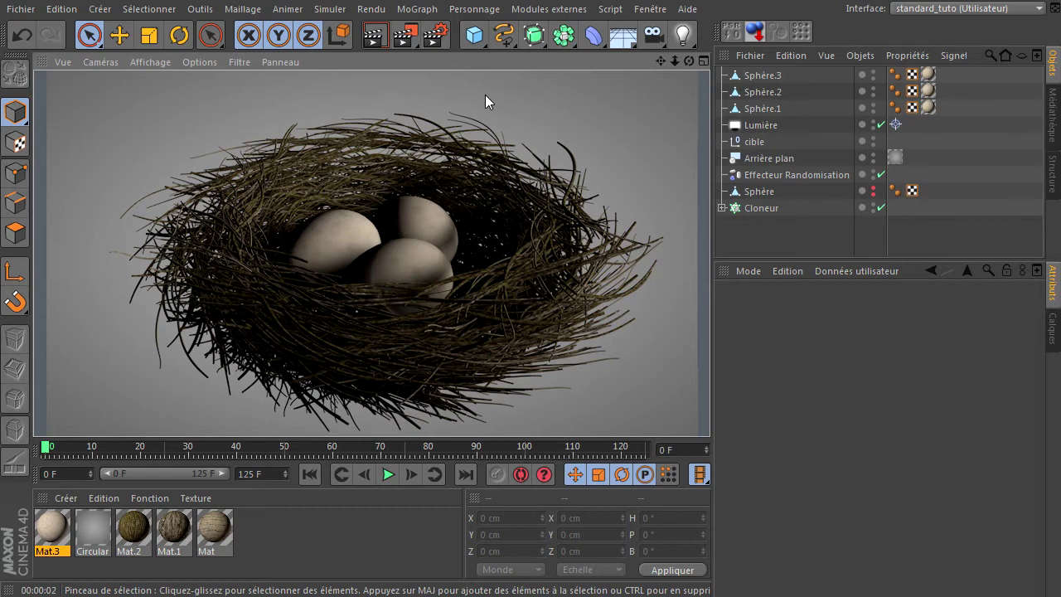
left_click(504, 115)
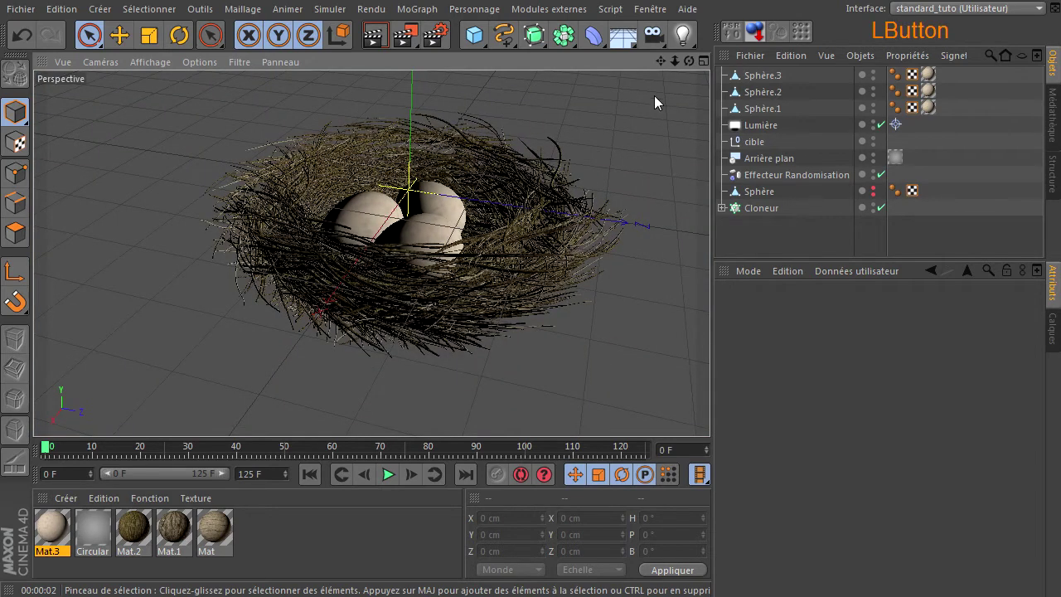
Raise the Lumière area light above the nest to about Y 402 cm and Z 699 cm.
left_click_drag(675, 61, 711, 412)
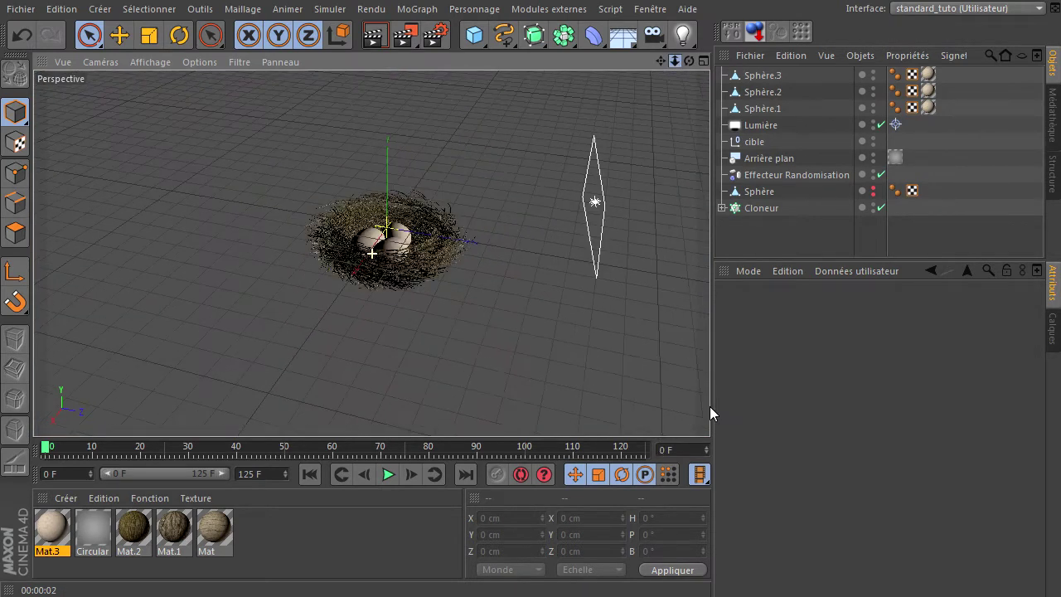
left_click(759, 126)
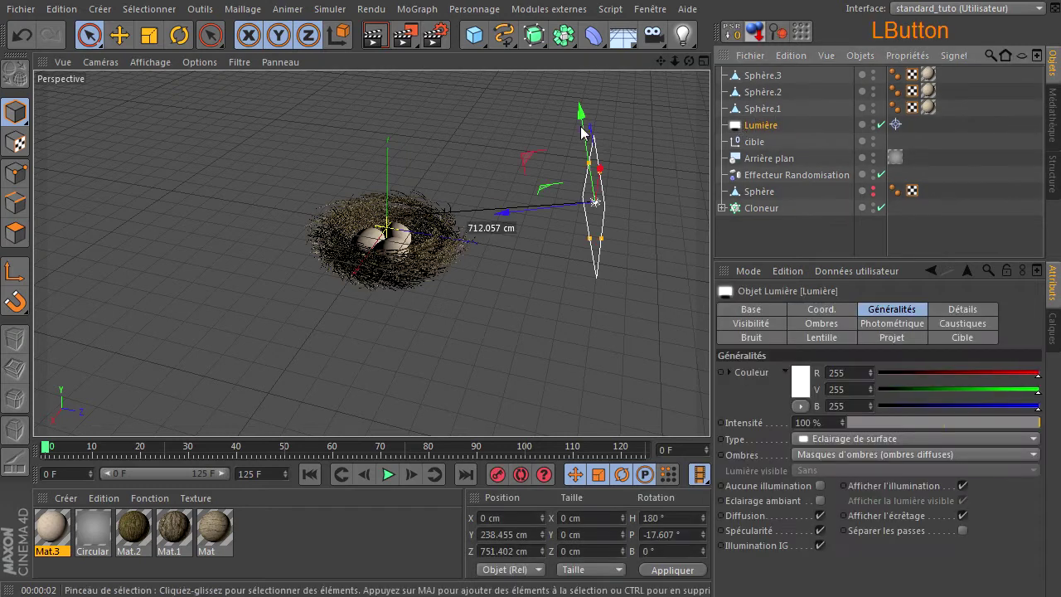
left_click_drag(583, 126, 557, 86)
Frame the nest in the perspective view and render it to check the light's new position.
scroll(344, 243, "up", 2)
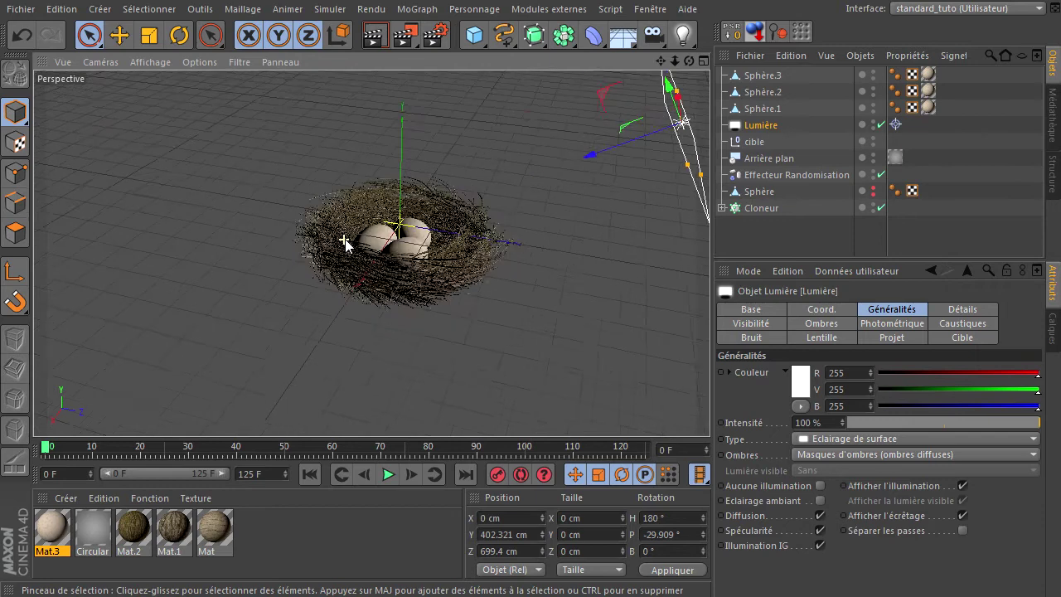
scroll(347, 241, "up", 4)
left_click_drag(662, 62, 411, 150)
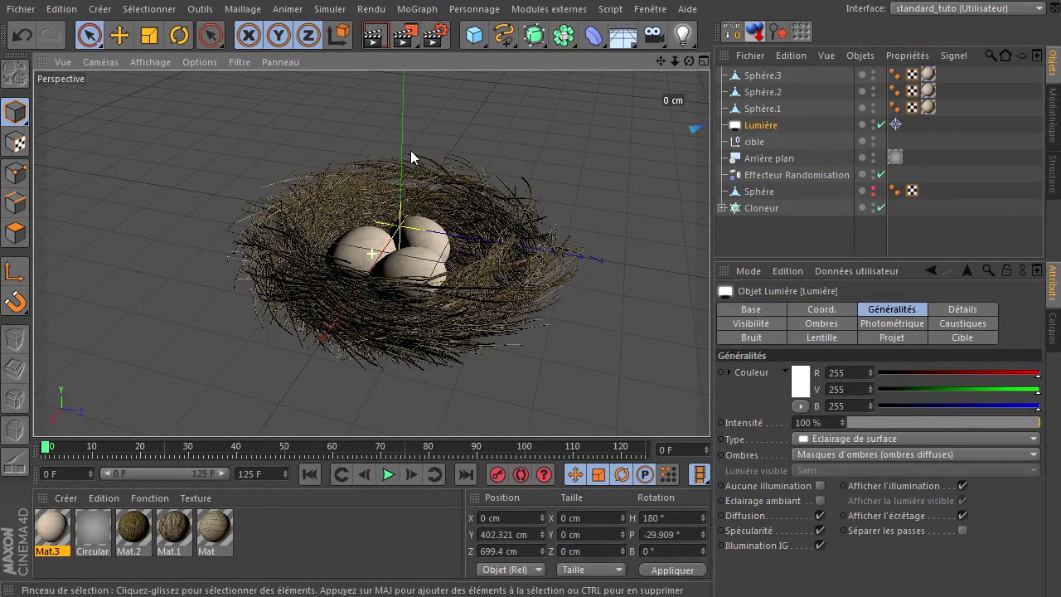
left_click(373, 37)
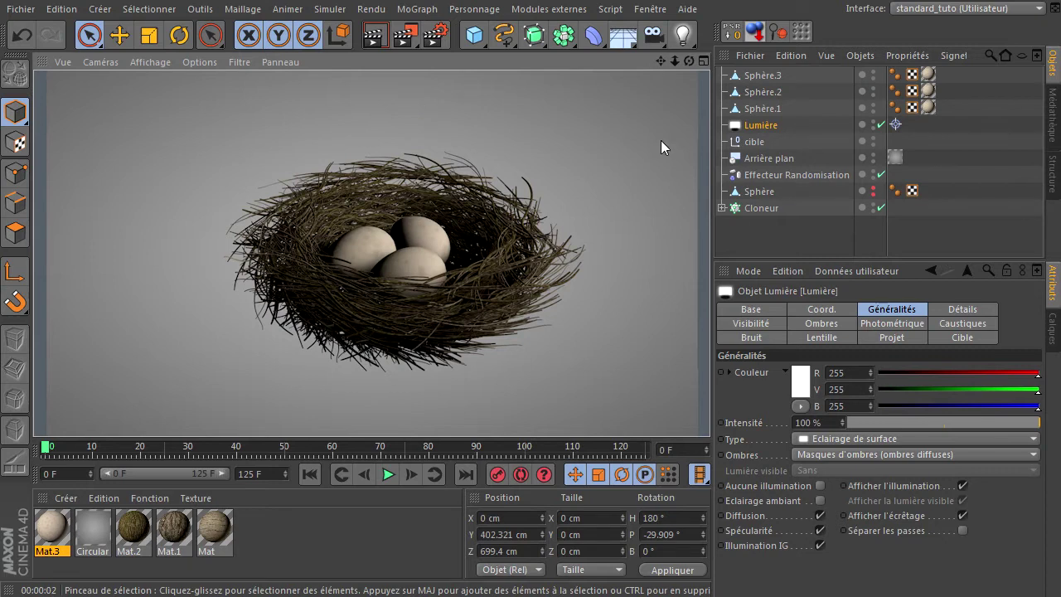
left_click(436, 34)
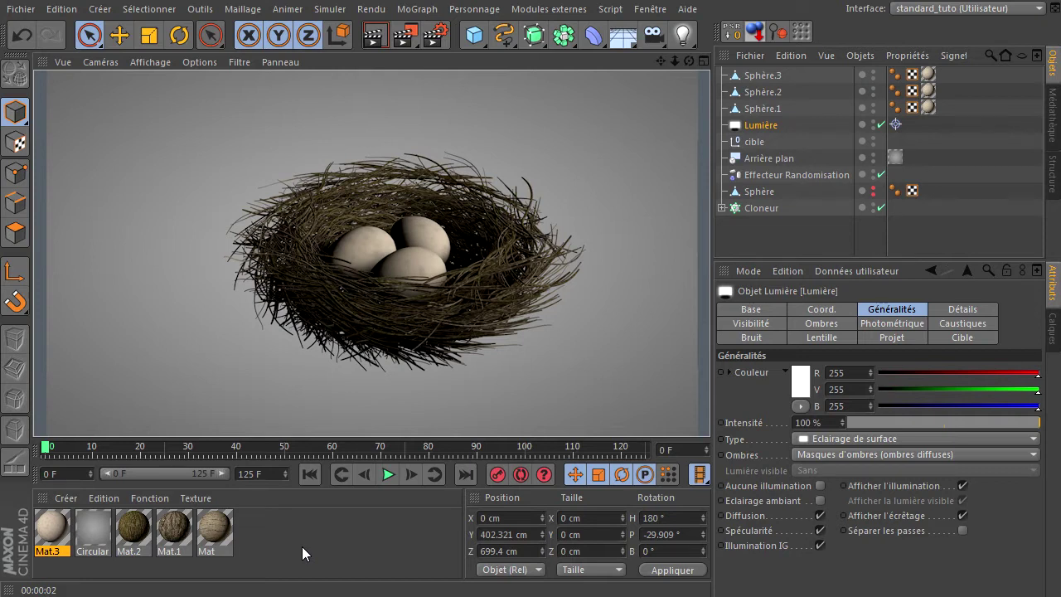
left_click(333, 11)
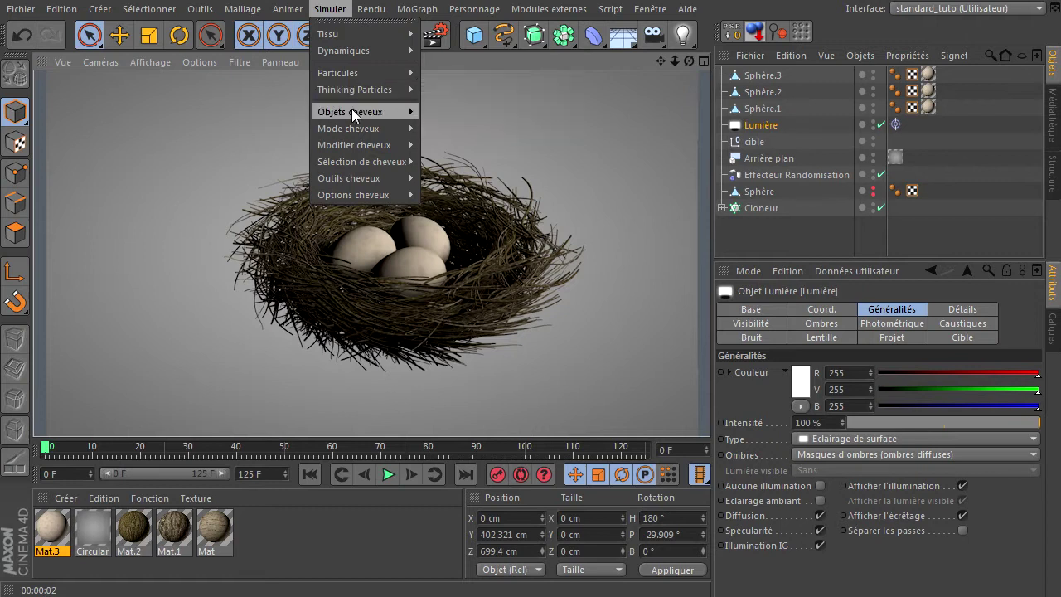
mouse_move(353, 110)
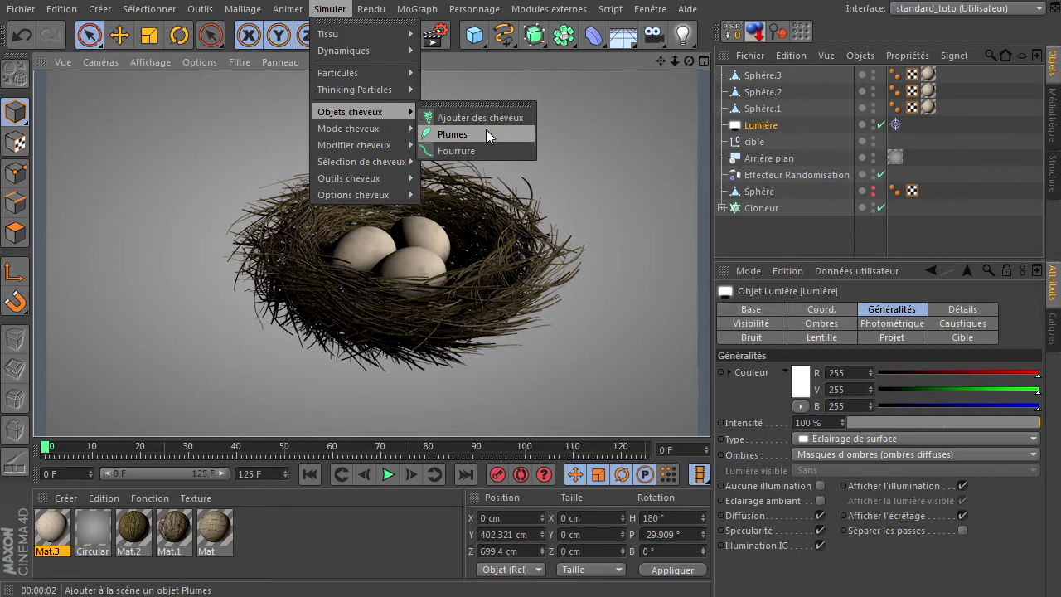
left_click(309, 546)
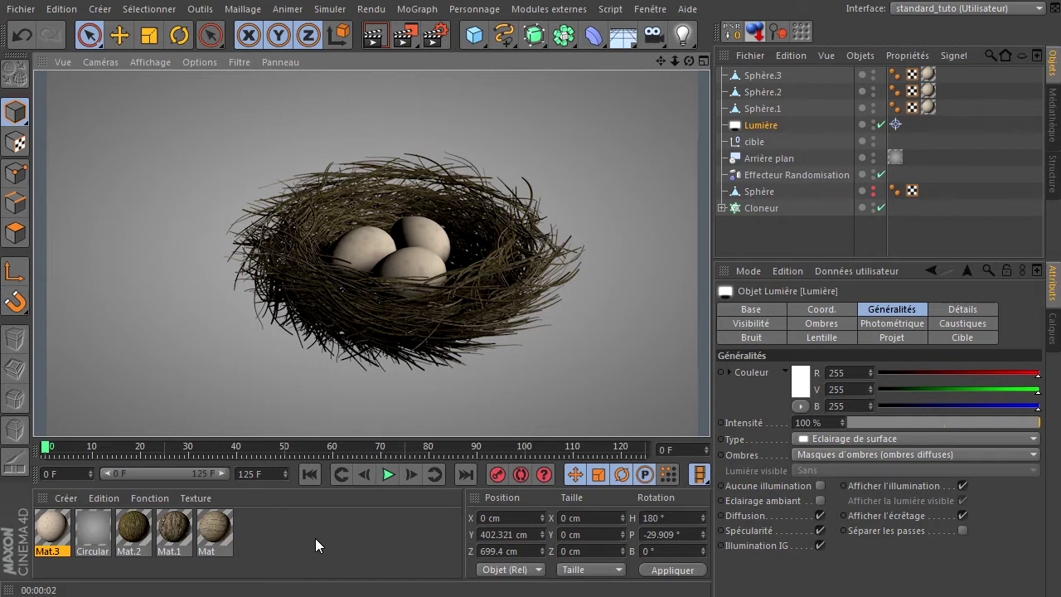
Switch to XnView and examine the feather images plume02.png and plume01.png.
left_click(655, 596)
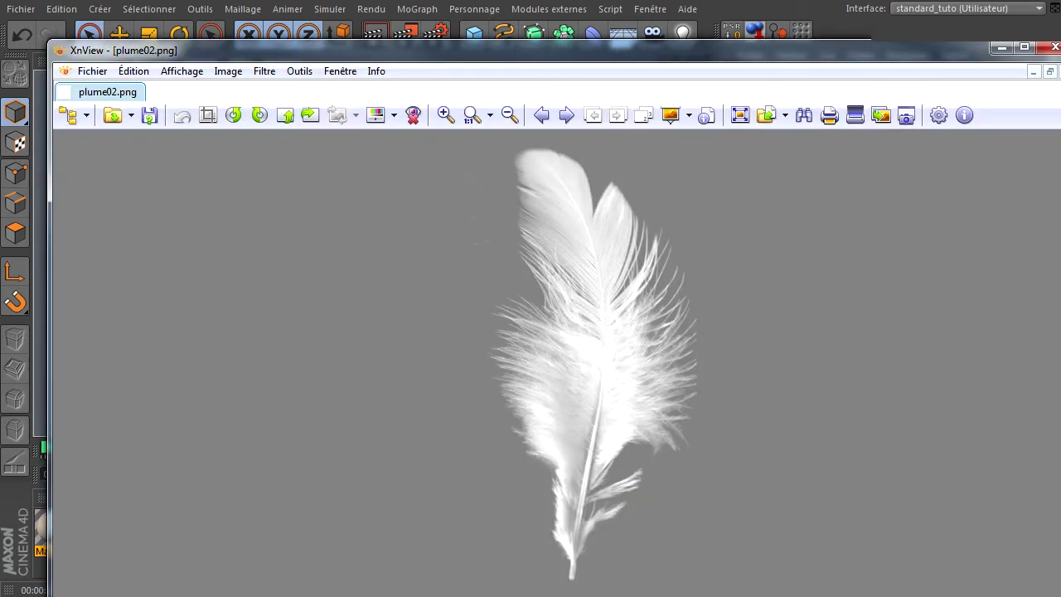
left_click(855, 233)
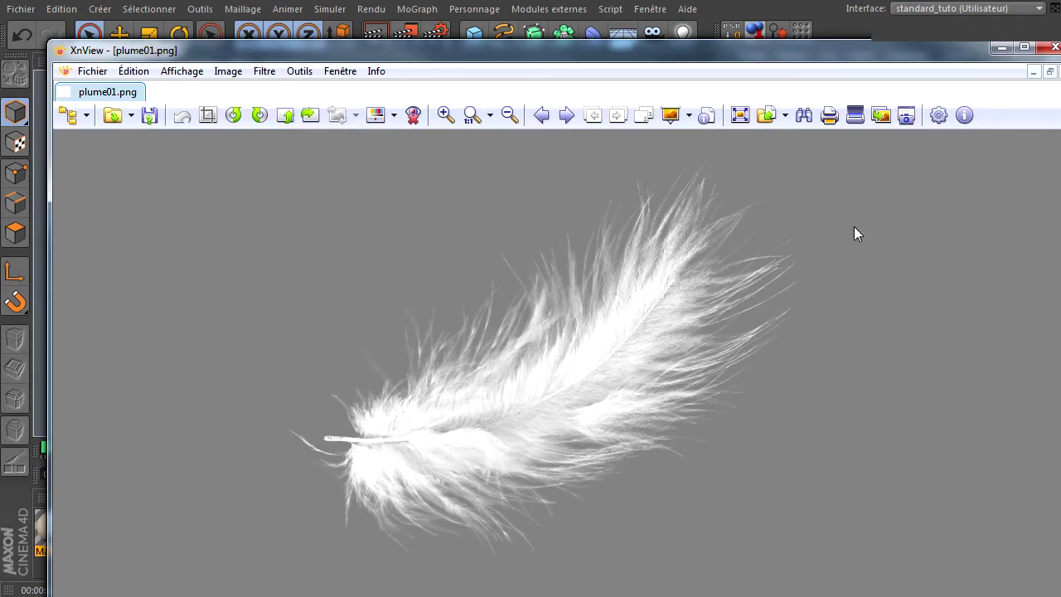
Finish viewing the feather images, close XnView and add a plane to the Cinema 4D scene.
left_click(894, 160)
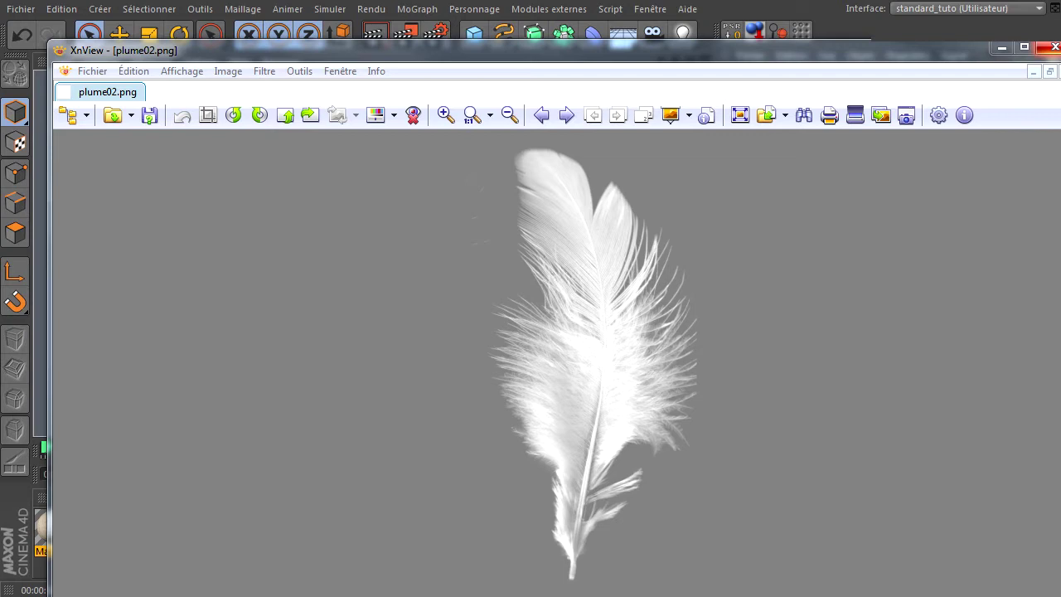
left_click(1054, 47)
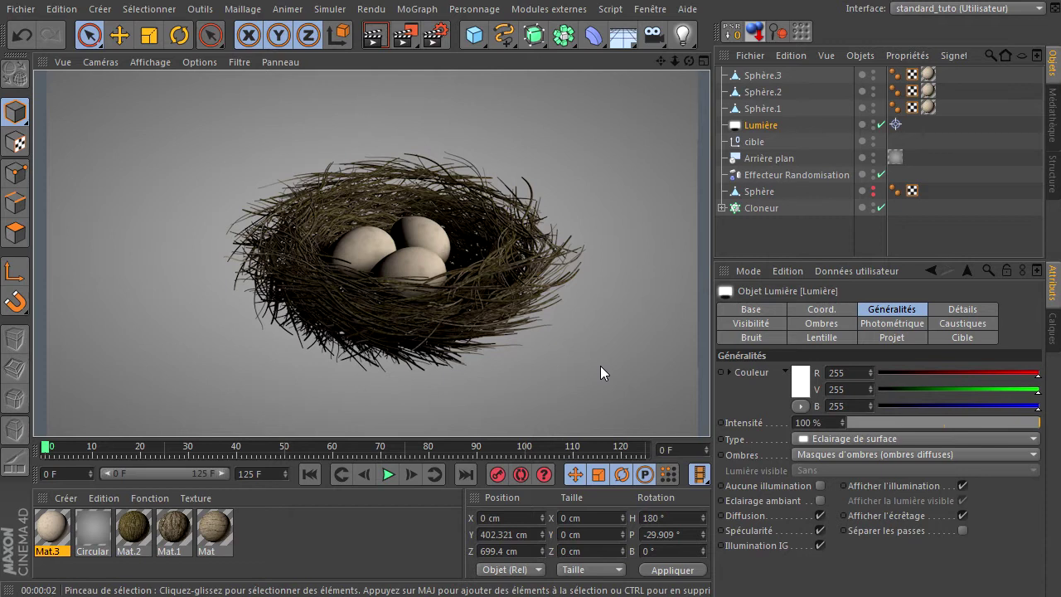
left_click(481, 40)
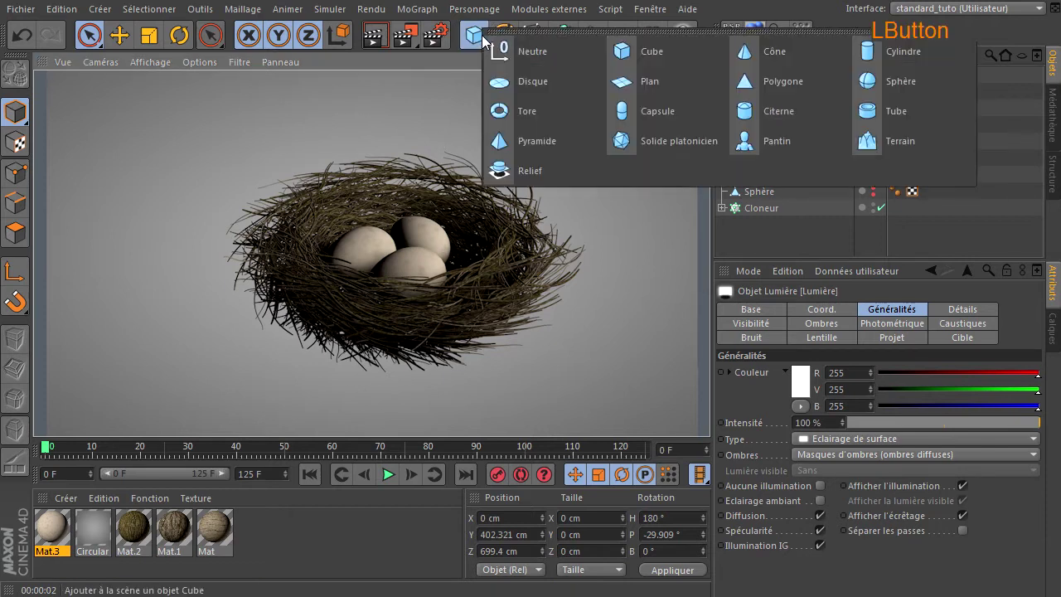
left_click(669, 79)
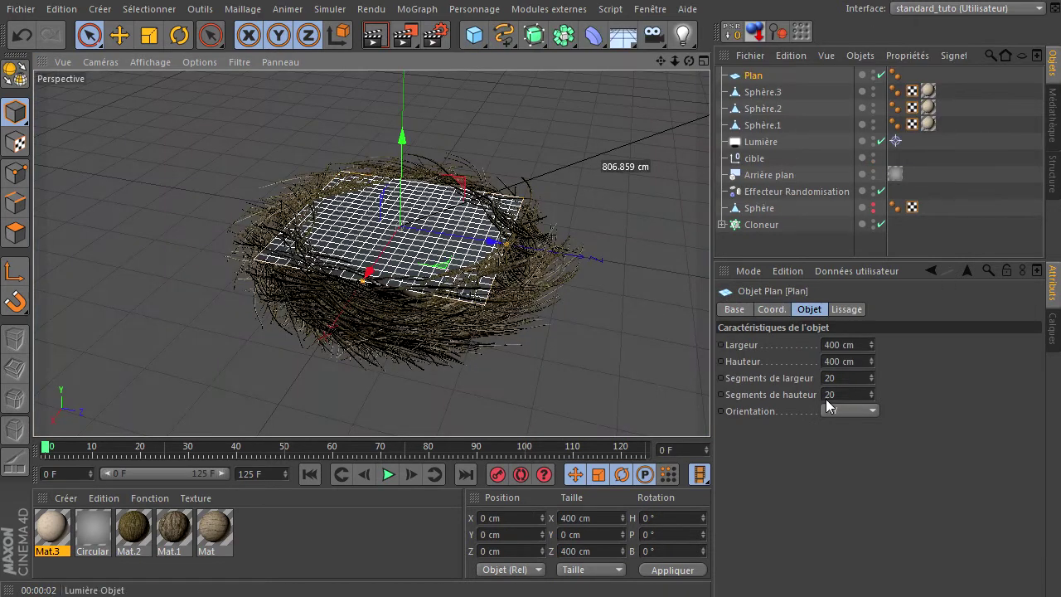
Set the plane to 1 width segment and 1 height segment, with a width and height of 1600 cm.
left_click(850, 378)
type("1")
left_click(862, 395)
type("1")
left_click(865, 344)
type("1600")
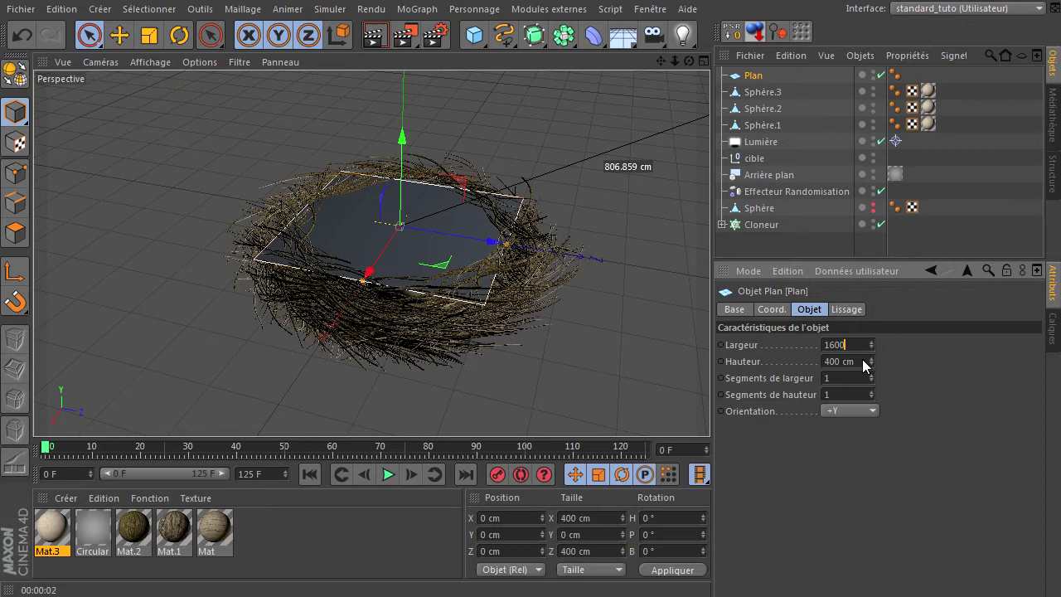
left_click(863, 360)
type("1600")
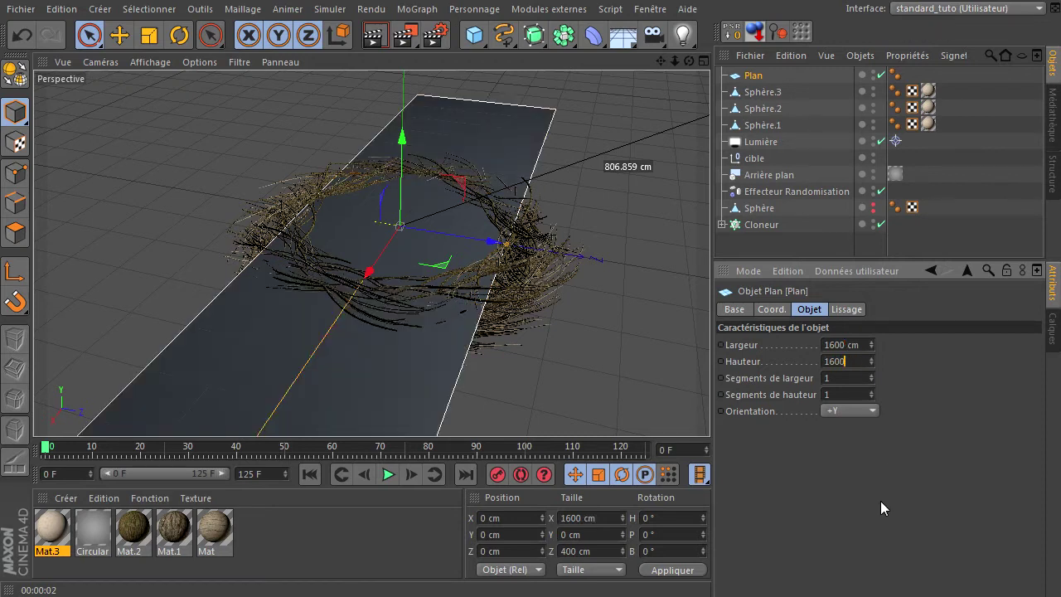
left_click(881, 501)
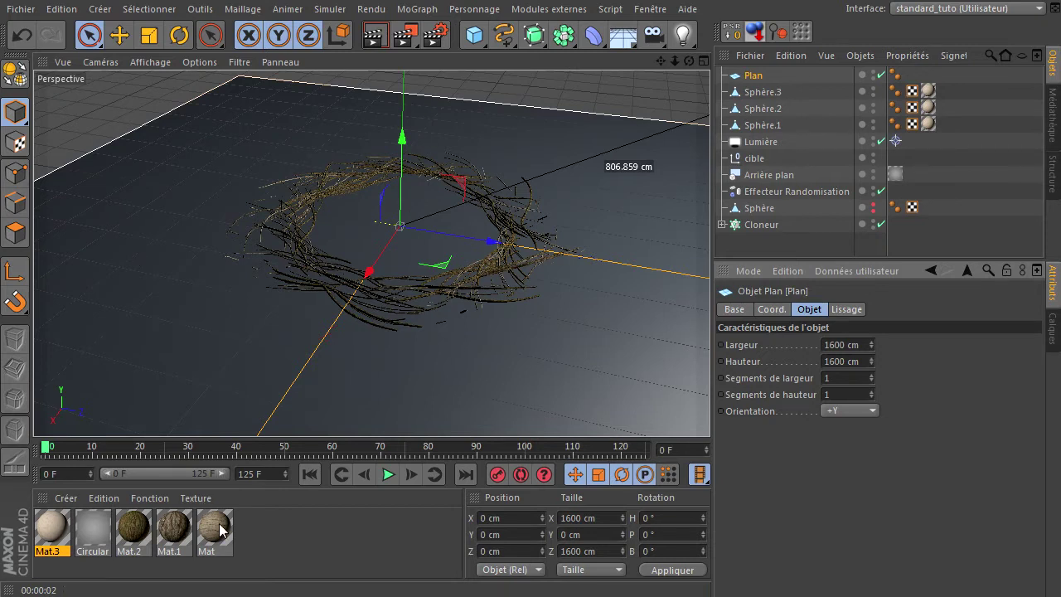
Create a material with specularity disabled and load the feather image as its colour texture without copying it into the project.
double_click(274, 537)
double_click(51, 529)
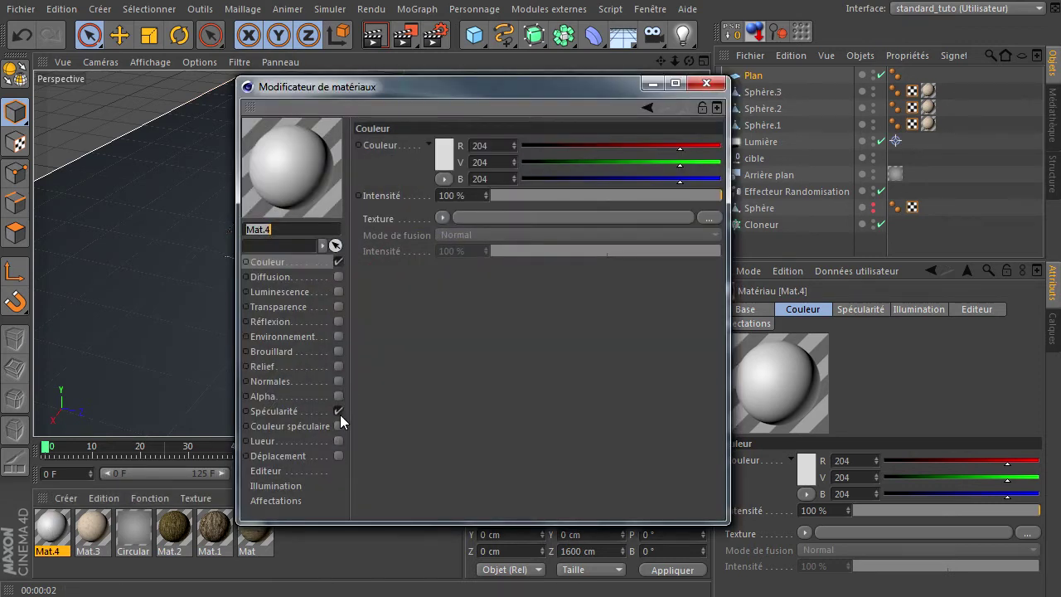
left_click(338, 412)
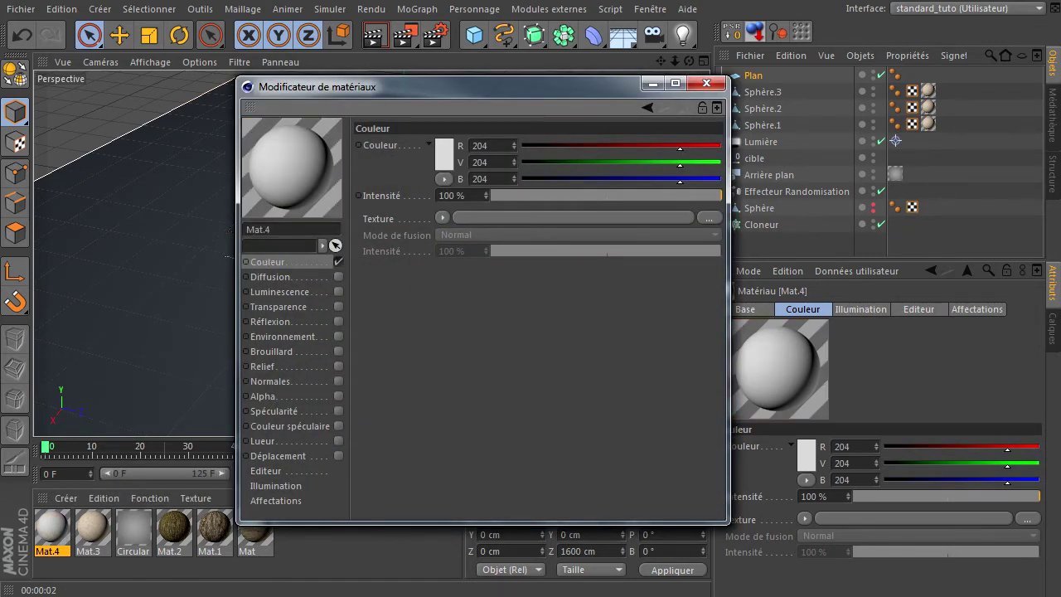
left_click(51, 529)
left_click_drag(1060, 277, 535, 216)
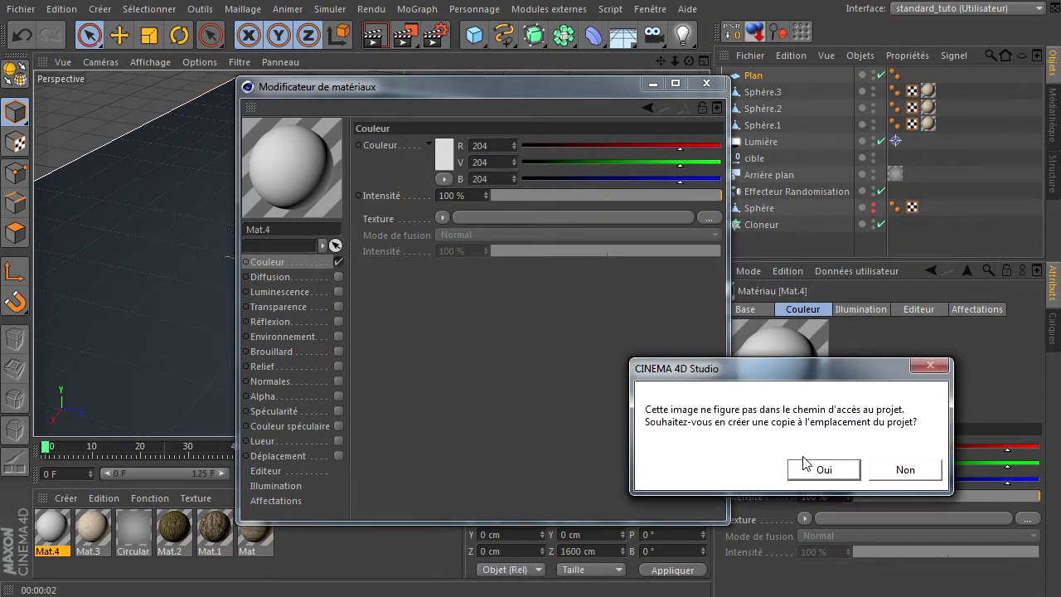
left_click(905, 469)
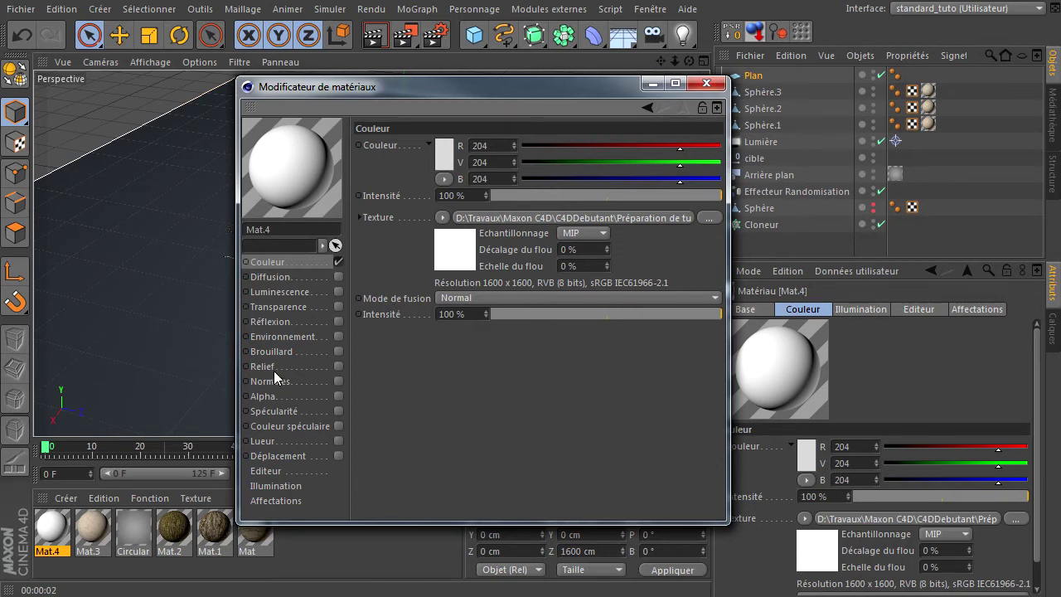
Enable the feather material's alpha channel, load the feather image there without copying it into the project, and close the material editor.
left_click(339, 396)
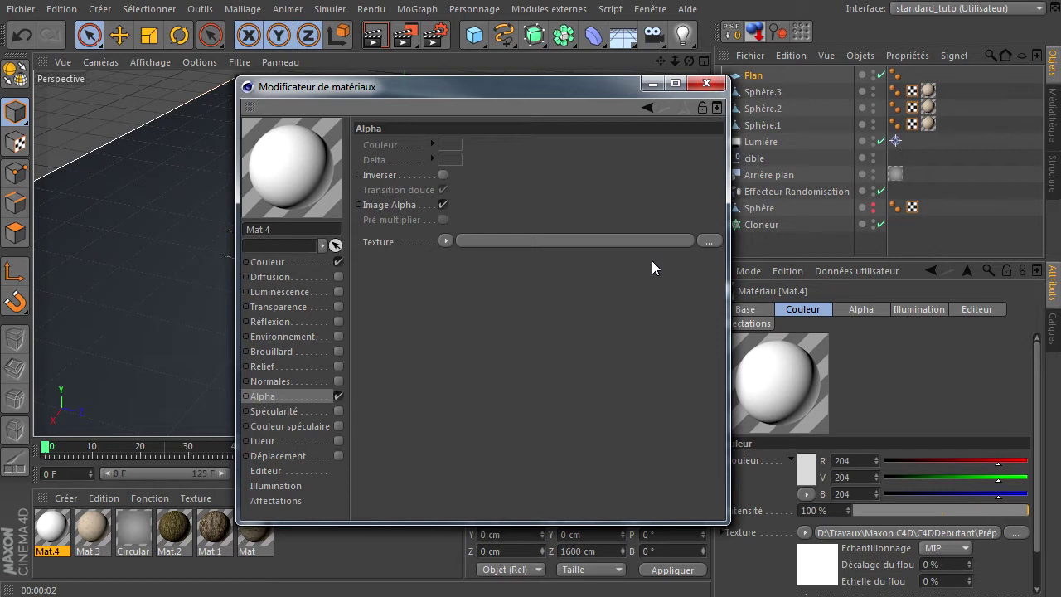
left_click(679, 220)
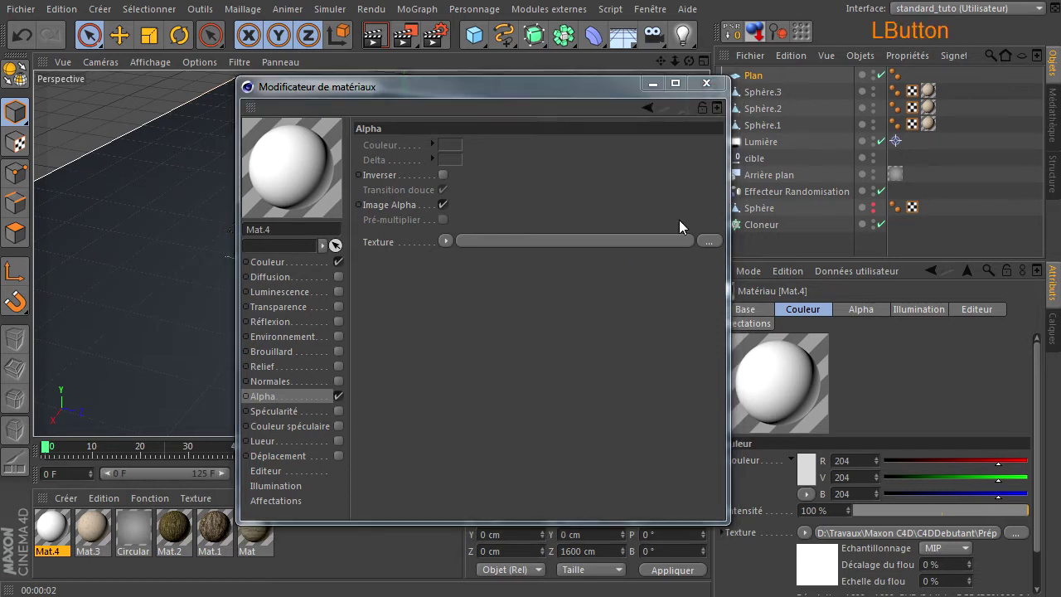
left_click_drag(592, 237, 593, 237)
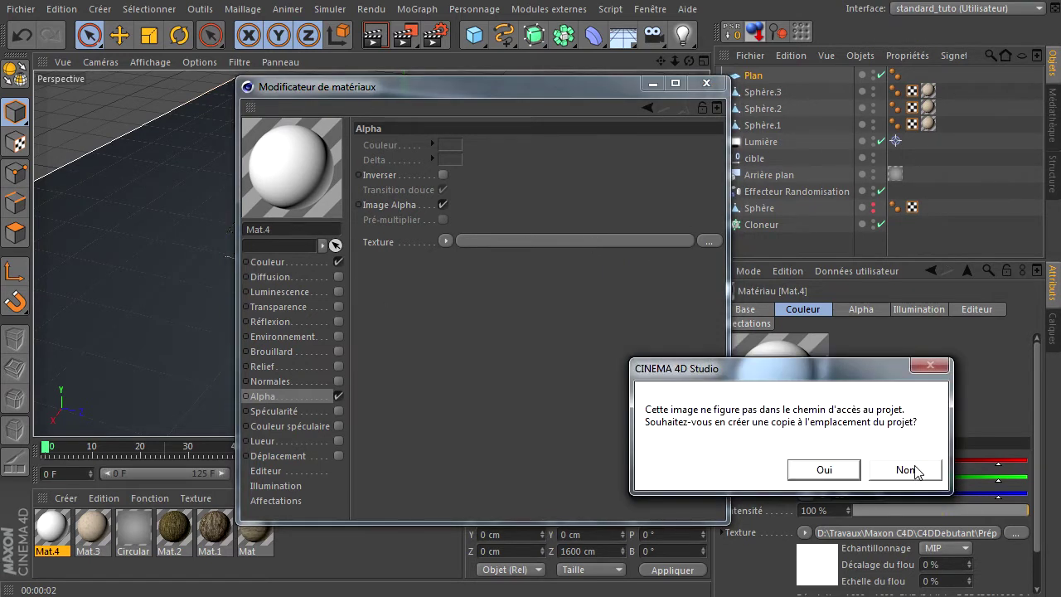
left_click(907, 470)
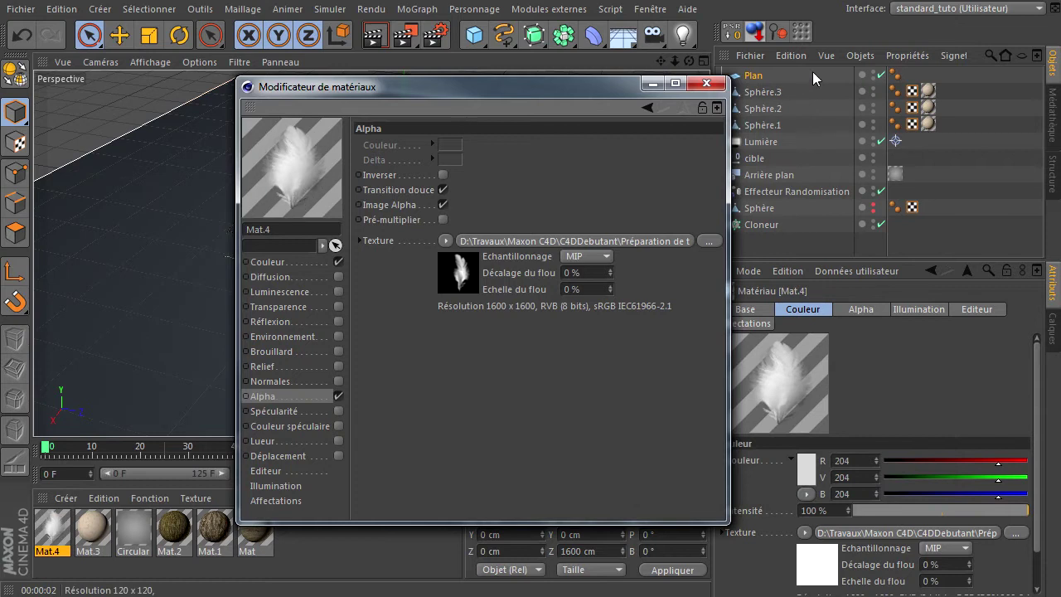
left_click(705, 82)
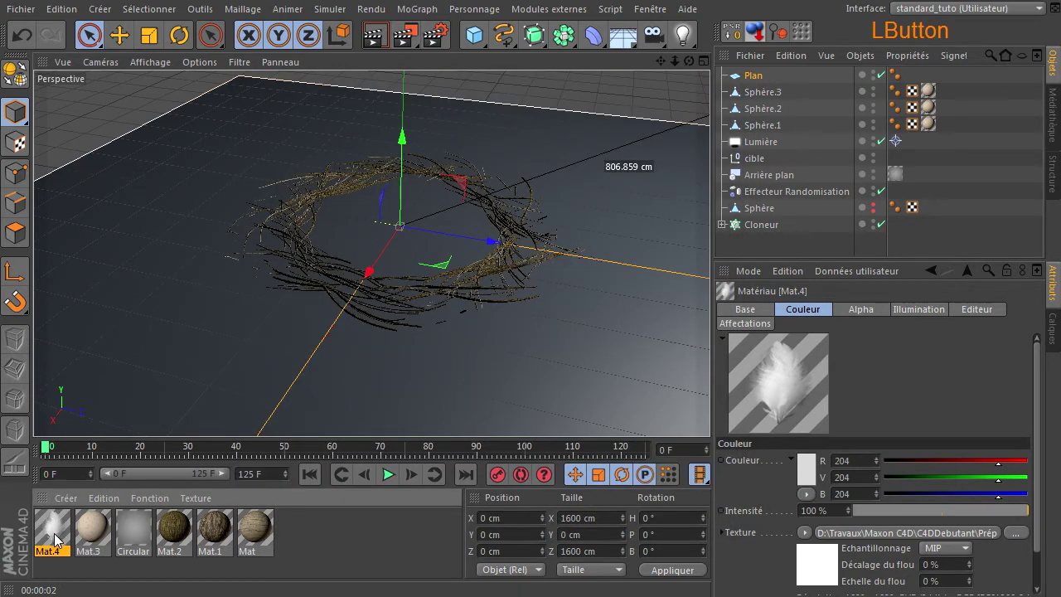
Apply the feather material to the plane and scale the plane down to about 206 cm square.
left_click_drag(748, 78, 749, 76)
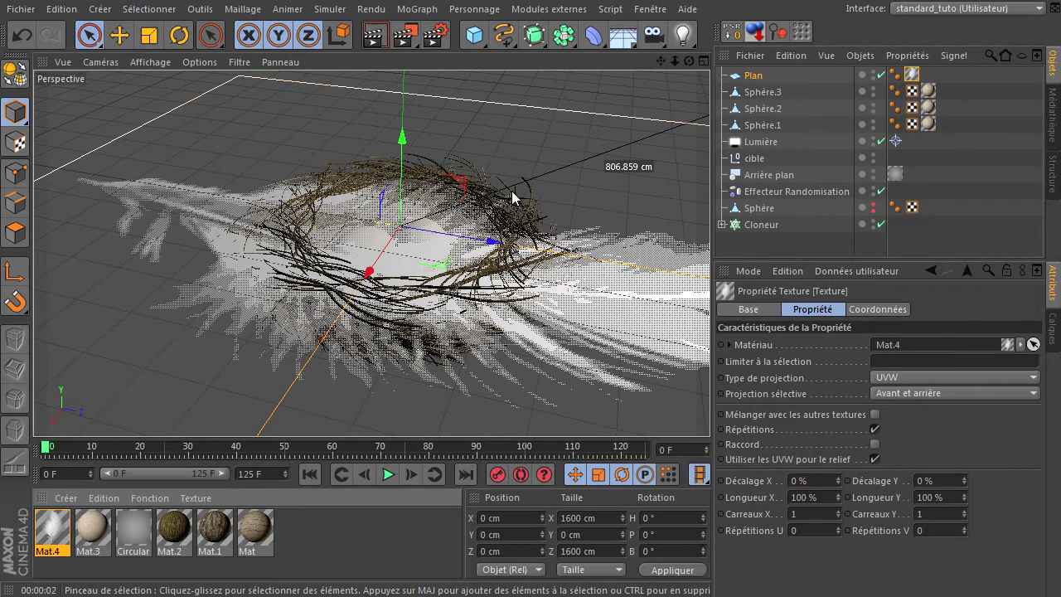
left_click(149, 35)
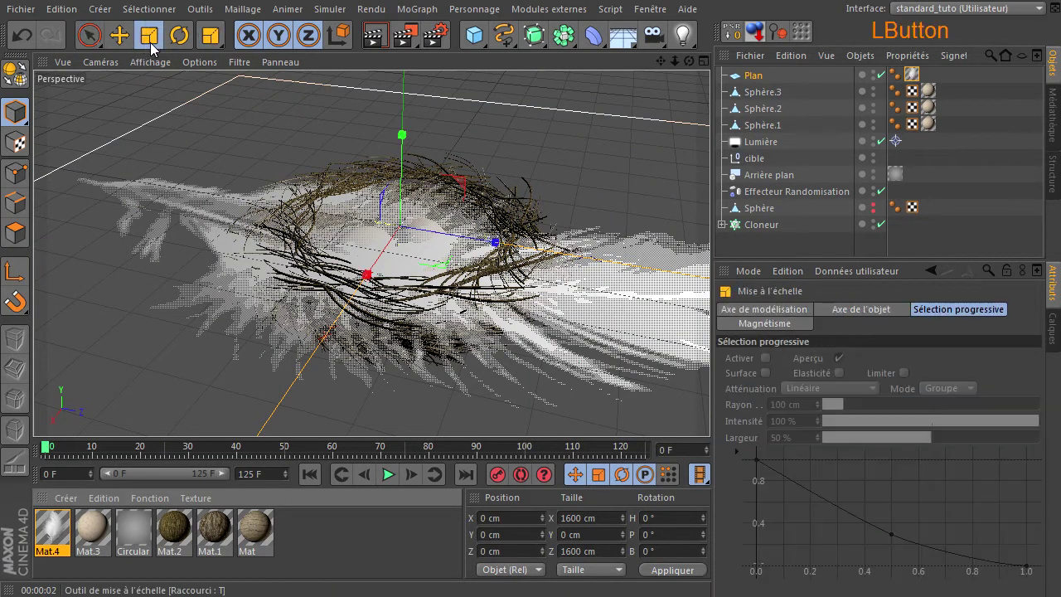
left_click_drag(619, 90, 116, 152)
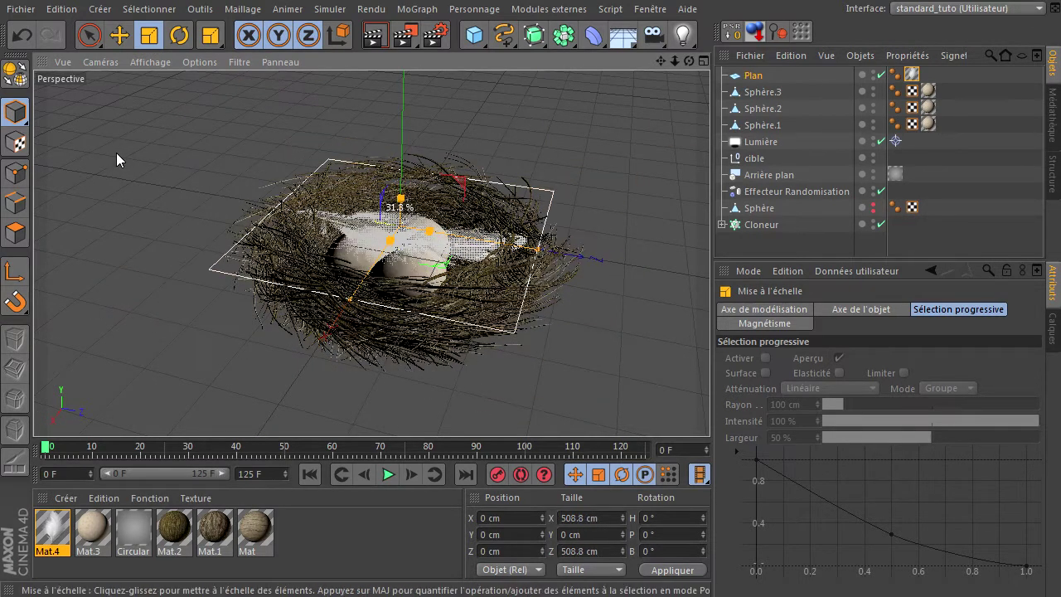
left_click_drag(508, 139, 188, 160)
scroll(327, 218, "up", 3)
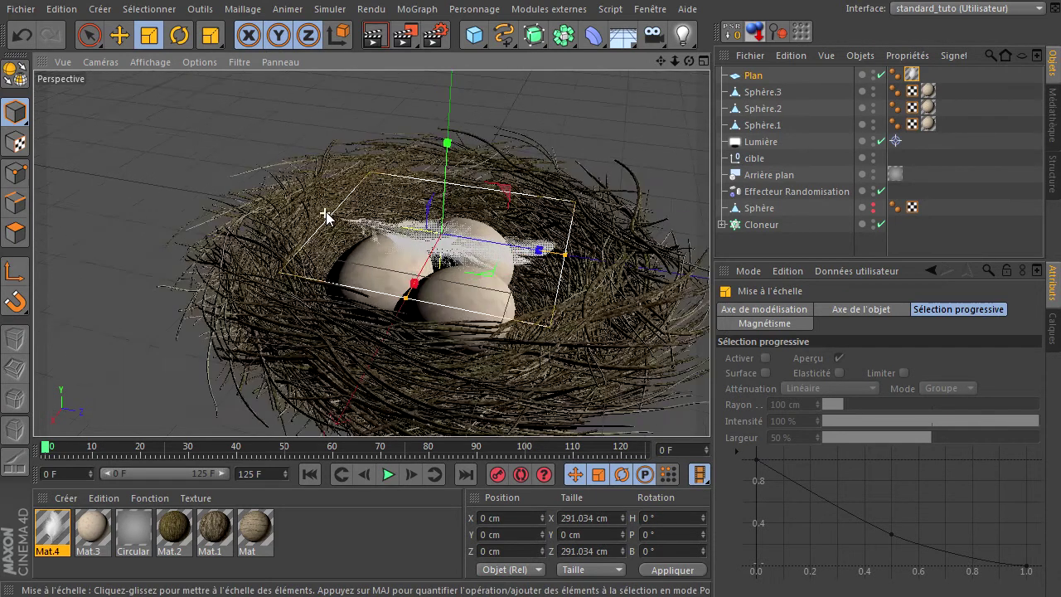
left_click_drag(605, 122, 425, 138)
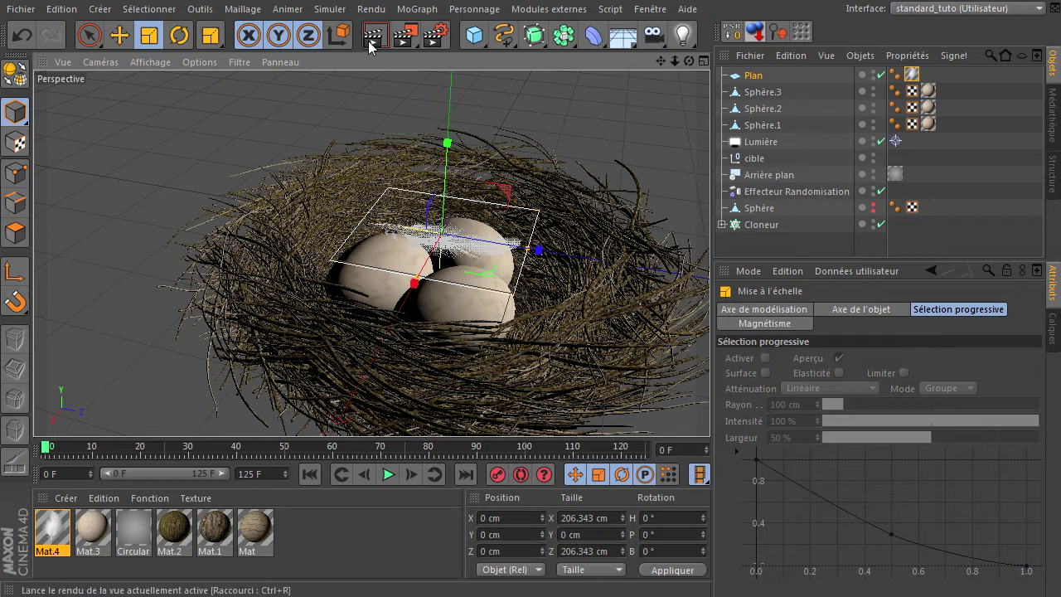
Move the feather plane to about Z 23 cm and rotate it to about H 163°, P 12° and B -34°, undoing the excess rotation.
left_click(119, 35)
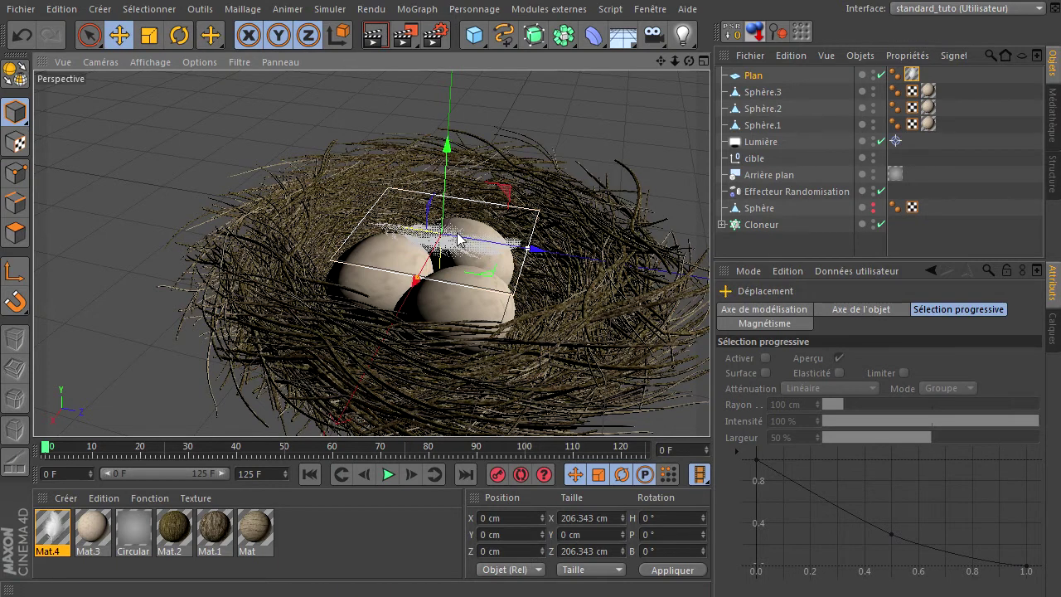
left_click_drag(544, 257, 559, 253)
left_click(187, 37)
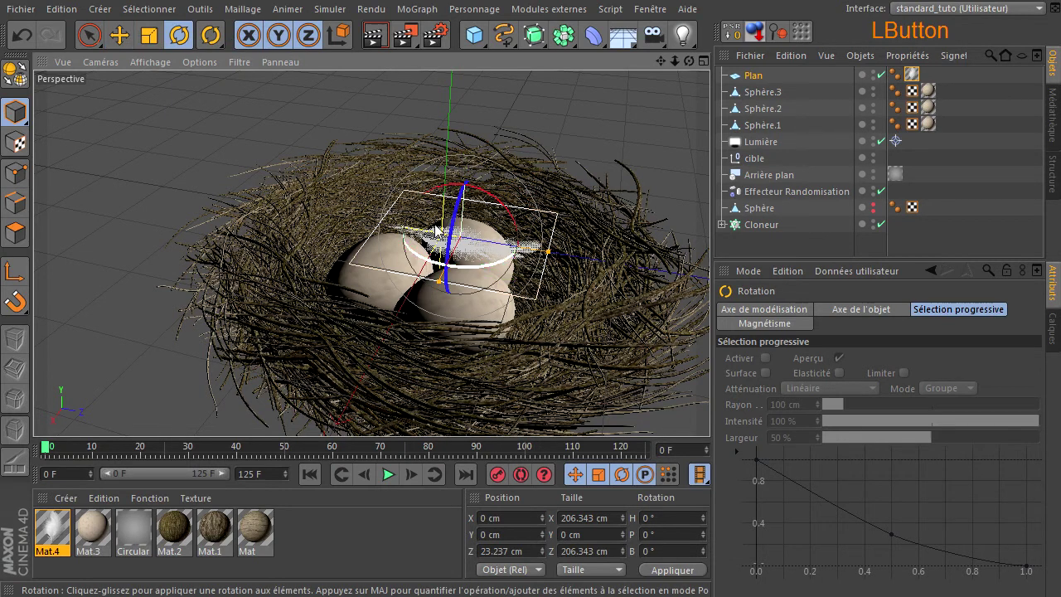
left_click_drag(452, 264, 459, 292)
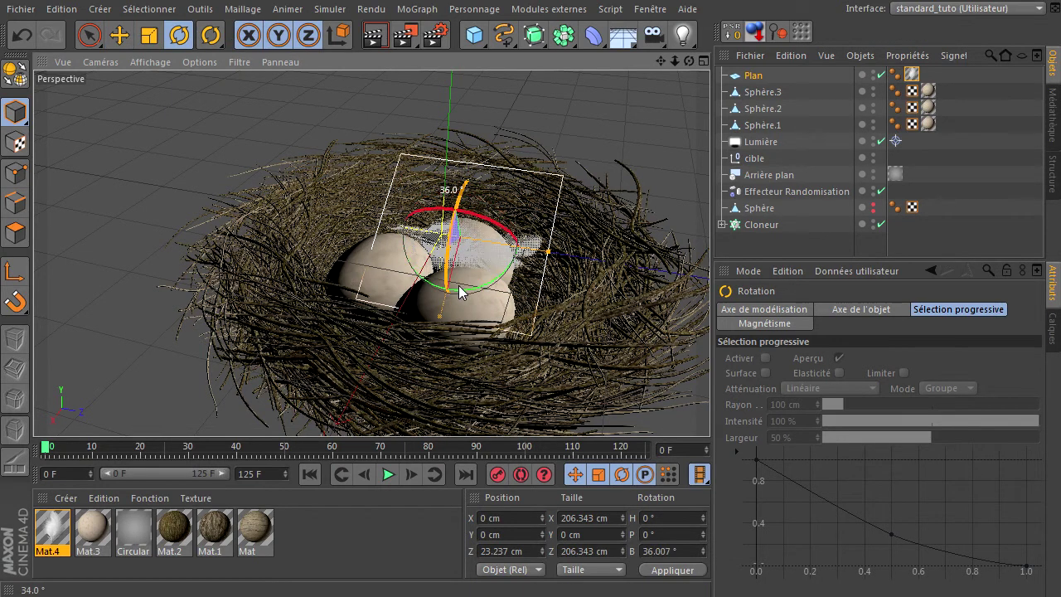
left_click_drag(456, 202, 462, 212)
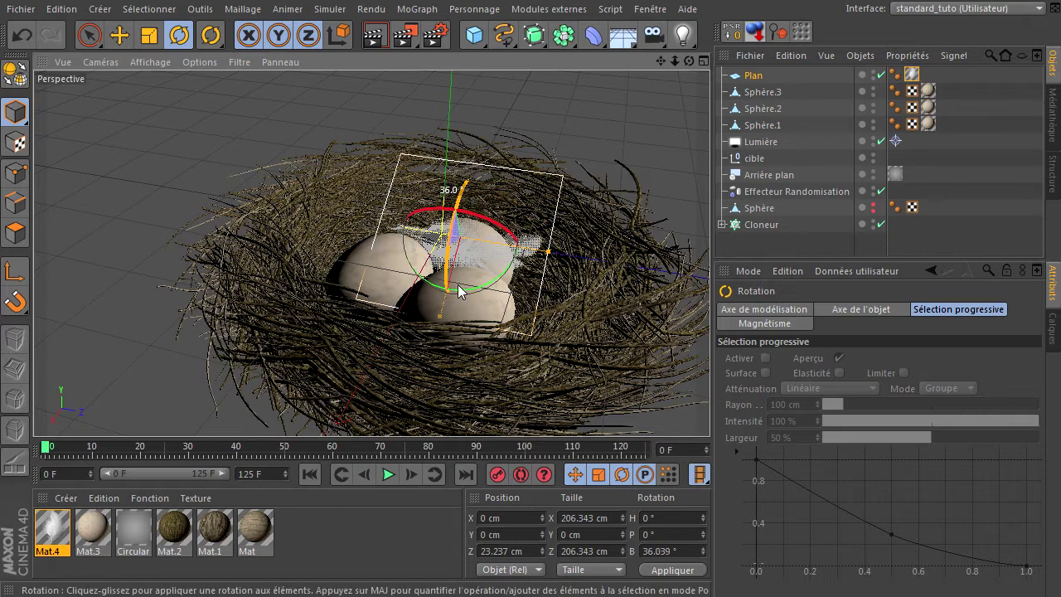
left_click_drag(425, 282, 481, 207)
left_click(119, 35)
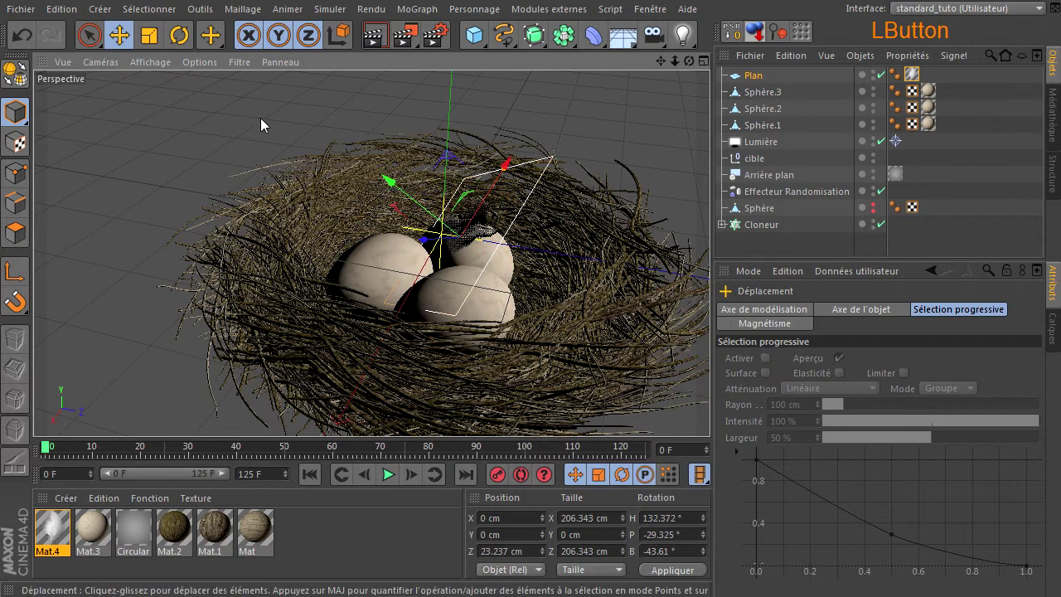
left_click(25, 33)
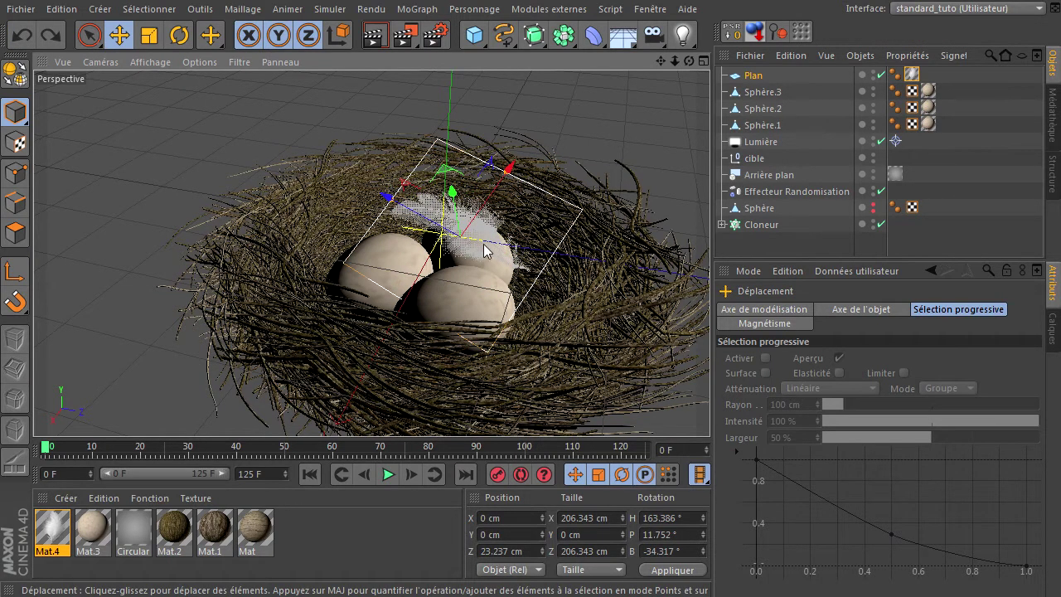
Move the feather plane to about X 17 cm, Y -4 cm and Z -1 cm, then deselect it and render the view.
left_click_drag(486, 209, 456, 258)
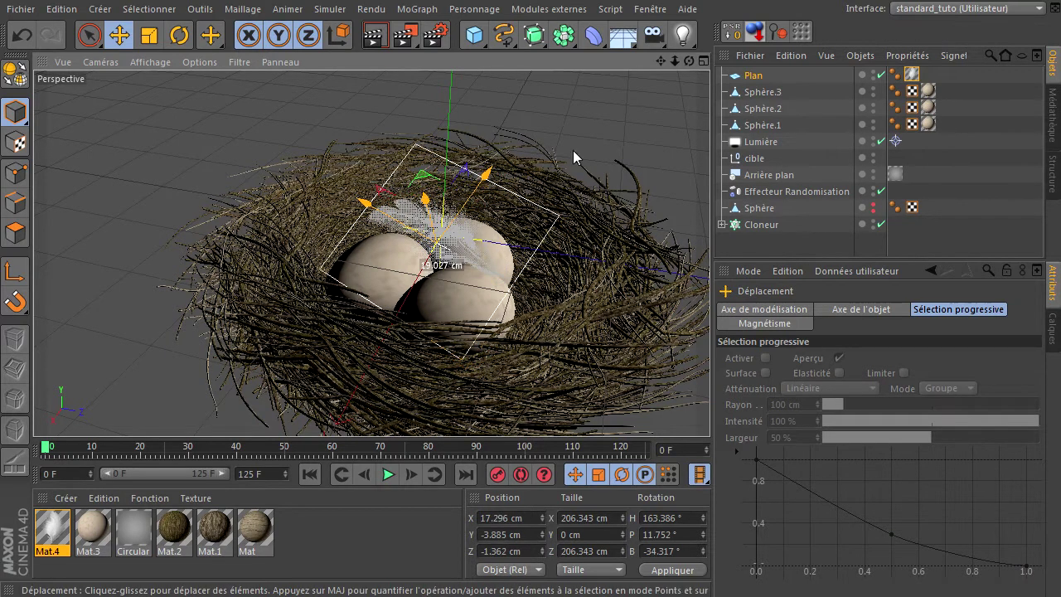
left_click(554, 104)
left_click(376, 37)
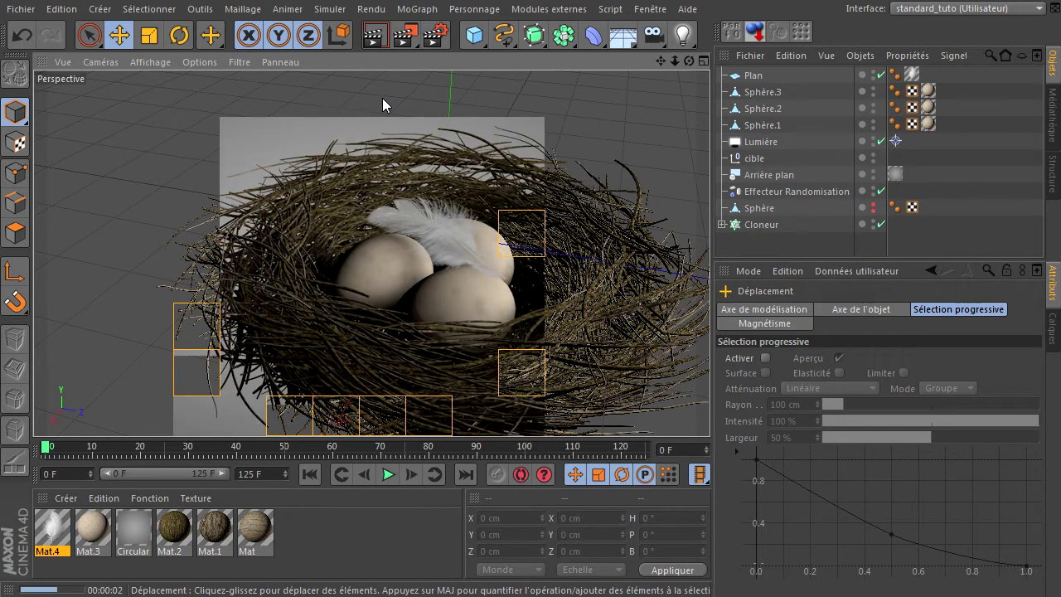
Scale the feather plane down to about 181 cm square and shift it to about X 16 cm, Y -3 cm and Z -1 cm.
left_click(149, 35)
left_click(753, 76)
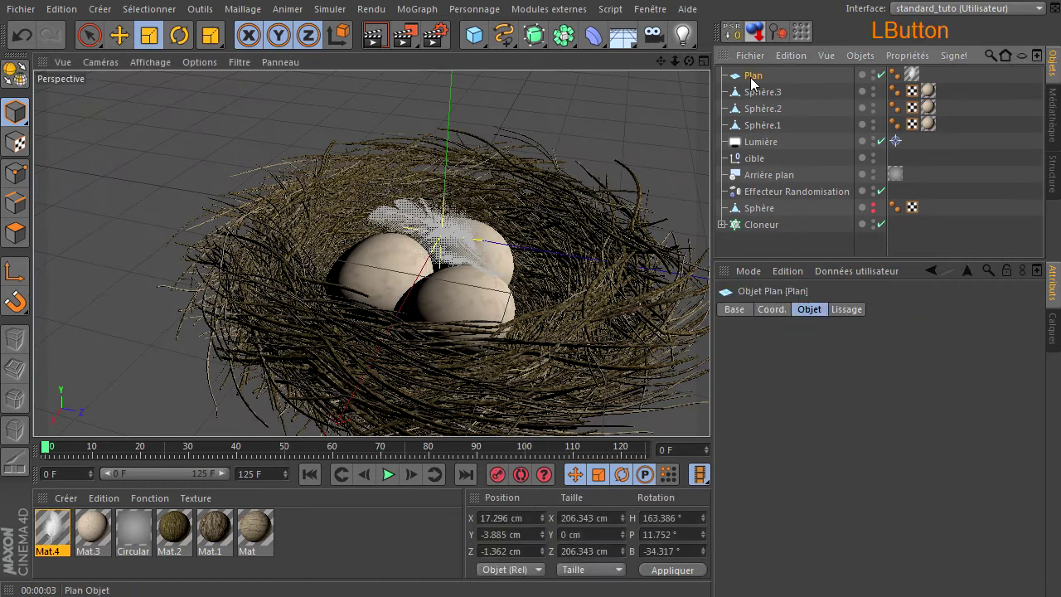
left_click_drag(512, 140, 495, 146)
left_click(118, 37)
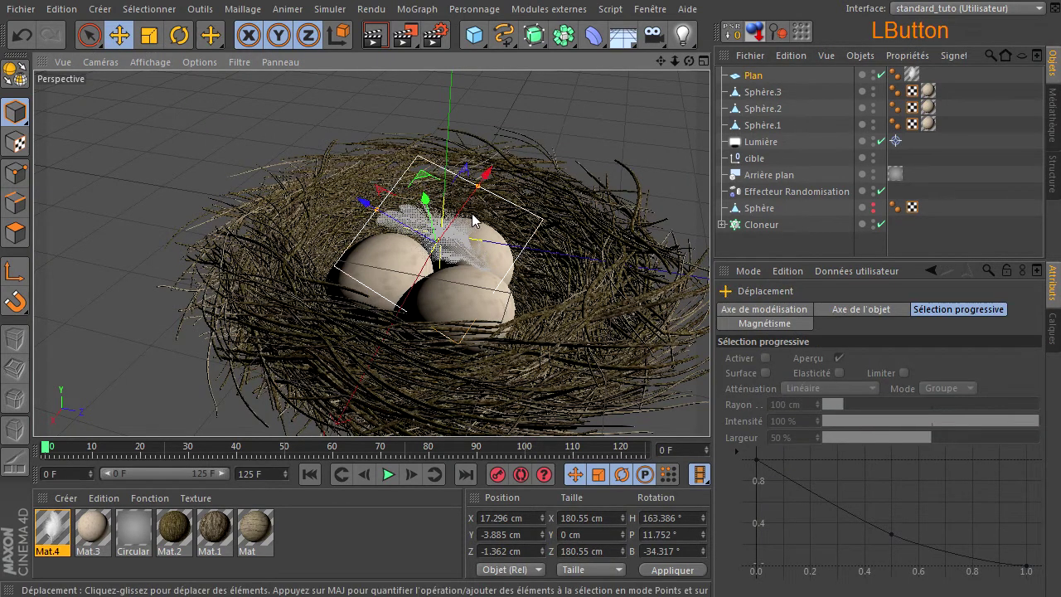
mouse_move(474, 206)
left_mouse_down()
mouse_move(467, 215)
mouse_move(470, 199)
left_mouse_up()
Rotate the feather plane's bank to about -38°, then deselect it and render the view.
left_click(179, 36)
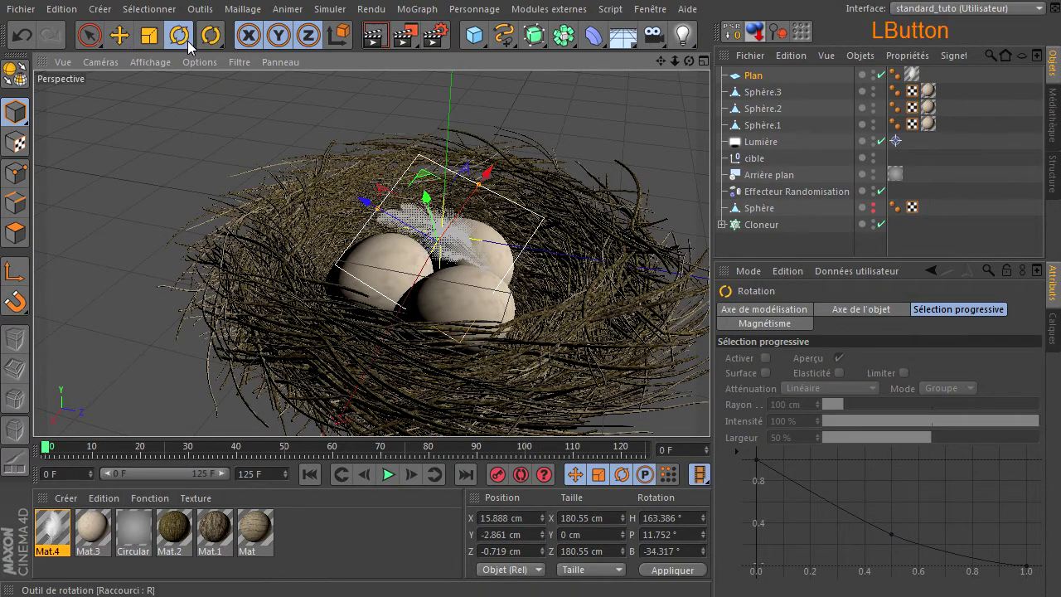
left_click_drag(441, 206, 443, 229)
left_click(614, 153)
left_click(374, 37)
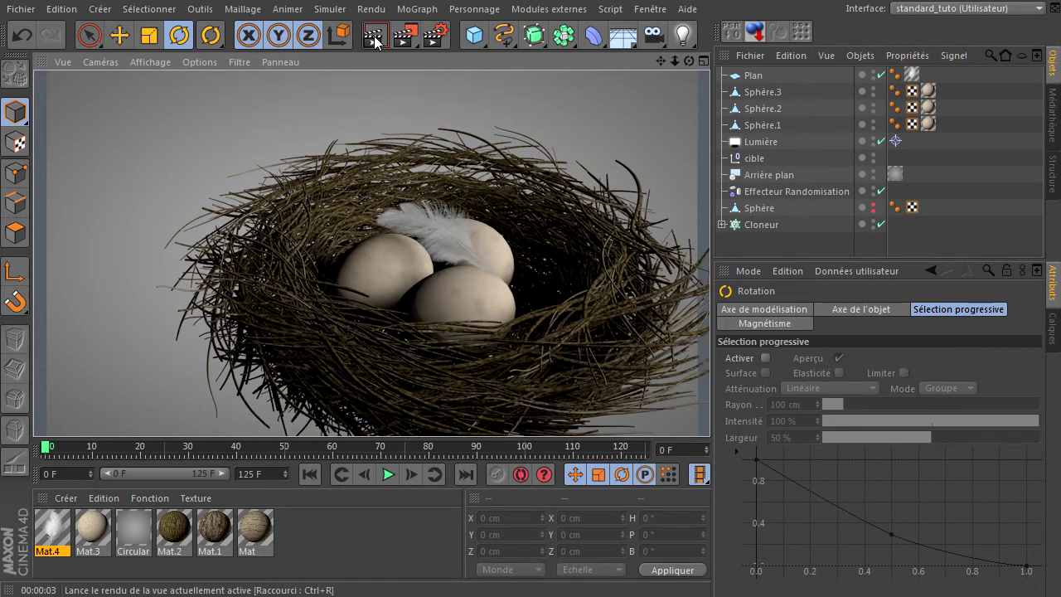
Move the feather plane to about X -4 cm, Y -19 cm, Z -15 cm and rotate it to about H 148°, P 28°, B -33°.
left_click(762, 76)
left_click(120, 34)
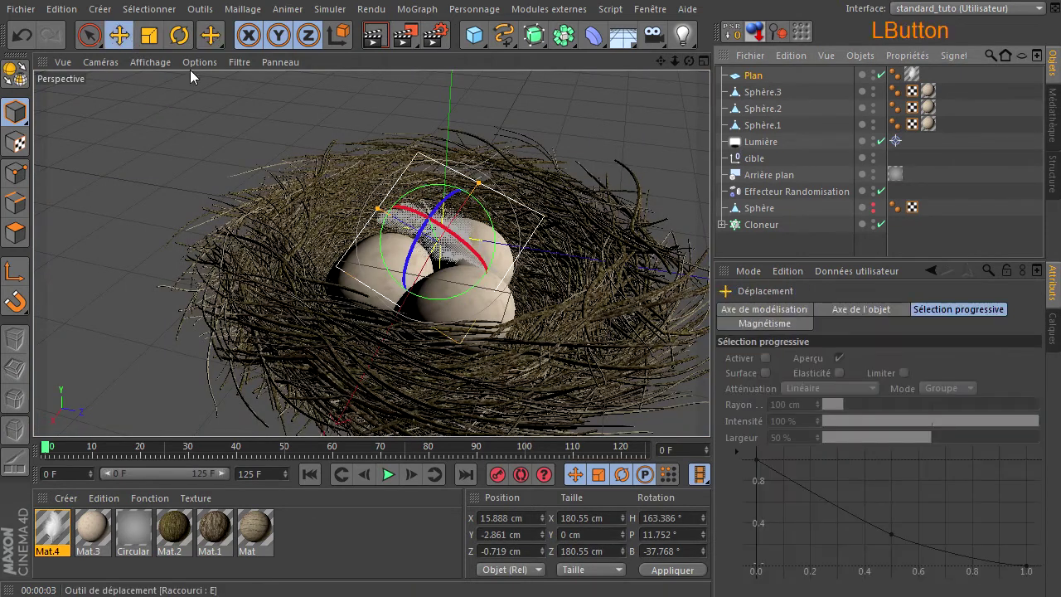
left_click_drag(422, 204, 382, 223)
left_click(179, 35)
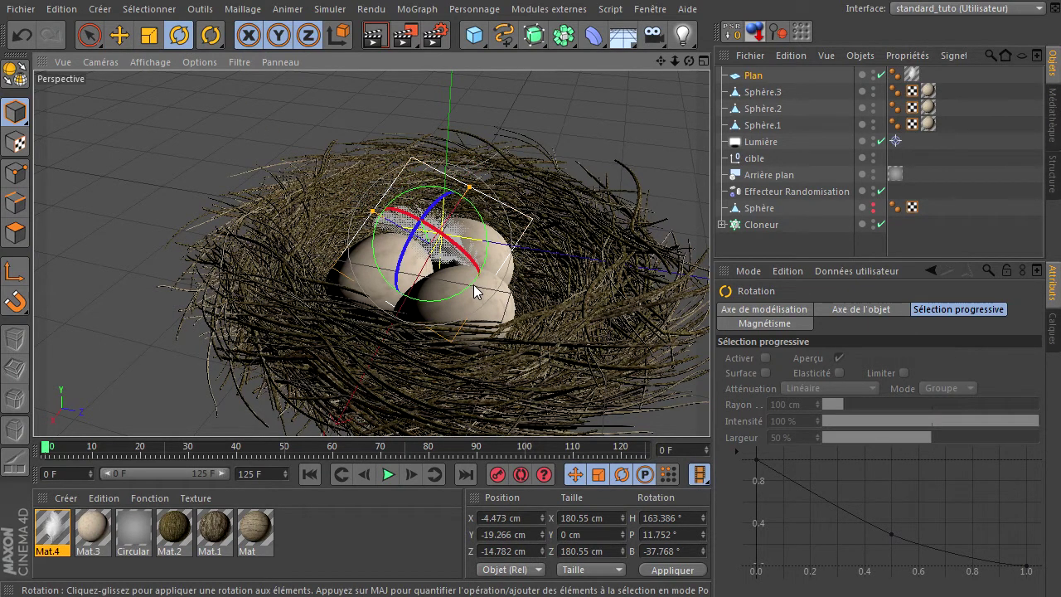
left_click_drag(473, 287, 429, 259)
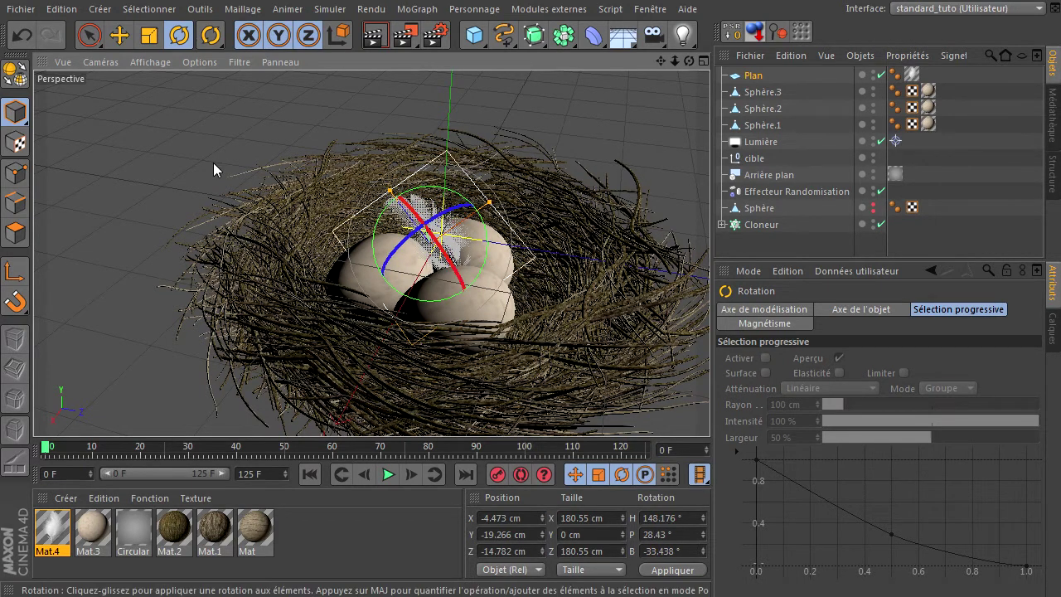
Move the feather plane behind the eggs, to about X -49 cm, Y -41 cm and Z -69 cm.
left_click(120, 35)
left_click_drag(422, 218, 457, 234)
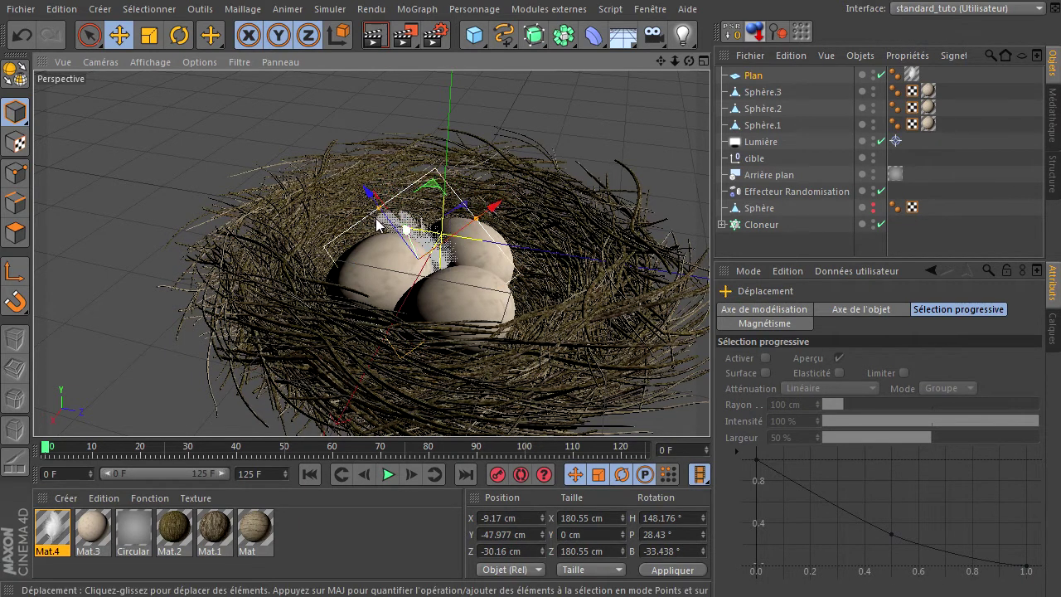
left_click_drag(363, 189, 388, 208)
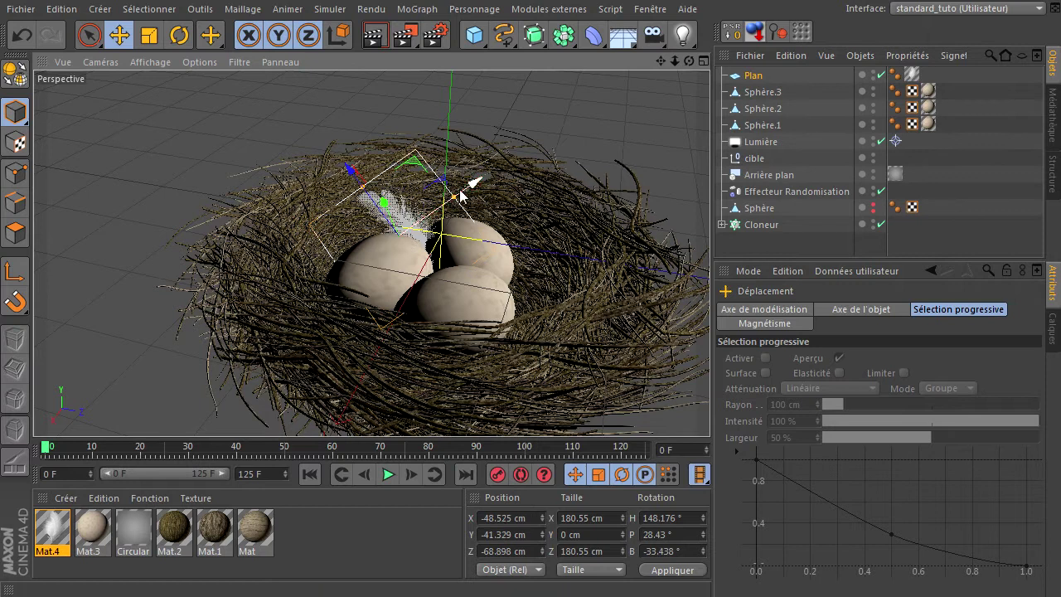
Rotate the feather plane's bank to about -47°, shift it to about X -39 cm, Y -24 cm and Z -64 cm, and render the view.
left_click(179, 34)
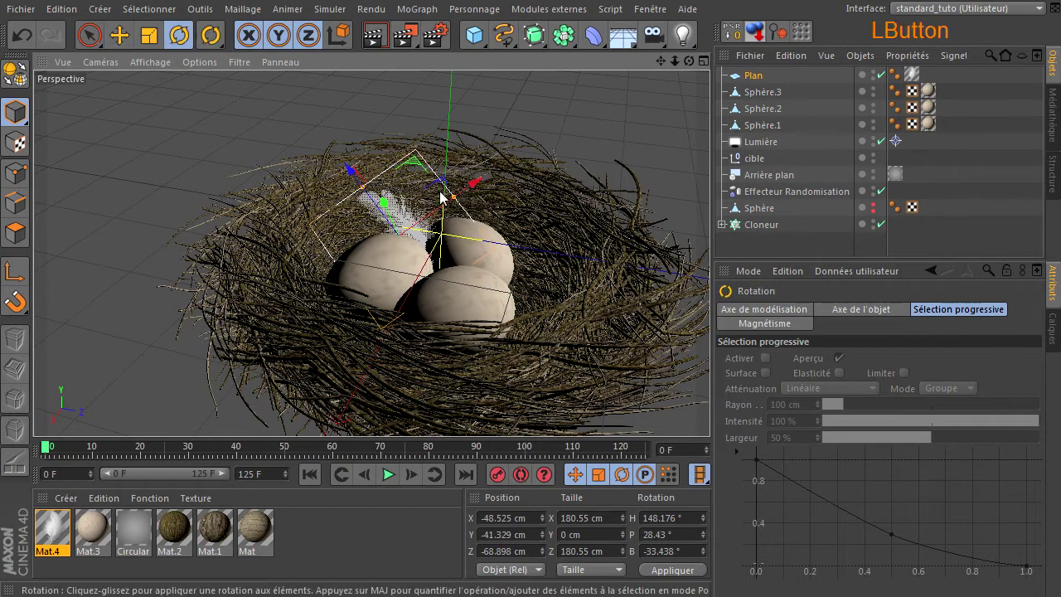
left_click_drag(421, 202, 448, 201)
left_click(119, 36)
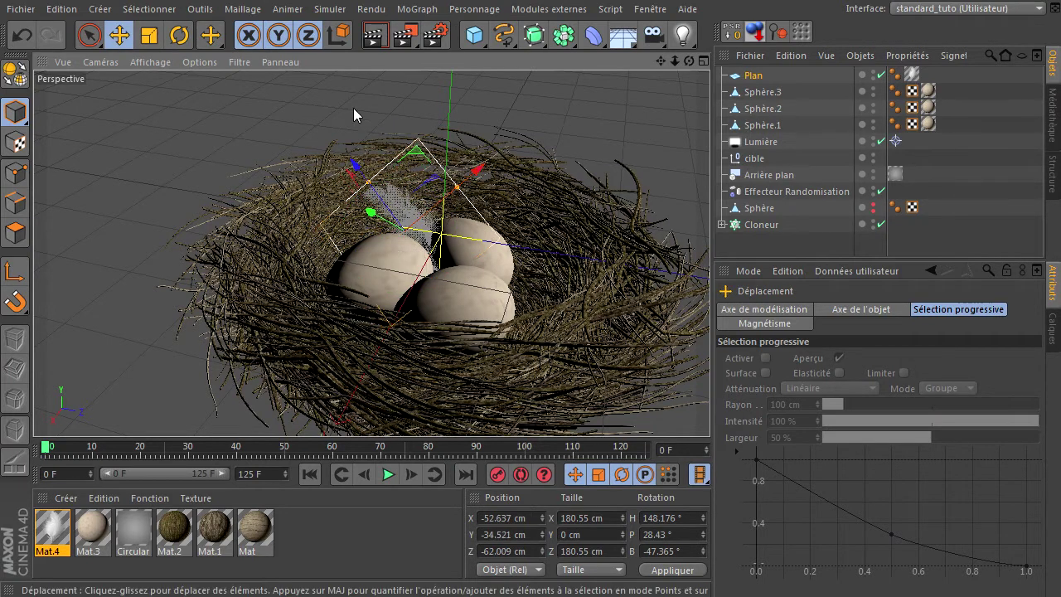
left_click_drag(369, 214, 365, 208)
left_click(377, 38)
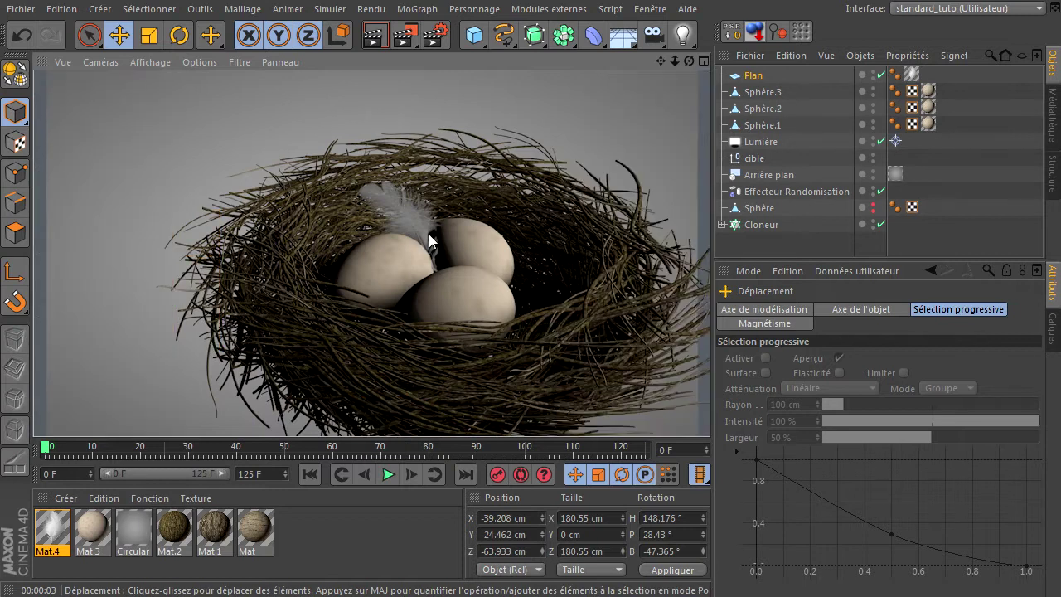
Move the feather plane back between the eggs, to about X 18 cm, Y -16 cm and Z -3 cm.
left_click(796, 192)
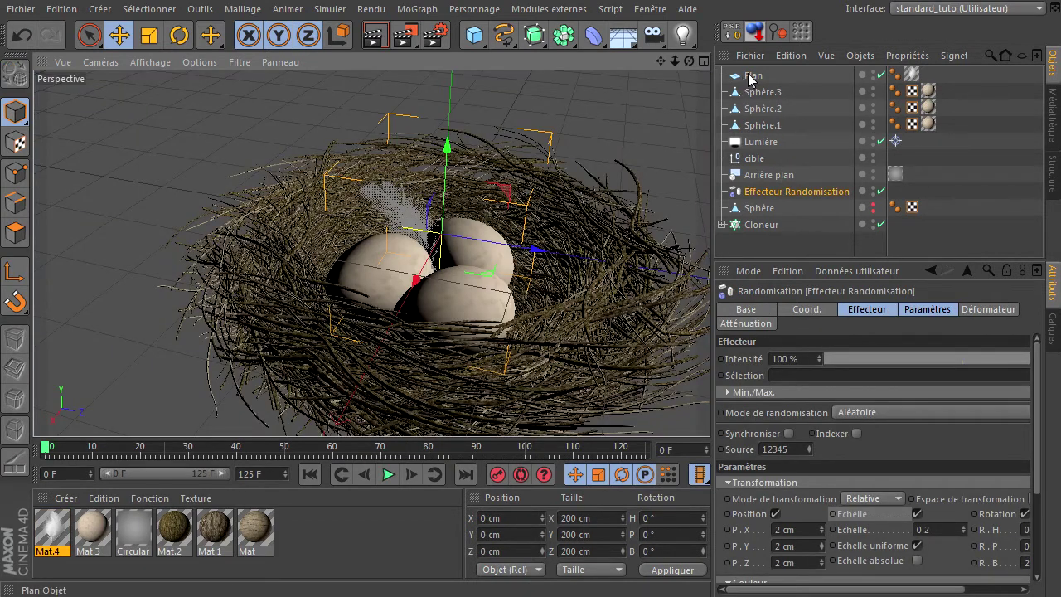
left_click(753, 76)
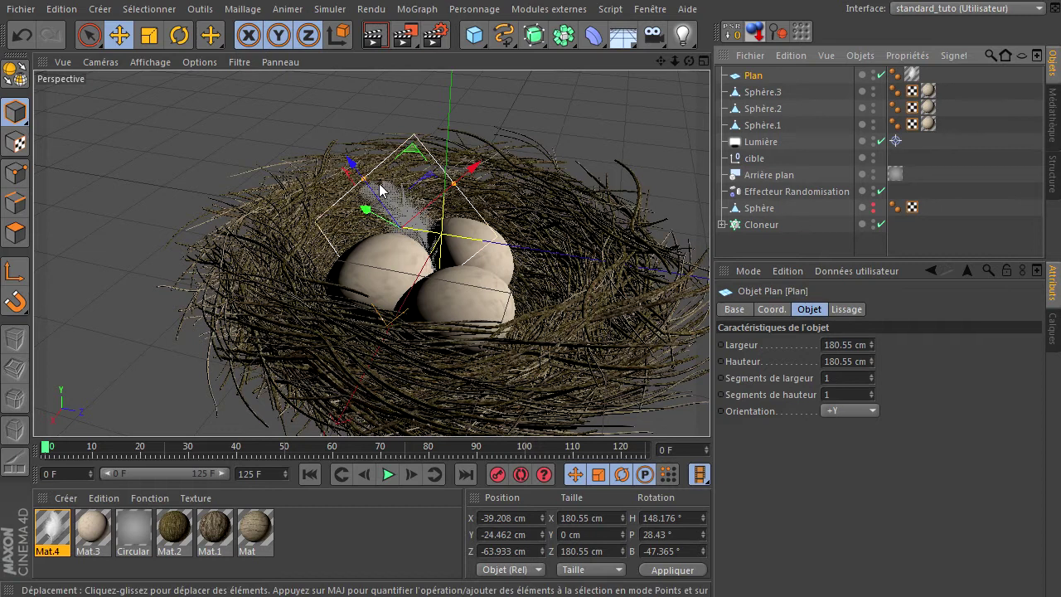
left_click_drag(439, 206, 406, 184)
left_click_drag(358, 158, 384, 191)
left_click_drag(406, 236, 389, 235)
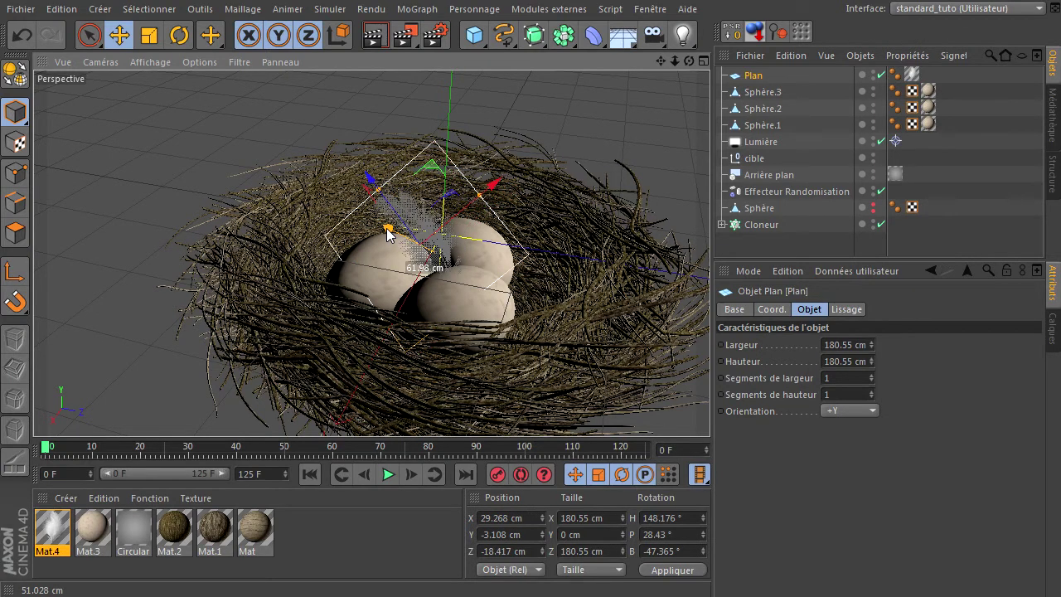
left_click_drag(490, 177, 407, 239)
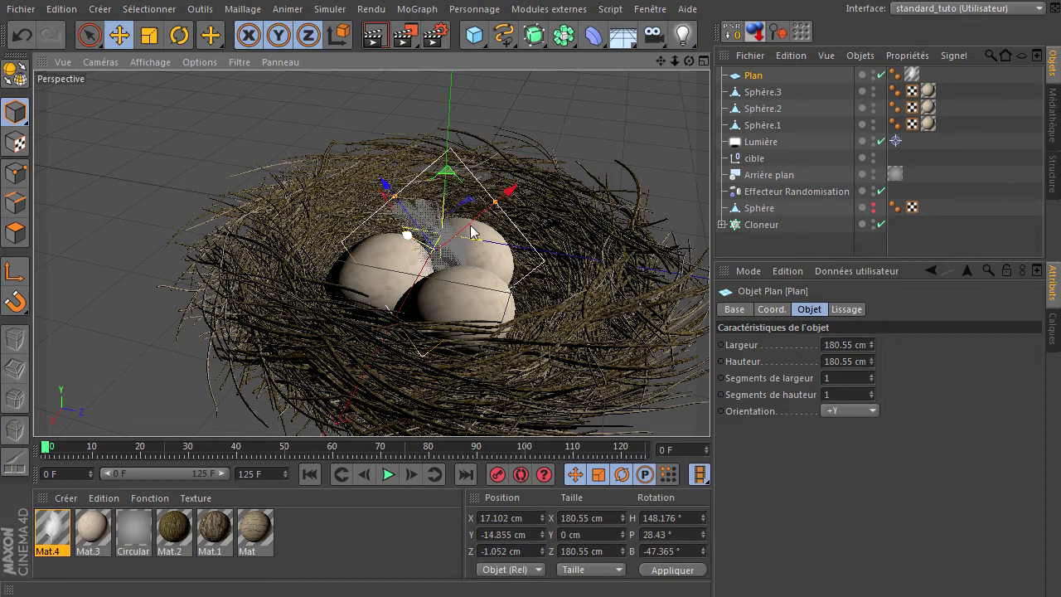
mouse_move(477, 224)
left_mouse_down()
mouse_move(485, 219)
mouse_move(473, 224)
left_mouse_up()
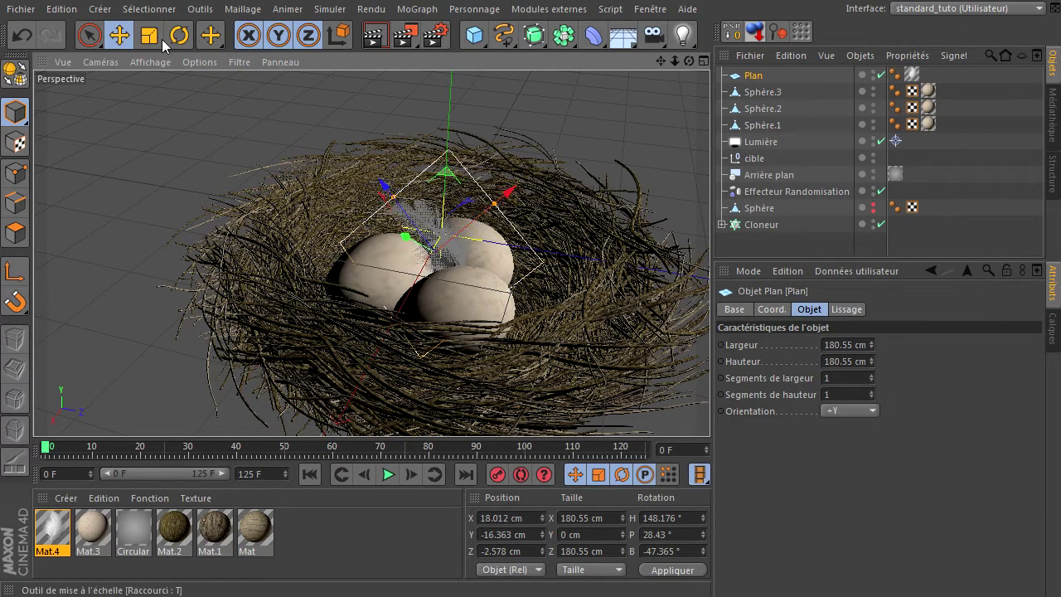
Rotate the feather plane's bank to about -49°, render the view and deselect the plane.
left_click(173, 40)
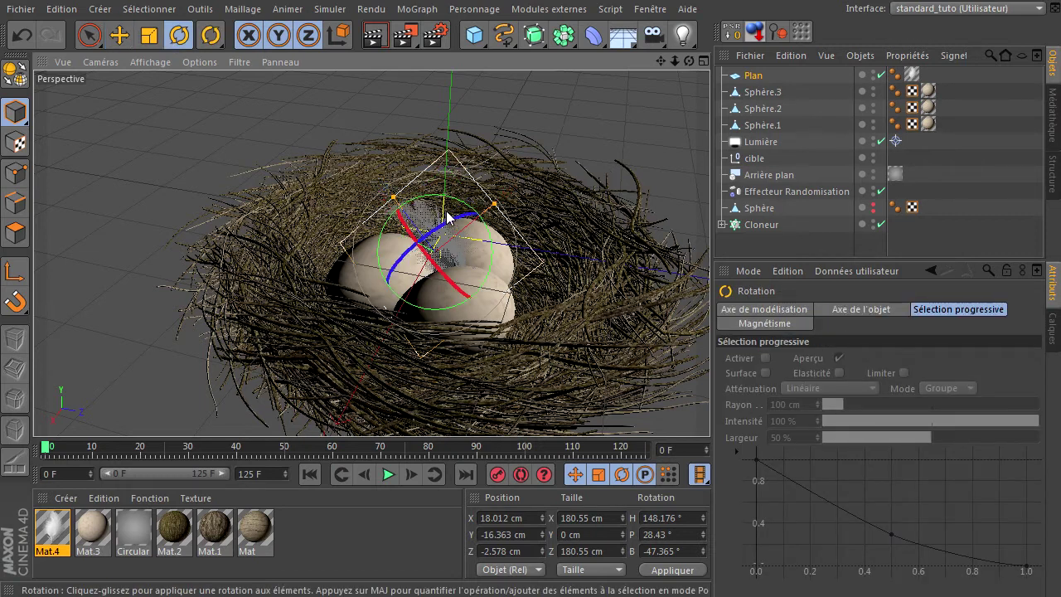
left_click_drag(442, 224, 444, 226)
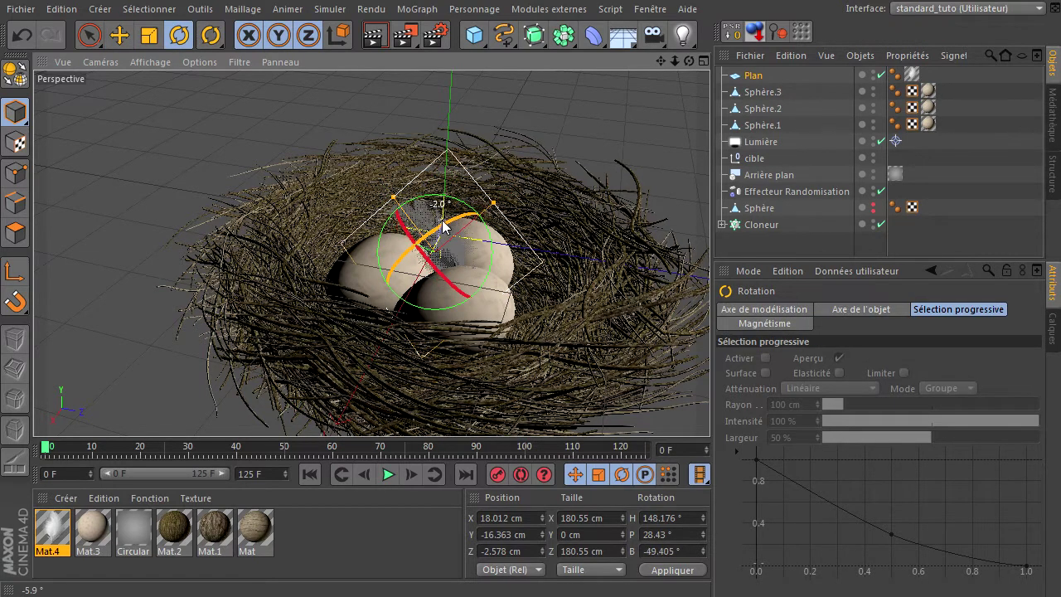
left_click(375, 38)
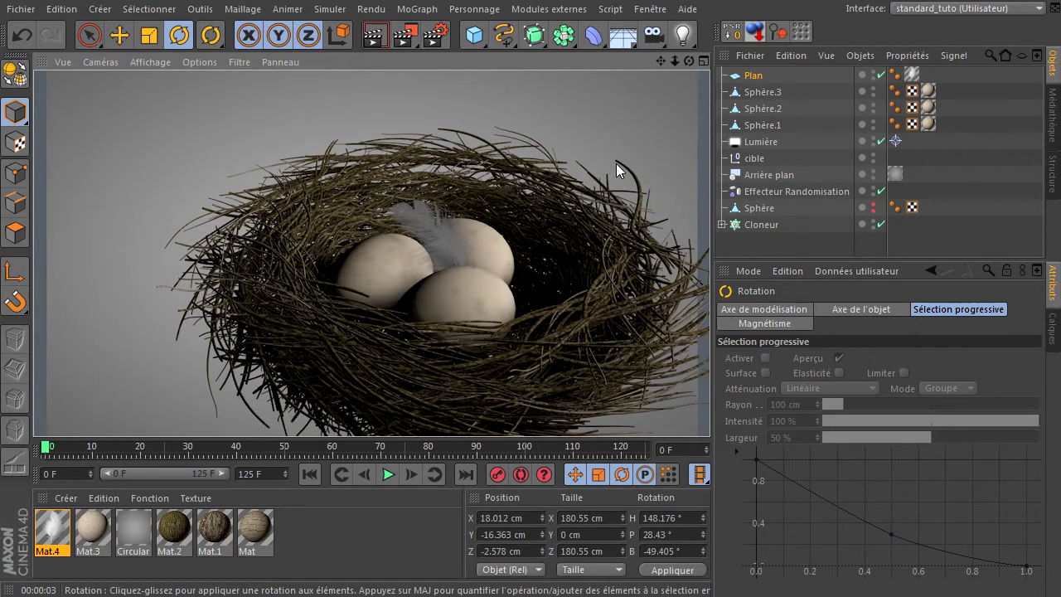
left_click(681, 182)
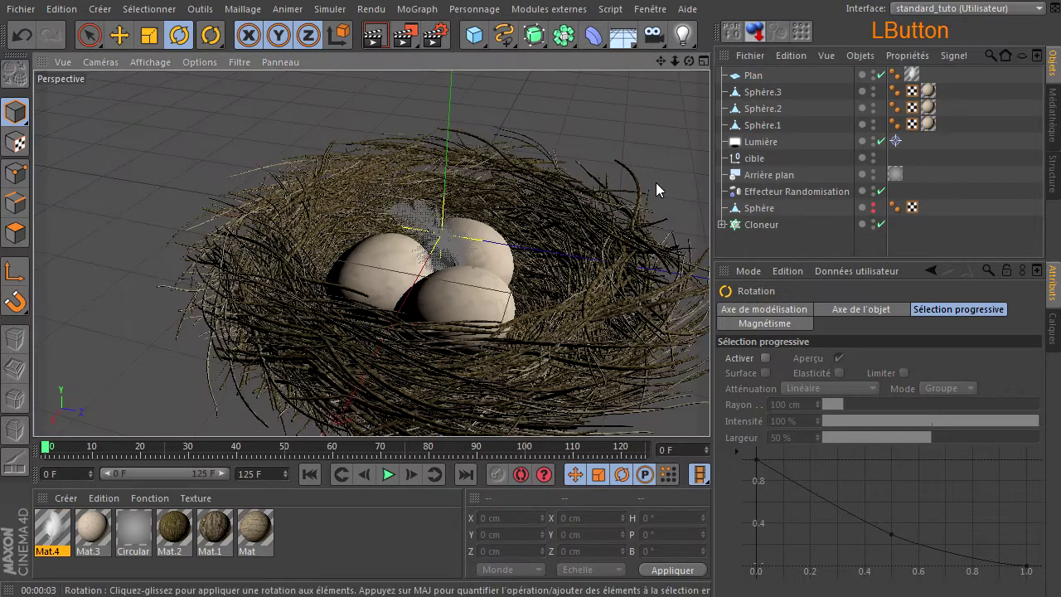
Add a second plane primitive to the scene with 1 width segment and 1 height segment.
left_click_drag(661, 61, 710, 406)
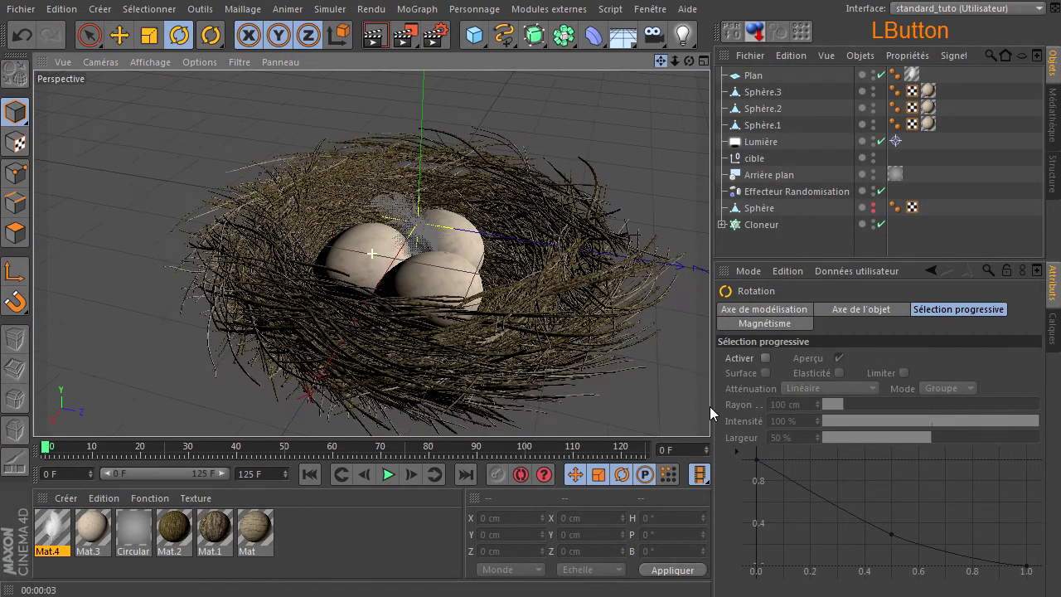
left_click(475, 34)
left_click(667, 83)
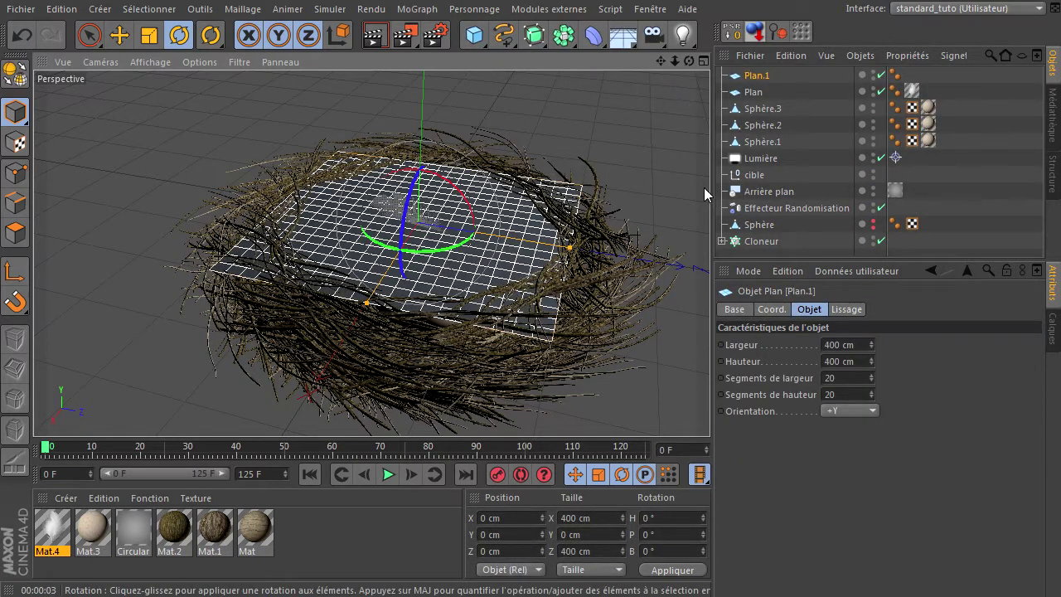
left_click(852, 374)
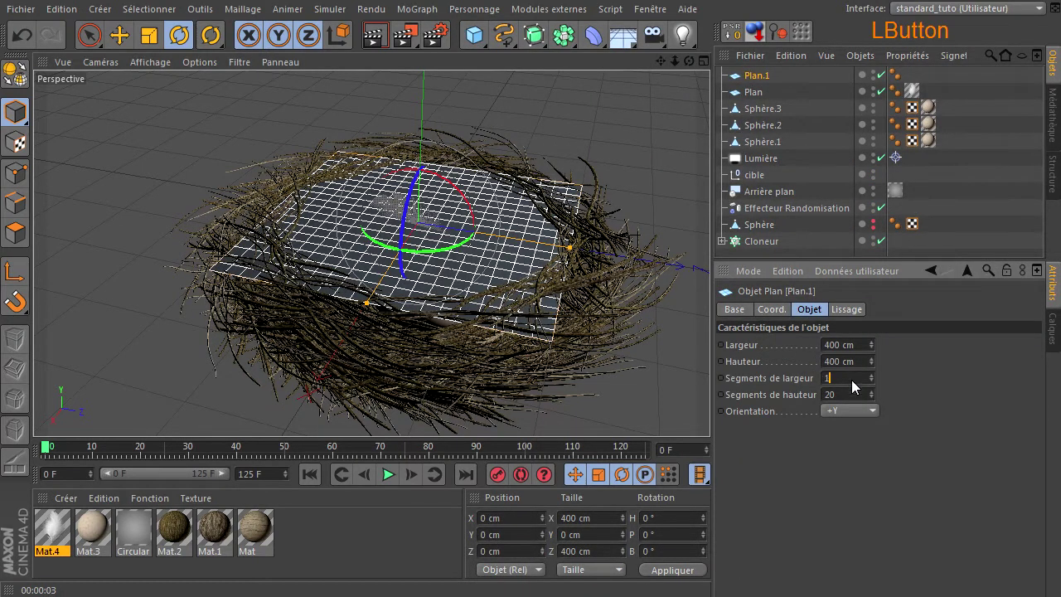
type("1")
key("Return")
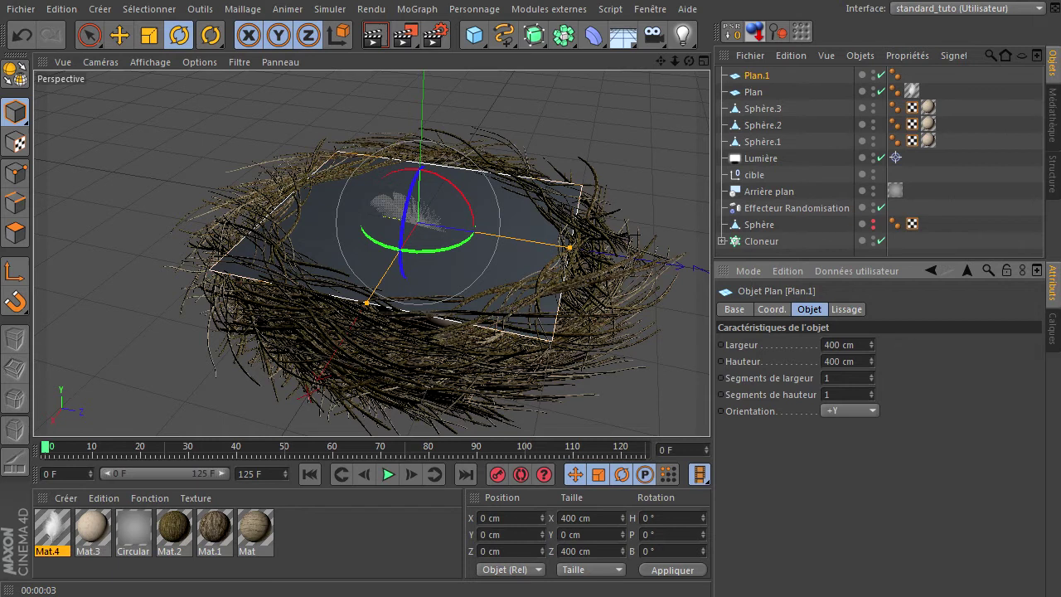
Preview vegetation vigne_2.jpg in XnView, close it, and create a new material with specularity disabled.
left_click(531, 596)
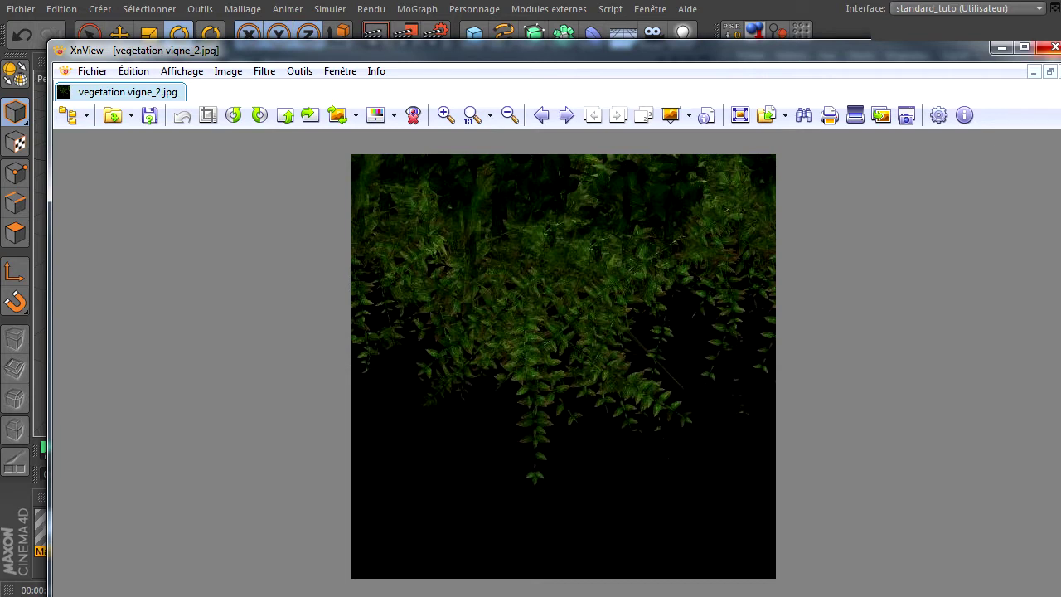
left_click(1055, 47)
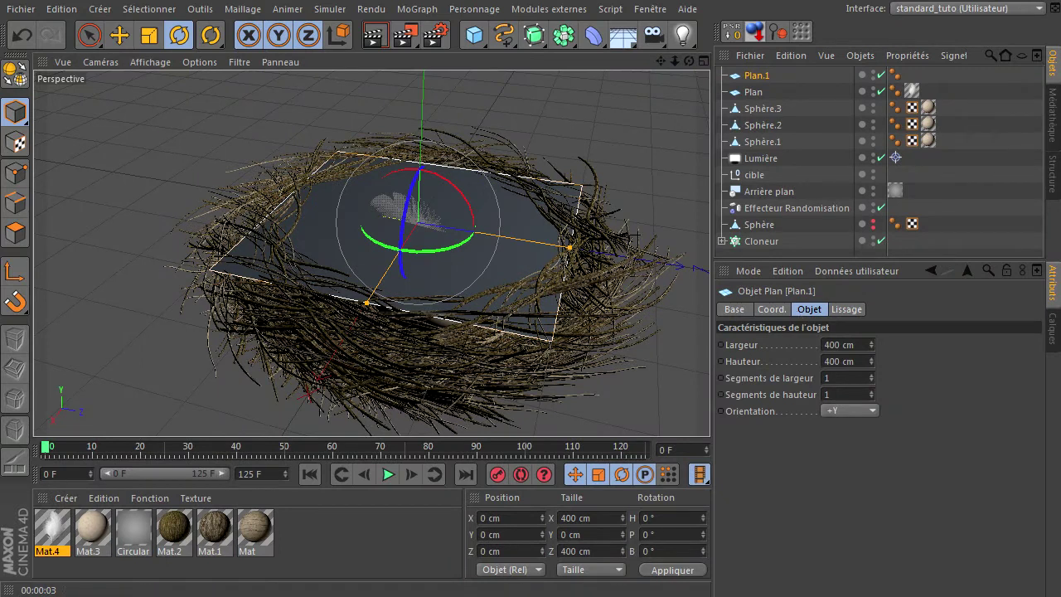
double_click(339, 550)
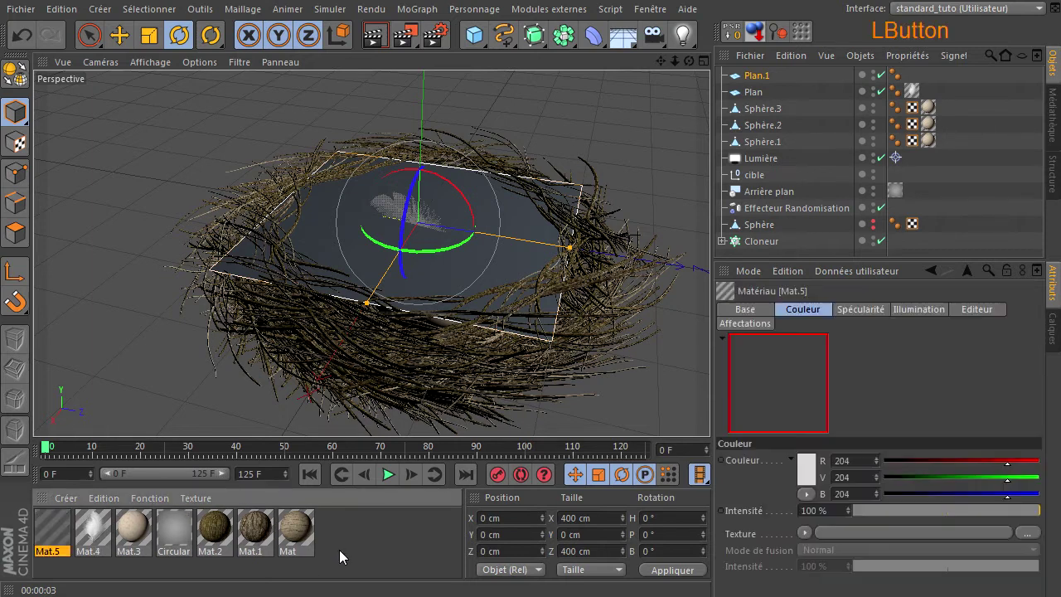
double_click(48, 528)
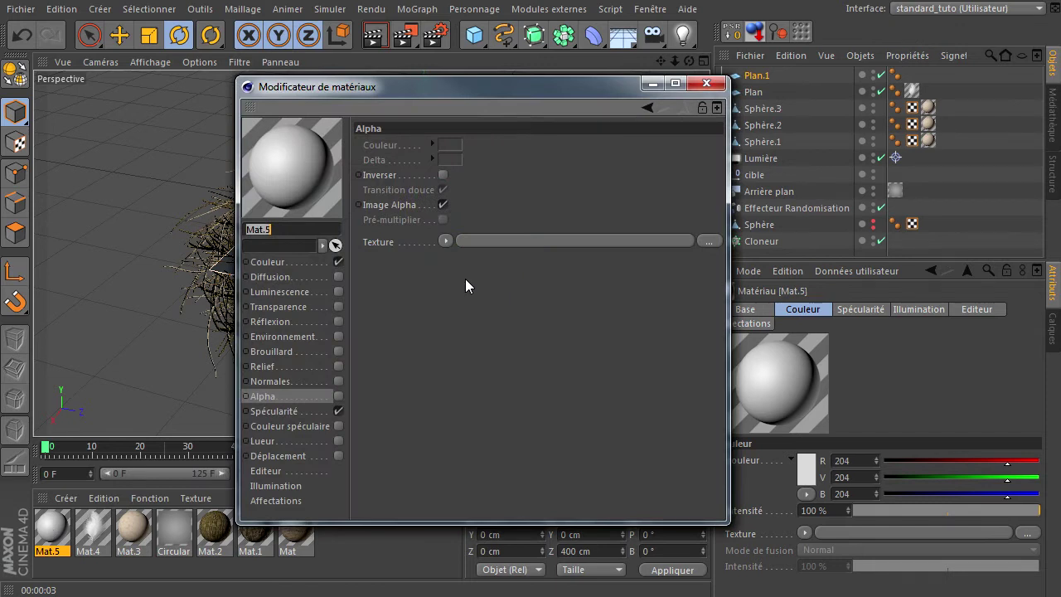
left_click(339, 412)
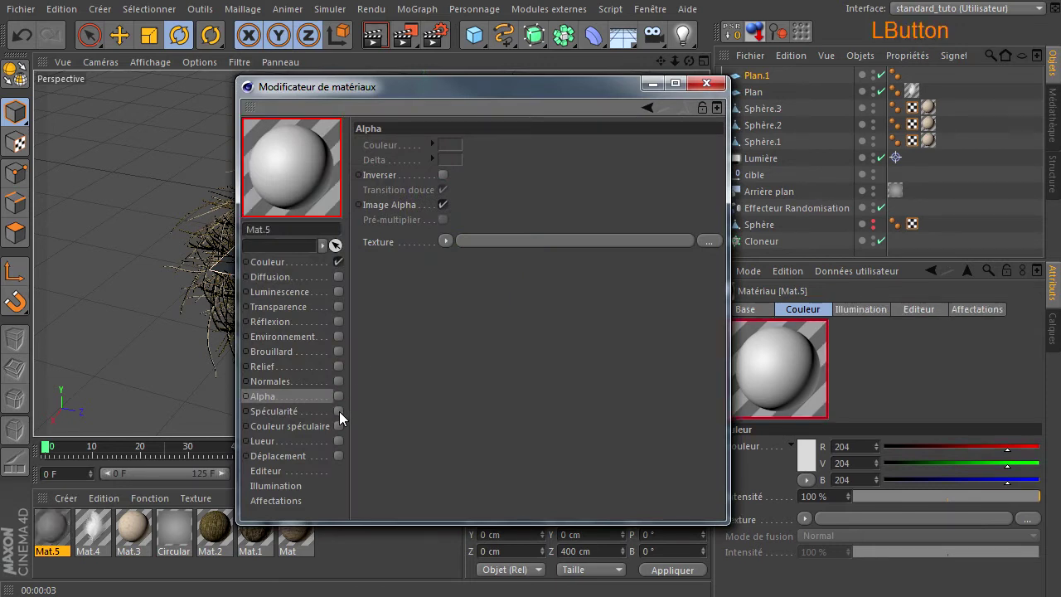
Load vegetation vigne_2.jpg as the new material's colour texture without copying it to the project.
left_click(291, 261)
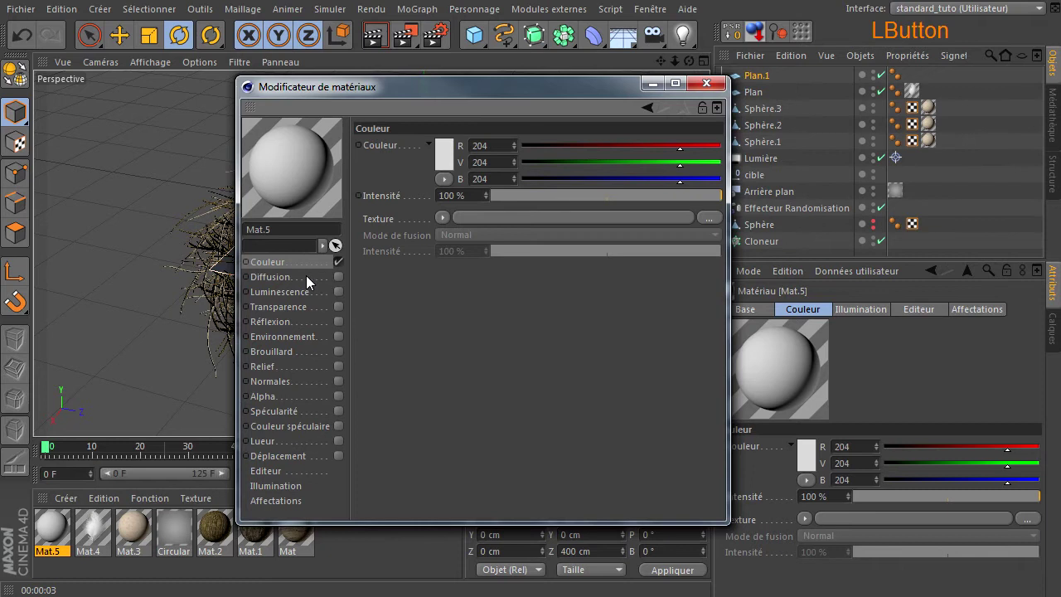
left_click(634, 274)
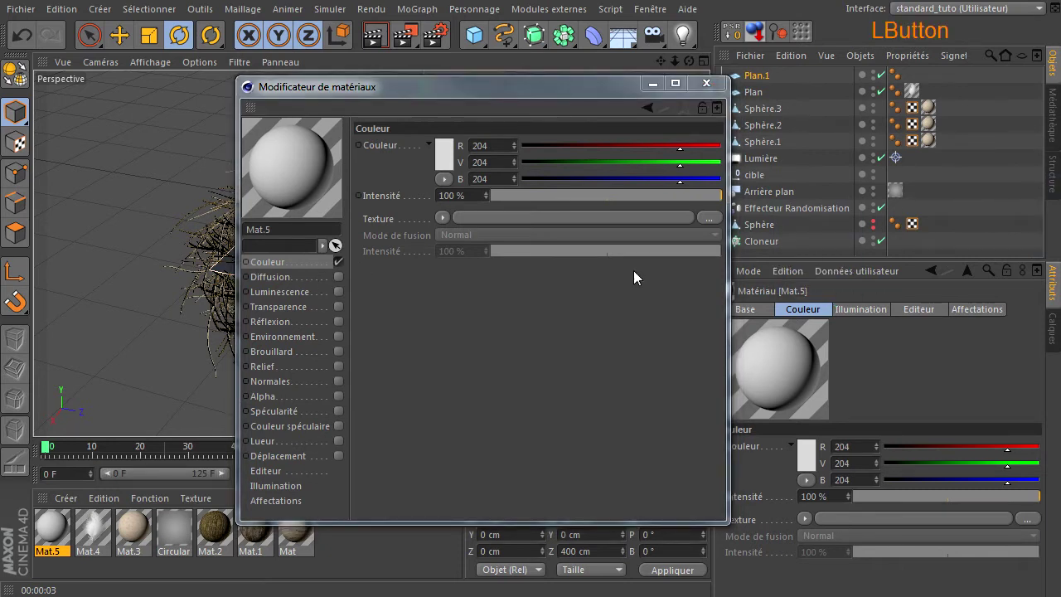
left_click(901, 468)
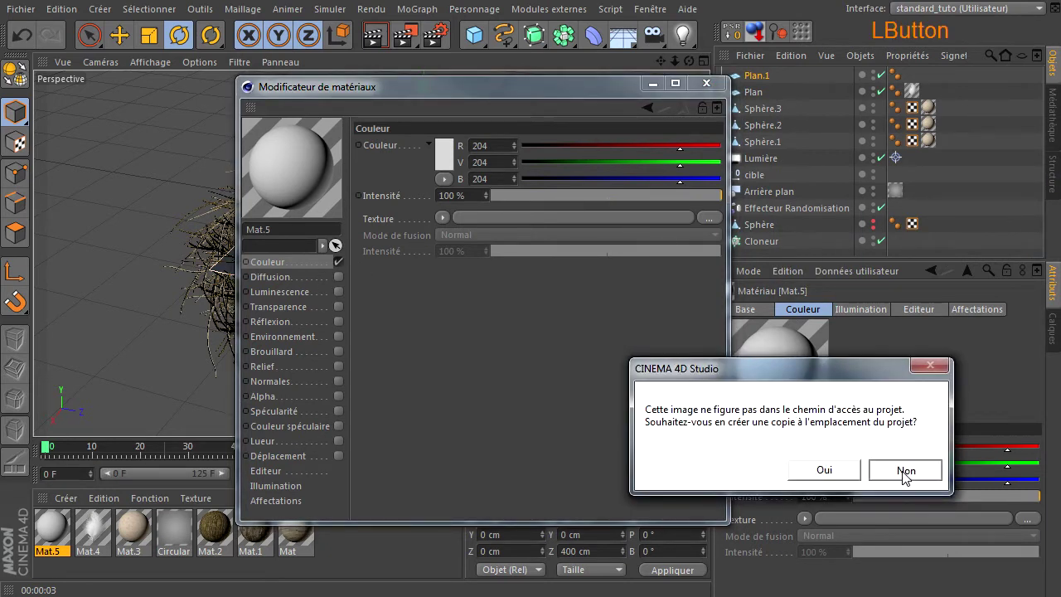
Enable the material's alpha channel, load vegetation vigne_2_alpha.jpg into it without copying it to the project, and close the material editor.
left_click(339, 397)
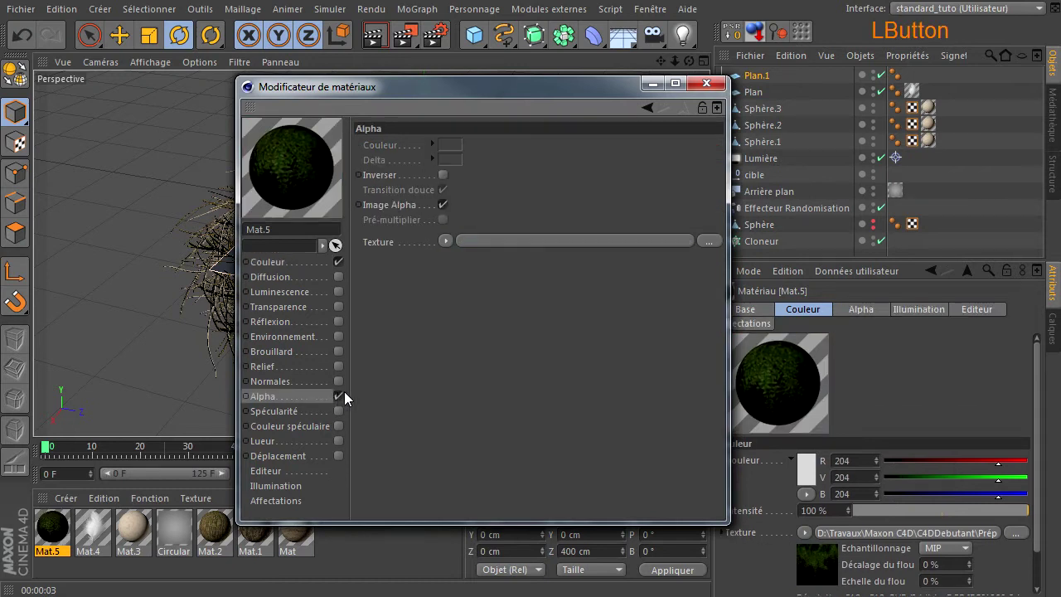
left_click(445, 241)
left_click(249, 596)
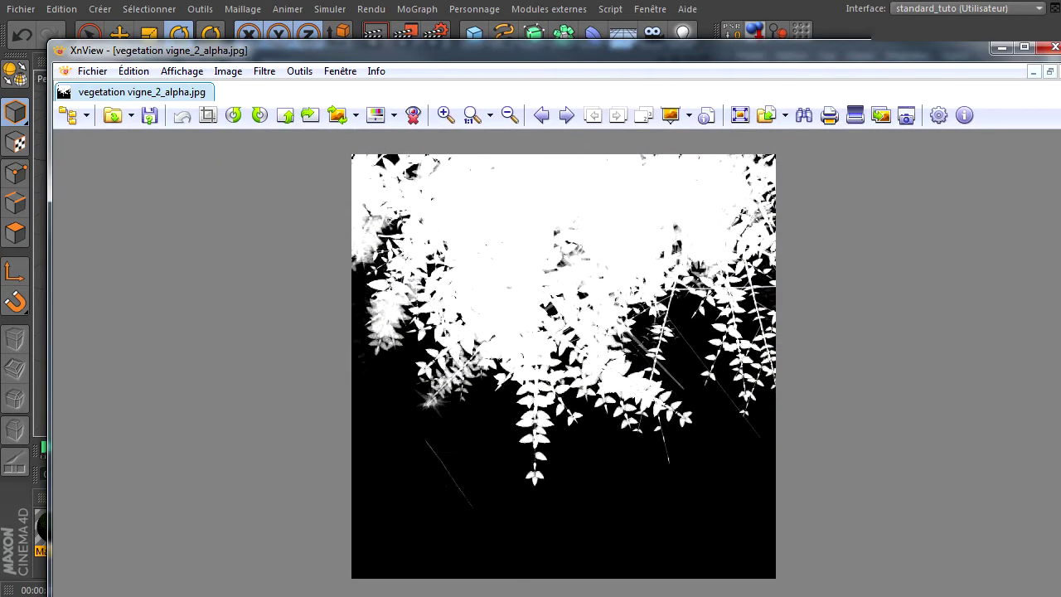
left_click(1054, 47)
left_click_drag(1060, 373, 621, 242)
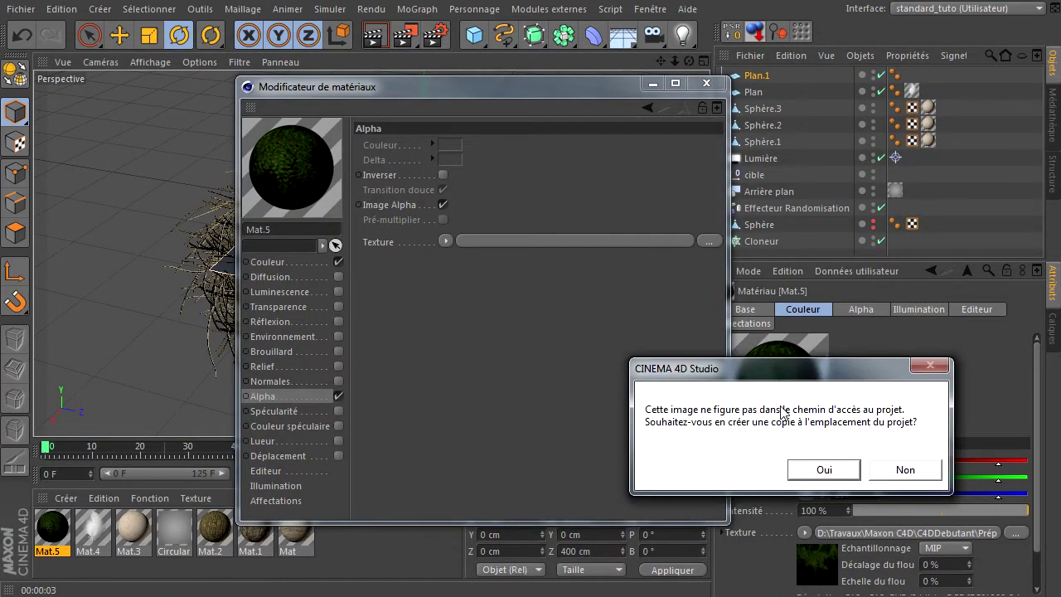
left_click(902, 470)
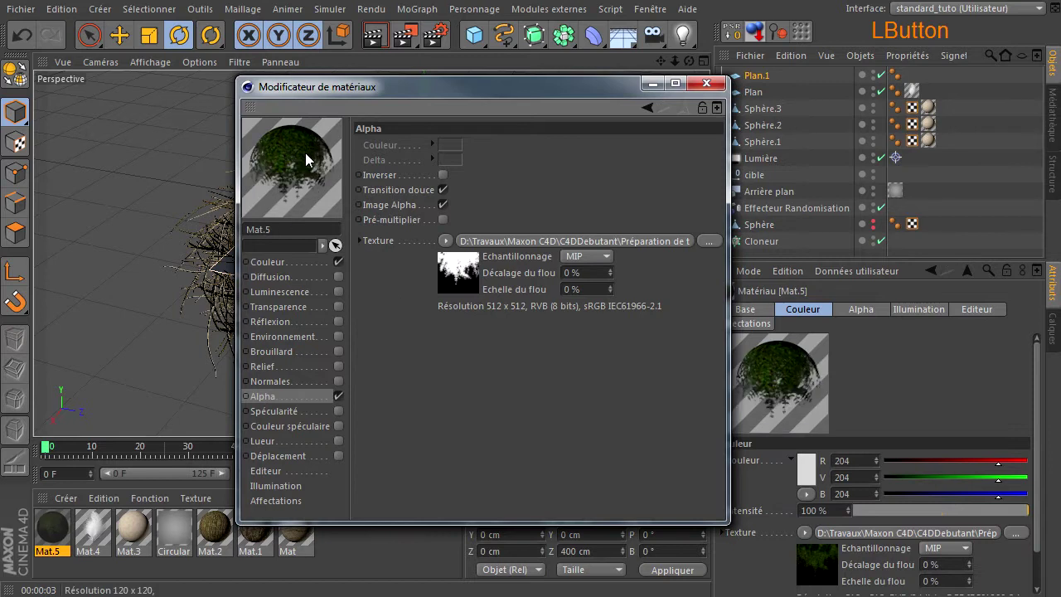
left_click(704, 84)
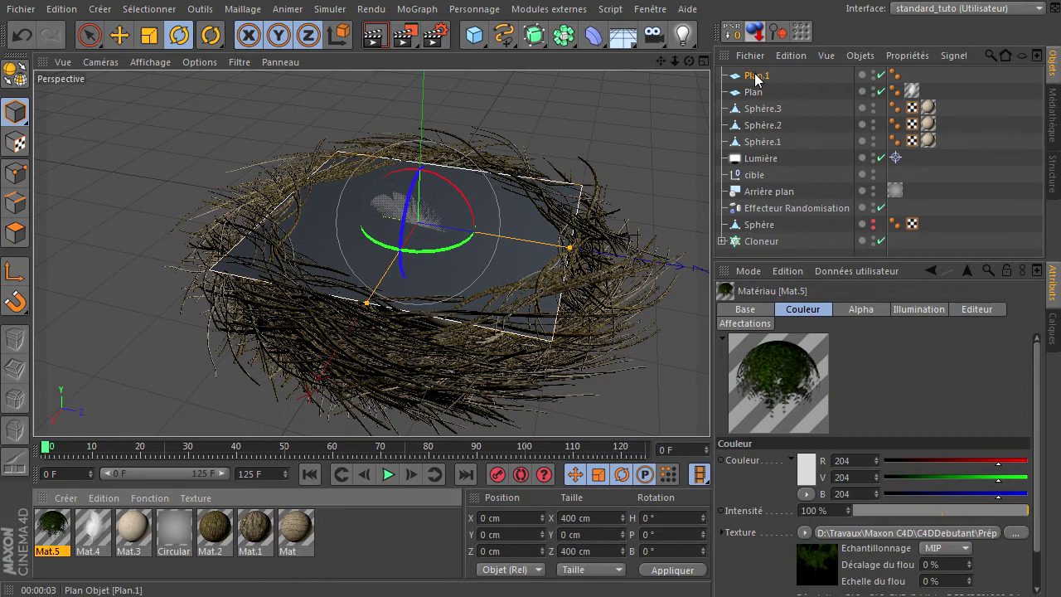
Apply the vine material to the second plane and scale the plane down to about 213 cm per side.
left_click(56, 525)
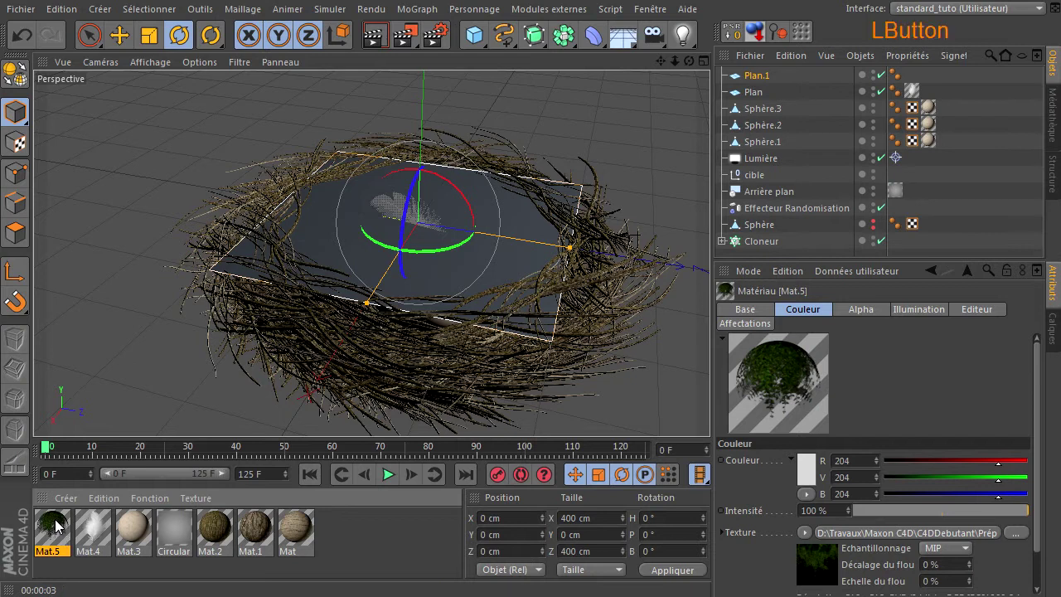
left_click_drag(596, 138, 745, 79)
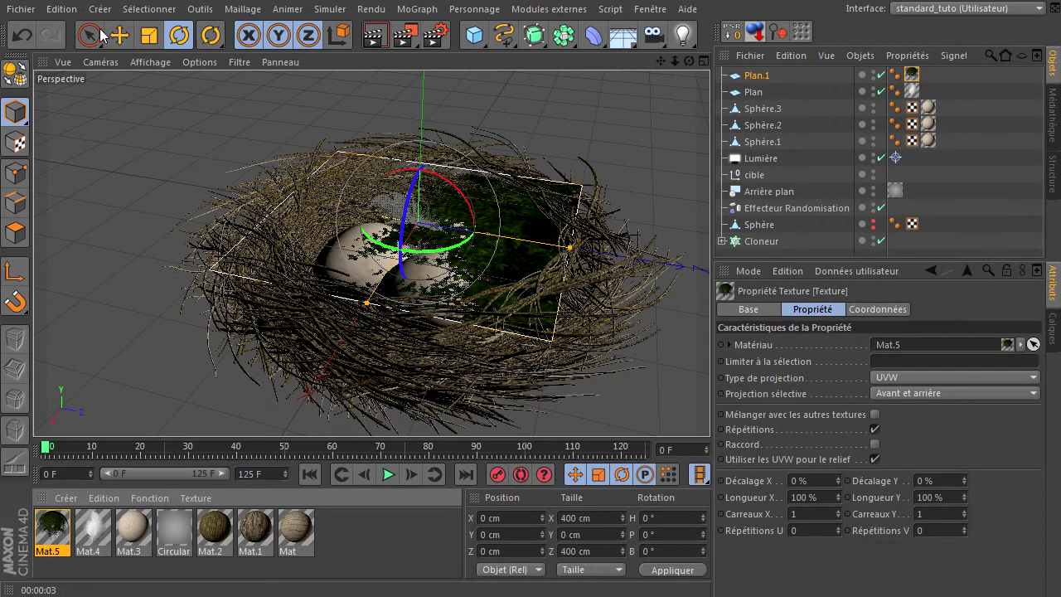
left_click(149, 35)
left_click_drag(570, 116, 217, 144)
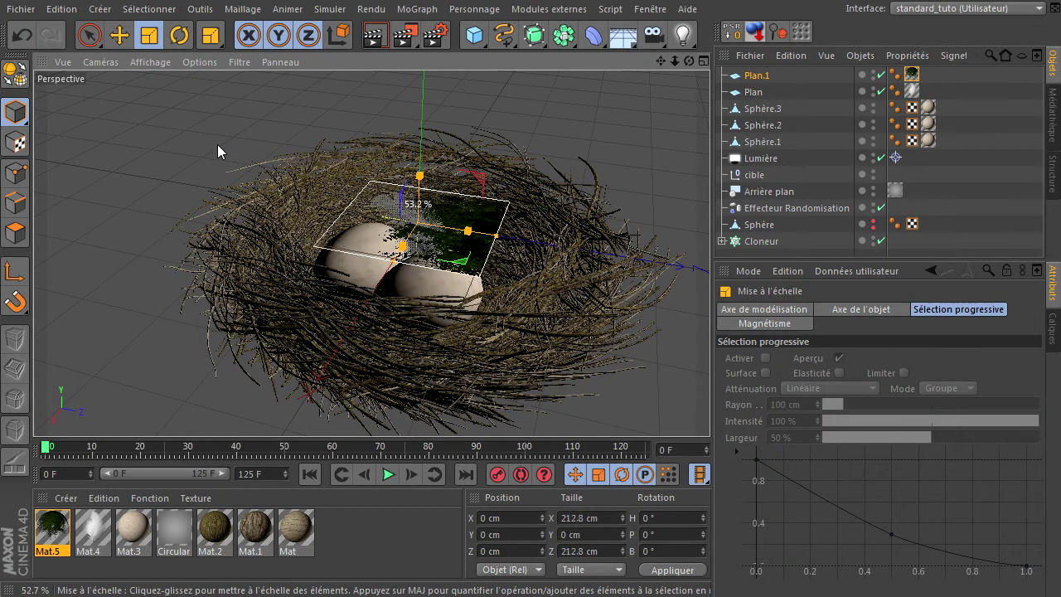
Rotate the vine plane nearly upright and move it behind the eggs, sinking it into the back of the nest.
left_click(120, 34)
left_click_drag(502, 239, 384, 248)
left_click(179, 34)
left_click_drag(344, 190, 363, 246)
left_click_drag(302, 220, 240, 166)
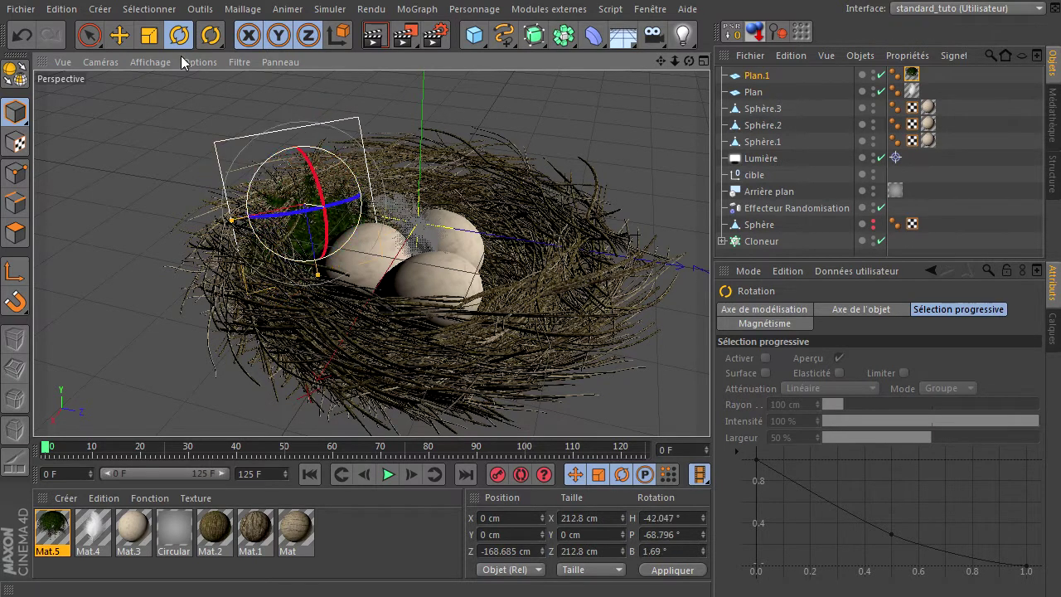
left_click(121, 35)
left_click_drag(214, 224, 291, 238)
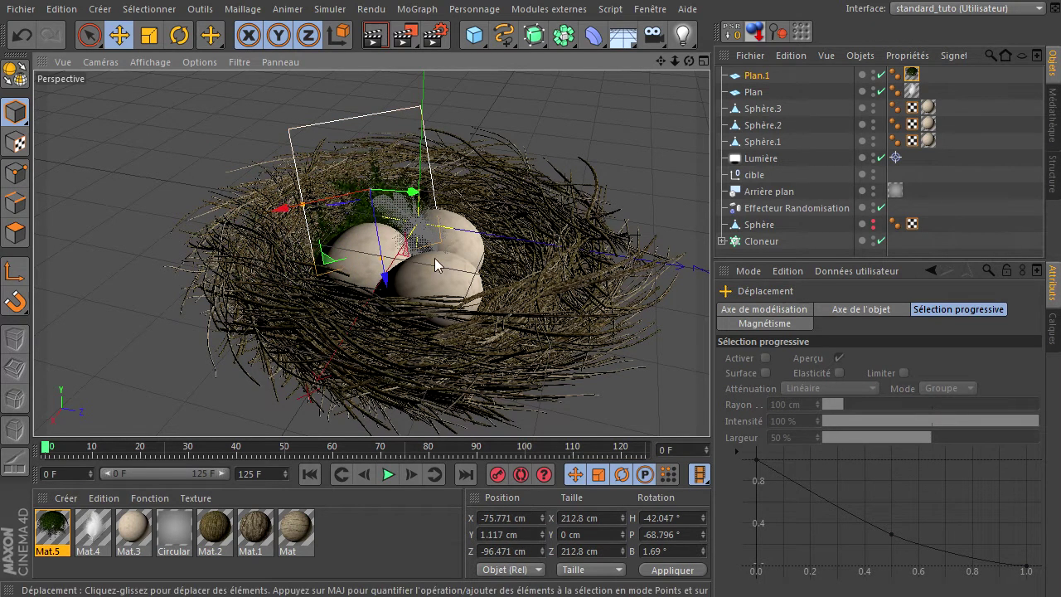
left_click_drag(383, 279, 390, 311)
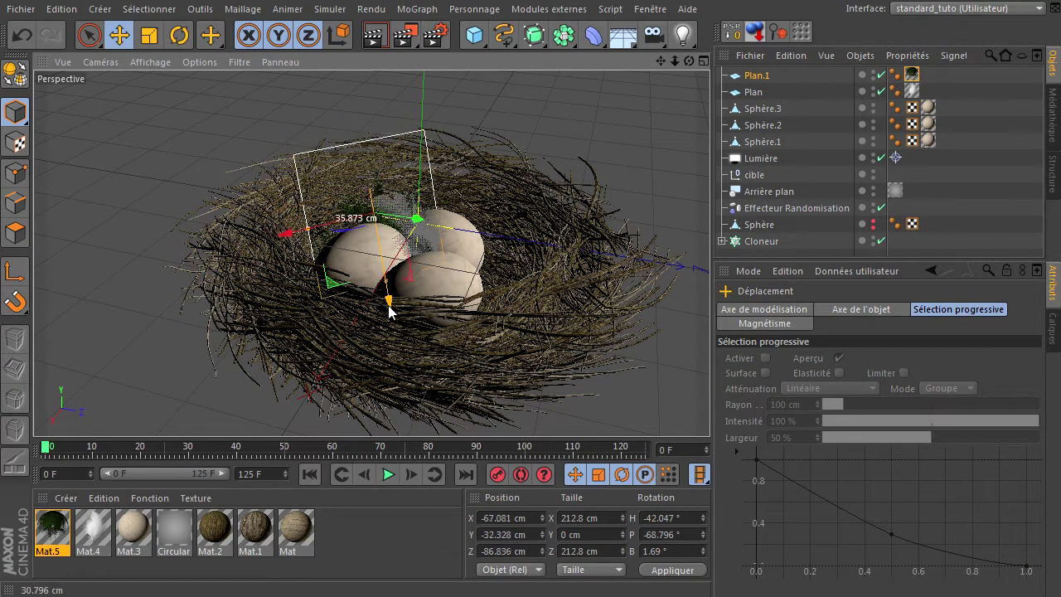
Render a preview of the view and shift the vine plane slightly sideways behind the eggs, away from the feather.
left_click(556, 105)
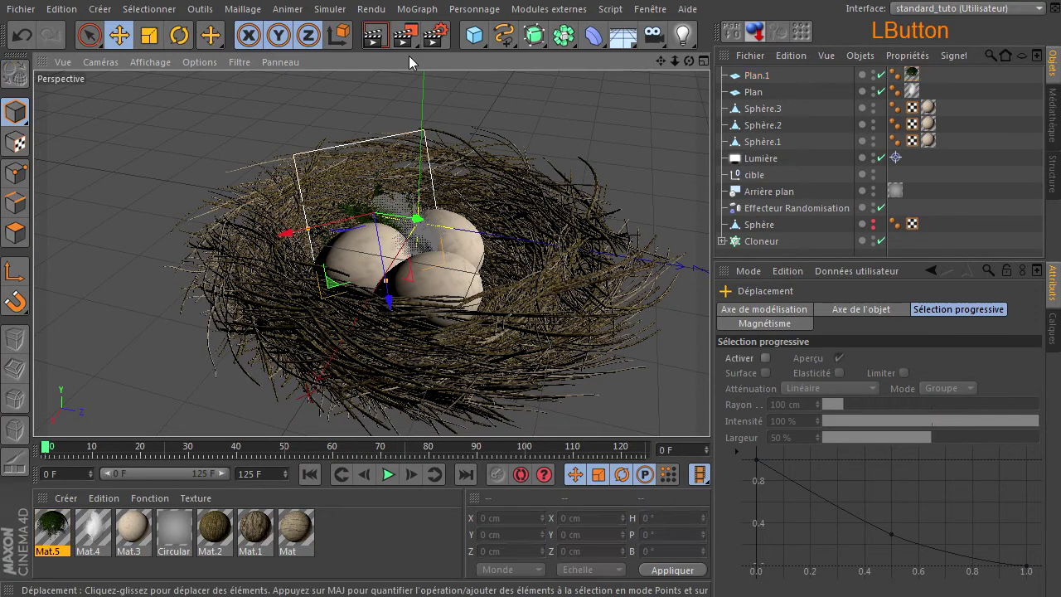
left_click(375, 35)
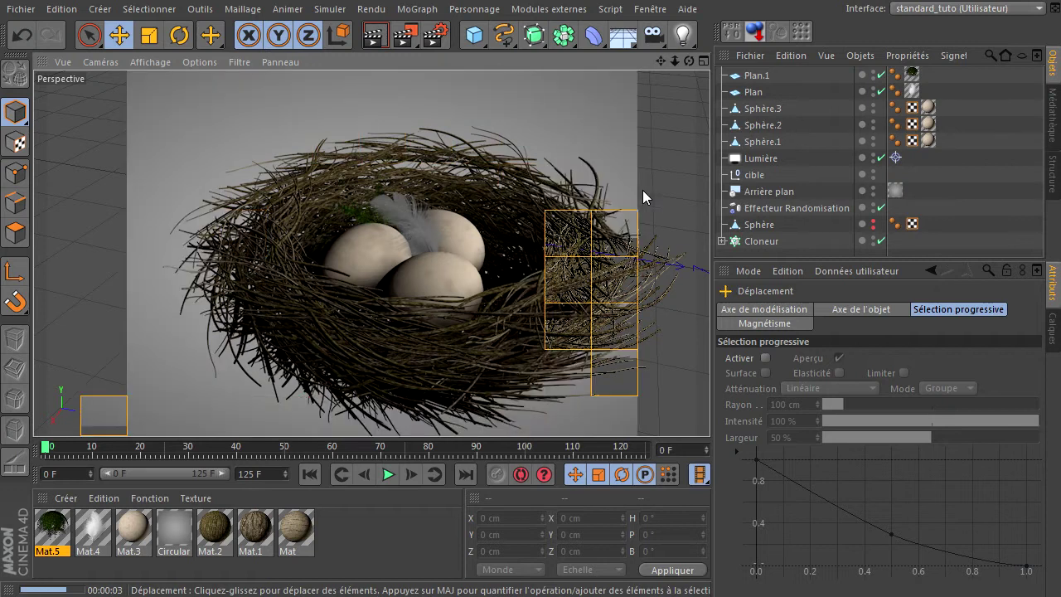
left_click(340, 237)
left_click_drag(295, 240, 277, 241)
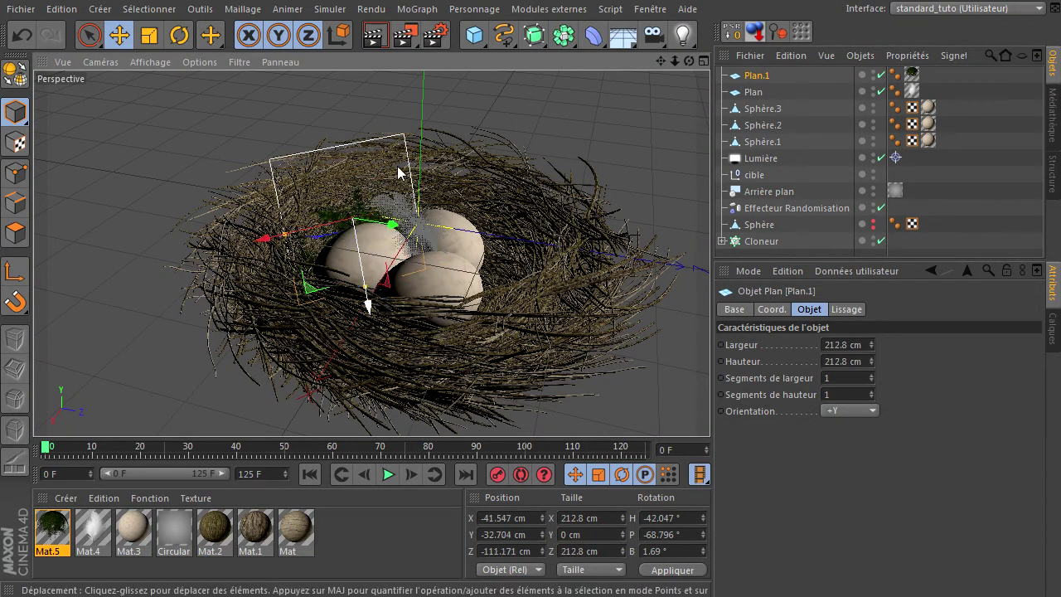
Duplicate the vine plane and rotate the copy to a different angle, about -148° heading, -64° pitch and -55° bank.
left_click_drag(755, 76, 748, 92, "ctrl")
left_click(179, 35)
left_click_drag(349, 233, 250, 232)
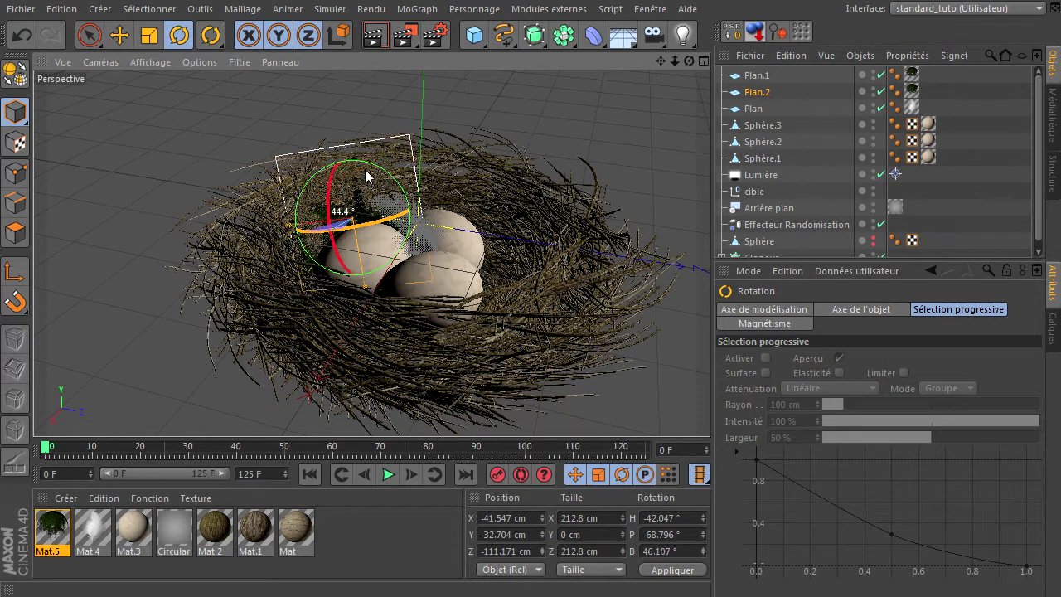
mouse_move(384, 173)
left_mouse_down()
mouse_move(398, 202)
mouse_move(386, 190)
left_mouse_up()
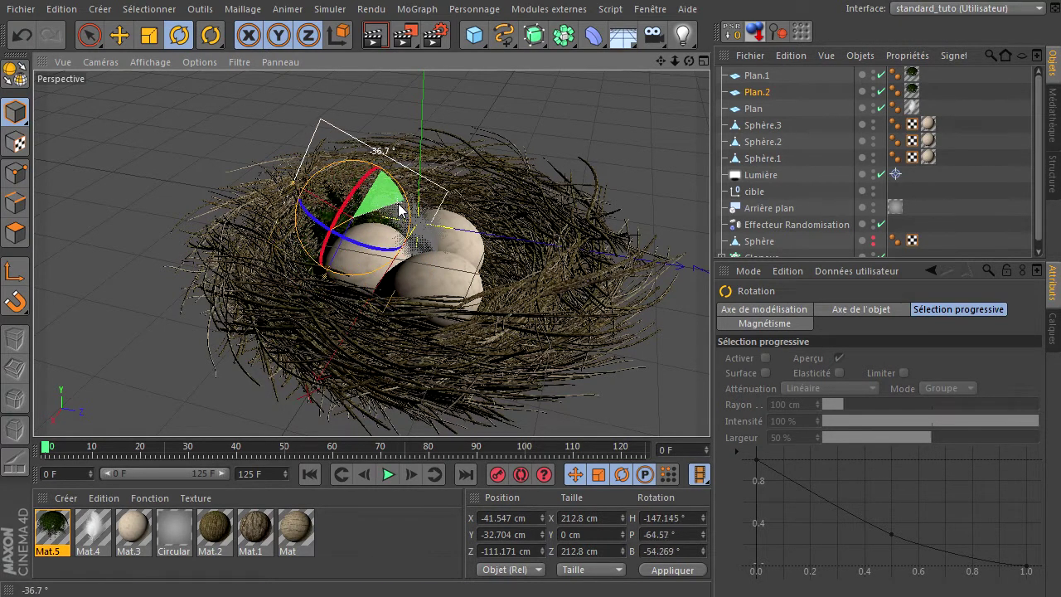
Enlarge the duplicated vine plane to about 246 cm per side, move it down behind the rear egg, and render a preview.
left_click(149, 35)
left_click_drag(225, 159, 288, 117)
left_click(120, 35)
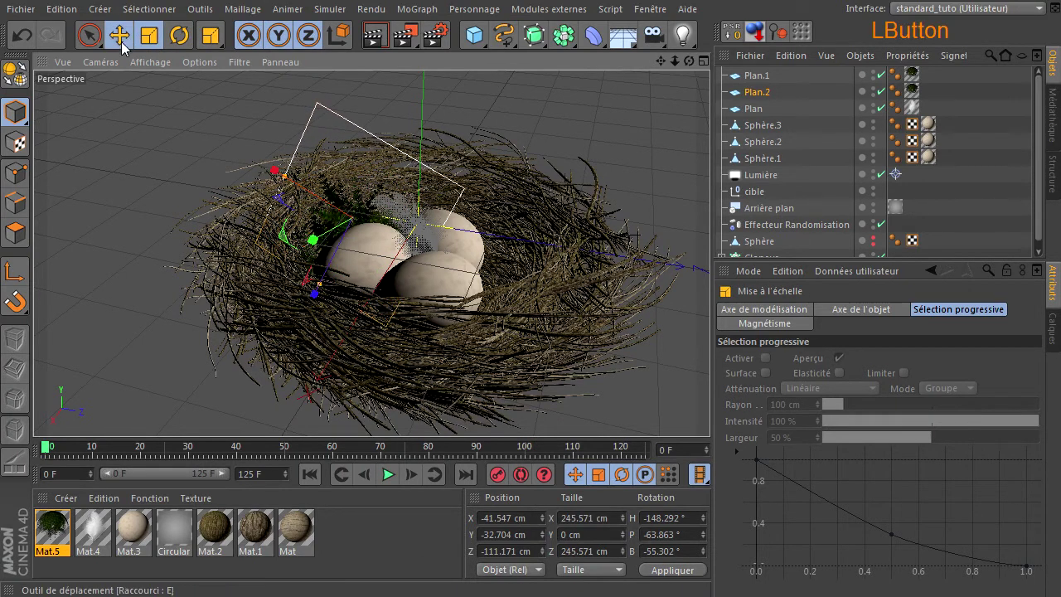
left_click_drag(280, 174, 422, 171)
left_click_drag(420, 355, 483, 248)
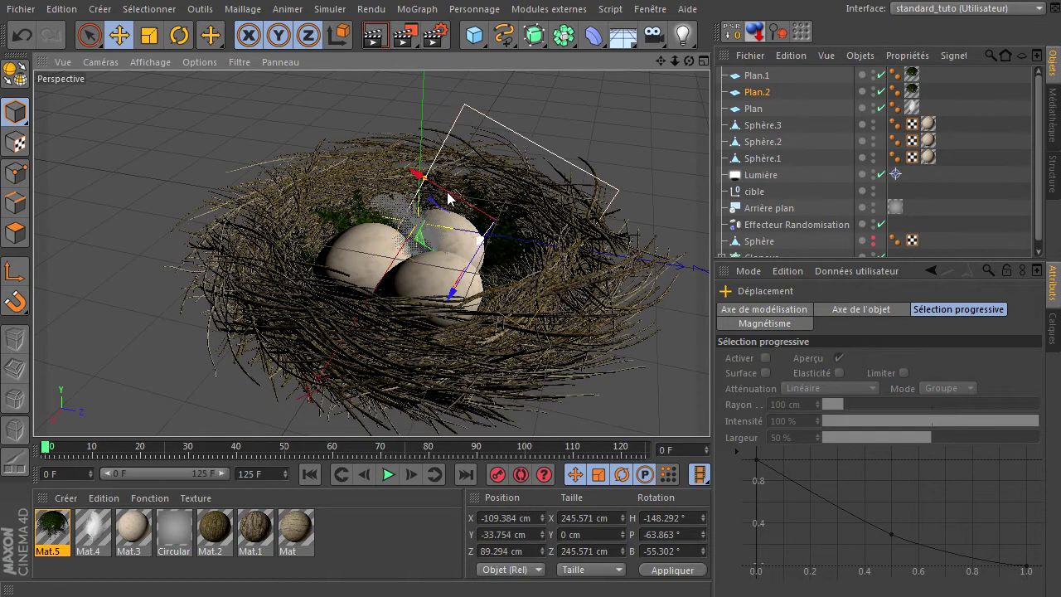
left_click_drag(418, 178, 374, 184)
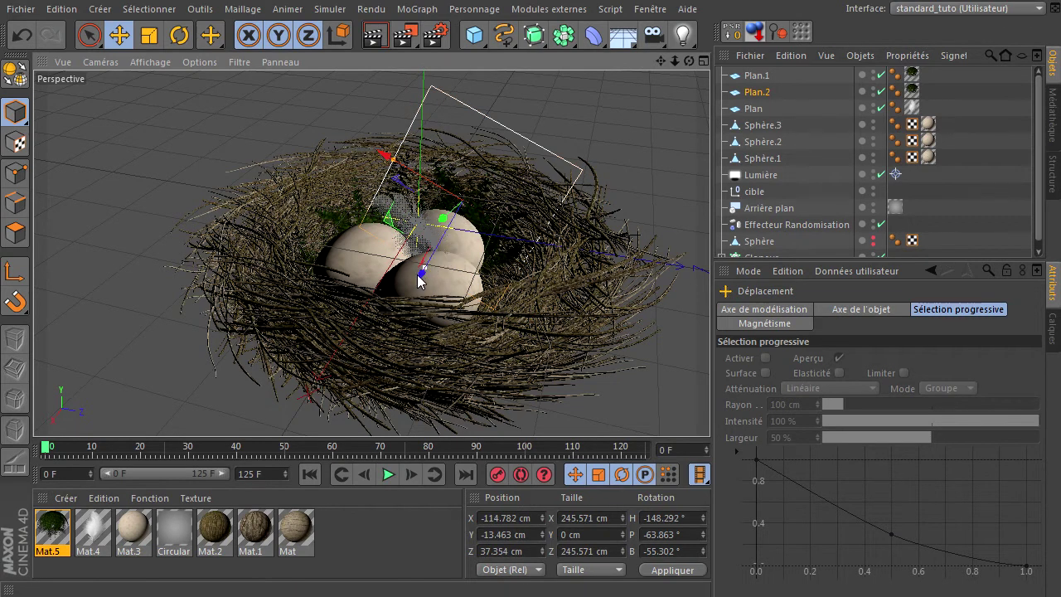
left_click_drag(421, 281, 419, 292)
left_click(372, 37)
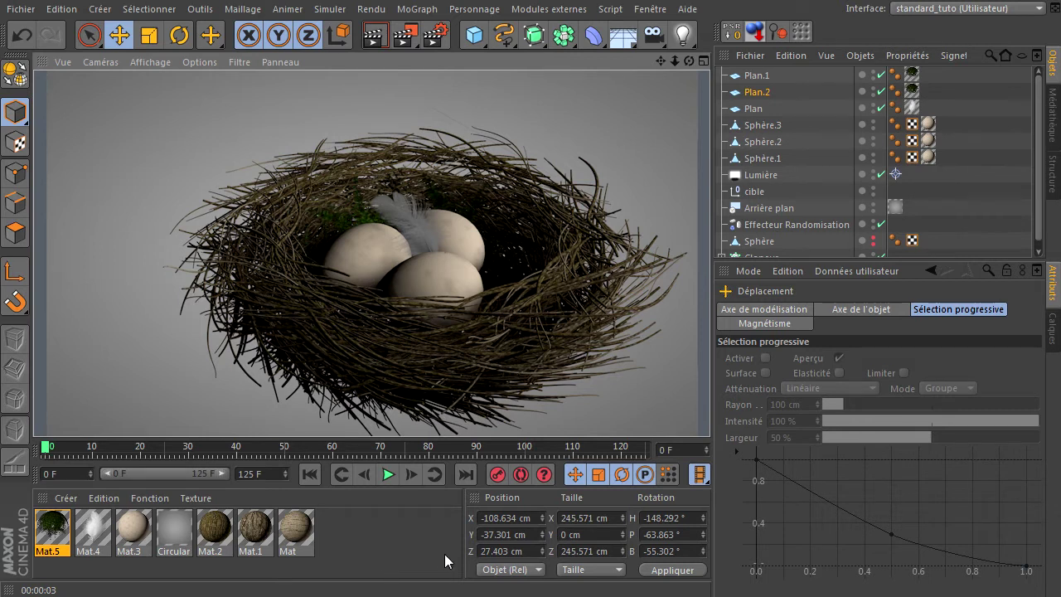
Add another plane primitive to the scene with 1 width segment and 1 height segment.
left_click_drag(475, 35, 646, 81)
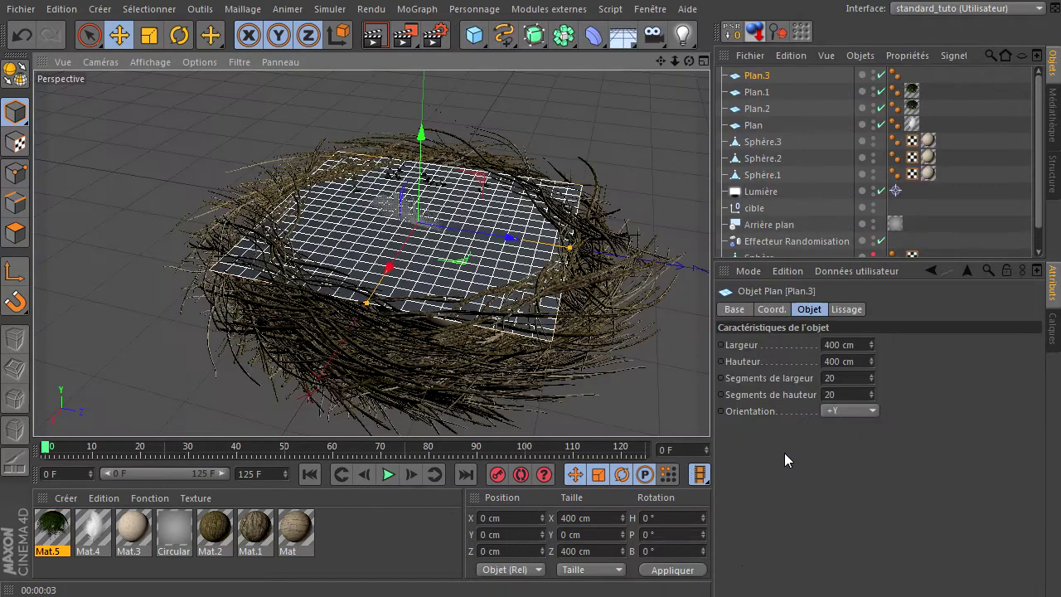
left_click(848, 380)
type("1")
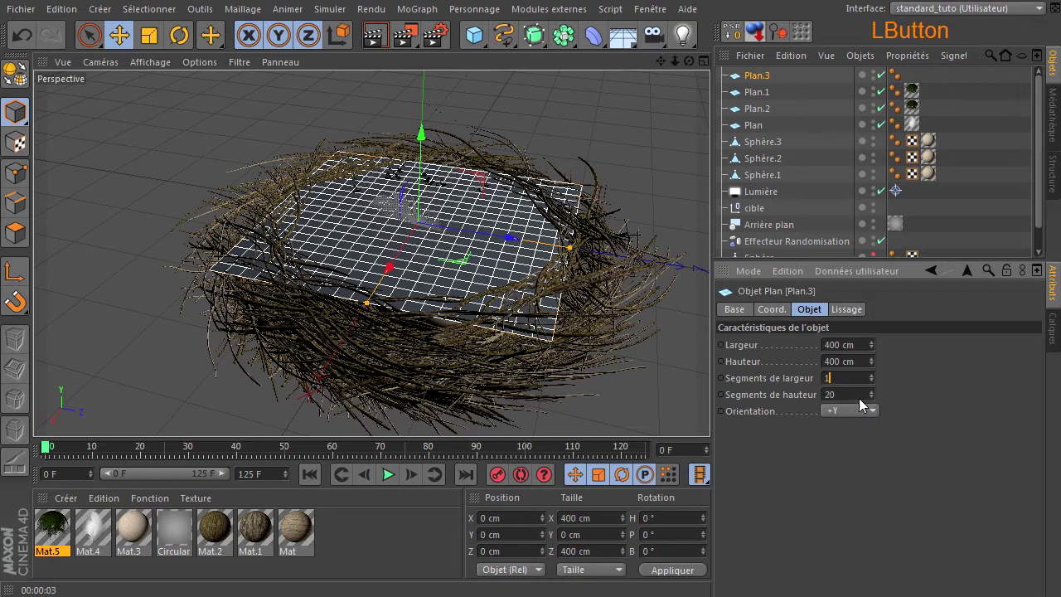
key("Tab")
type("1")
key("Return")
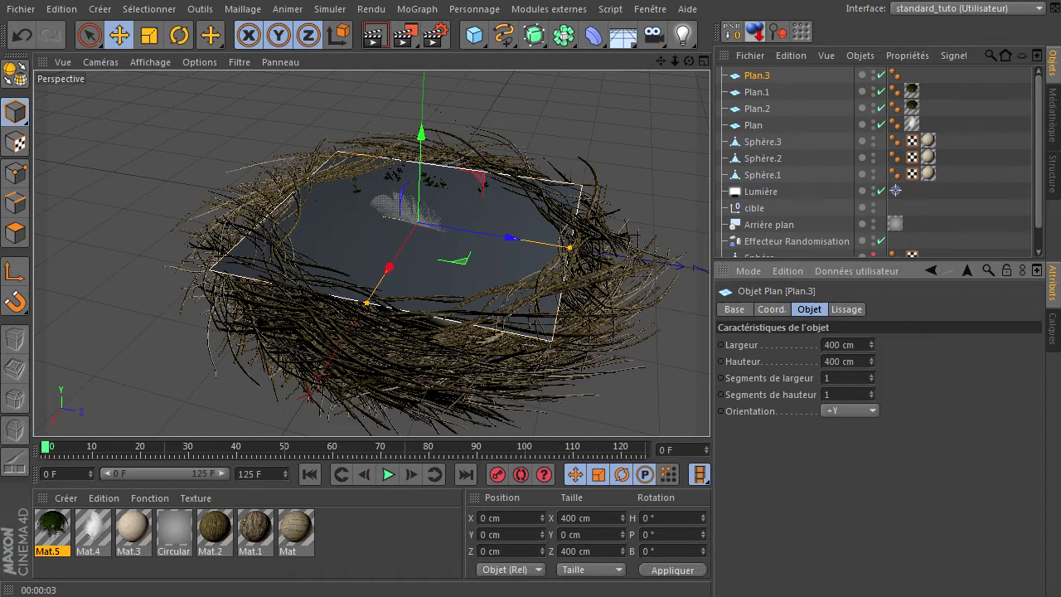
Preview Leaves0206_3_S.png in XnView, close it, and create a new material with specularity disabled and alpha enabled.
left_click(531, 596)
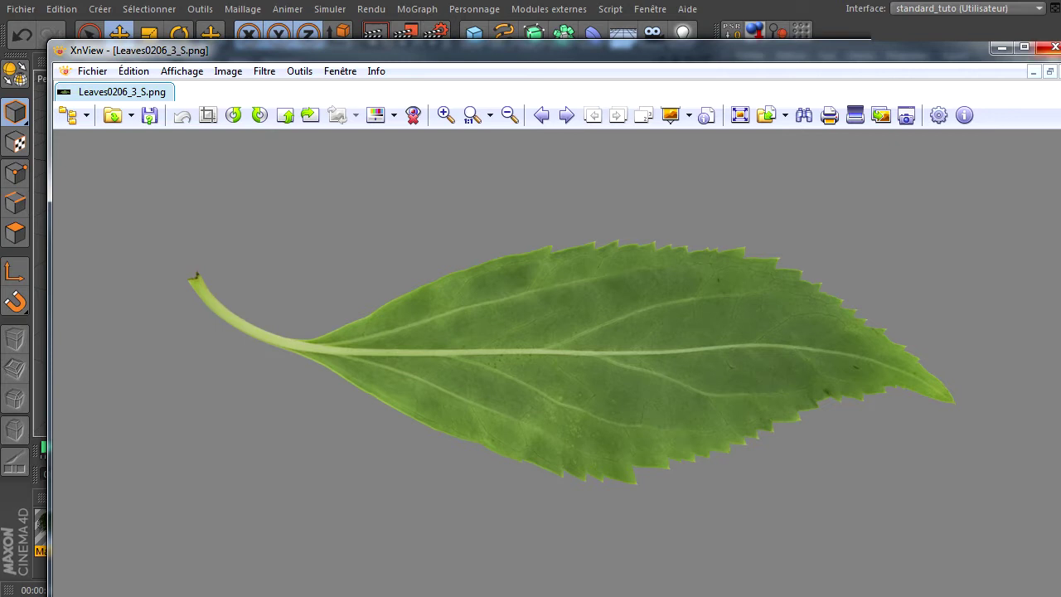
left_click(1055, 48)
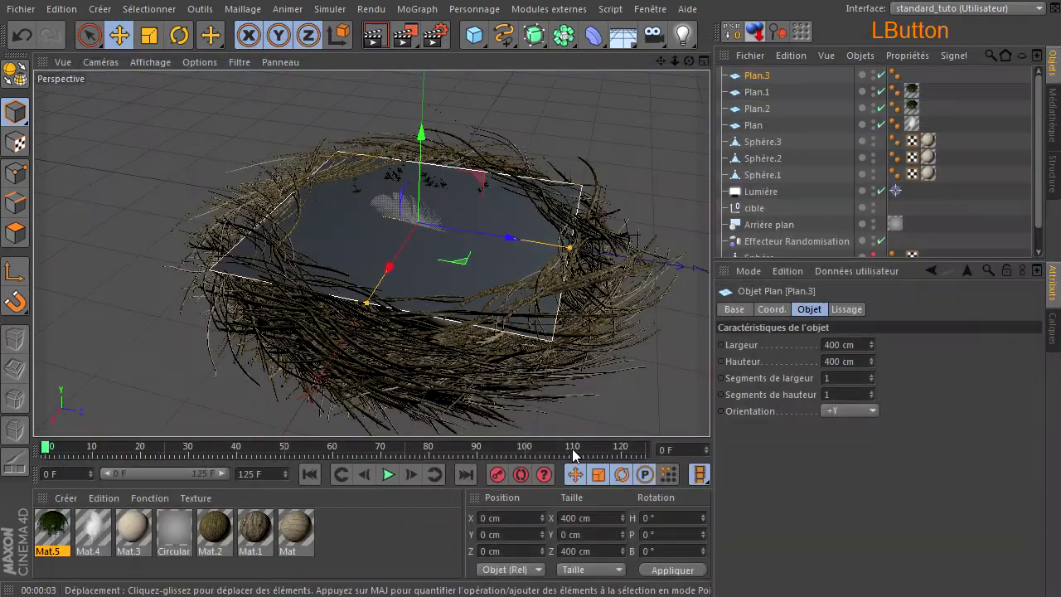
left_click(392, 537)
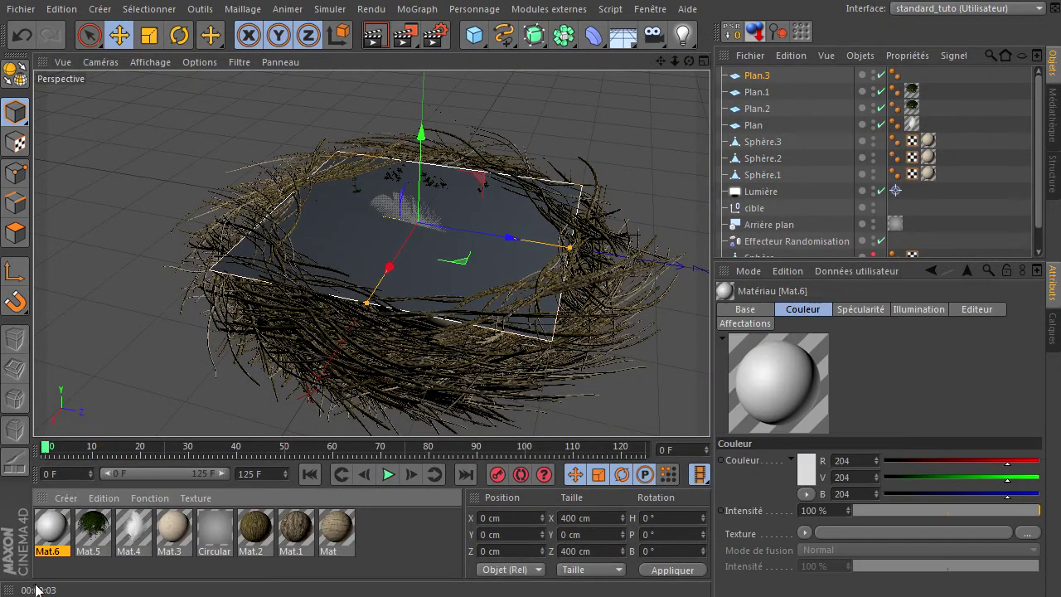
double_click(44, 524)
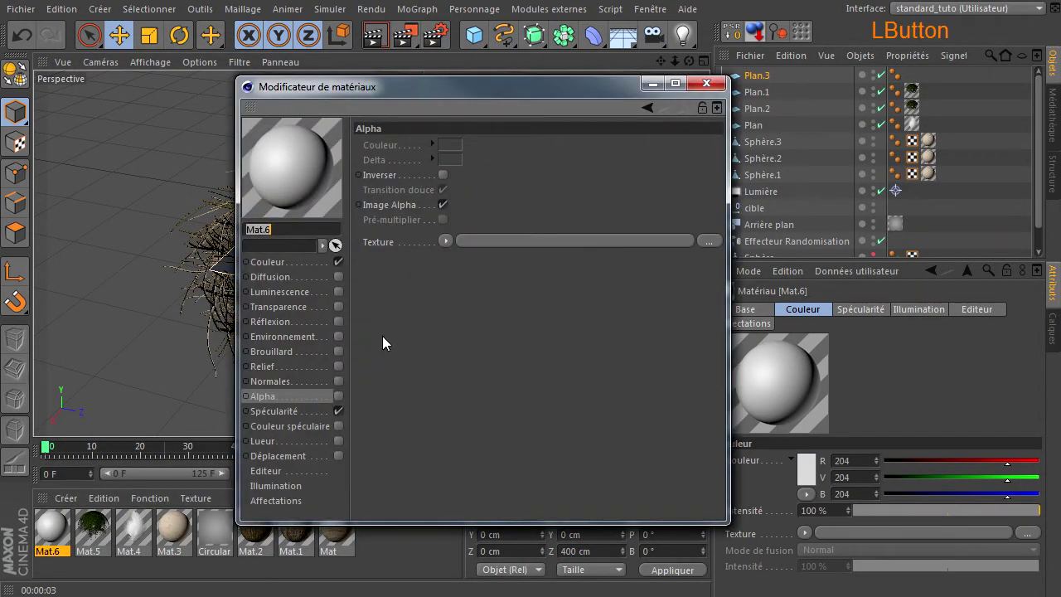
left_click(341, 411)
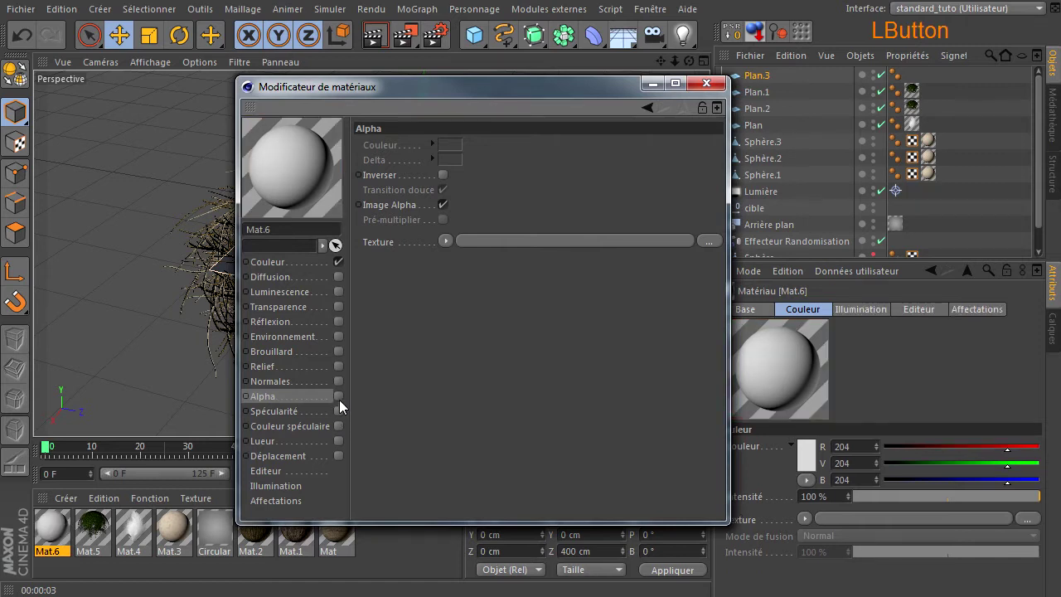
left_click(339, 398)
Load the leaf image as the new material's colour texture without copying it to the project.
left_click(279, 263)
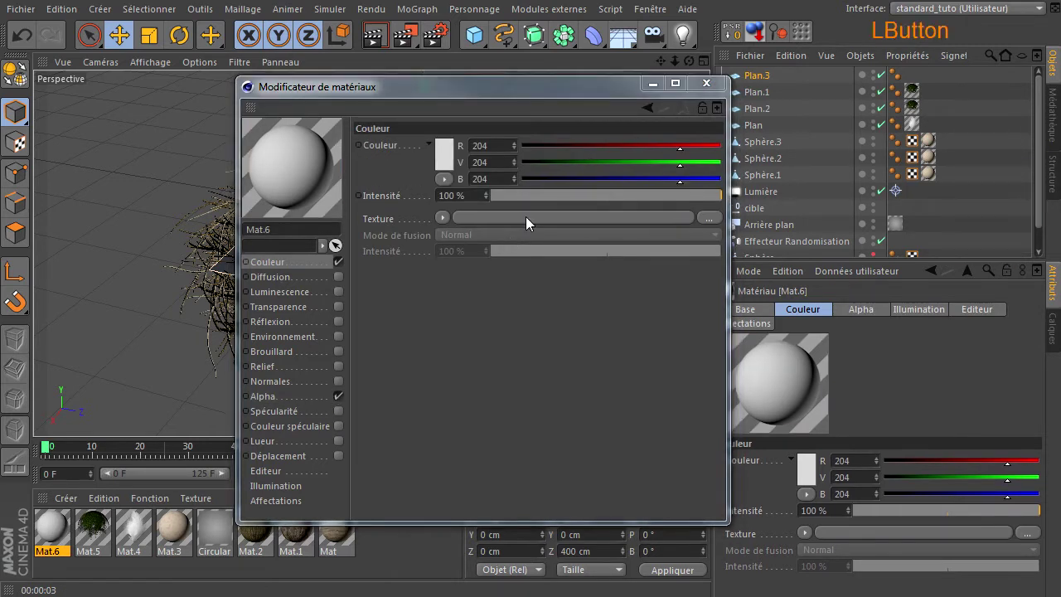
left_click_drag(526, 216, 530, 213)
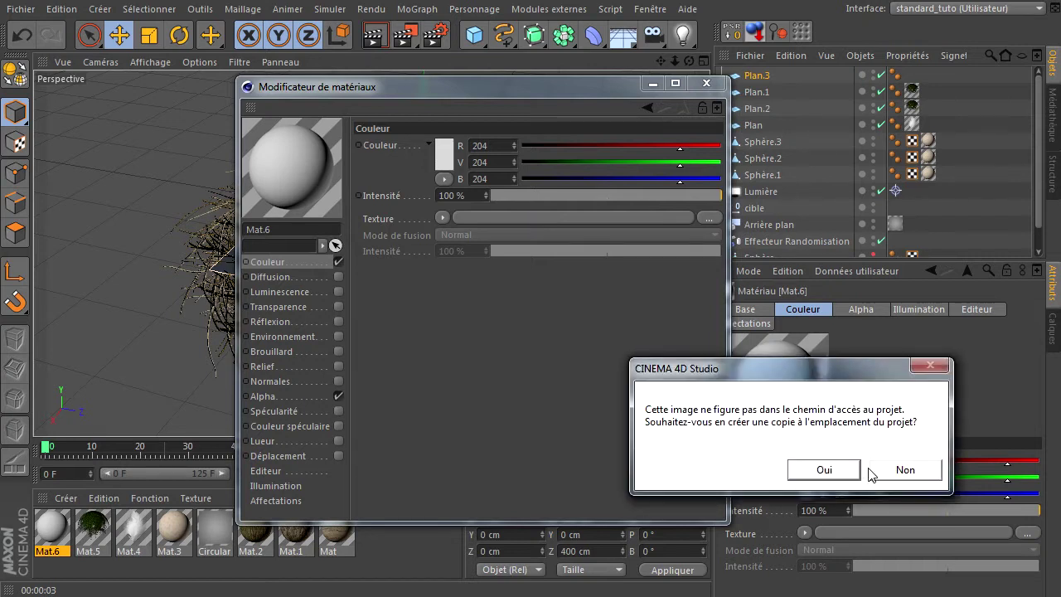
left_click(873, 473)
Load the leaf's black-and-white mask into the alpha channel without copying it to the project, and apply the material to the new plane.
left_click(267, 395)
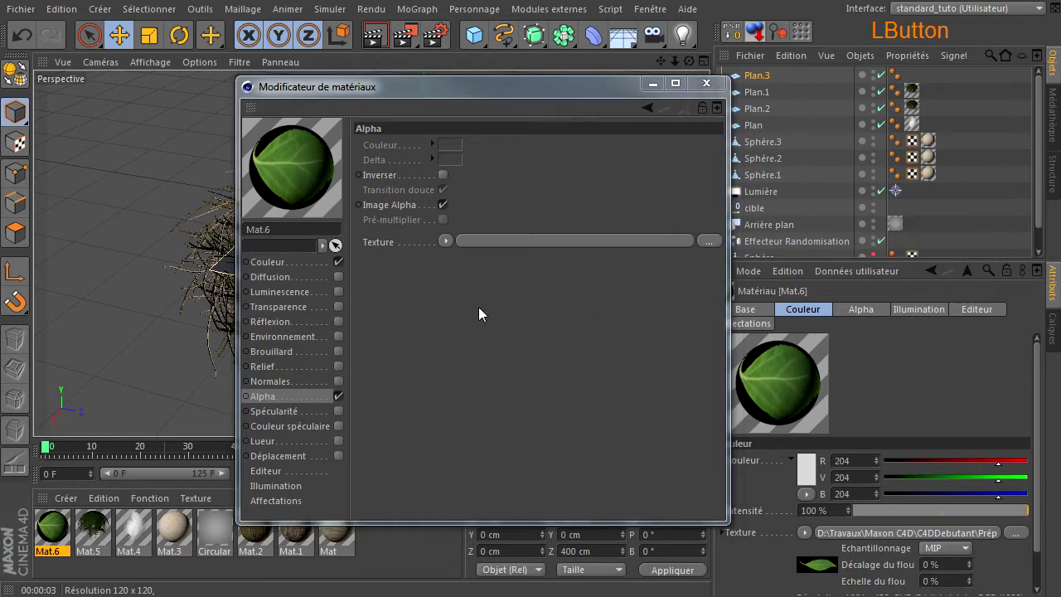
left_click_drag(478, 308, 512, 239)
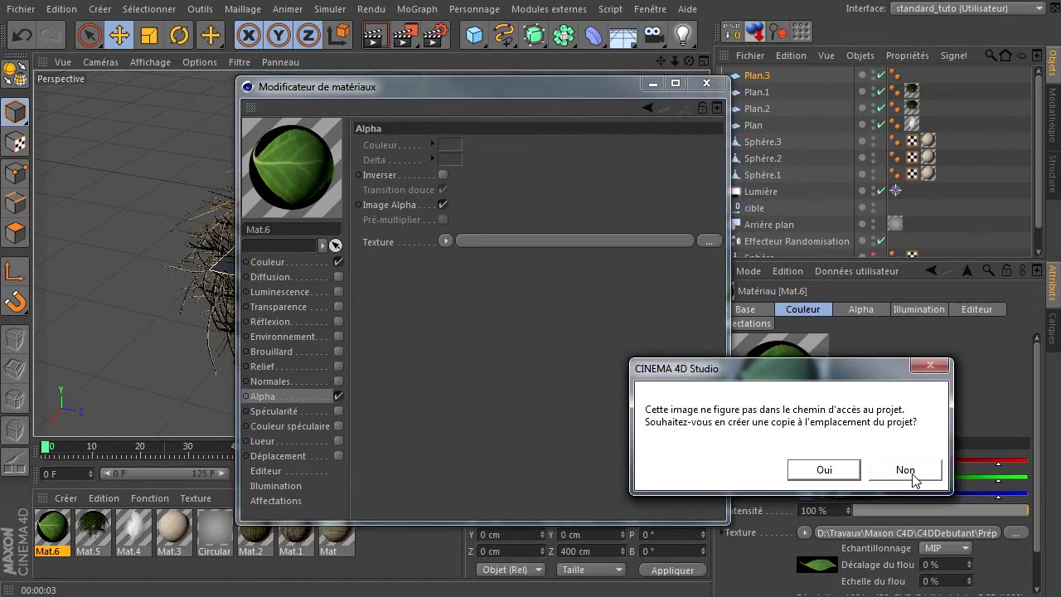
left_click(912, 476)
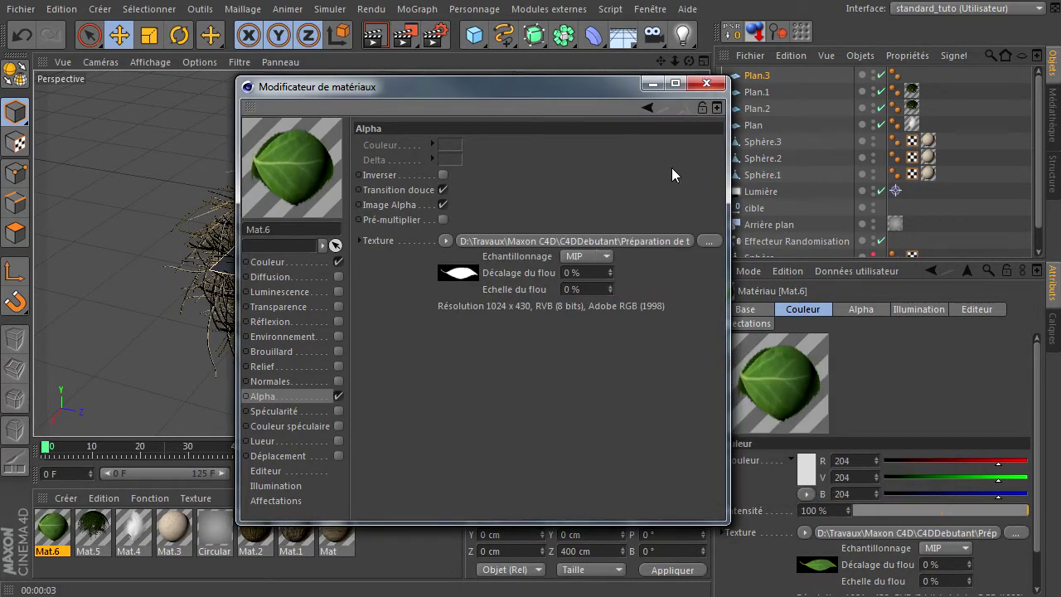
left_click(718, 83)
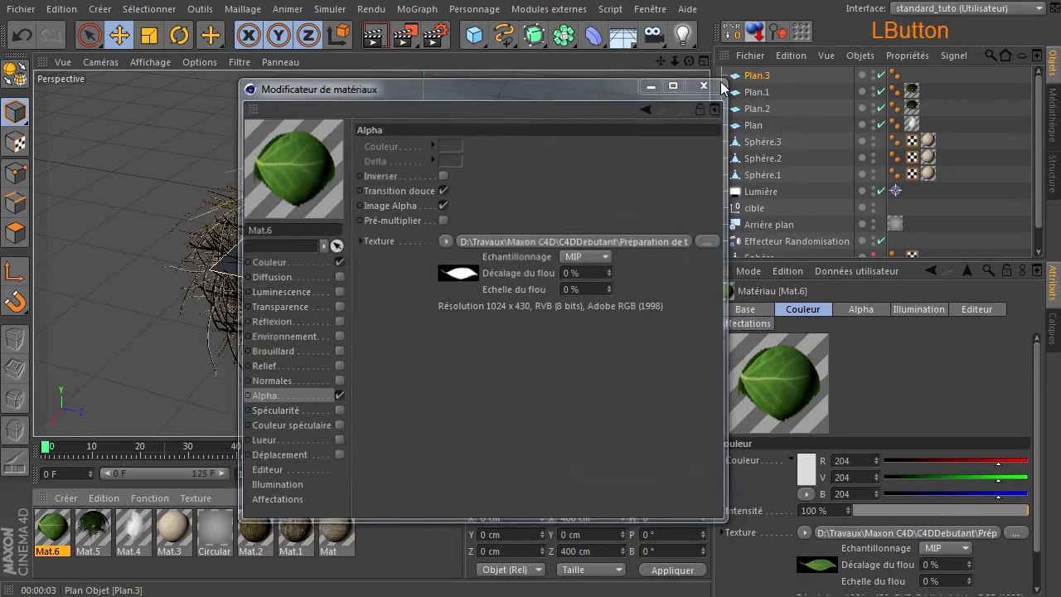
left_click_drag(45, 539, 330, 335)
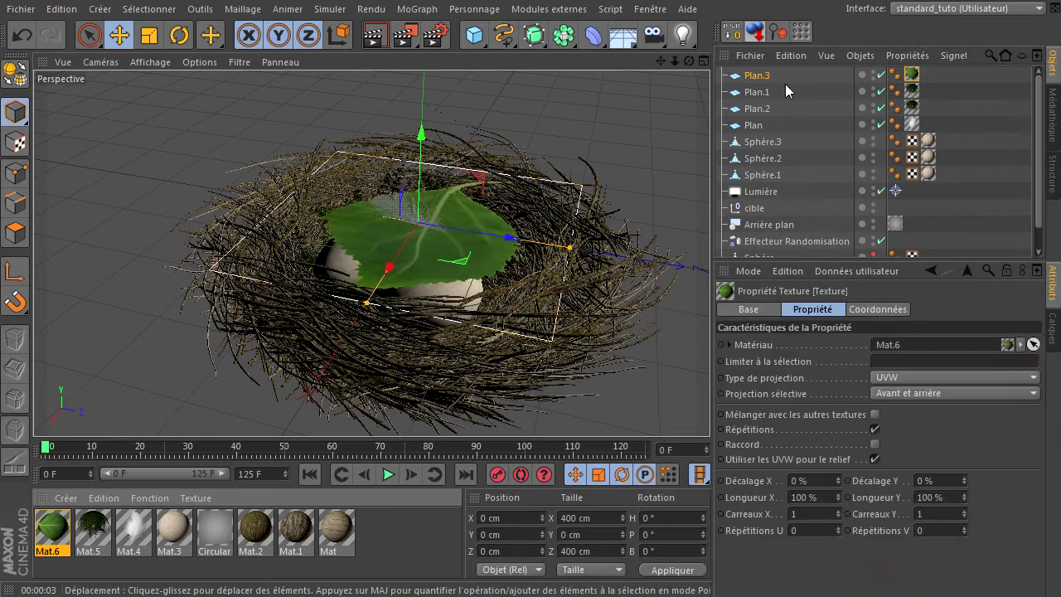
Set the leaf plane's width to 1024 cm and height to 430 cm, with 2 height segments.
left_click(767, 75)
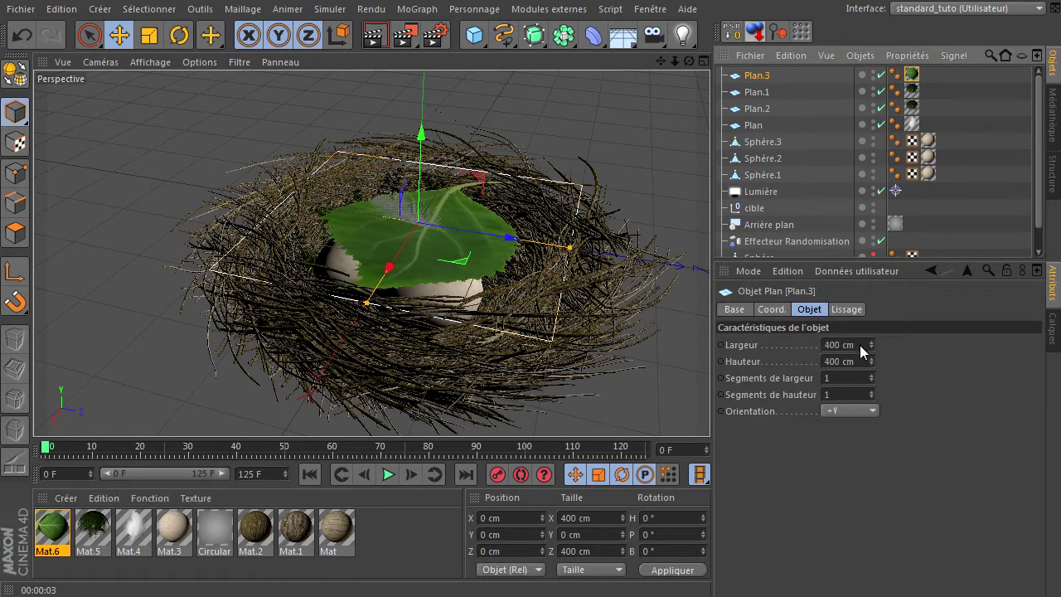
left_click_drag(860, 345, 753, 328)
type("1024")
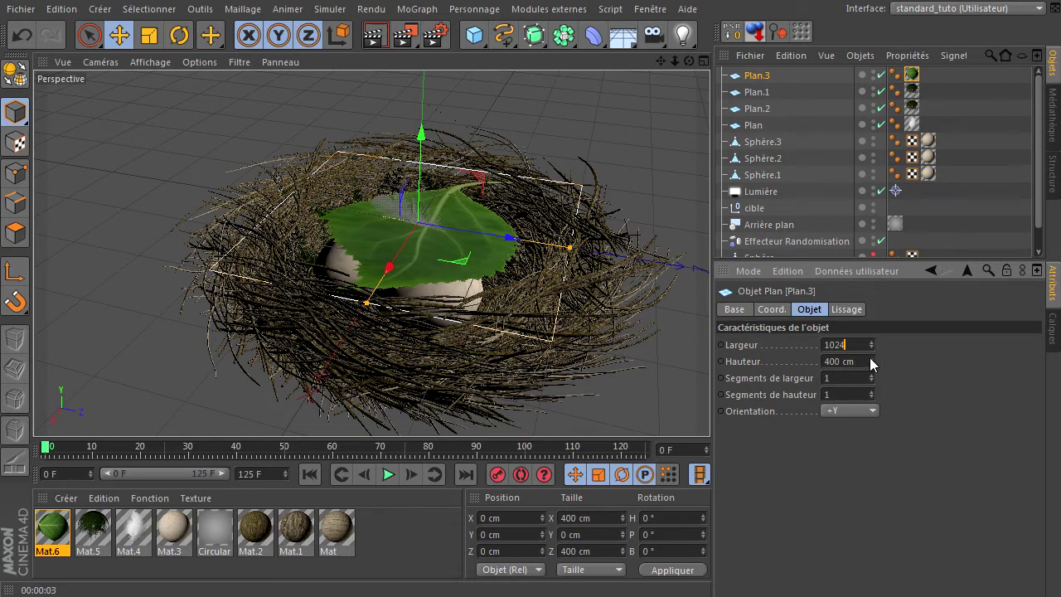
left_click_drag(865, 362, 773, 362)
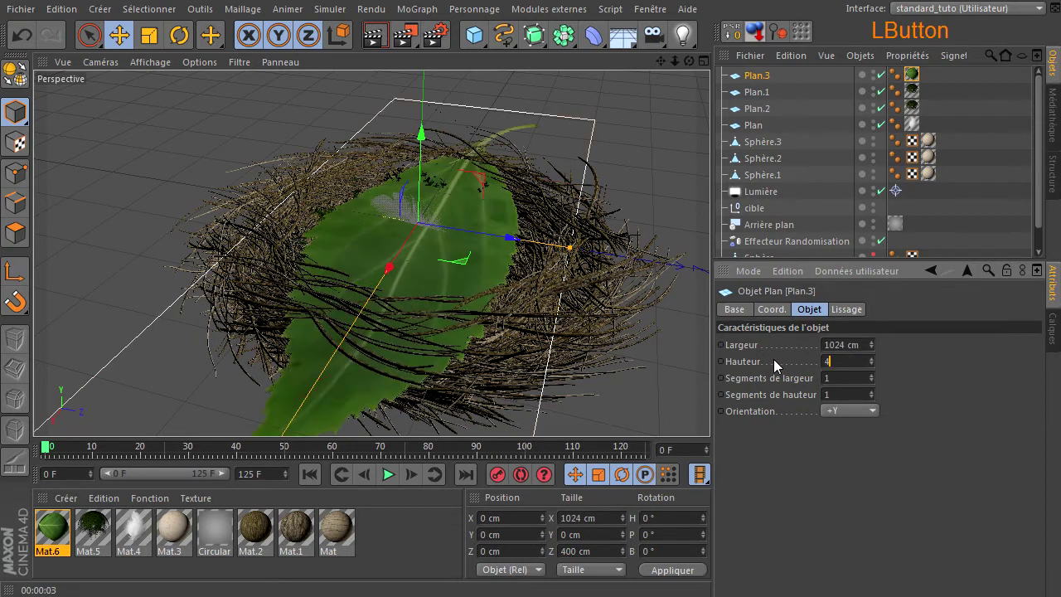
type("433")
key("BackSpace")
type("0")
left_click(954, 377)
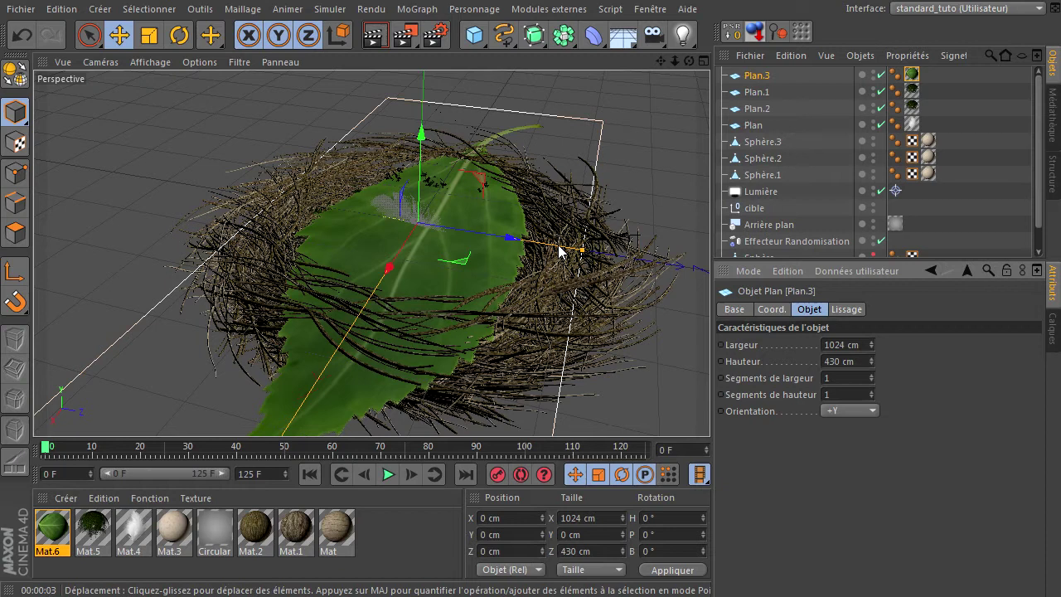
left_click(872, 392)
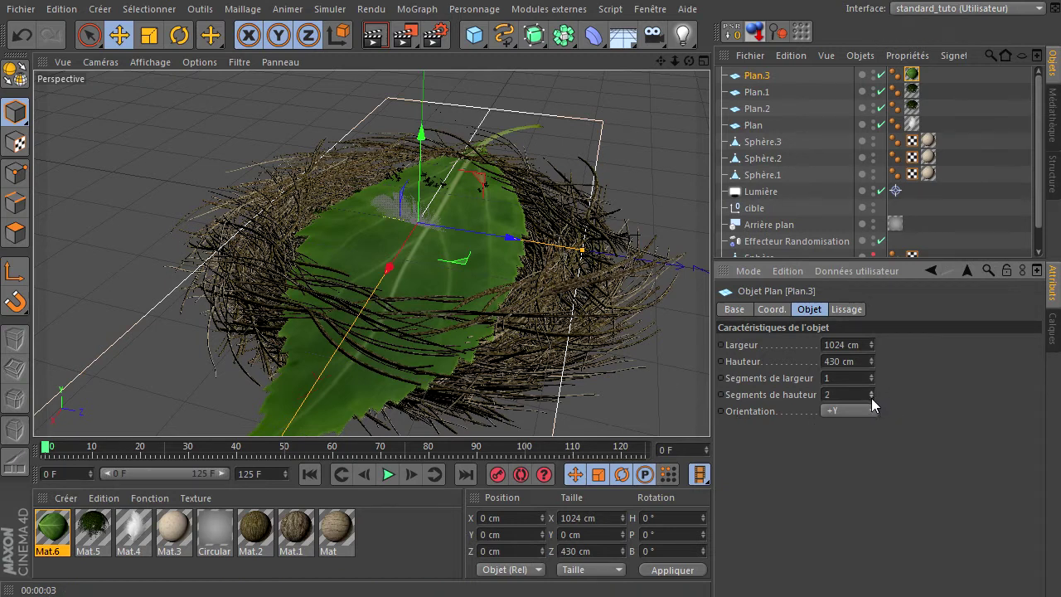
Set the leaf plane to 10 width segments and 1 height segment.
left_click(871, 397)
left_click_drag(872, 376, 870, 378)
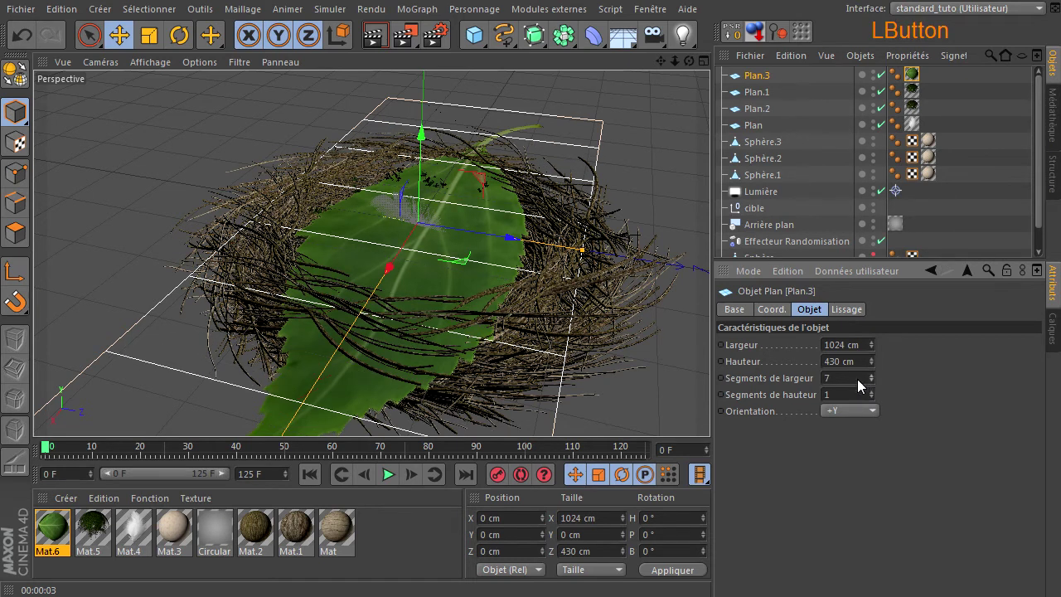
key("Return")
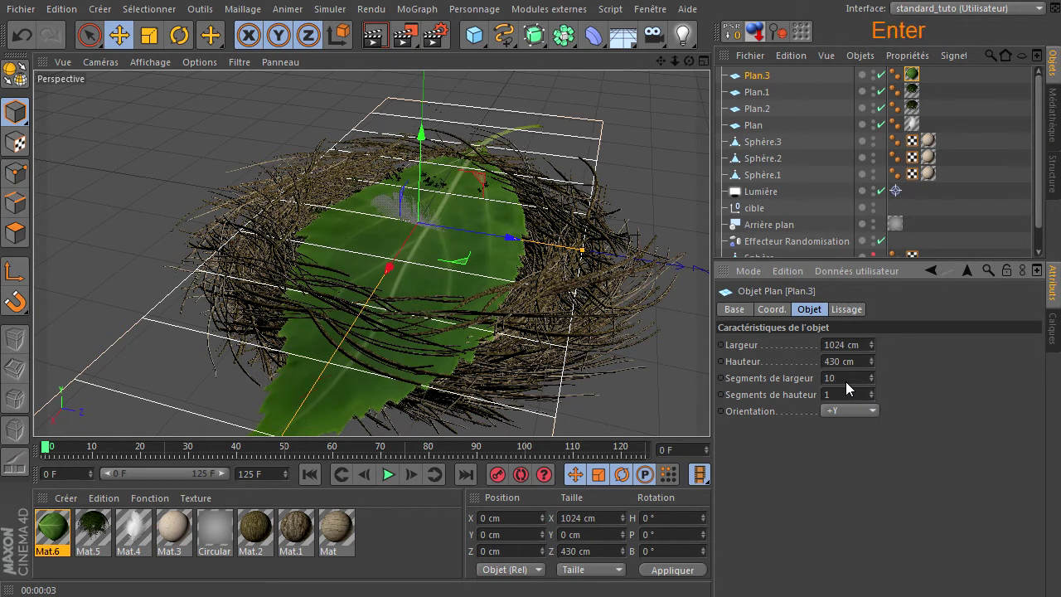
Scale the leaf plane down uniformly to about 367 cm by 154 cm.
left_click(149, 36)
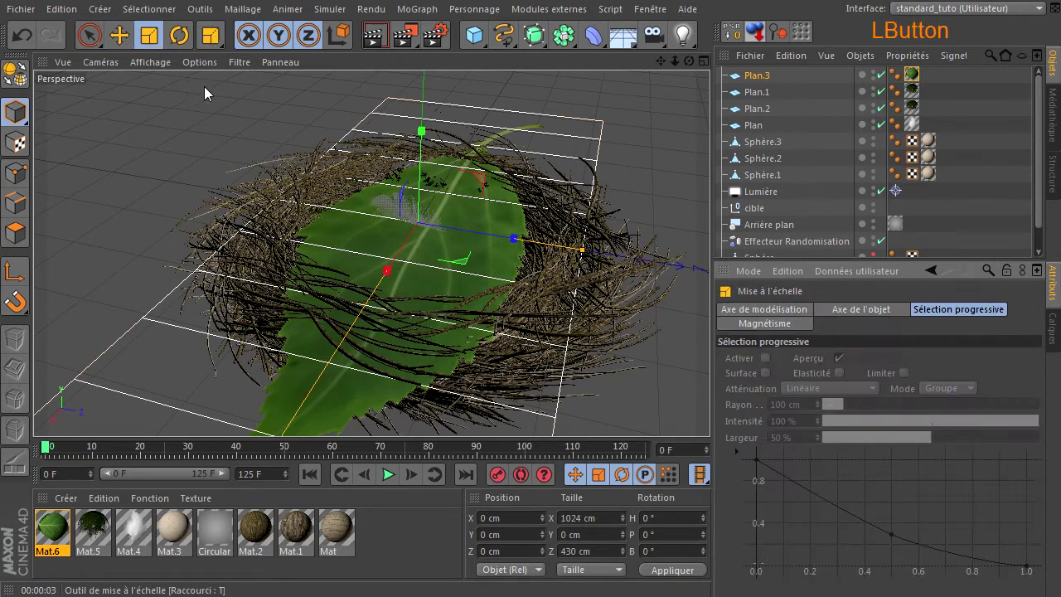
left_click_drag(171, 109, 711, 413)
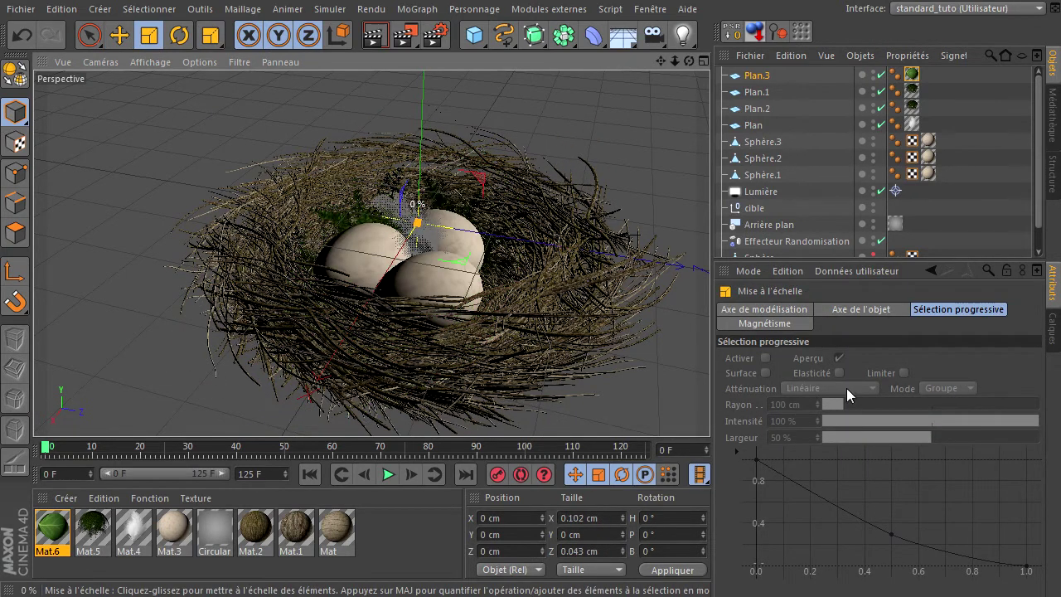
mouse_move(789, 406)
left_mouse_down()
mouse_move(838, 394)
mouse_move(788, 406)
left_mouse_up()
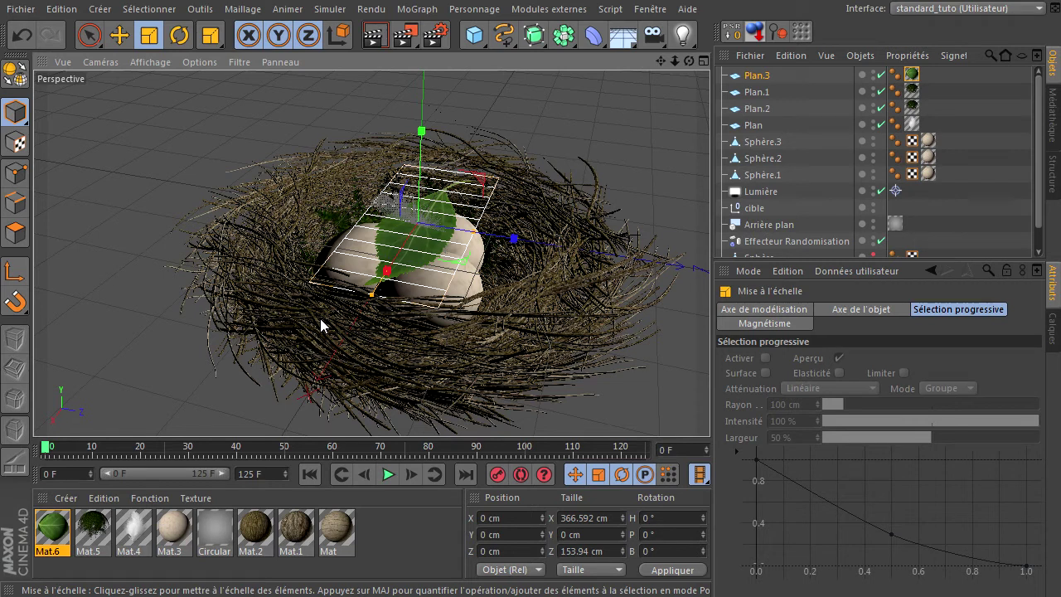
Add a Bend deformer (Incurvation) and make it a child of the leaf plane Plan.3.
left_click(90, 35)
left_click_drag(594, 34, 674, 54)
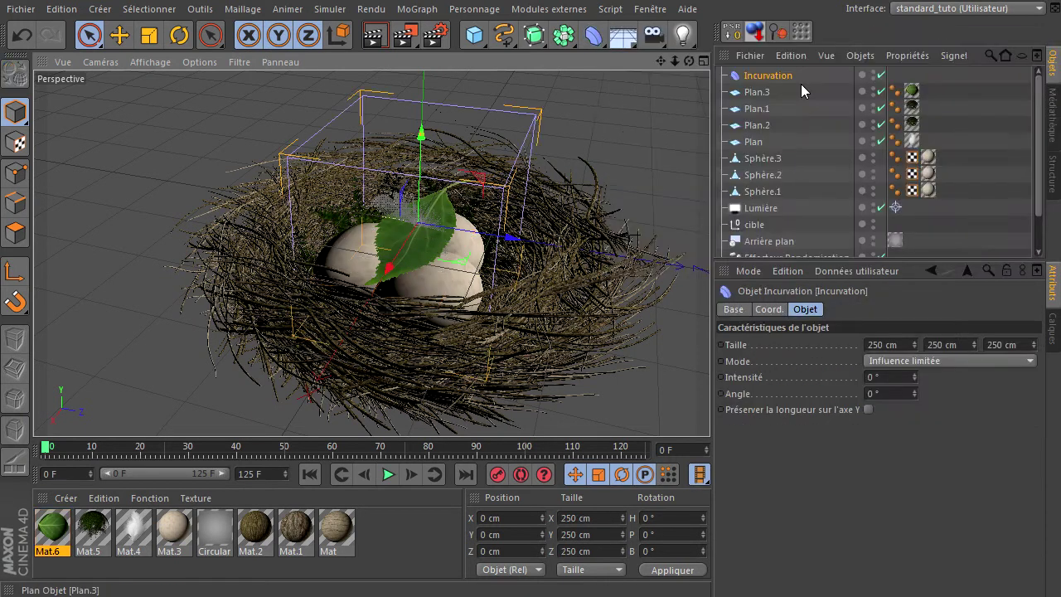
left_click(781, 75)
left_click_drag(765, 96, 770, 75)
left_click(777, 97)
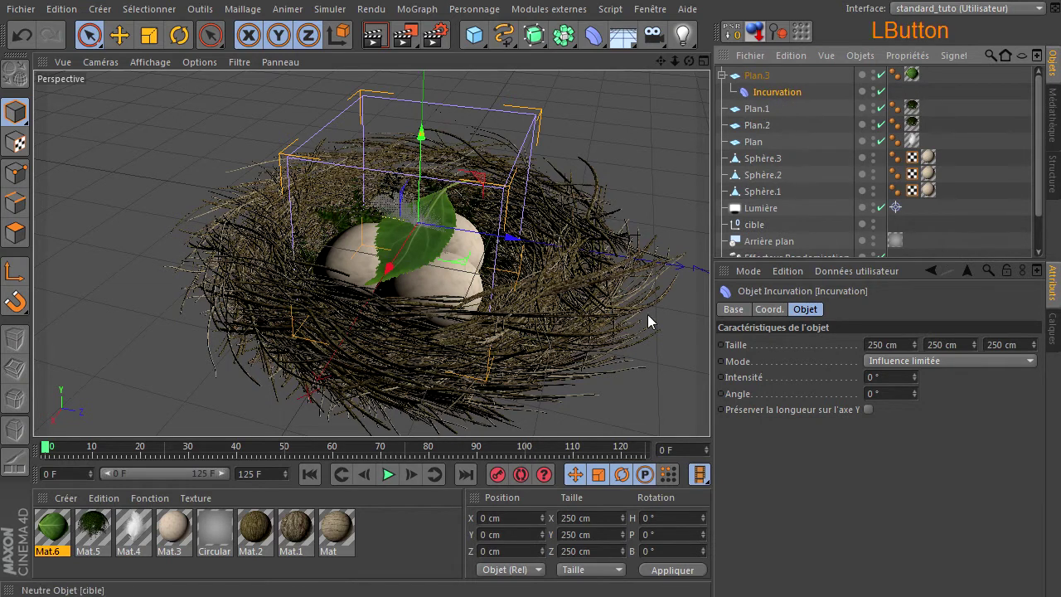
Set the Bend deformer's X and Y sizes to 2 cm.
left_click(898, 344)
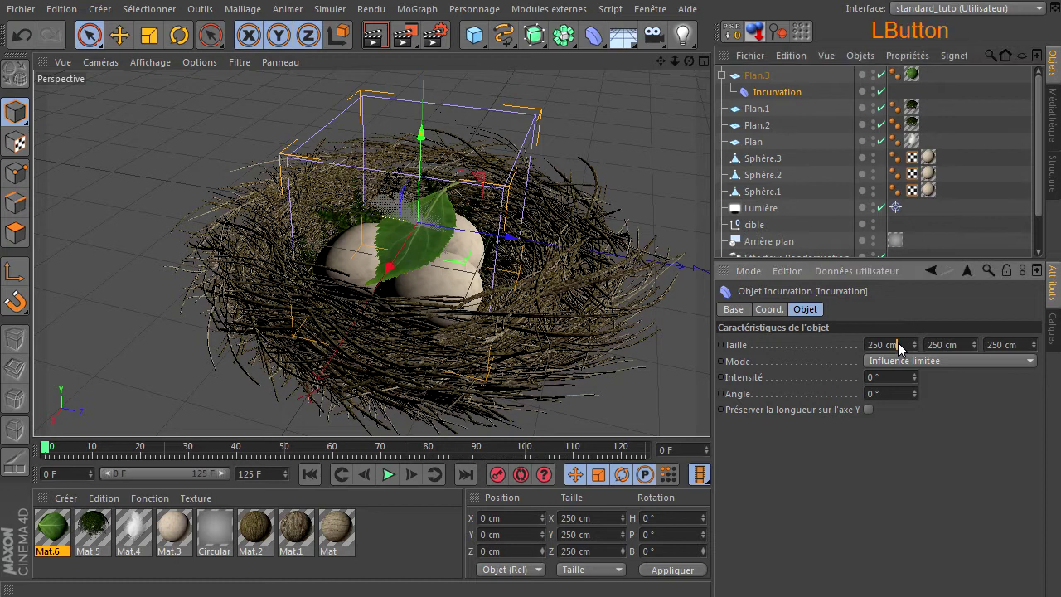
type("2")
key("Return")
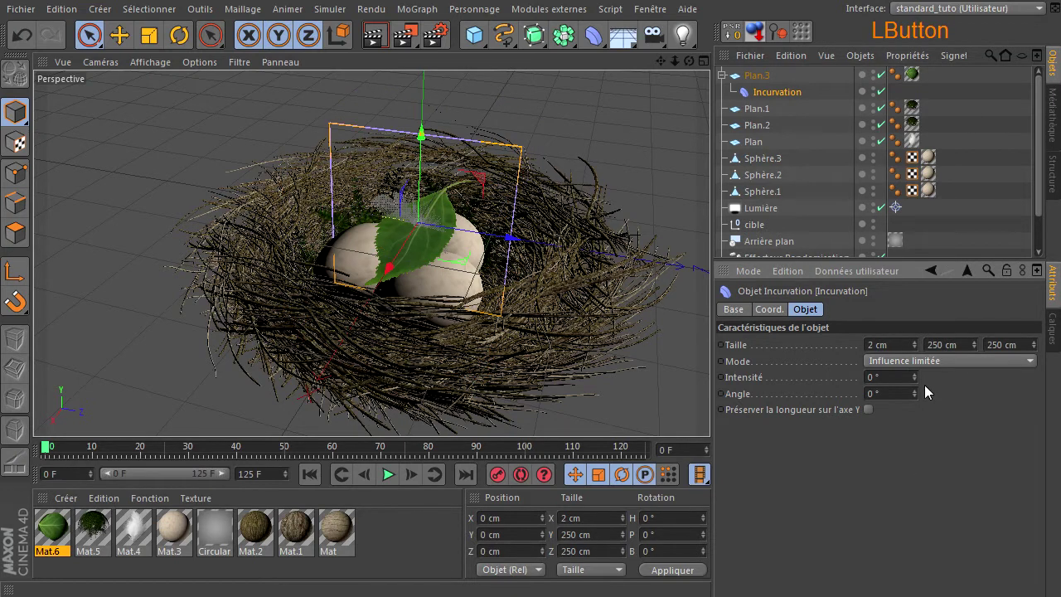
left_click(902, 343)
left_click(954, 345)
key("Return")
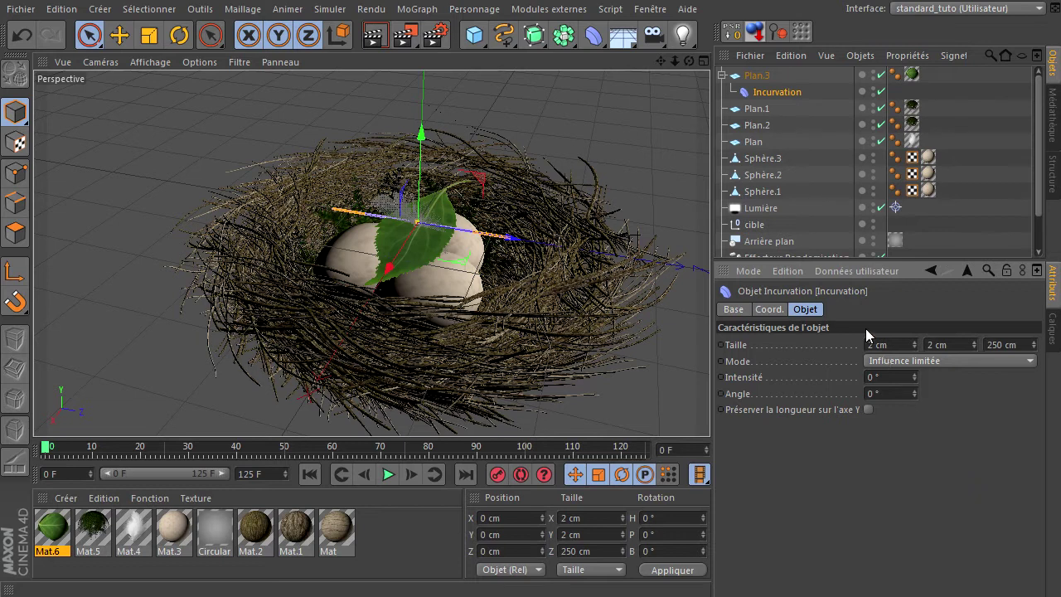
Match the Bend deformer to the leaf plane's dimensions with an X size of 370 cm and a Z size of 155 cm.
left_click(900, 347)
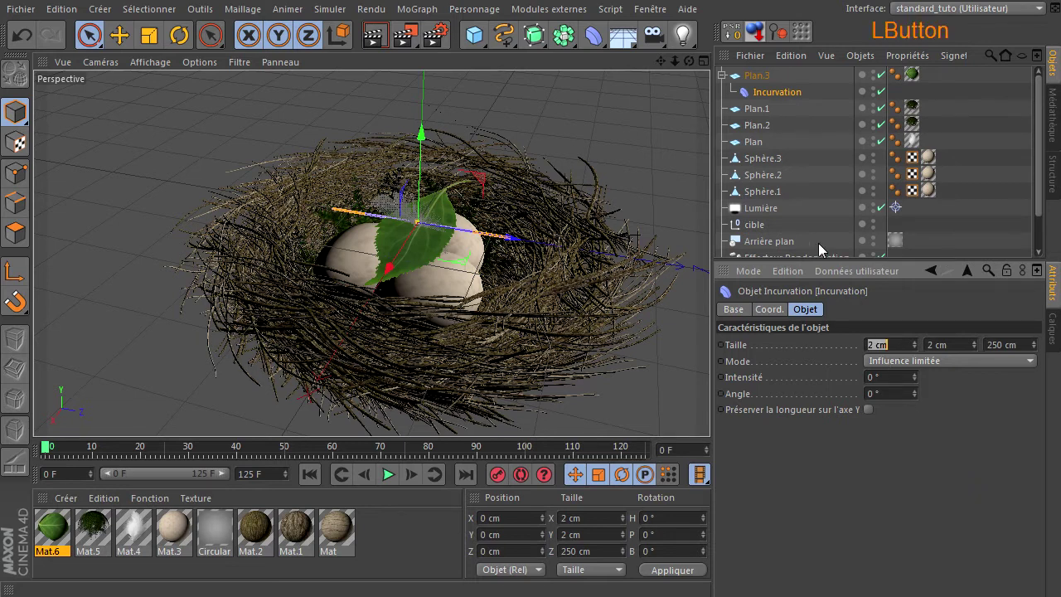
left_click(439, 248)
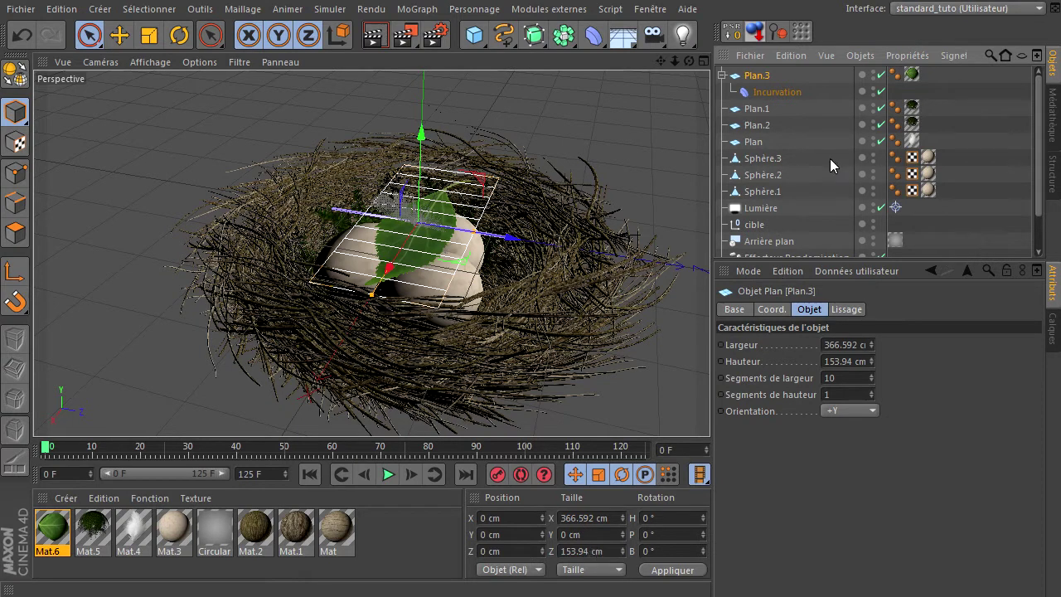
left_click(775, 92)
left_click(893, 343)
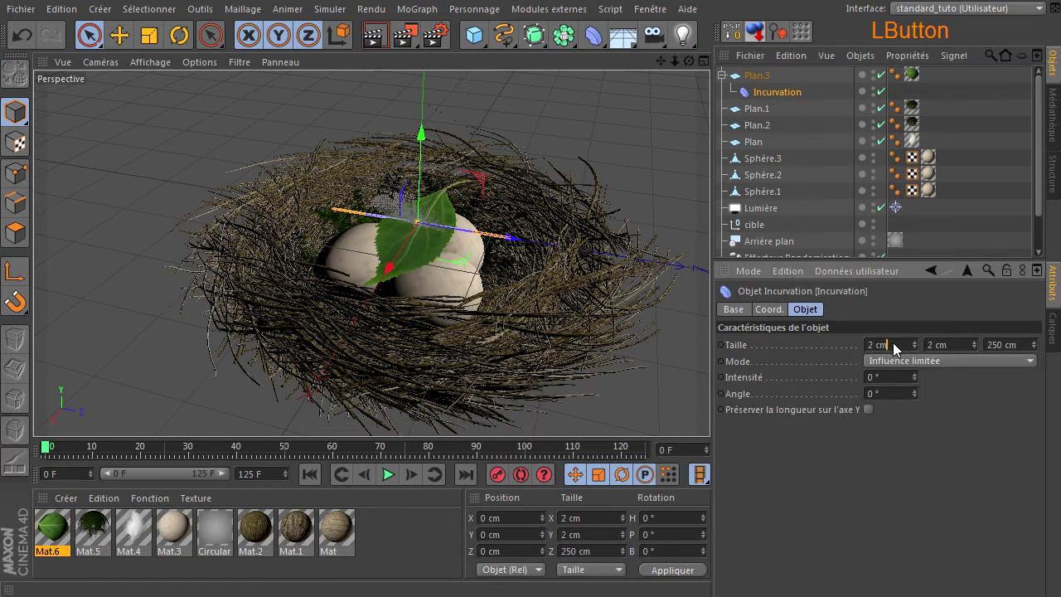
type("3")
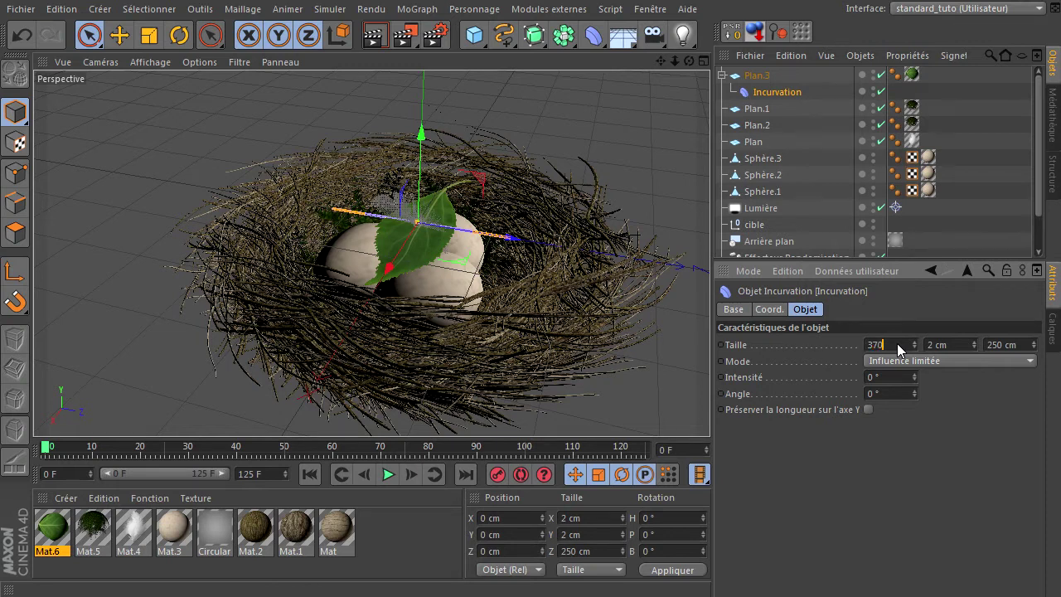
type("70")
left_click(902, 524)
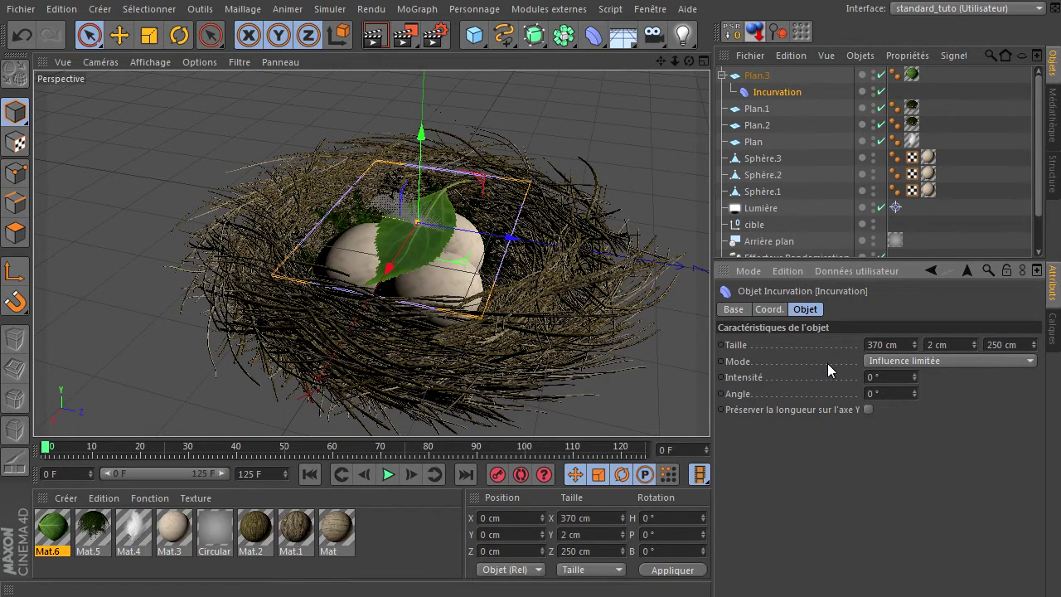
left_click(757, 76)
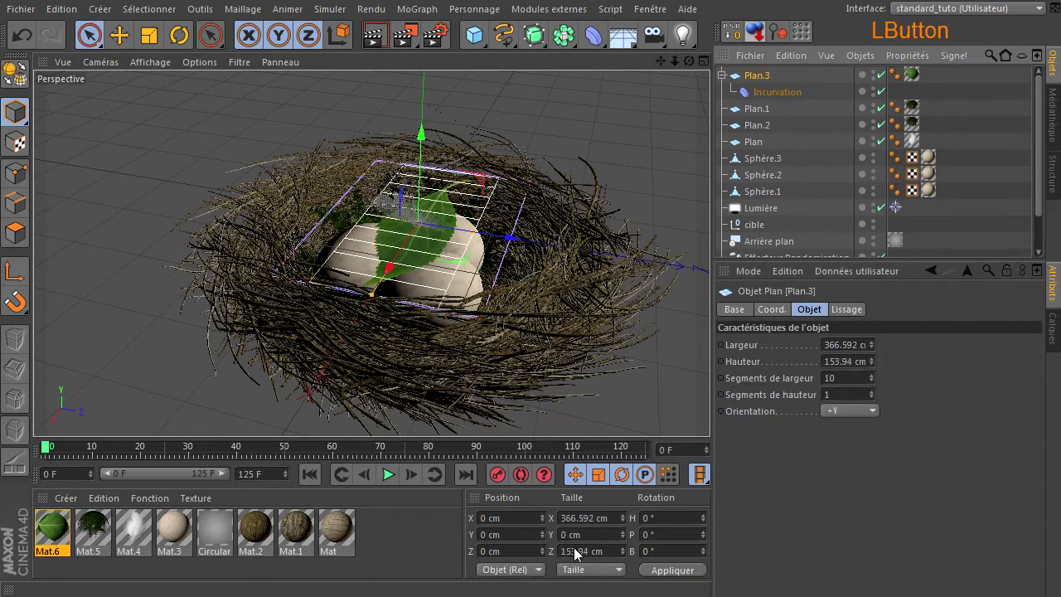
left_click(776, 92)
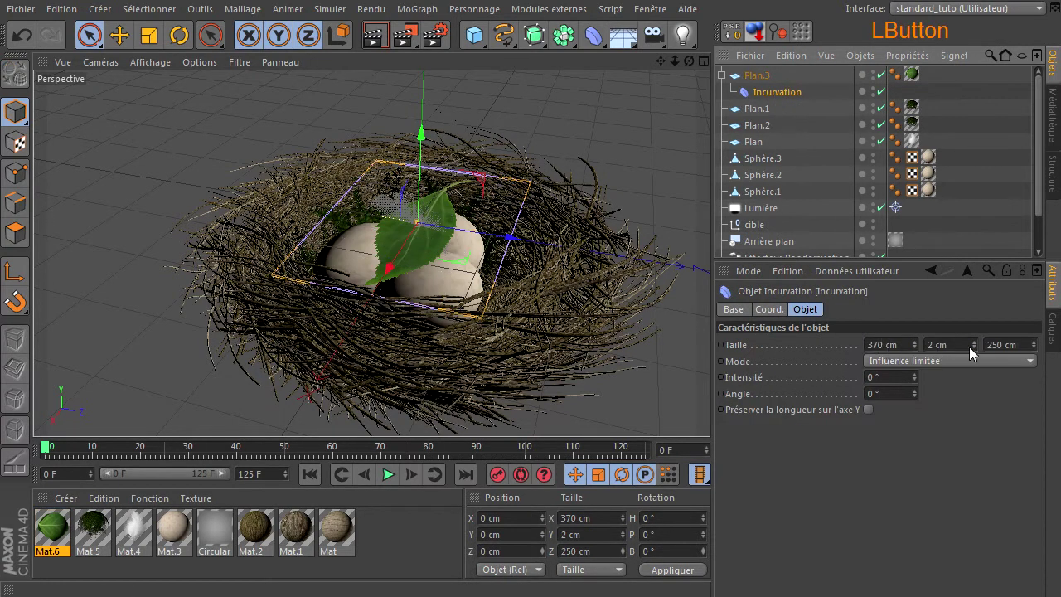
left_click(1005, 345)
type("155")
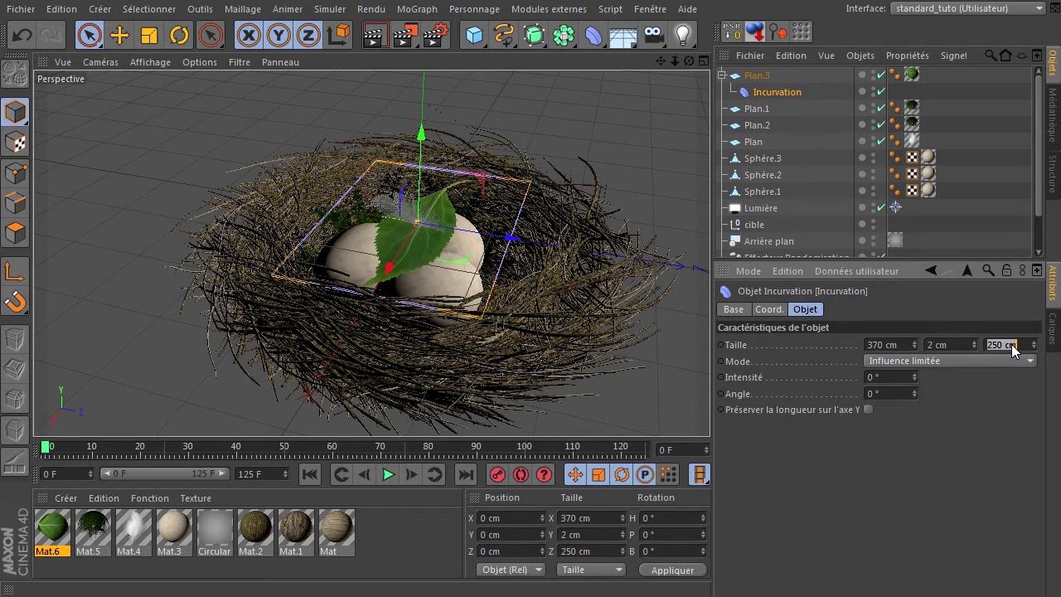
left_click(977, 466)
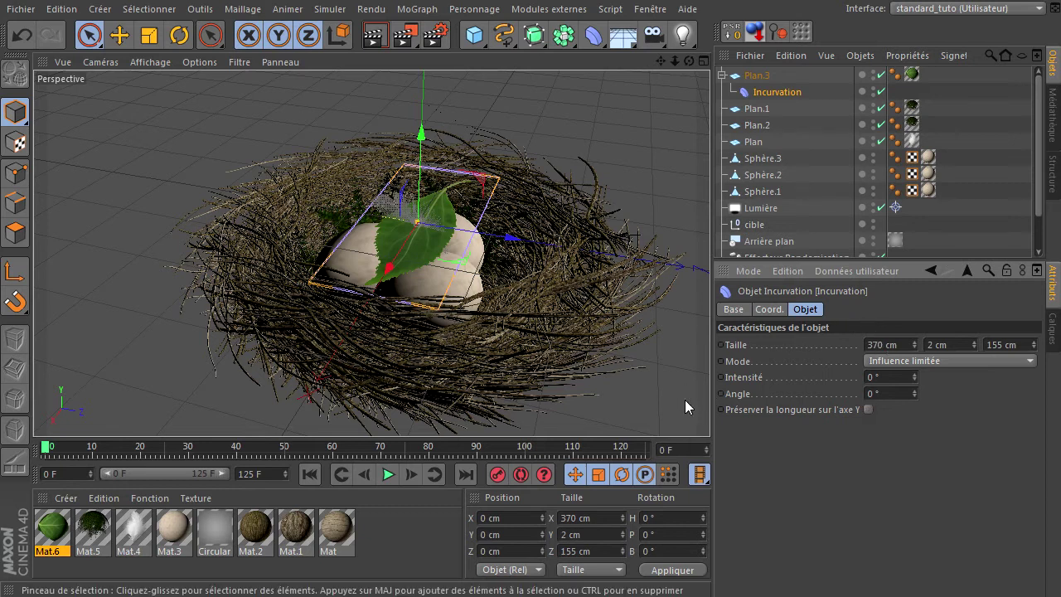
Make the Bend deformer preserve length along the Y axis and set its strength to 20°.
left_click(869, 410)
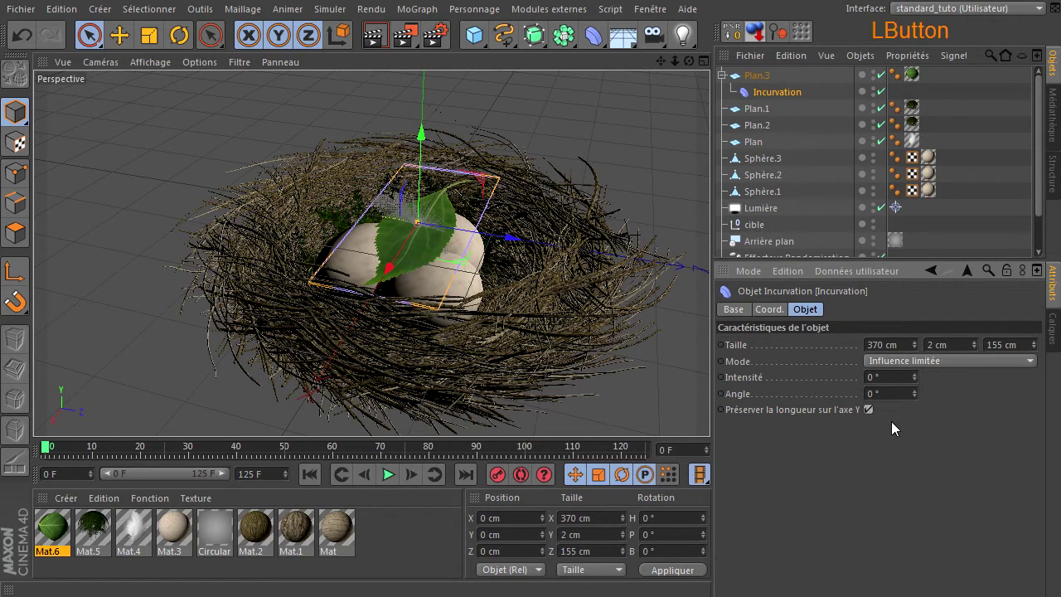
mouse_move(917, 377)
left_mouse_down()
mouse_move(931, 314)
mouse_move(896, 422)
mouse_move(917, 376)
left_mouse_up()
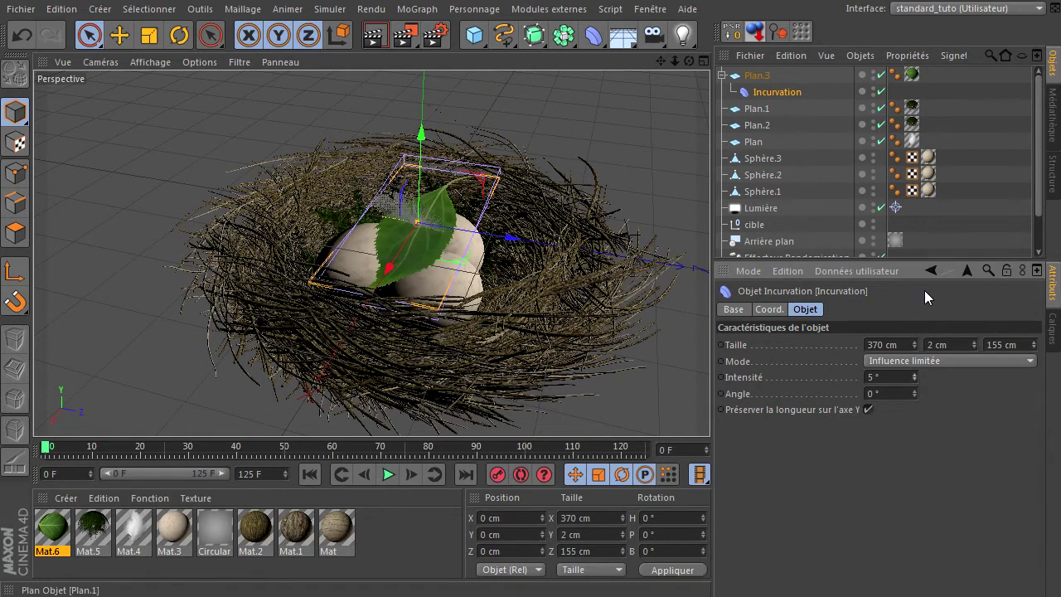
left_click(884, 378)
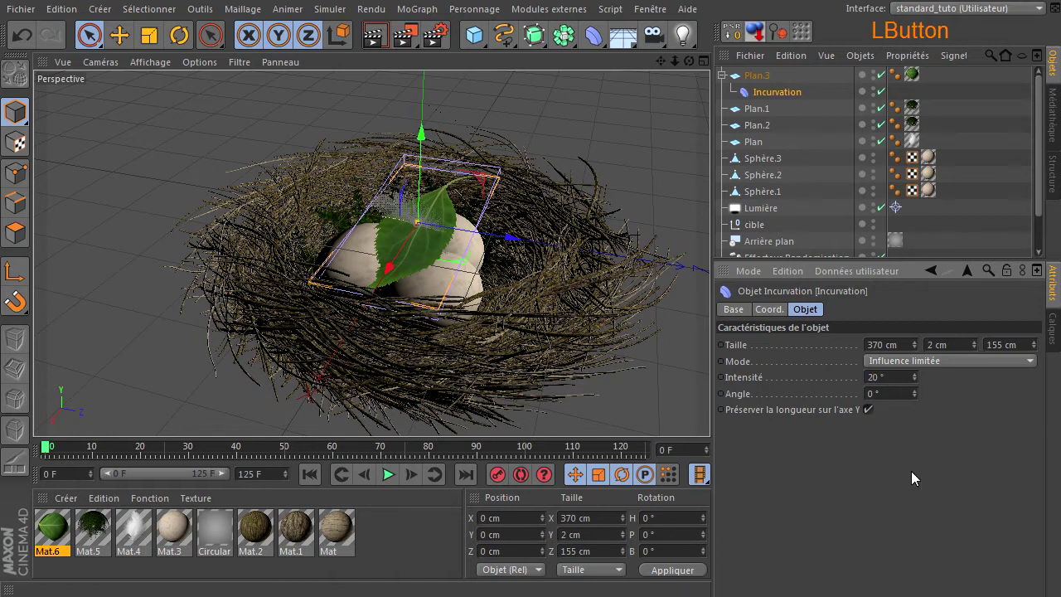
Set the Bend deformer's size to 100 cm on all three axes.
left_click(774, 92)
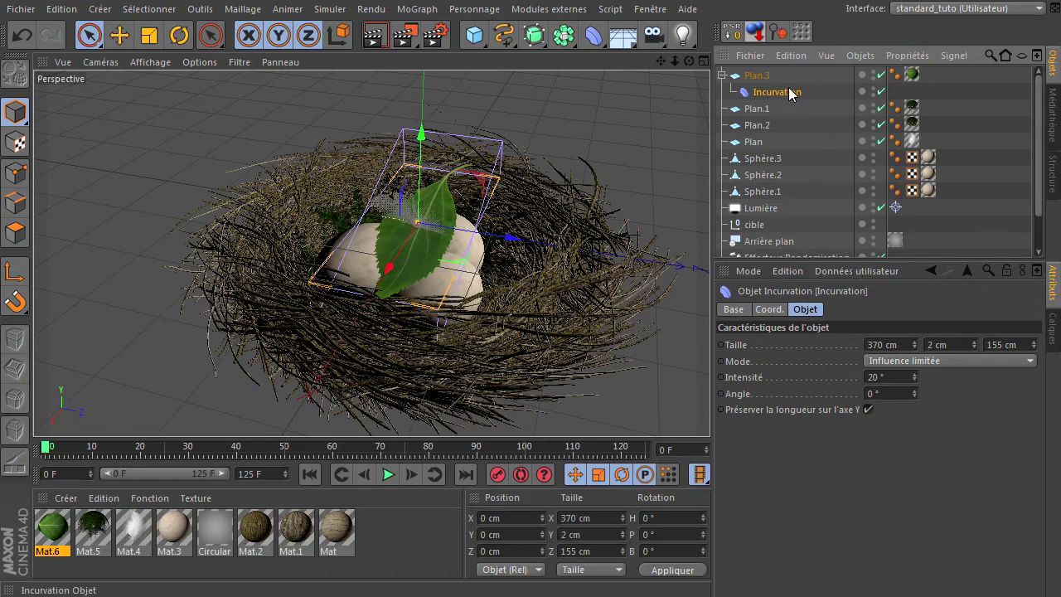
left_click(900, 346)
type("100")
left_click(958, 346)
type("100")
left_click(1014, 341)
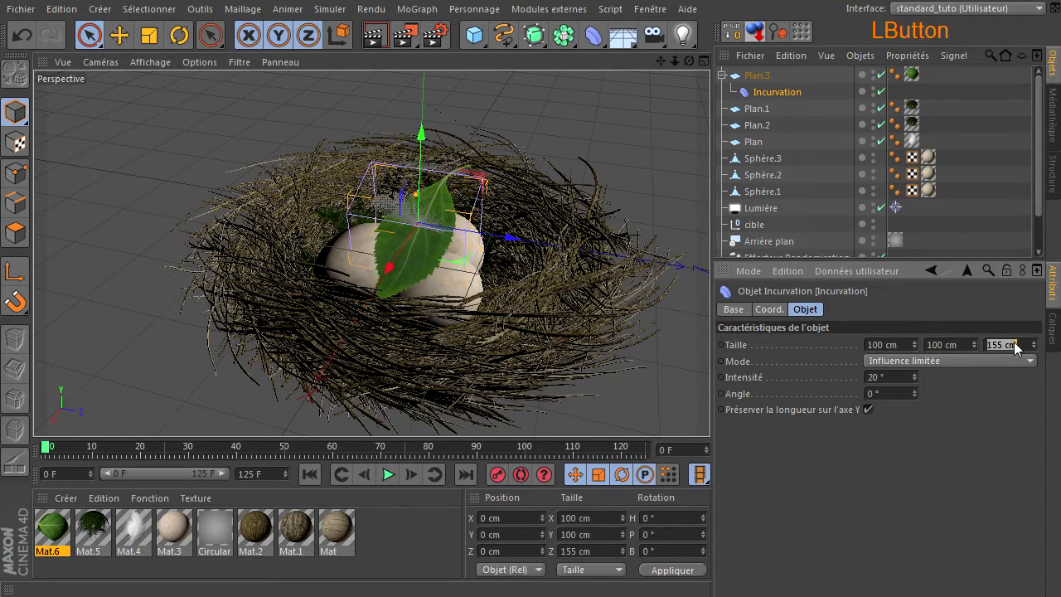
type("100")
key("Return")
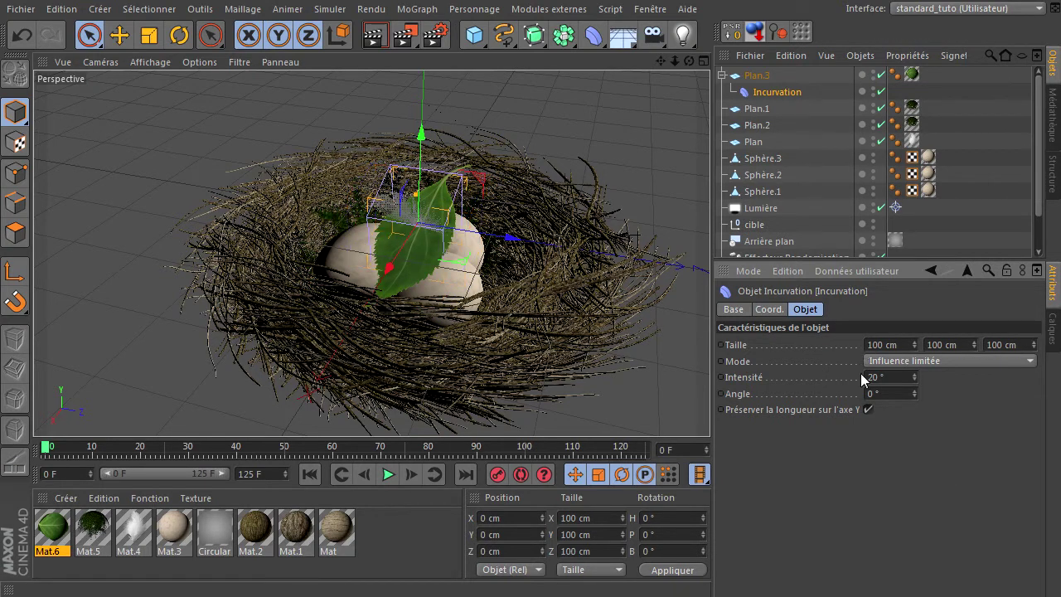
Set the bend strength to 50° and rotate the deformer to a bank angle of -90°.
left_click_drag(689, 62, 709, 398)
left_click(902, 378)
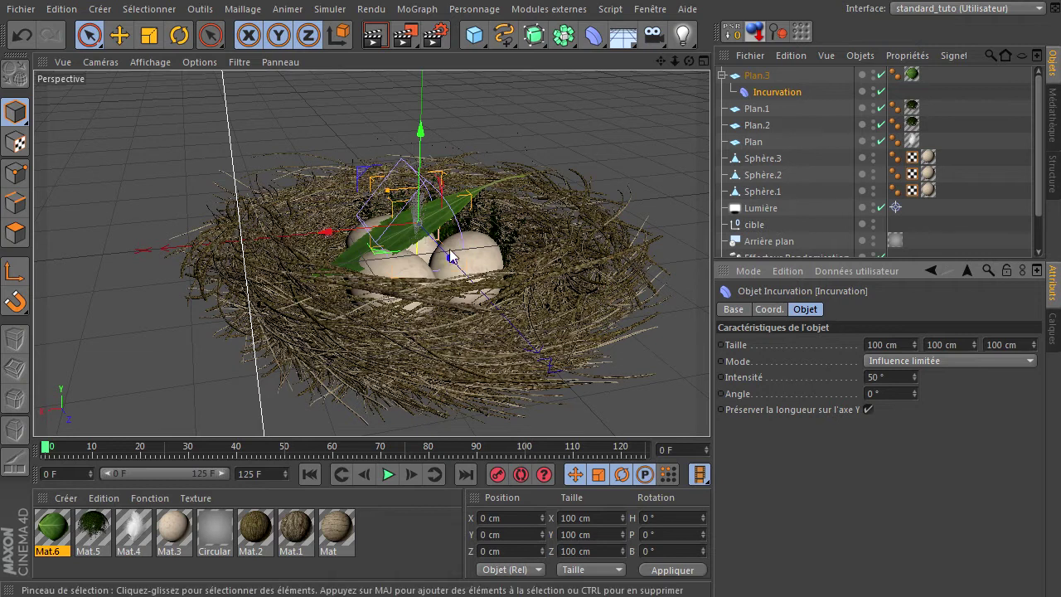
left_click(179, 35)
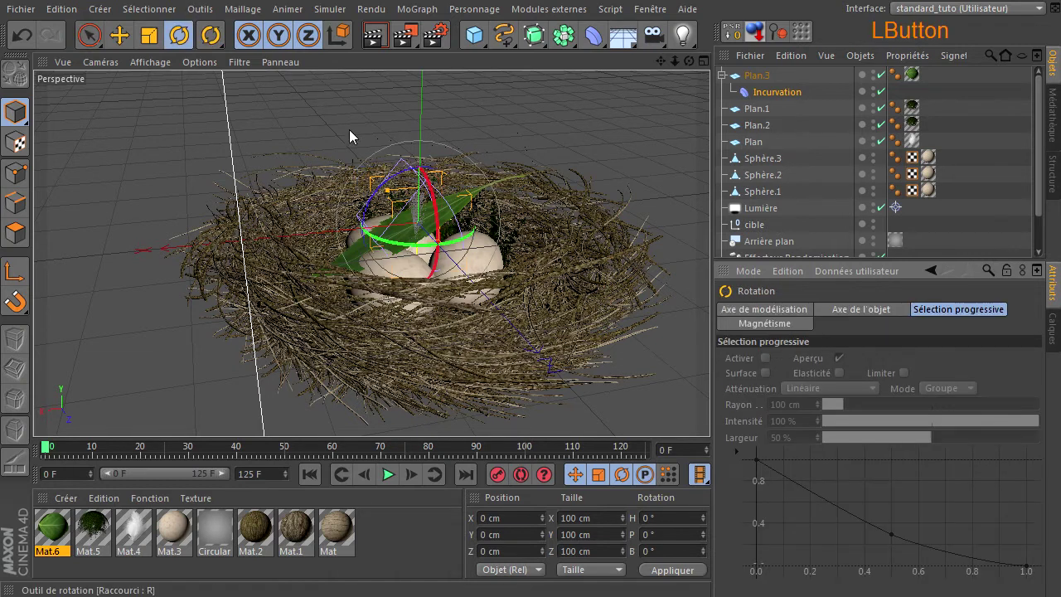
left_click_drag(382, 186, 466, 192)
left_click(88, 36)
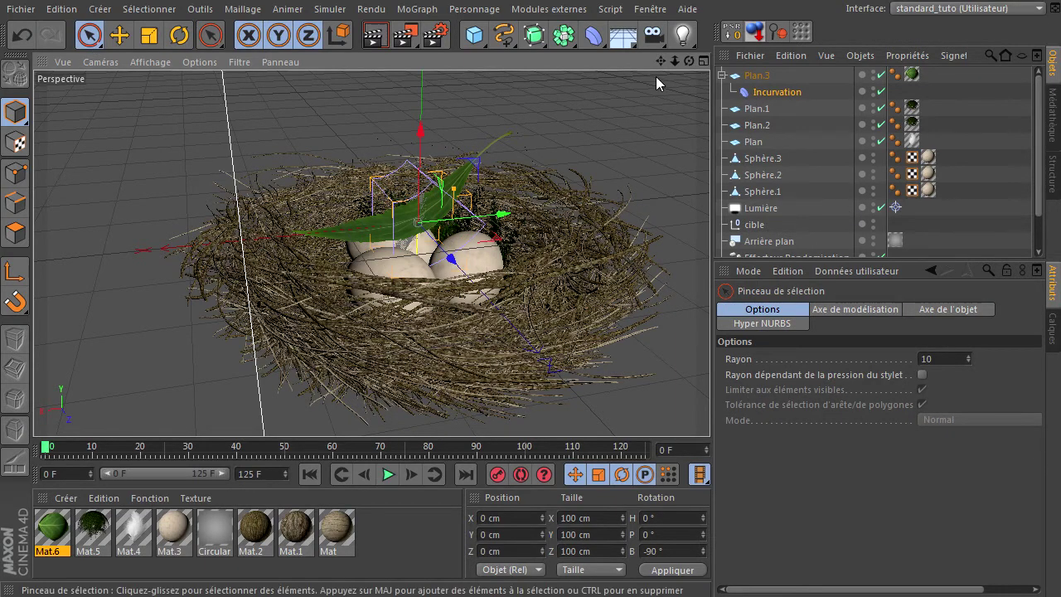
Set the rotated Bend deformer's X size to 2 cm and its Y size to 370 cm.
left_click_drag(689, 61, 710, 407)
left_click_drag(661, 355, 649, 97)
left_click(771, 93)
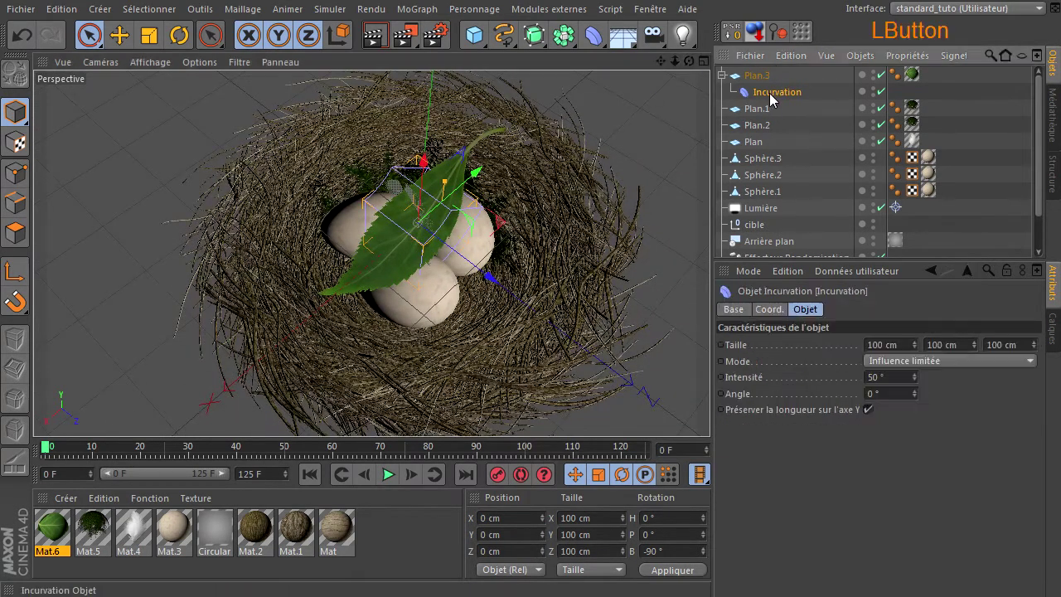
left_click(898, 346)
type("2")
key("Return")
left_click(960, 344)
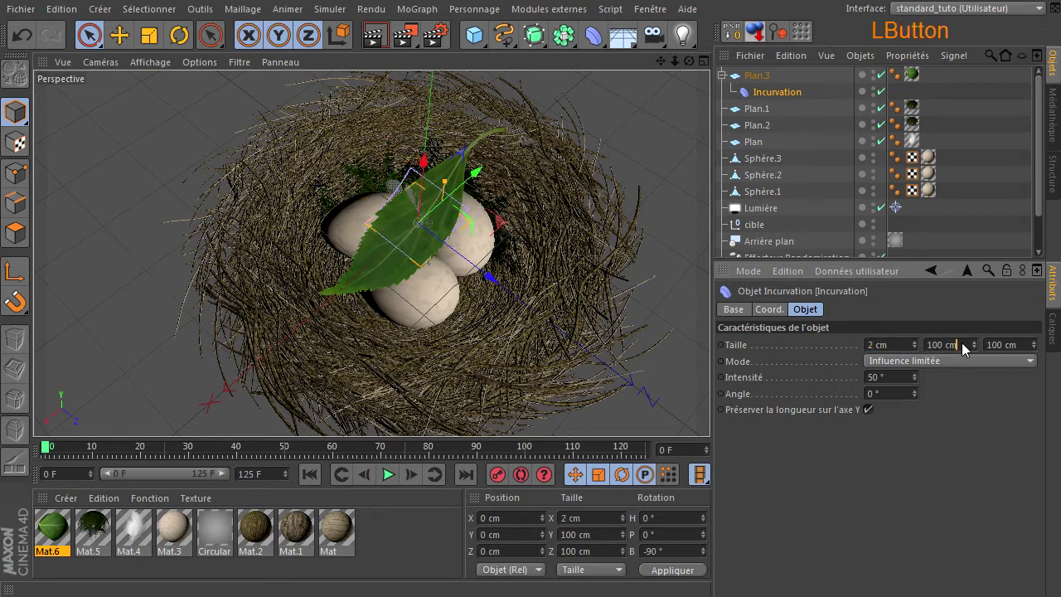
type("370")
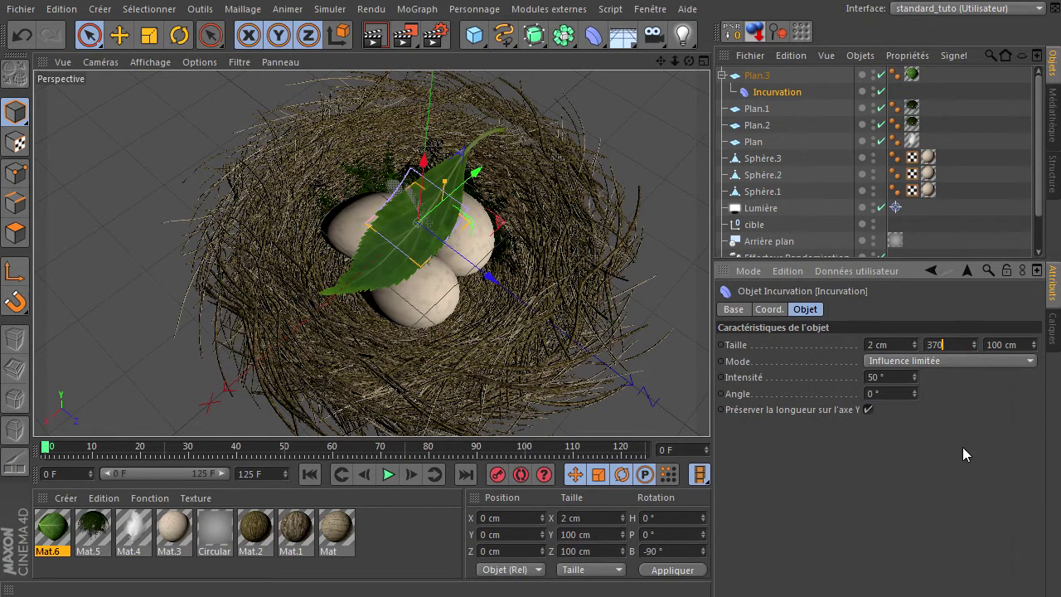
key("Return")
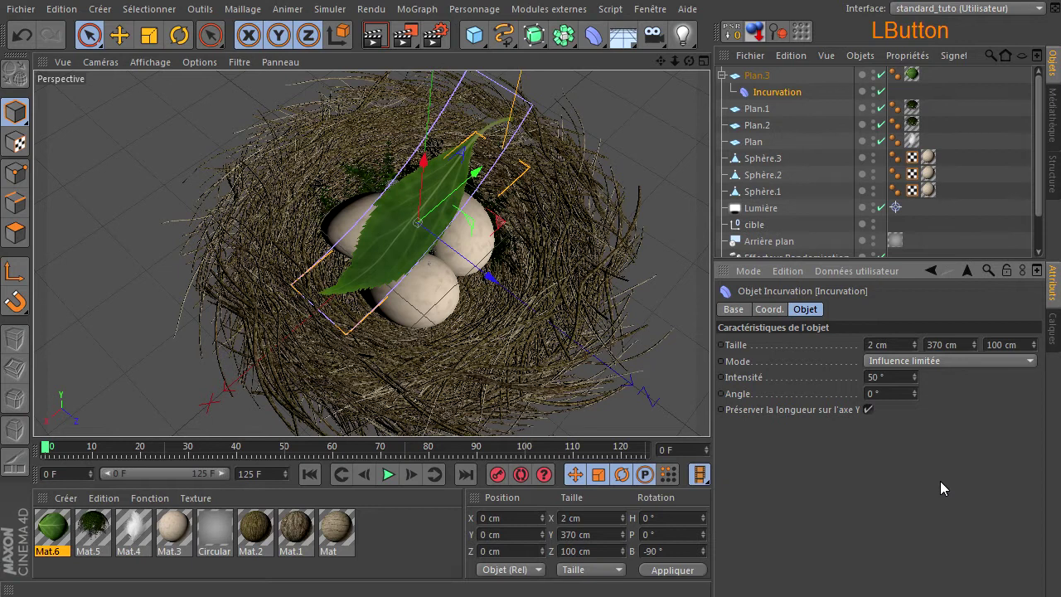
Check the leaf plane's height and set the Bend deformer's Z size to 155 cm to match it.
left_click(1011, 344)
left_click(770, 75)
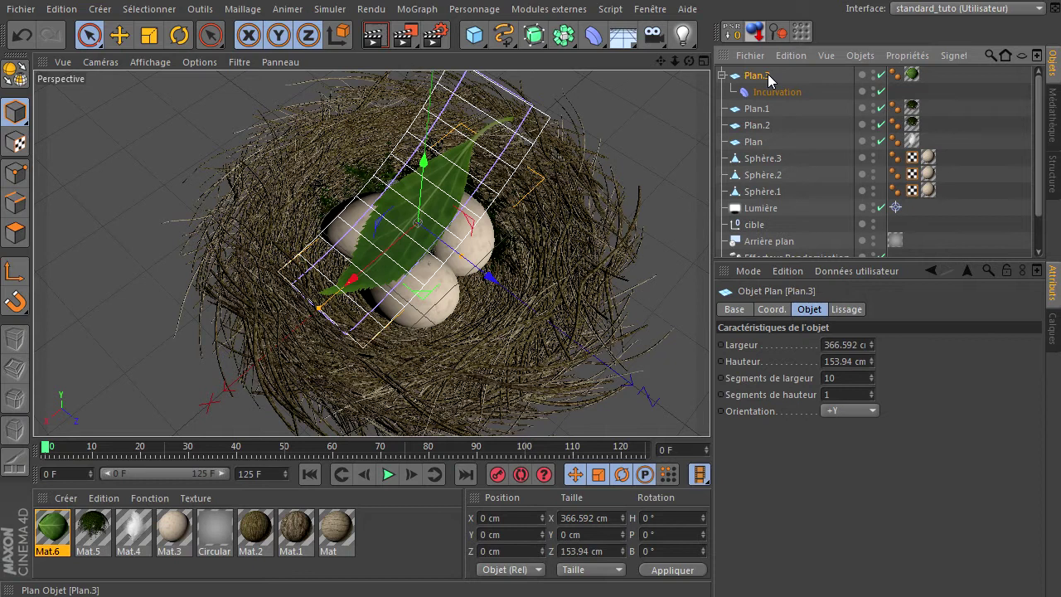
left_click(773, 93)
left_click(1015, 345)
type("155")
key("Return")
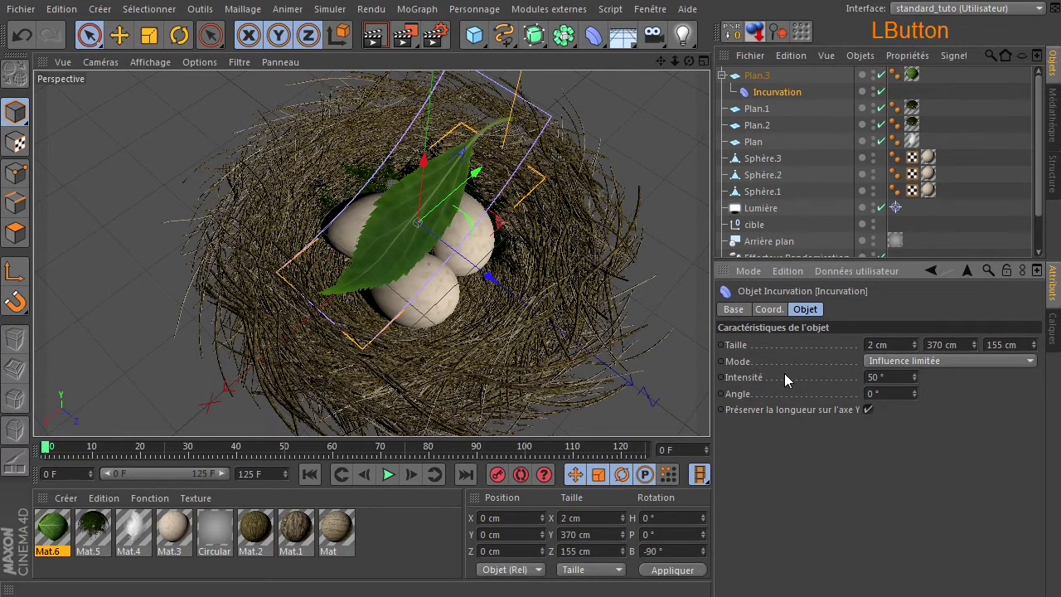
Set the leaf Bend deformer's strength to about -52° so the leaf curves the opposite way.
left_click(778, 94)
left_click_drag(916, 378, 916, 380)
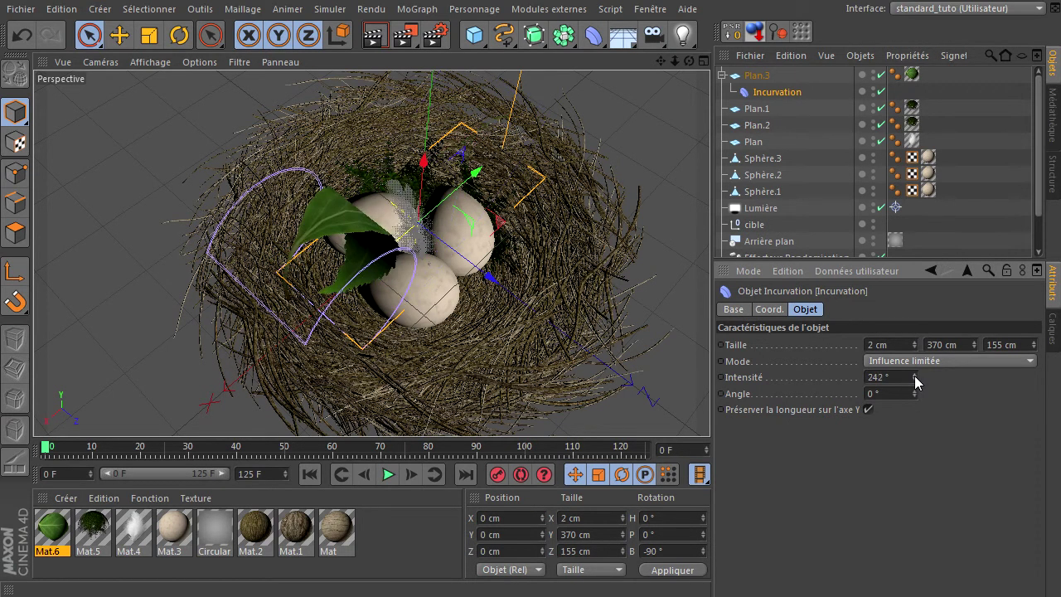
left_click_drag(902, 440, 915, 378)
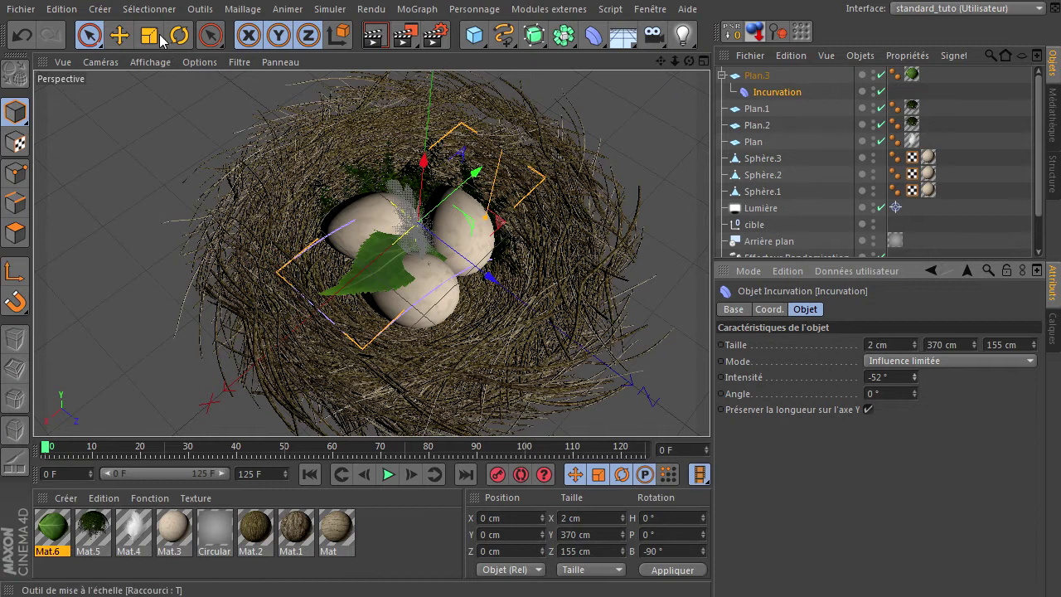
Raise the leaf plane to about 77 cm and rotate it to a heading of about -238°.
left_click(119, 35)
left_click(757, 77)
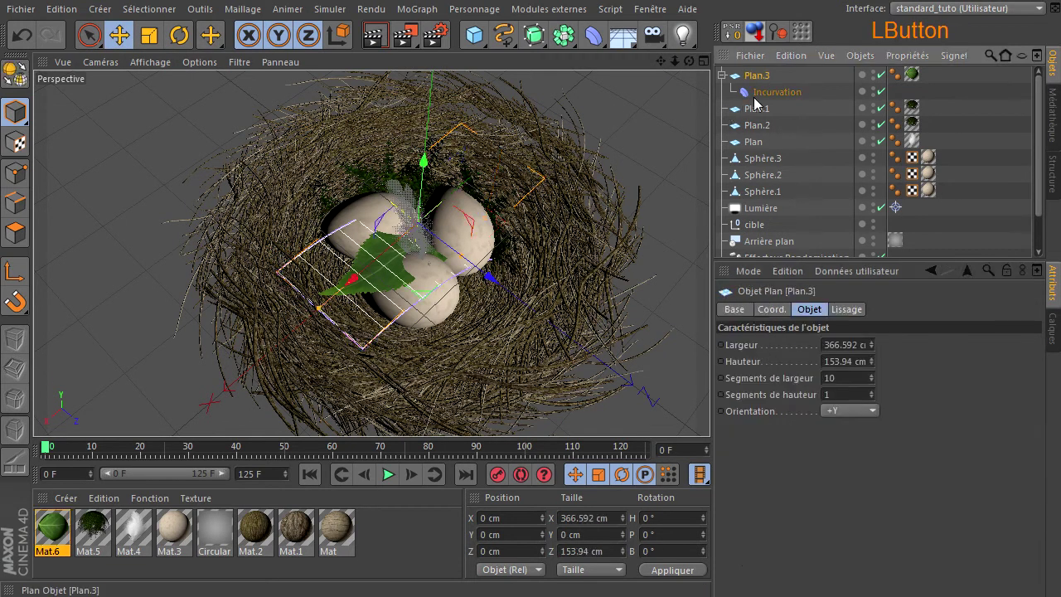
left_click_drag(422, 161, 444, 104)
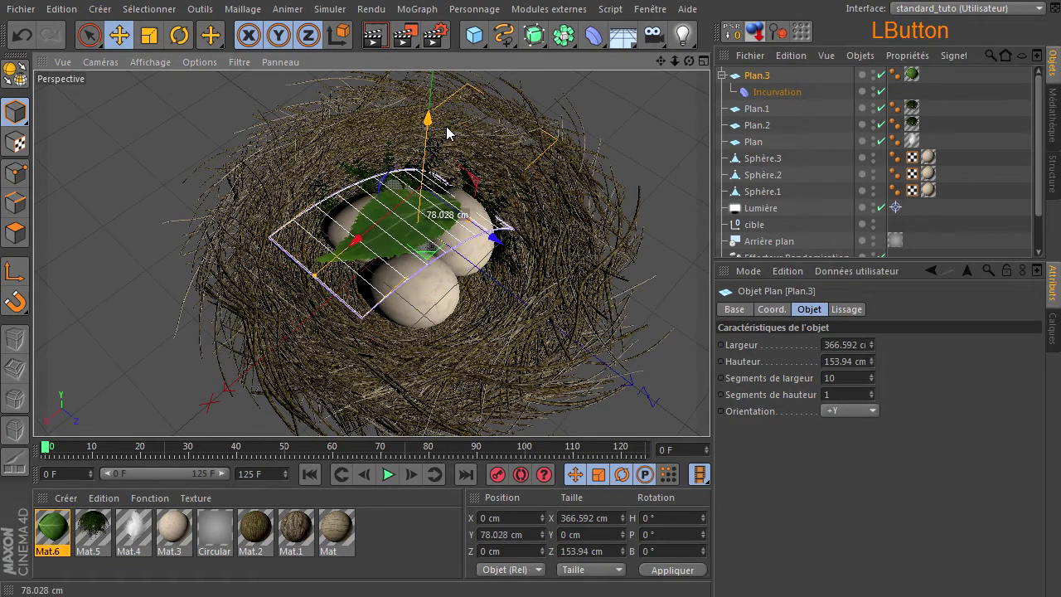
left_click(179, 35)
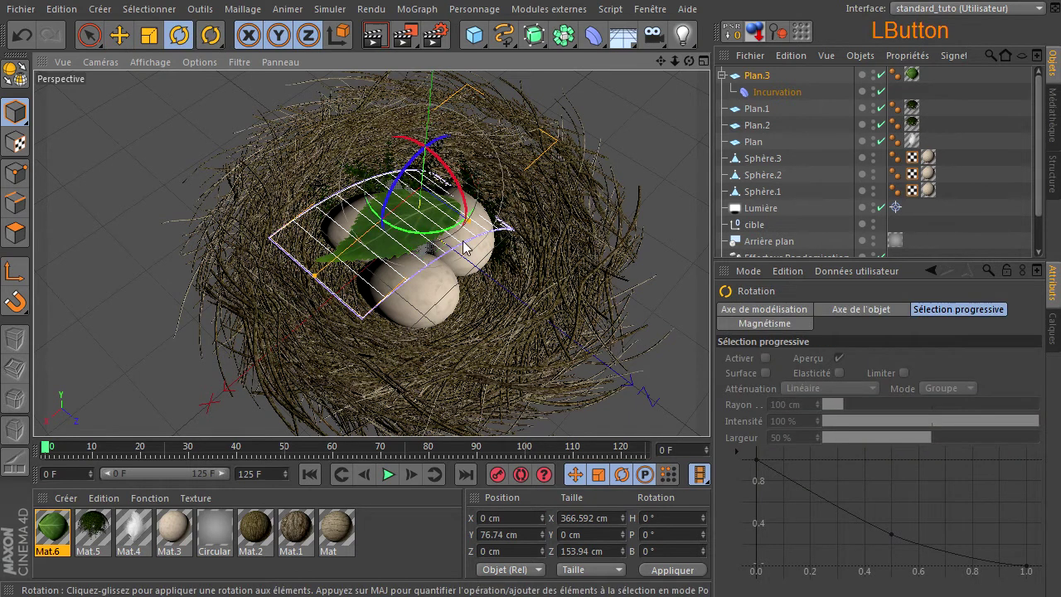
left_click_drag(450, 238, 166, 73)
Scale the leaf plane down to about 320 by 134 cm and move it beside the eggs, near X -57, Y 17, Z 93 cm.
left_click(150, 35)
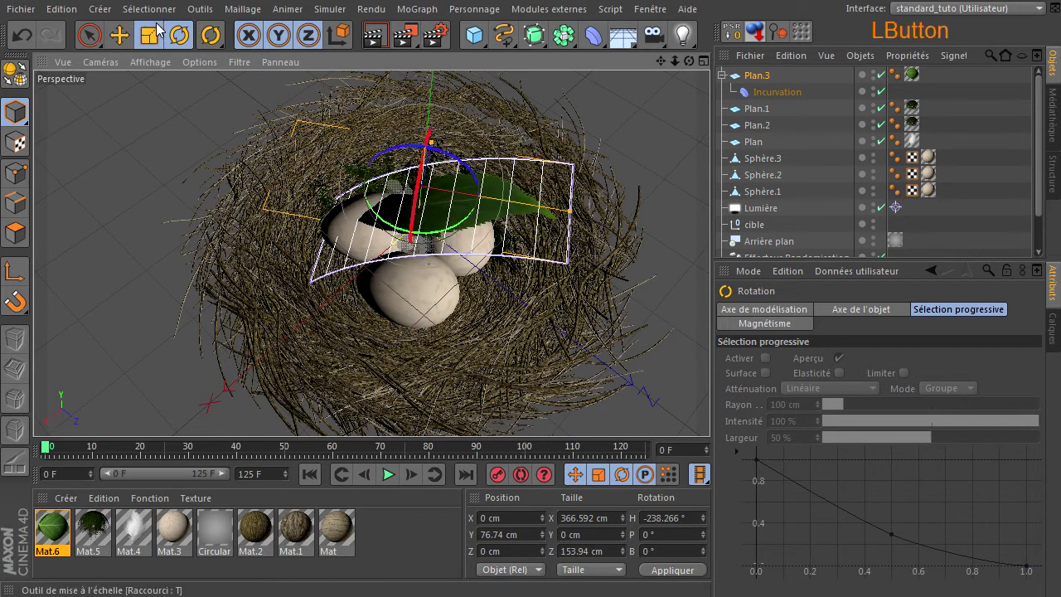
left_click_drag(131, 163, 65, 185)
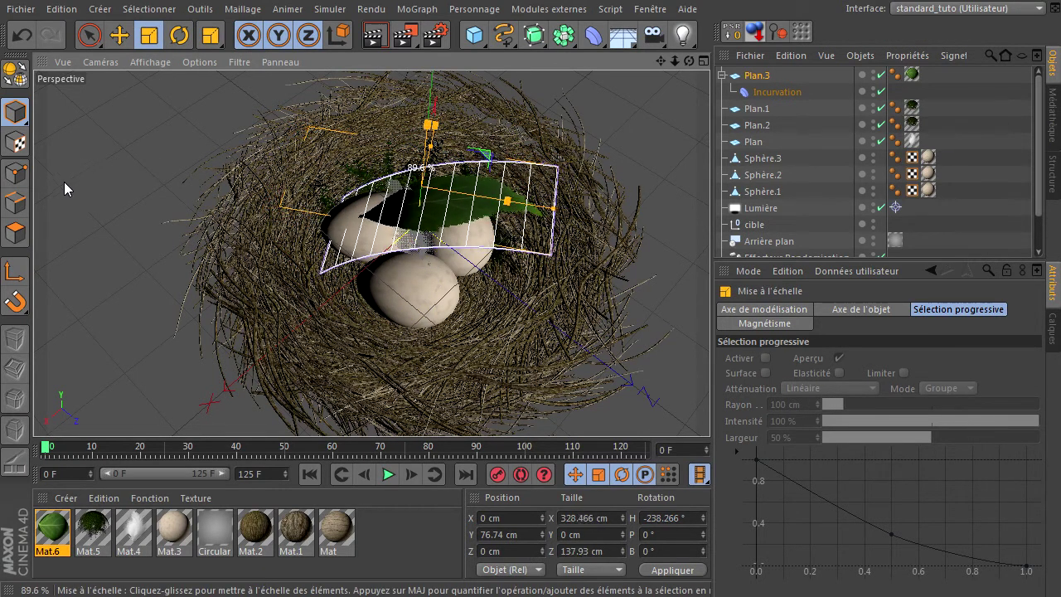
left_click(119, 35)
left_click_drag(428, 118, 513, 160)
left_click_drag(708, 413, 629, 64)
Tilt the leaf plane to about -246° heading, 20° pitch and -27° bank, and nudge it lower against the nest's rim.
left_click(179, 36)
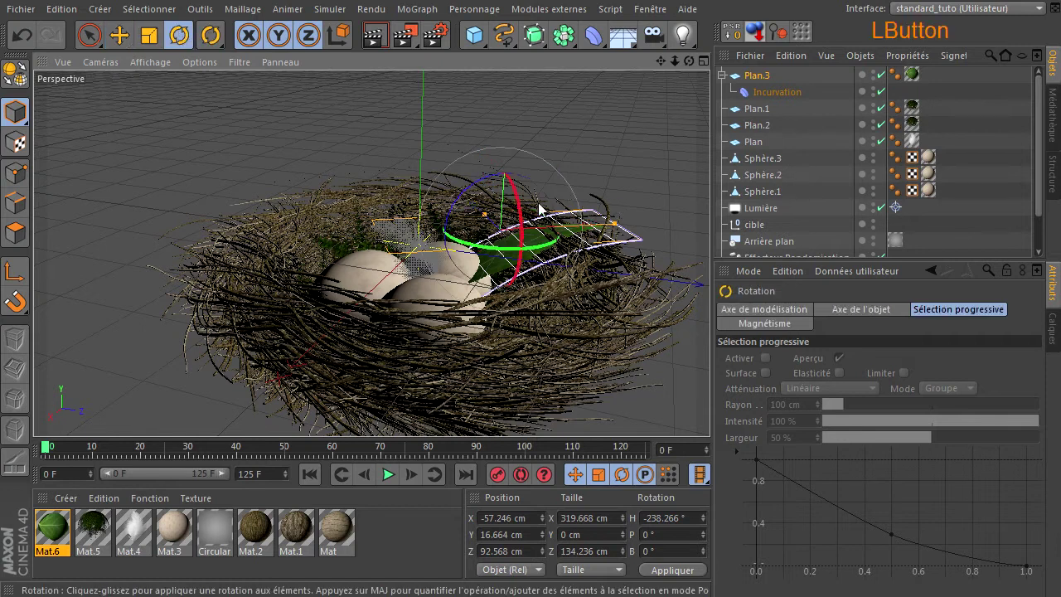
left_click_drag(481, 183, 541, 228)
mouse_move(528, 186)
left_mouse_down()
mouse_move(507, 181)
mouse_move(527, 191)
left_mouse_up()
left_click(119, 35)
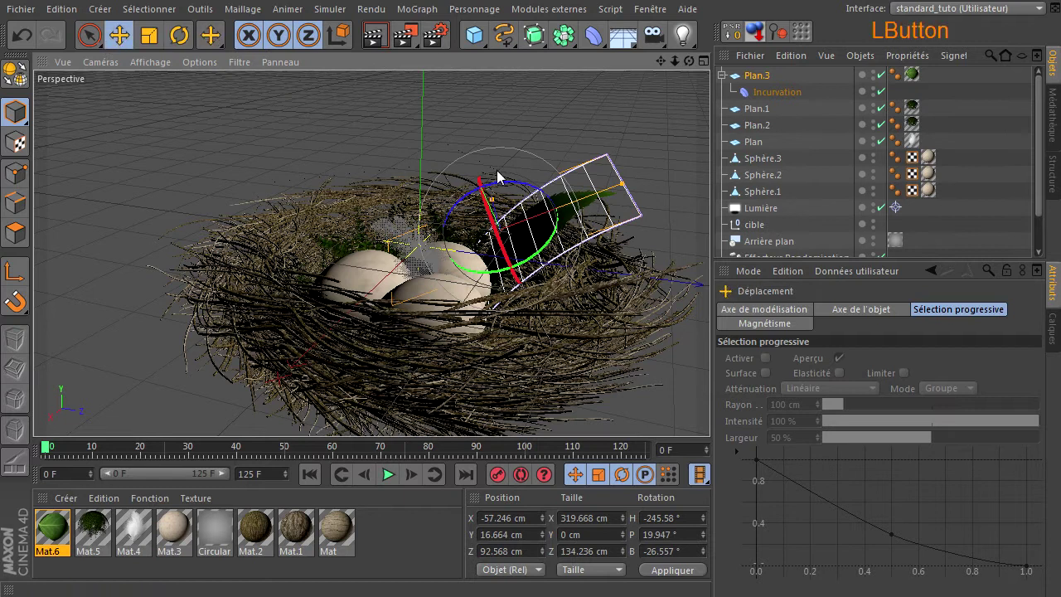
mouse_move(467, 159)
left_mouse_down()
mouse_move(512, 204)
mouse_move(479, 193)
mouse_move(475, 174)
left_mouse_up()
Deselect the leaf and render the perspective view to check the whole nest with the bent leaf.
left_click(687, 82)
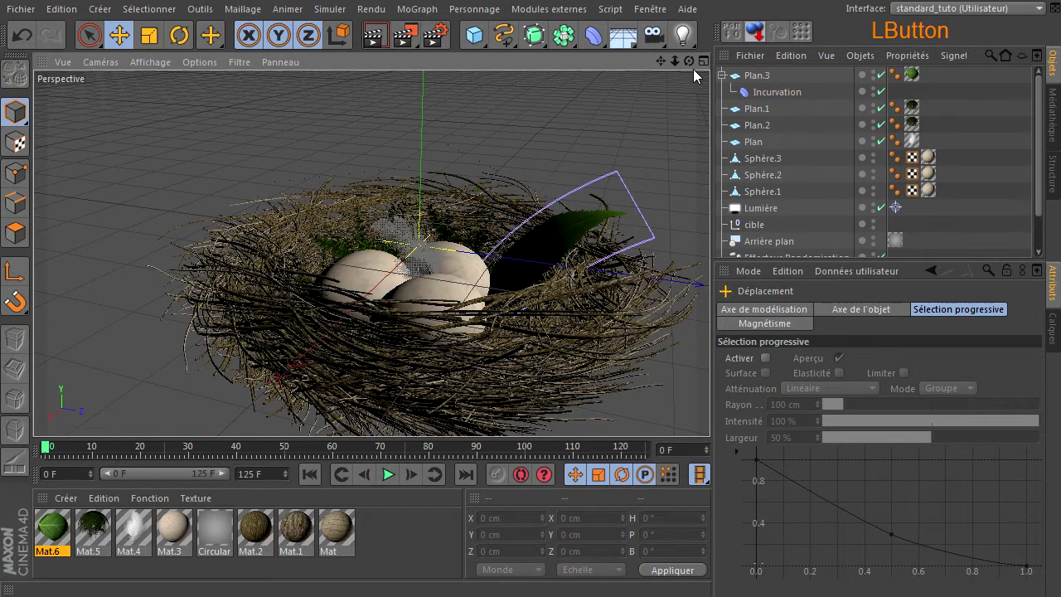
left_click_drag(689, 63, 710, 406)
left_click_drag(673, 60, 710, 406)
left_click(625, 114)
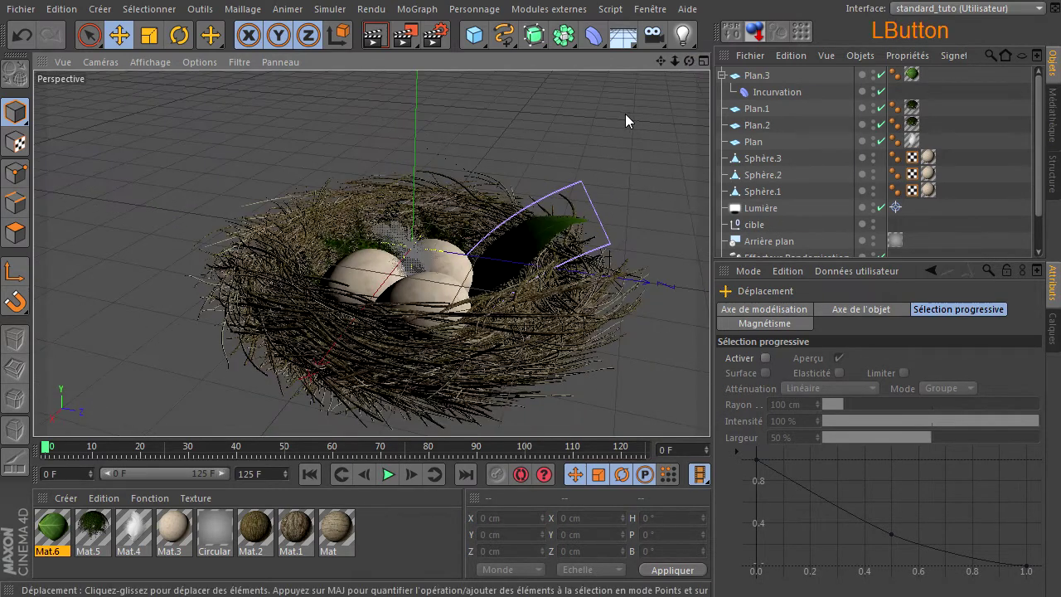
left_click(375, 35)
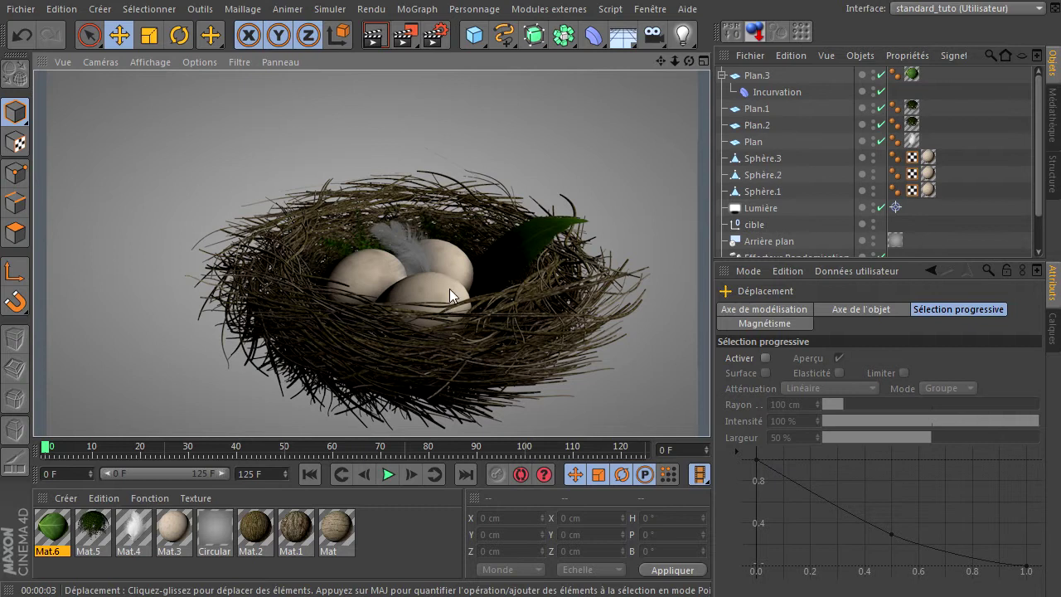
Add a new plane with 1 width segment and 1 height segment.
left_click_drag(474, 35, 647, 80)
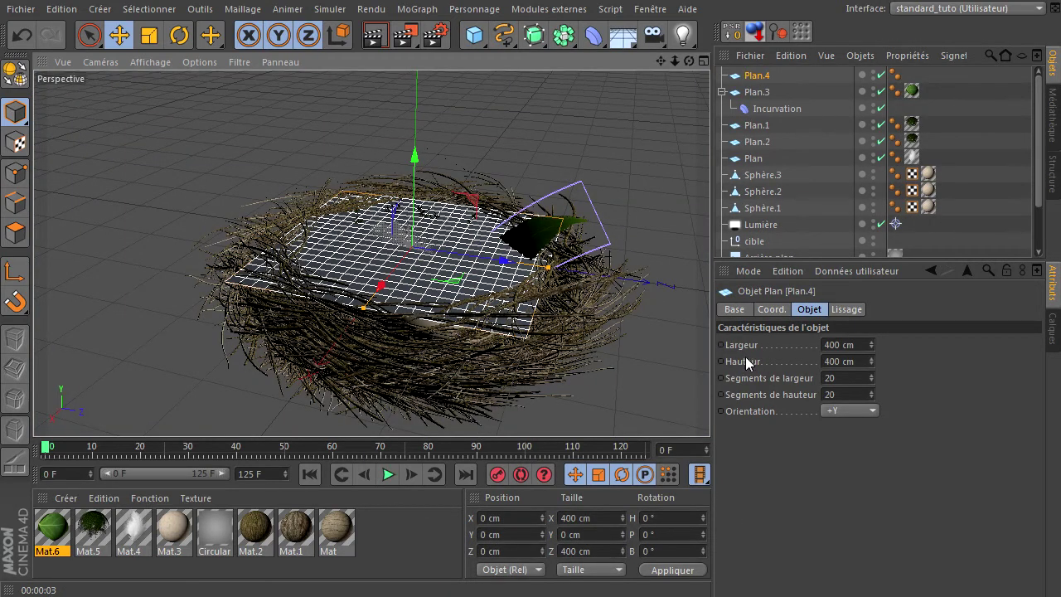
left_click(861, 383)
type("1")
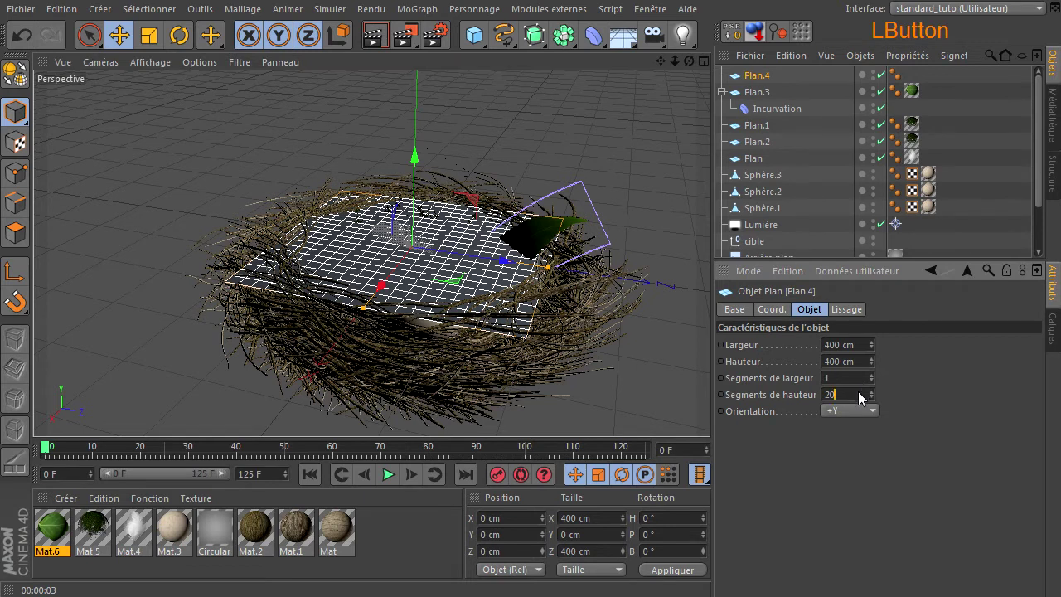
type("1")
key("Return")
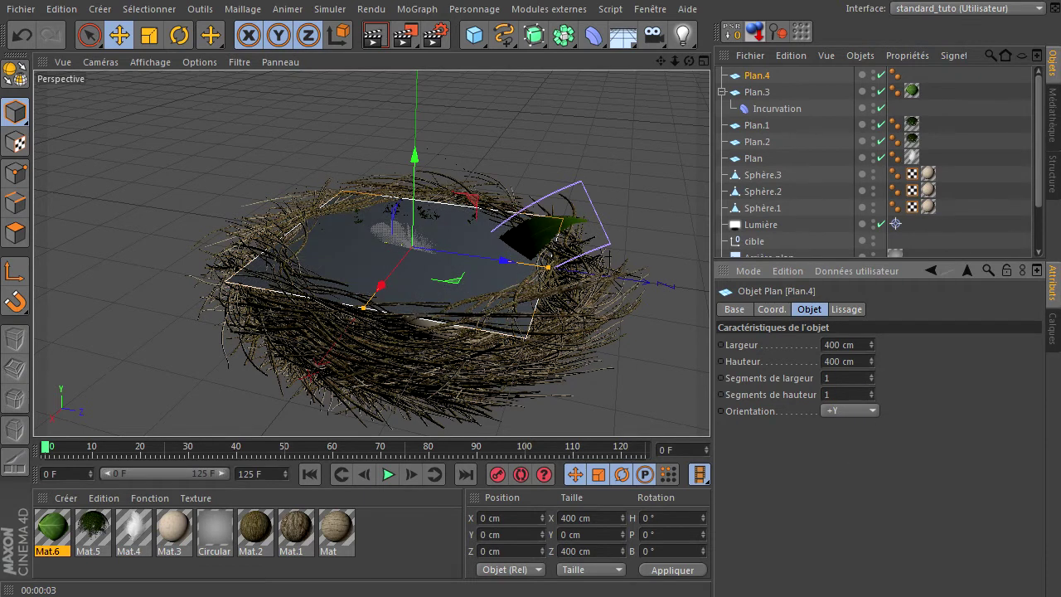
View the maple branch image Trees0065_S.png in XnView, and size the new plane to 1024 cm wide by 551 cm high.
key("alt+Tab")
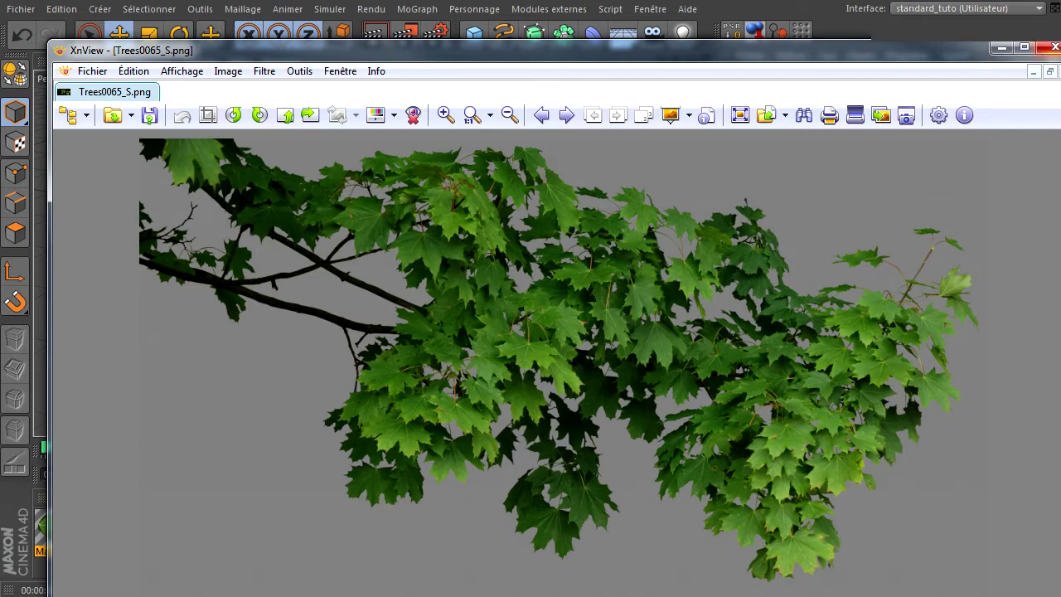
left_click(1054, 47)
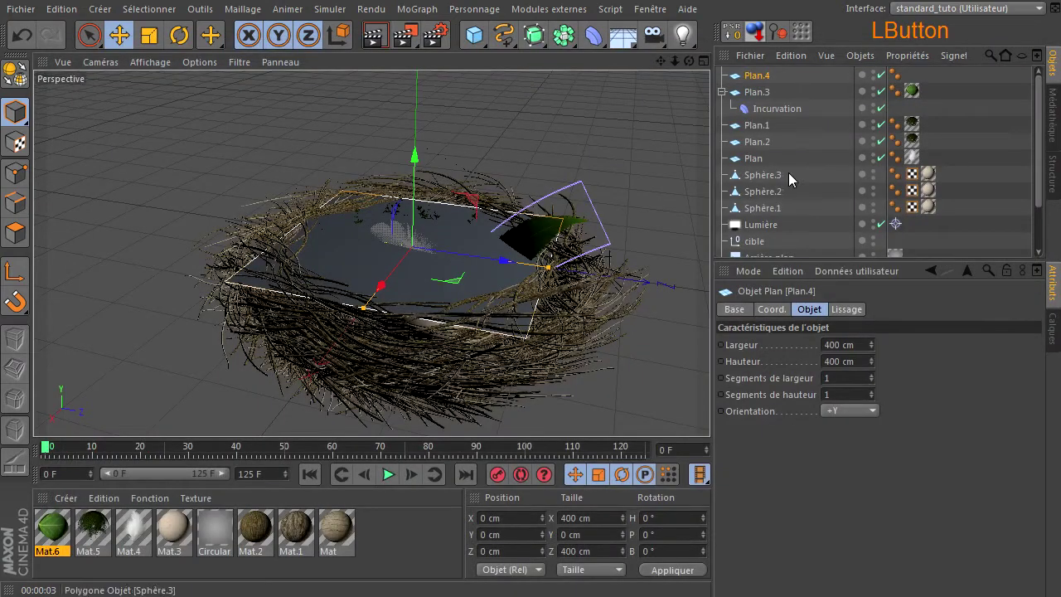
left_click(755, 77)
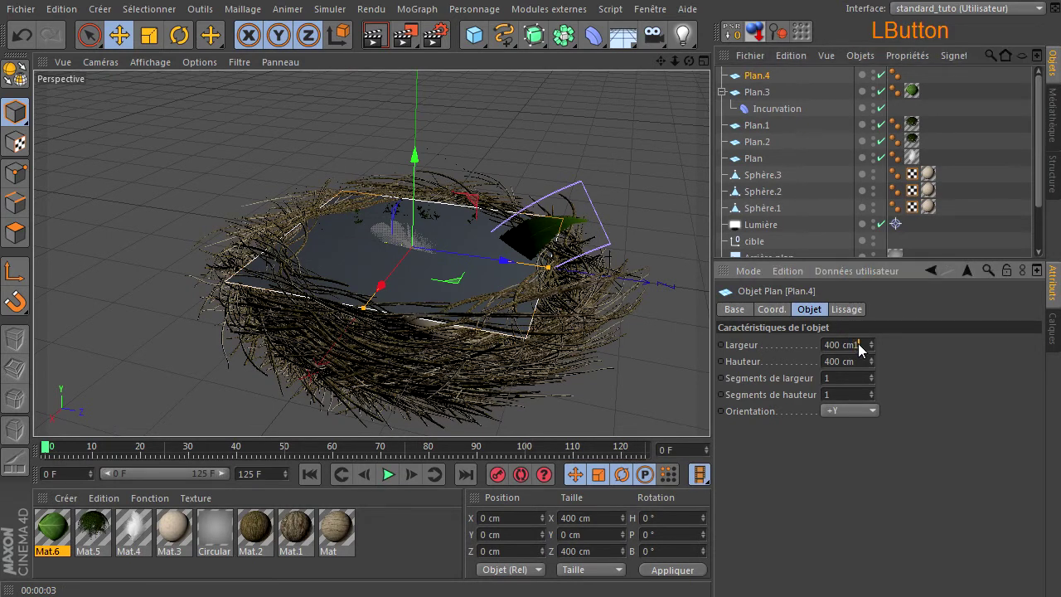
key("BackSpace")
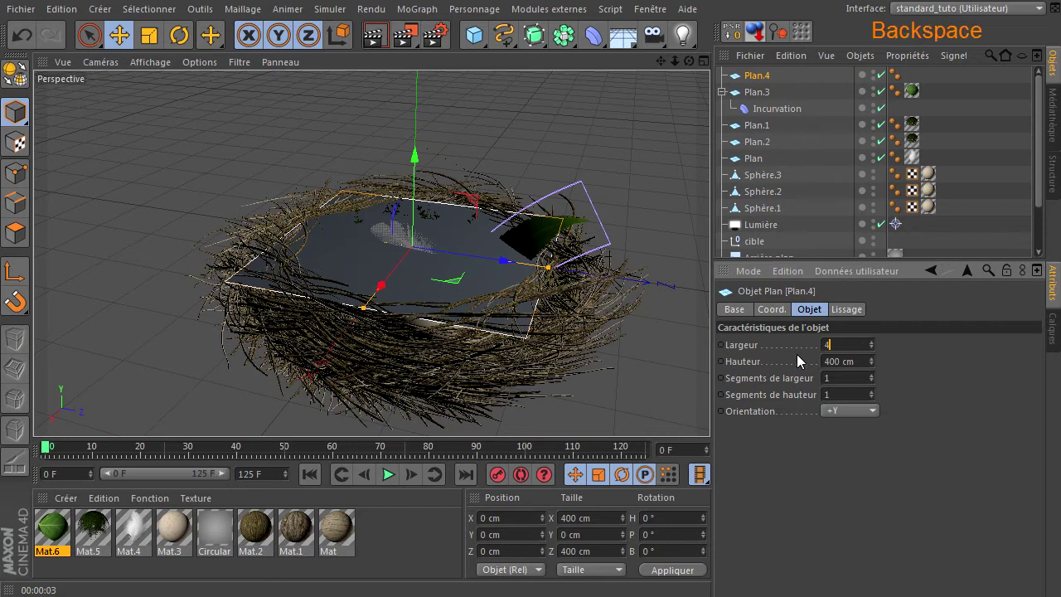
type("1024")
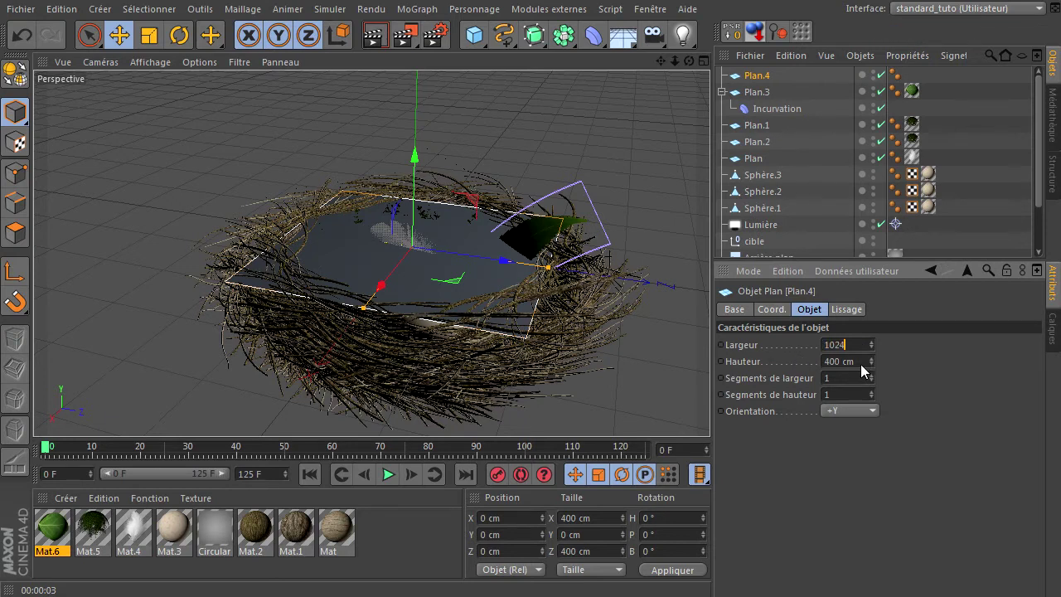
left_click(854, 363)
double_click(862, 360)
type("5")
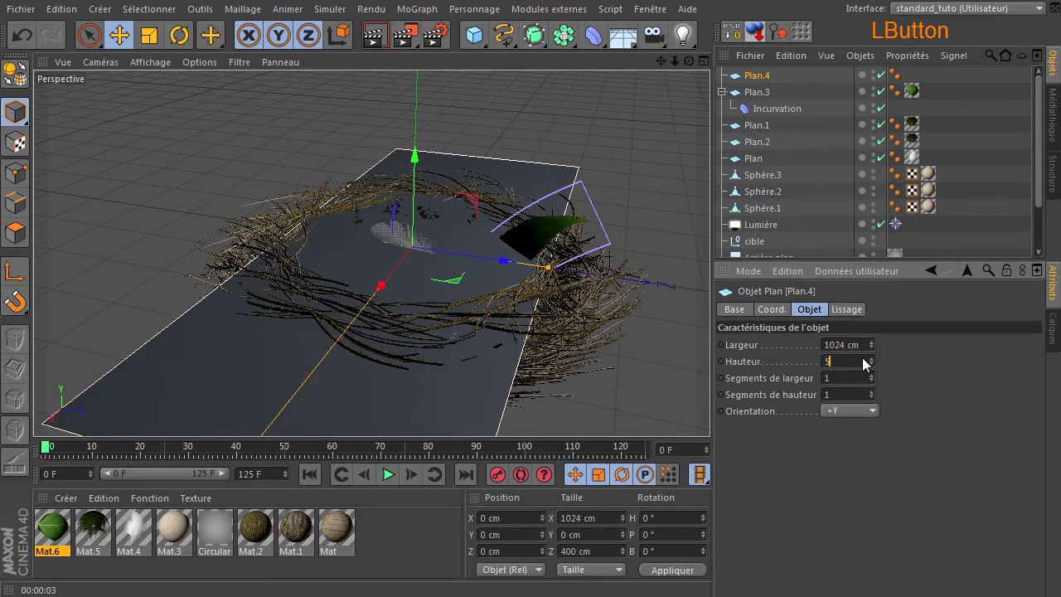
type("51")
key("Return")
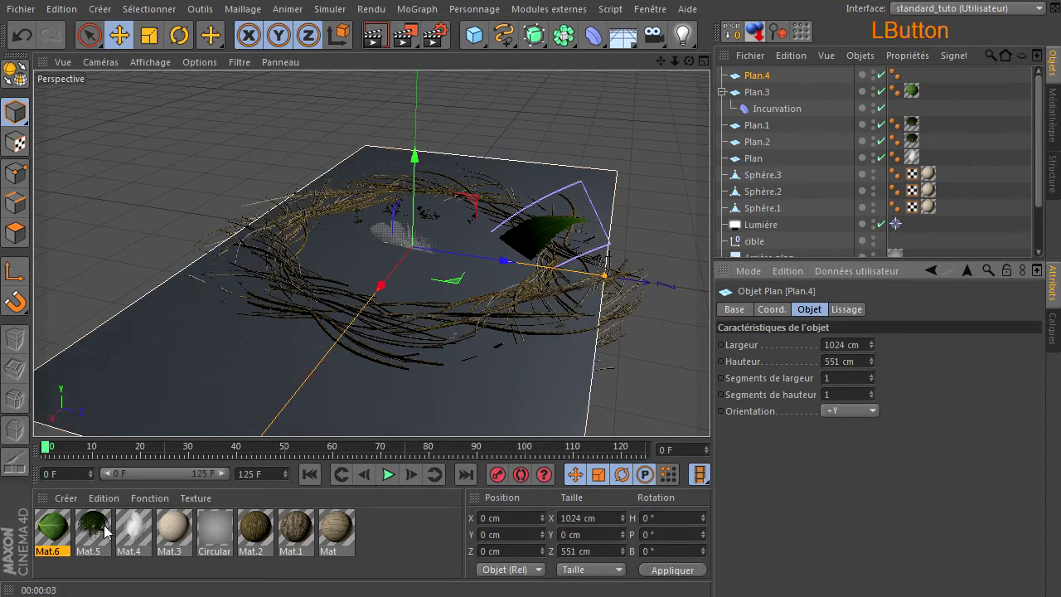
Create a new material with the specular channel disabled and the alpha channel enabled.
double_click(398, 523)
double_click(51, 527)
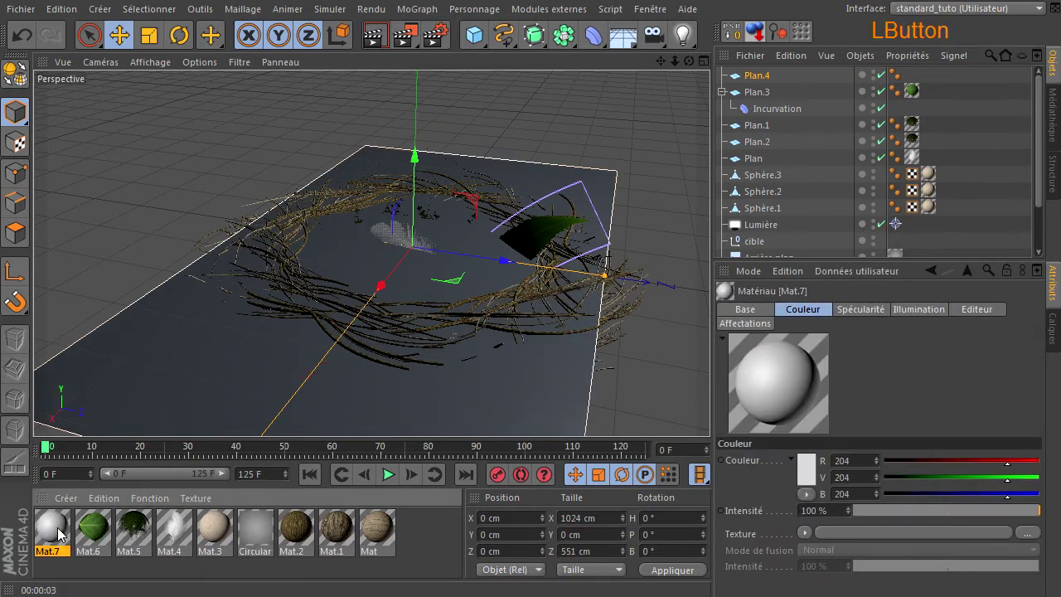
left_click(338, 411)
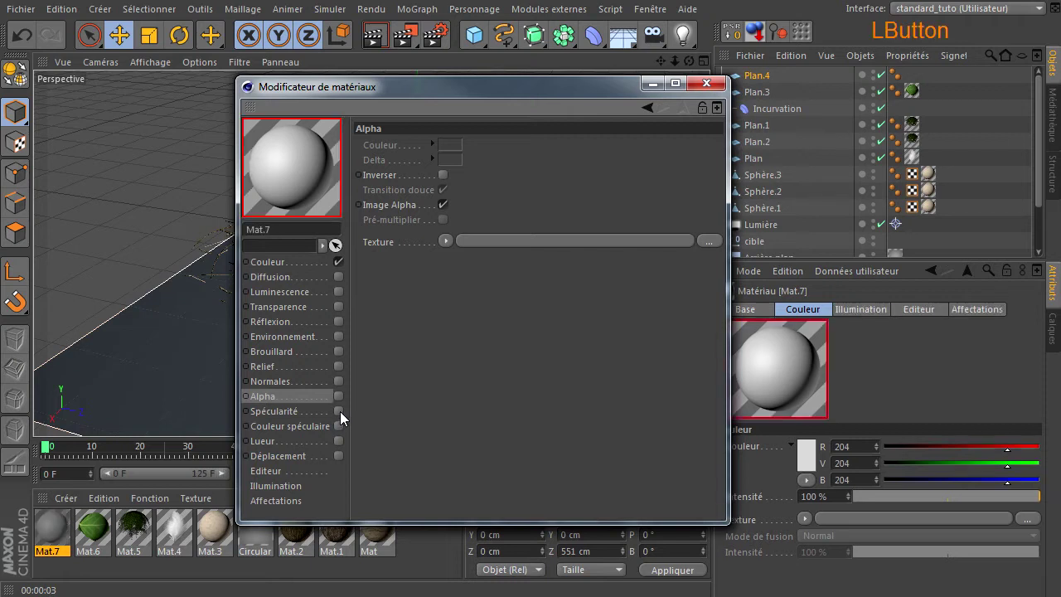
left_click(338, 397)
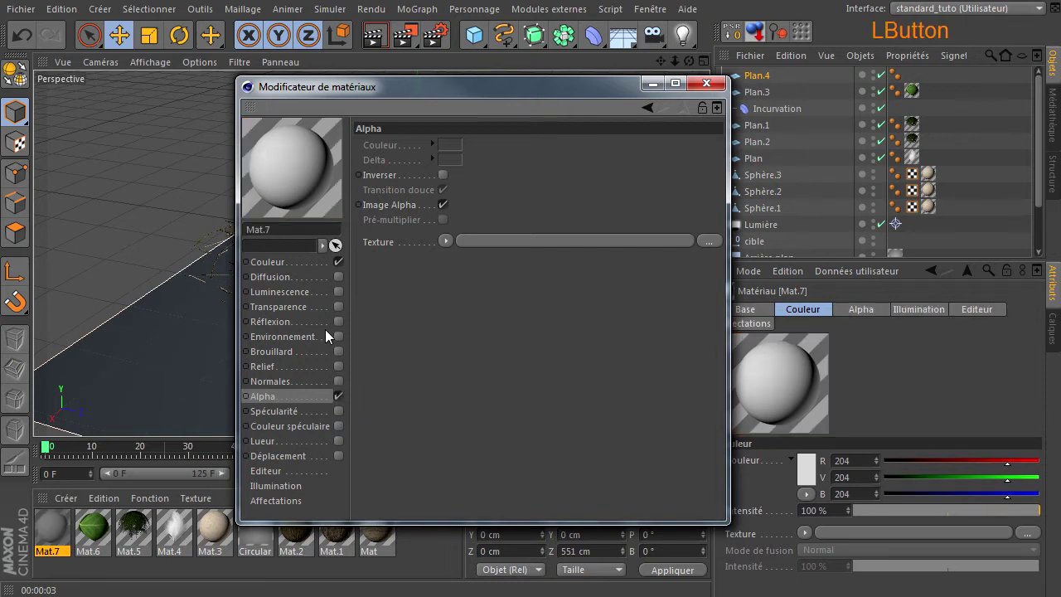
Load the maple branch image into the new material's colour and alpha channels, without copying it to the project folder.
left_click(266, 261)
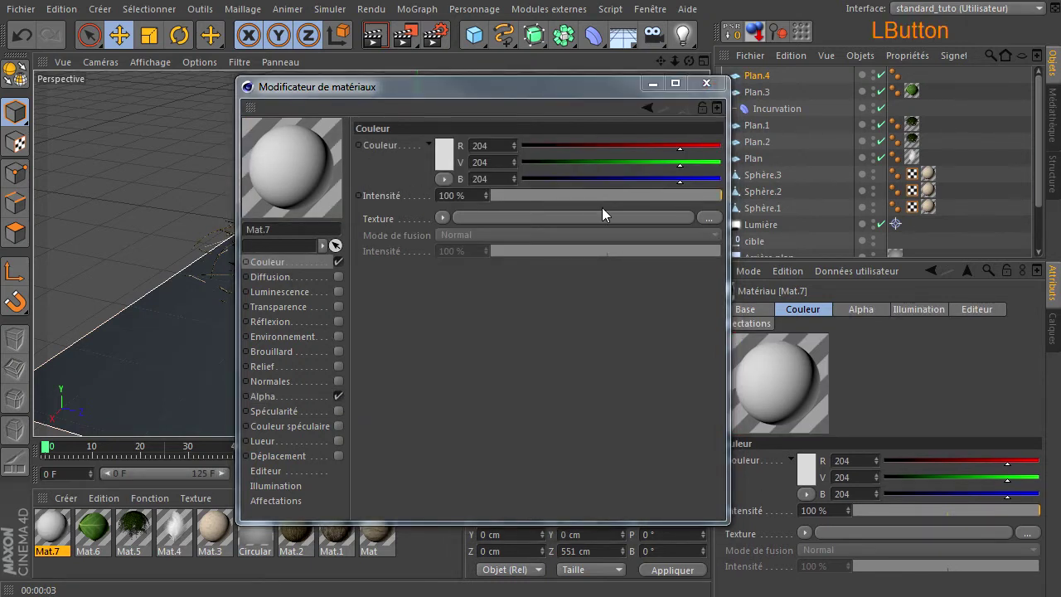
left_click(514, 217)
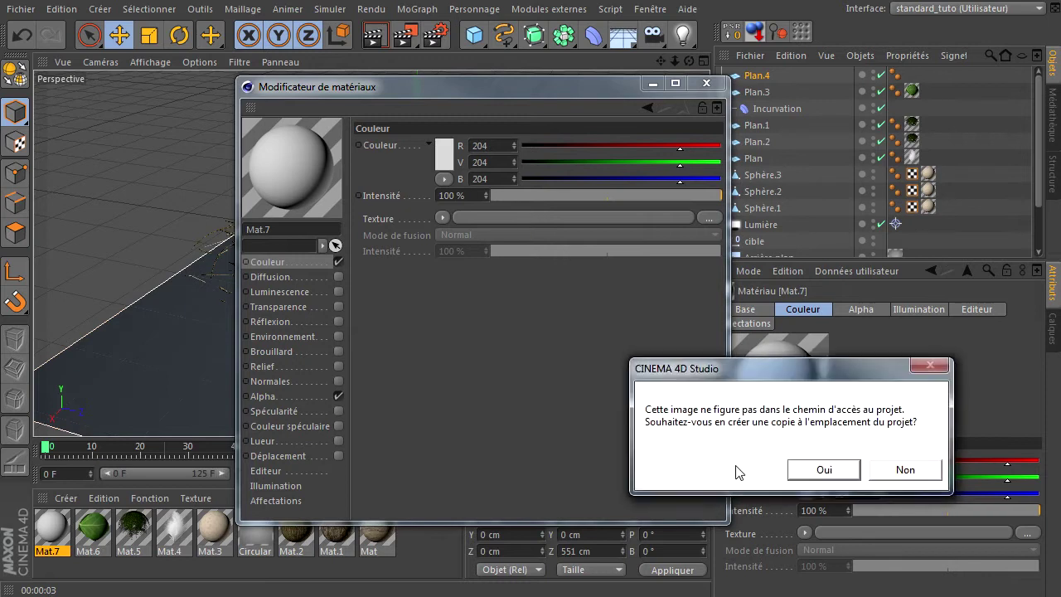
left_click(906, 468)
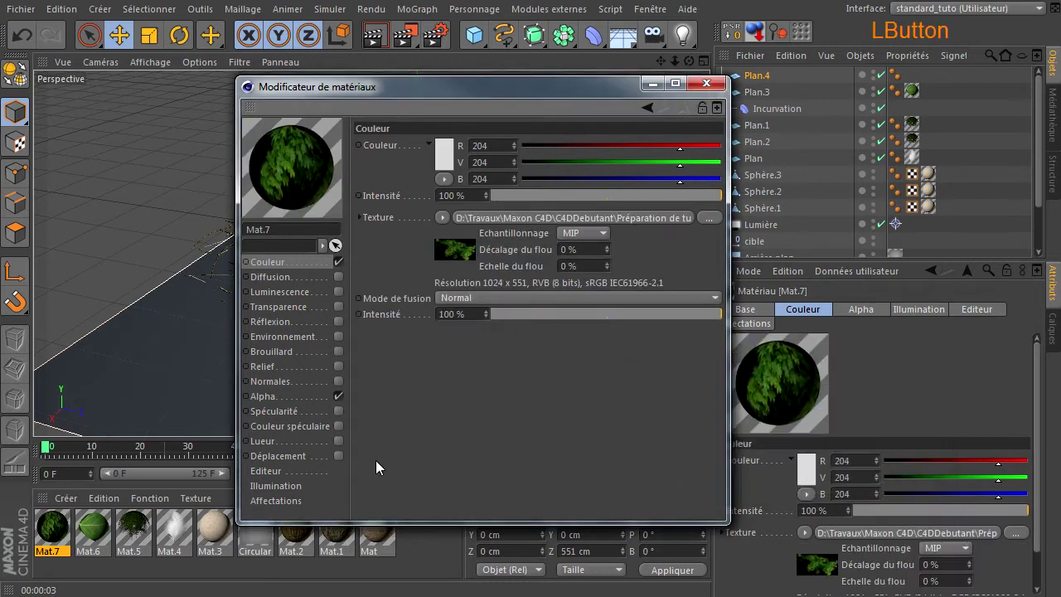
left_click(278, 396)
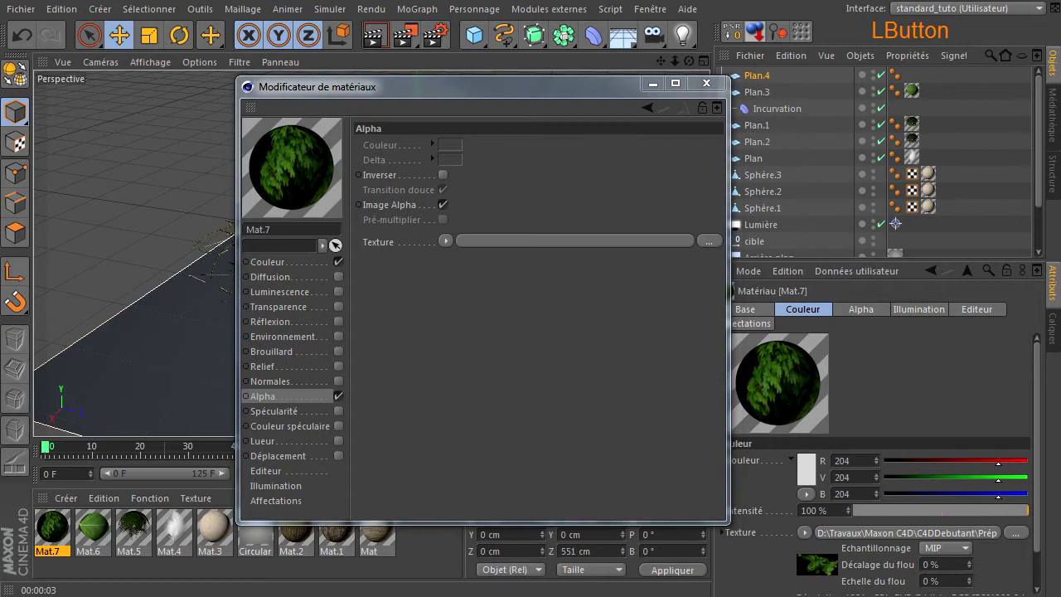
left_click(545, 237)
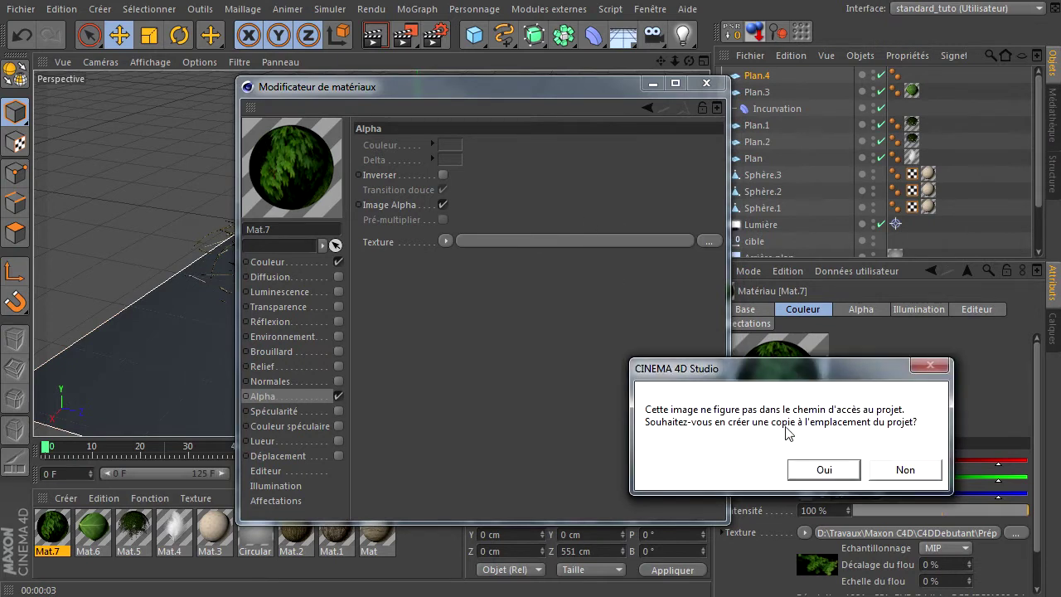
left_click(902, 470)
left_click(706, 84)
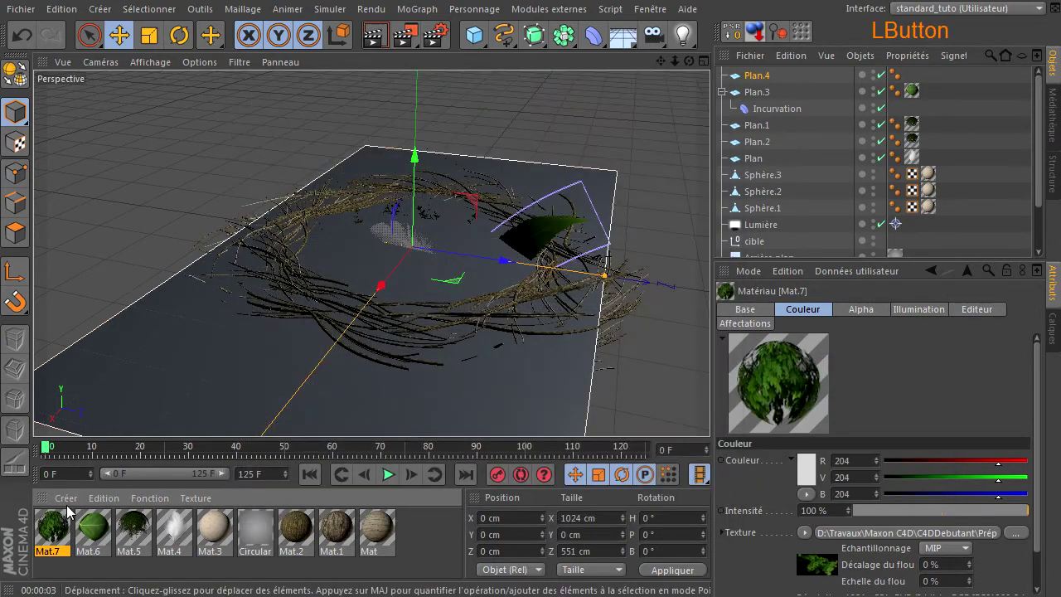
Apply the maple branch material to the new plane and rotate the plane to a heading of about 110°.
left_click_drag(383, 297, 762, 77)
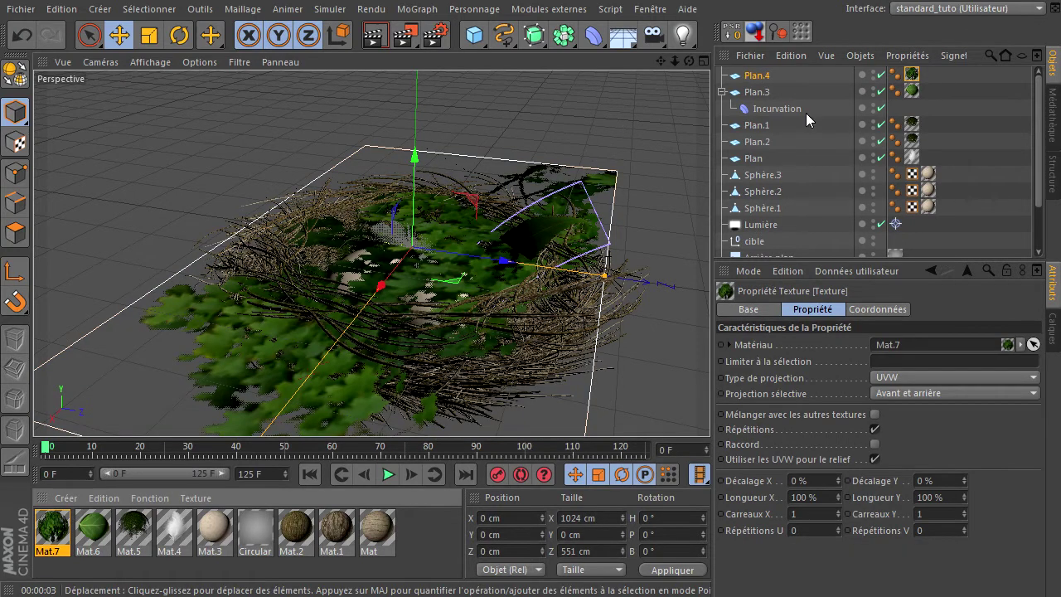
left_click(756, 75)
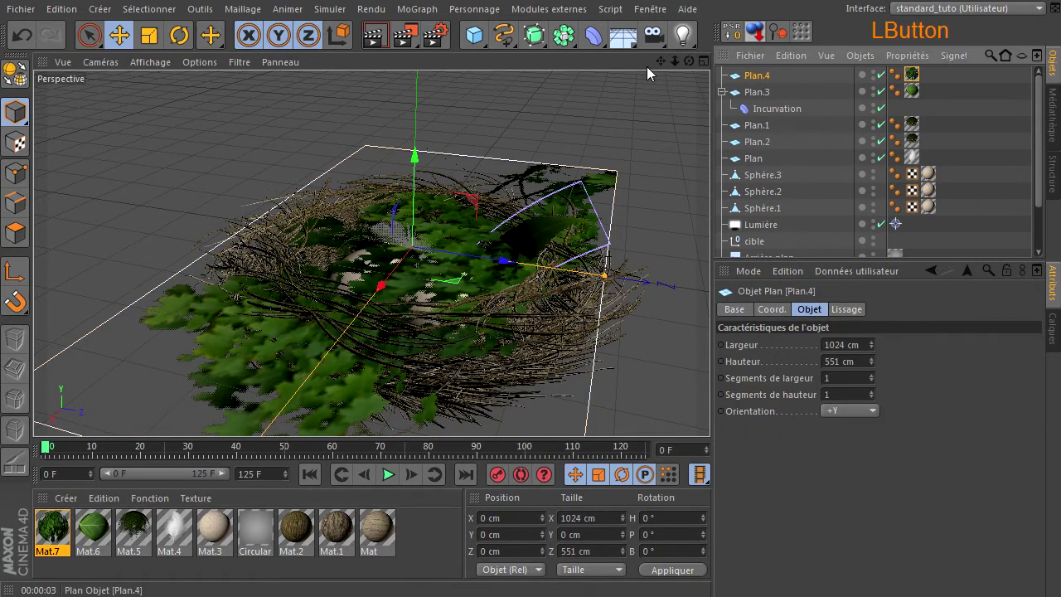
left_click(179, 35)
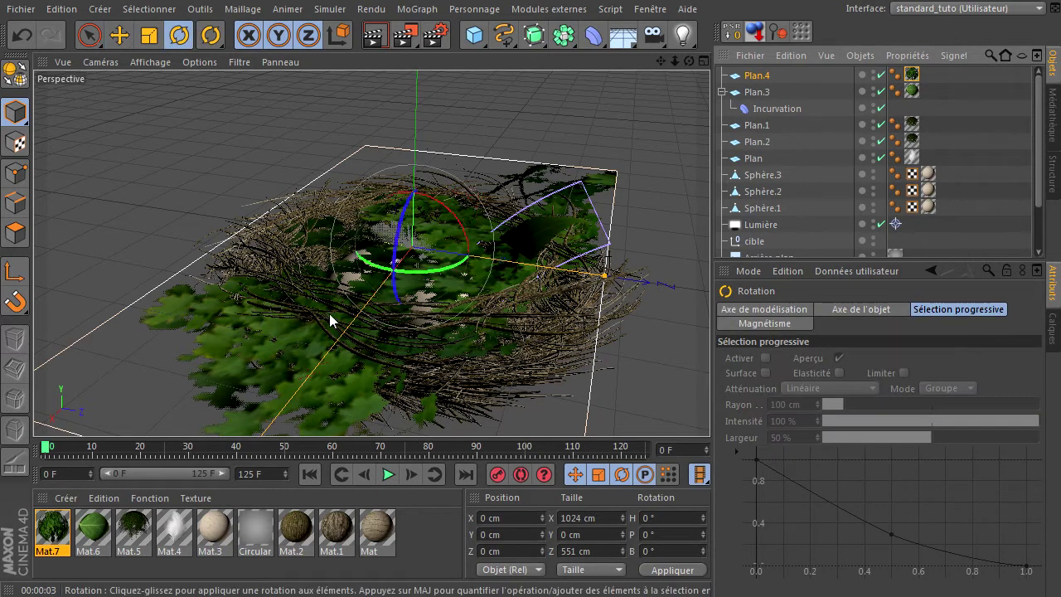
left_click_drag(360, 266, 447, 267)
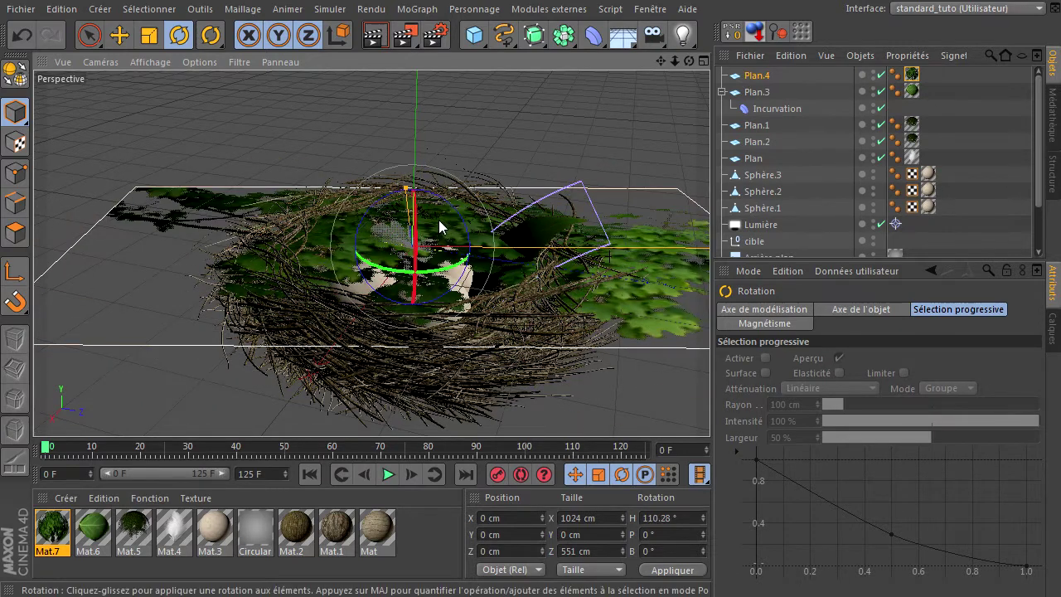
Tilt the maple branch plane to a pitch of about 59° and enlarge it to about 1661 by 894 cm.
left_click_drag(414, 213, 328, 328)
left_click(150, 35)
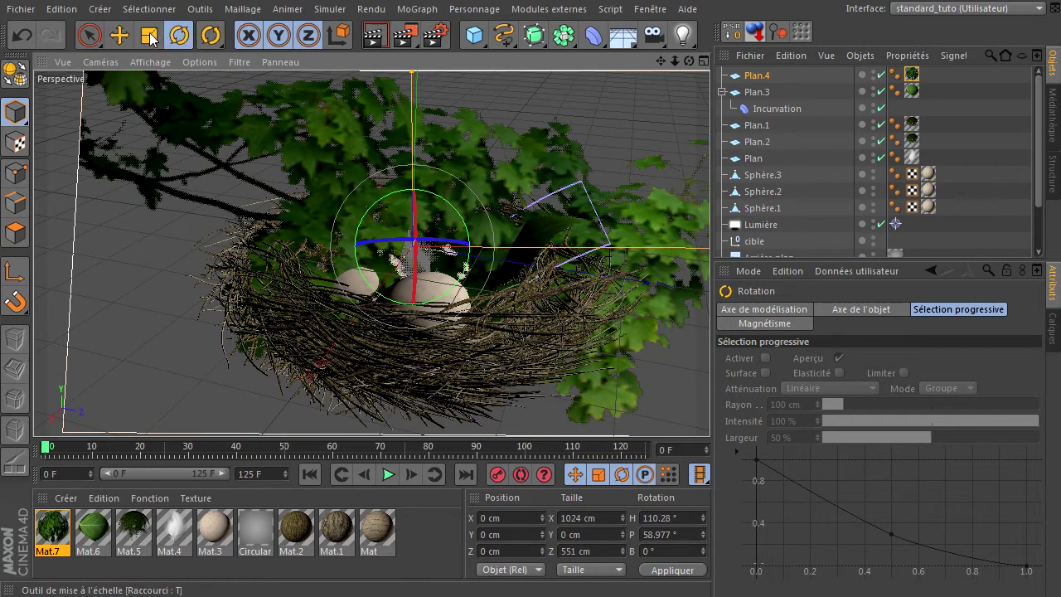
left_click_drag(337, 145, 149, 194)
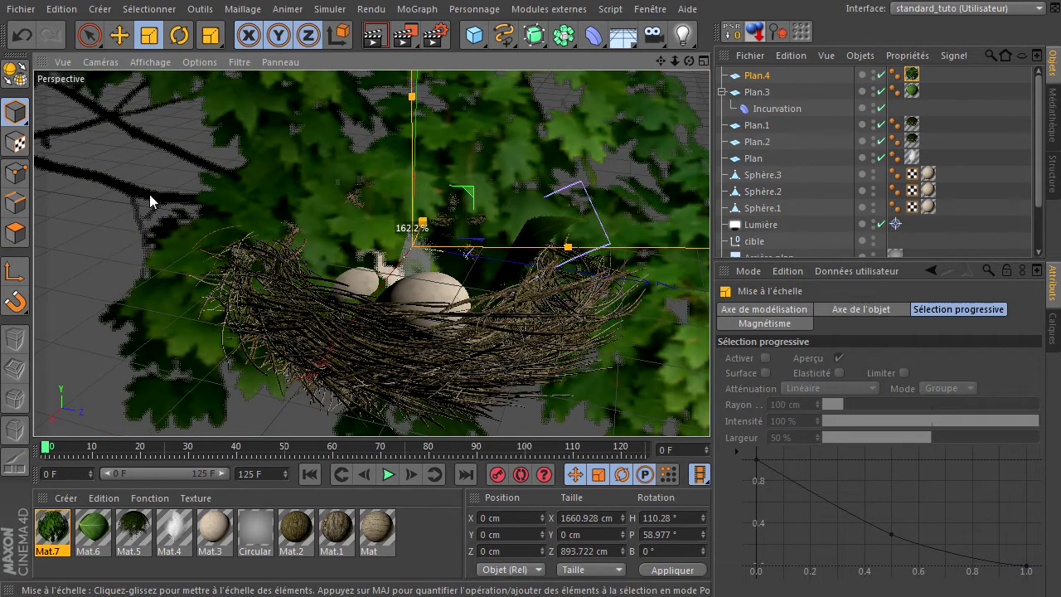
Scale the maple branch plane down to about 1415 by 761 cm and move it to about X 274, Y 302, Z -73 cm.
left_click(119, 35)
left_click_drag(398, 114, 293, 128)
key("t")
left_click_drag(189, 201, 162, 191)
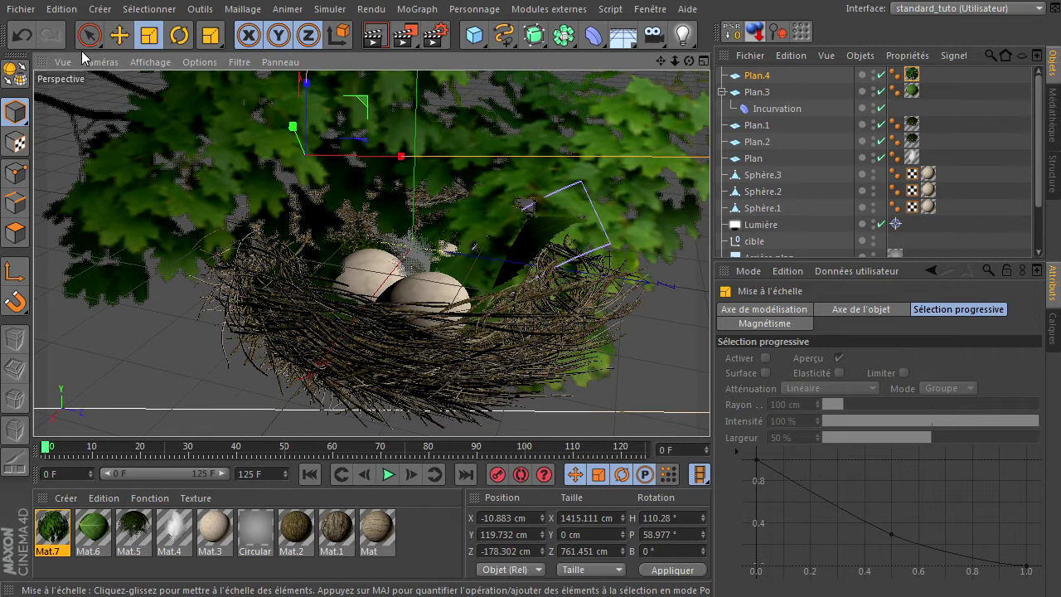
left_click(119, 35)
left_click_drag(286, 91, 316, 115)
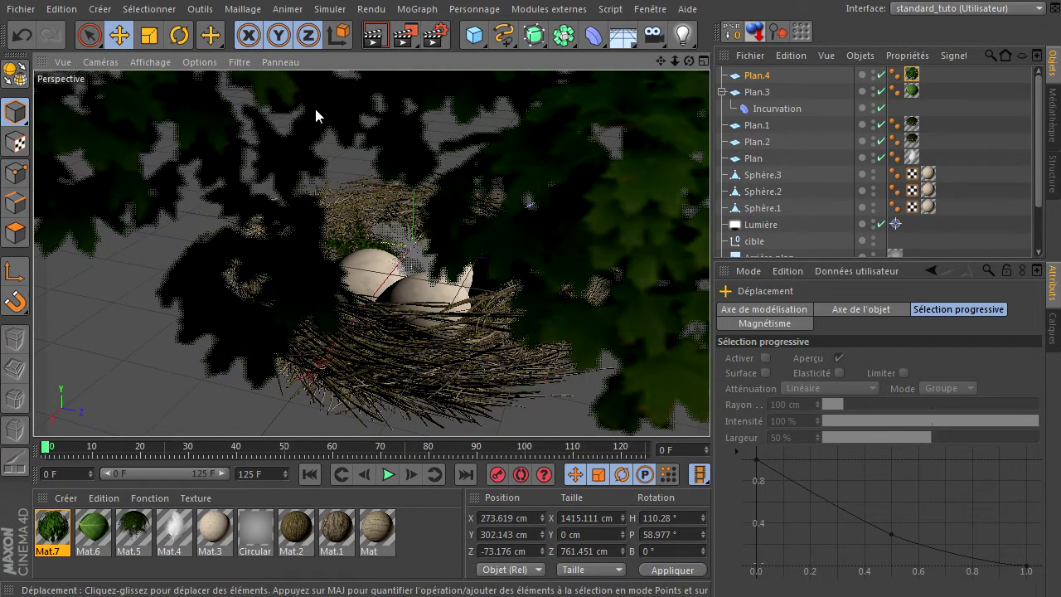
Raise the maple branch plane above the nest using the orthographic views, to about X 195, Y 442, Z -102 cm.
middle_click(488, 146)
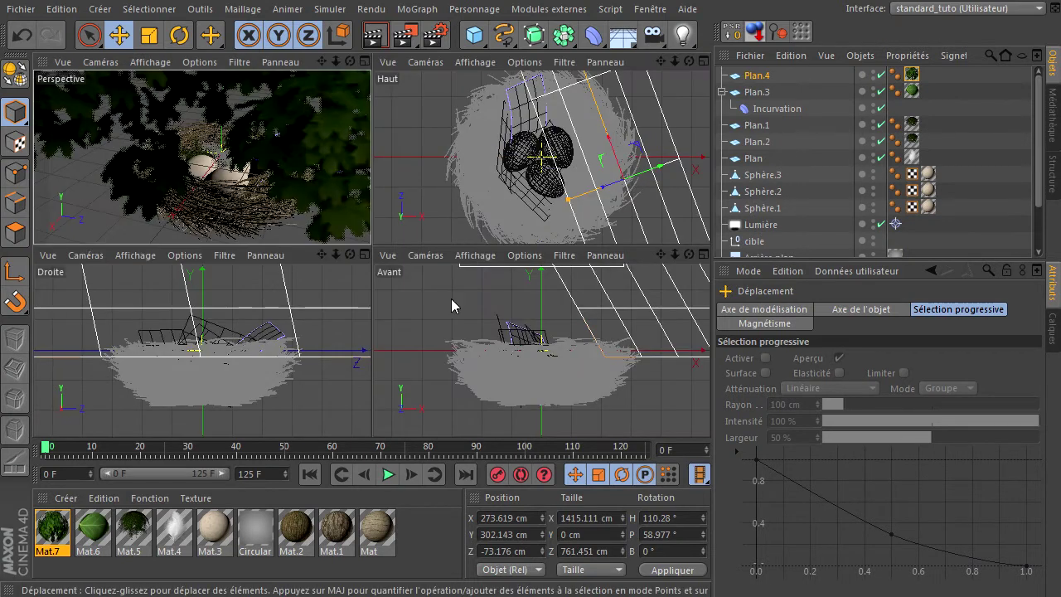
scroll(248, 319, "down", 5)
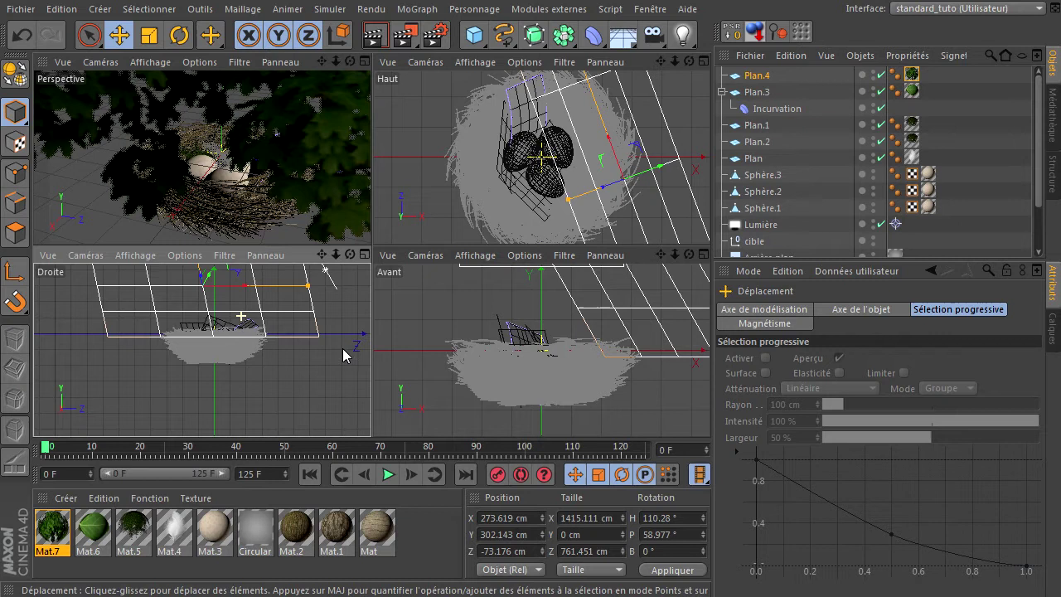
scroll(437, 385, "down", 5)
middle_click_drag(503, 359, 557, 293, "alt")
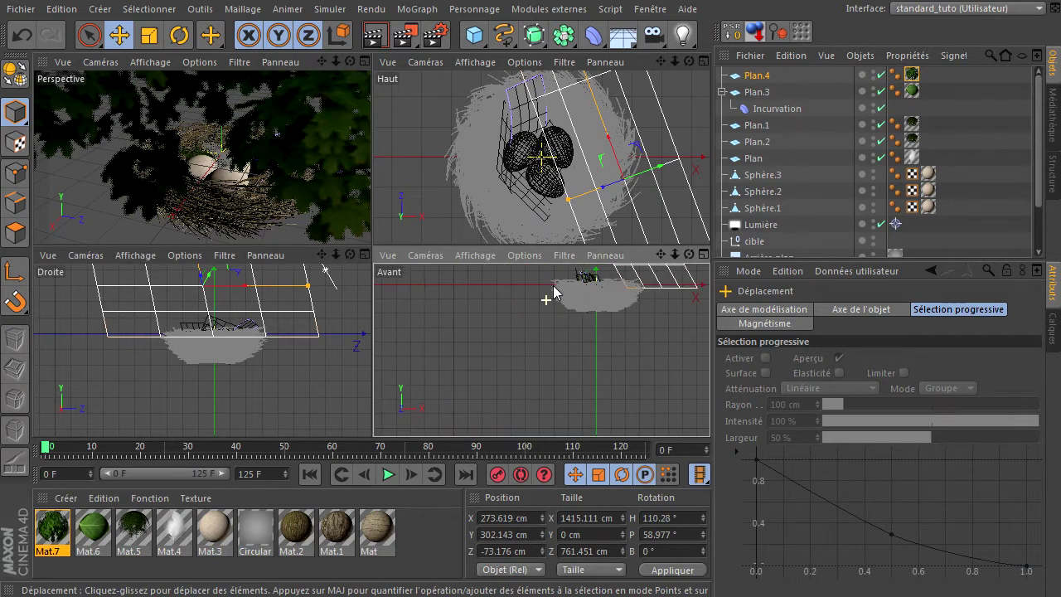
left_click_drag(661, 255, 642, 263)
mouse_move(601, 290)
left_mouse_down()
mouse_move(588, 271)
mouse_move(605, 283)
left_mouse_up()
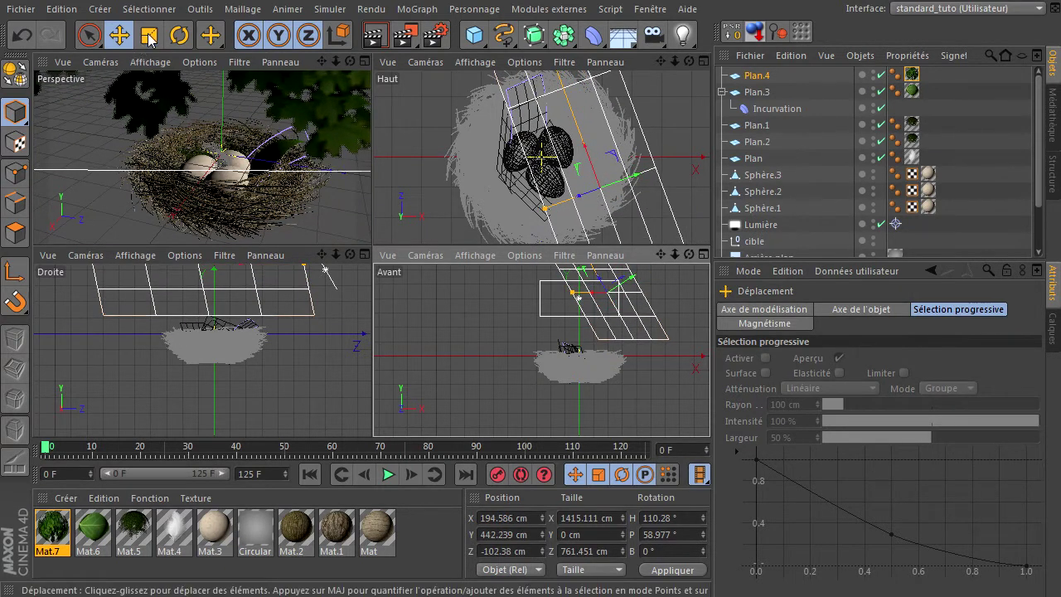
Reduce the maple branch plane to about 1310 by 705 cm and move it to about X 213, Y 410, Z -96 cm.
left_click(149, 36)
left_click_drag(166, 173, 118, 182)
left_click(119, 36)
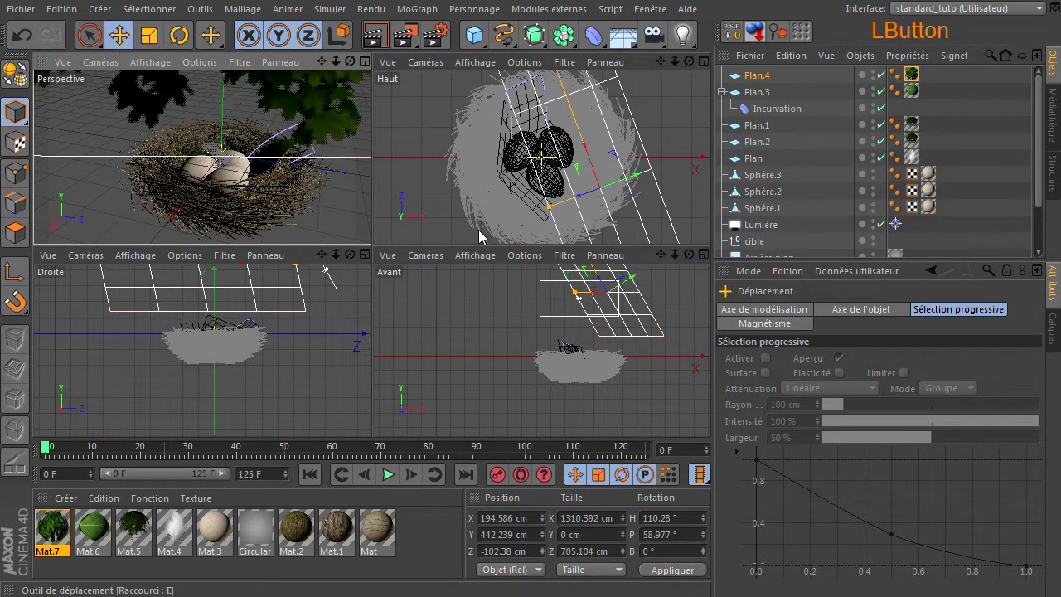
mouse_move(596, 284)
left_mouse_down()
mouse_move(599, 292)
mouse_move(603, 282)
left_mouse_up()
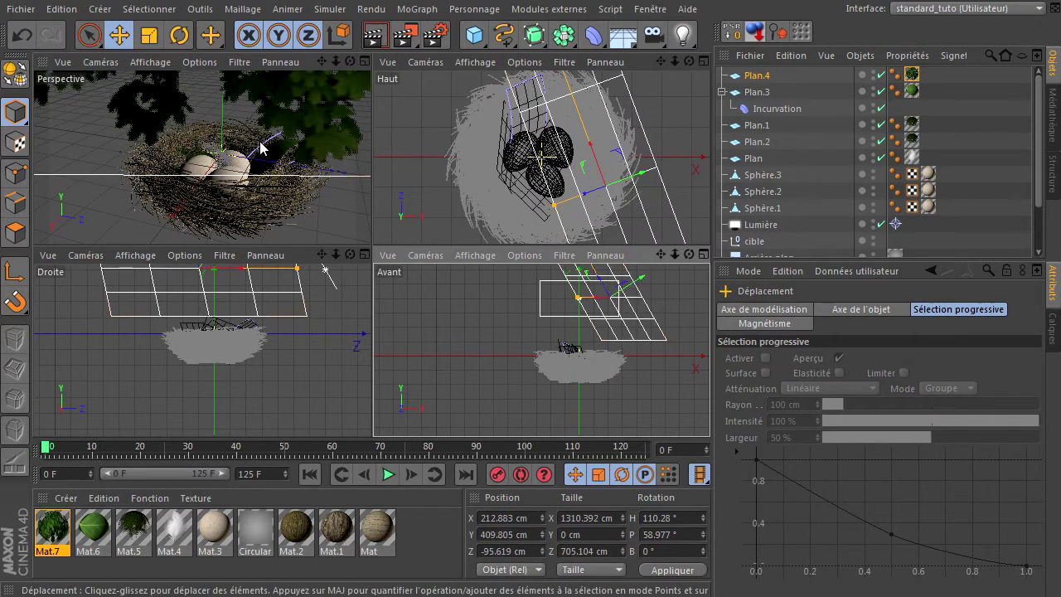
Render the perspective view of the nest and branch, and render it again from a slightly different angle.
middle_click(274, 201)
left_click(379, 37)
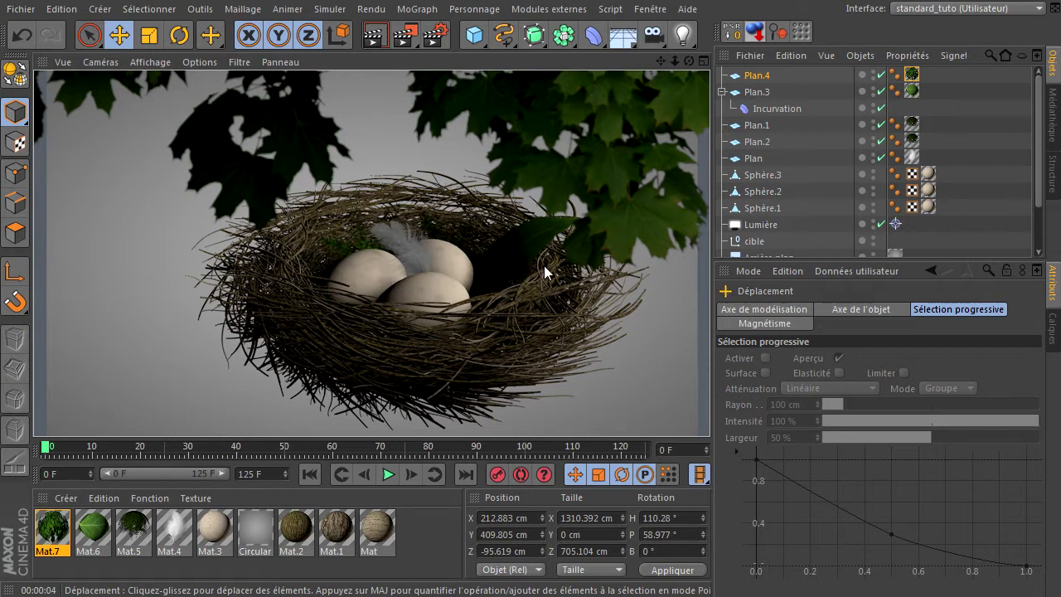
left_click_drag(688, 60, 497, 423)
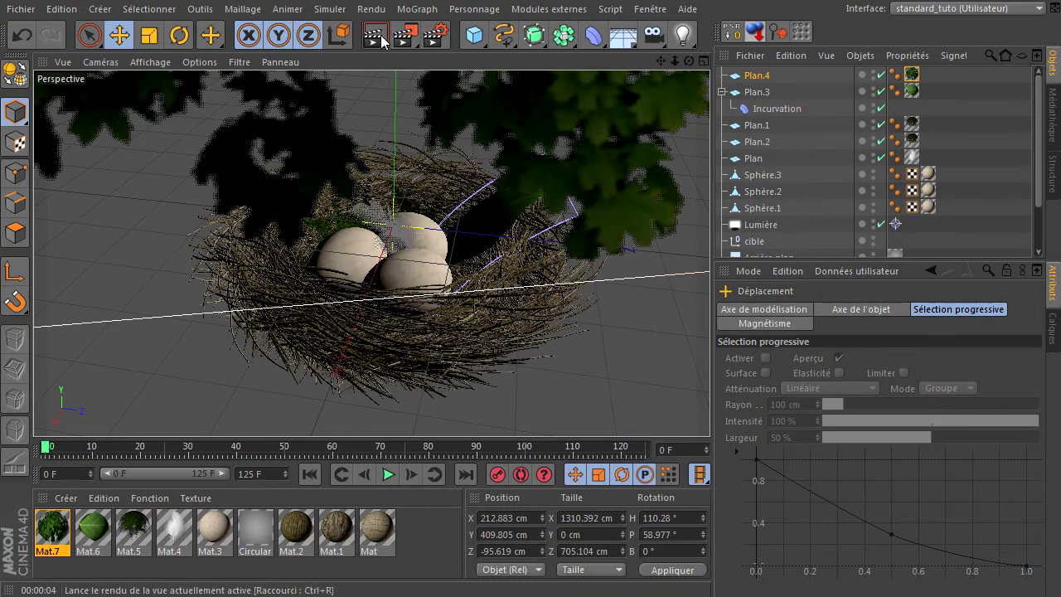
left_click(466, 142)
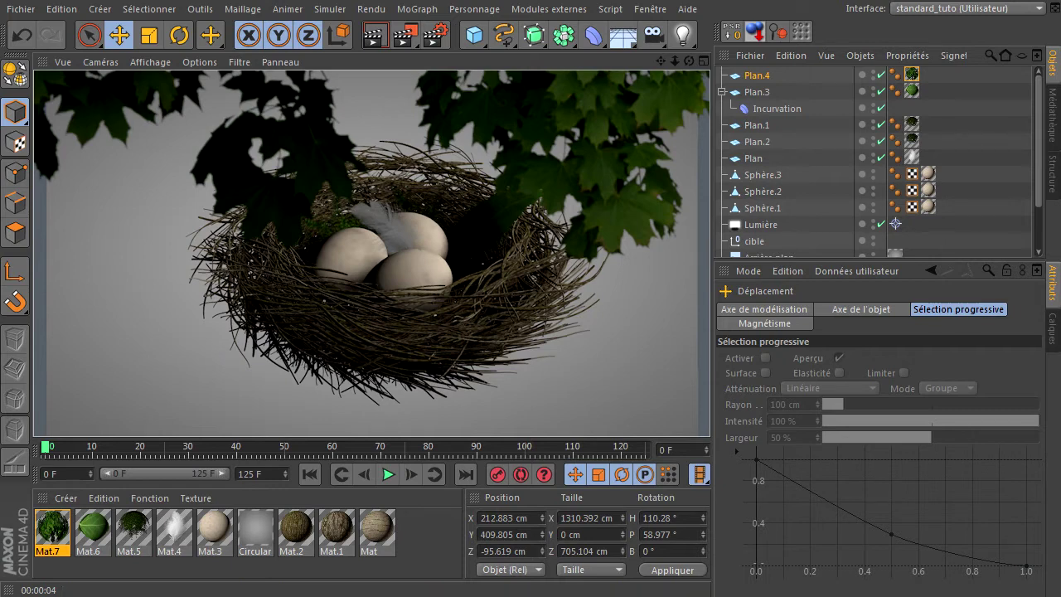
View the bark image BarkDecidious0164_5_S.jpg in XnView, and disable the maple branch plane back in Cinema 4D.
left_click(530, 596)
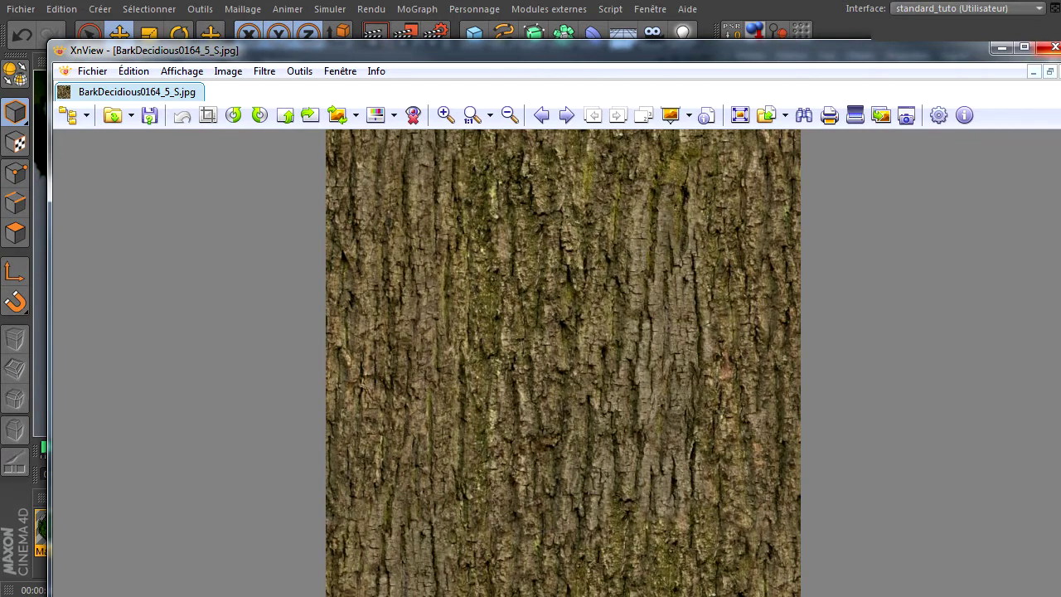
left_click(392, 596)
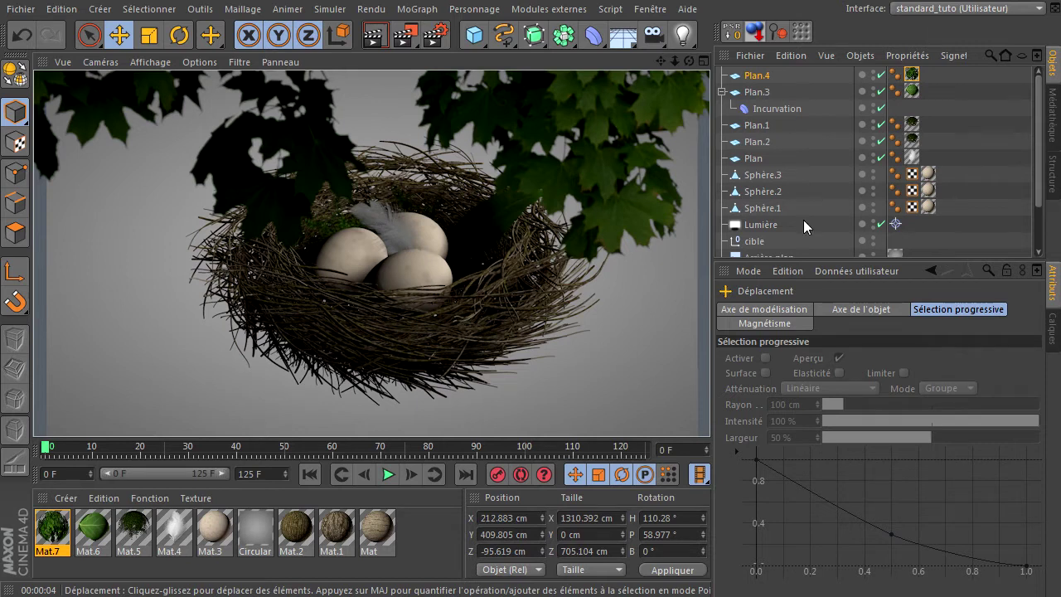
left_click(874, 72)
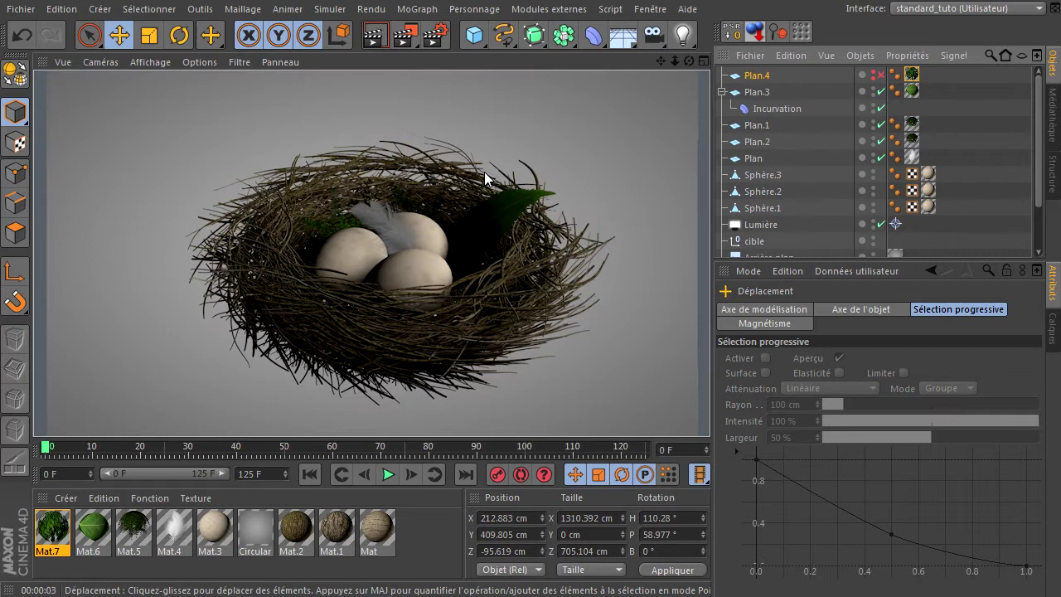
Switch the render engine to Physique and add the Illumination globale effect to the render settings.
left_click(436, 35)
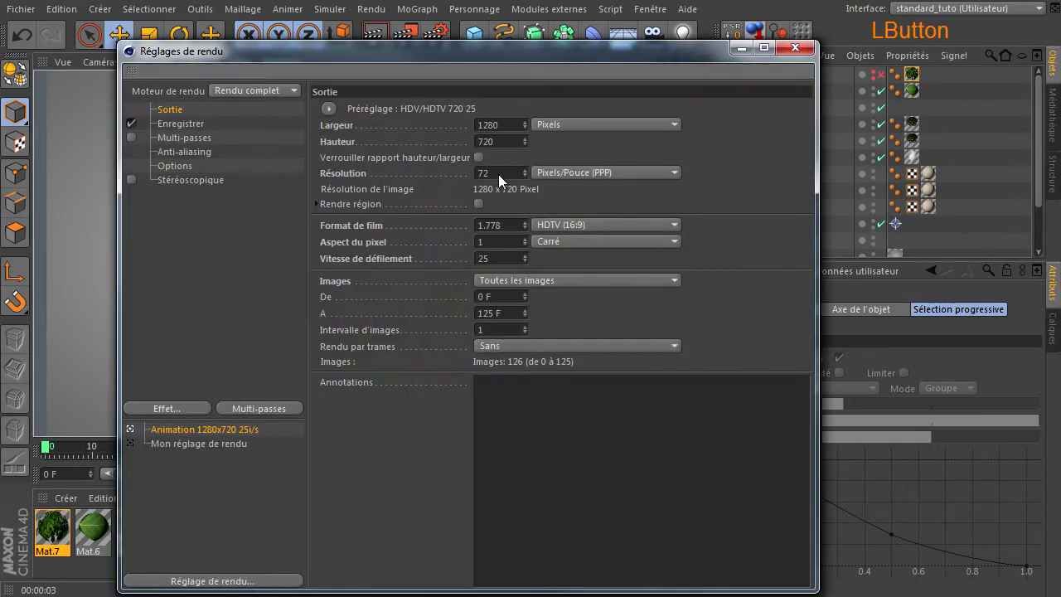
left_click(234, 92)
left_click(261, 122)
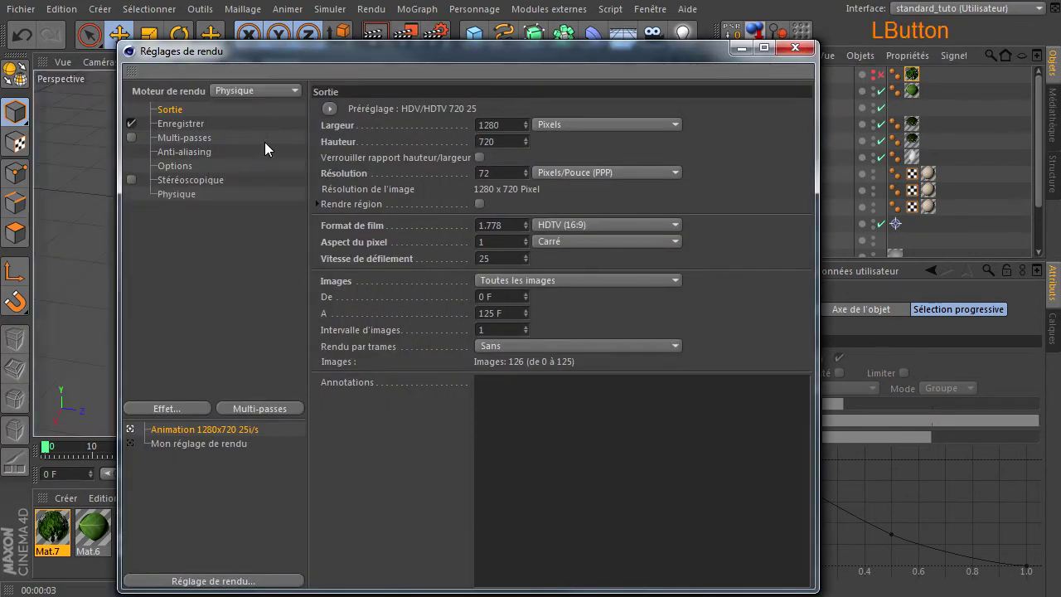
left_click(164, 408)
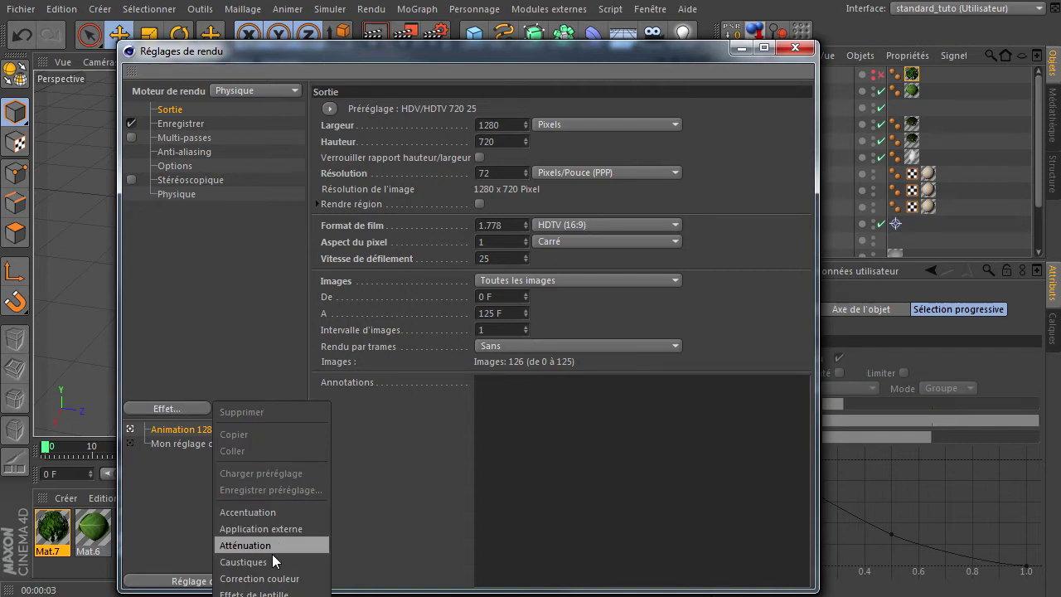
left_click(319, 491)
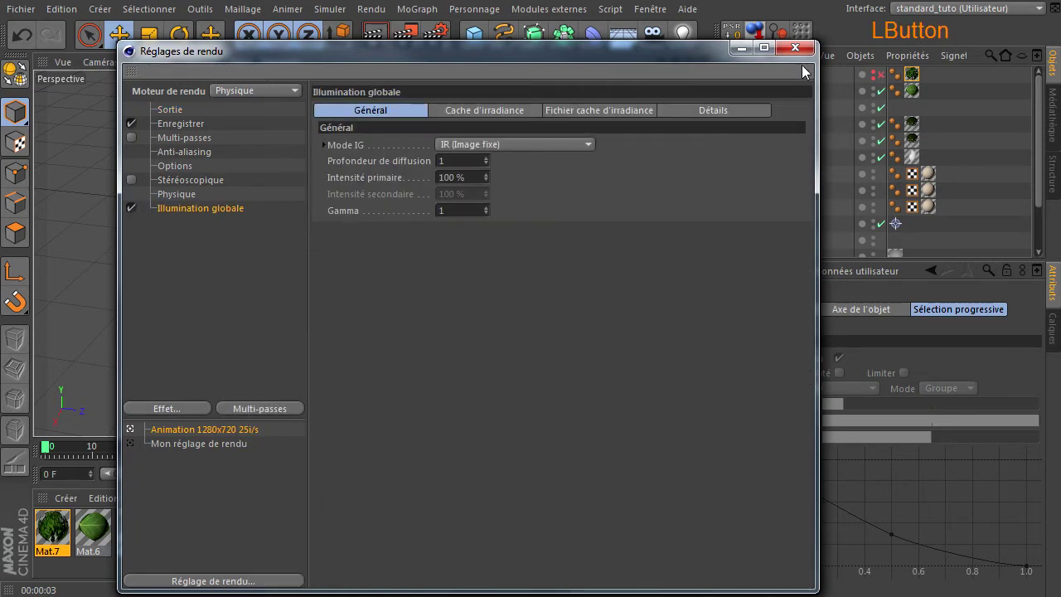
Disable the Lumière light object so it no longer lights the scene.
left_click_drag(682, 48, 590, 235)
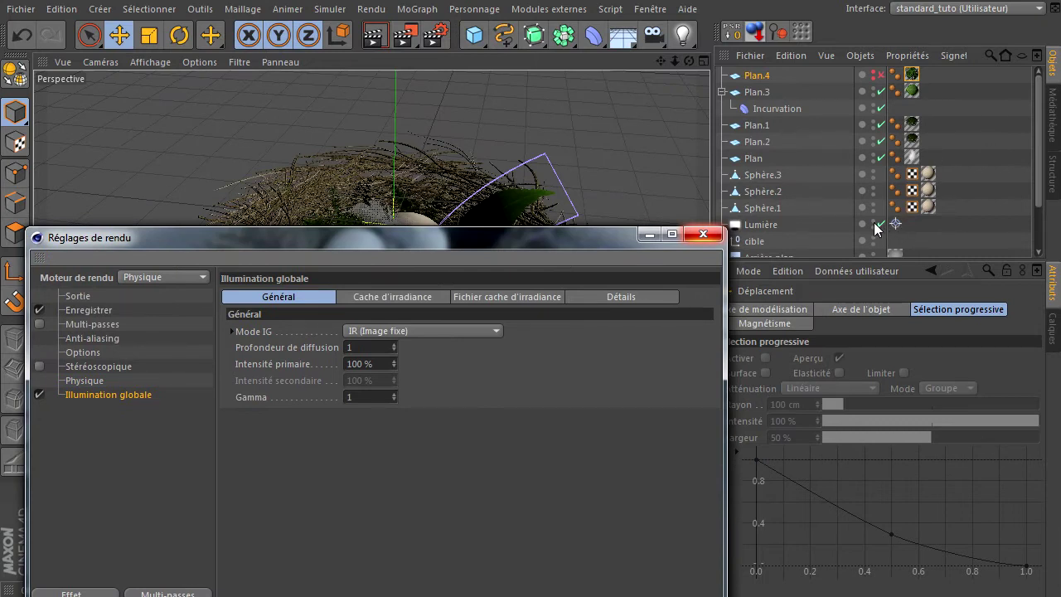
left_click(874, 223)
left_click(879, 226)
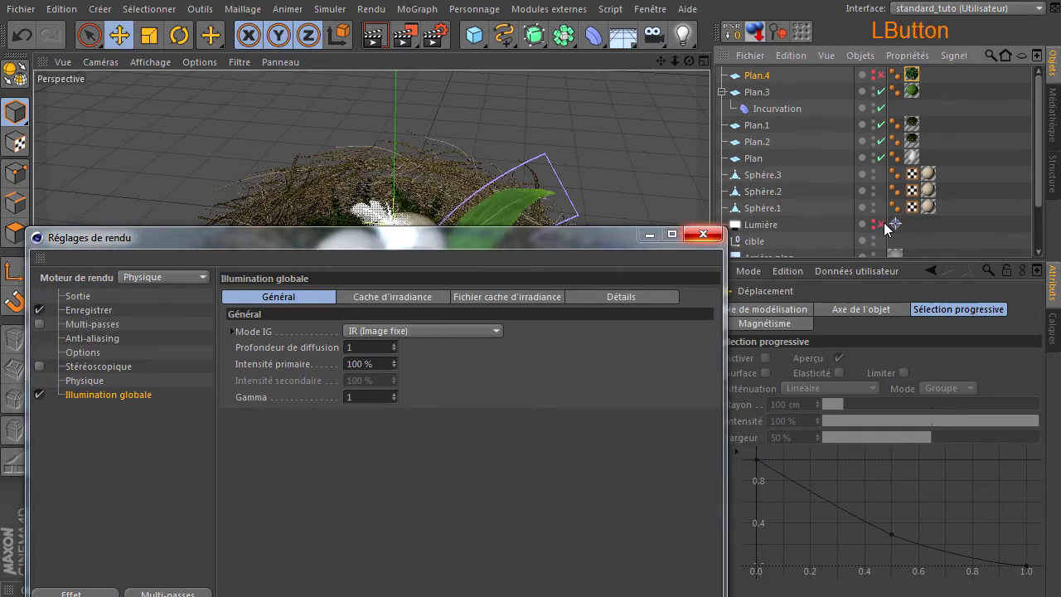
Set the irradiance cache's stochastic samples and record density to Basse, and close the render settings.
left_click_drag(515, 244, 734, 122)
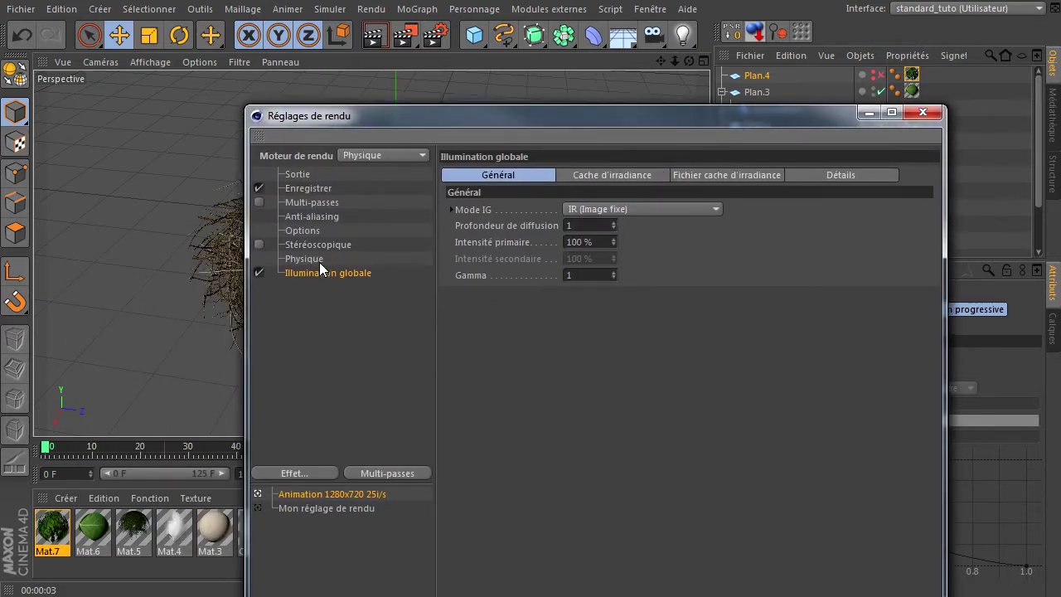
left_click(614, 177)
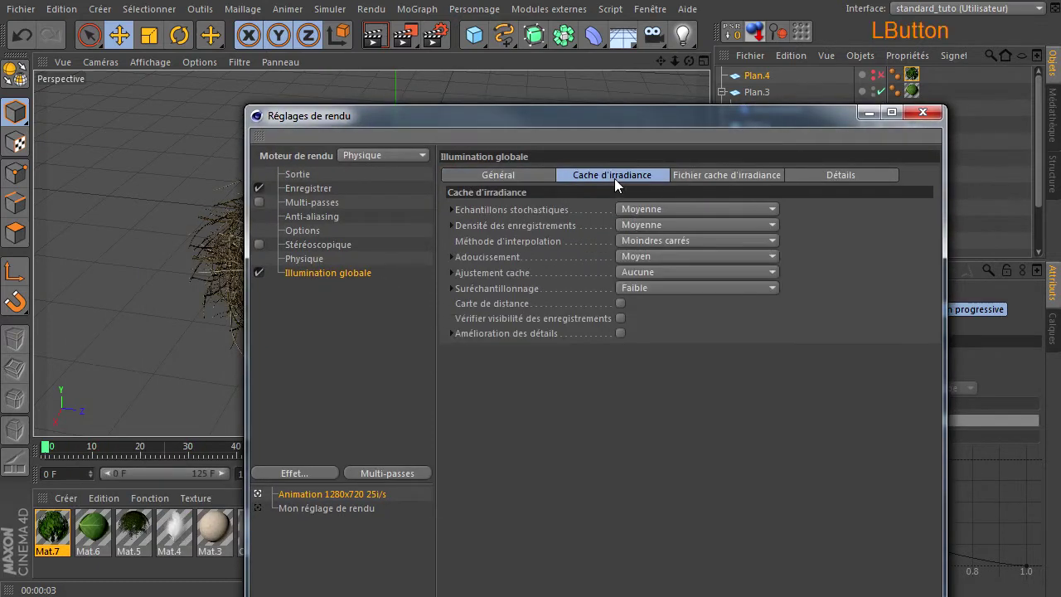
left_click(645, 211)
left_click(645, 261)
left_click(655, 222)
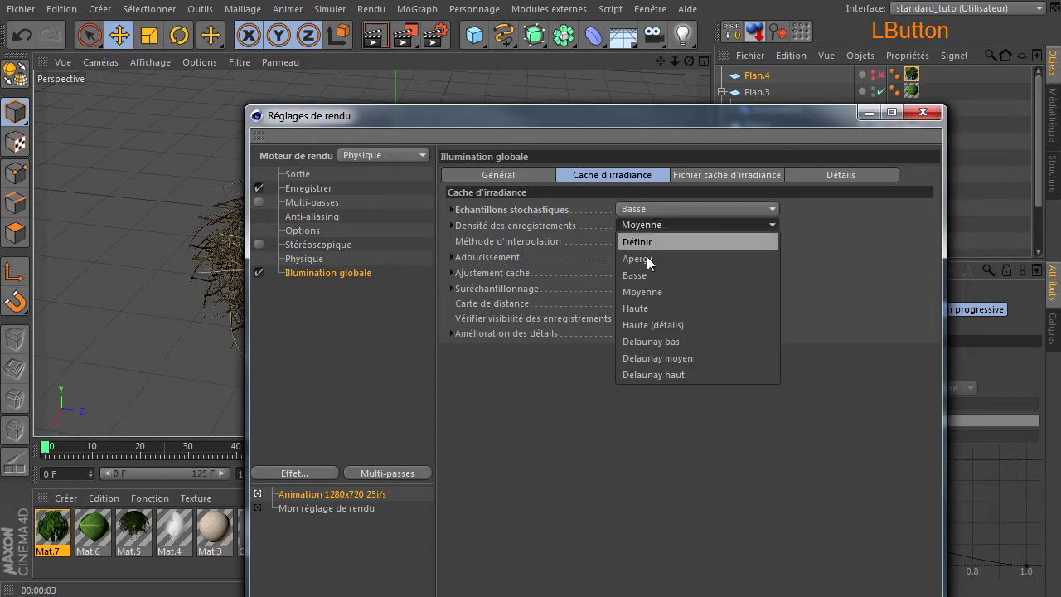
left_click(644, 269)
left_click(922, 113)
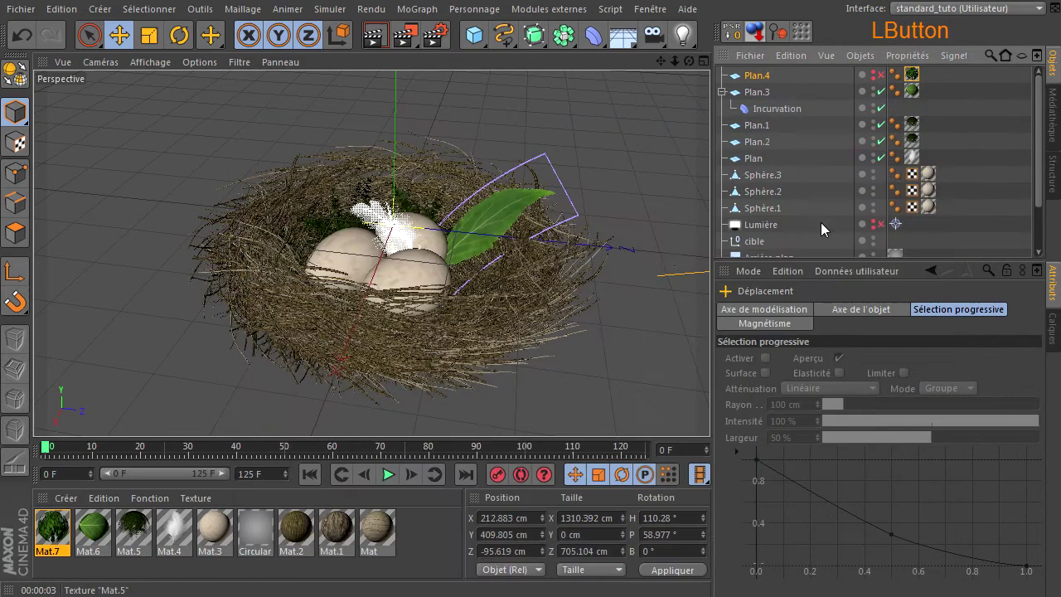
Add a sky object to the scene and open the Prime HDRI materials in the content library.
left_click_drag(617, 40, 695, 78)
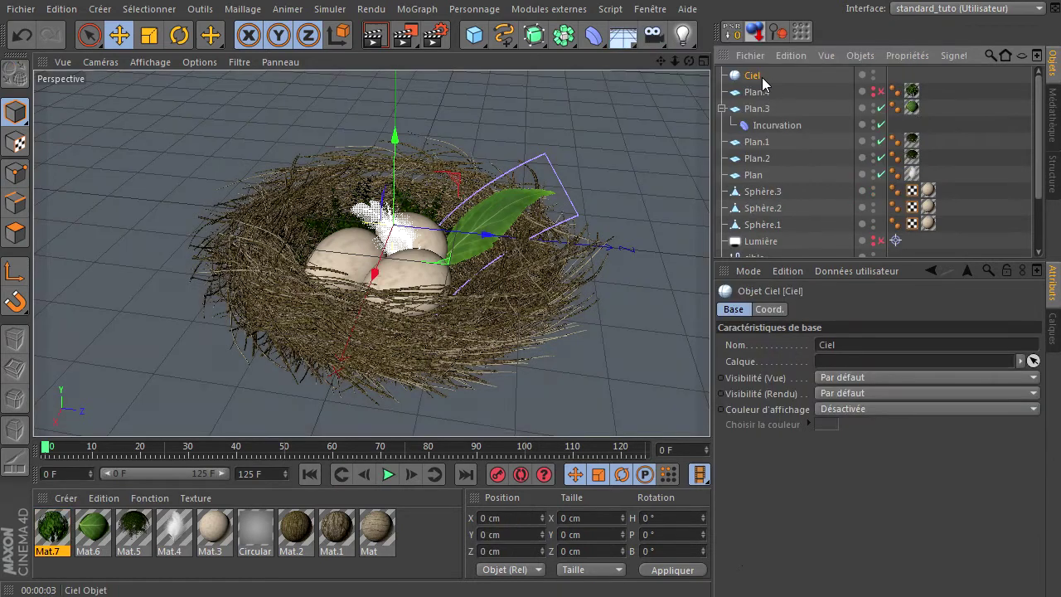
left_click(650, 9)
left_click(666, 96)
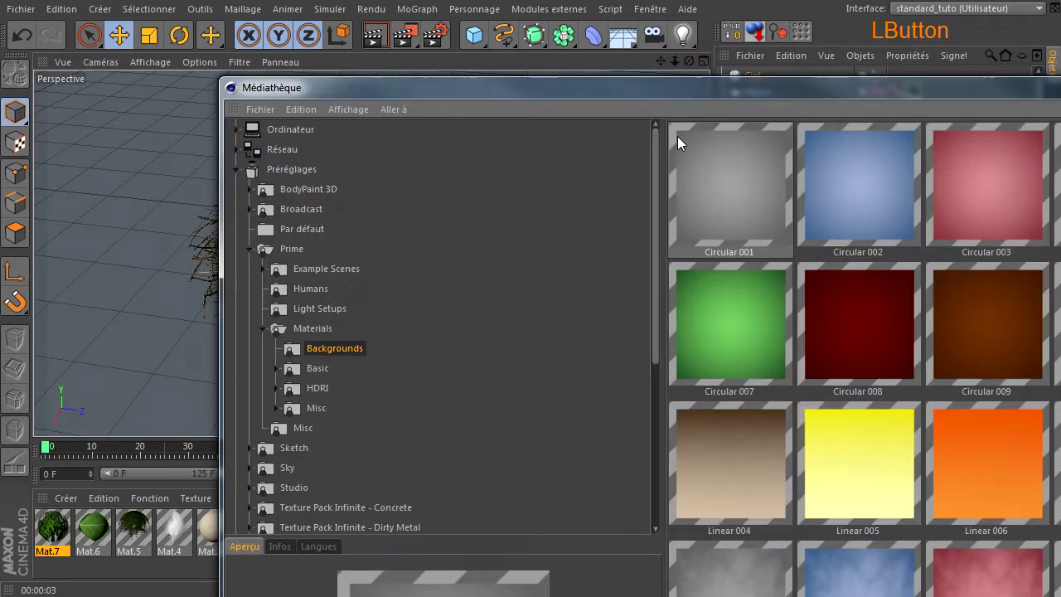
left_click(297, 388)
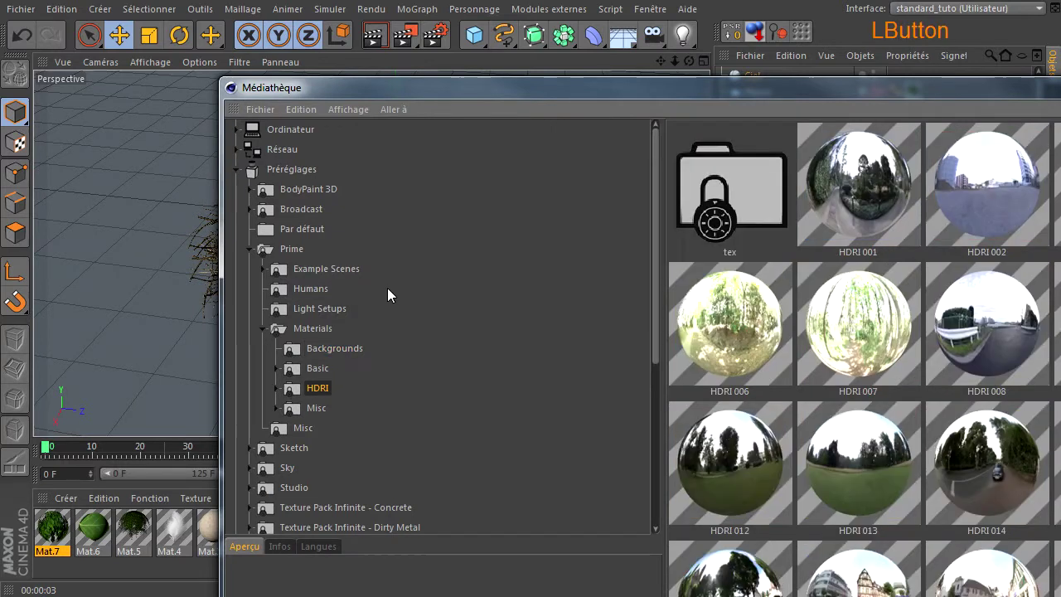
left_click_drag(581, 88, 350, 97)
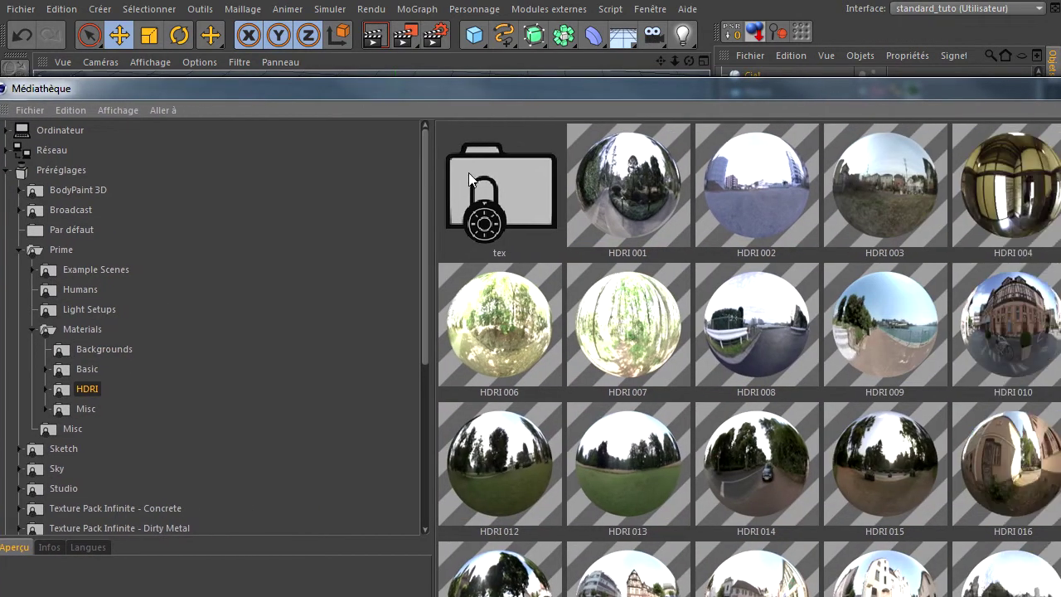
Load the HDRI 001 material from the library and apply it to the sky object.
left_click(614, 175)
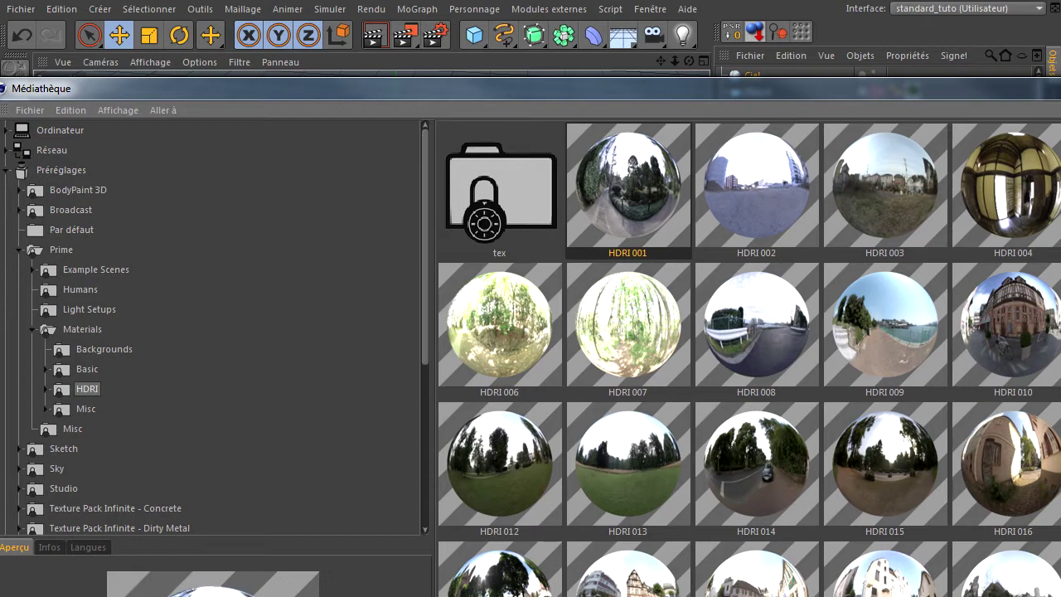
double_click(628, 187)
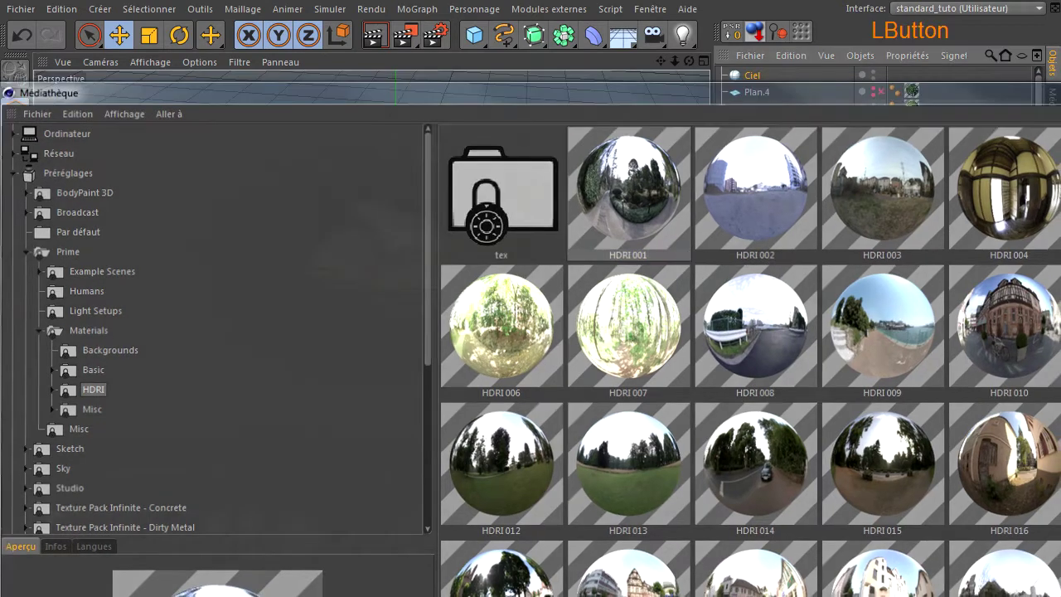
left_click_drag(94, 519, 755, 76)
Add a Rendu property from the CINEMA 4D properties to the sky object.
right_click(754, 76)
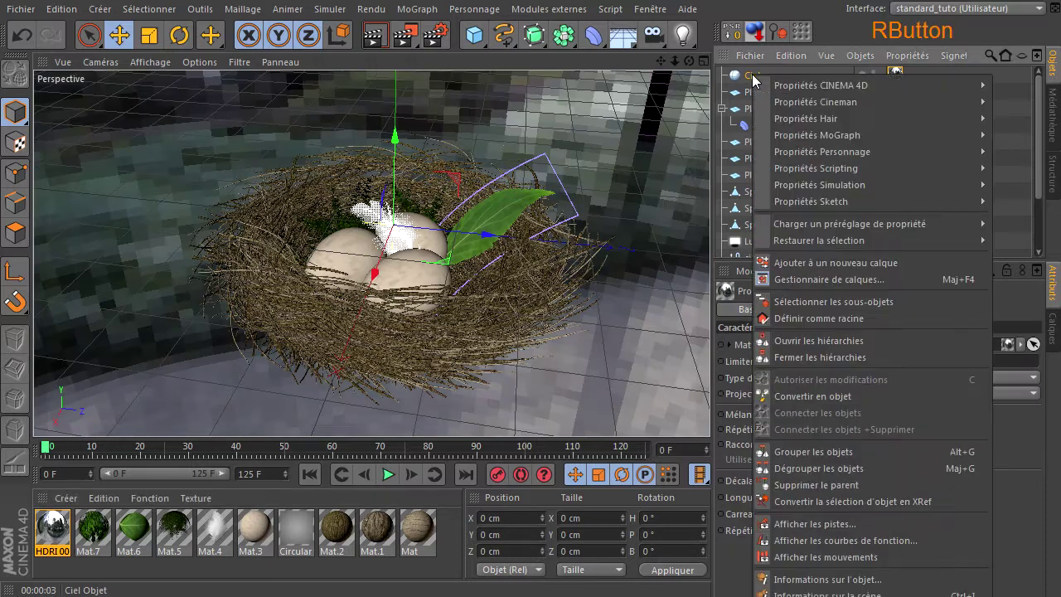
mouse_move(796, 85)
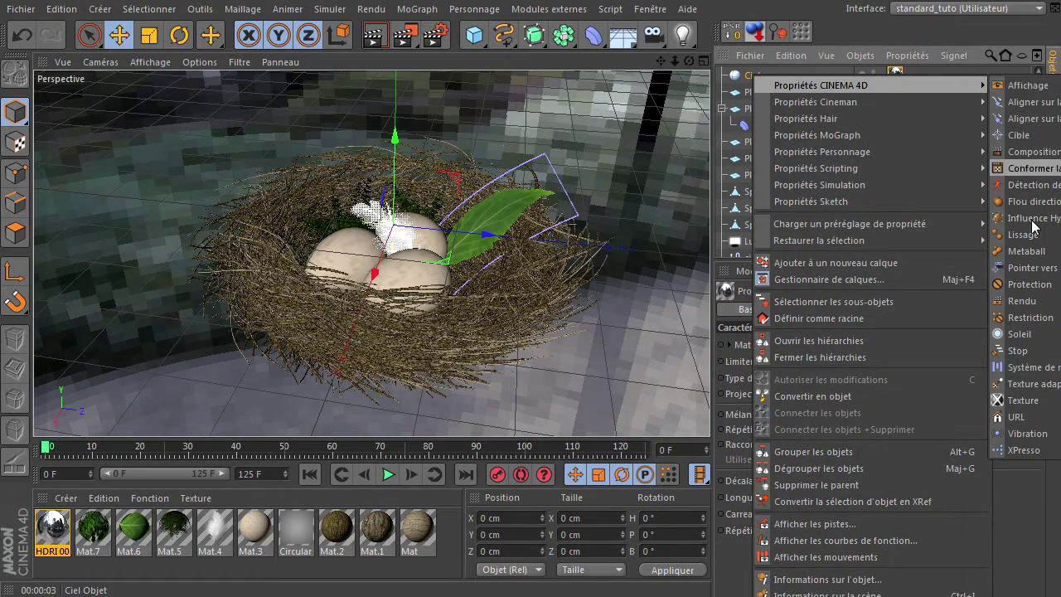
left_click(1029, 301)
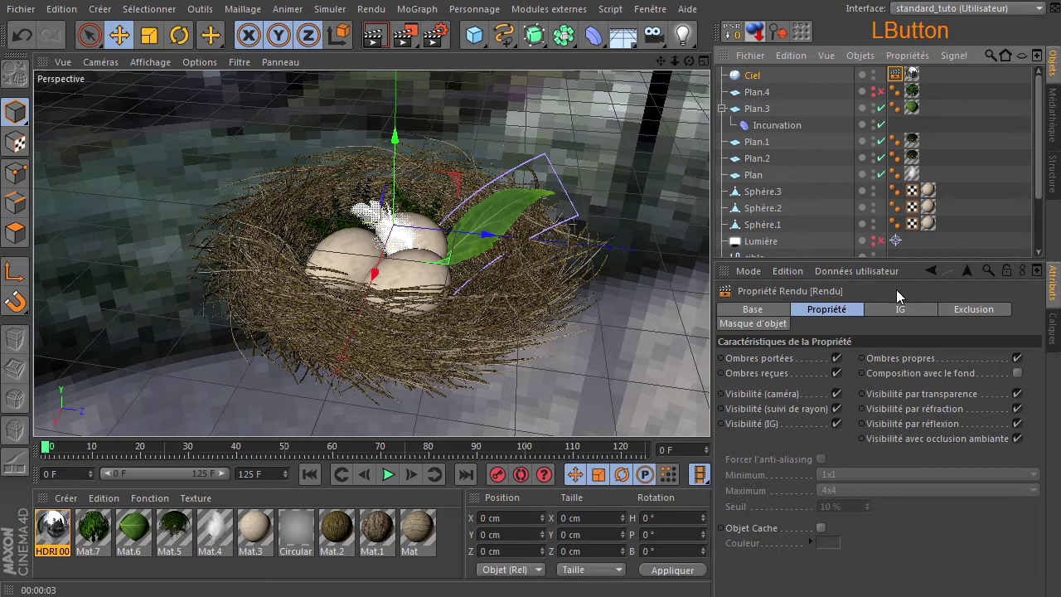
Disable the sky's visibility to camera and through transparency, and test-render a region covering the eggs and feather.
left_click(836, 395)
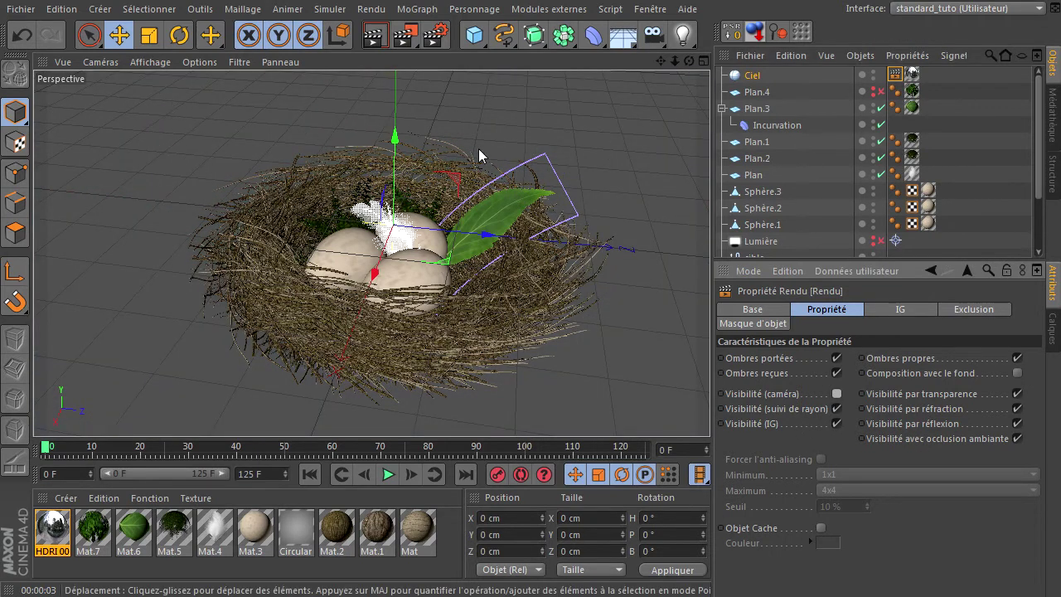
left_click(1019, 395)
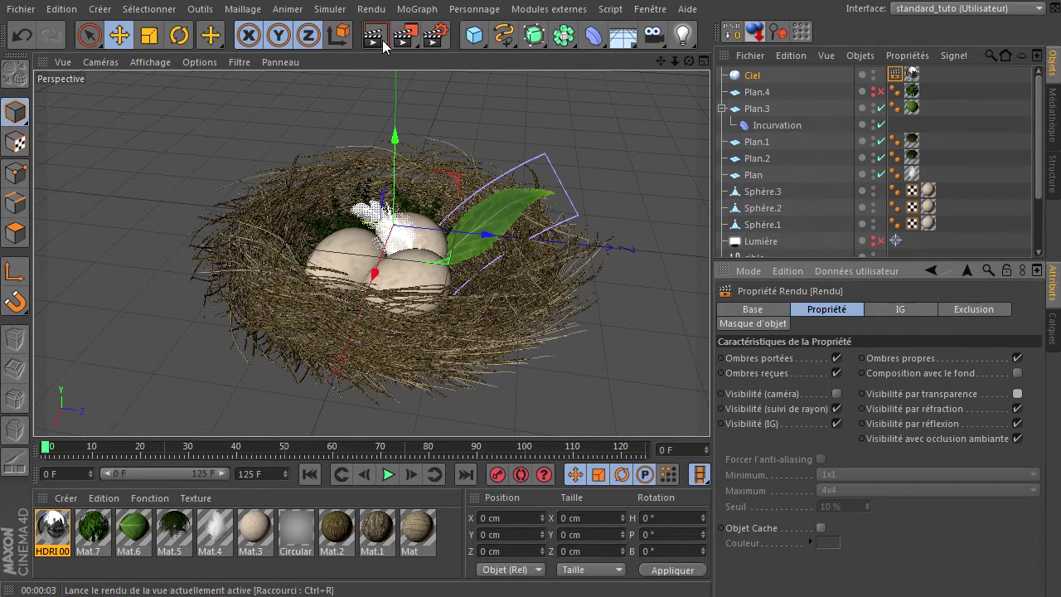
left_click_drag(405, 37, 507, 50)
left_click_drag(299, 152, 441, 342)
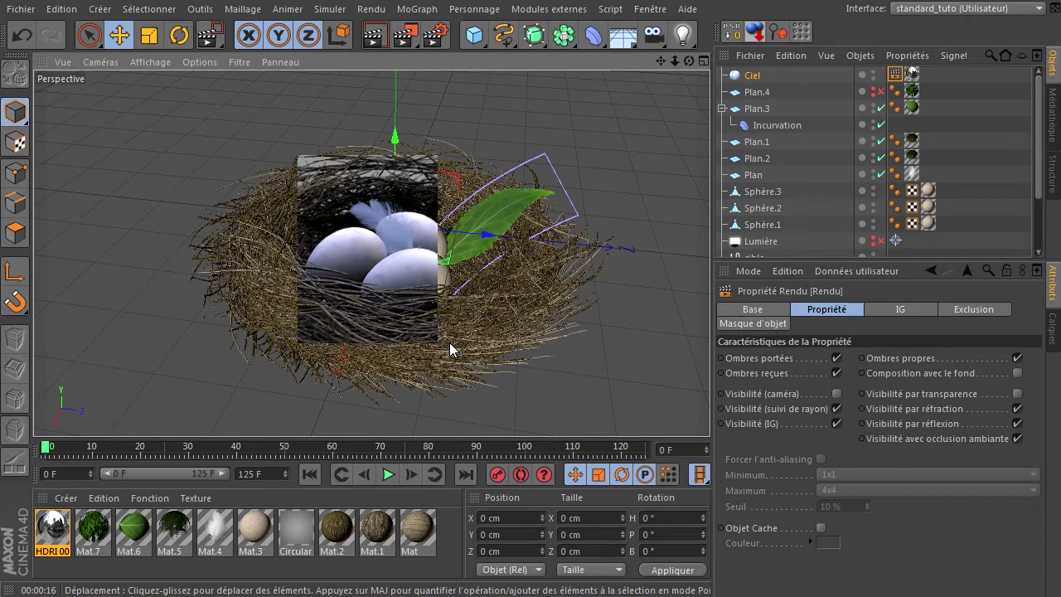
Replace the HDRI 001 material's luminescence texture with another HDR image without copying it into the project, and re-render a region around the eggs.
double_click(52, 529)
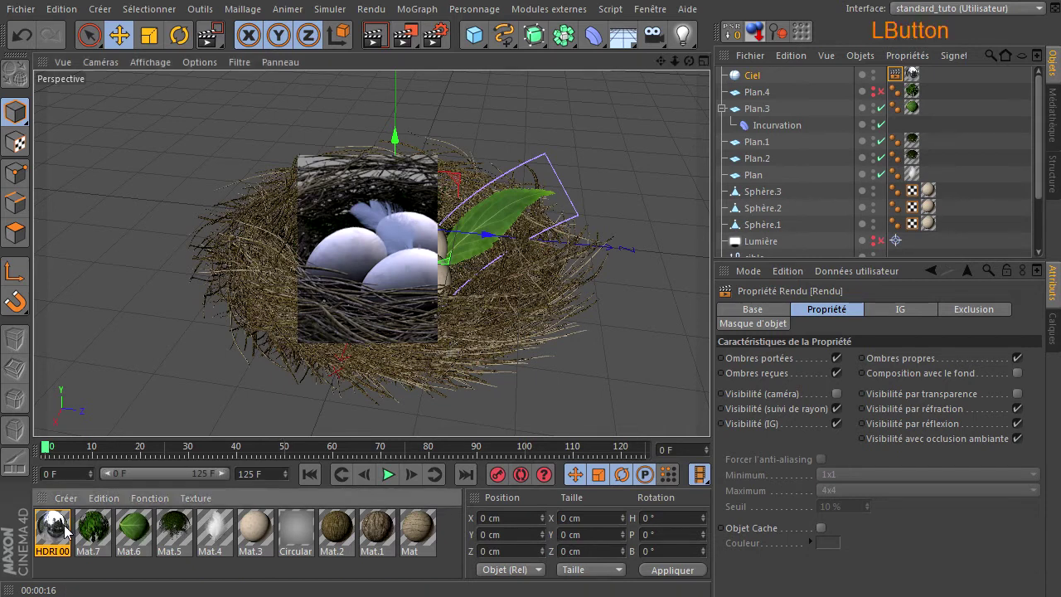
left_click(294, 292)
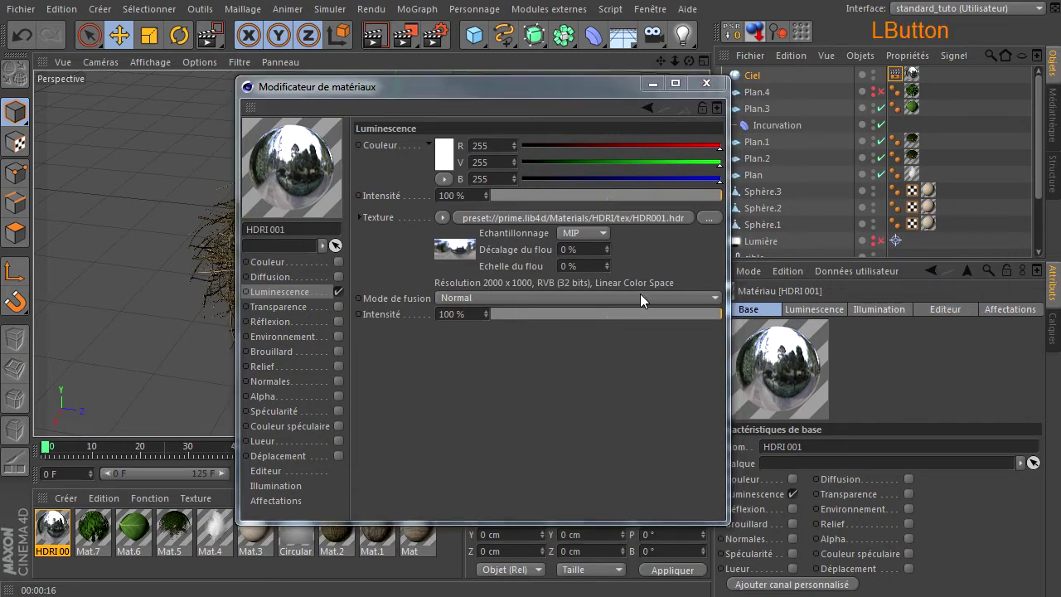
left_click(600, 217)
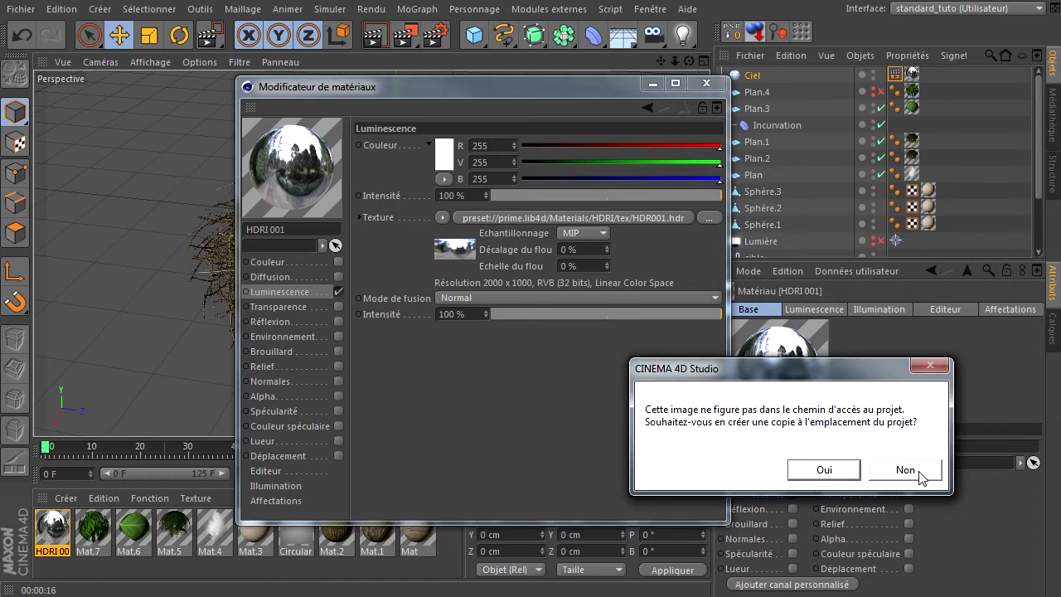
left_click(927, 473)
left_click(707, 78)
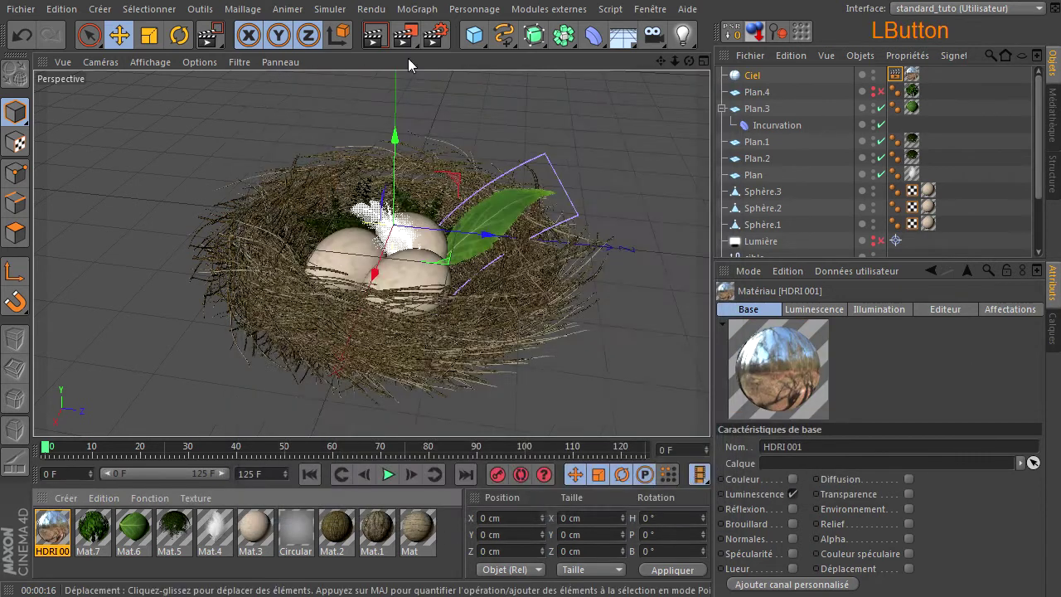
left_click_drag(406, 41, 504, 330)
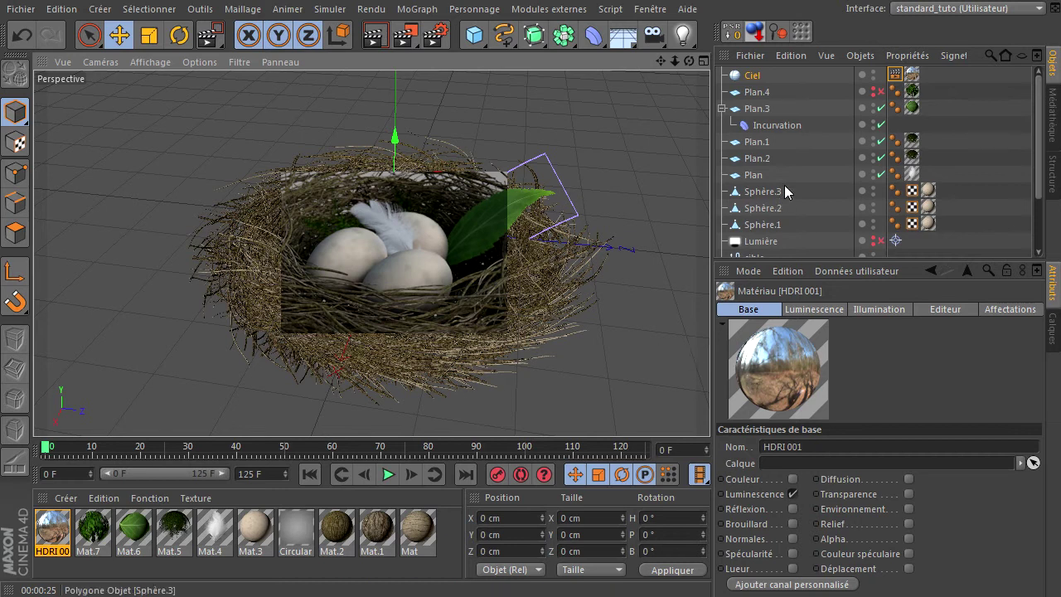
Try the Randomisation volume mode on the nest's cloner, and set it back to Surface.
left_click(763, 225)
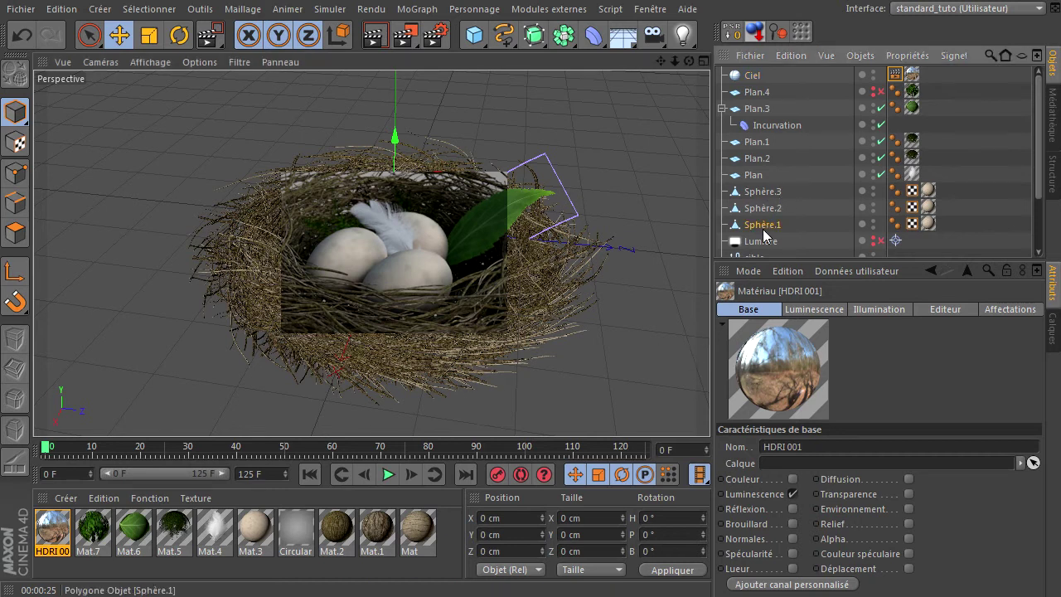
scroll(763, 232, "down", 2)
left_click(760, 249)
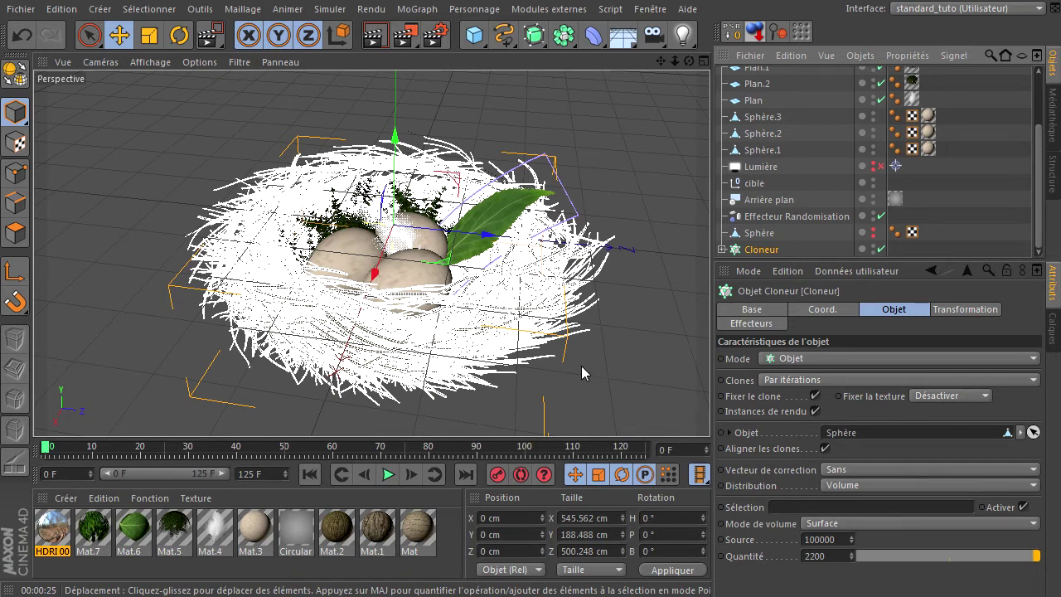
left_click(821, 523)
left_click(826, 539)
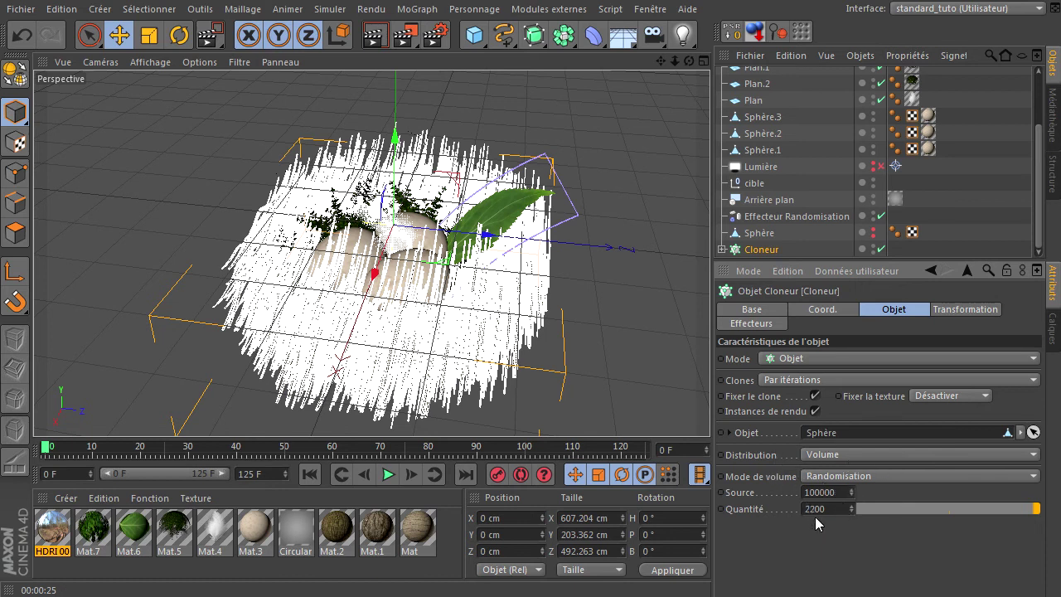
left_click(888, 476)
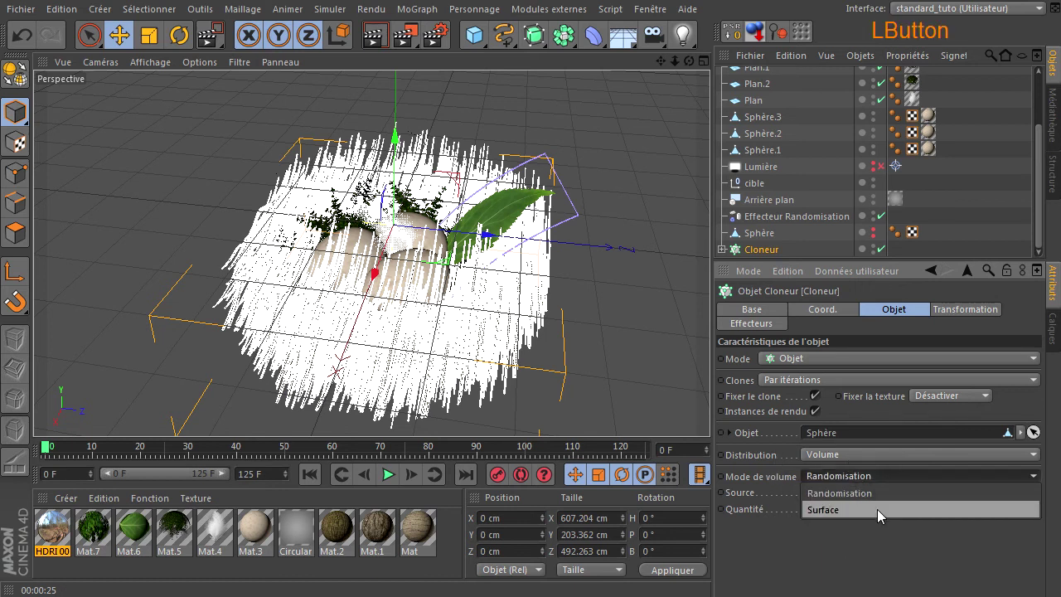
left_click(878, 509)
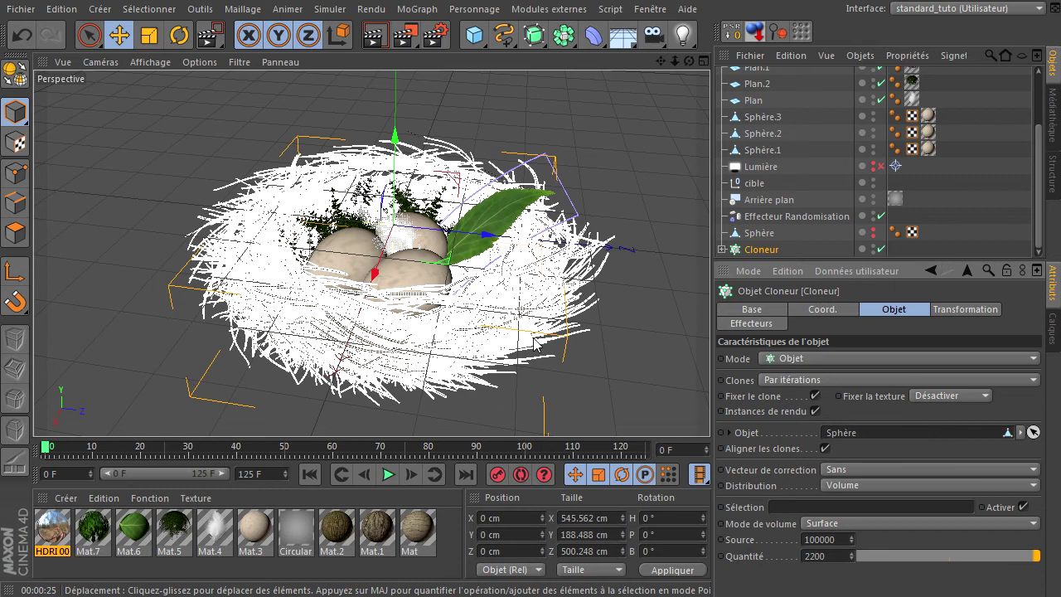
Switch to the live selection tool and deselect all objects.
left_click(90, 35)
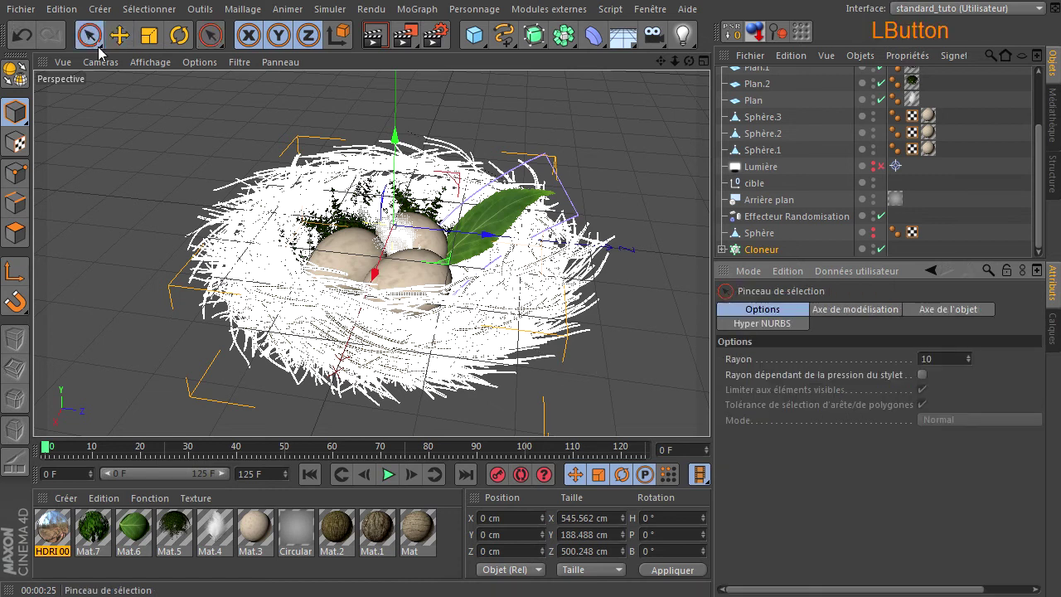
left_click(118, 164)
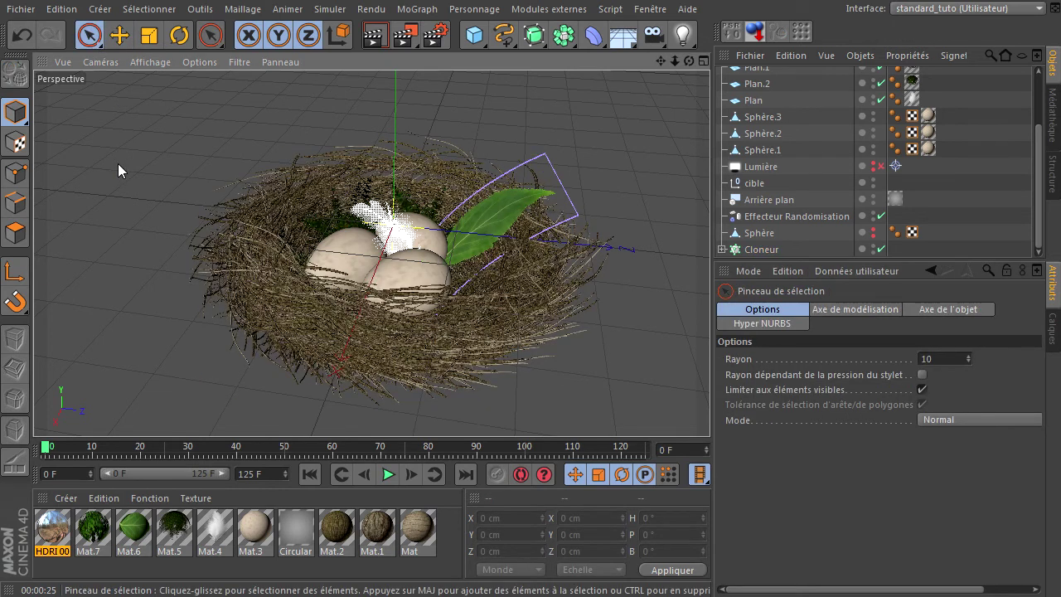